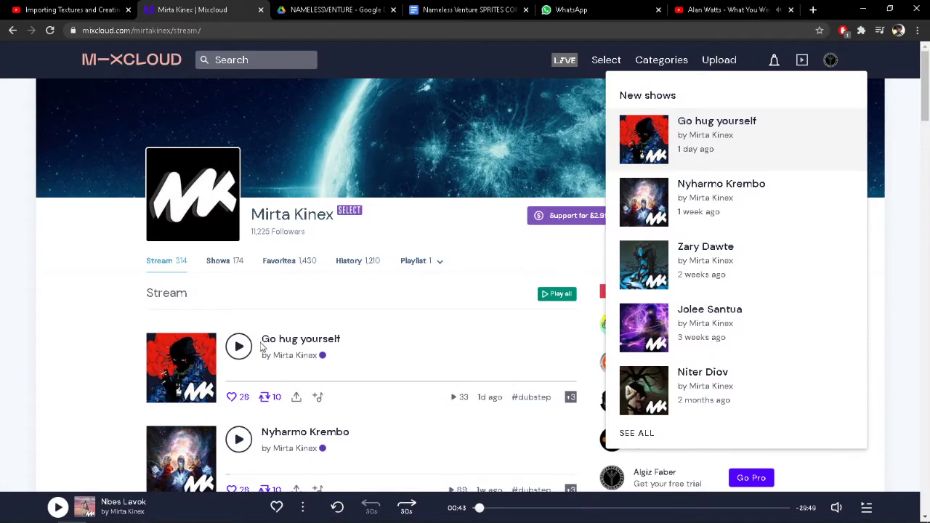
# Play the show "Go hug yourself" and set the system speaker volume to 92.
pyautogui.click(238, 347)
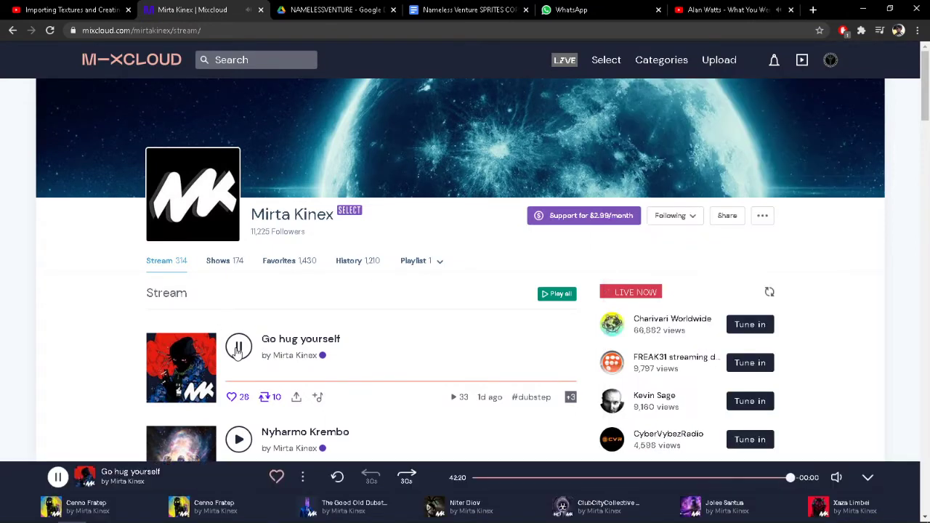
pyautogui.moveTo(836, 478)
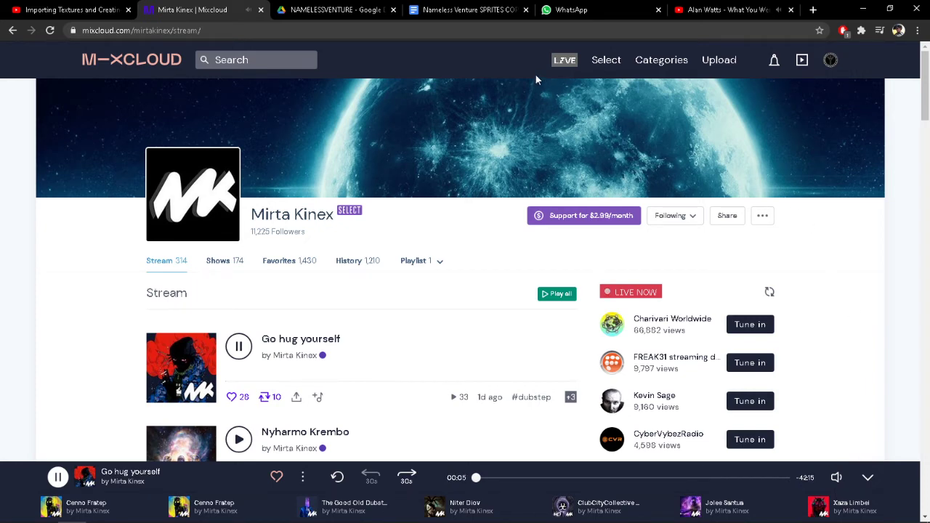
pyautogui.moveTo(921, 520)
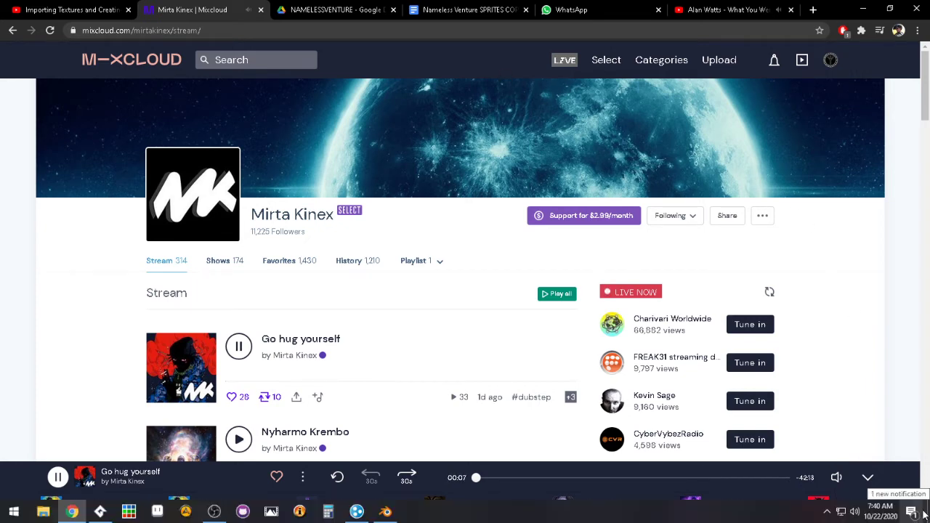
pyautogui.click(854, 512)
pyautogui.scroll(-1, 854, 505)
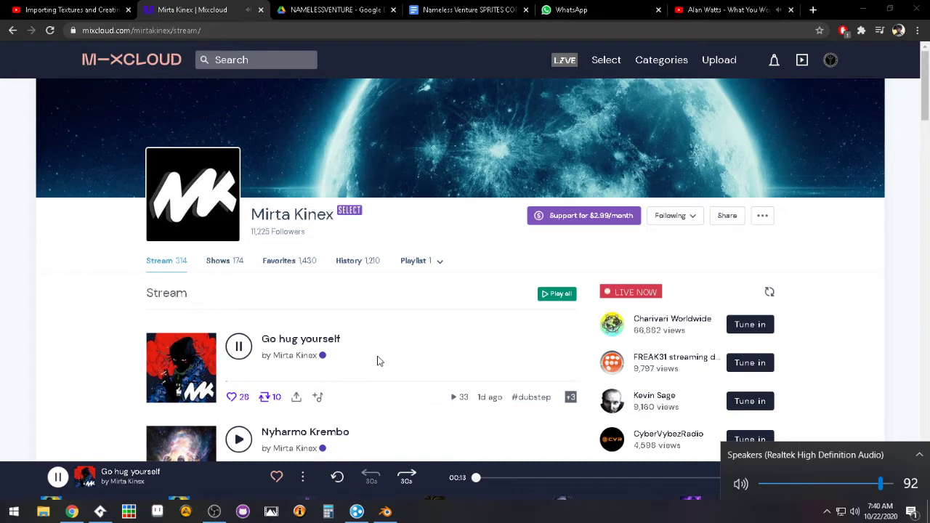
pyautogui.click(891, 350)
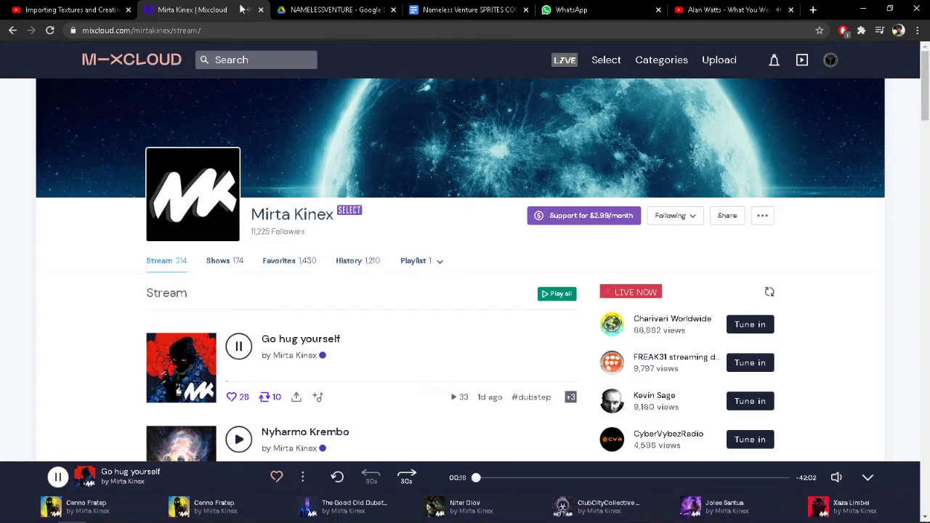
# Find the free sci-fi spaceships pack link in the Nameless Venture SPRITES COPYRIGHT document and open its page.
pyautogui.click(42, 8)
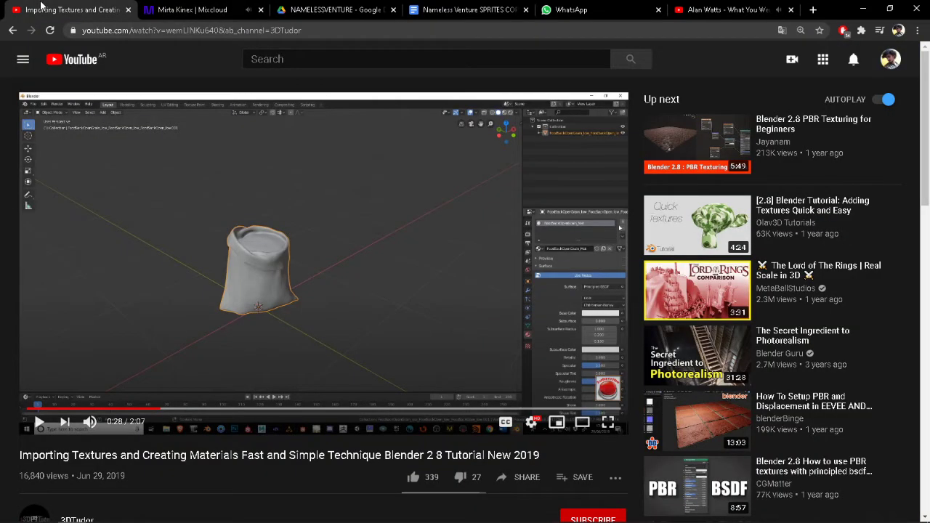
pyautogui.click(734, 7)
pyautogui.click(466, 7)
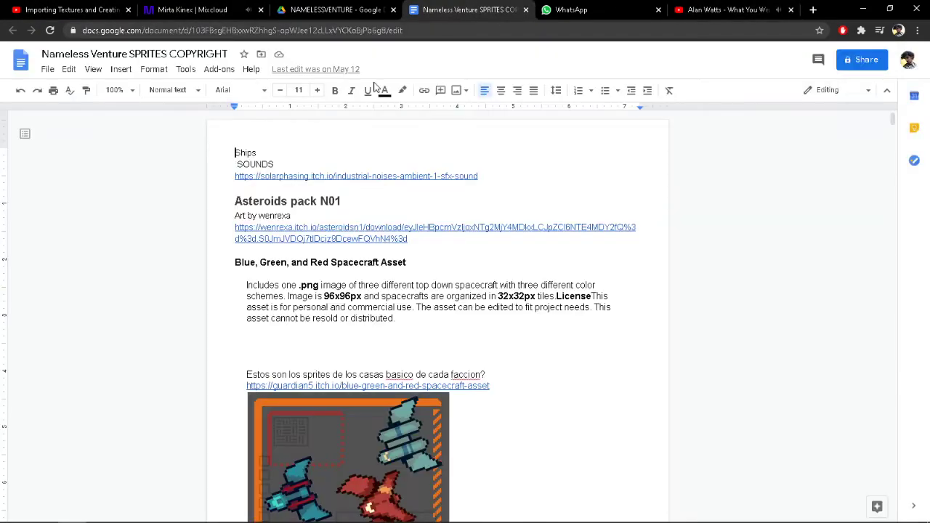
pyautogui.scroll(-15, 324, 269)
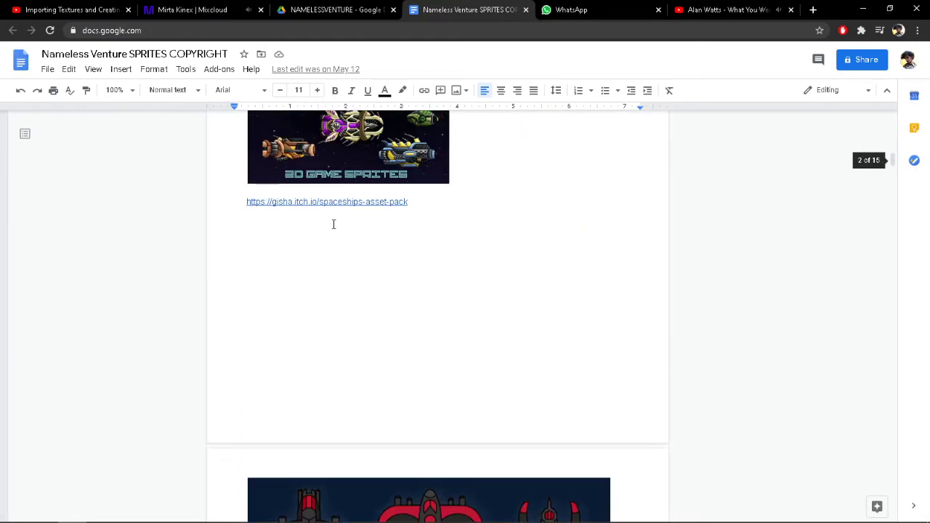
pyautogui.scroll(-20, 334, 221)
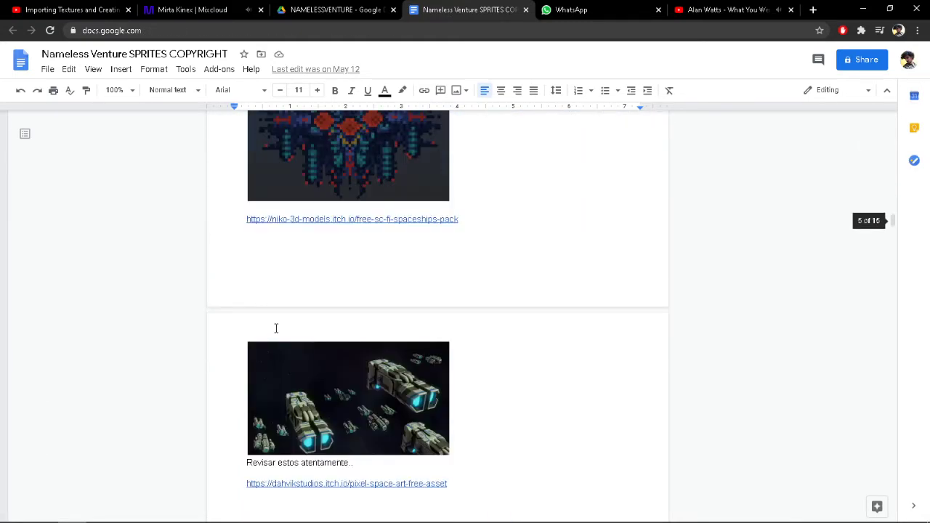
pyautogui.scroll(6, 275, 326)
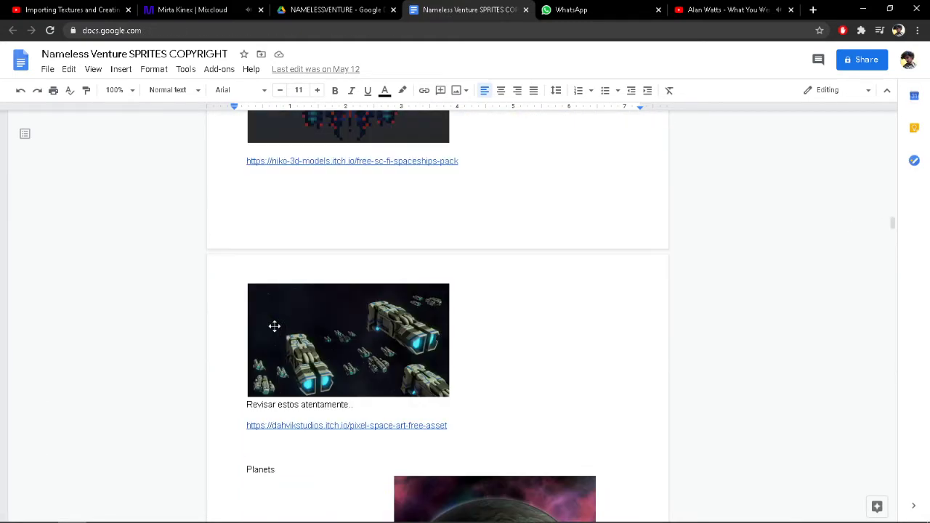
pyautogui.click(334, 161)
pyautogui.click(334, 183)
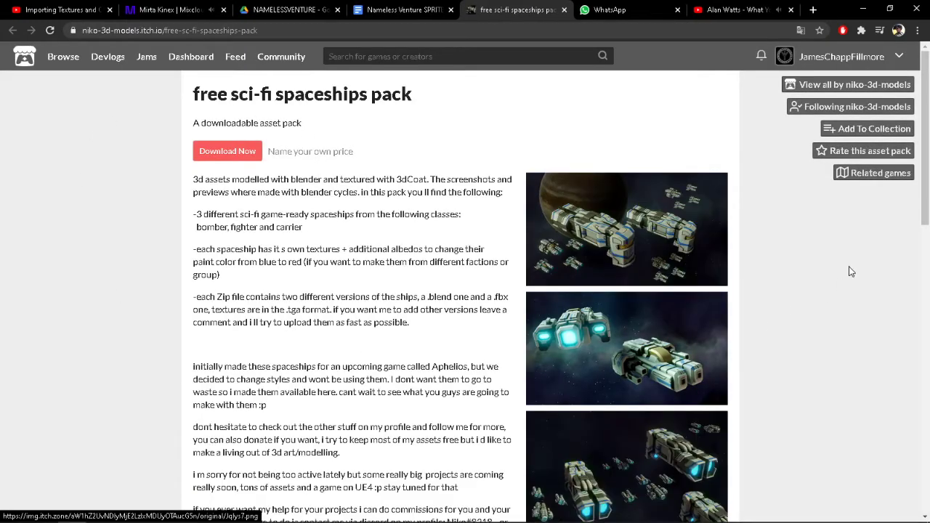
# Examine the spaceships pack's description, preview images and list of downloadable files.
pyautogui.scroll(-2, 652, 217)
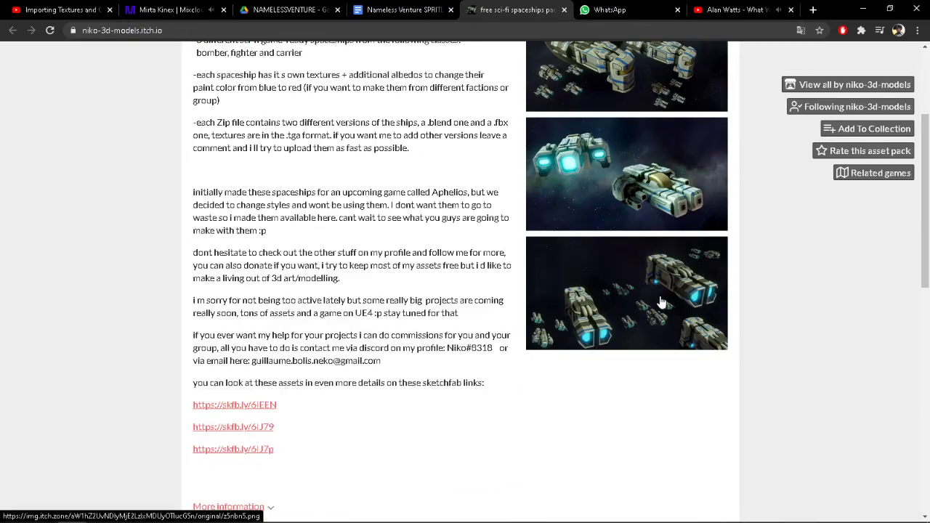
pyautogui.scroll(2, 694, 303)
pyautogui.scroll(-4, 374, 159)
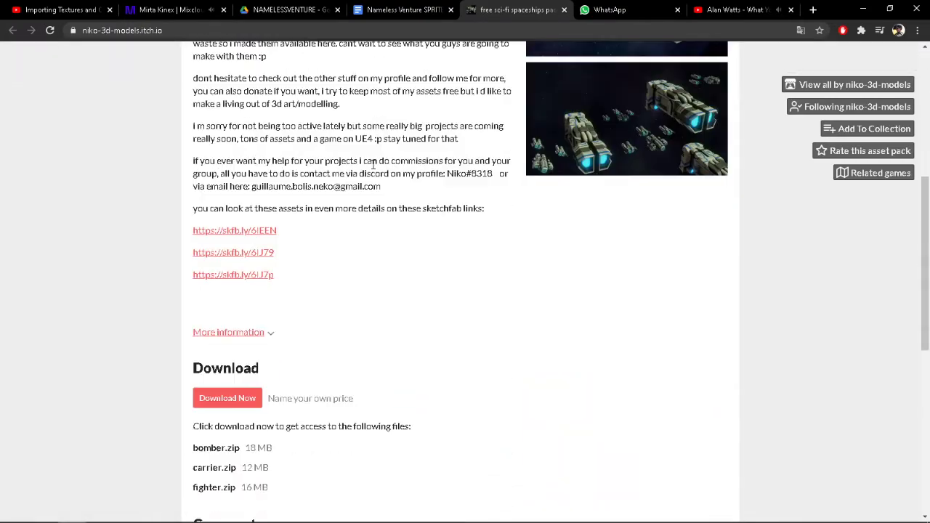
pyautogui.scroll(-4, 318, 244)
pyautogui.scroll(5, 303, 255)
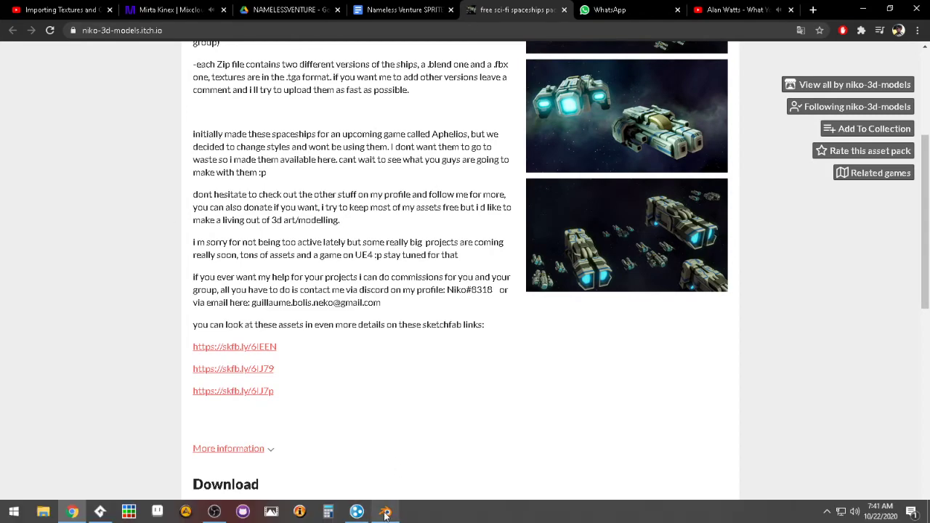
# Switch to Blender and view the fighter model from the back in orthographic projection.
pyautogui.click(385, 512)
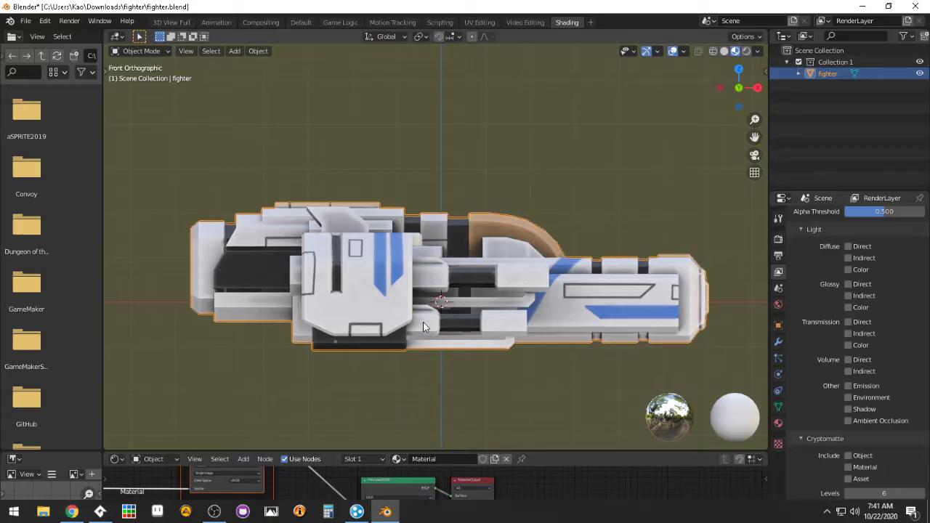
pyautogui.moveTo(465, 313); pyautogui.dragTo(623, 272, button='middle')
pyautogui.scroll(-1, 492, 263)
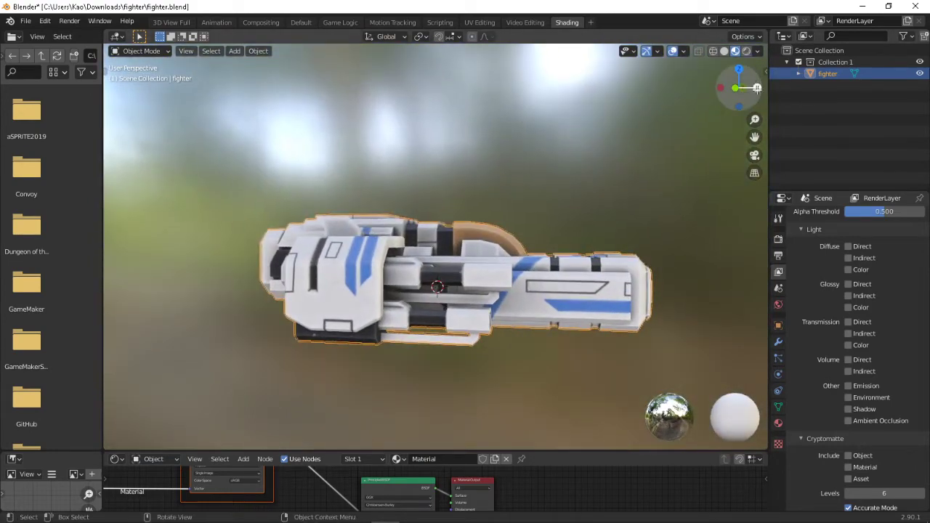
pyautogui.click(757, 88)
pyautogui.click(757, 88)
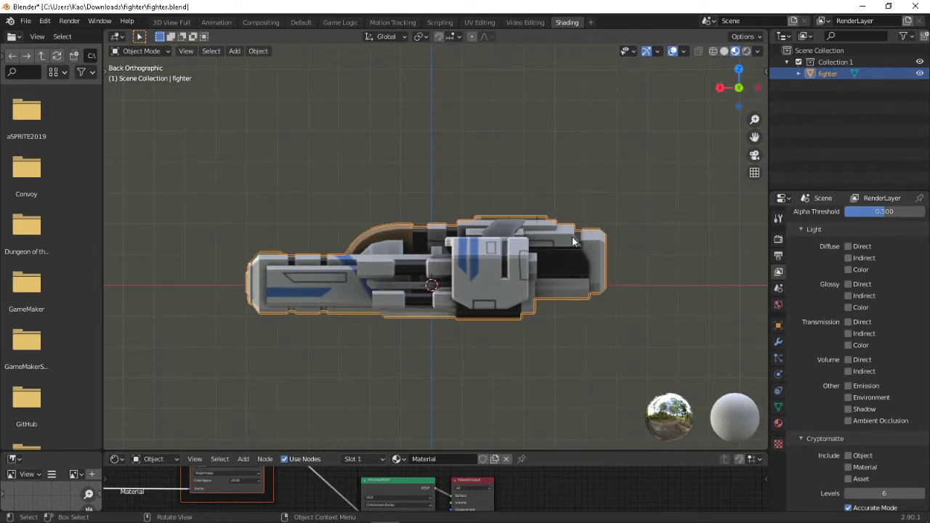
pyautogui.scroll(3, 420, 282)
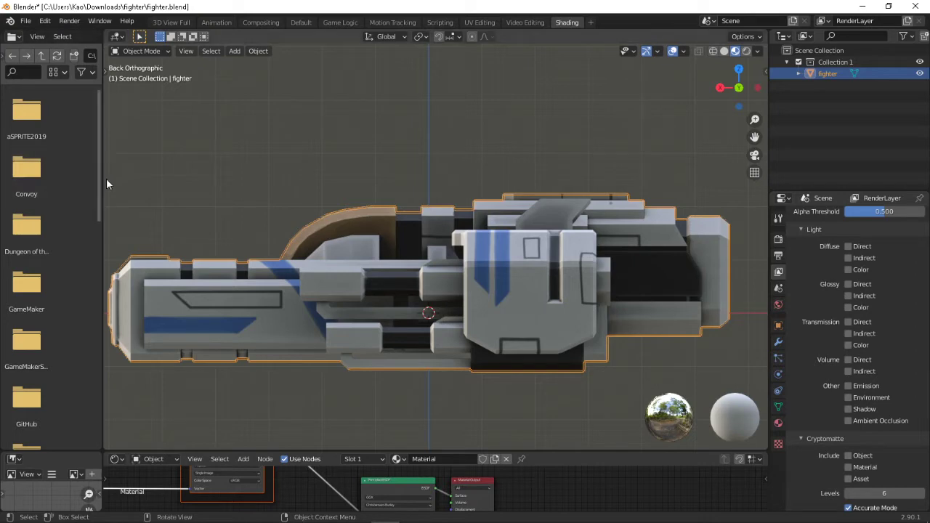
# Enlarge the 3D viewport by narrowing the file browser and the outliner and properties areas beside it.
pyautogui.moveTo(100, 175); pyautogui.dragTo(45, 197)
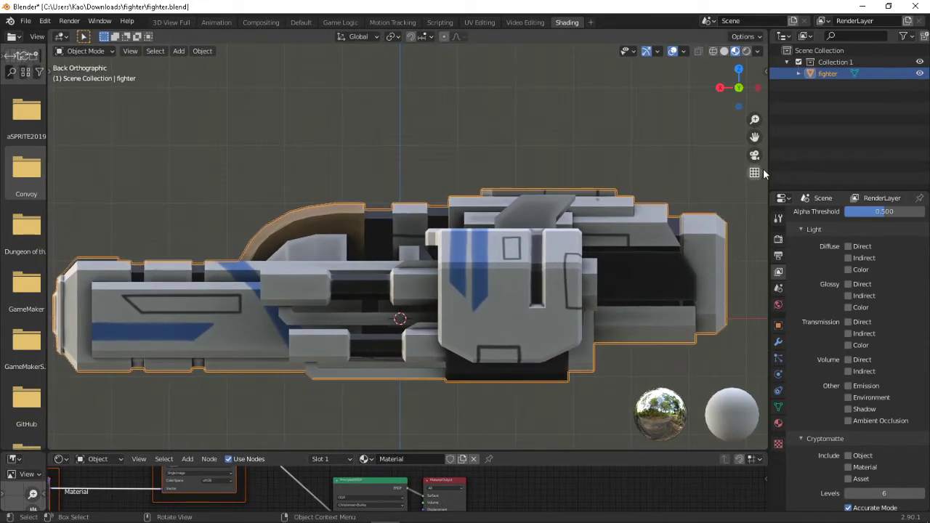
pyautogui.moveTo(768, 174); pyautogui.dragTo(841, 177)
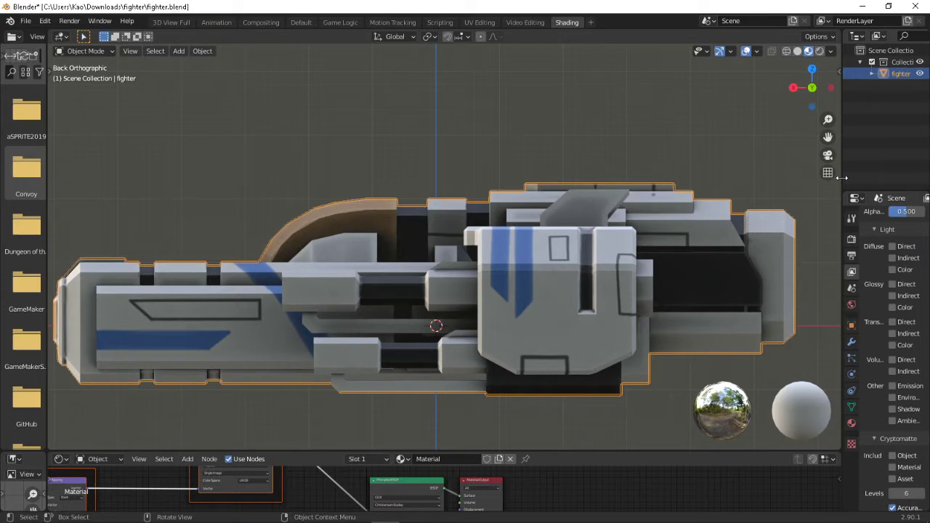
pyautogui.scroll(-1, 416, 260)
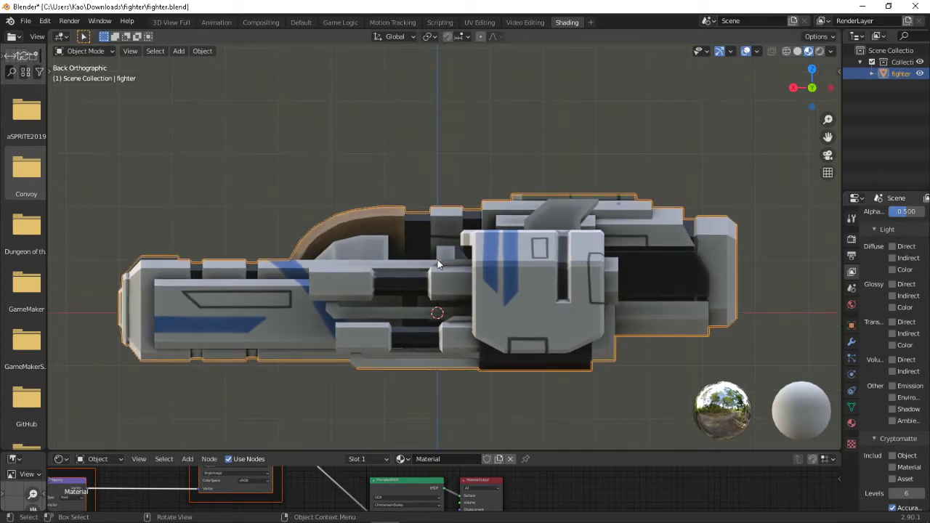
# Examine the fighter model in perspective from an angled side view and from above.
pyautogui.moveTo(437, 261); pyautogui.dragTo(437, 297)
pyautogui.moveTo(442, 249); pyautogui.dragTo(446, 270, button='middle')
pyautogui.scroll(-1, 442, 298)
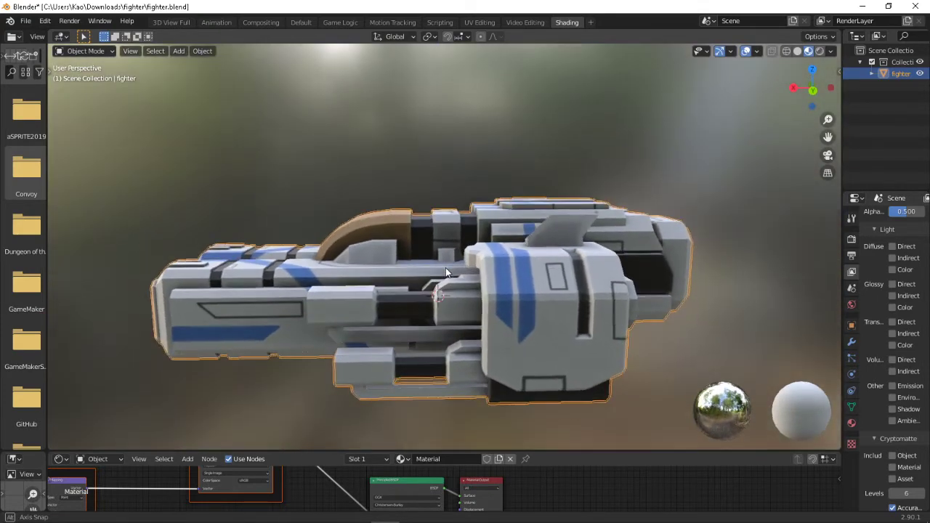
pyautogui.rightClick(441, 309)
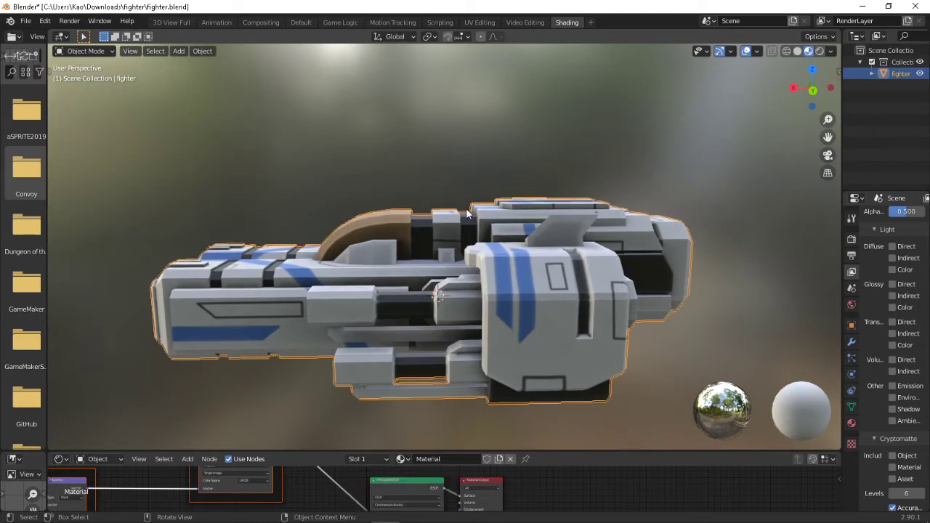
pyautogui.moveTo(457, 229); pyautogui.dragTo(602, 240, button='middle')
pyautogui.scroll(-1, 444, 283)
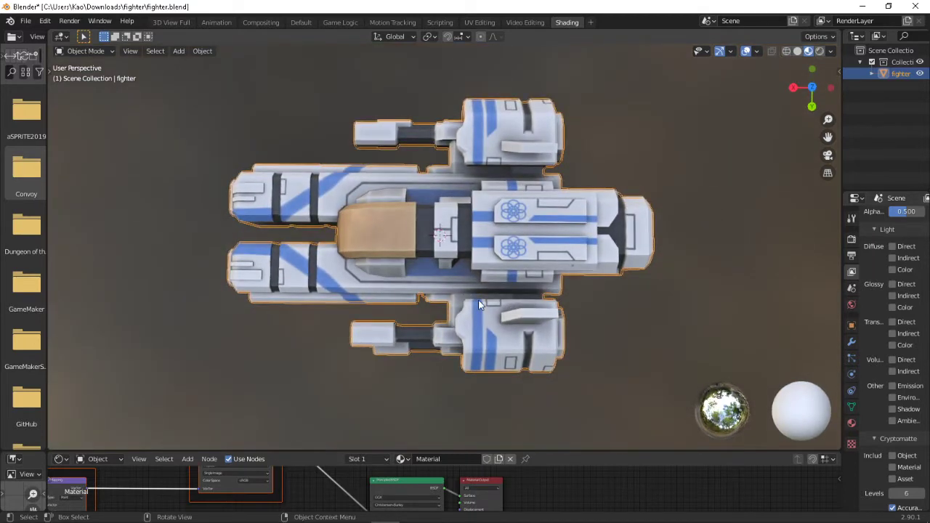
pyautogui.scroll(1, 478, 299)
pyautogui.scroll(1, 478, 299)
pyautogui.scroll(-1, 479, 291)
pyautogui.moveTo(479, 276); pyautogui.dragTo(506, 198)
# Compare the fighter's front and back orthographic views, ending on the back view.
pyautogui.click(792, 87)
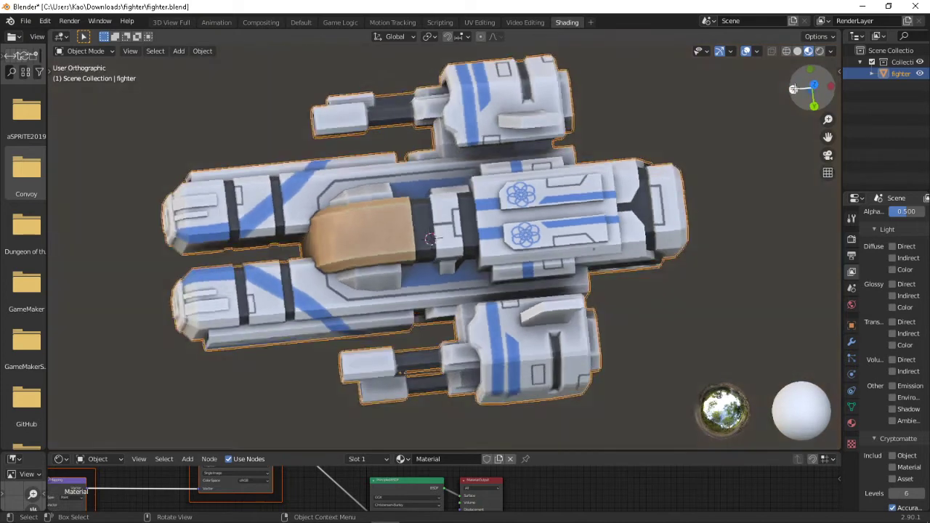
pyautogui.click(793, 87)
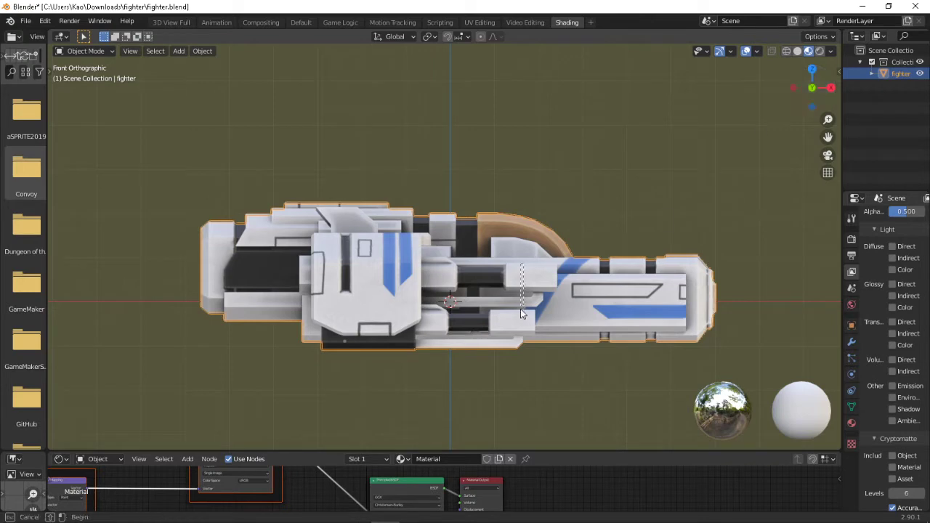
pyautogui.moveTo(486, 271)
pyautogui.mouseDown(button='middle')
pyautogui.moveTo(489, 246)
pyautogui.moveTo(493, 253)
pyautogui.mouseUp(button='middle')
pyautogui.scroll(-2, 492, 253)
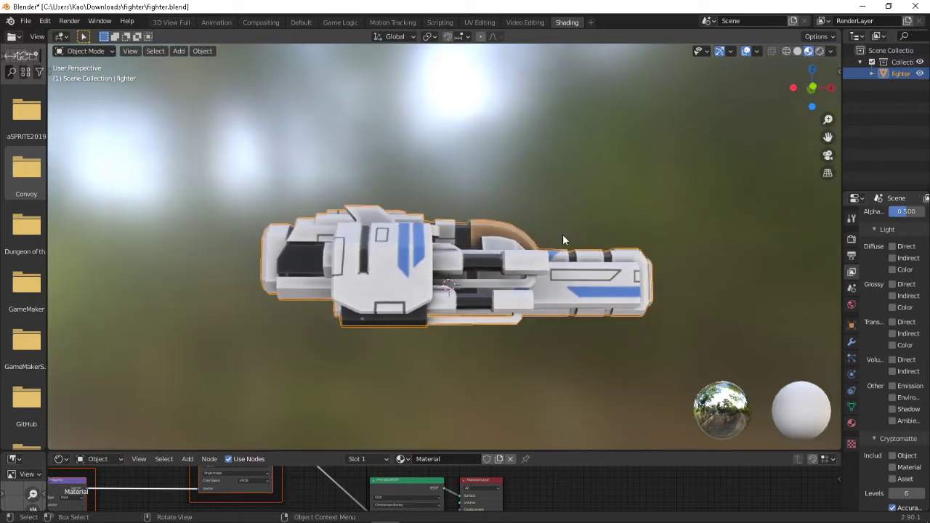
pyautogui.scroll(1, 564, 253)
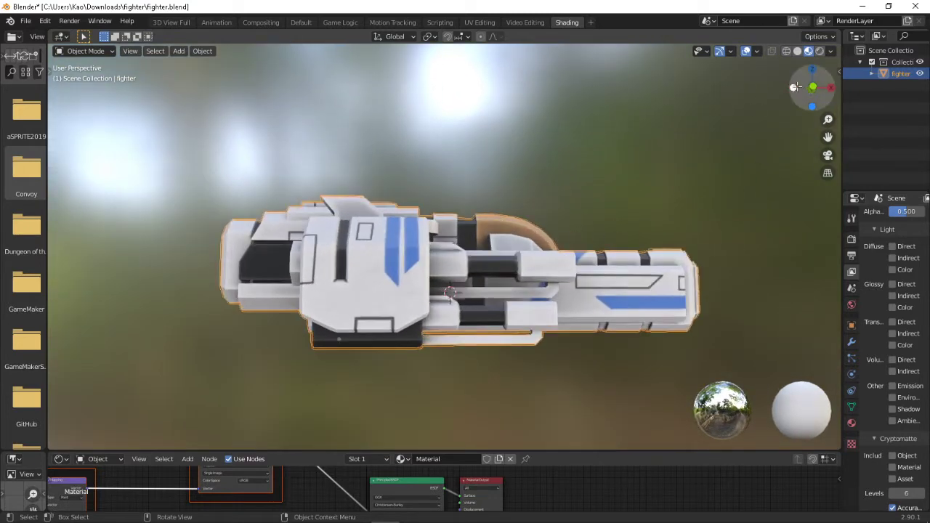
pyautogui.click(829, 87)
pyautogui.click(830, 88)
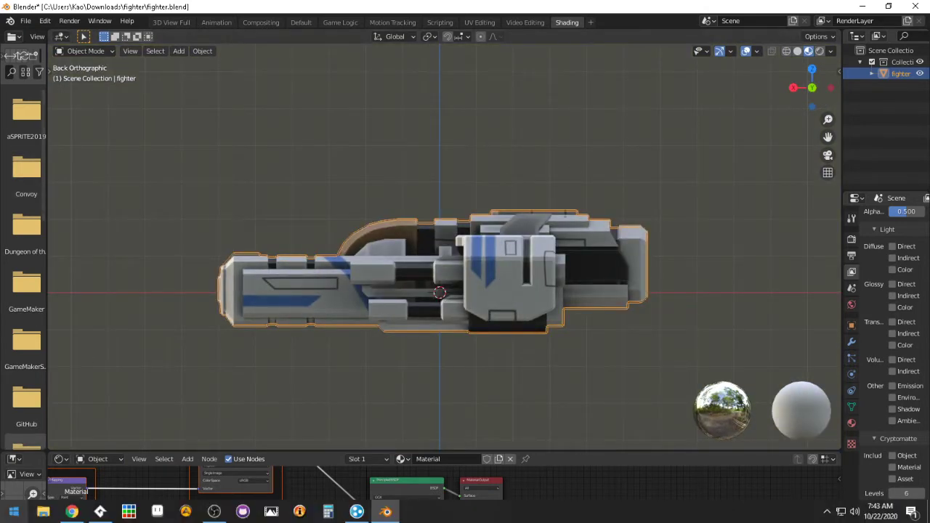
# Switch to GameMaker Studio 2 and create a new GameMaker Language project named SHIP_01.
pyautogui.click(100, 511)
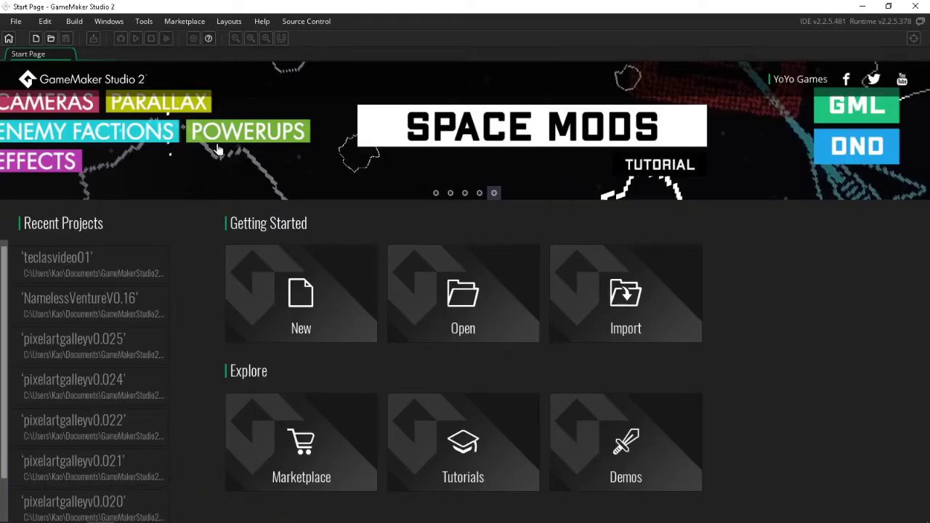
pyautogui.click(278, 328)
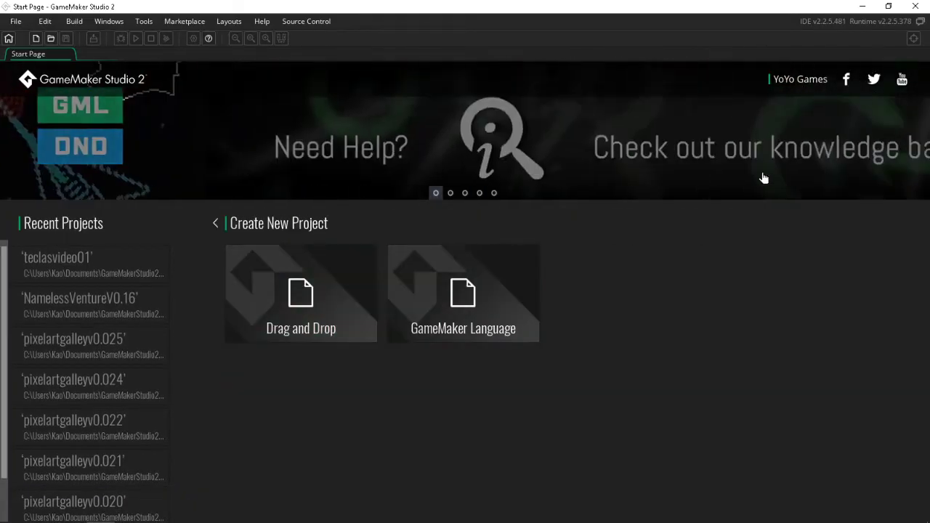
pyautogui.click(483, 308)
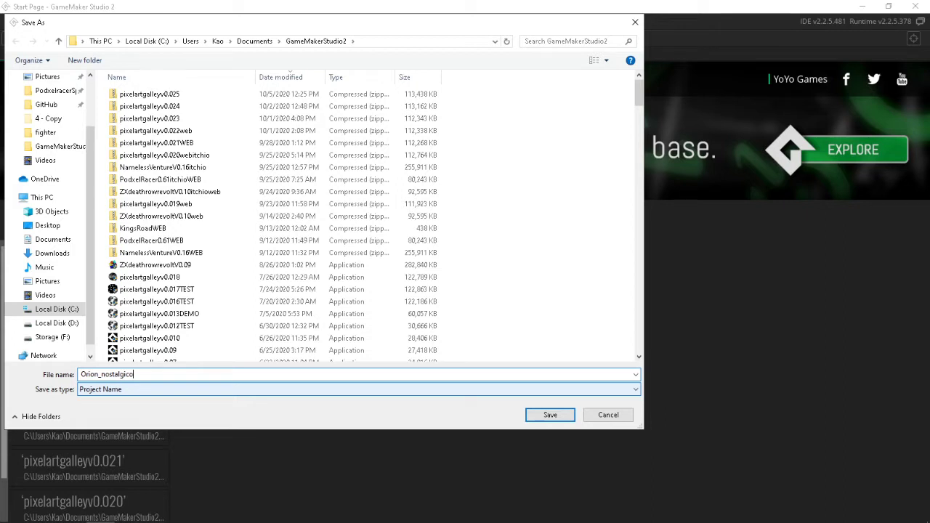
pyautogui.press('BackSpace')
pyautogui.press('BackSpace')
pyautogui.press('BackSpace')
pyautogui.press('BackSpace')
pyautogui.press('BackSpace')
pyautogui.press('BackSpace')
pyautogui.press('BackSpace')
pyautogui.press('BackSpace')
pyautogui.press('BackSpace')
pyautogui.press('BackSpace')
pyautogui.press('BackSpace')
pyautogui.write('SHI')
pyautogui.press('Return')
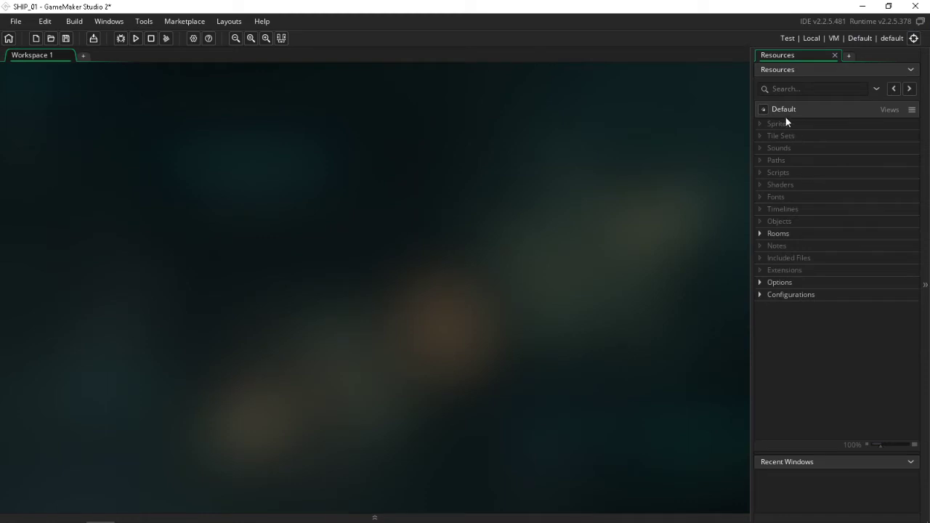
# Create a new empty sprite in the project's Sprites resources.
pyautogui.rightClick(776, 124)
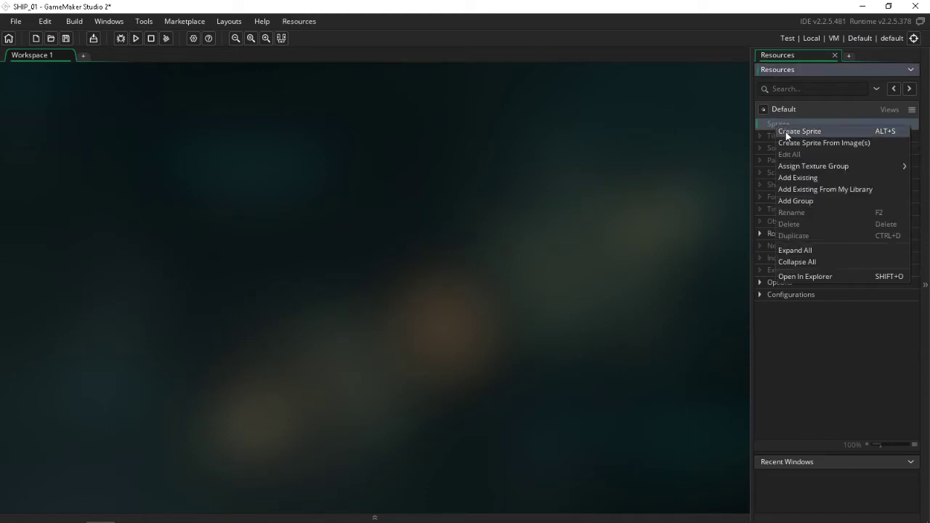
pyautogui.click(792, 131)
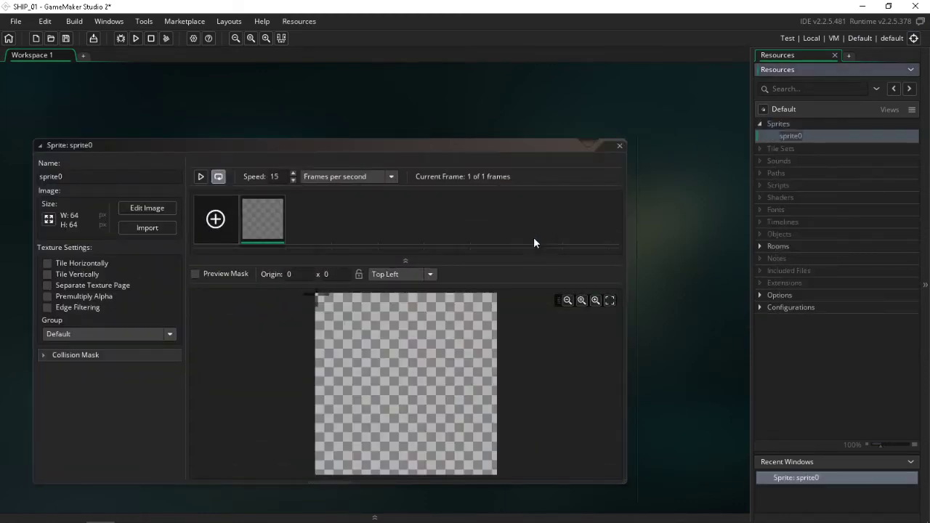
# Paste the copied back-view screenshot into the new sprite's frame, crop/pad the canvas to 1600 x 900, and stamp the image onto it.
pyautogui.doubleClick(245, 215)
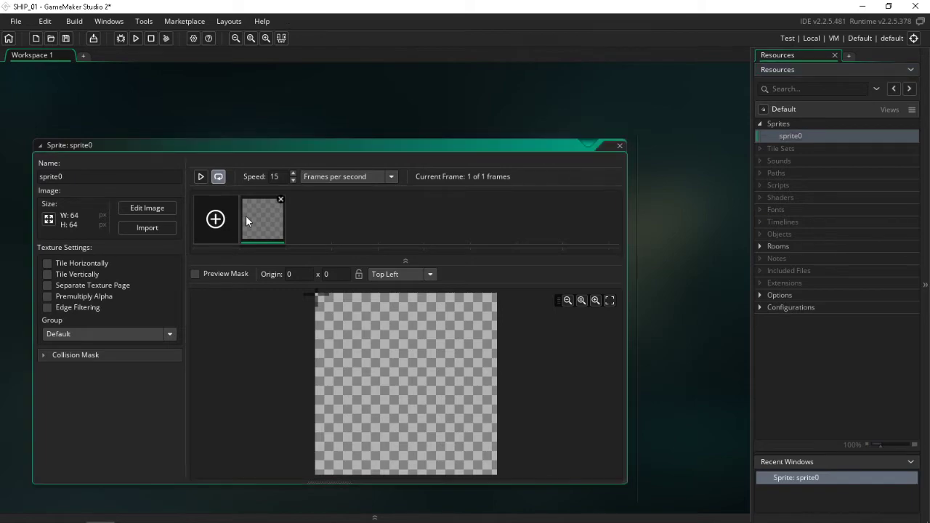
pyautogui.hotkey('ctrl', 'v')
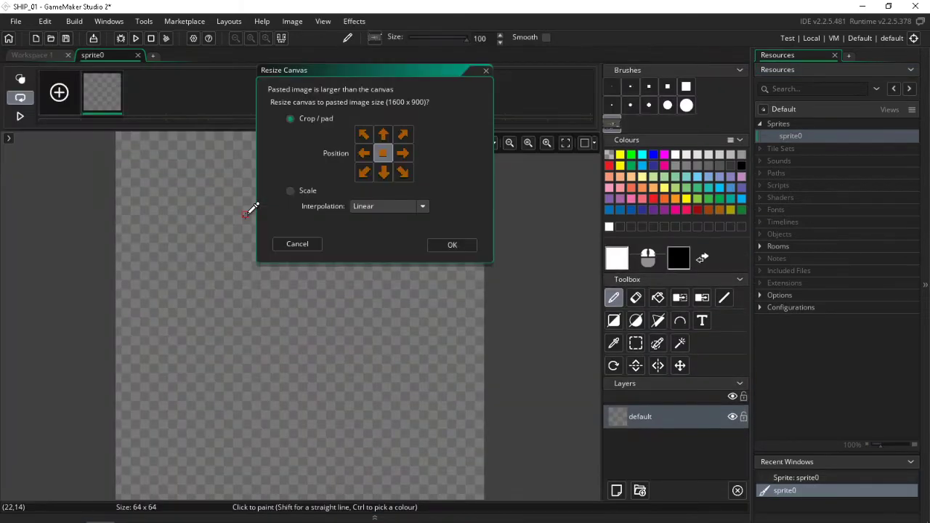
pyautogui.click(452, 245)
pyautogui.scroll(4, 196, 258)
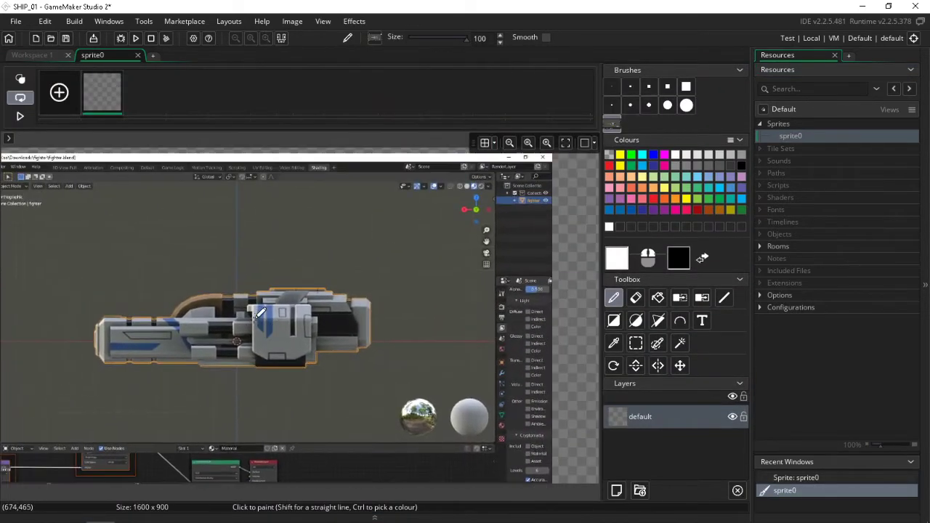
pyautogui.moveTo(192, 263); pyautogui.dragTo(190, 232, button='middle')
pyautogui.click(188, 238)
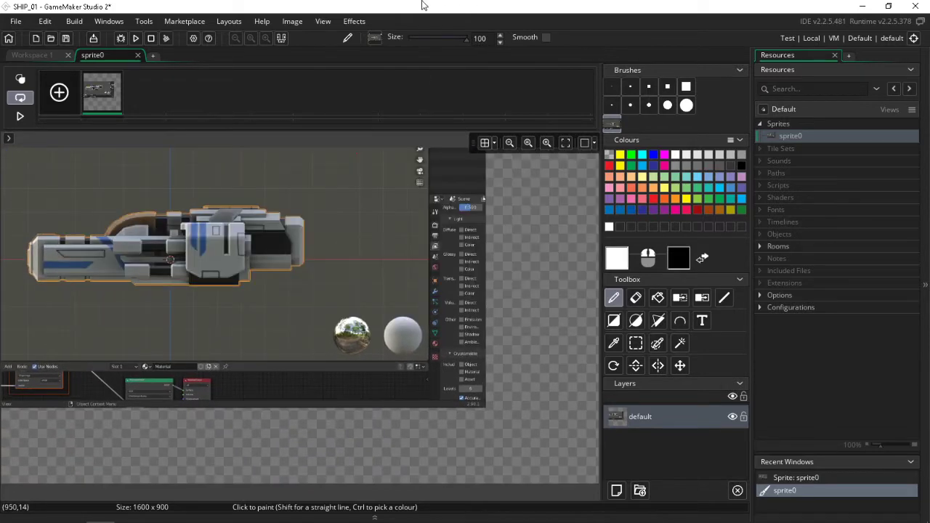
# Paste the clipboard screenshot again and stamp it over the existing image without grid alignment.
pyautogui.click(299, 23)
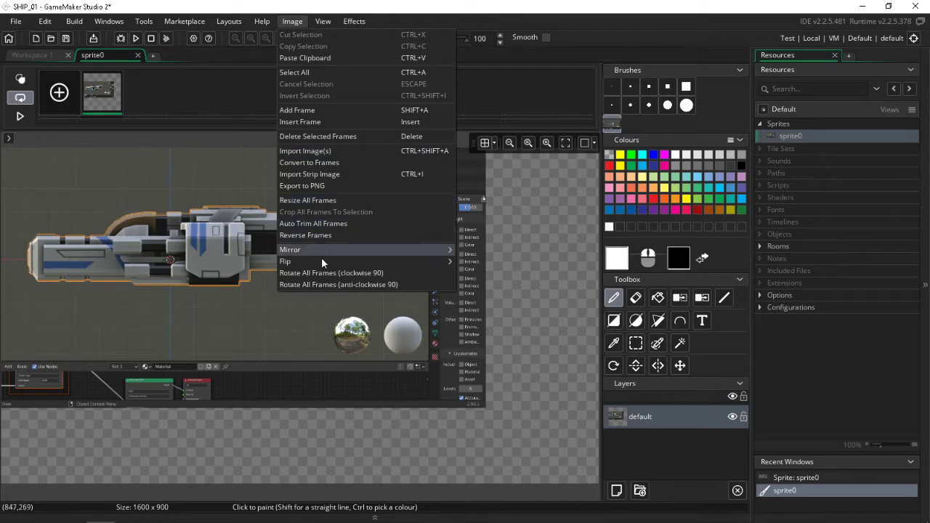
pyautogui.click(369, 58)
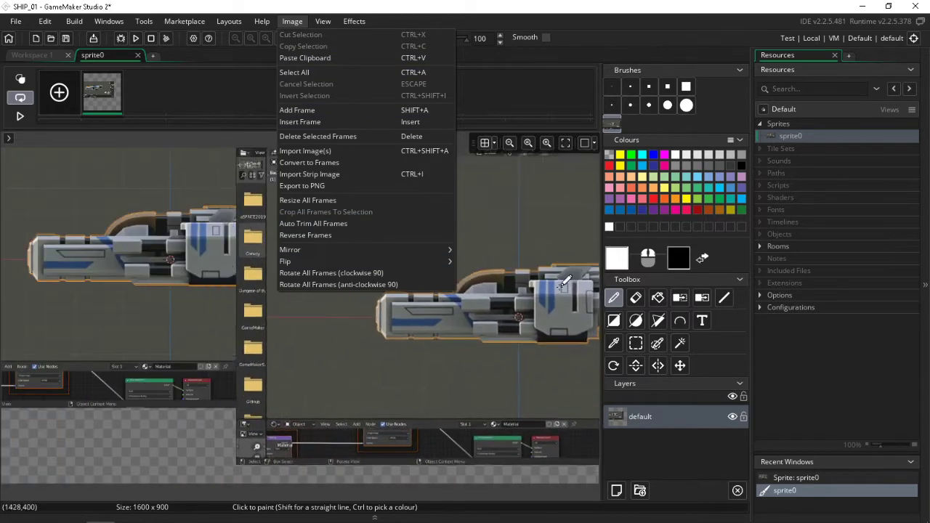
pyautogui.click(556, 286)
# Enable the 16 x 16 grid with snapping and stamp the back-view screenshot aligned to fill the canvas.
pyautogui.click(494, 143)
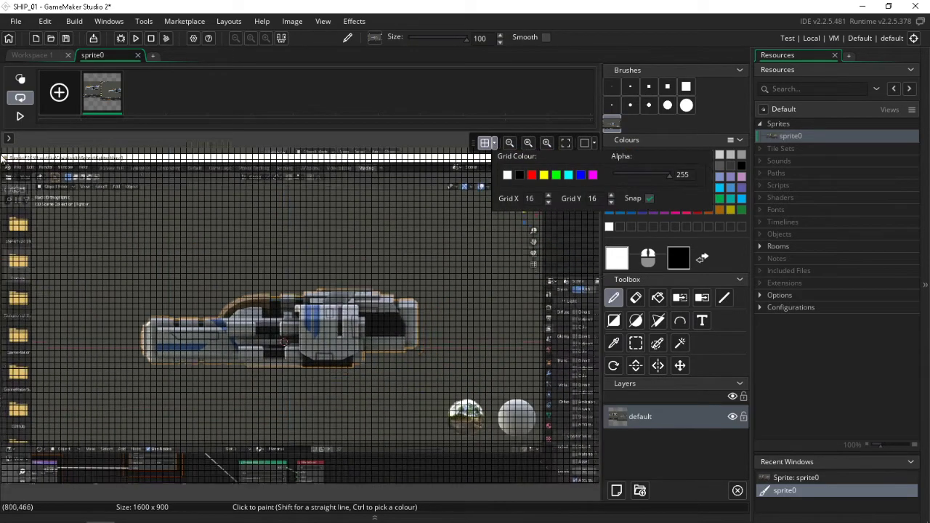
pyautogui.click(103, 186)
pyautogui.moveTo(101, 190)
pyautogui.mouseDown(button='middle')
pyautogui.moveTo(258, 308)
pyautogui.moveTo(265, 297)
pyautogui.mouseUp(button='middle')
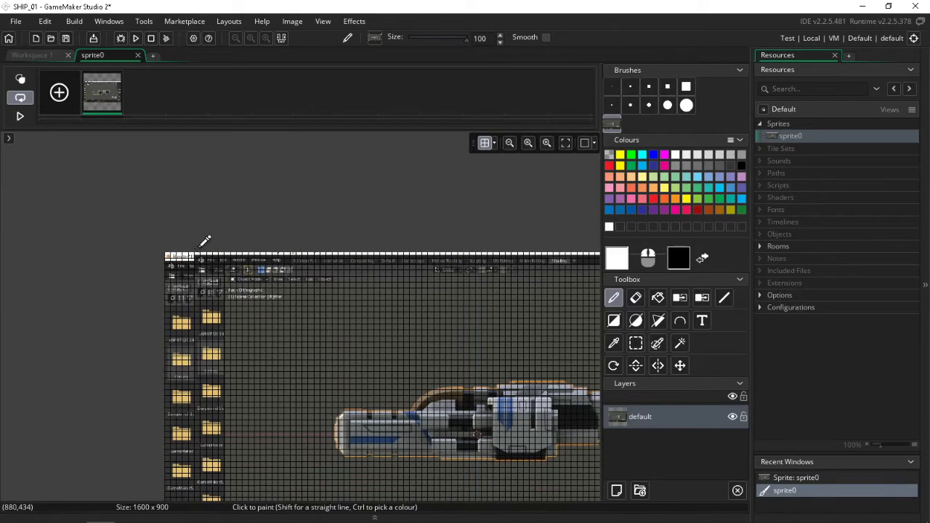
pyautogui.scroll(-2, 203, 242)
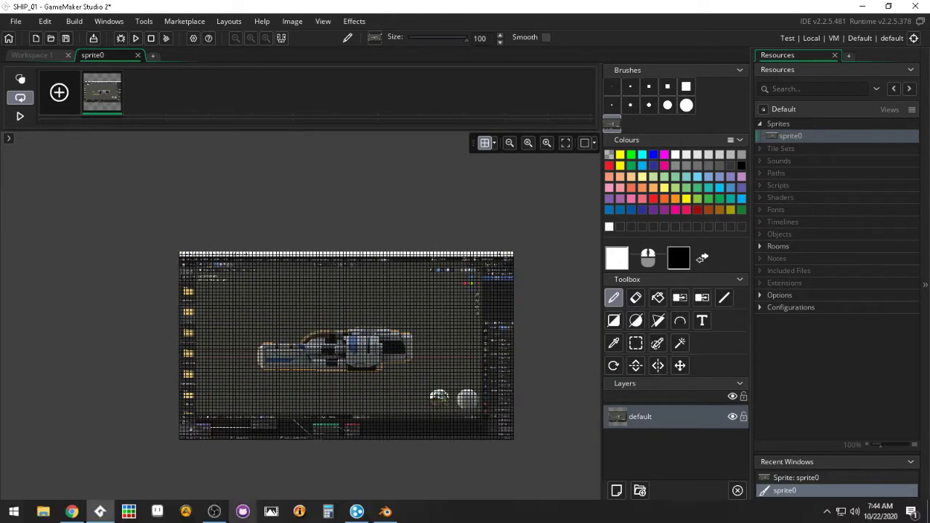
# Switch to Blender, orbit the fighter to a slightly raised side perspective, and return to GameMaker Studio 2.
pyautogui.click(385, 512)
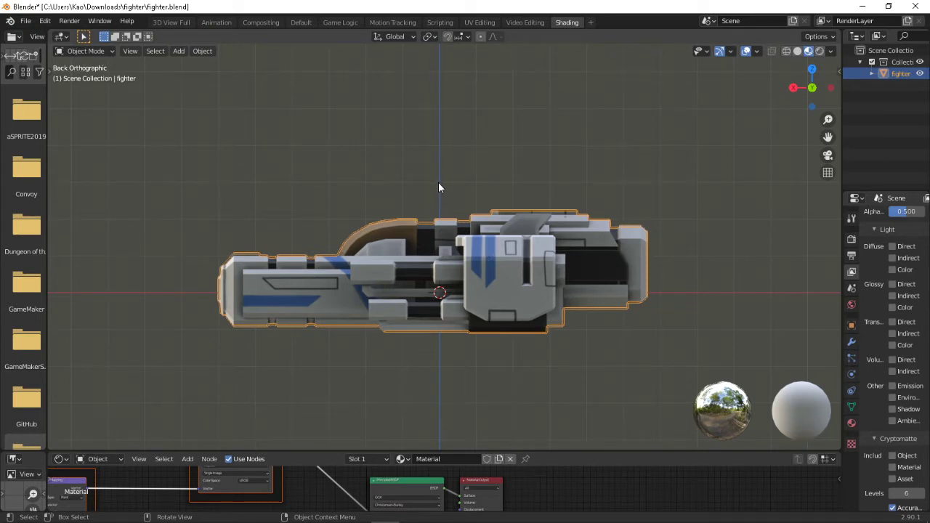
pyautogui.moveTo(438, 188); pyautogui.dragTo(440, 205, button='middle')
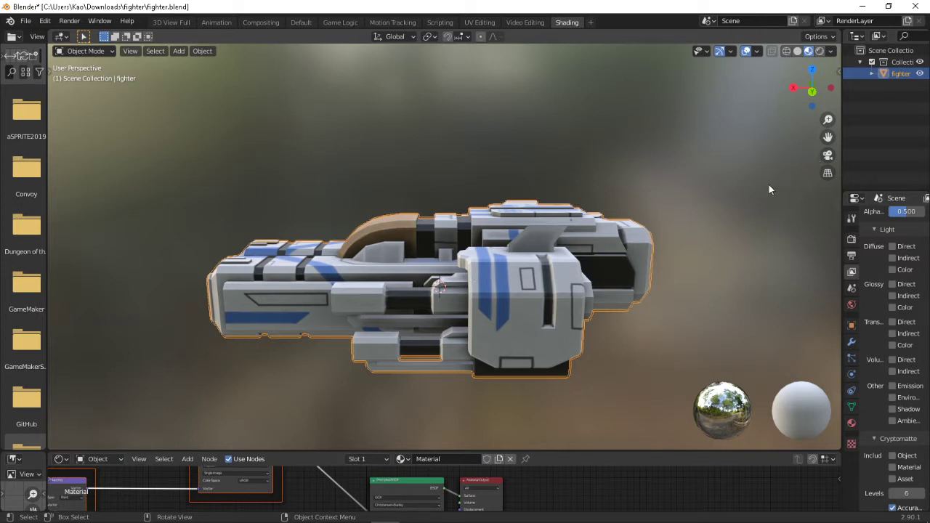
pyautogui.moveTo(26, 519)
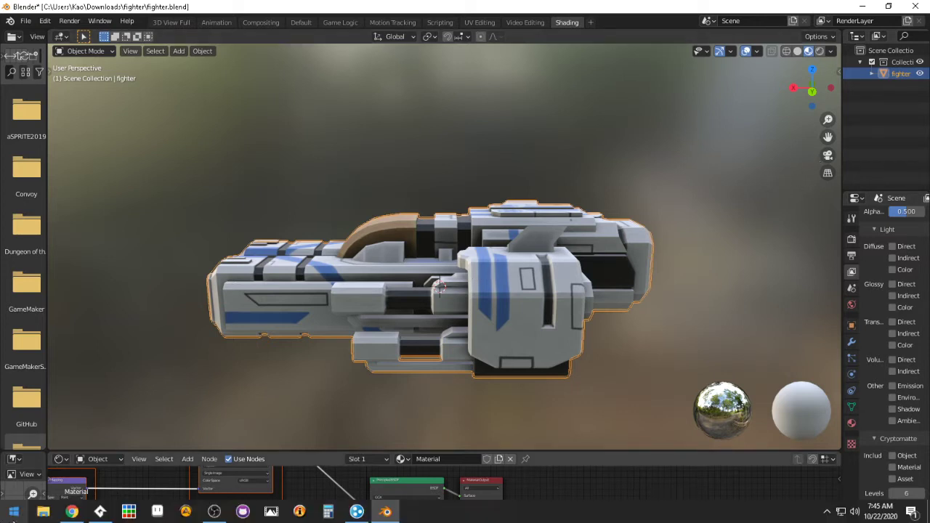
pyautogui.click(99, 513)
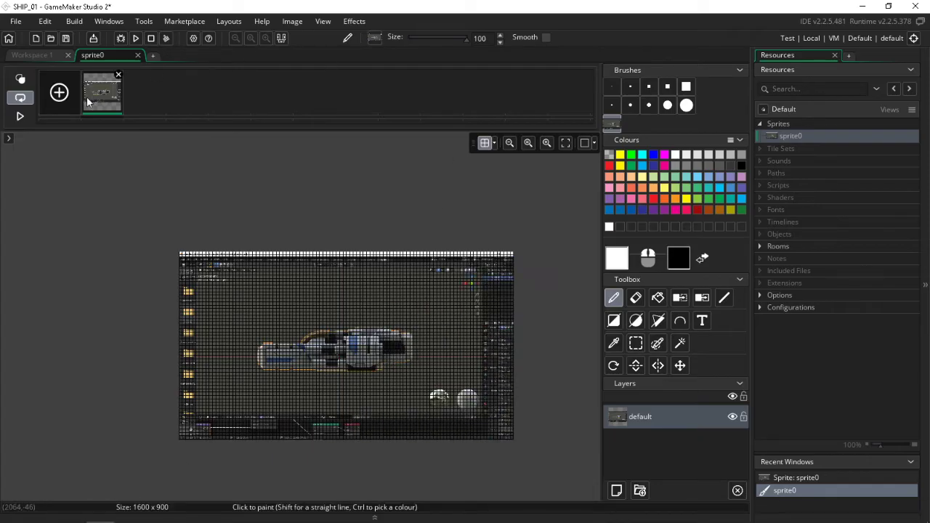
pyautogui.click(59, 93)
pyautogui.click(149, 102)
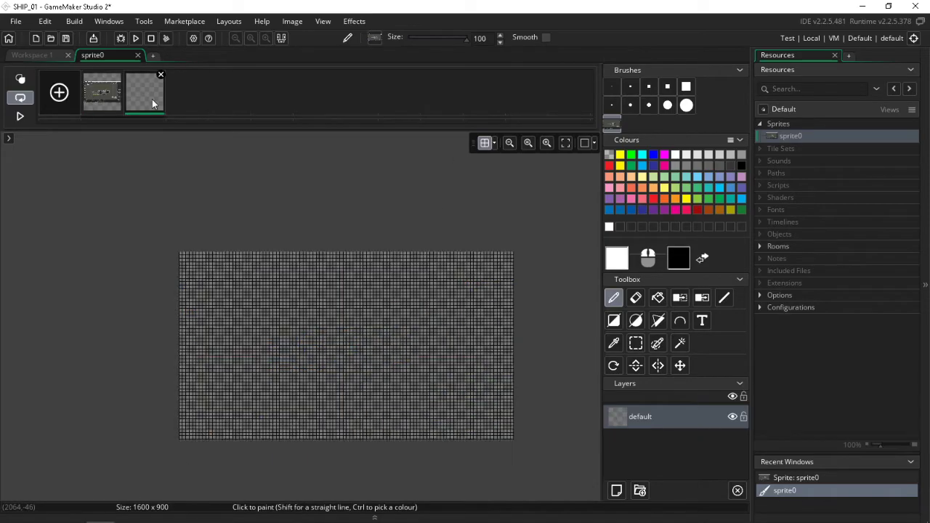
pyautogui.hotkey('ctrl', 'v')
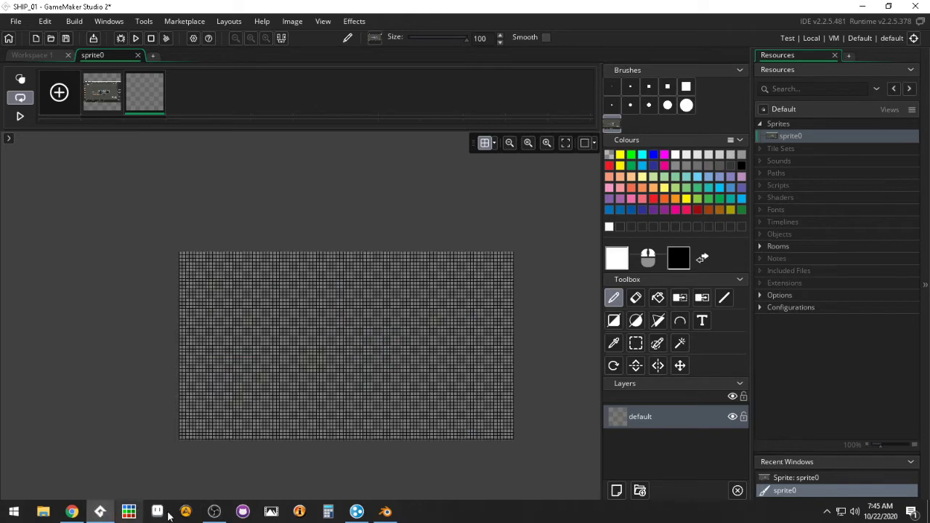
pyautogui.click(389, 513)
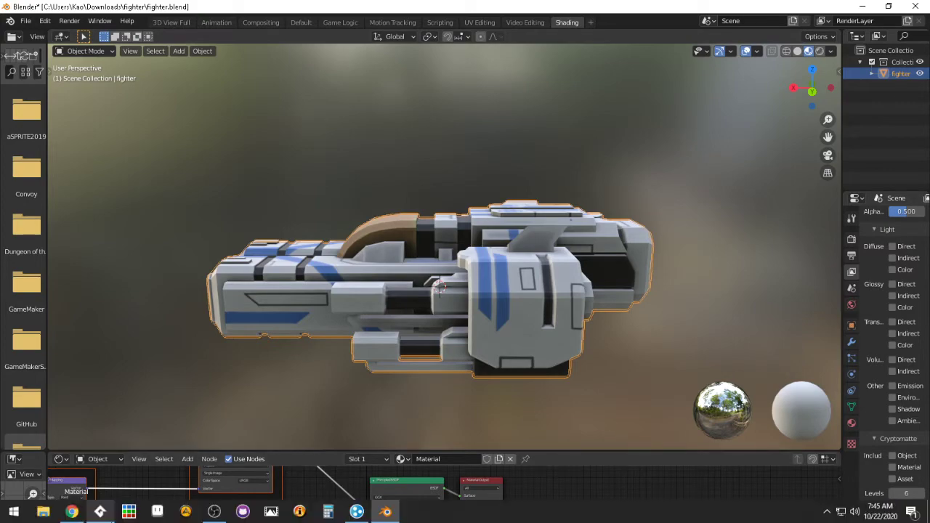
pyautogui.click(109, 513)
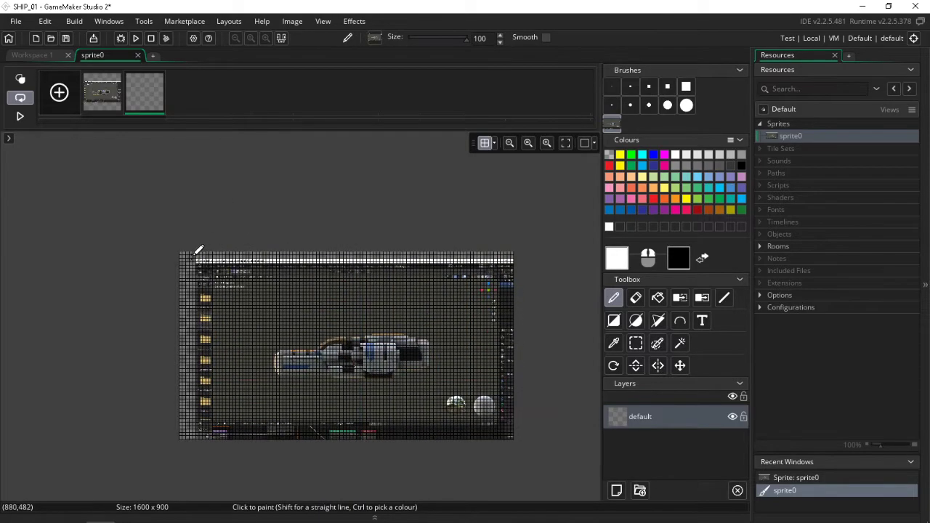
pyautogui.click(162, 75)
# Create a second sprite and paste the raised side-view screenshot into its frame, cropping/padding the canvas to 1600 x 900.
pyautogui.rightClick(786, 135)
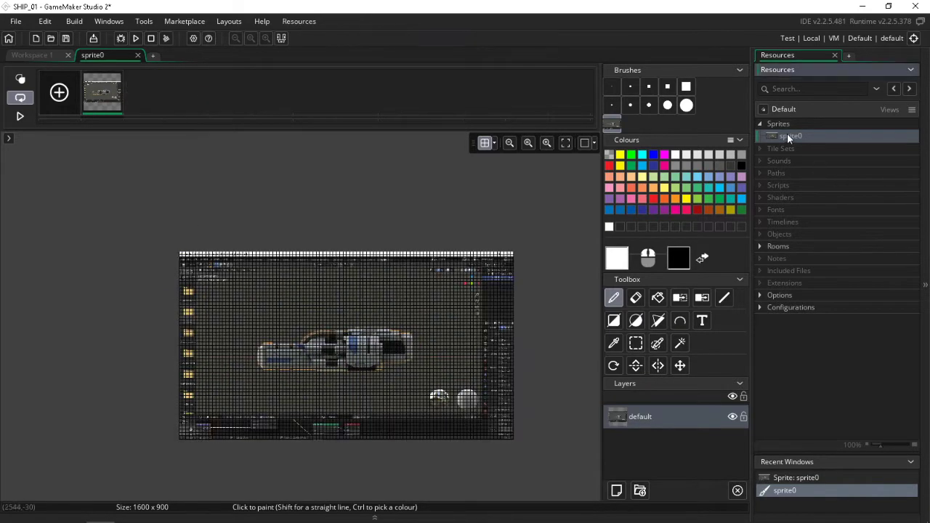
pyautogui.click(794, 141)
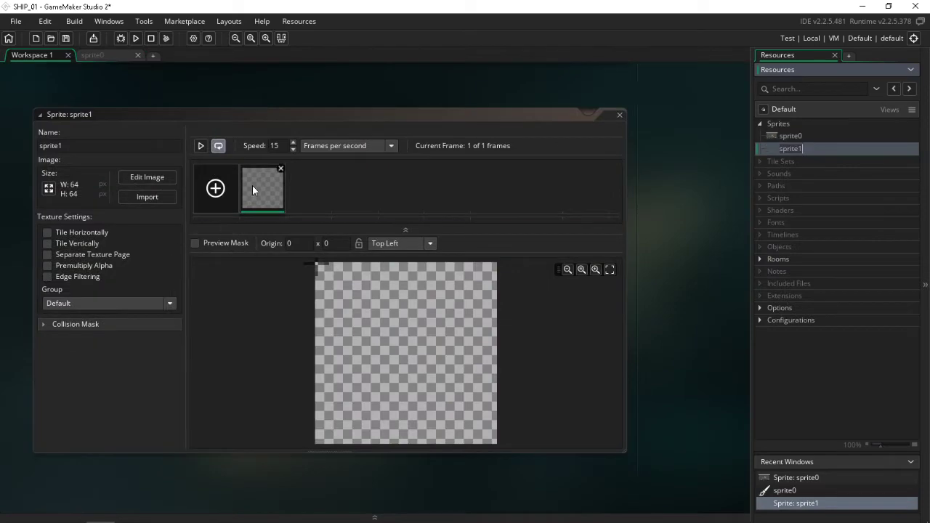
pyautogui.doubleClick(252, 185)
pyautogui.hotkey('ctrl', 'v')
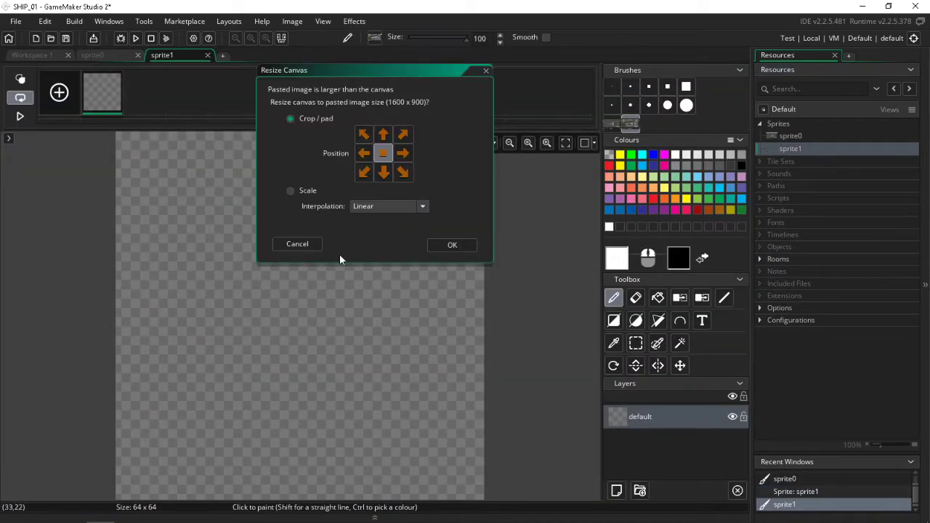
pyautogui.click(448, 244)
pyautogui.scroll(3, 293, 310)
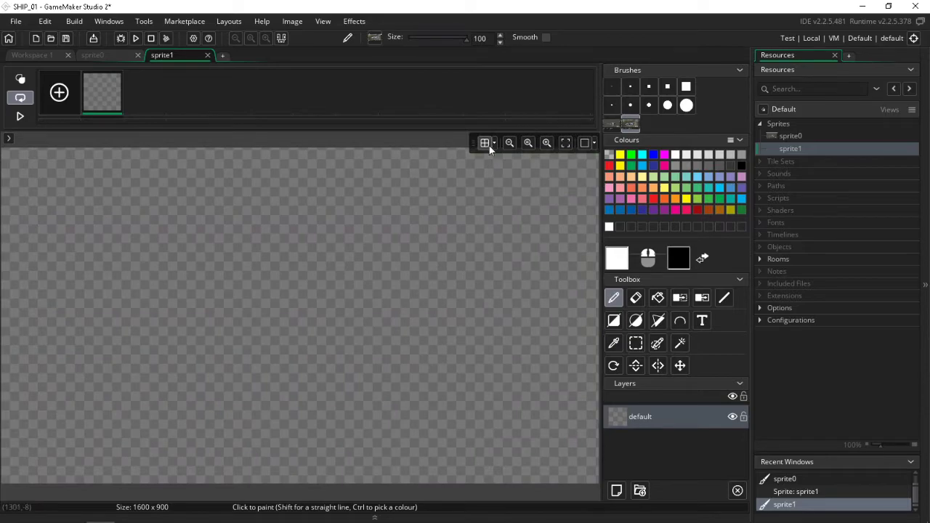
# Enable the 16 x 16 grid with snapping in the second sprite and stamp the raised side-view screenshot flush with the canvas corner.
pyautogui.click(492, 144)
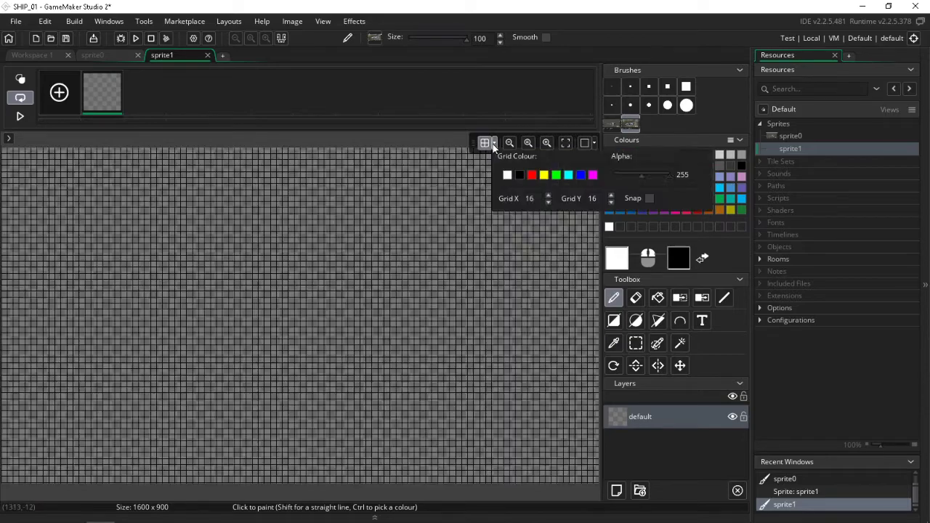
pyautogui.click(646, 199)
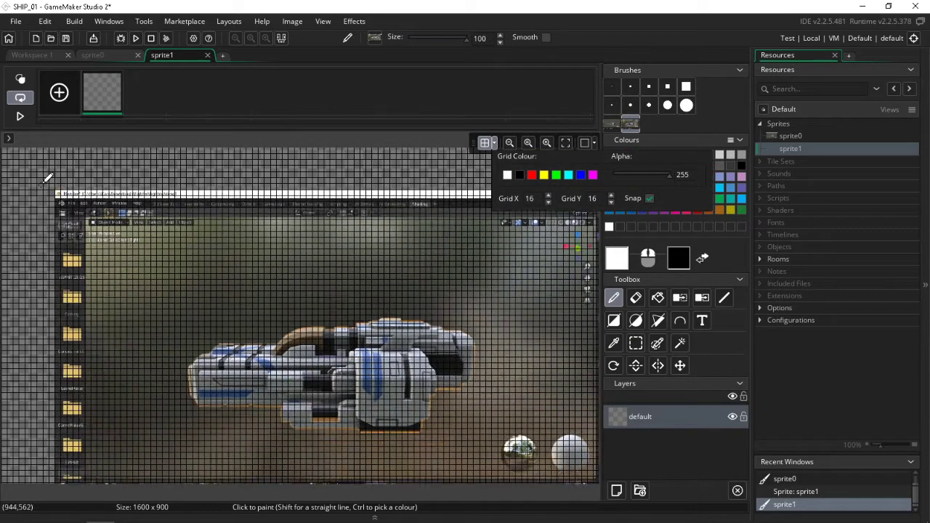
pyautogui.click(6, 145)
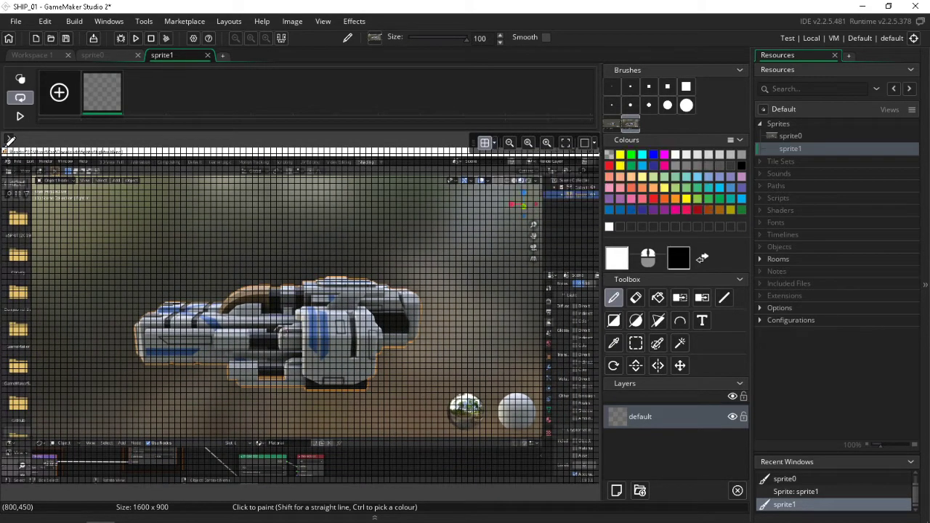
pyautogui.moveTo(147, 269); pyautogui.dragTo(288, 323, button='middle')
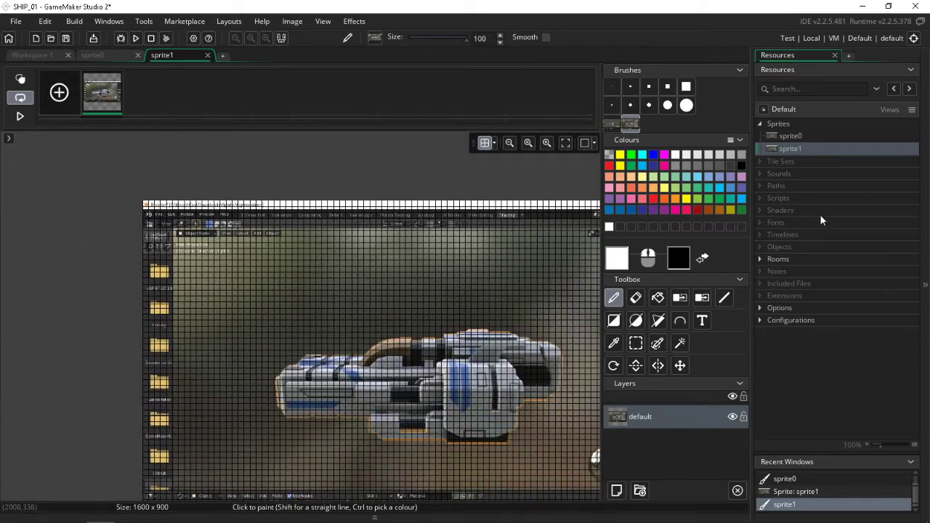
# Switch to Blender, orbit the fighter further to show more of its top side, and return to GameMaker Studio 2.
pyautogui.moveTo(43, 517)
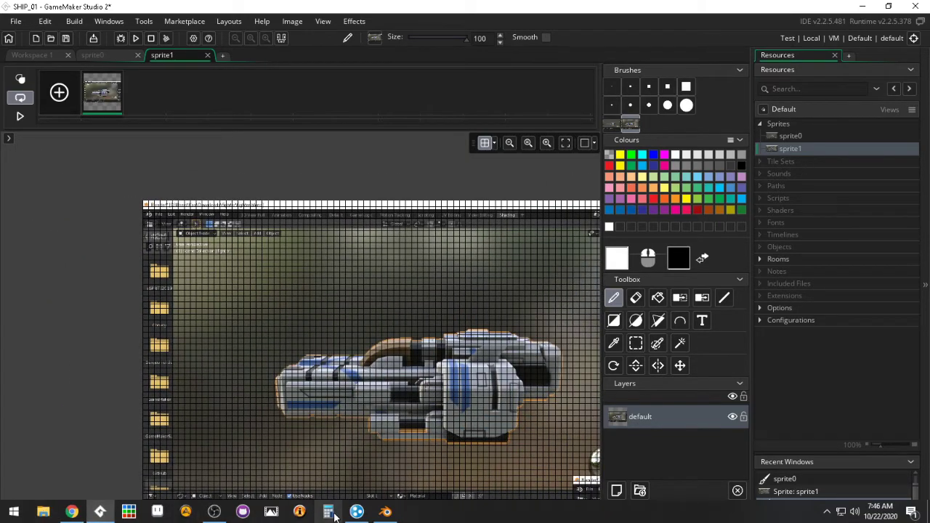
pyautogui.click(381, 513)
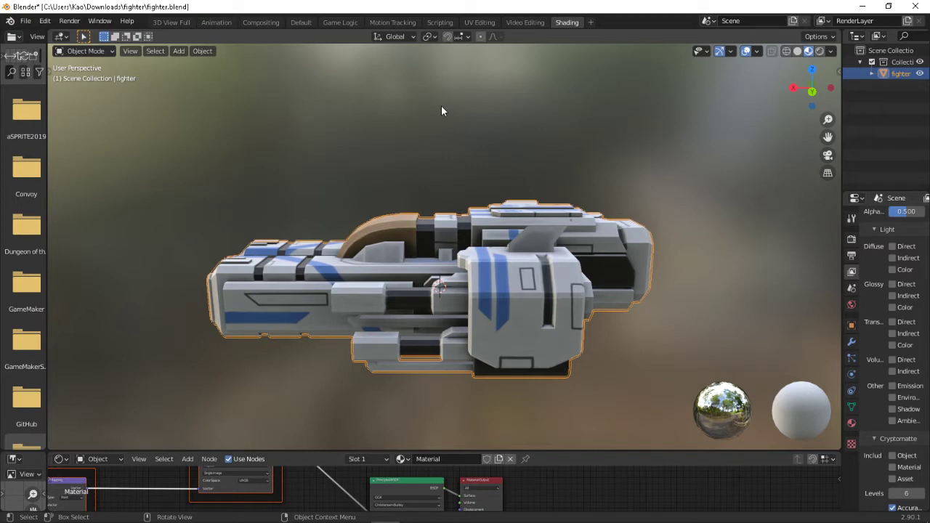
pyautogui.moveTo(442, 107); pyautogui.dragTo(441, 127, button='middle')
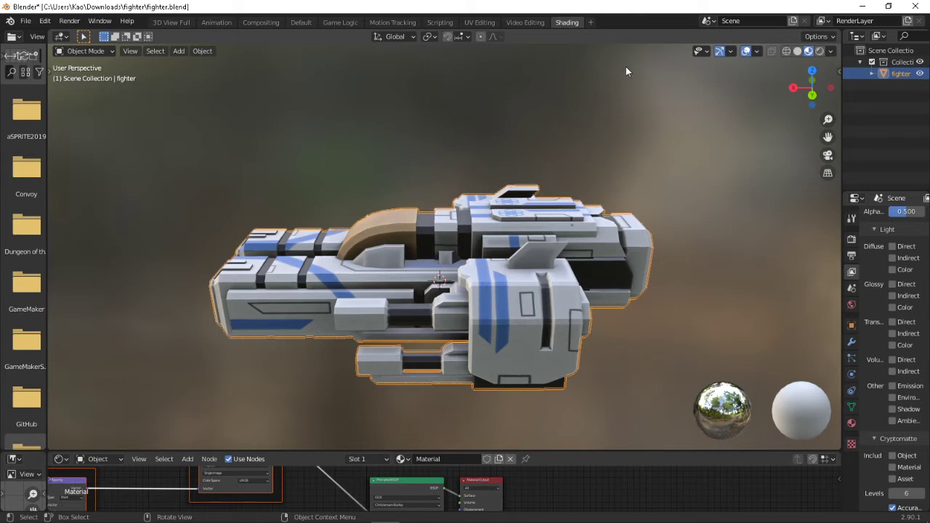
pyautogui.moveTo(91, 513)
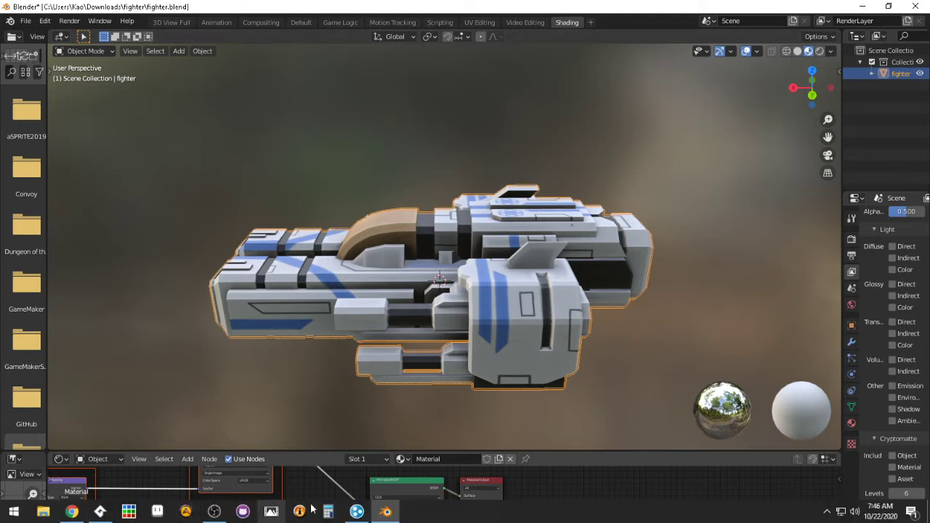
pyautogui.click(99, 512)
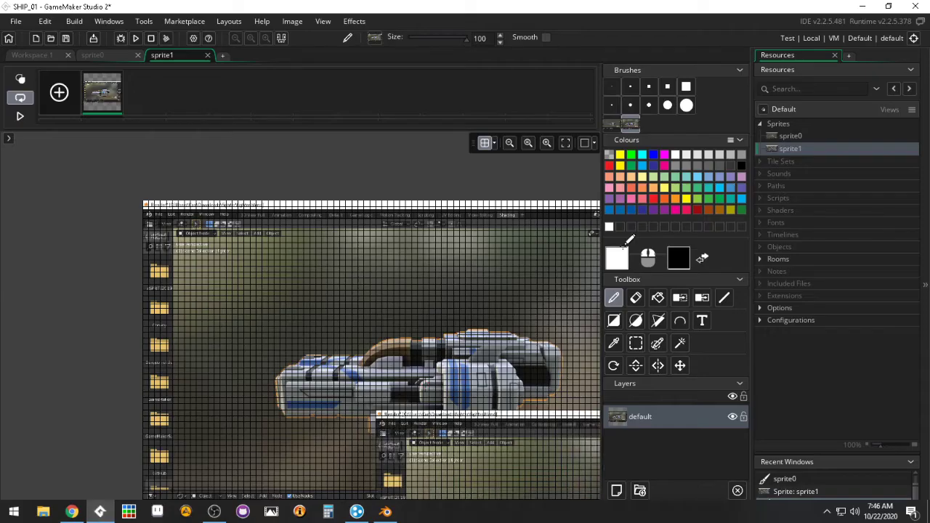
# Create a third sprite and paste the further tilted fighter screenshot into its frame, cropping/padding the canvas to 1600 x 900.
pyautogui.rightClick(776, 125)
pyautogui.click(783, 127)
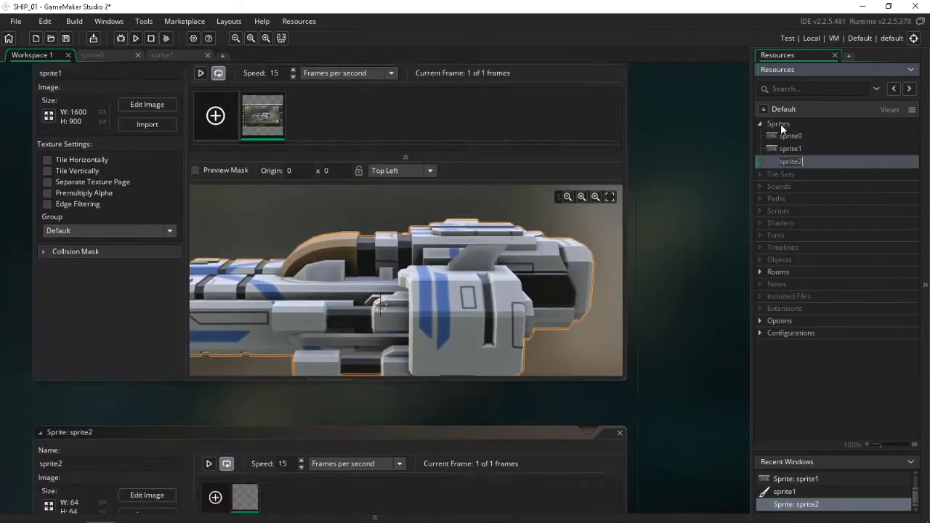
pyautogui.doubleClick(271, 196)
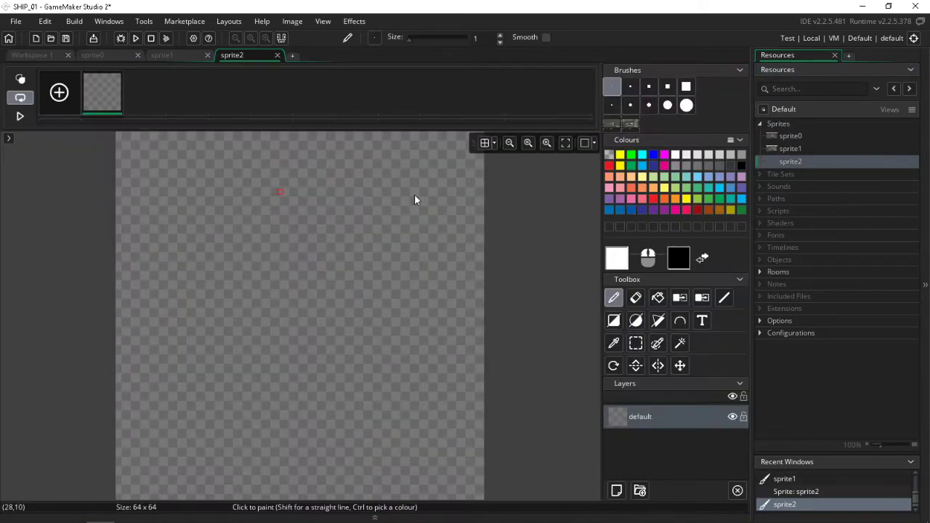
pyautogui.hotkey('ctrl', 'v')
pyautogui.click(452, 244)
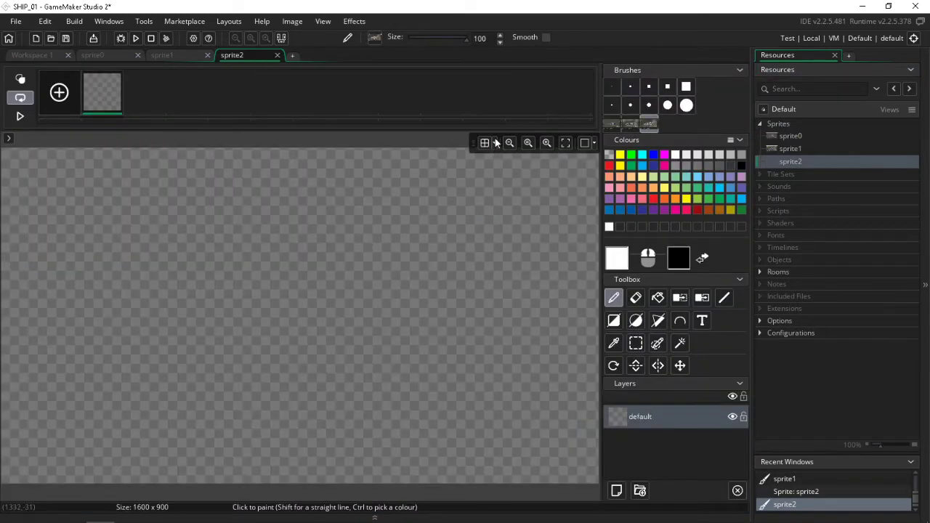
# Turn on the 16 x 16 grid with snapping in the third sprite and stamp the tilted fighter screenshot to fill the canvas.
pyautogui.click(492, 145)
pyautogui.click(649, 200)
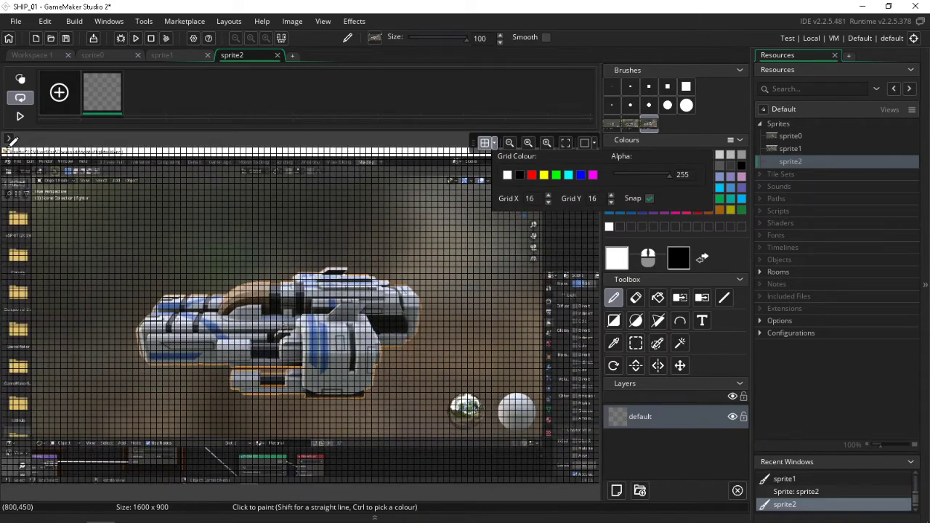
pyautogui.click(300, 317)
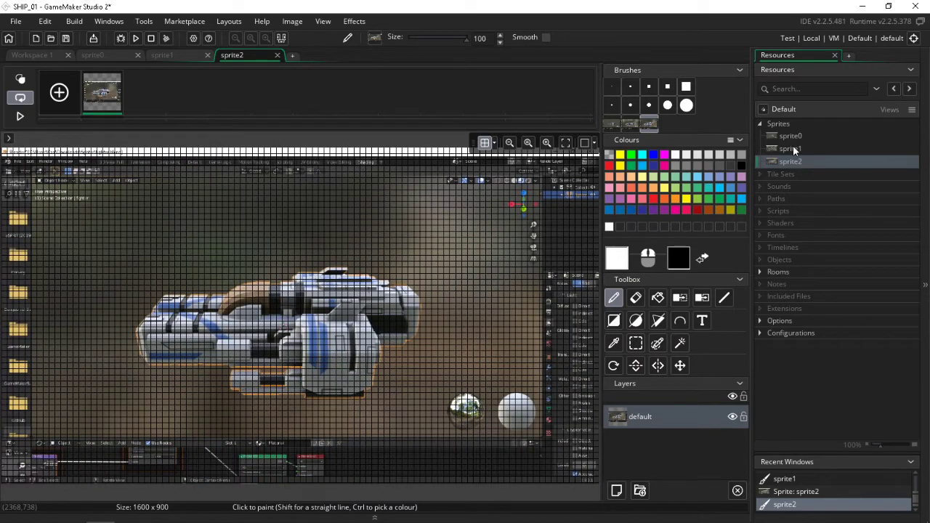
pyautogui.scroll(3, 535, 250)
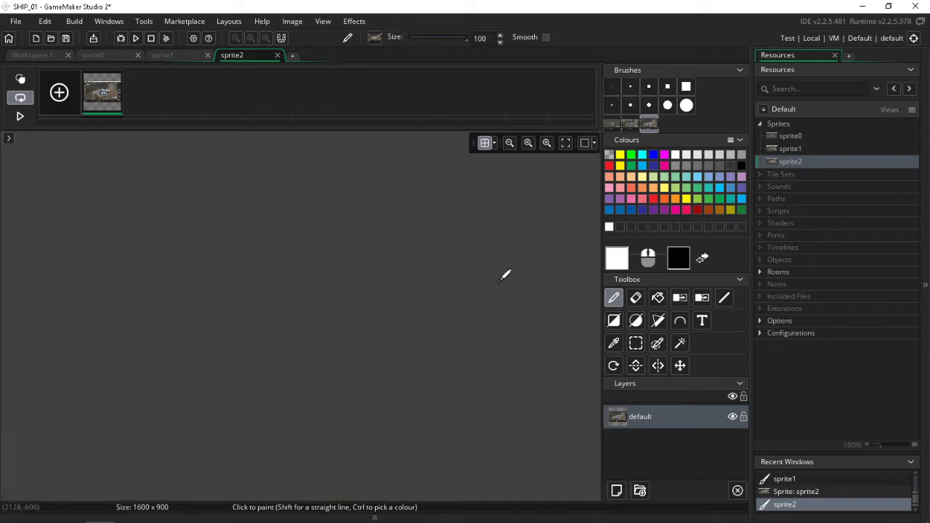
pyautogui.scroll(-2, 499, 279)
pyautogui.scroll(-4, 499, 280)
pyautogui.scroll(3, 499, 280)
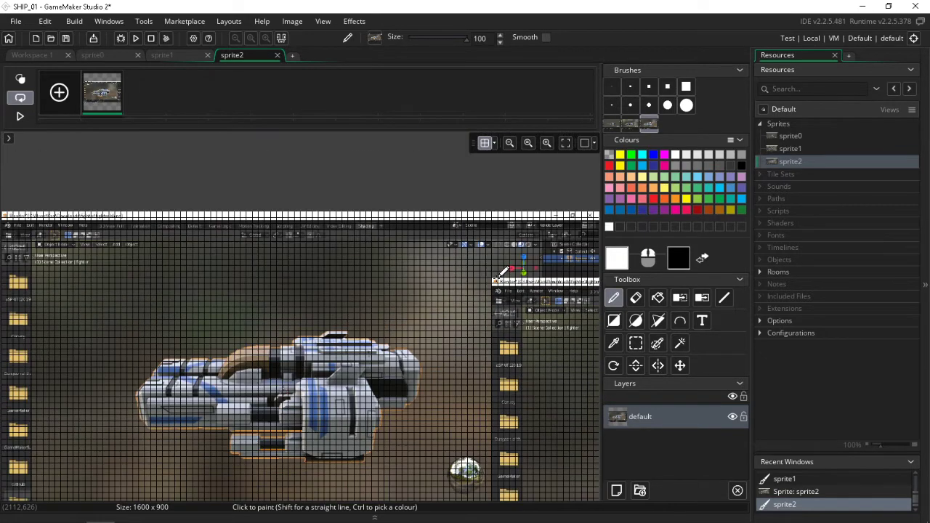
# Fit the full screenshots in the workspace previews of sprite2, sprite1 and sprite0 and compare the fighter's view angles.
pyautogui.click(32, 55)
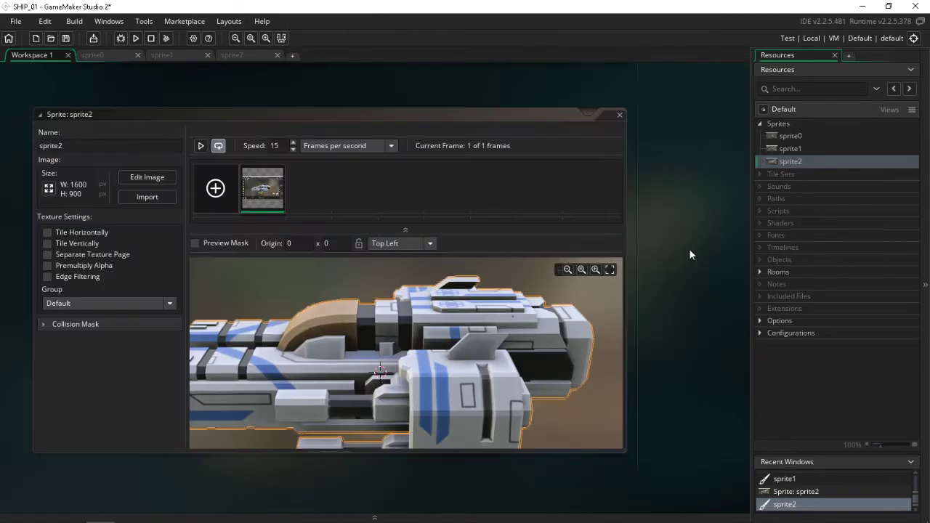
pyautogui.scroll(3, 690, 251)
pyautogui.scroll(-2, 690, 255)
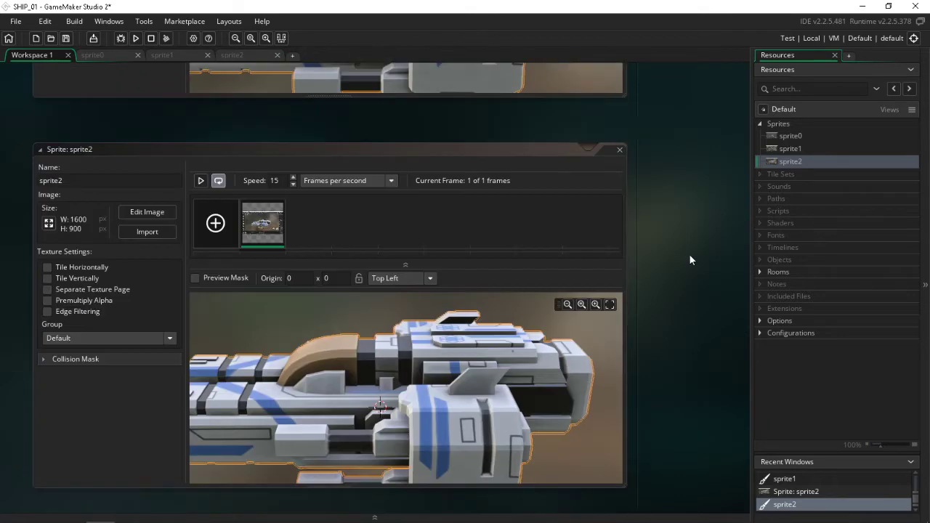
pyautogui.click(609, 305)
pyautogui.scroll(2, 682, 290)
pyautogui.scroll(3, 594, 184)
pyautogui.scroll(-3, 583, 186)
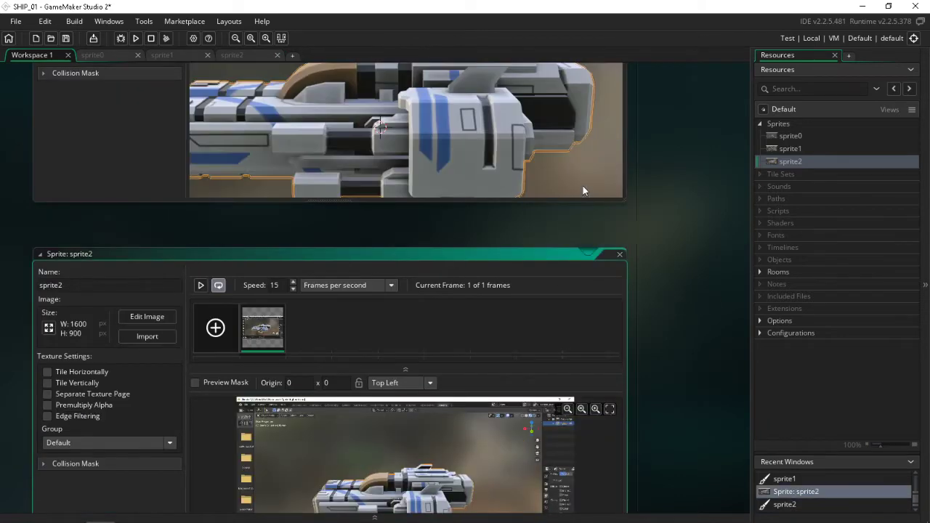
pyautogui.scroll(-2, 582, 191)
pyautogui.scroll(2, 684, 217)
pyautogui.click(610, 123)
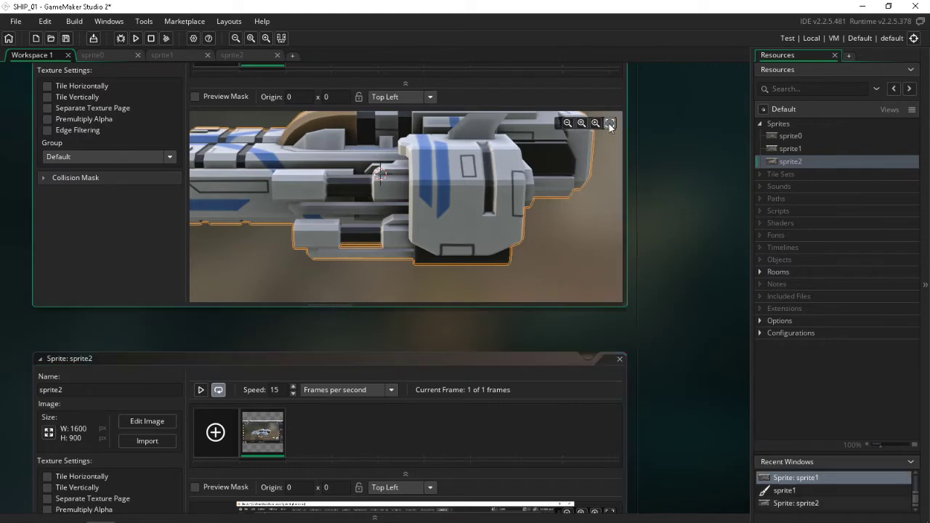
pyautogui.scroll(8, 653, 230)
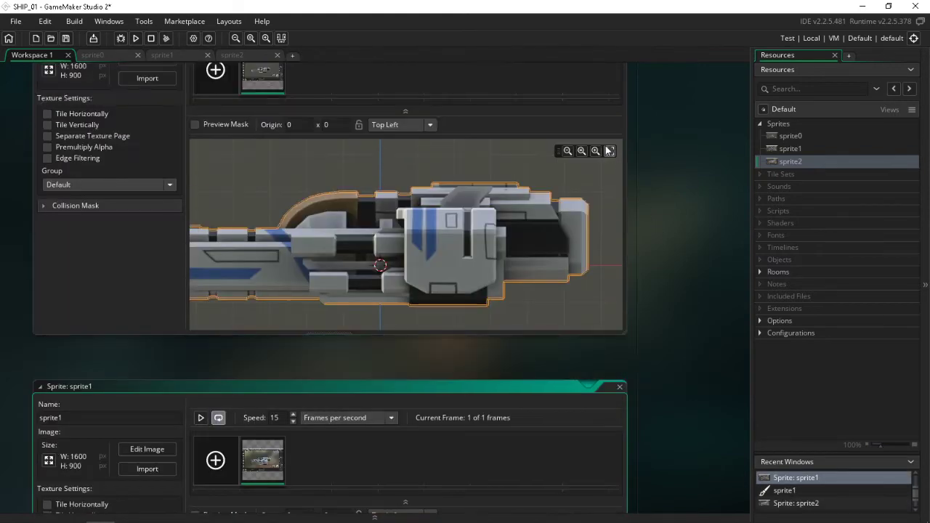
pyautogui.click(610, 151)
pyautogui.scroll(-10, 622, 224)
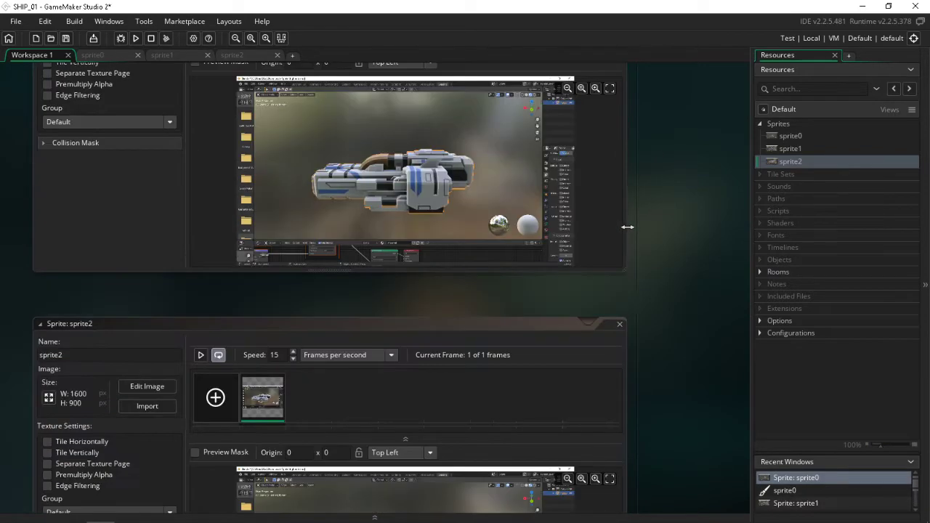
pyautogui.scroll(-5, 629, 229)
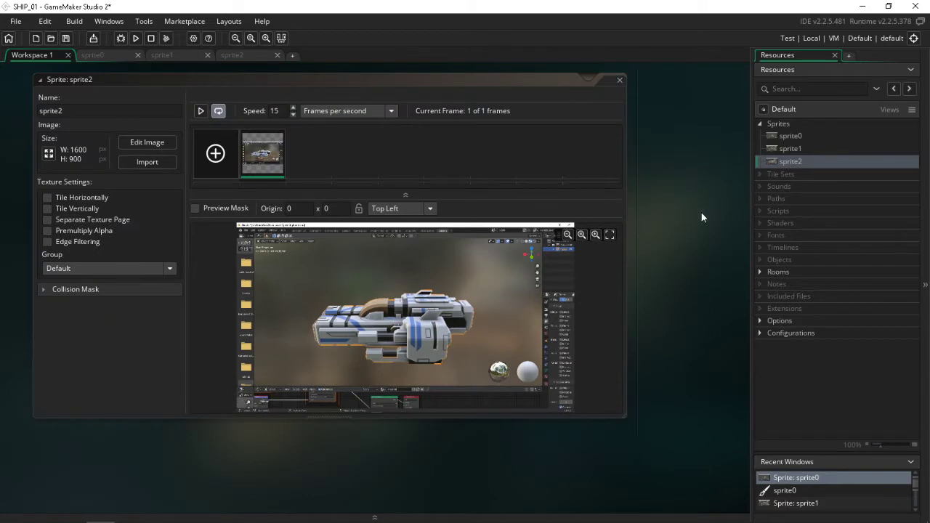
# Switch to Blender, orbit the fighter slightly further to show more of its top side, and return to GameMaker Studio 2.
pyautogui.moveTo(299, 514)
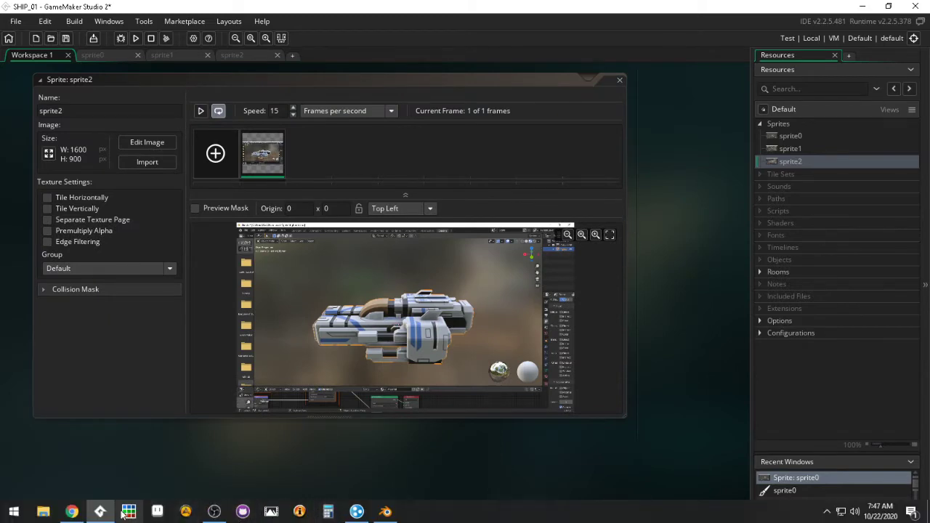
pyautogui.moveTo(106, 514)
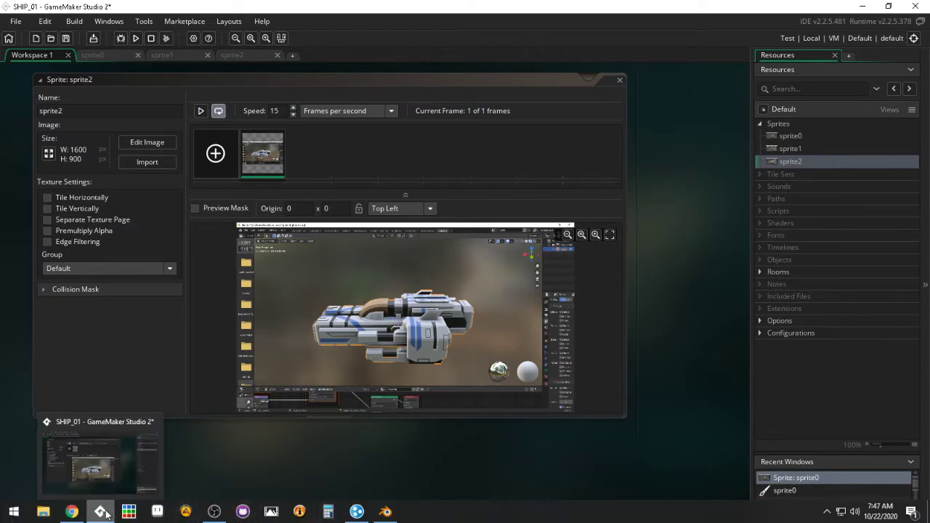
pyautogui.moveTo(216, 514)
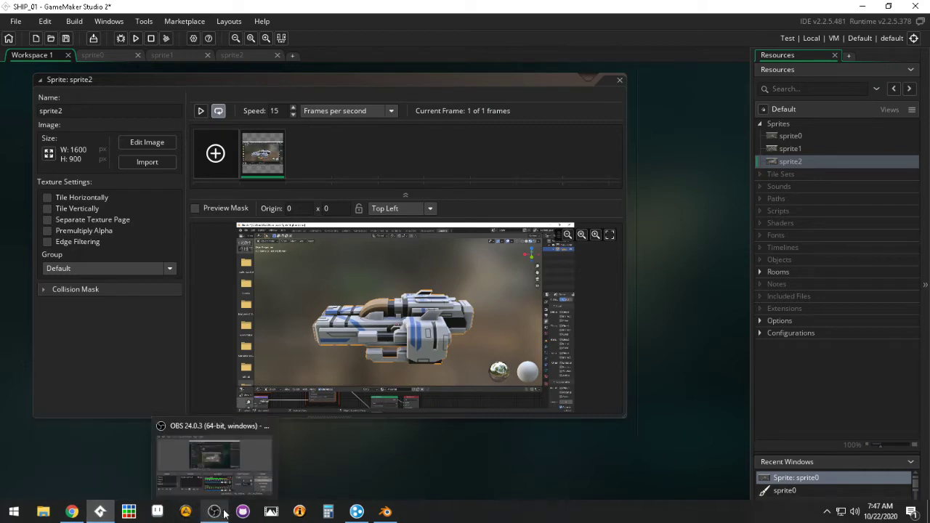
pyautogui.click(385, 511)
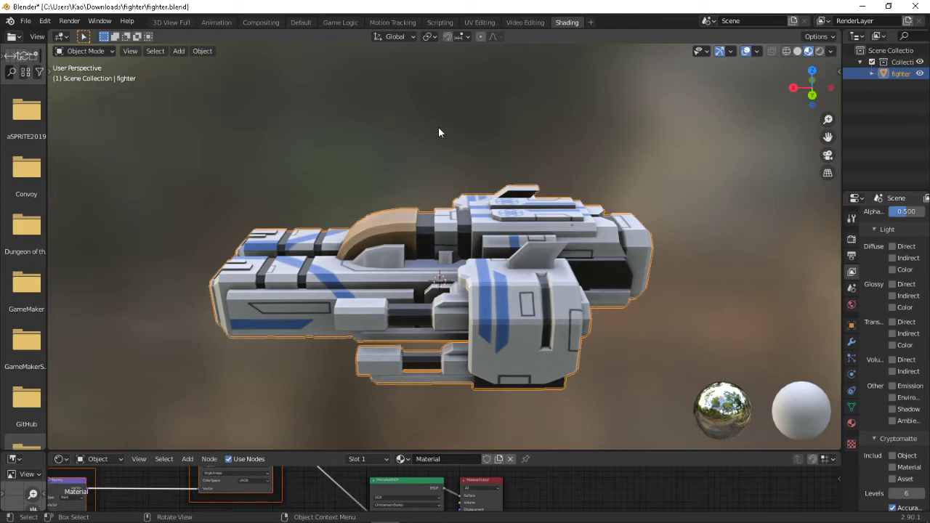
pyautogui.moveTo(438, 133); pyautogui.dragTo(439, 149, button='middle')
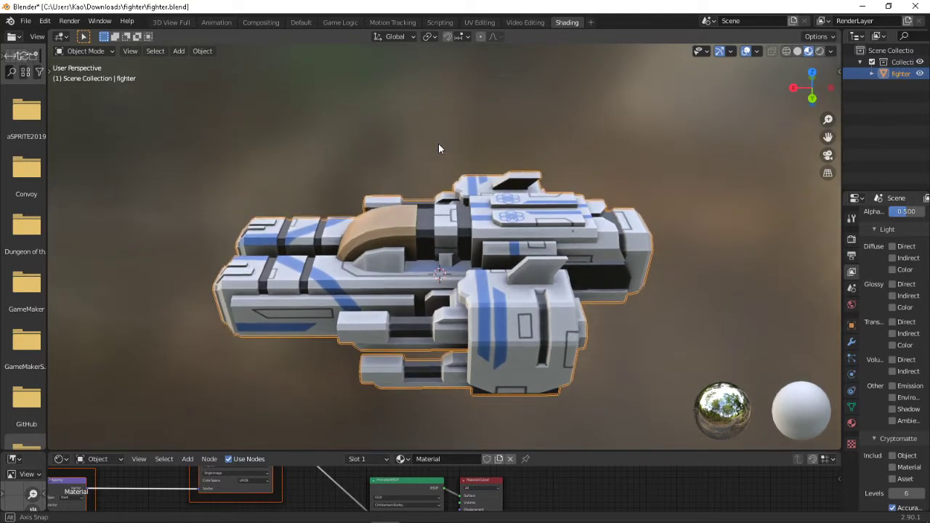
pyautogui.moveTo(438, 149); pyautogui.dragTo(438, 149, button='middle')
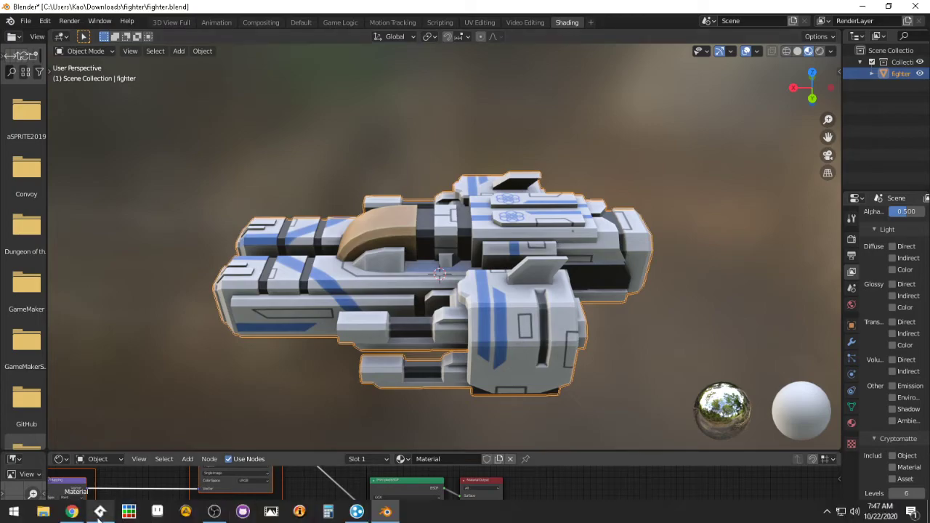
pyautogui.click(101, 512)
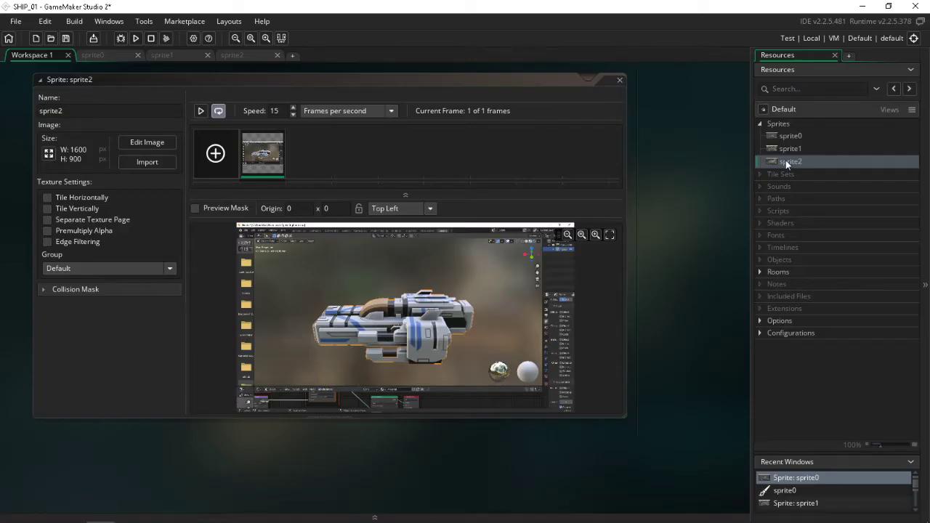
# Create a fourth sprite and paste the new fighter screenshot into its frame, cropping/padding the canvas to 1600 x 900.
pyautogui.click(788, 129)
pyautogui.rightClick(789, 130)
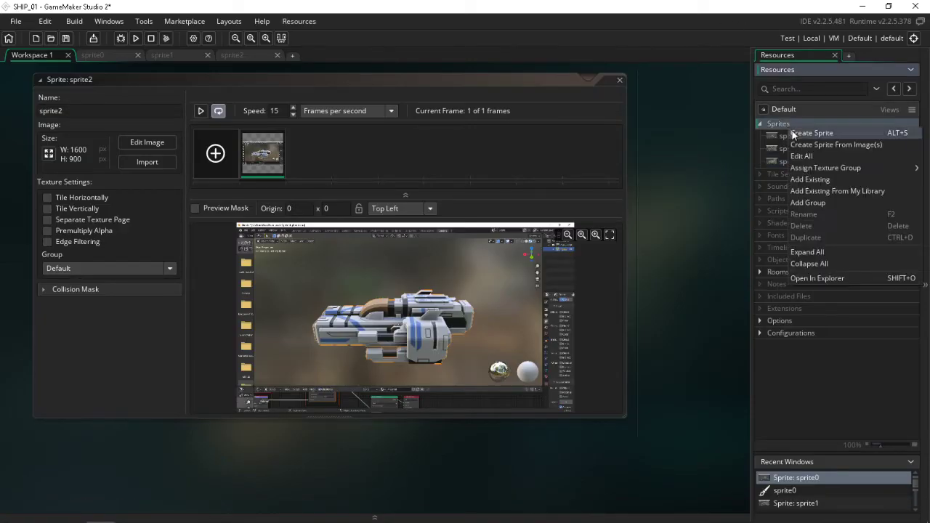
pyautogui.click(795, 131)
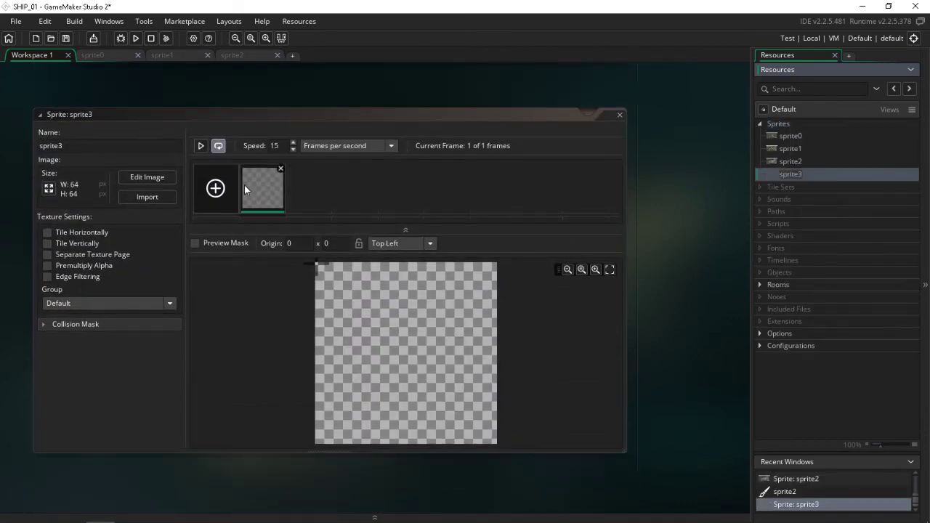
pyautogui.doubleClick(260, 183)
pyautogui.hotkey('ctrl', 'v')
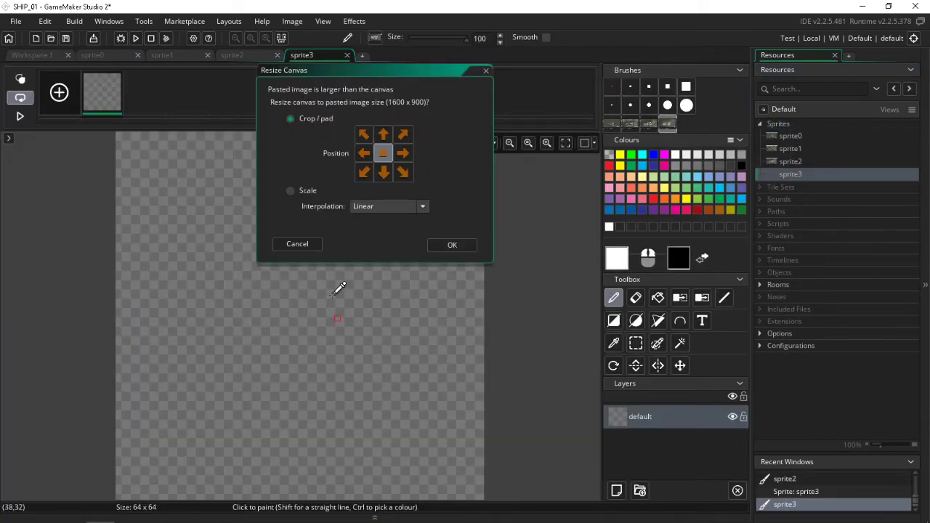
pyautogui.click(450, 244)
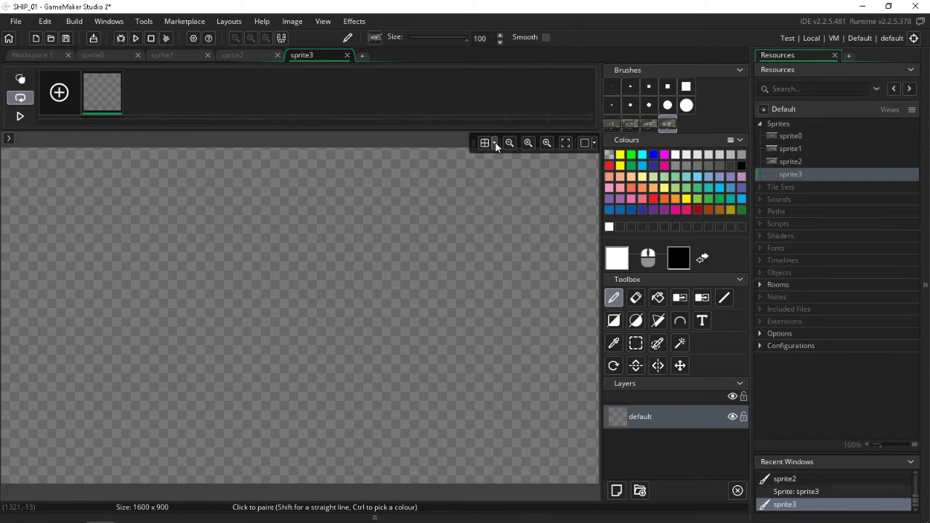
# Enable the 16 x 16 grid with snapping in the fourth sprite and stamp the fighter screenshot flush with the canvas corner.
pyautogui.click(494, 143)
pyautogui.click(650, 198)
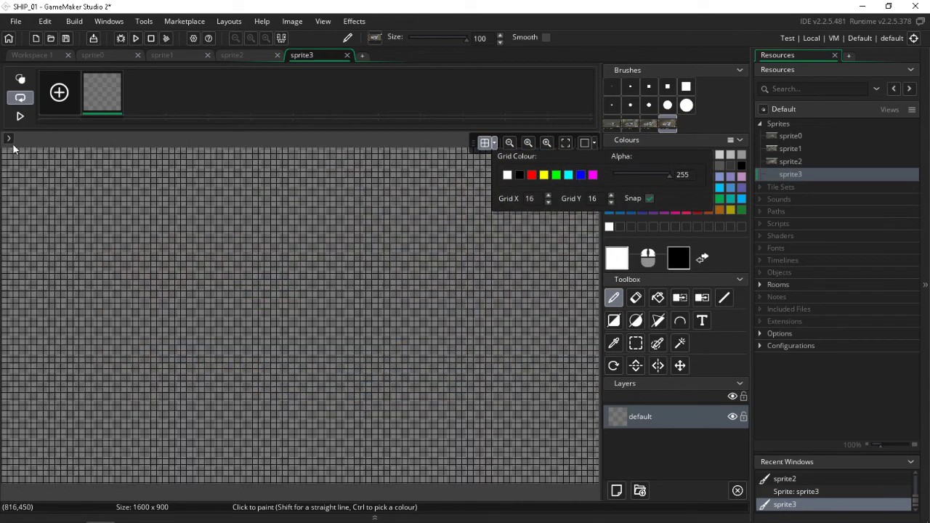
pyautogui.hotkey('ctrl', 'v')
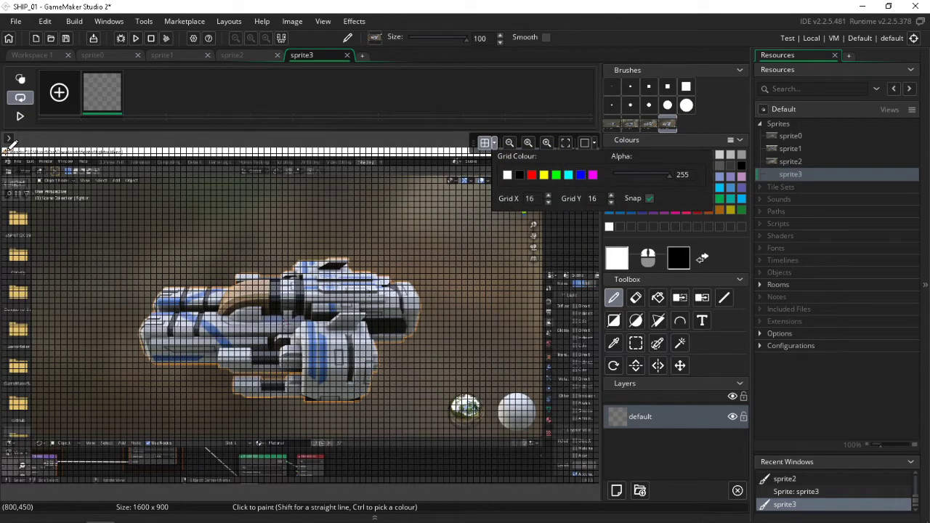
pyautogui.click(9, 149)
# Switch to Blender, orbit the fighter to a steeper angle that shows both side engines, and return to GameMaker Studio 2.
pyautogui.moveTo(156, 518)
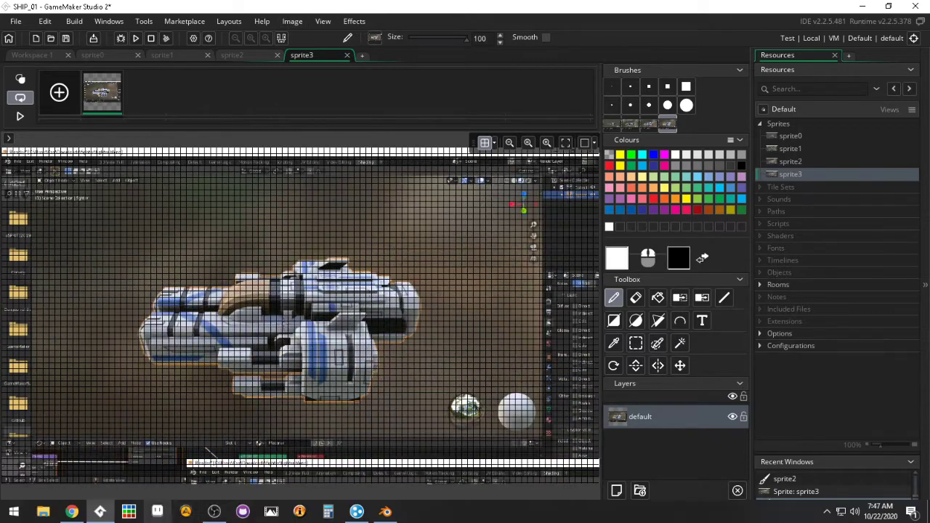
pyautogui.click(393, 513)
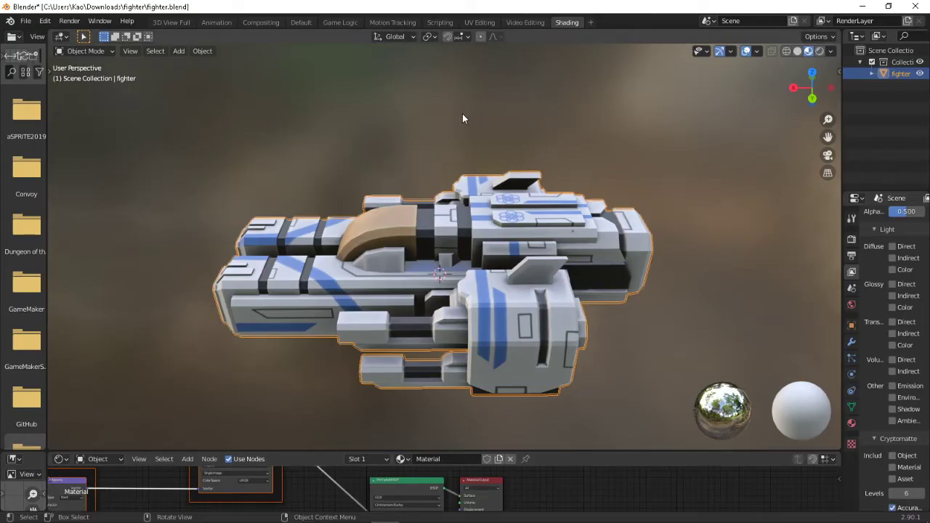
pyautogui.moveTo(453, 111); pyautogui.dragTo(450, 141, button='middle')
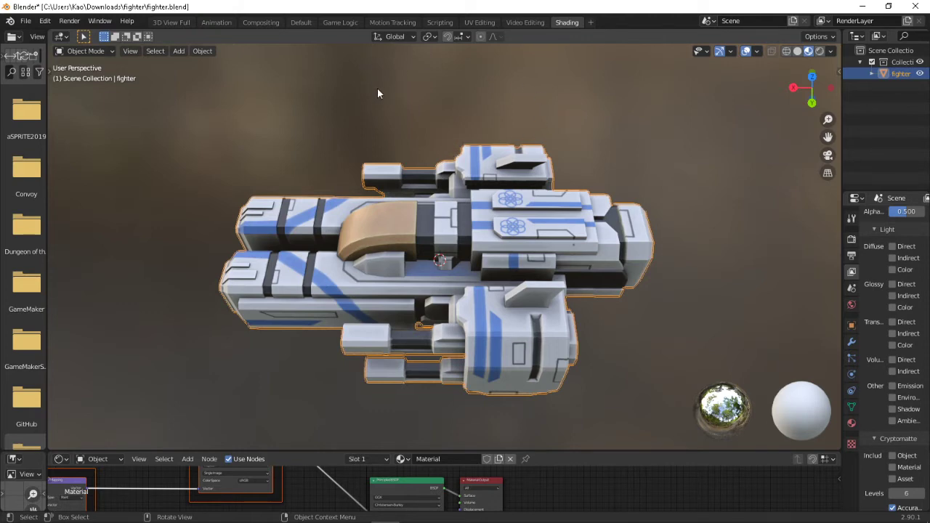
pyautogui.moveTo(214, 517)
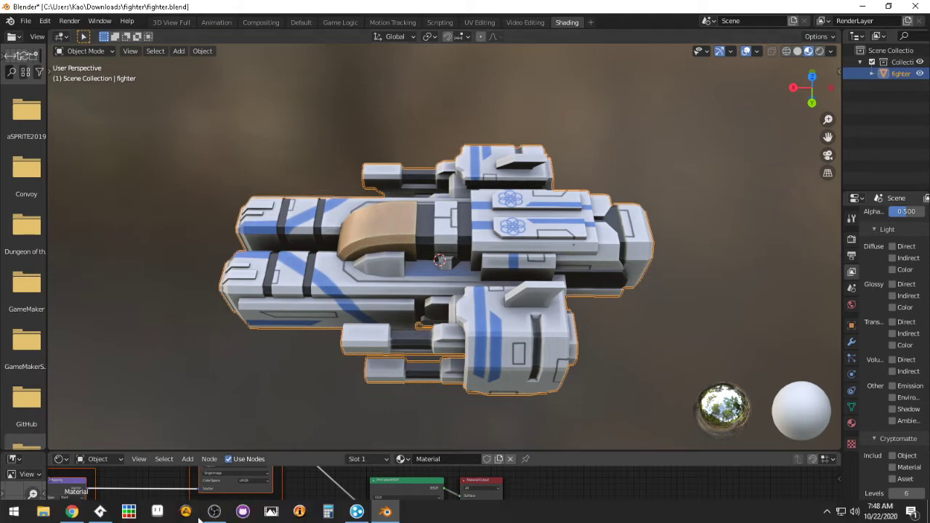
pyautogui.click(101, 511)
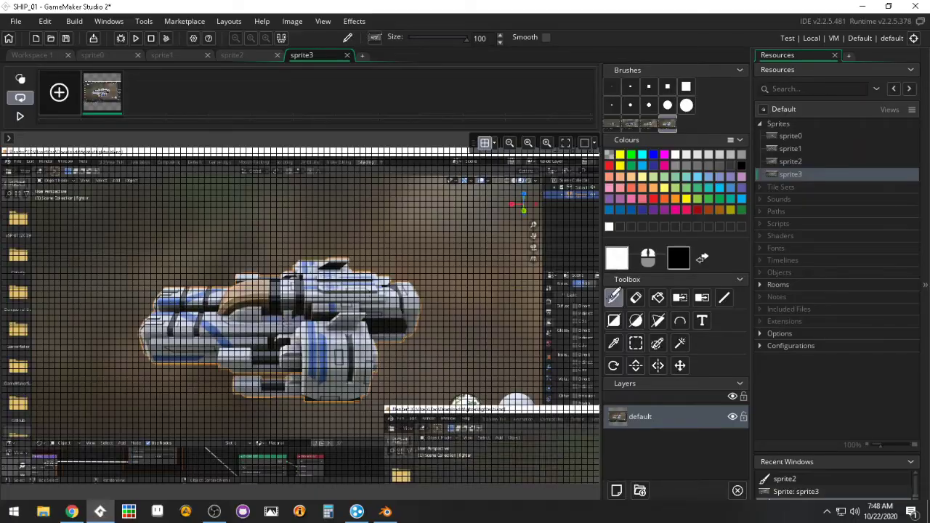
# Create a fifth sprite, open its frame for editing and show the 16 x 16 grid with snapping on.
pyautogui.rightClick(788, 128)
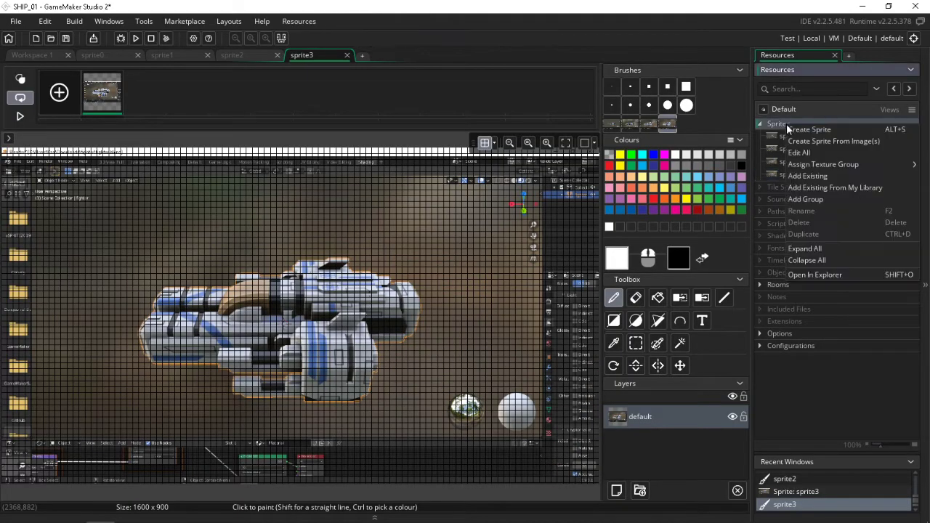
pyautogui.click(791, 130)
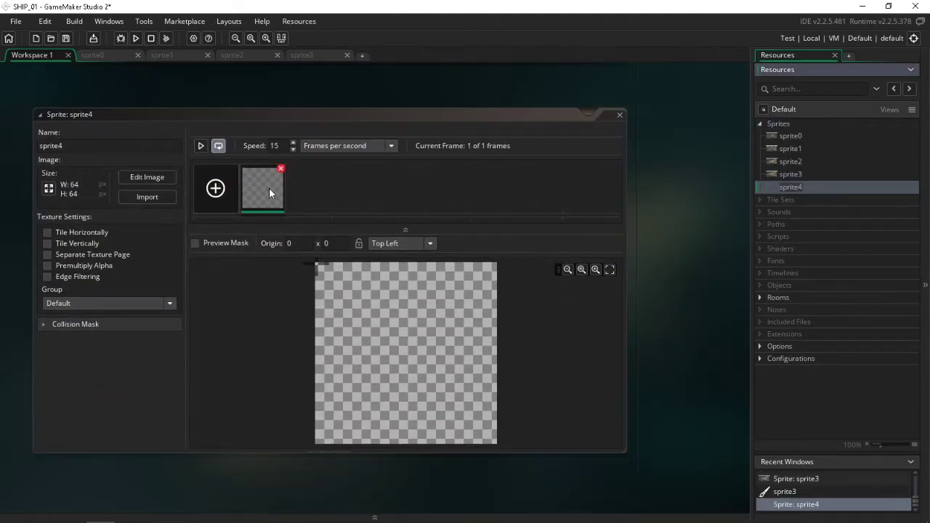
pyautogui.doubleClick(269, 195)
pyautogui.click(492, 144)
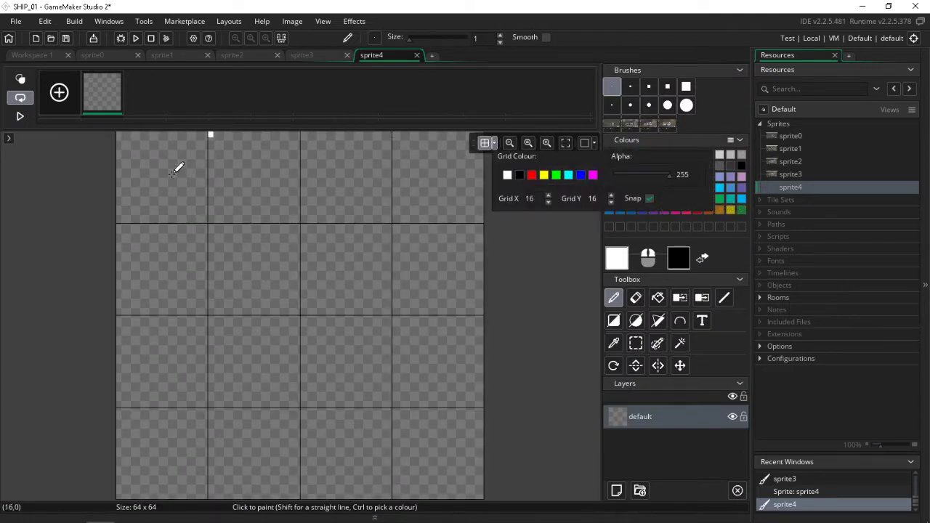
# Paste the steeper fighter screenshot into the fifth sprite, resize the canvas to 1600 x 900, stamp it to fill the canvas and save the project.
pyautogui.hotkey('ctrl', 'v')
pyautogui.click(463, 253)
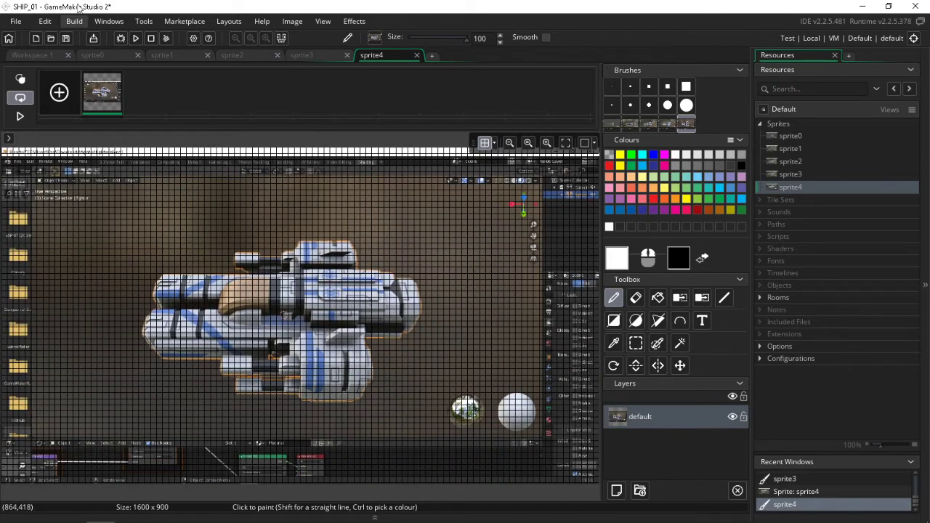
pyautogui.click(65, 38)
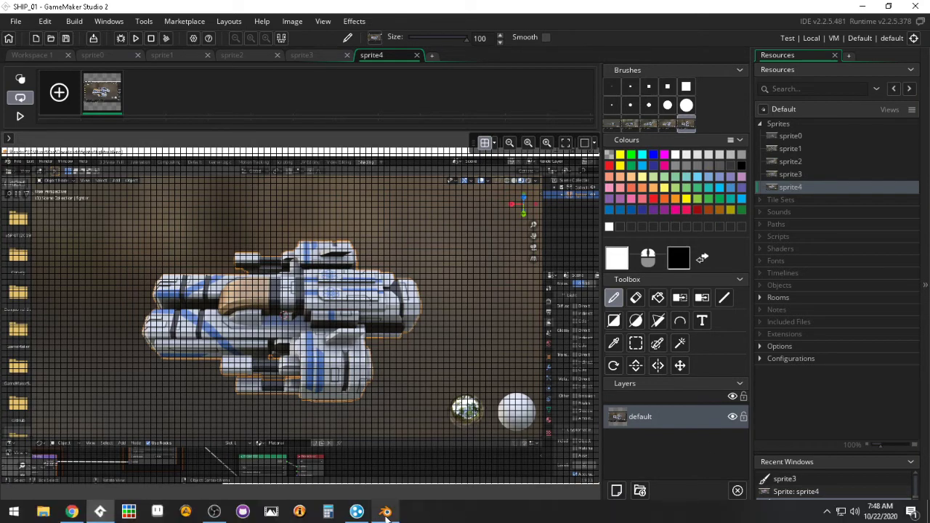
# Switch to Blender and orbit the fighter slightly further toward a top view.
pyautogui.click(387, 513)
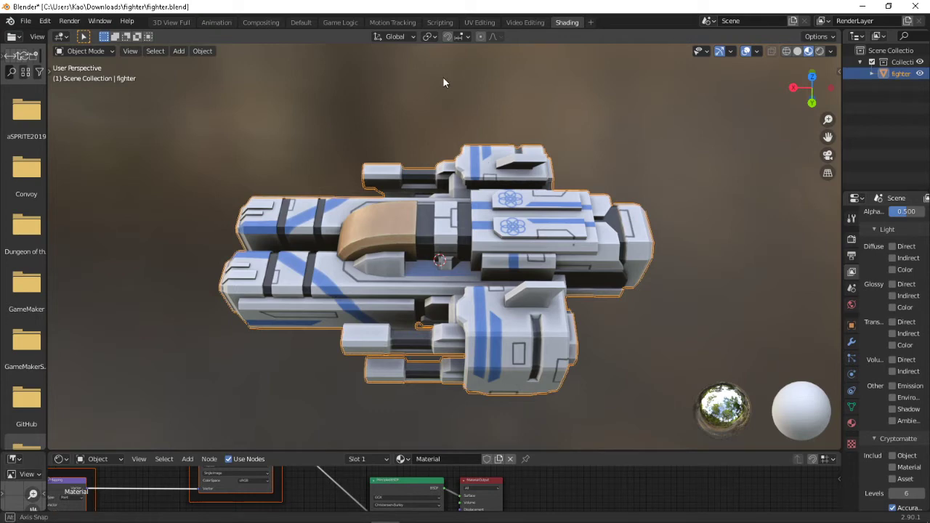
pyautogui.moveTo(442, 80); pyautogui.dragTo(446, 93, button='middle')
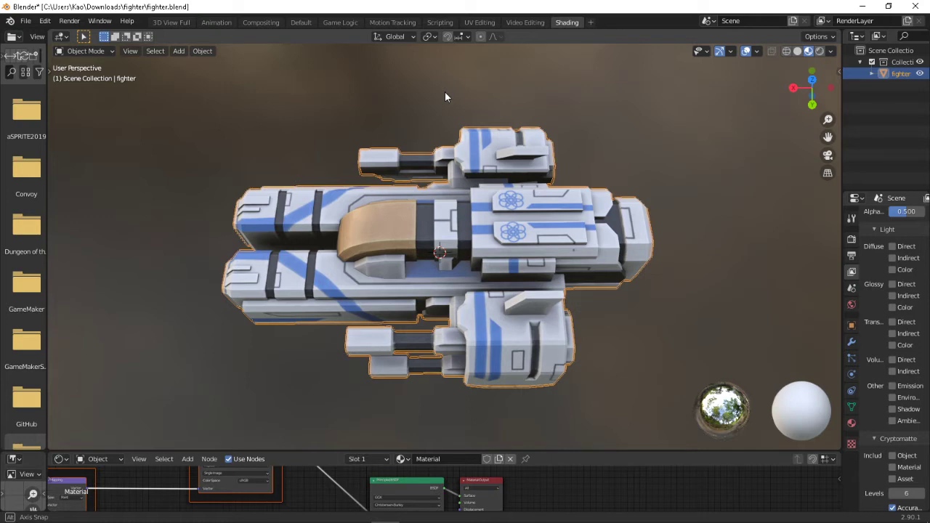
pyautogui.moveTo(445, 93); pyautogui.dragTo(444, 90, button='middle')
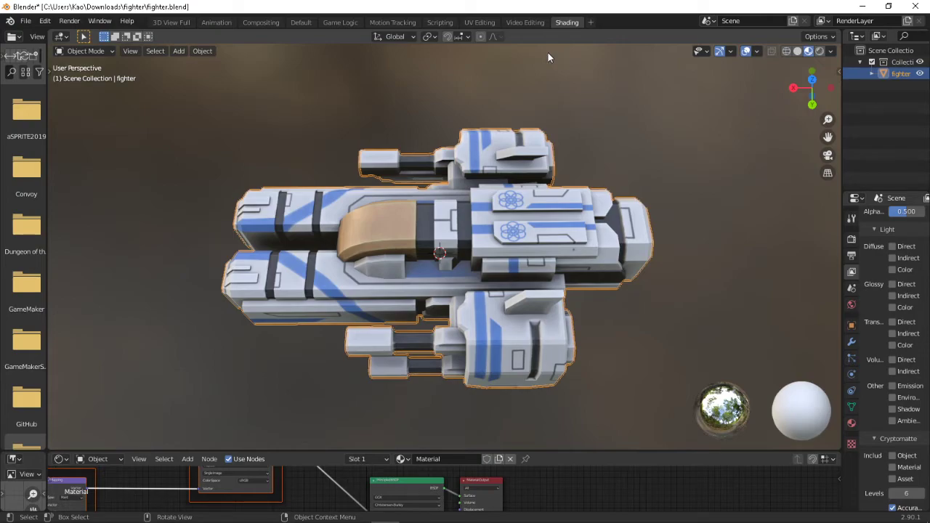
# Switch to GameMaker Studio 2, create a sixth sprite and open its frame for editing.
pyautogui.click(100, 512)
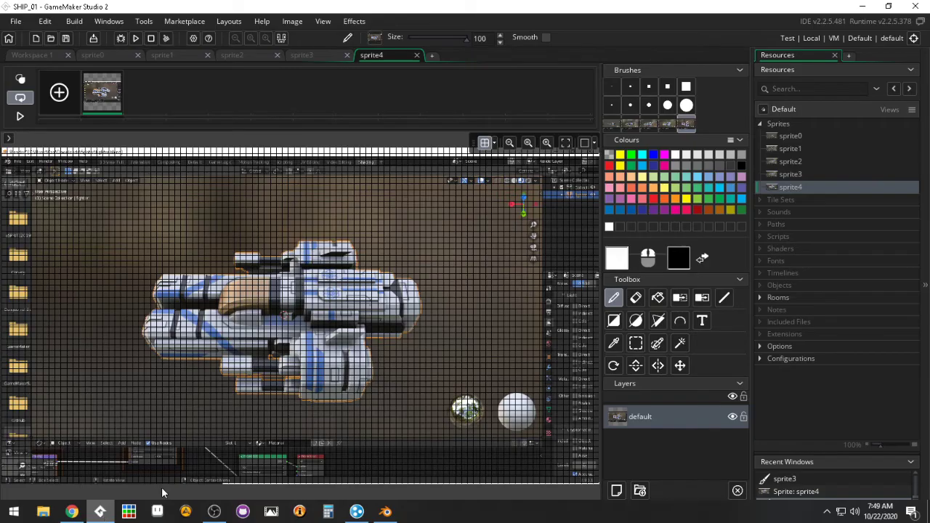
pyautogui.rightClick(781, 122)
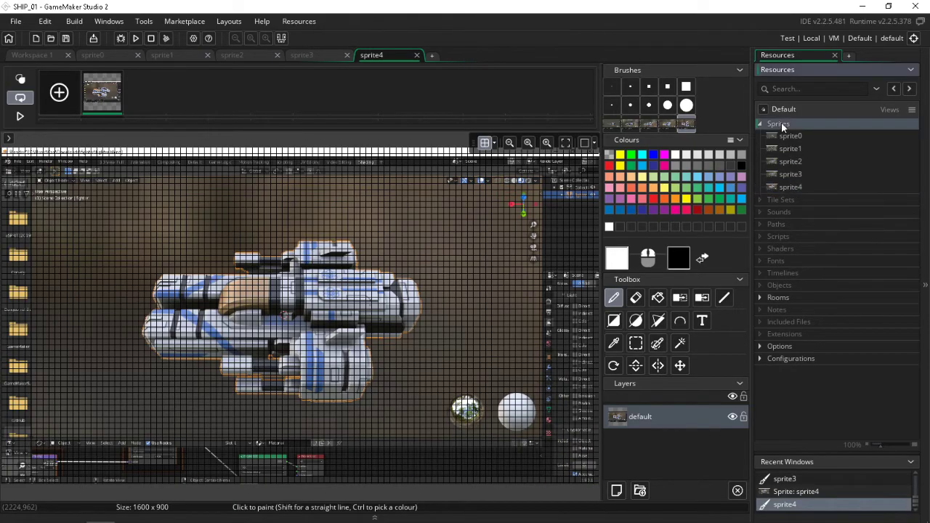
pyautogui.click(785, 128)
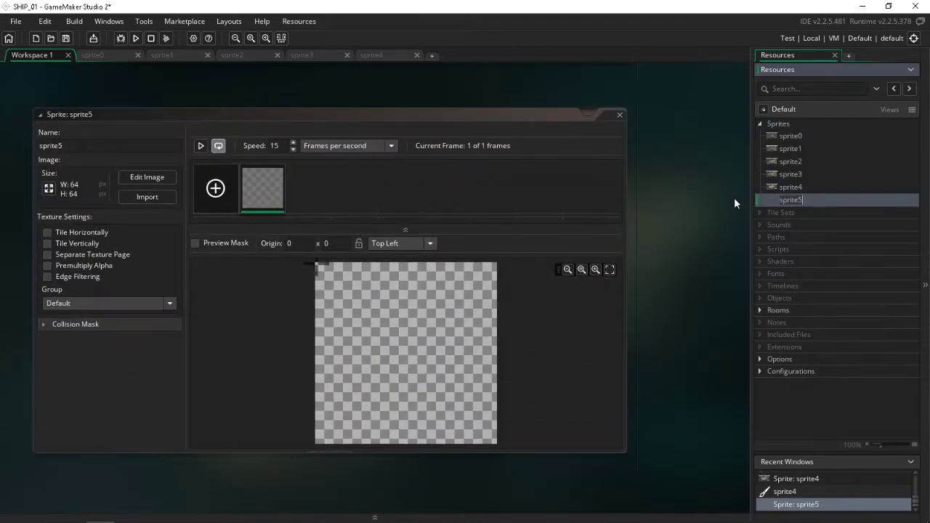
pyautogui.doubleClick(261, 190)
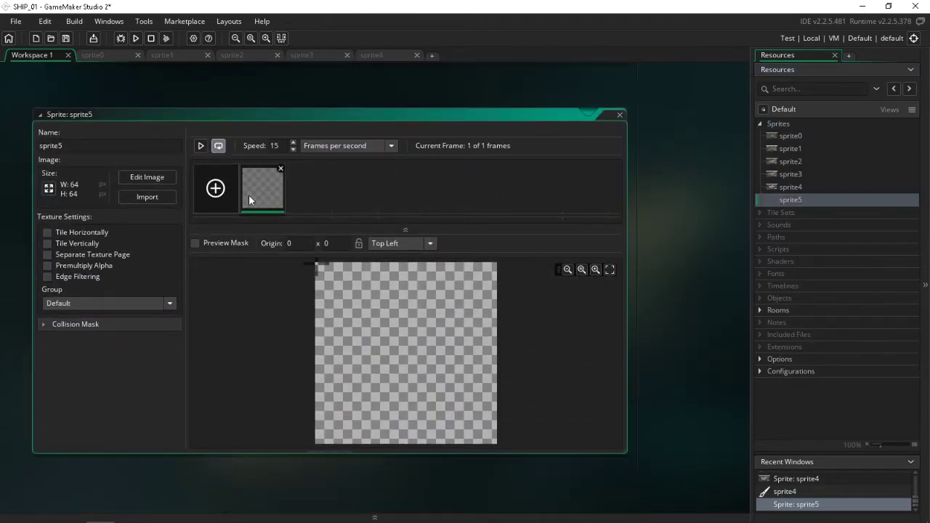
# Paste the steeper fighter screenshot into the sixth sprite at 1600 x 900, stamp it with grid snapping on and save the project.
pyautogui.hotkey('ctrl', 'v')
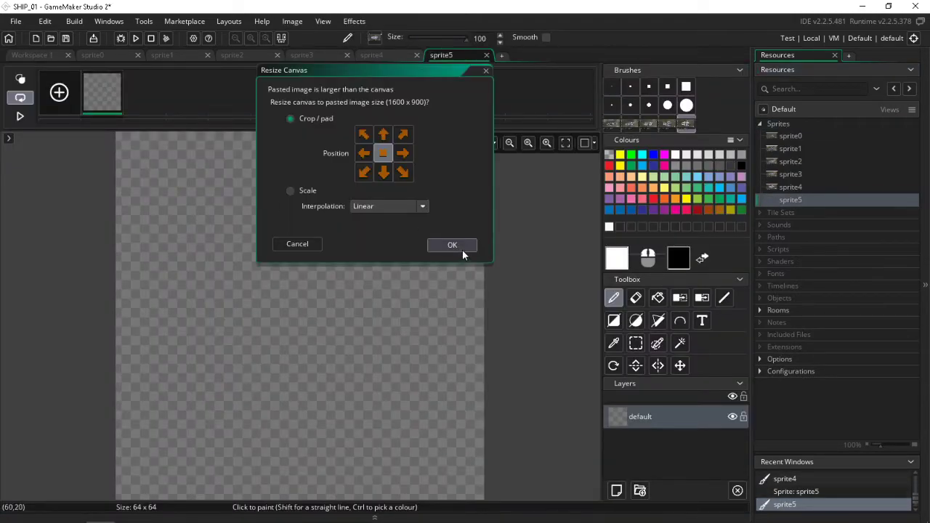
pyautogui.click(462, 249)
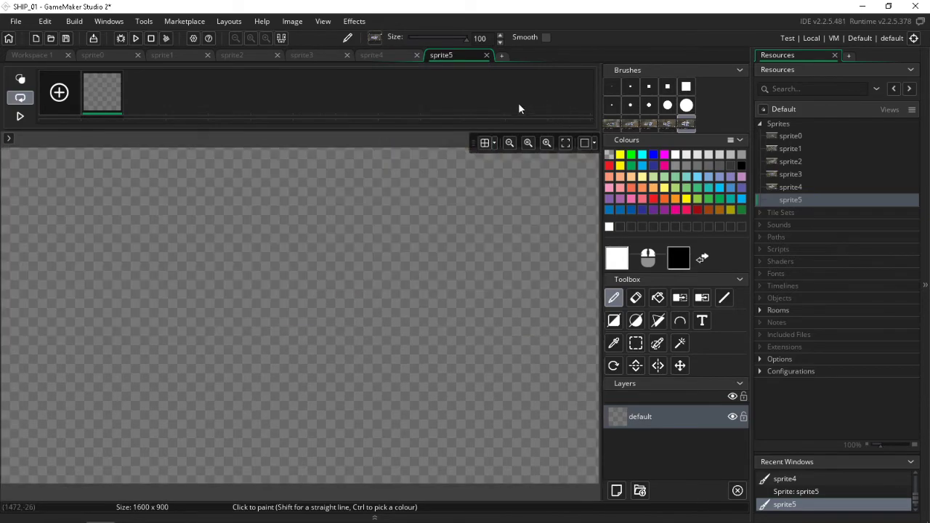
pyautogui.click(492, 143)
pyautogui.click(649, 199)
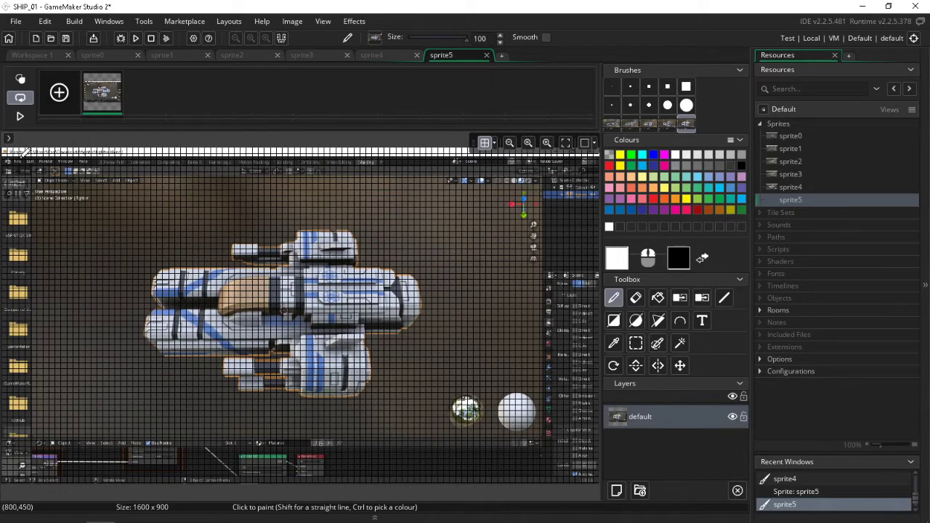
pyautogui.click(65, 39)
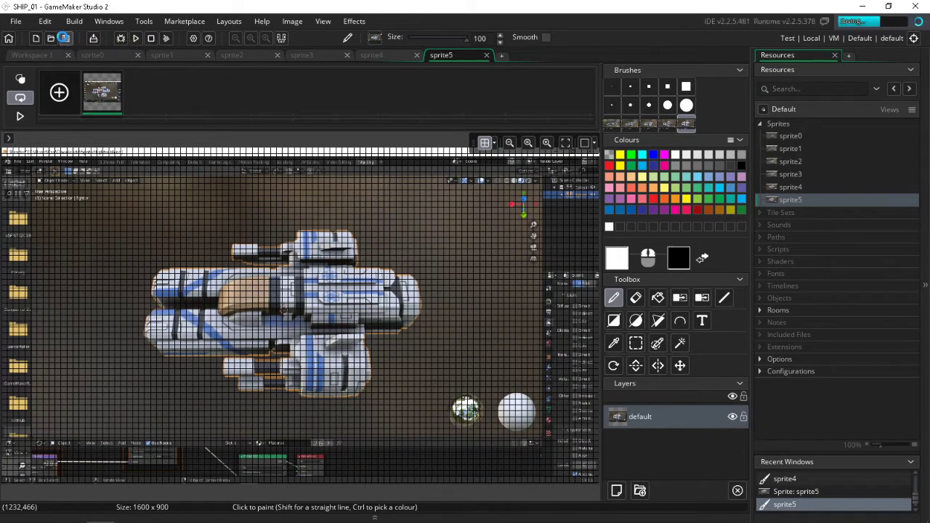
# Open sprite1 and examine the view orientation gizmo in its fighter screenshot up close.
pyautogui.doubleClick(787, 151)
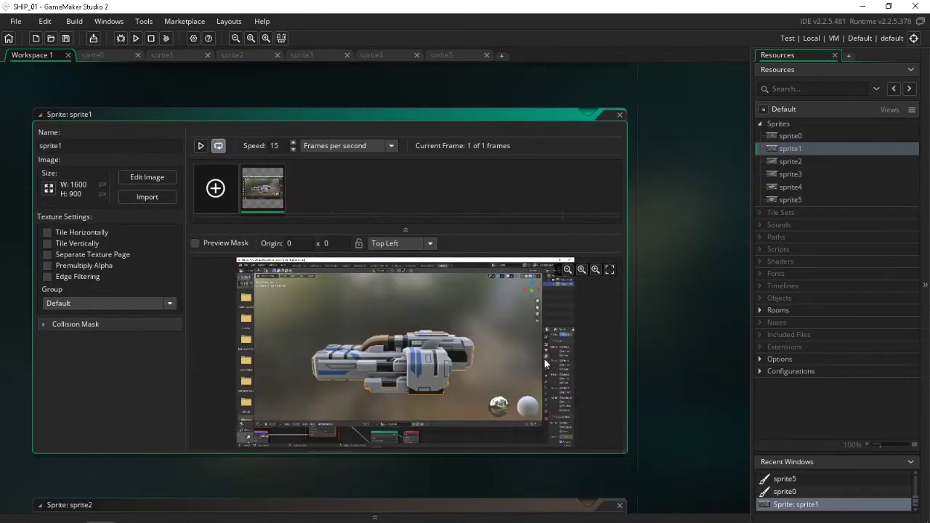
pyautogui.keyDown('ctrl'); pyautogui.scroll(5, 533, 314); pyautogui.keyUp('ctrl')
pyautogui.scroll(3, 531, 318)
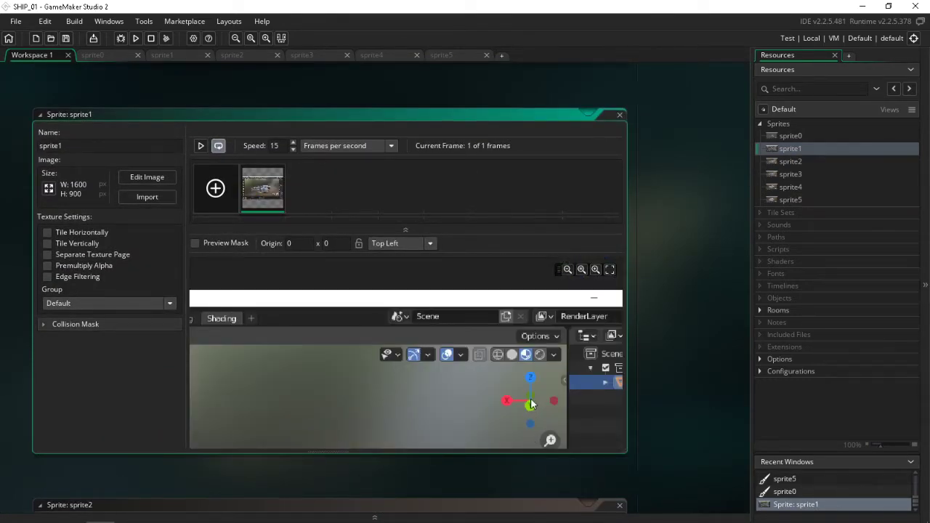
# Switch to Blender and orbit the fighter from the near-top angle through the side view to a slightly-from-below angle.
pyautogui.moveTo(435, 518)
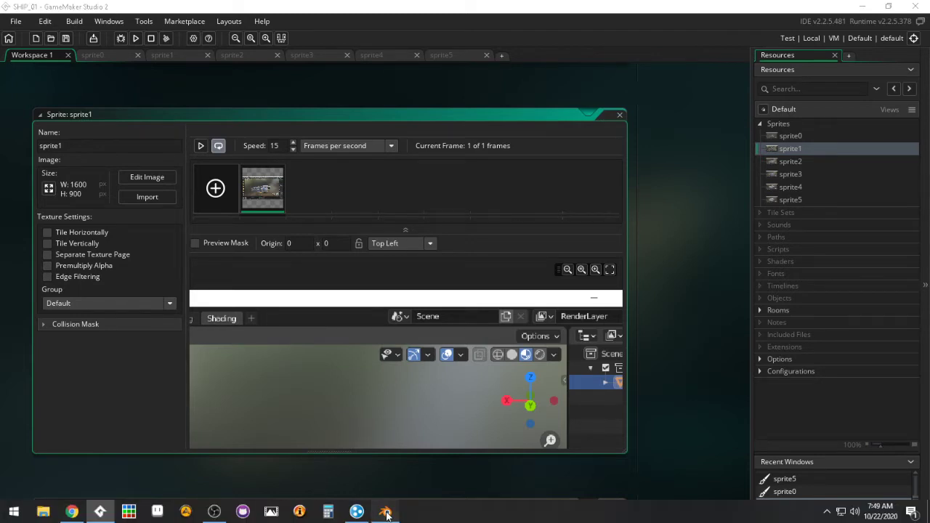
pyautogui.click(385, 511)
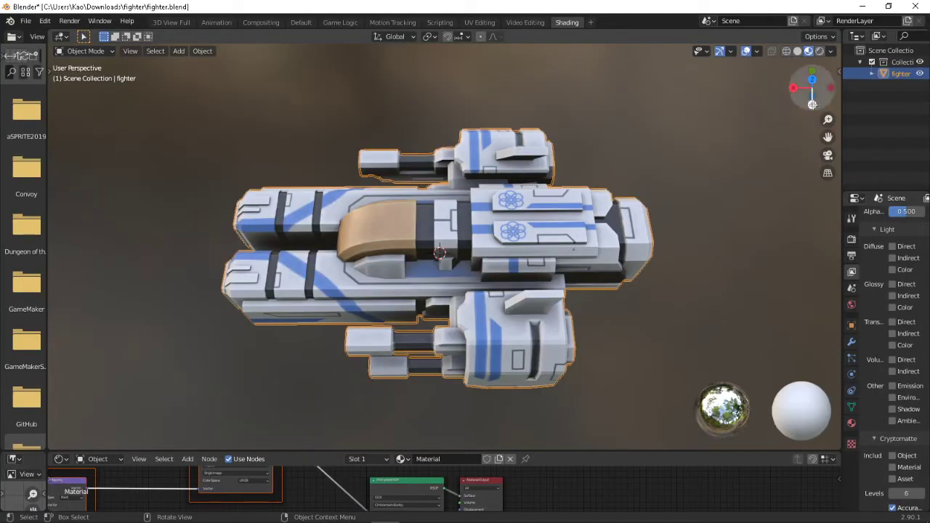
pyautogui.moveTo(811, 104); pyautogui.dragTo(792, 85)
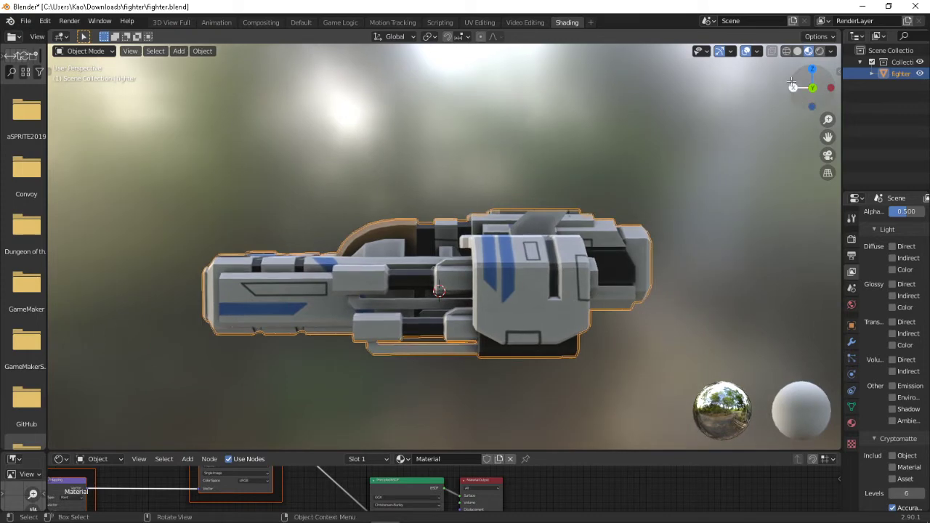
pyautogui.click(830, 87)
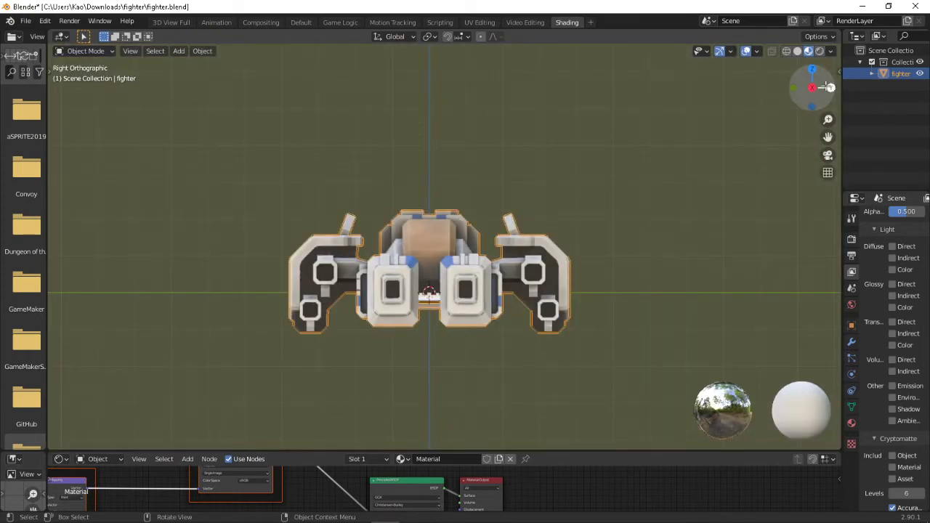
pyautogui.click(830, 87)
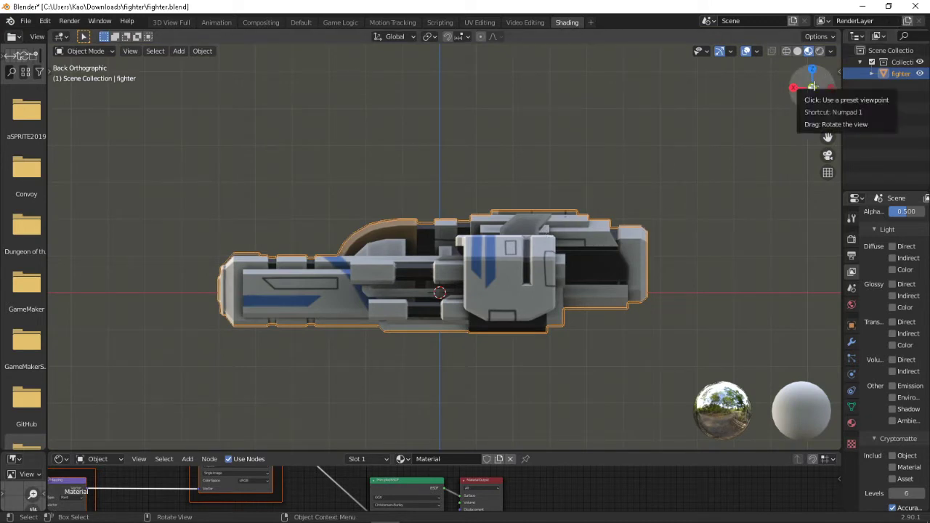
pyautogui.moveTo(812, 85); pyautogui.dragTo(840, 96)
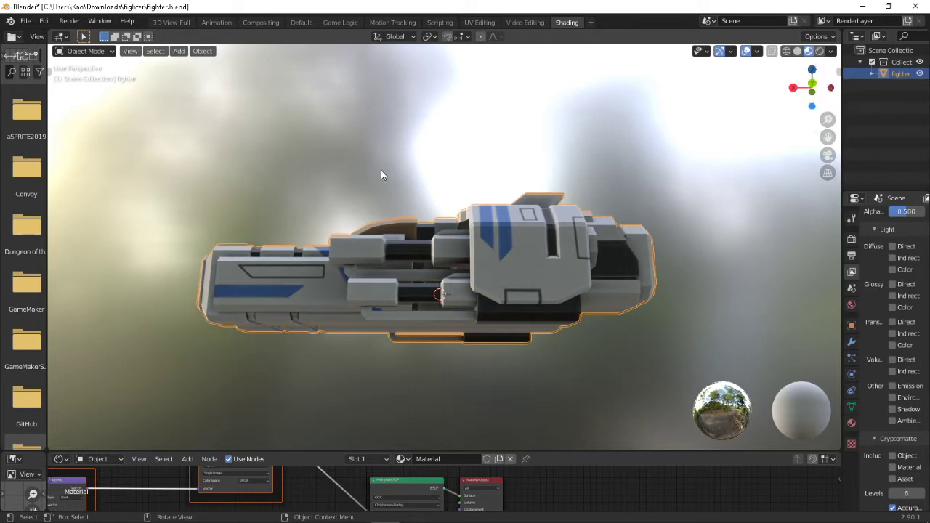
# Compare the angle with sprite1's orientation gizmo in GameMaker Studio 2 and fine-tune the fighter's from-below orbit in Blender.
pyautogui.moveTo(328, 520)
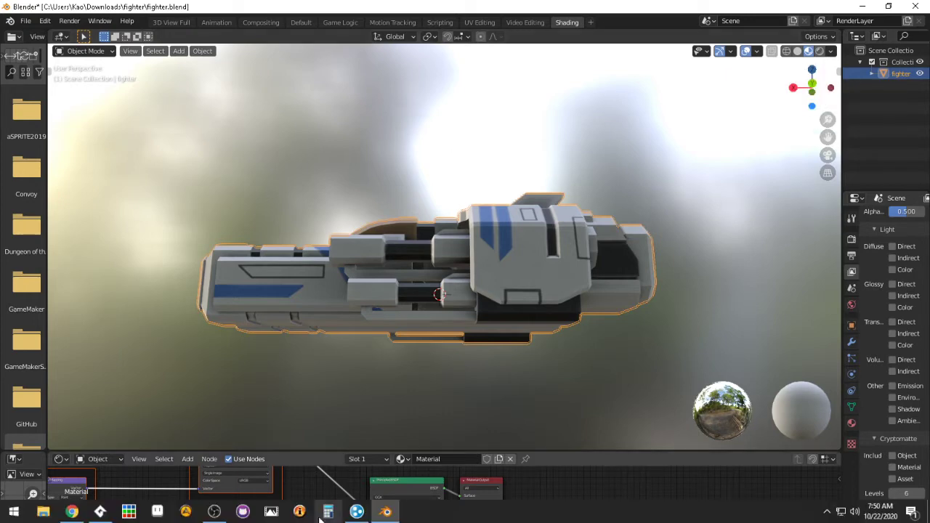
pyautogui.click(100, 511)
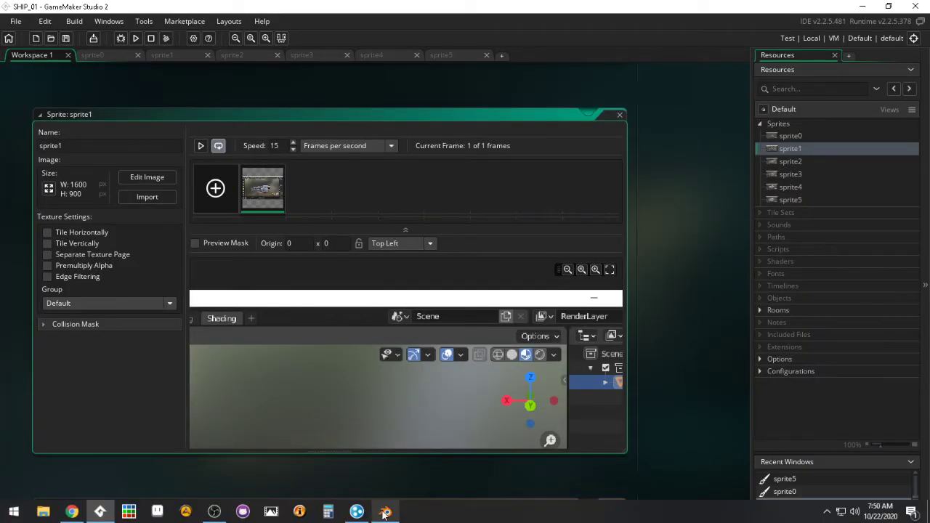
pyautogui.click(384, 512)
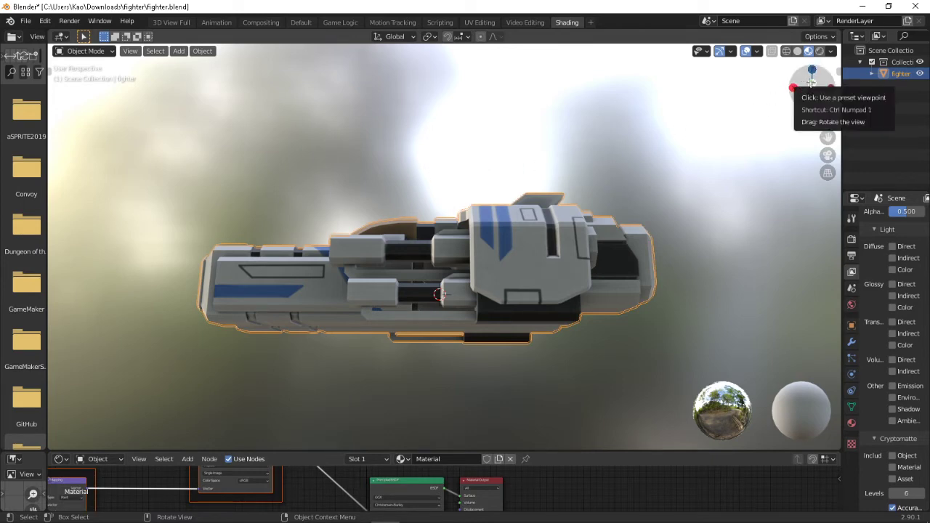
pyautogui.moveTo(810, 83); pyautogui.dragTo(815, 86)
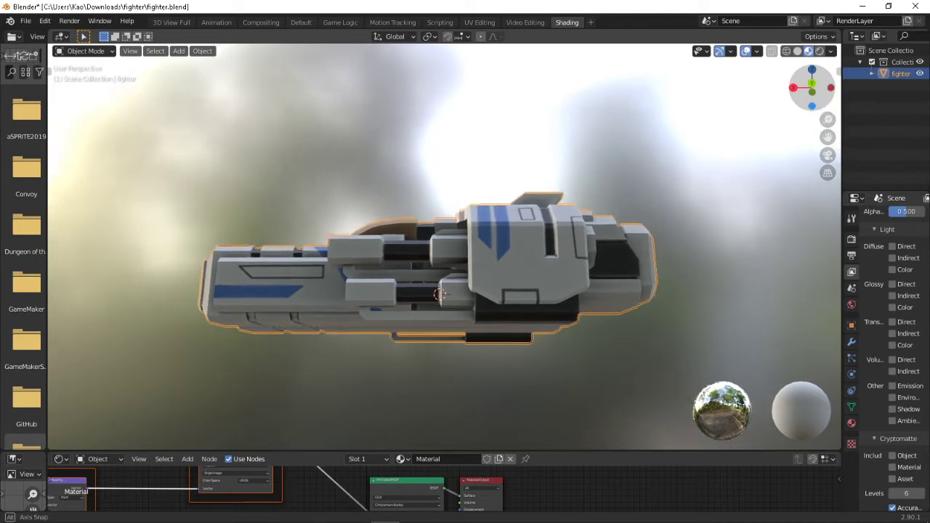
pyautogui.moveTo(443, 291); pyautogui.dragTo(443, 295, button='middle')
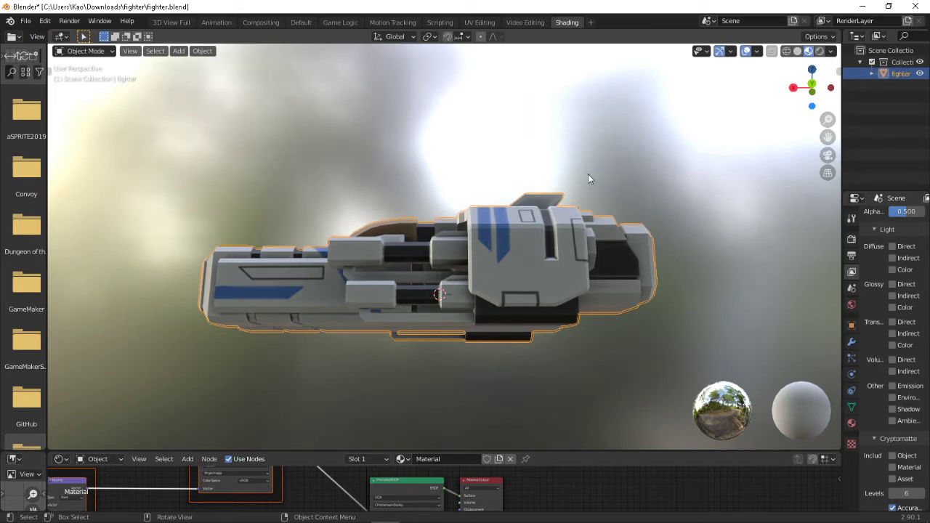
# Switch to GameMaker Studio 2, create a seventh sprite and move it above sprite0 in the Sprites resources.
pyautogui.moveTo(420, 515)
pyautogui.click(101, 512)
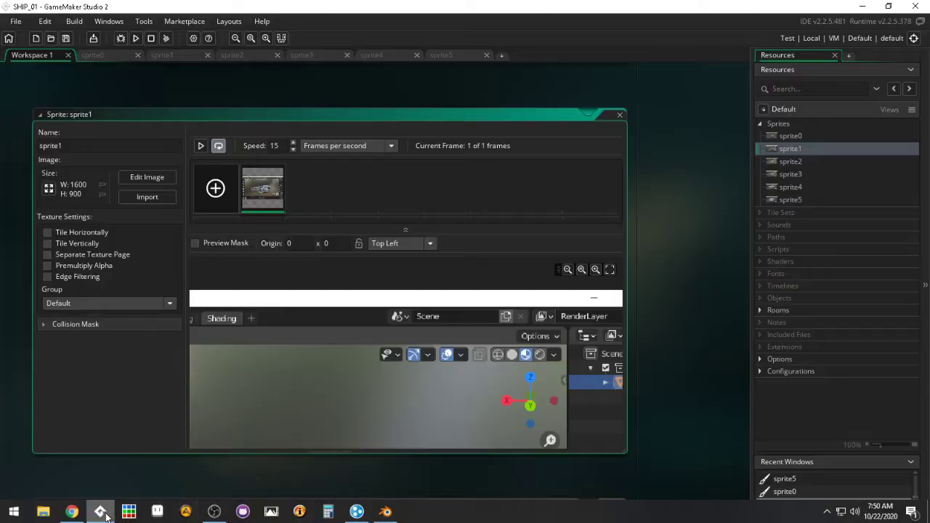
pyautogui.rightClick(775, 124)
pyautogui.click(785, 130)
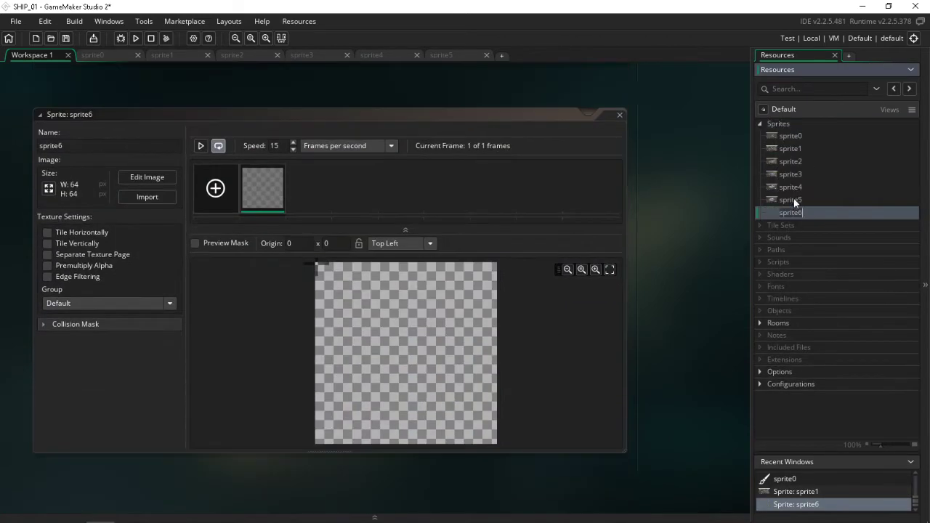
pyautogui.moveTo(794, 211); pyautogui.dragTo(792, 132)
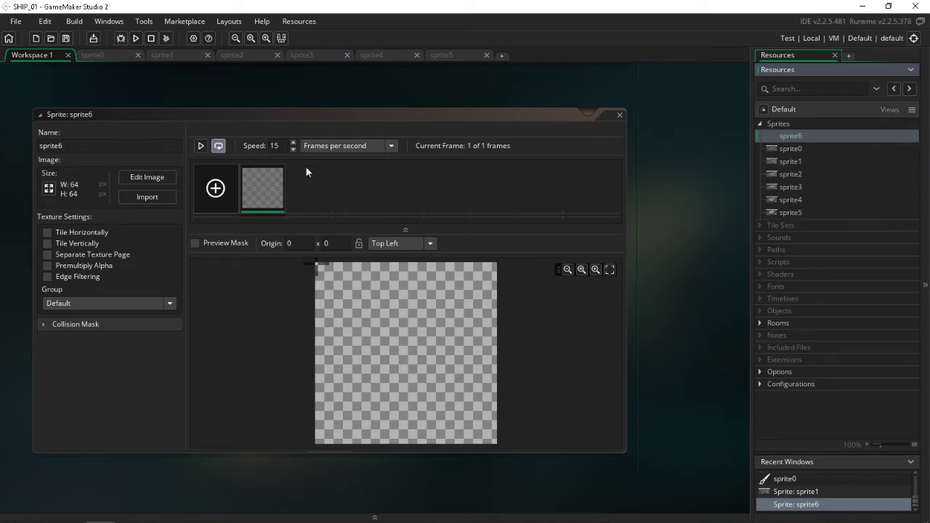
# Open the seventh sprite's frame for editing, show the 16 x 16 grid with snapping on and paint one white pixel in the first cell.
pyautogui.doubleClick(258, 183)
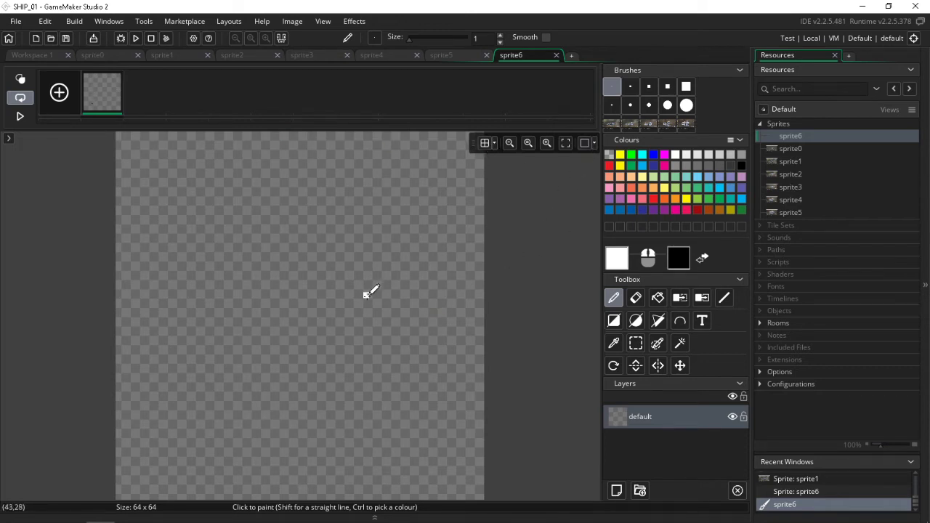
pyautogui.click(493, 143)
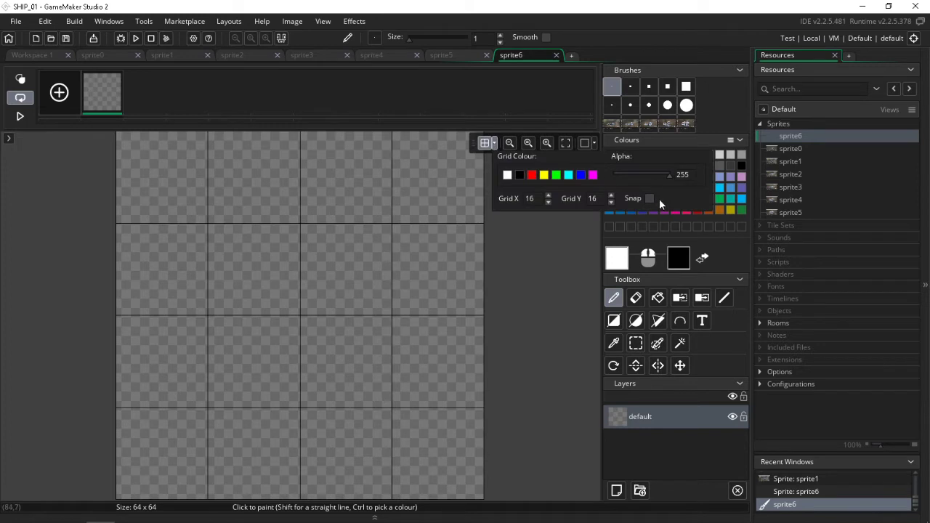
pyautogui.click(165, 192)
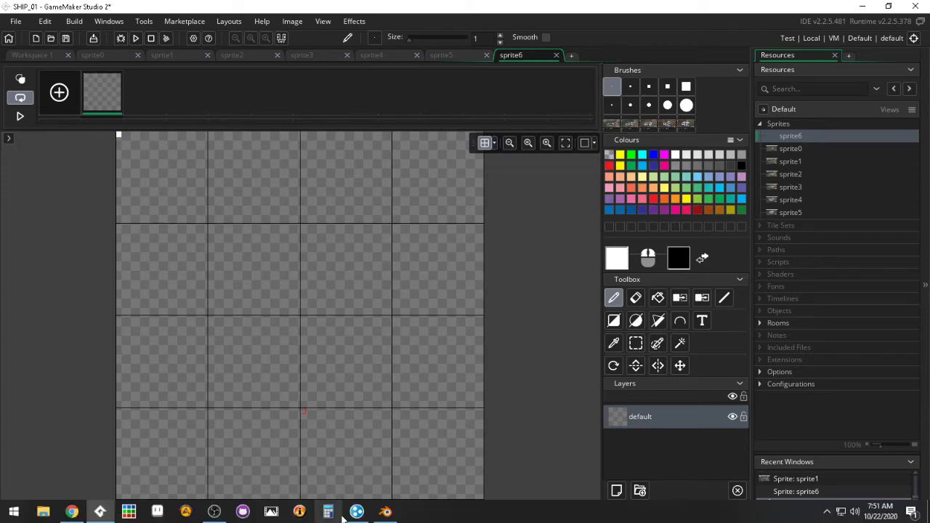
# Switch to Blender for the from-below view of the fighter, return to GameMaker Studio 2 and save the project.
pyautogui.click(385, 513)
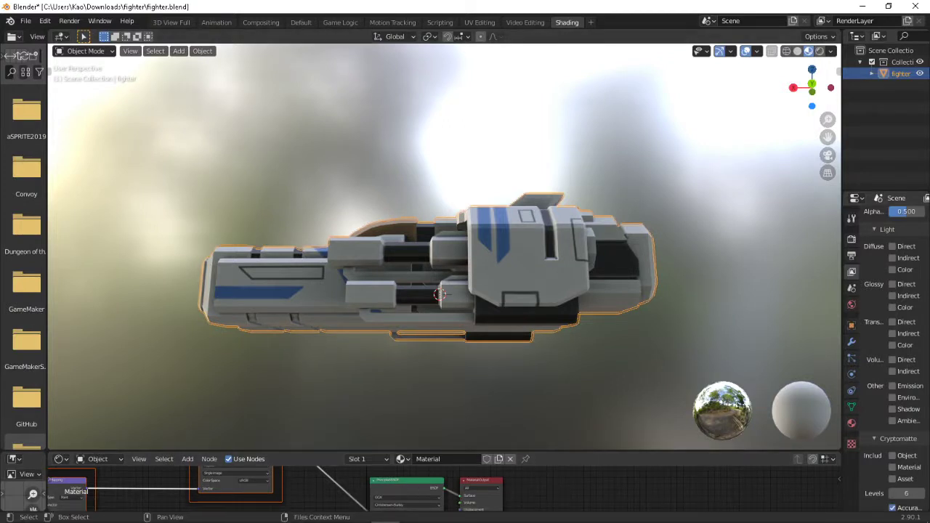
pyautogui.moveTo(107, 520)
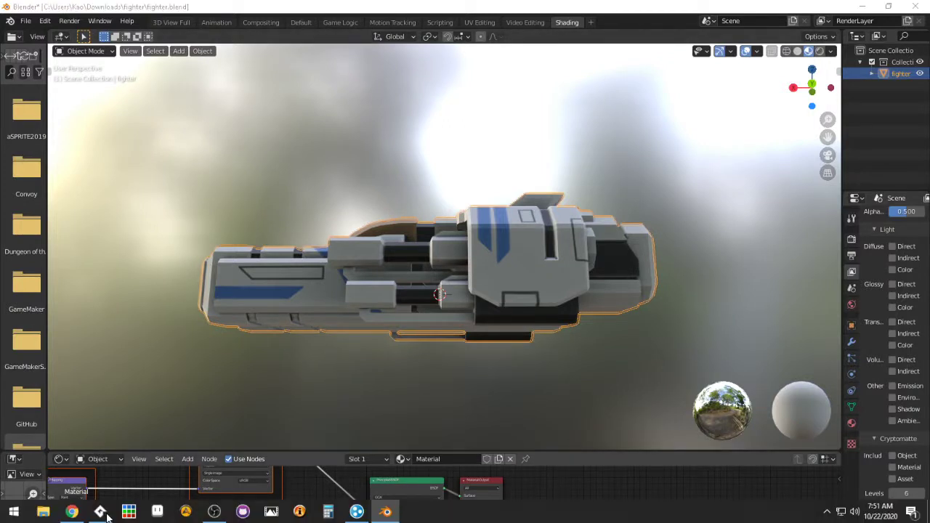
pyautogui.click(101, 512)
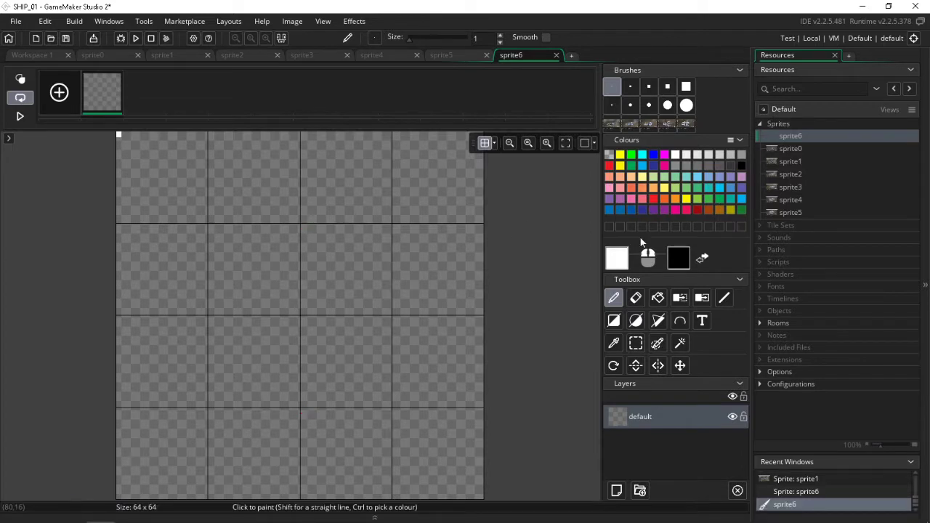
pyautogui.click(65, 42)
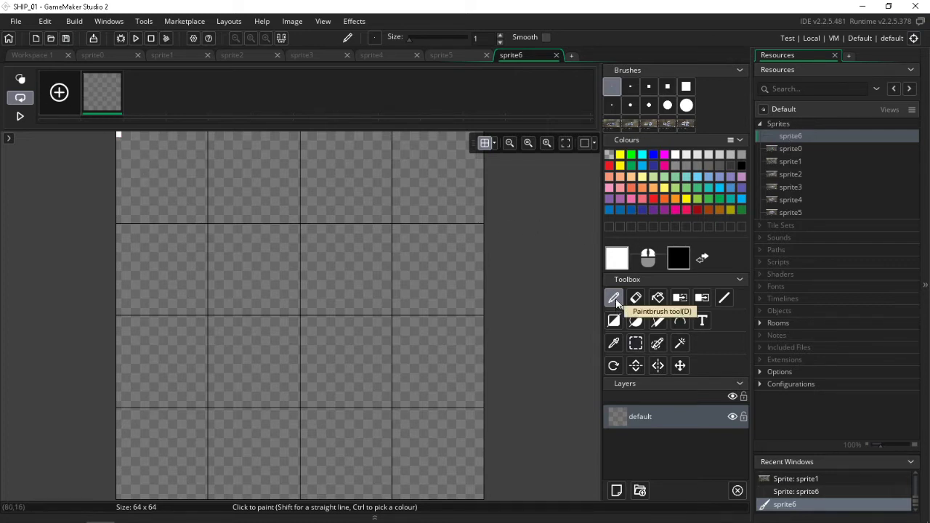
pyautogui.keyDown('ctrl'); pyautogui.click(143, 281); pyautogui.keyUp('ctrl')
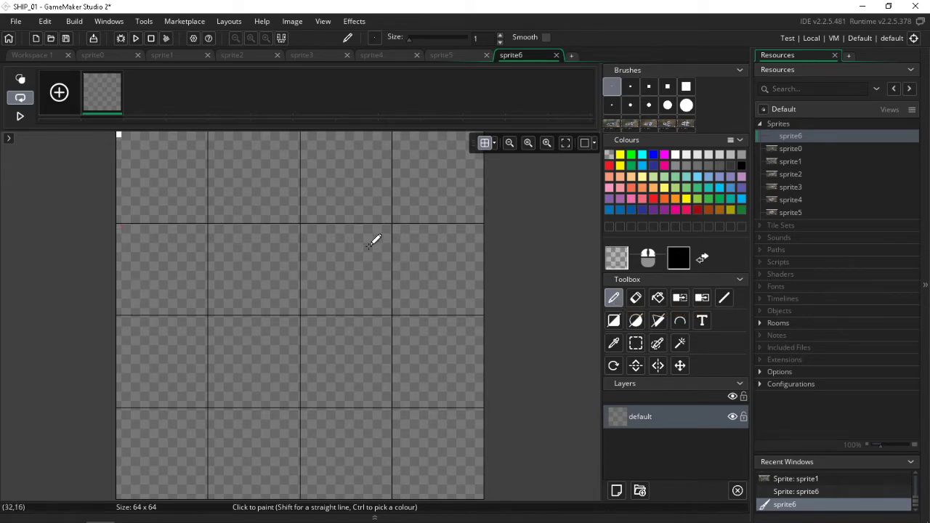
pyautogui.click(620, 155)
pyautogui.click(677, 155)
# Paste the from-below fighter screenshot into the seventh sprite, resize the canvas to 1600 x 900 and stamp it to fill the canvas.
pyautogui.hotkey('ctrl', 'v')
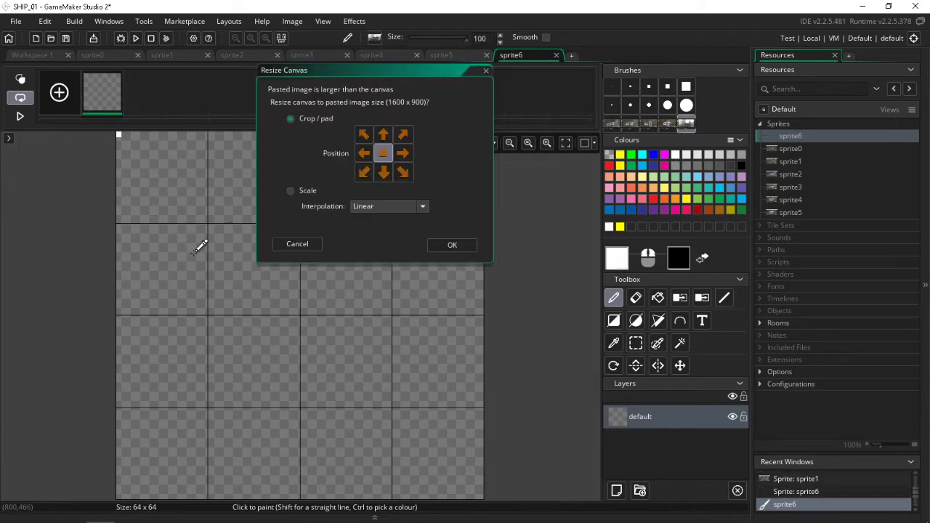
pyautogui.click(452, 245)
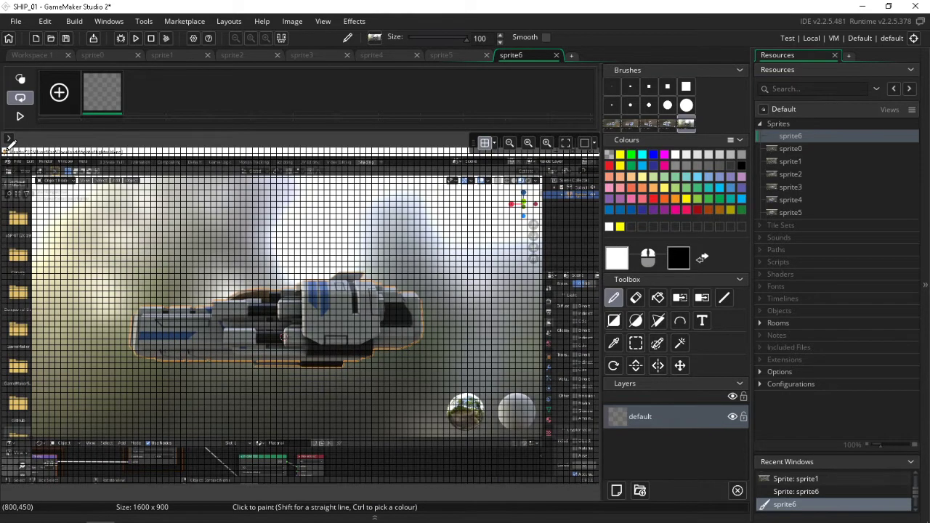
pyautogui.click(7, 148)
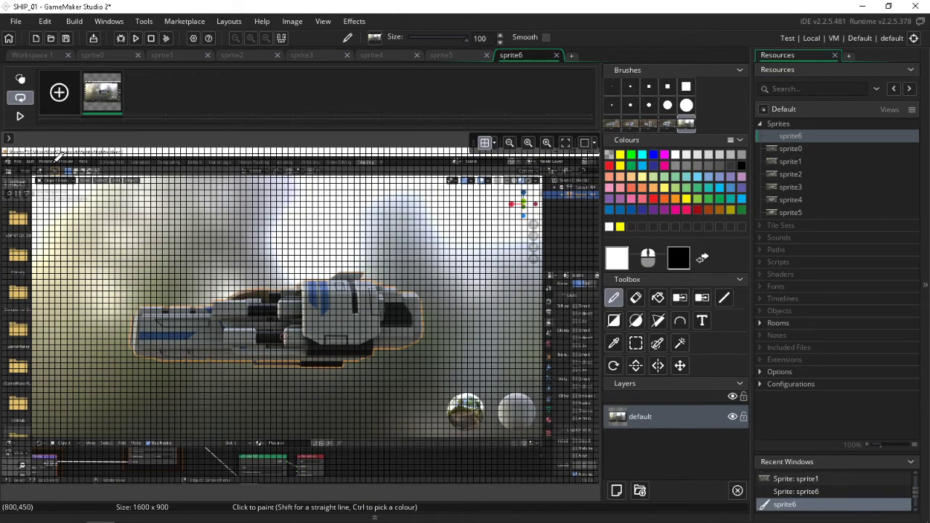
# Go to Workspace 1 and compare the image previews of sprite5, sprite4 and sprite3, changing each preview's zoom.
pyautogui.click(788, 149)
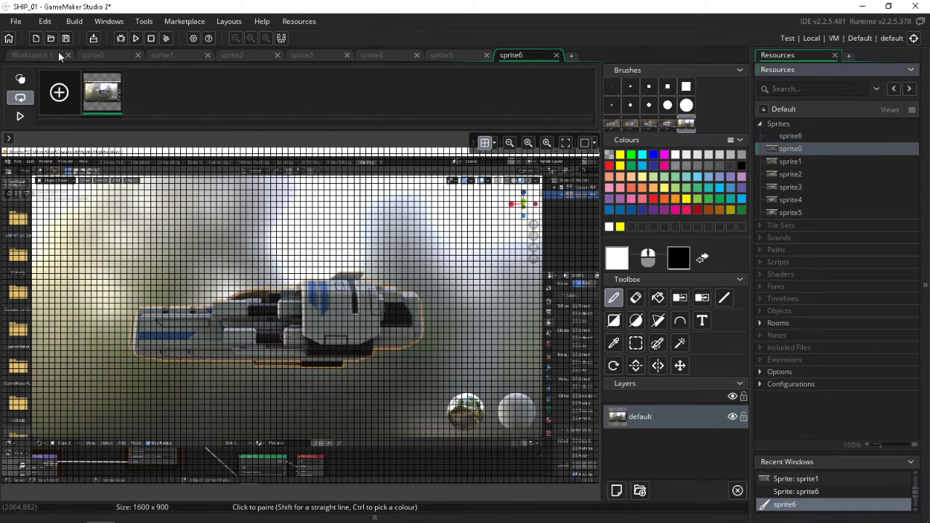
pyautogui.click(38, 55)
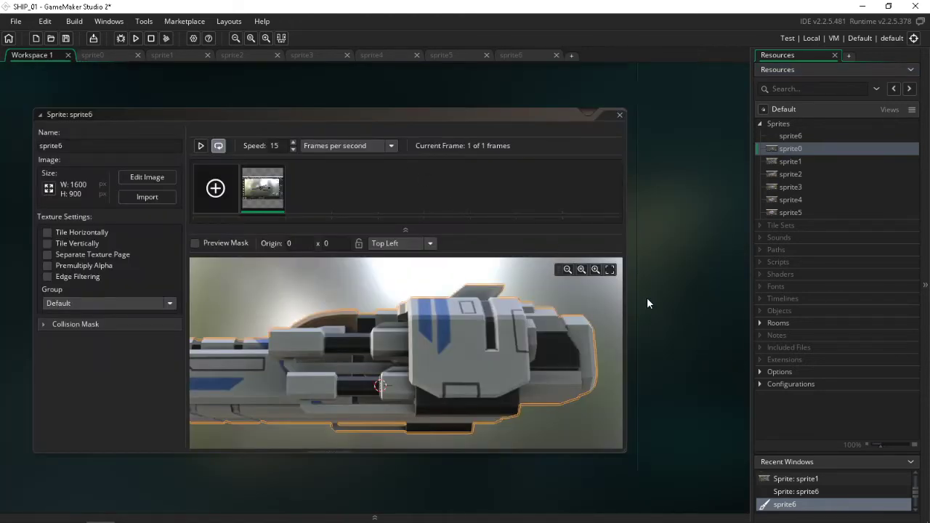
pyautogui.scroll(5, 649, 341)
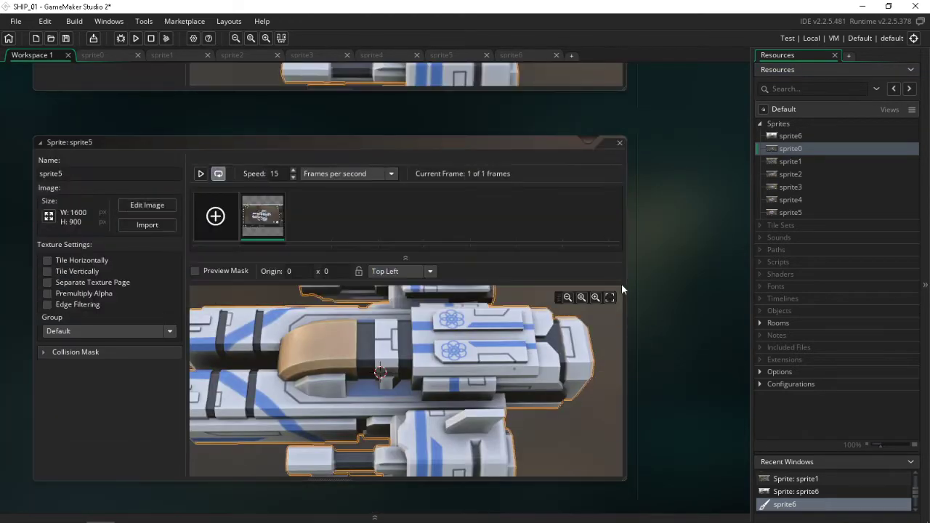
pyautogui.click(610, 298)
pyautogui.scroll(5, 688, 335)
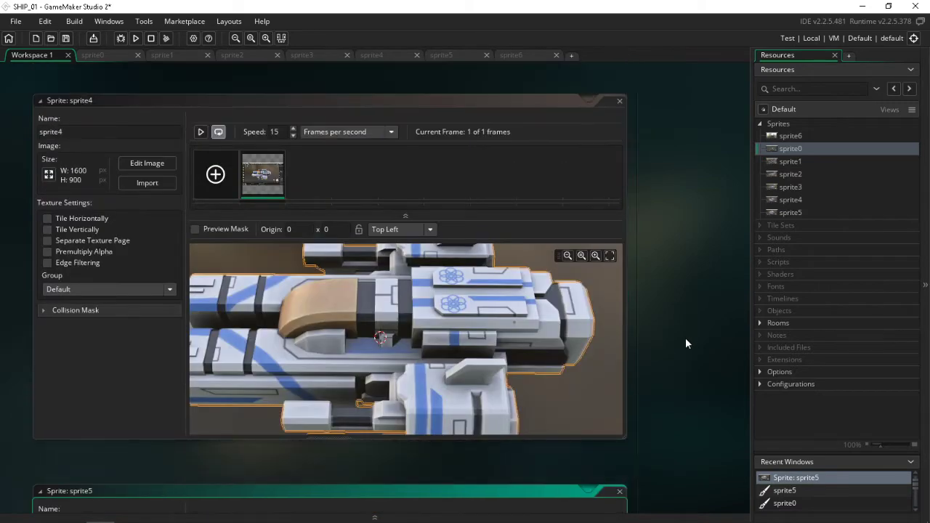
pyautogui.click(610, 257)
pyautogui.scroll(5, 649, 339)
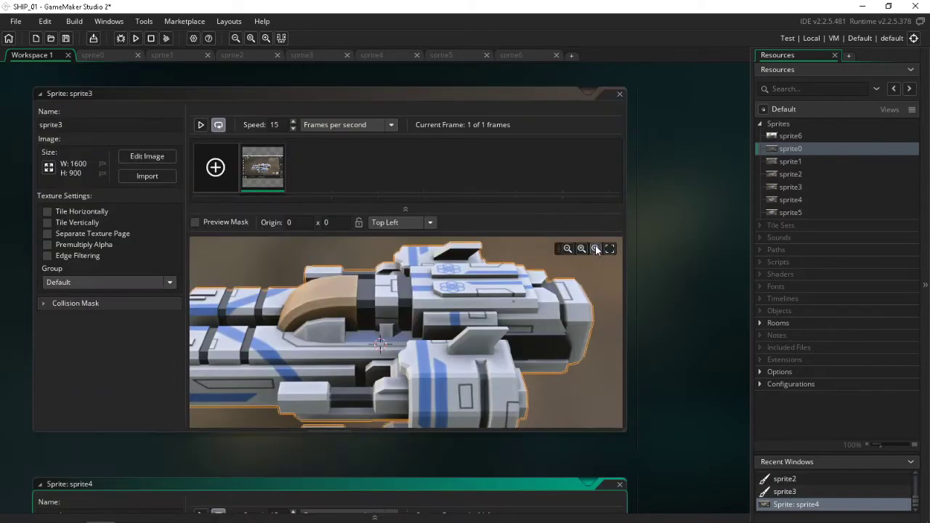
pyautogui.click(608, 250)
pyautogui.scroll(10, 635, 331)
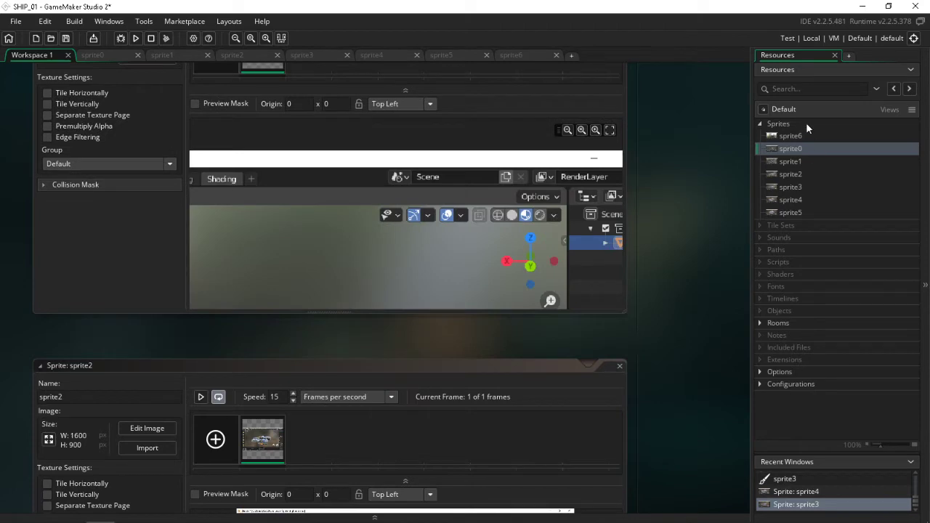
# Open sprite0, sprite1 and sprite2 in turn and examine the Blender axis gizmo up close in sprite2's preview.
pyautogui.doubleClick(785, 149)
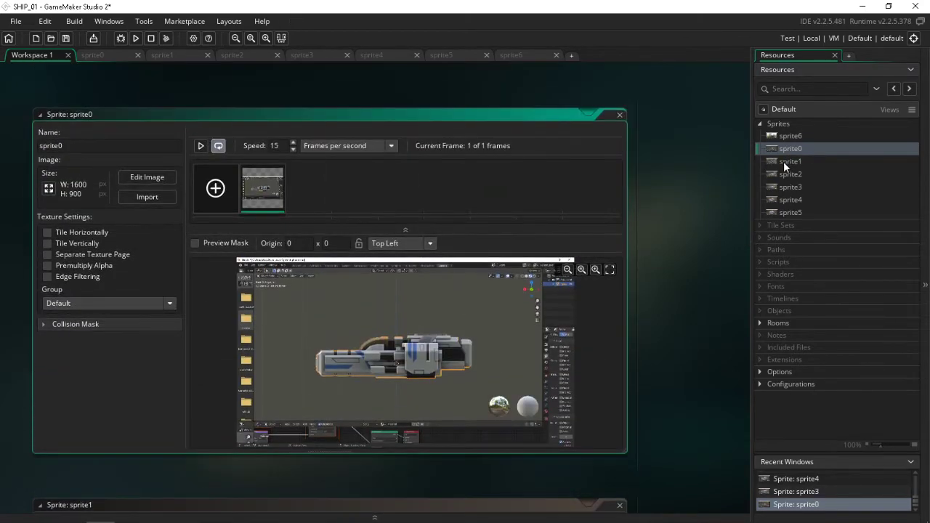
pyautogui.doubleClick(783, 160)
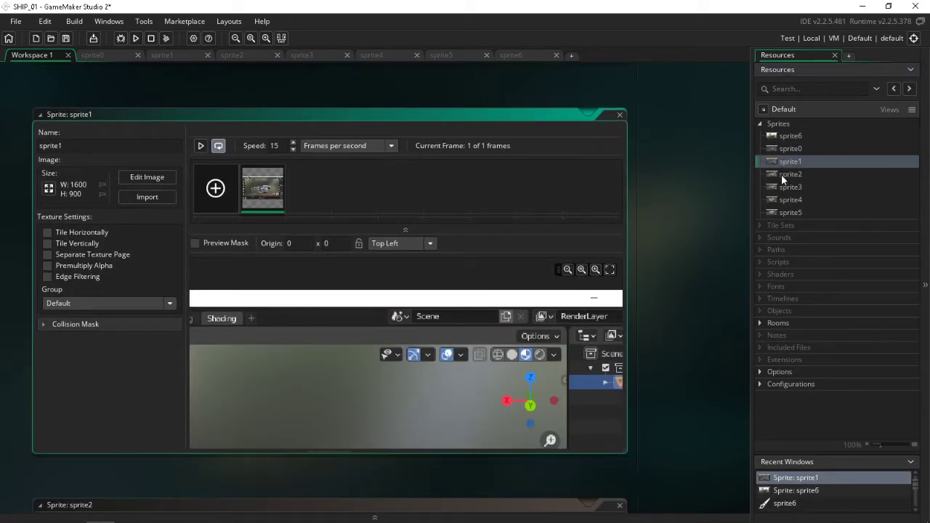
pyautogui.doubleClick(781, 174)
pyautogui.scroll(6, 538, 291)
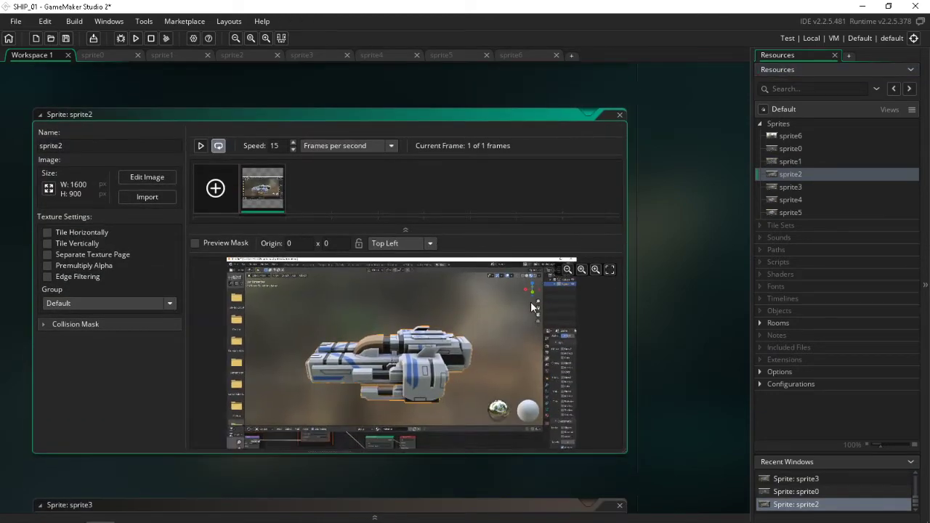
pyautogui.moveTo(534, 301); pyautogui.dragTo(544, 351, button='middle')
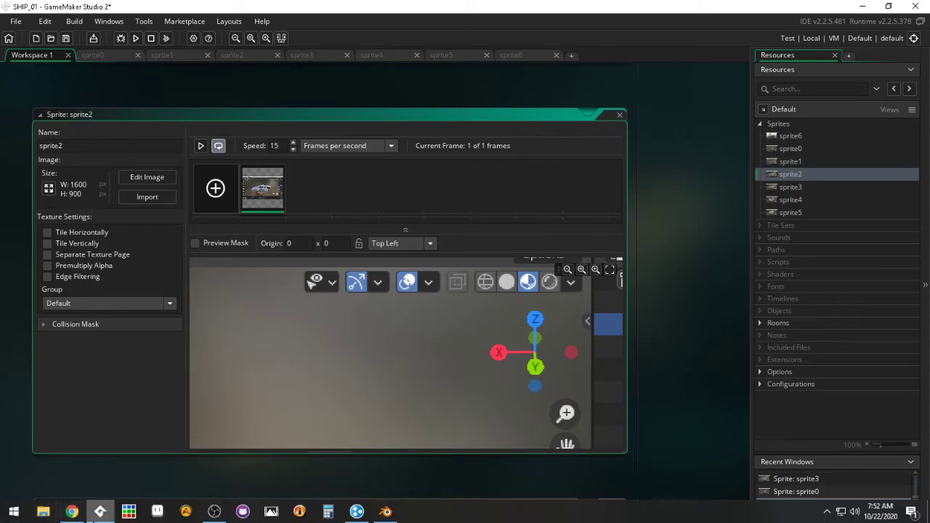
# Switch to Blender and rotate the fighter view further to a steeper from-below angle.
pyautogui.click(100, 512)
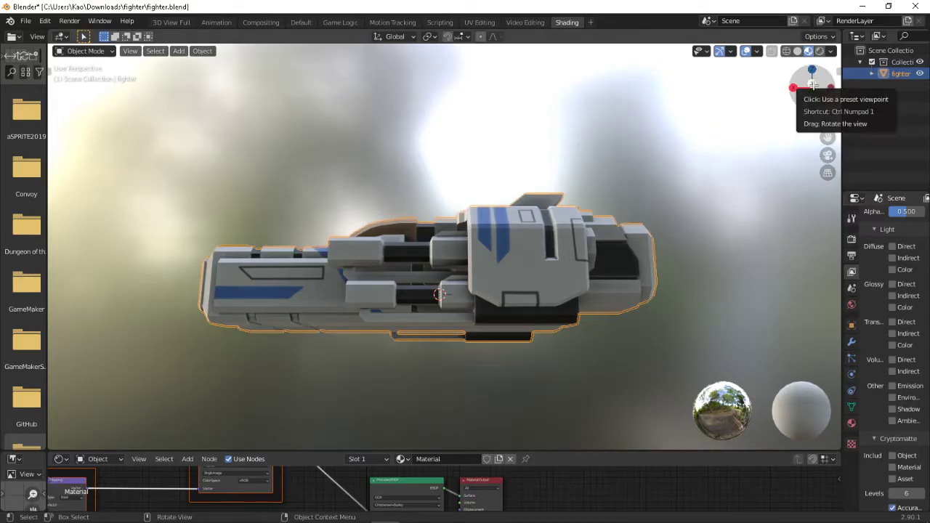
pyautogui.moveTo(812, 85); pyautogui.dragTo(818, 107)
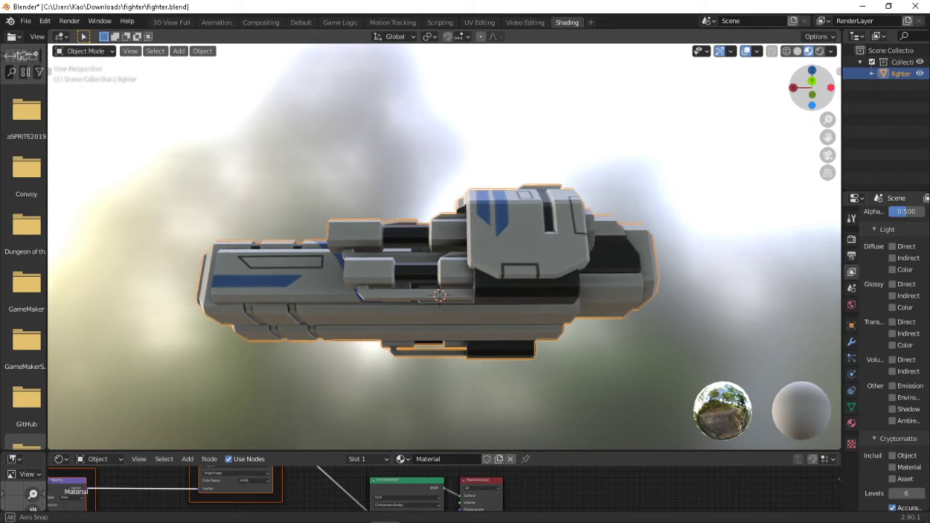
pyautogui.moveTo(817, 107); pyautogui.dragTo(818, 108)
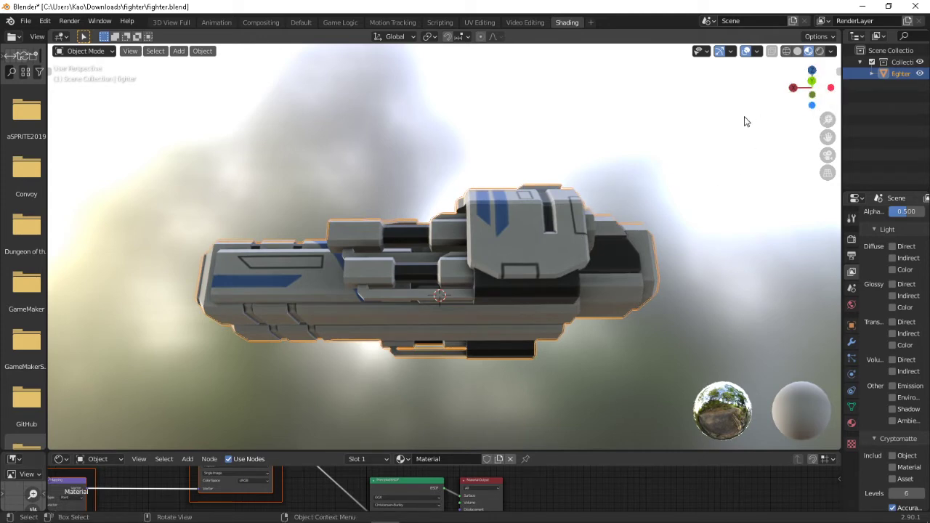
pyautogui.moveTo(810, 81); pyautogui.dragTo(810, 86)
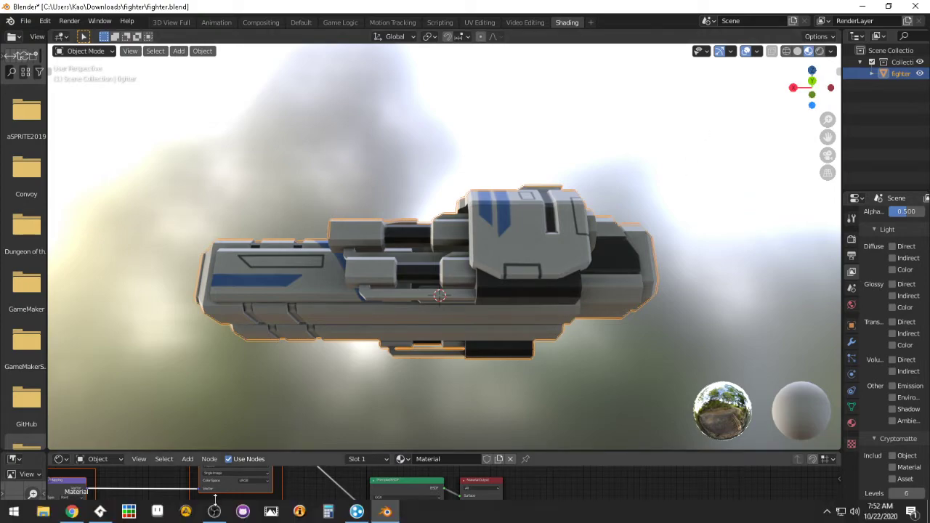
# Switch to GameMaker Studio 2, create an eighth sprite and open its frame for editing.
pyautogui.click(100, 512)
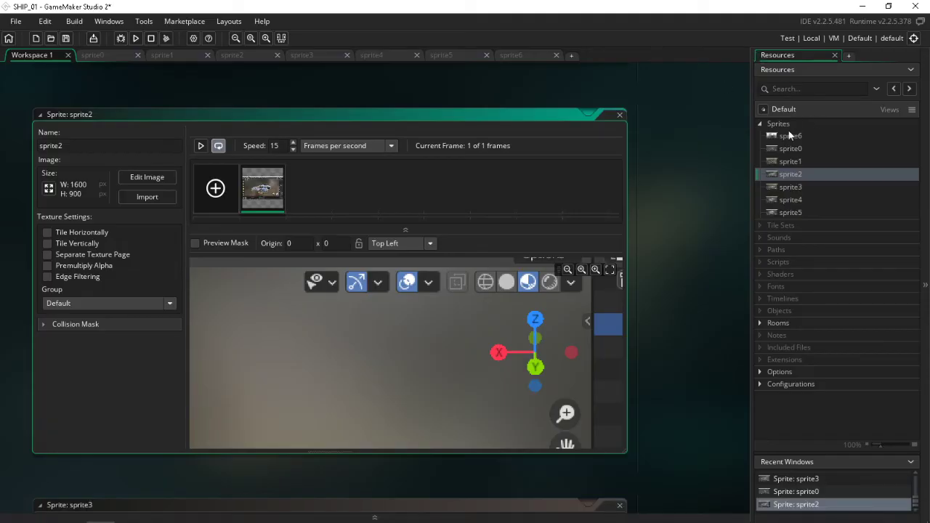
pyautogui.rightClick(785, 127)
pyautogui.click(797, 129)
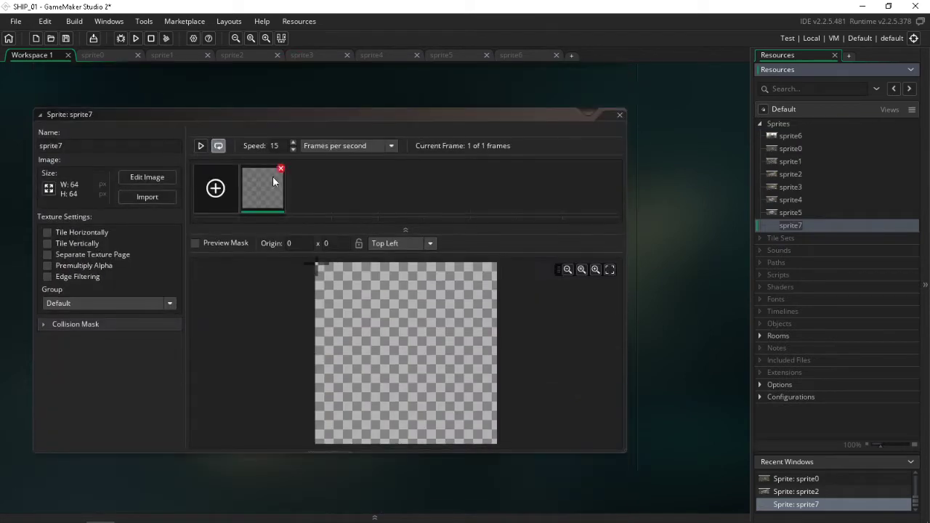
pyautogui.doubleClick(268, 183)
# Paste the steeper from-below screenshot into the eighth sprite, stamping it across a 1600 x 900 canvas, and save the project.
pyautogui.hotkey('ctrl', 'v')
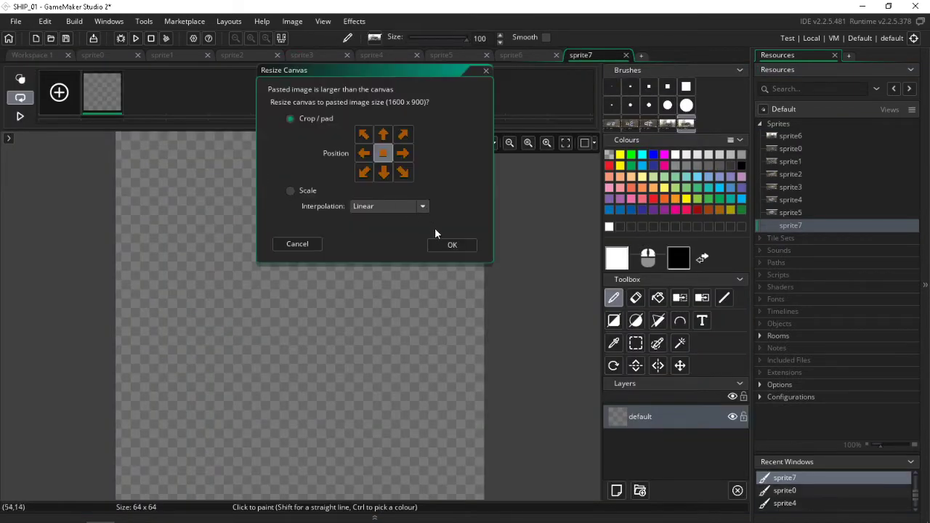
pyautogui.click(450, 246)
pyautogui.click(494, 143)
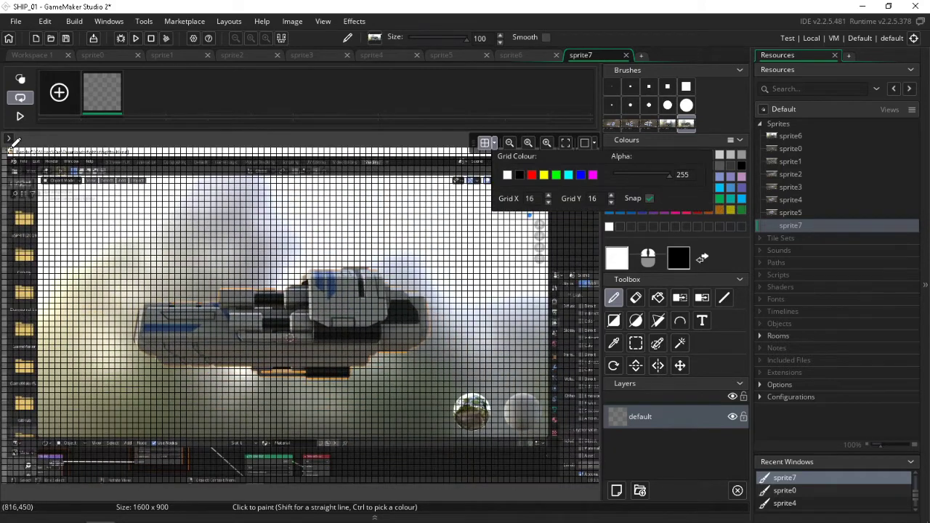
pyautogui.click(10, 141)
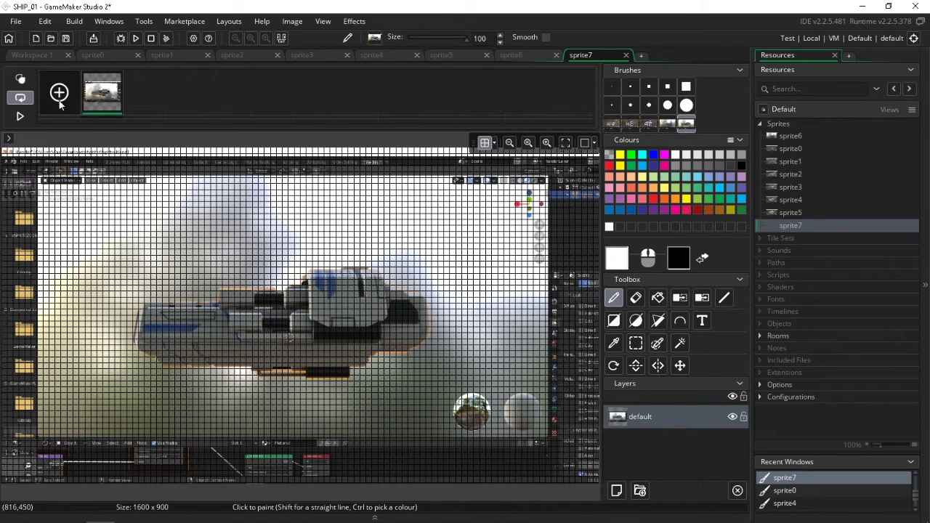
pyautogui.click(66, 37)
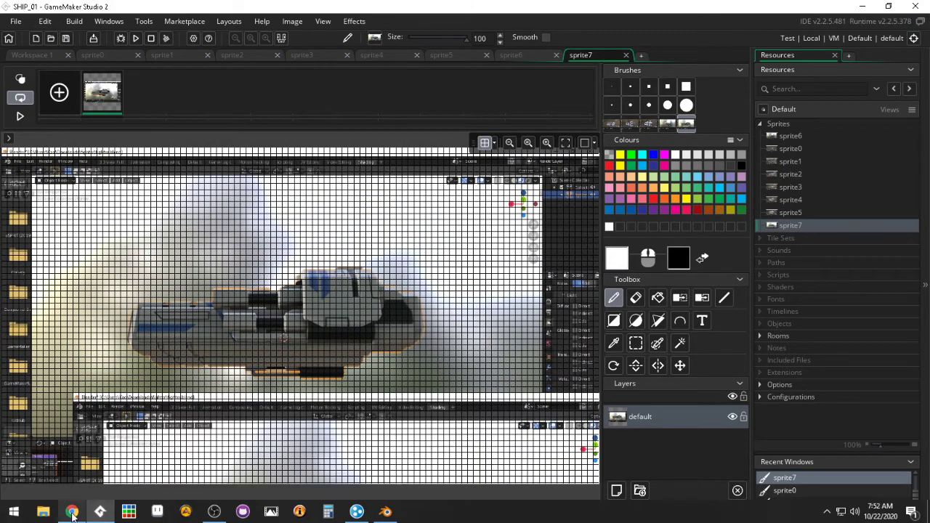
pyautogui.click(73, 512)
pyautogui.click(73, 512)
pyautogui.click(392, 513)
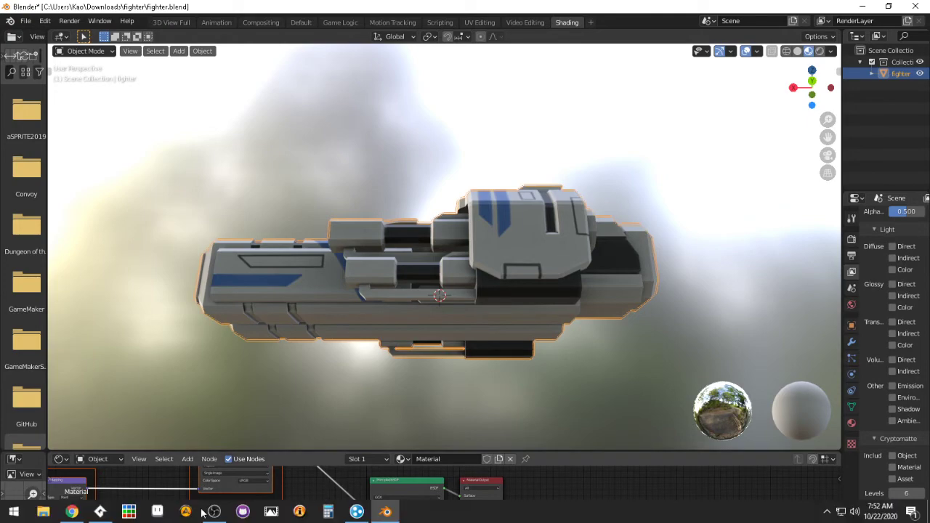
pyautogui.click(101, 512)
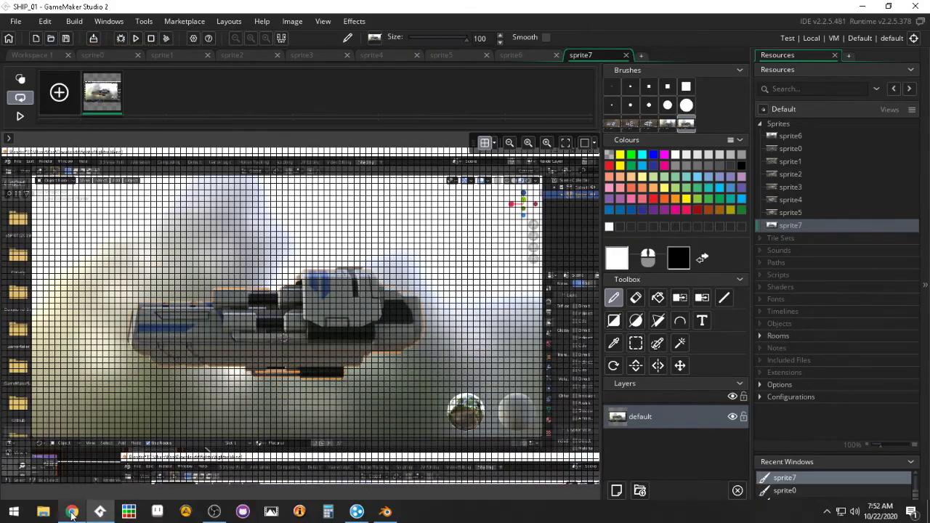
# Switch to Chrome, find the playing Alan Watts lecture on YouTube among the open pages and adjust its volume.
pyautogui.click(73, 512)
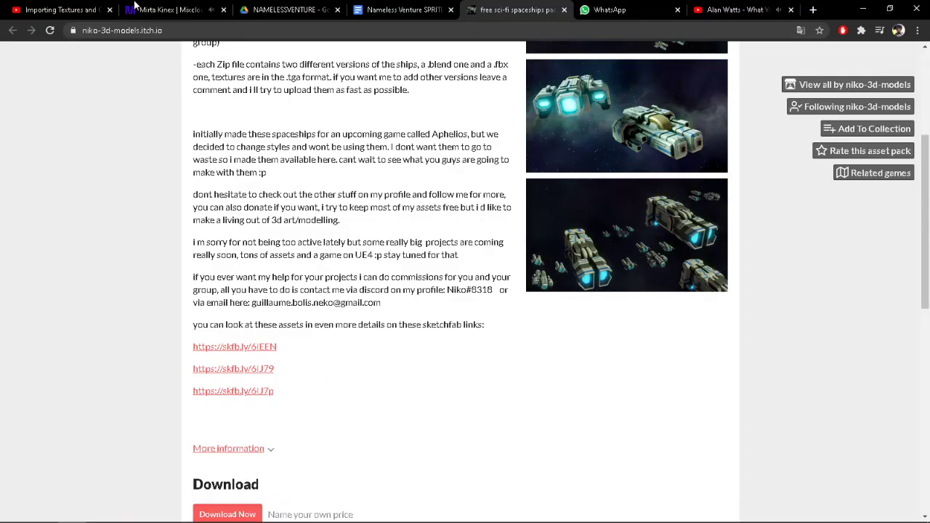
pyautogui.click(159, 13)
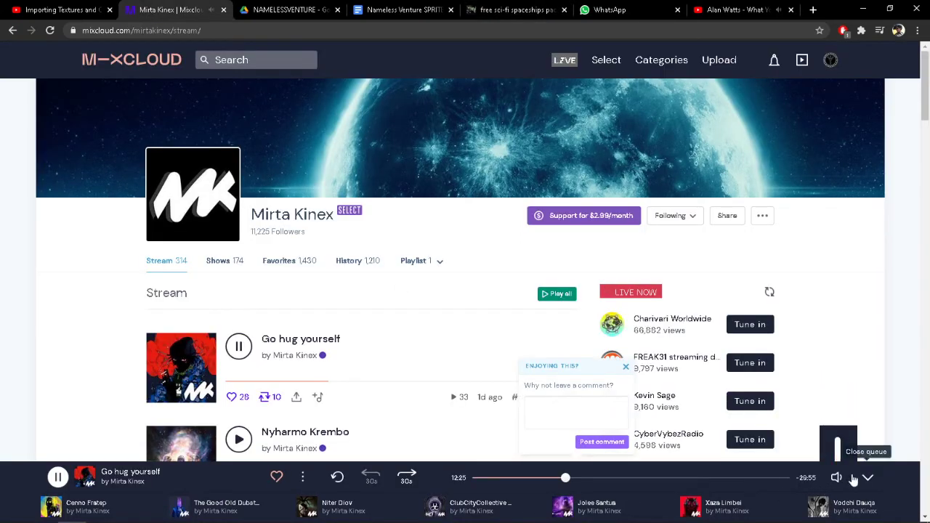
pyautogui.moveTo(838, 473)
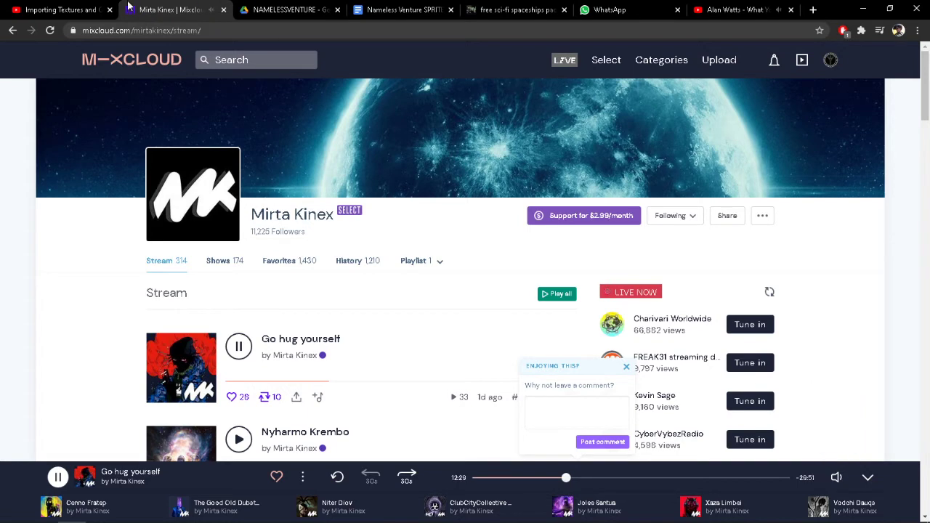
pyautogui.click(49, 11)
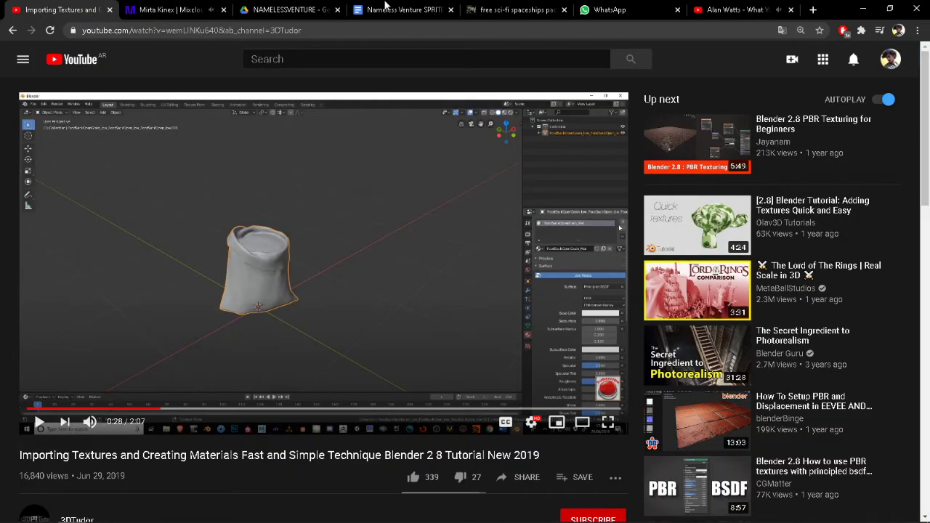
pyautogui.click(708, 10)
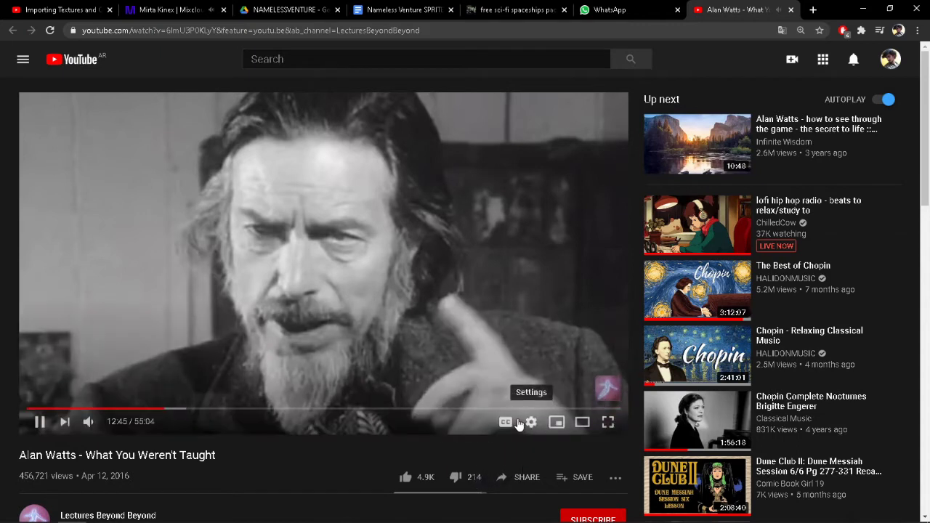
pyautogui.click(123, 425)
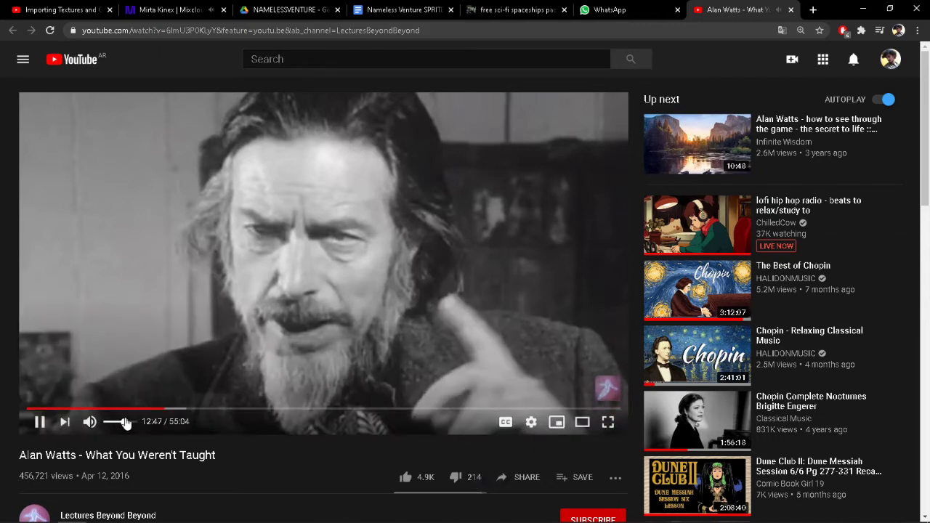
pyautogui.moveTo(124, 425); pyautogui.dragTo(121, 425)
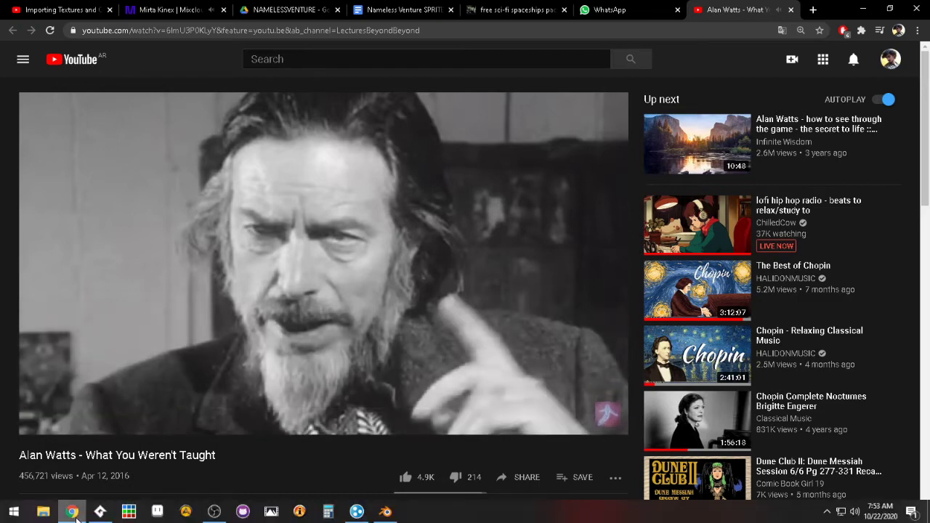
# Switch to GameMaker Studio 2 and move sprite7 above sprite6 in the Sprites resources.
pyautogui.moveTo(97, 514)
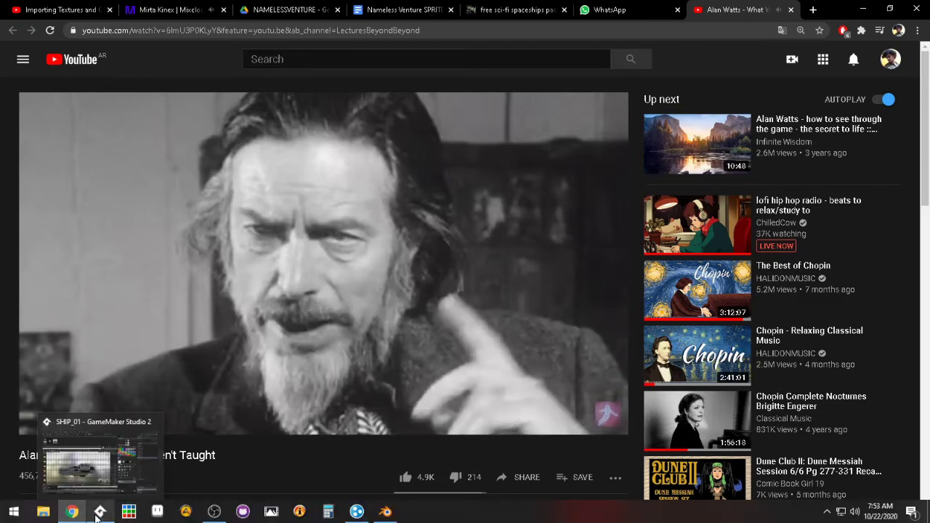
pyautogui.click(97, 513)
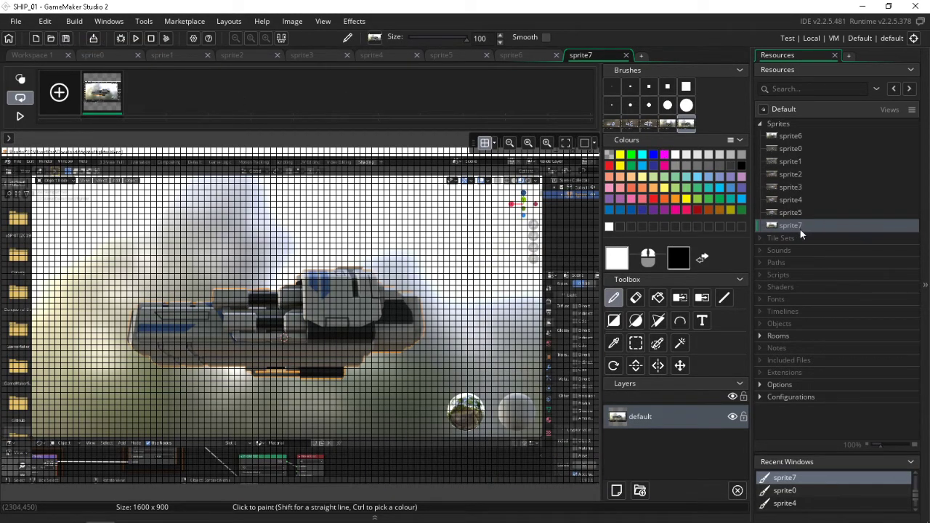
pyautogui.moveTo(792, 227); pyautogui.dragTo(789, 138)
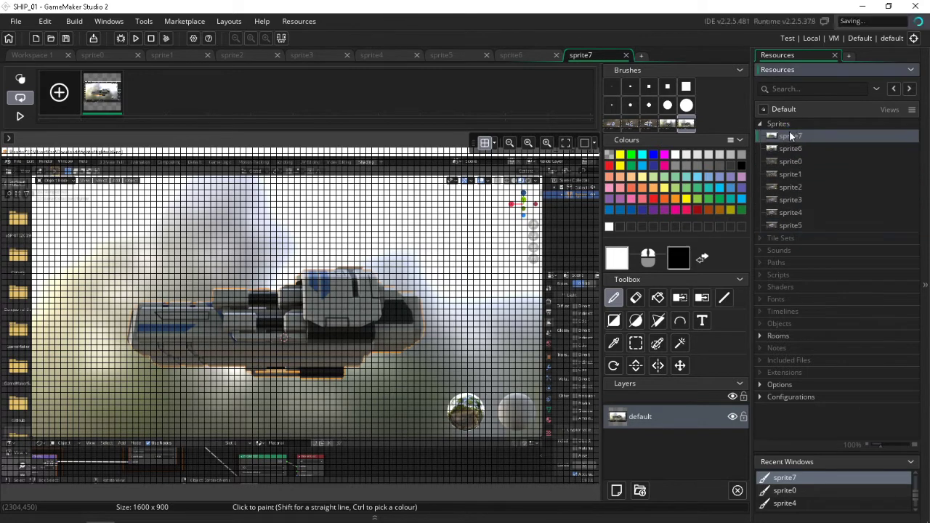
# Open sprite3 and magnify its preview to examine the axis gizmo's tilt in the captured Blender view.
pyautogui.click(784, 160)
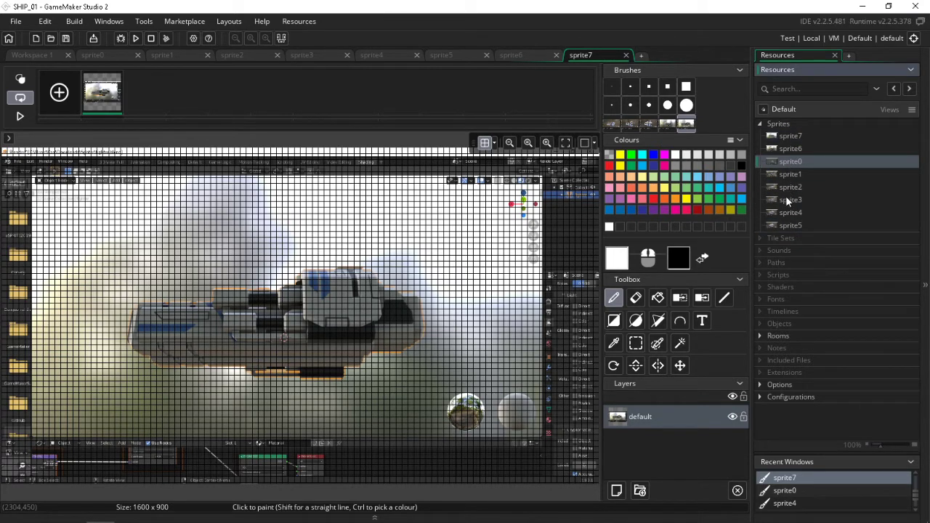
pyautogui.doubleClick(785, 198)
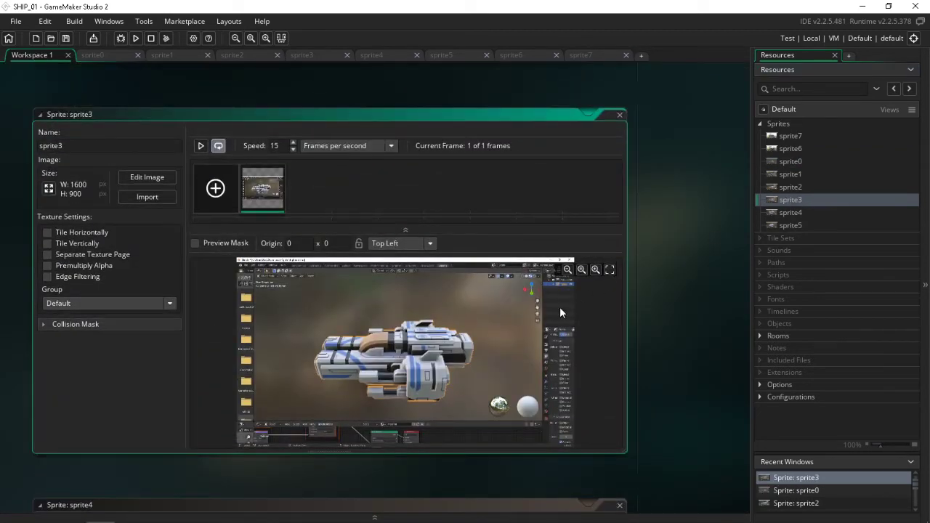
pyautogui.keyDown('ctrl'); pyautogui.scroll(10, 525, 289); pyautogui.keyUp('ctrl')
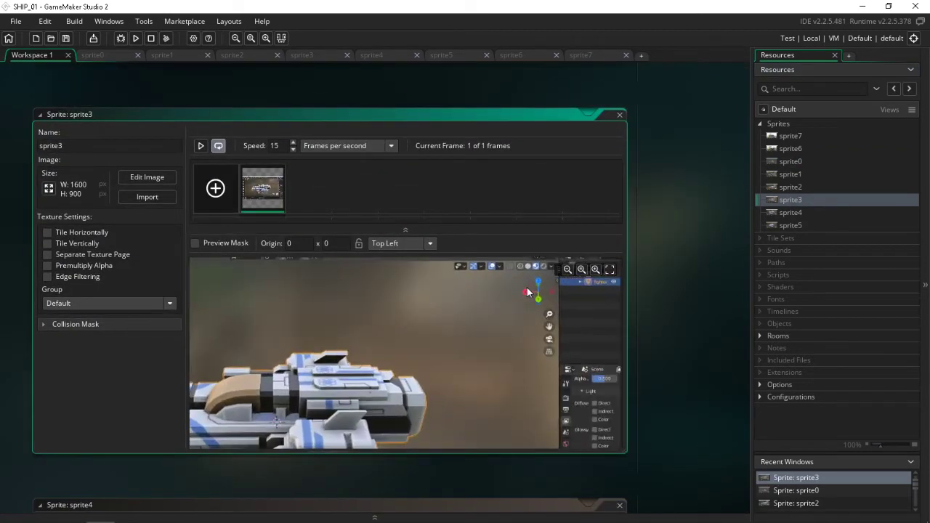
pyautogui.keyDown('ctrl'); pyautogui.scroll(1, 560, 305); pyautogui.keyUp('ctrl')
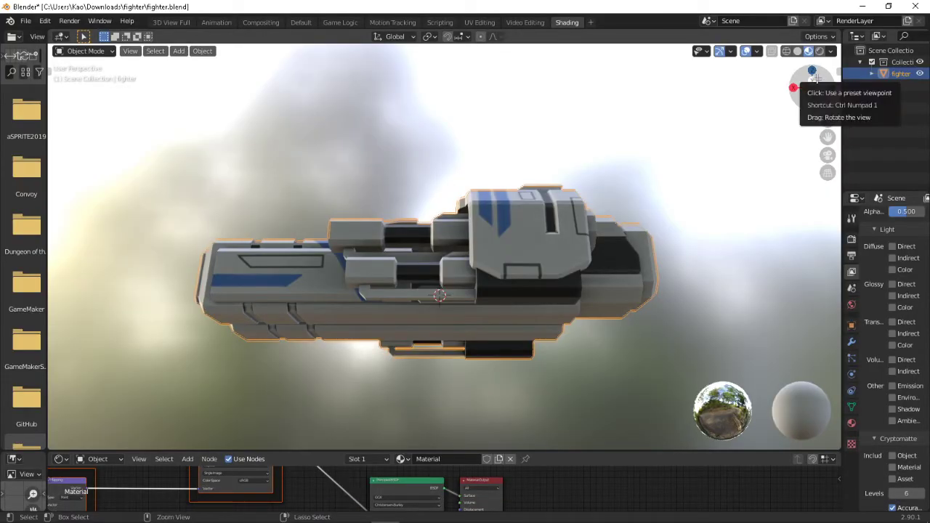
# In Blender, rotate the viewport one step further around the horizontal axis to show more of the fighter's underside.
pyautogui.moveTo(812, 80); pyautogui.dragTo(812, 103)
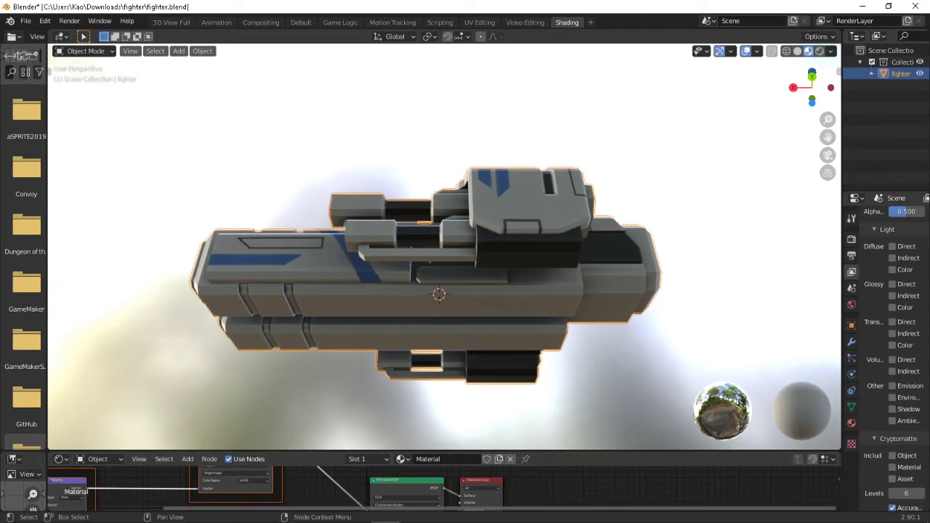
pyautogui.moveTo(152, 516)
pyautogui.moveTo(111, 513)
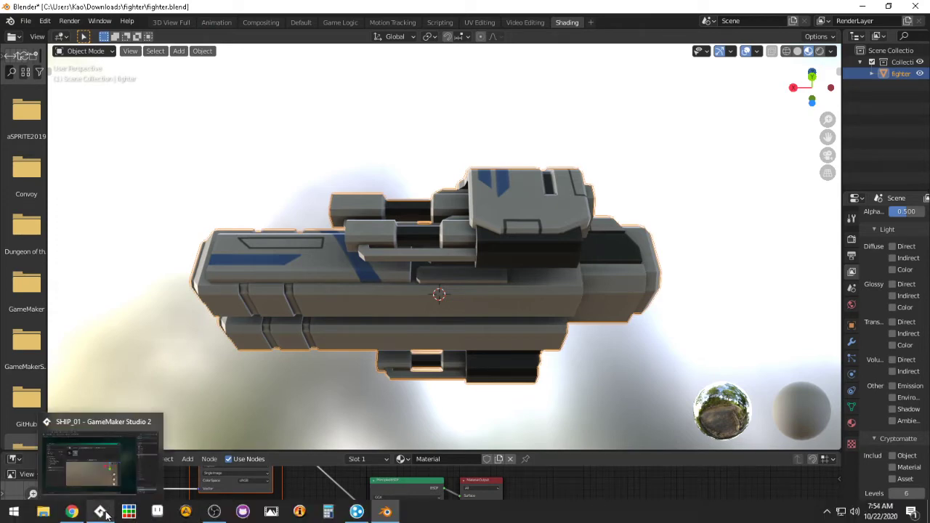
# Switch to GameMaker Studio 2, create a ninth sprite and open its frame for editing.
pyautogui.click(103, 512)
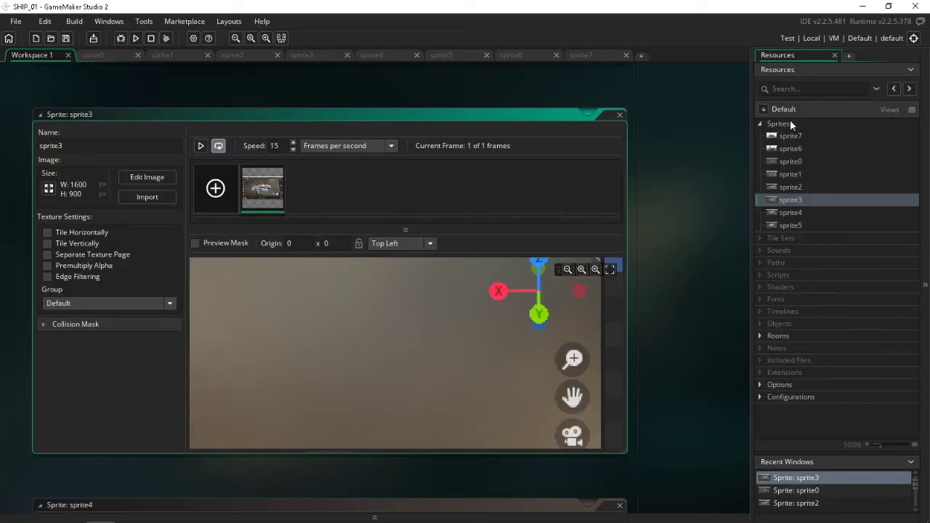
pyautogui.rightClick(789, 121)
pyautogui.click(807, 126)
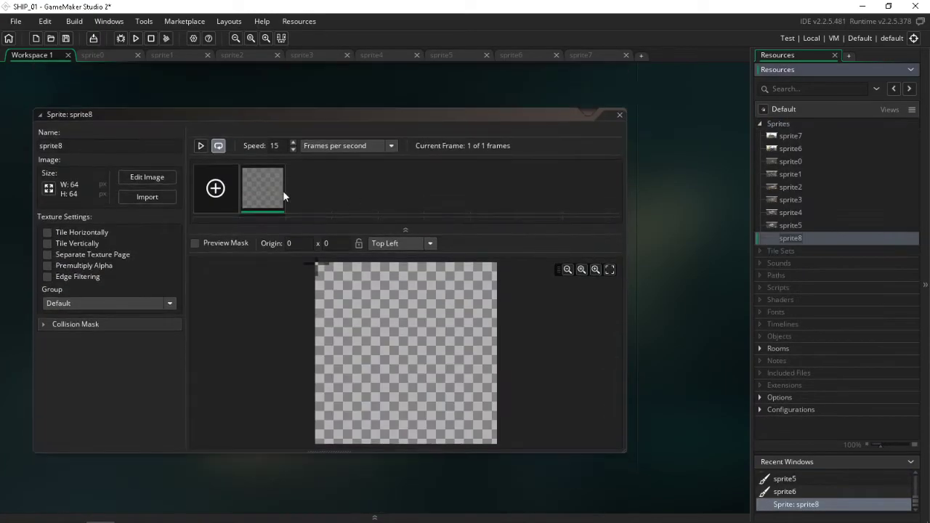
pyautogui.doubleClick(251, 198)
# Paste the new underside screenshot into the ninth sprite, stamping it on a 1600 x 900 canvas with grid snapping on, and save the project.
pyautogui.hotkey('ctrl', 'v')
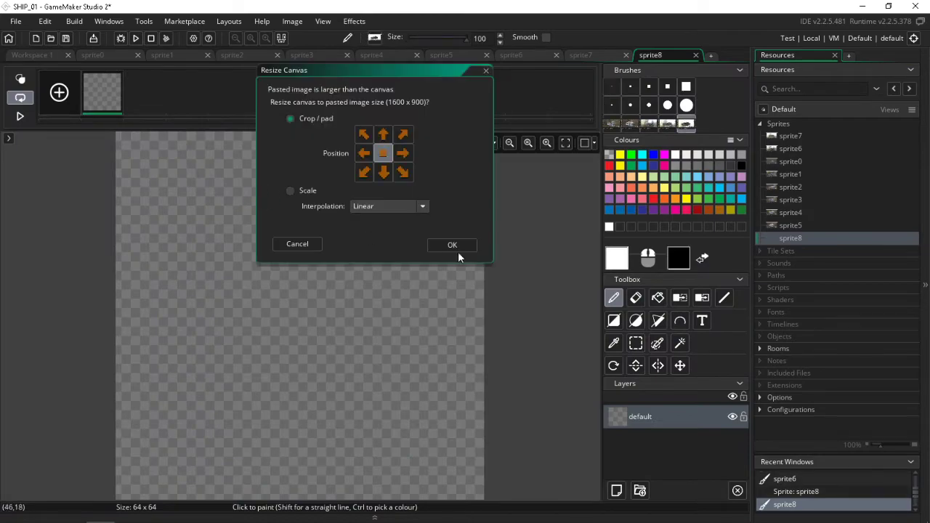
pyautogui.click(452, 244)
pyautogui.click(485, 143)
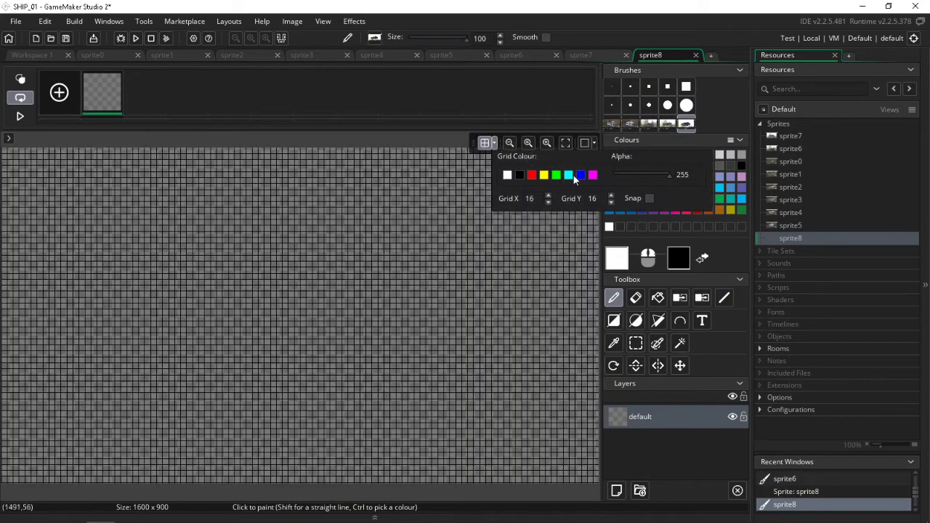
pyautogui.click(649, 198)
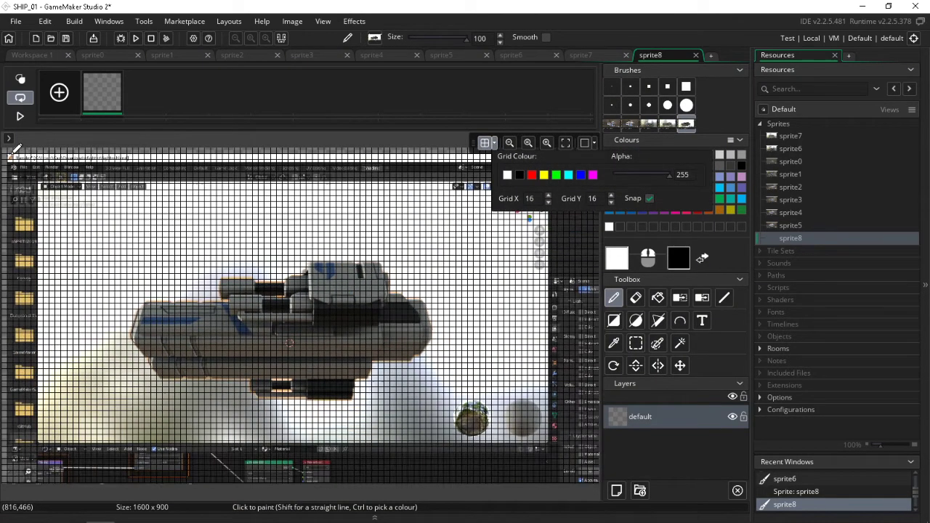
pyautogui.click(65, 37)
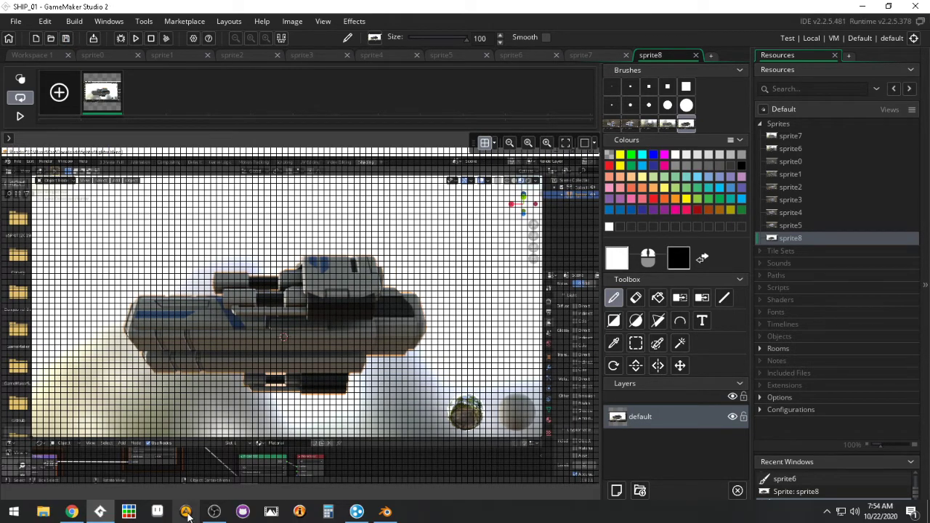
pyautogui.click(105, 513)
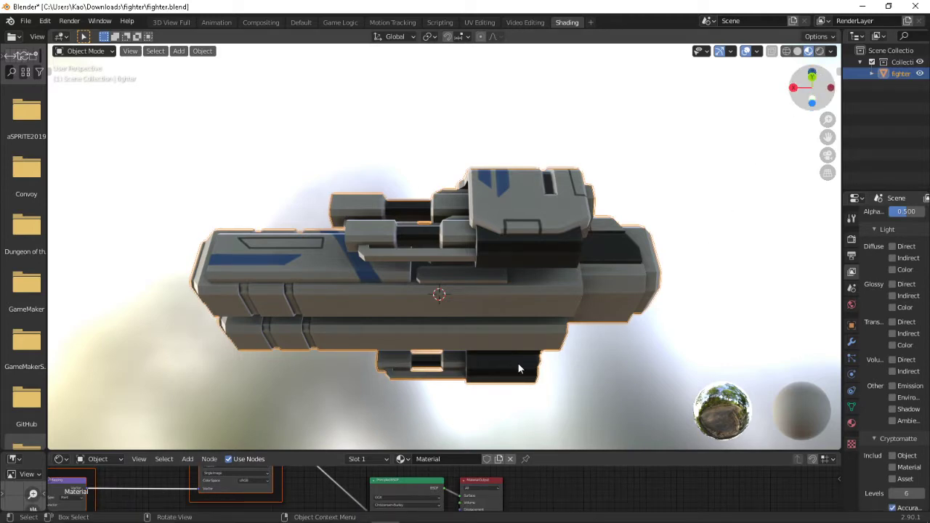
pyautogui.click(74, 512)
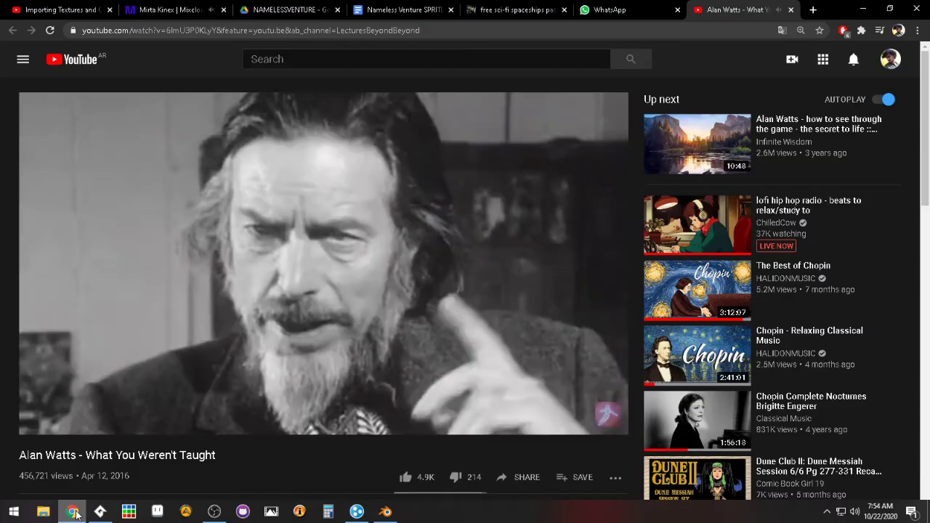
pyautogui.click(99, 511)
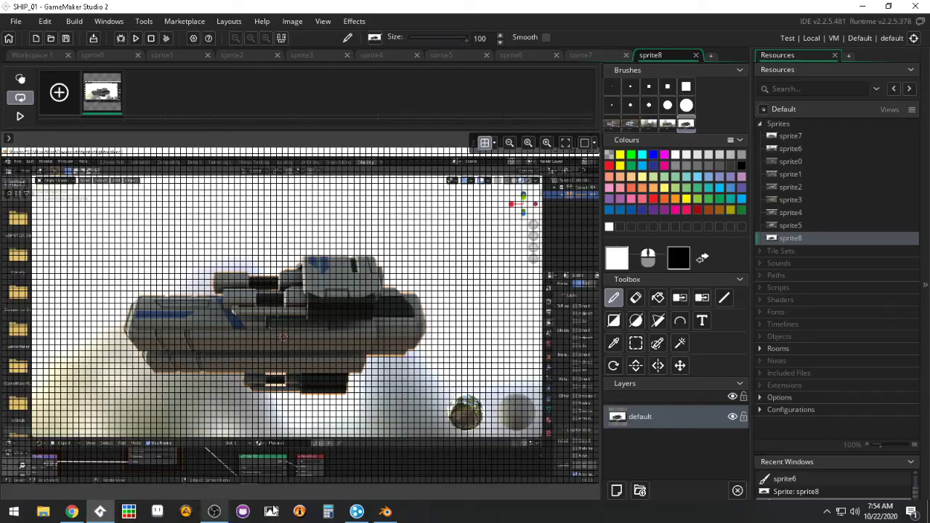
pyautogui.click(386, 512)
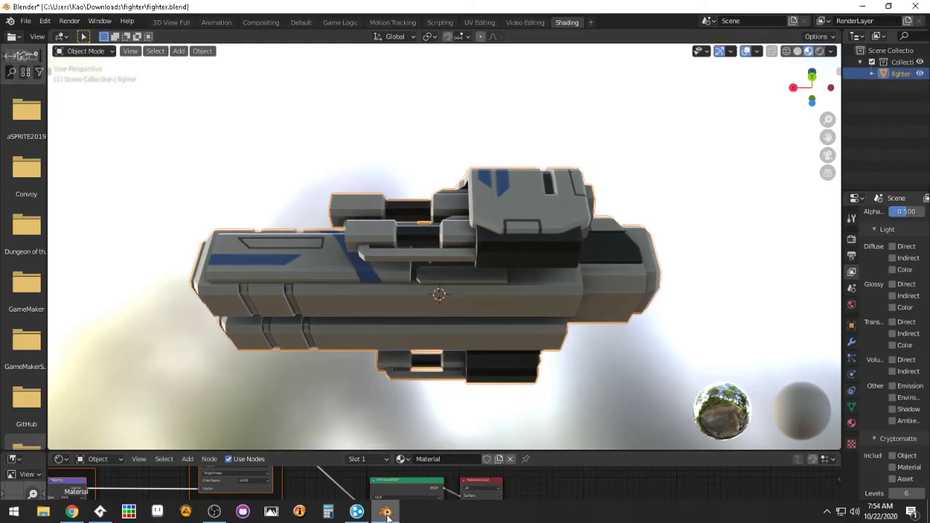
# Switch to GameMaker Studio 2 and move sprite8 above sprite7 in the Sprites resources.
pyautogui.click(100, 511)
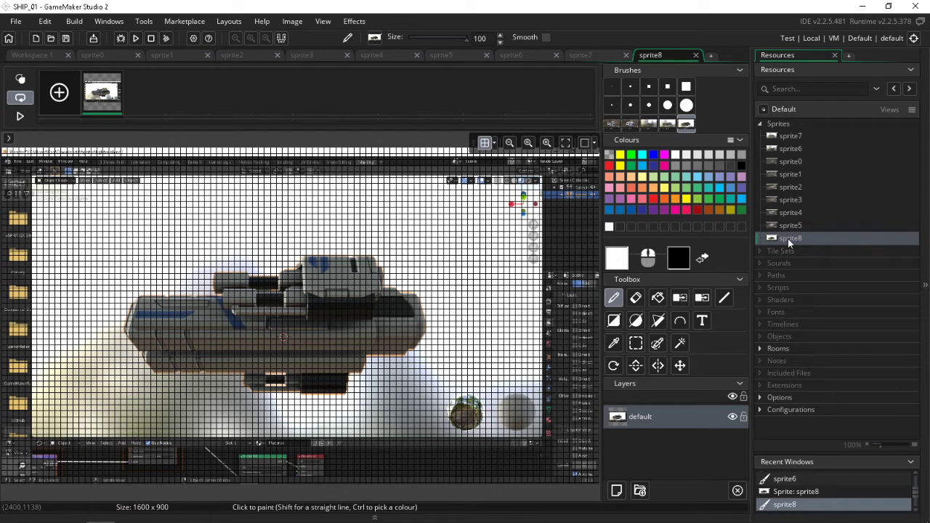
pyautogui.moveTo(788, 238); pyautogui.dragTo(788, 136)
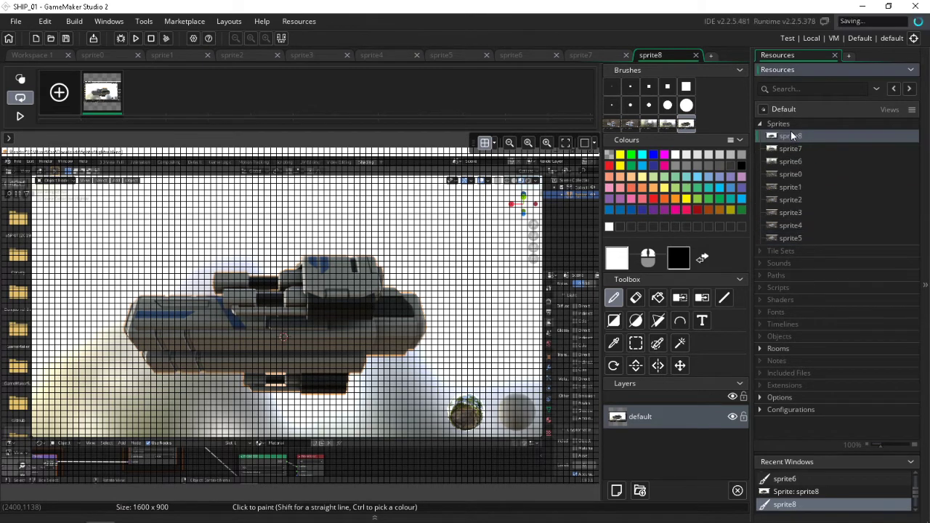
# Open sprite4 and magnify its preview to examine the tilt of the captured axis gizmo.
pyautogui.click(785, 199)
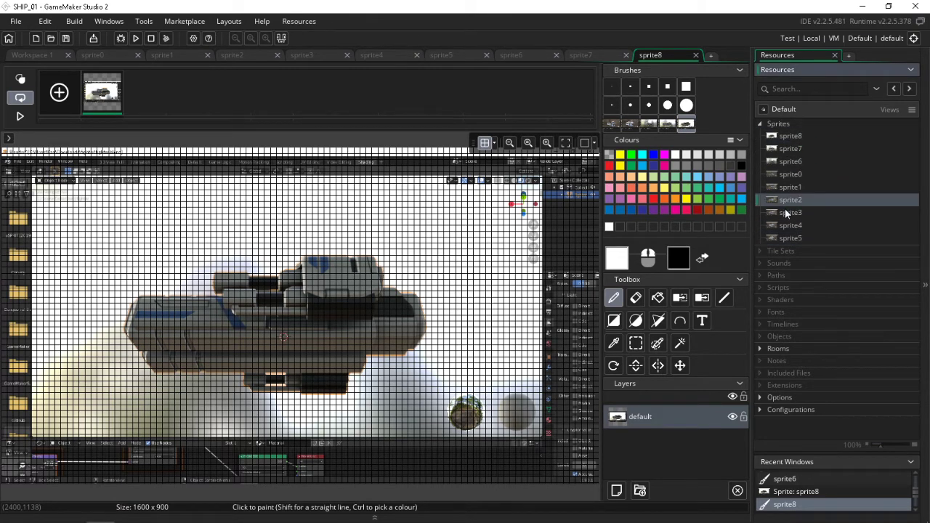
pyautogui.click(785, 208)
pyautogui.doubleClick(785, 228)
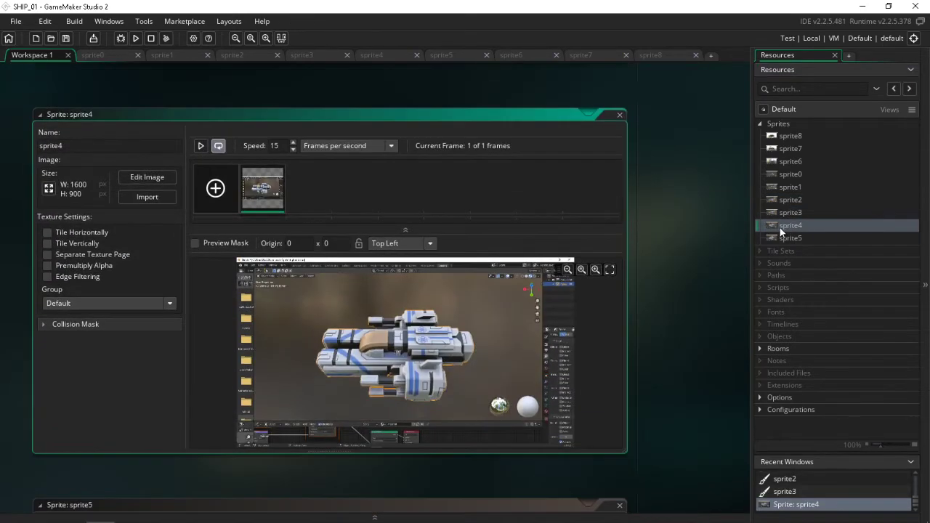
pyautogui.scroll(6, 521, 319)
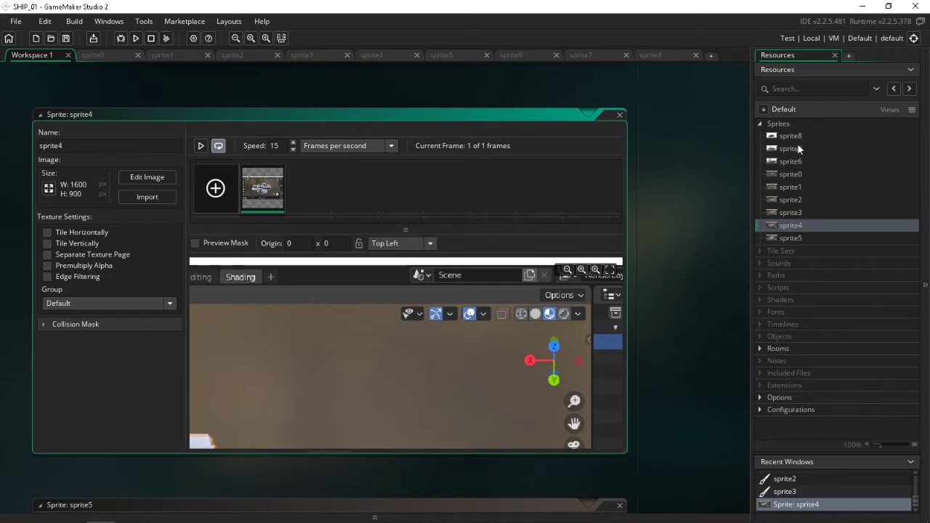
# Switch to Blender and rotate the viewport another step so the fighter is seen more steeply from below.
pyautogui.click(385, 511)
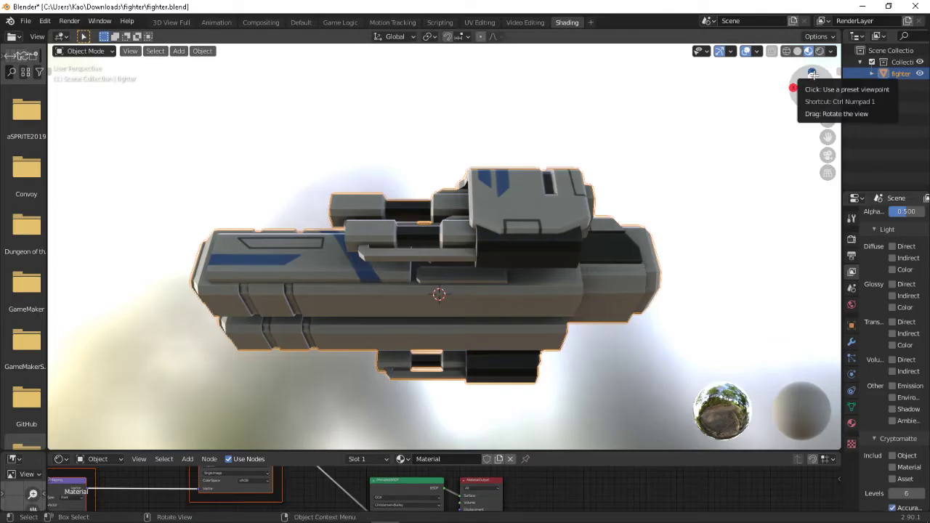
pyautogui.moveTo(811, 73); pyautogui.dragTo(811, 114)
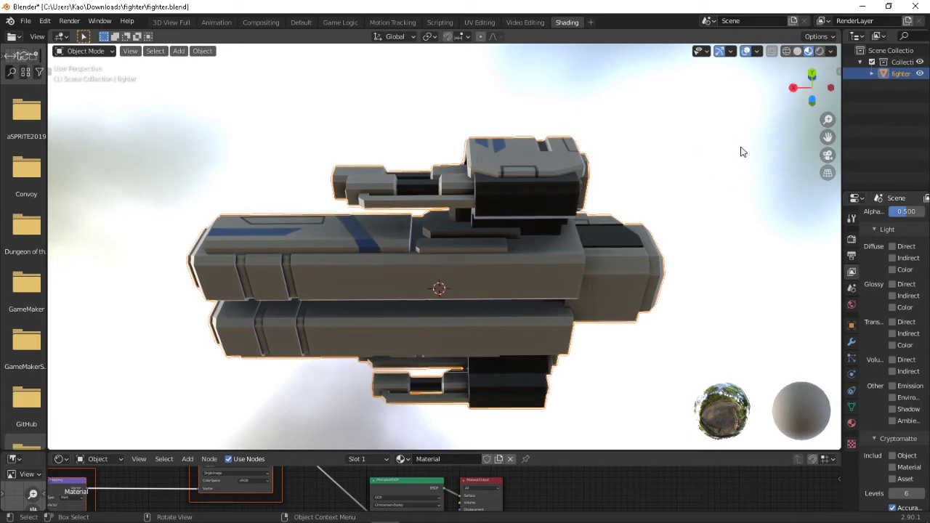
pyautogui.moveTo(300, 518)
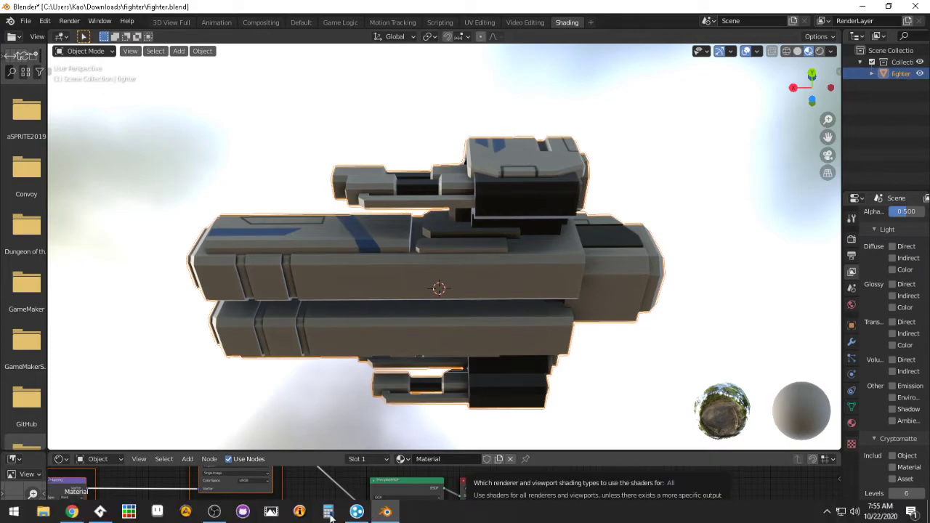
# Switch to GameMaker Studio 2, create a tenth sprite and open its frame for editing.
pyautogui.click(100, 513)
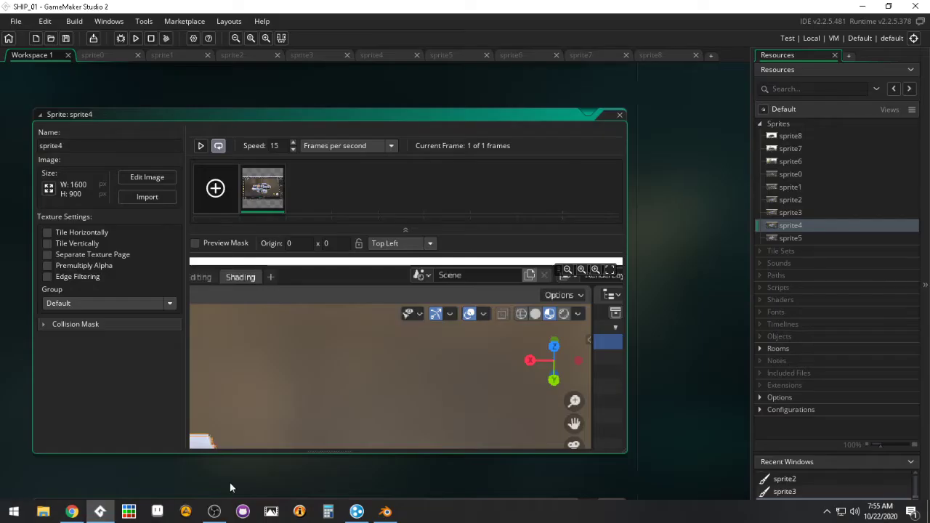
pyautogui.rightClick(783, 124)
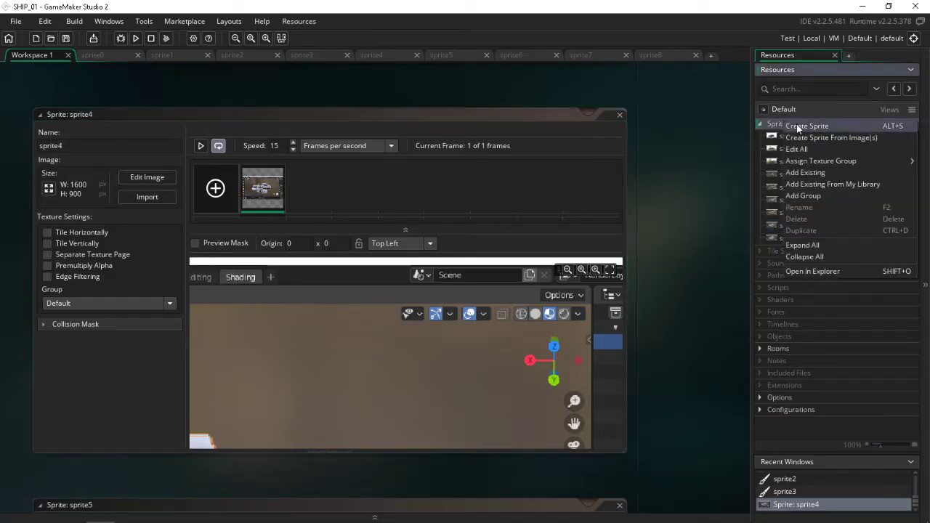
pyautogui.click(796, 125)
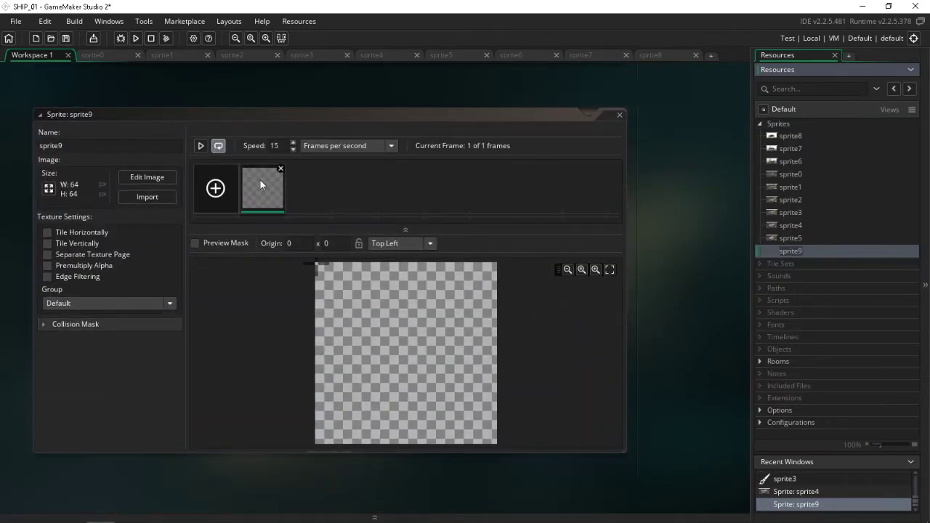
pyautogui.doubleClick(259, 178)
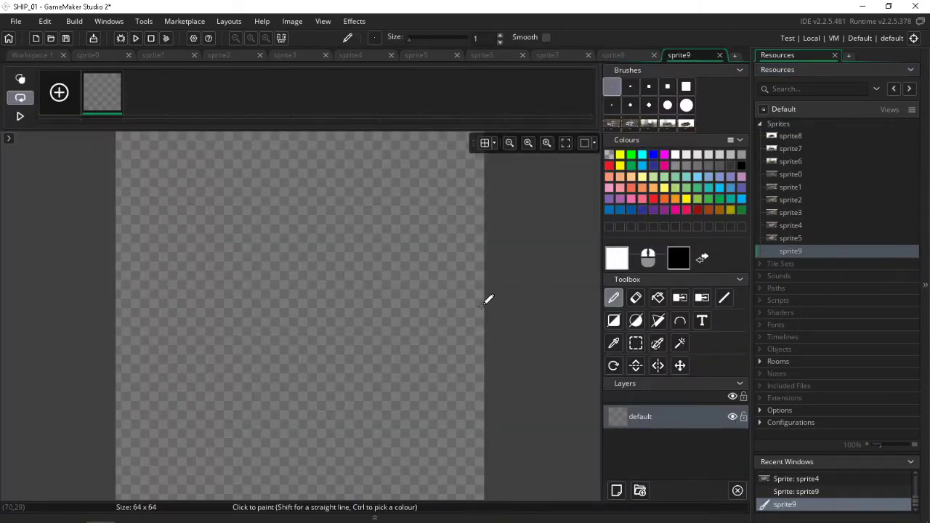
# Paste the steeper underside screenshot into the tenth sprite, resizing the canvas to 1600 x 900 and stamping it with grid snapping on.
pyautogui.hotkey('ctrl', 'v')
pyautogui.click(459, 247)
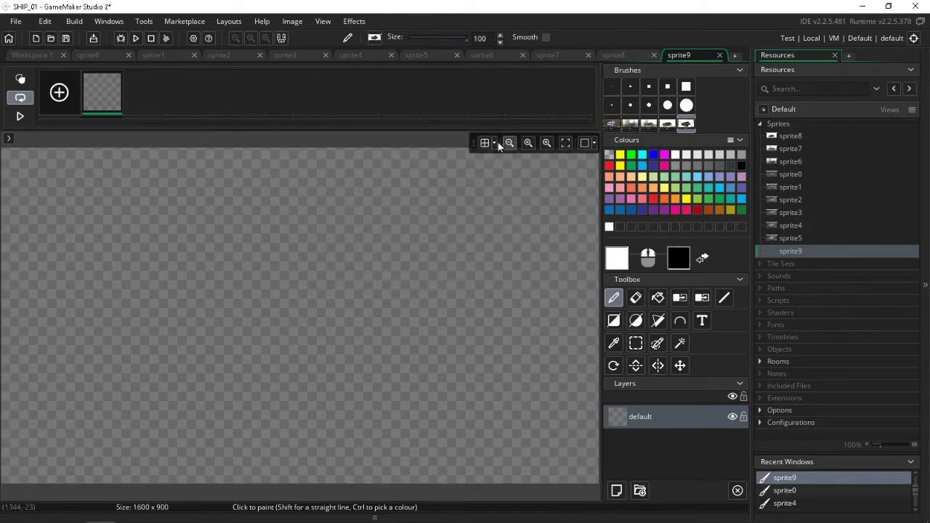
pyautogui.click(484, 142)
pyautogui.click(649, 199)
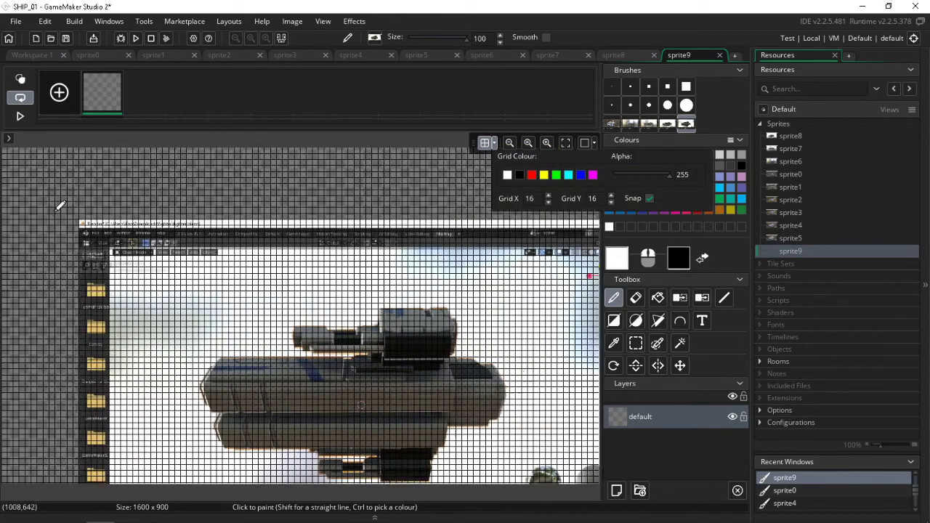
pyautogui.click(300, 316)
pyautogui.click(283, 334)
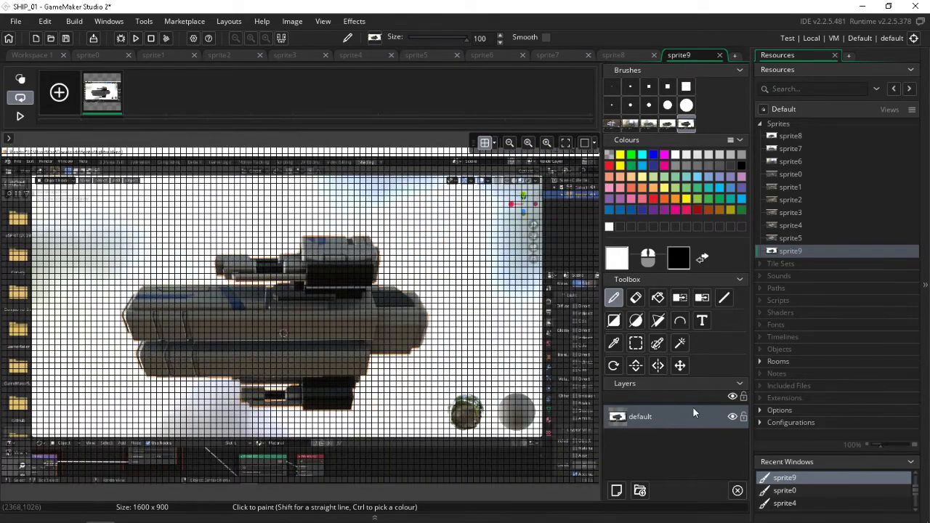
# Save the project and move sprite9 above sprite8 in the Sprites resources.
pyautogui.click(65, 38)
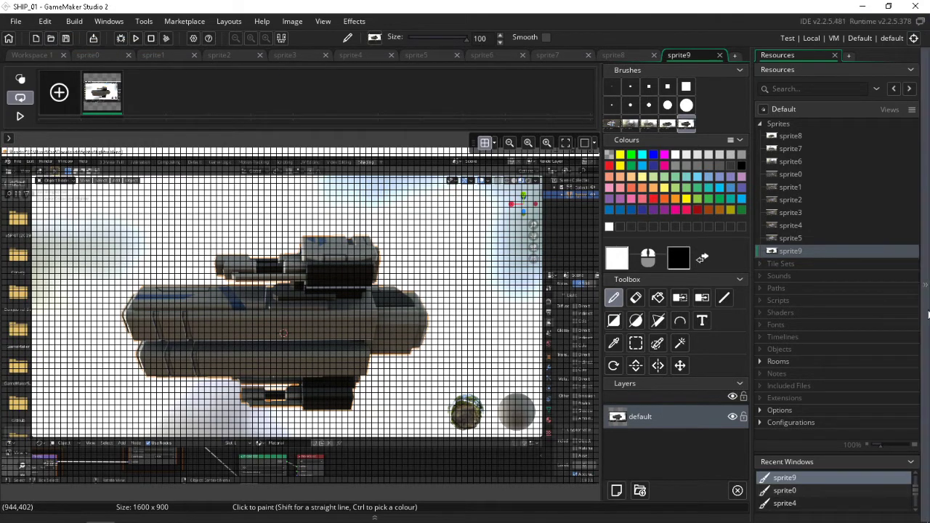
pyautogui.moveTo(795, 239); pyautogui.dragTo(803, 192)
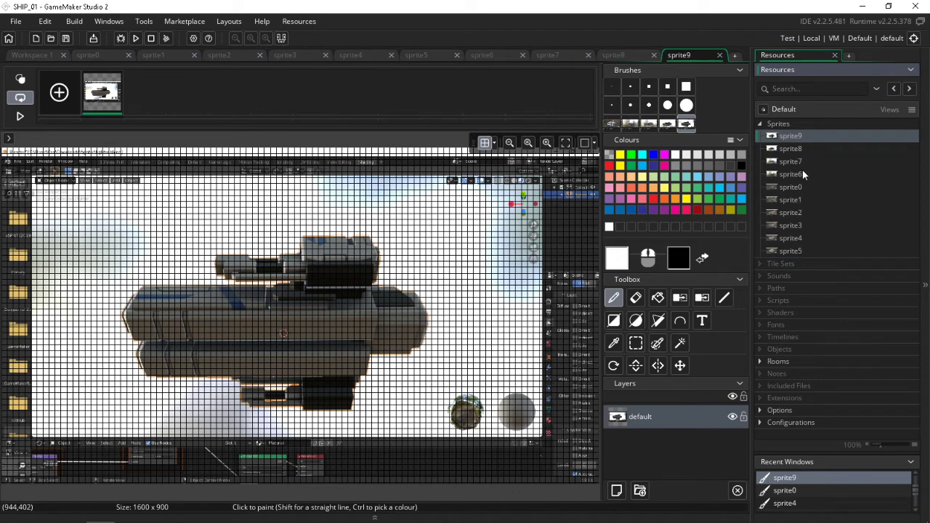
# Open sprite5 and magnify its preview around the axis gizmo to examine the captured tilt angle.
pyautogui.doubleClick(794, 251)
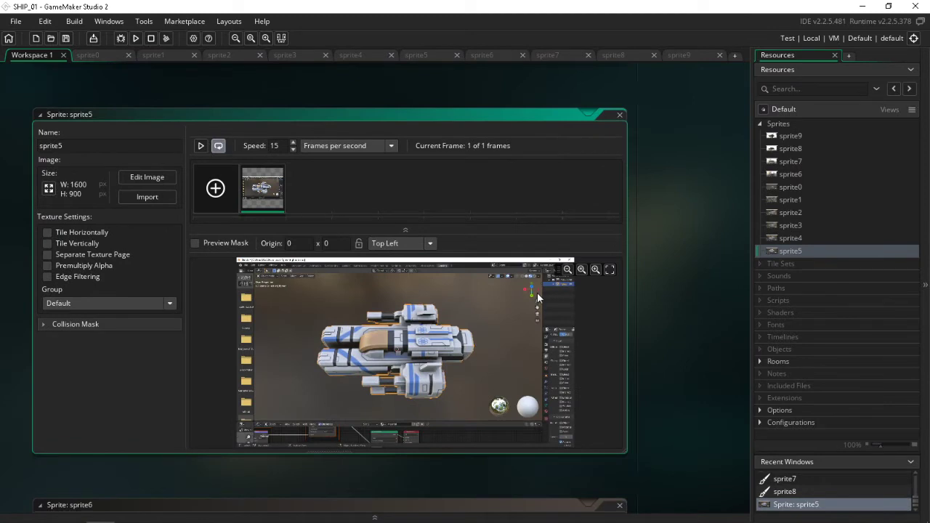
pyautogui.scroll(5, 524, 288)
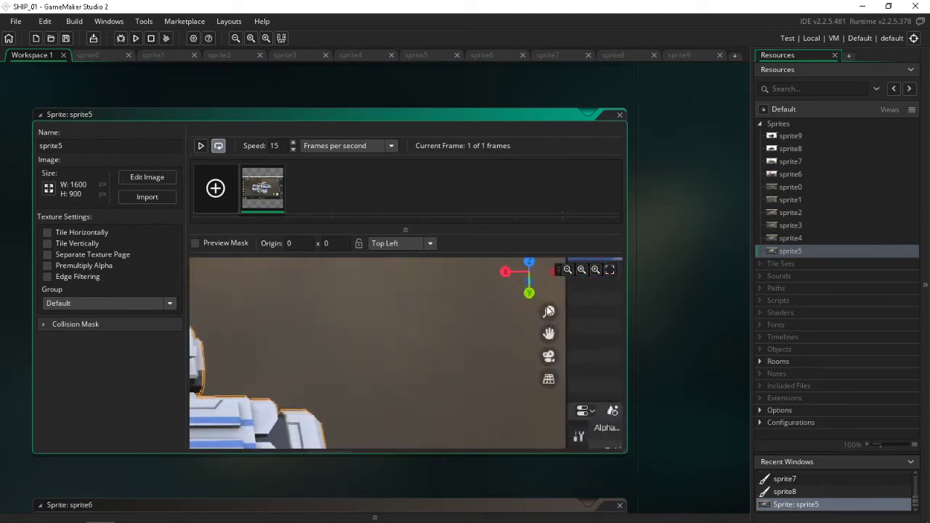
# Switch to Blender and tilt the fighter view slightly further around the X axis for the next underside capture.
pyautogui.moveTo(355, 517)
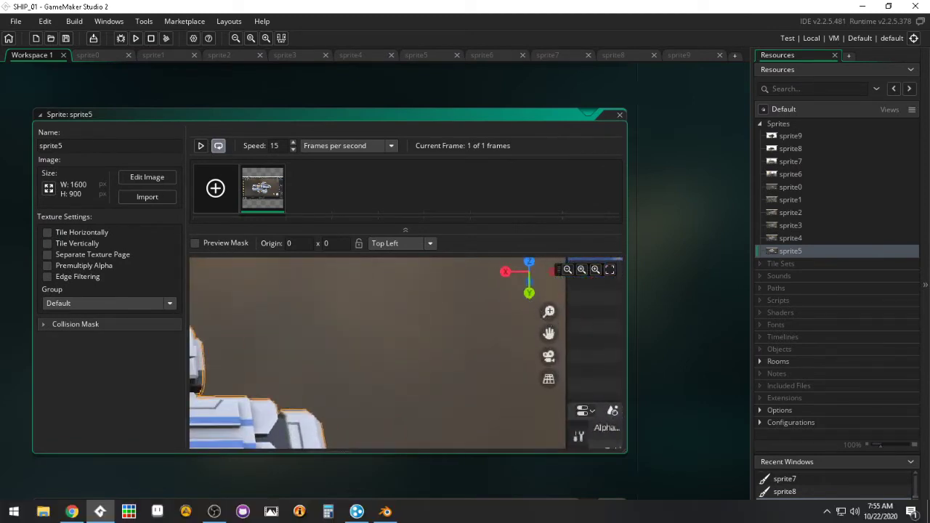
pyautogui.click(385, 511)
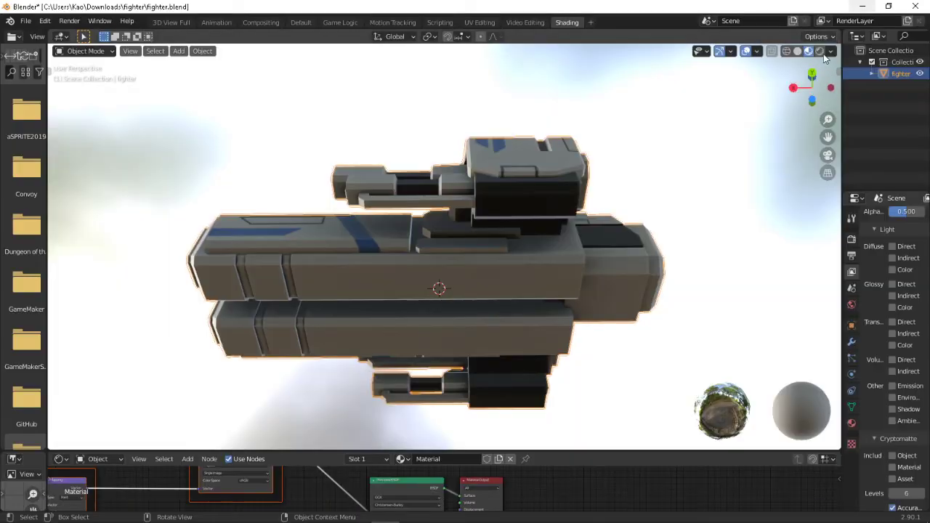
pyautogui.moveTo(812, 73); pyautogui.dragTo(816, 77)
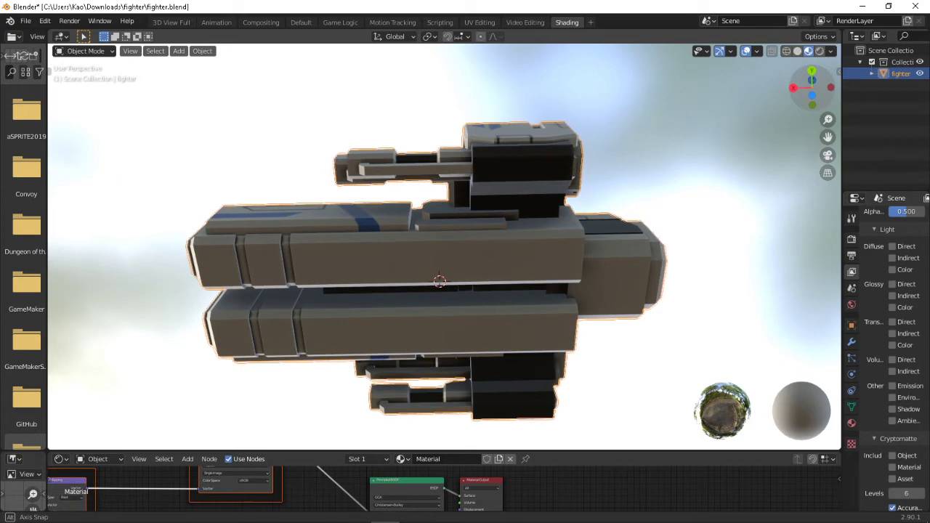
pyautogui.moveTo(816, 77); pyautogui.dragTo(817, 77)
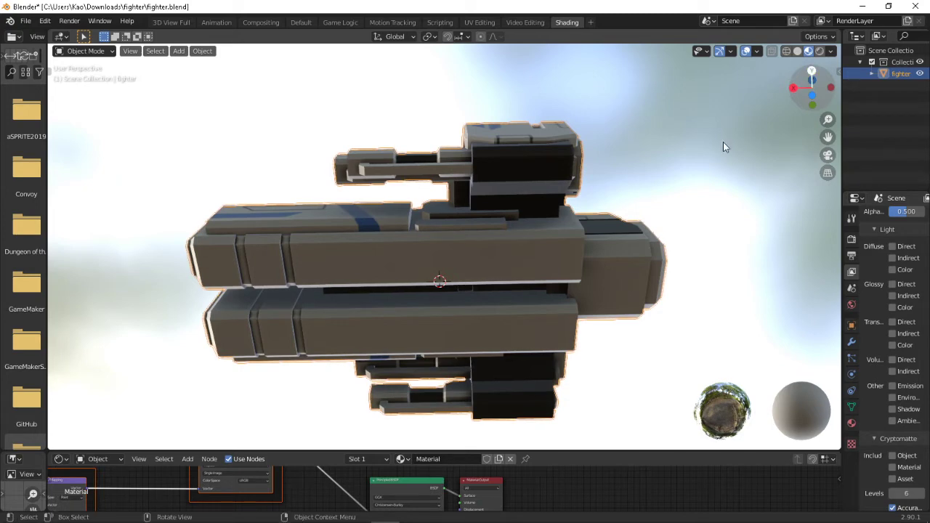
# Return to GameMaker Studio 2, create another sprite and open its frame for editing.
pyautogui.moveTo(386, 520)
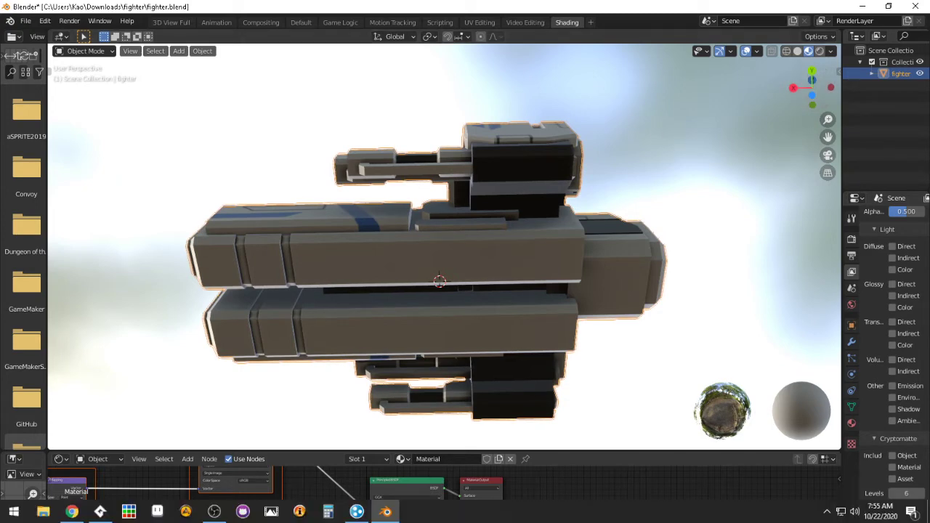
pyautogui.click(101, 512)
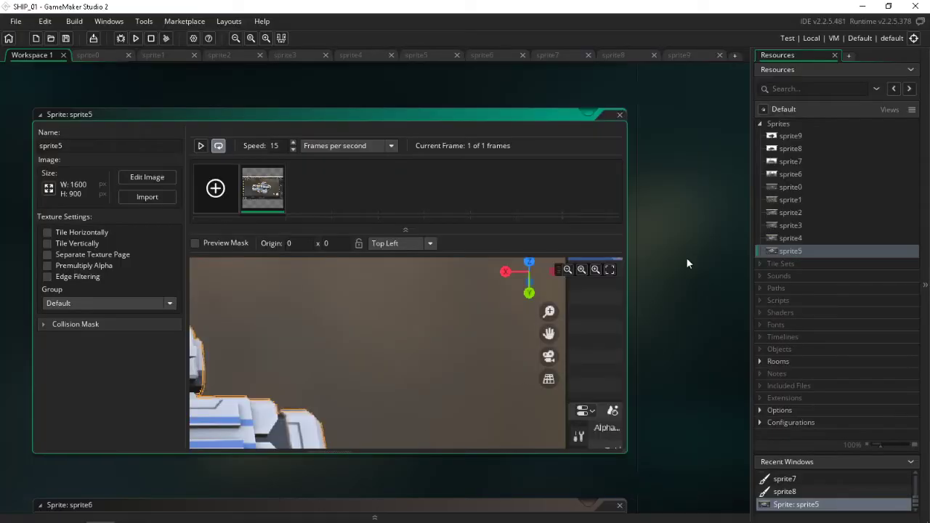
pyautogui.rightClick(790, 128)
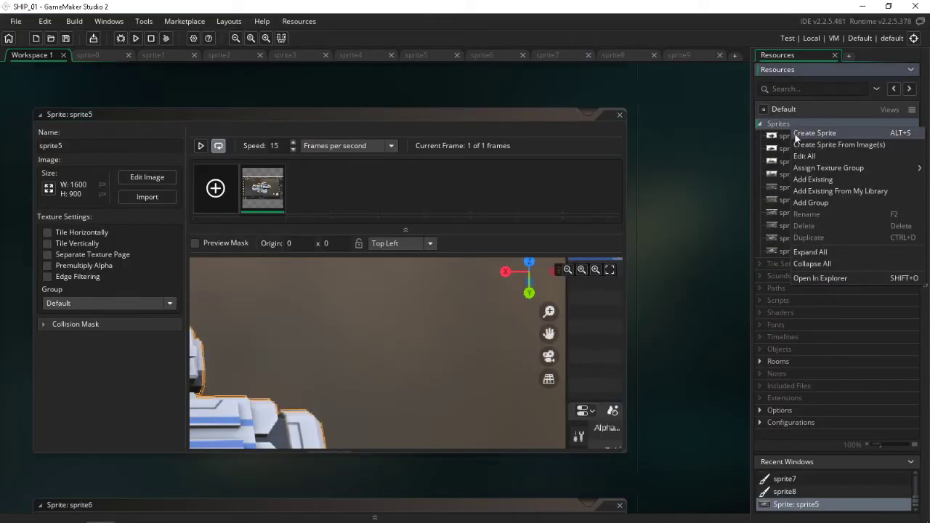
pyautogui.click(798, 133)
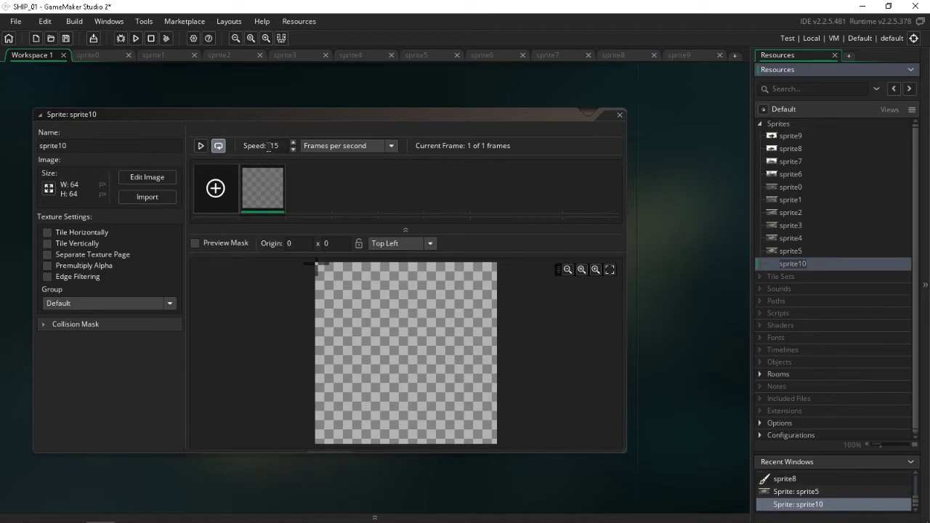
pyautogui.doubleClick(269, 195)
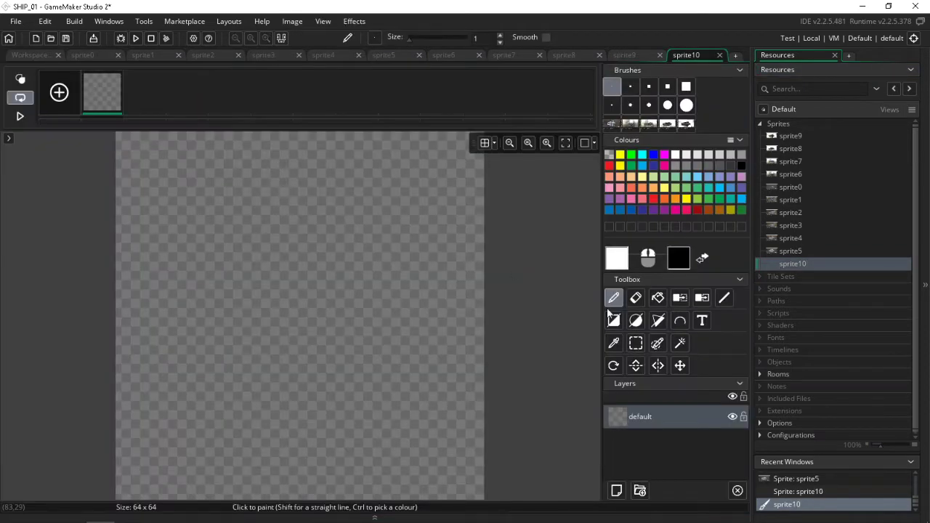
# Paste the new underside screenshot into the blank sprite, resizing the canvas to 1600 x 900 and stamping it with grid snapping on.
pyautogui.hotkey('ctrl', 'v')
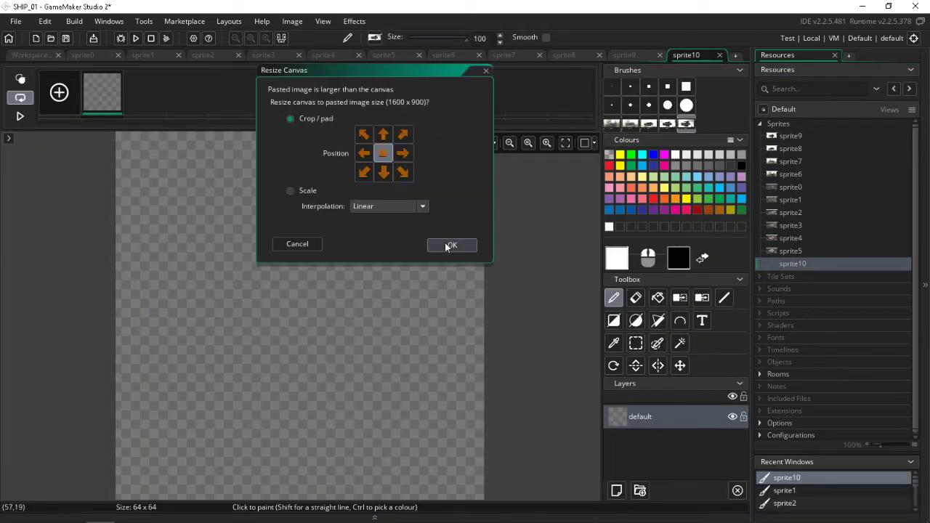
pyautogui.click(452, 244)
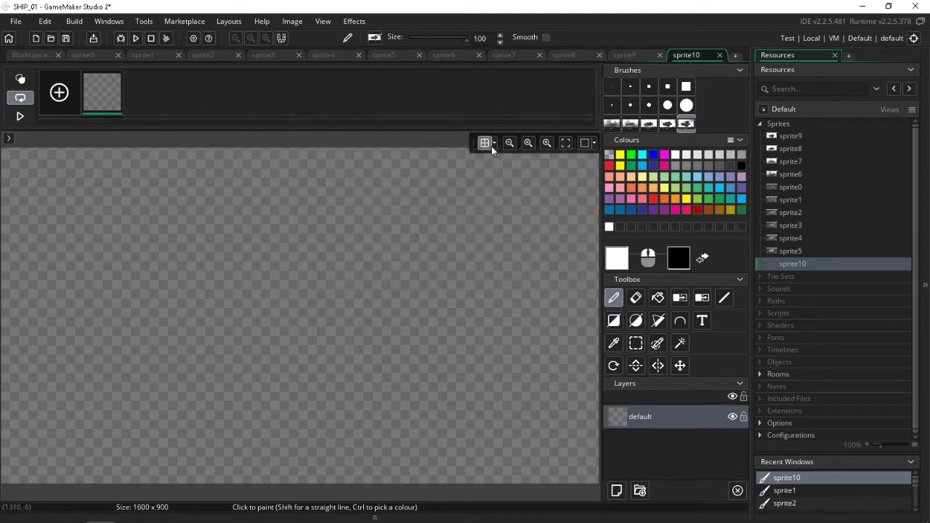
pyautogui.click(489, 146)
pyautogui.click(493, 143)
pyautogui.click(648, 197)
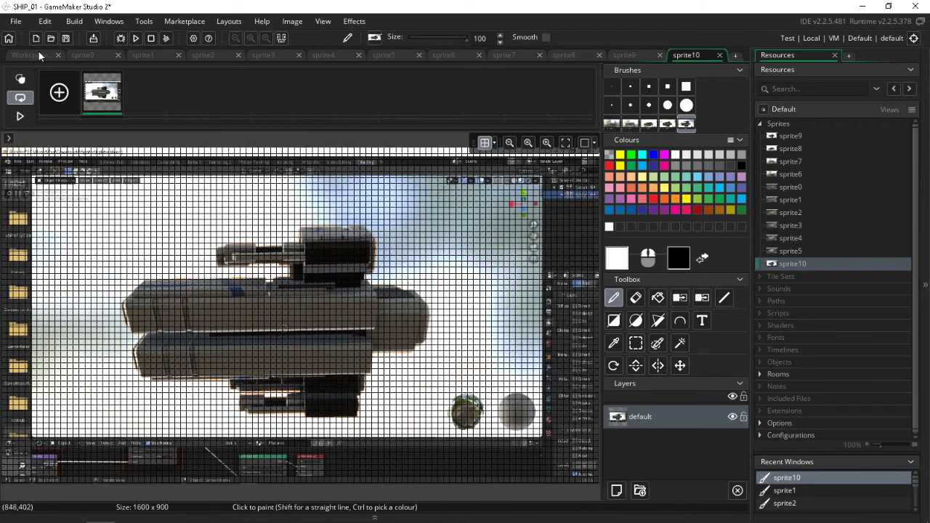
# Save the project and move sprite10 above sprite9 in the Sprites resources.
pyautogui.hotkey('ctrl', 'v')
pyautogui.hotkey('ctrl', 'z')
pyautogui.click(796, 189)
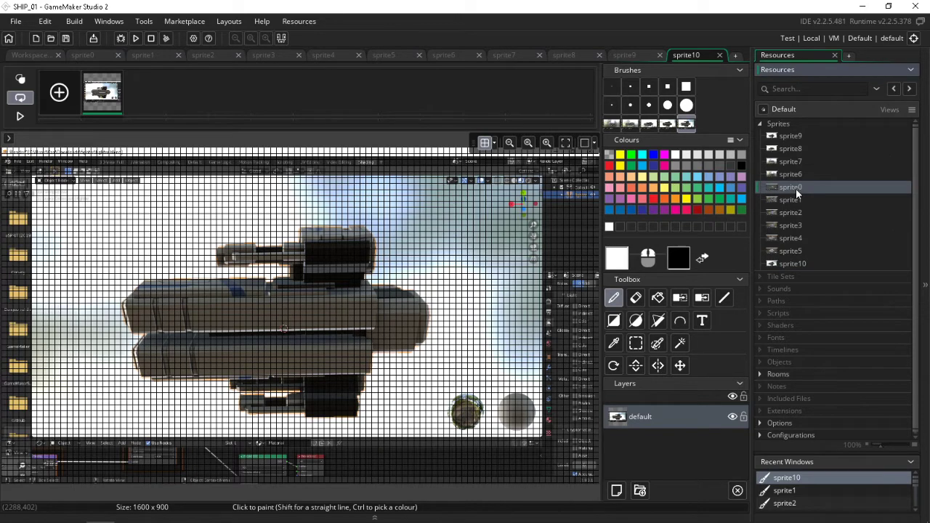
pyautogui.doubleClick(796, 188)
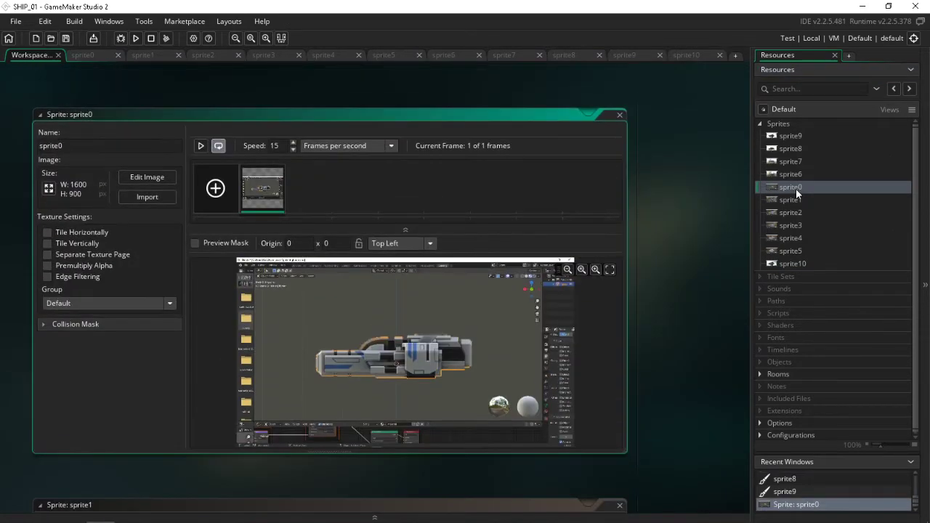
pyautogui.click(792, 198)
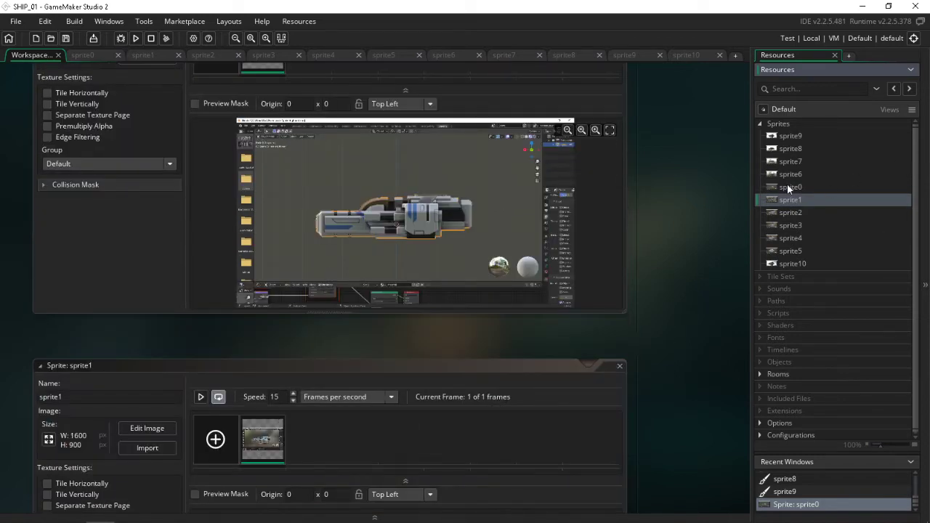
pyautogui.moveTo(783, 261); pyautogui.dragTo(787, 135)
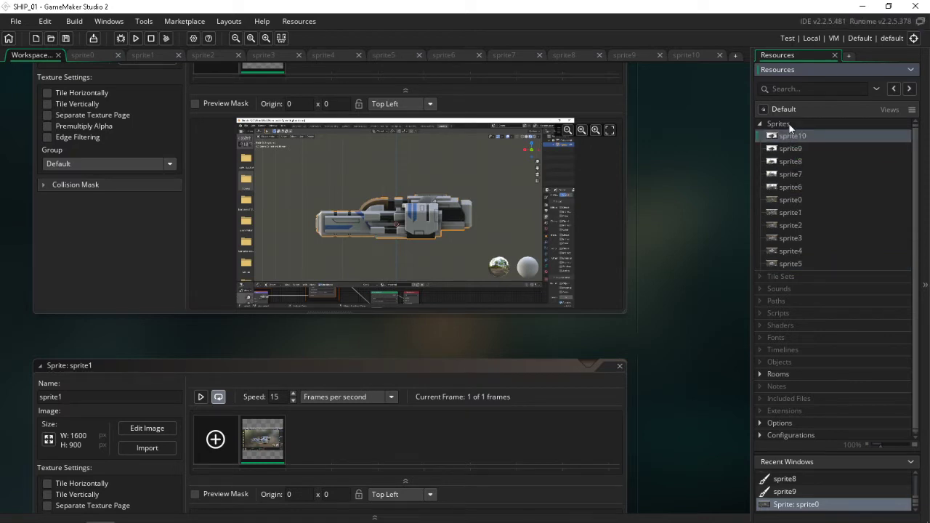
# Duplicate sprite0 and save the project.
pyautogui.click(788, 199)
pyautogui.rightClick(789, 199)
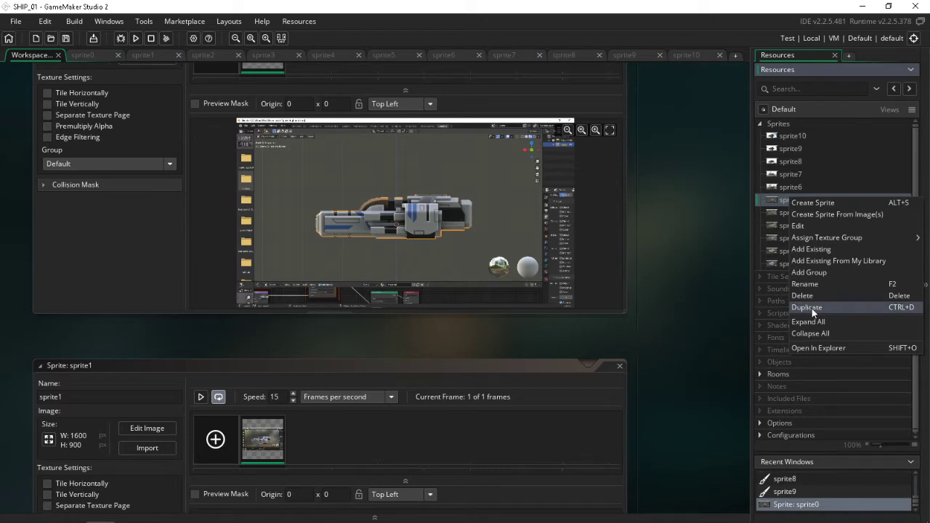
pyautogui.click(840, 307)
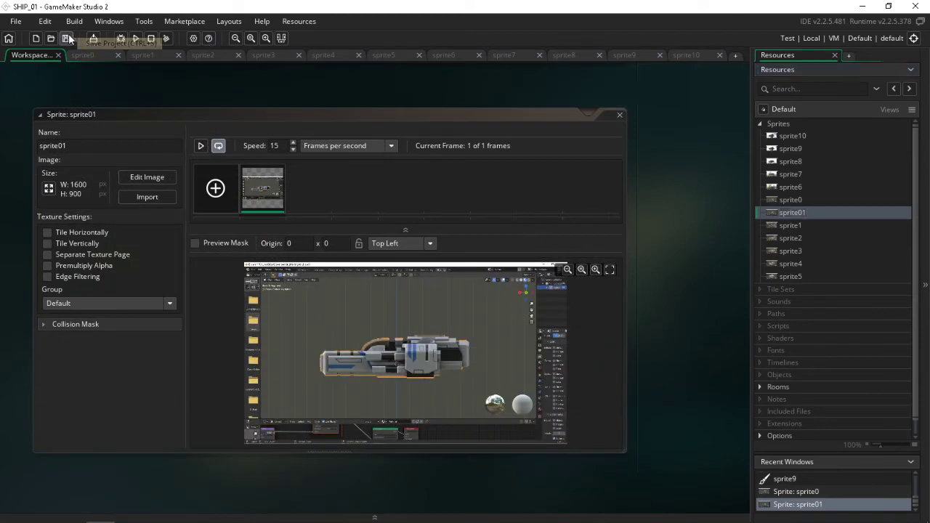
# Copy the frames of sprite1 and sprite2 into sprite01 as its second and third frames.
pyautogui.doubleClick(793, 226)
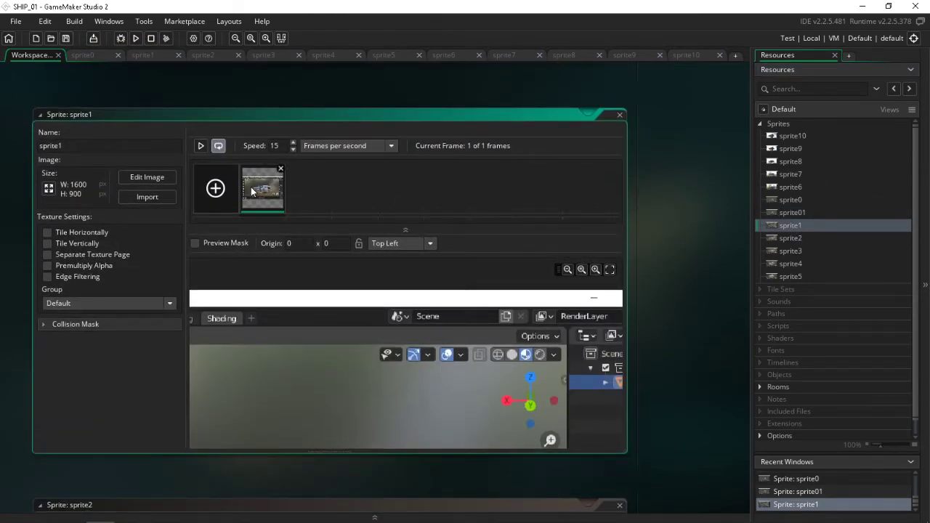
pyautogui.doubleClick(789, 212)
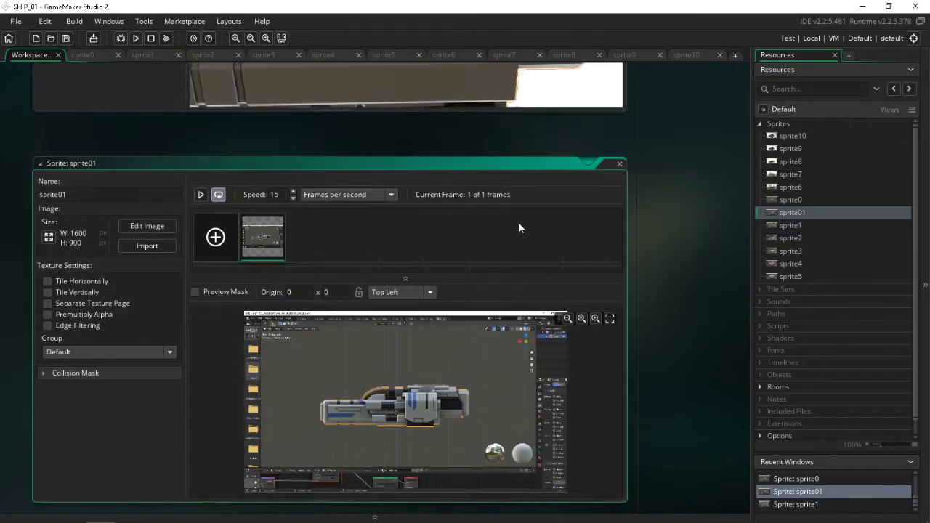
pyautogui.hotkey('ctrl', 'v')
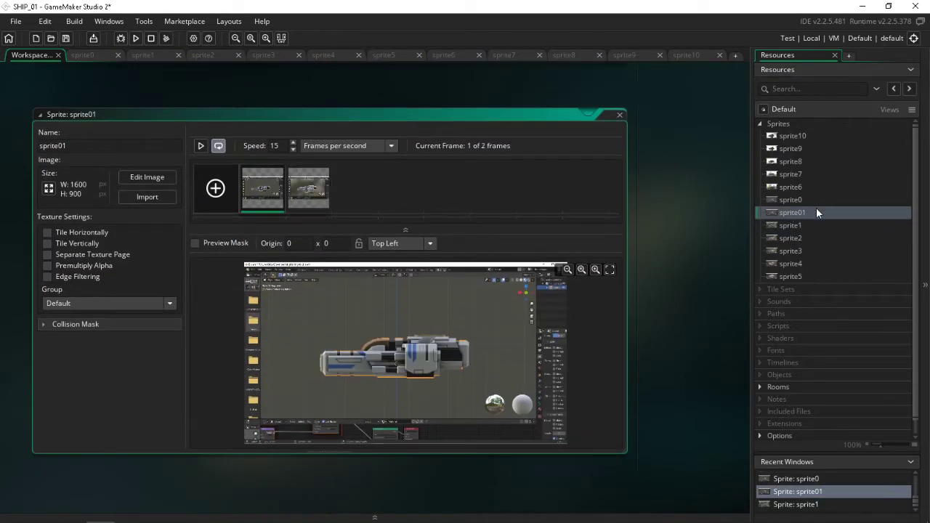
pyautogui.doubleClick(794, 237)
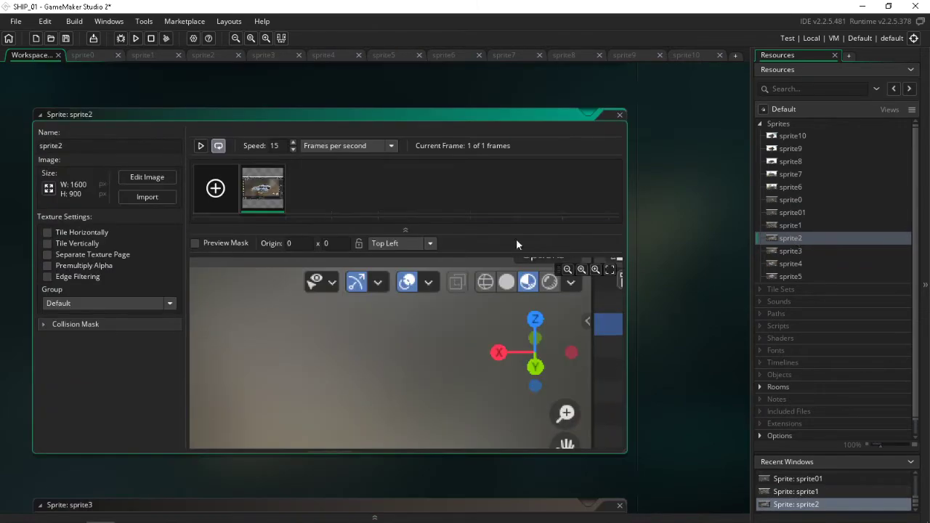
pyautogui.doubleClick(787, 213)
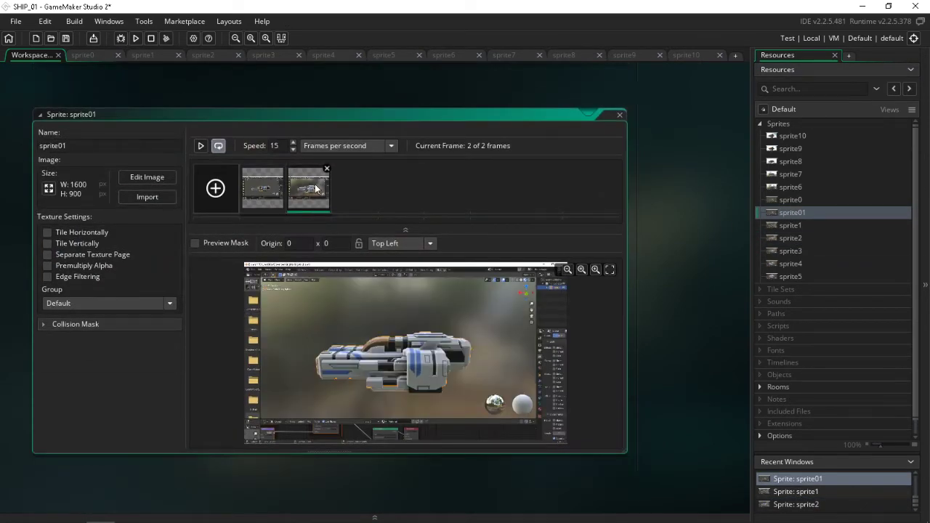
pyautogui.hotkey('ctrl', 'v')
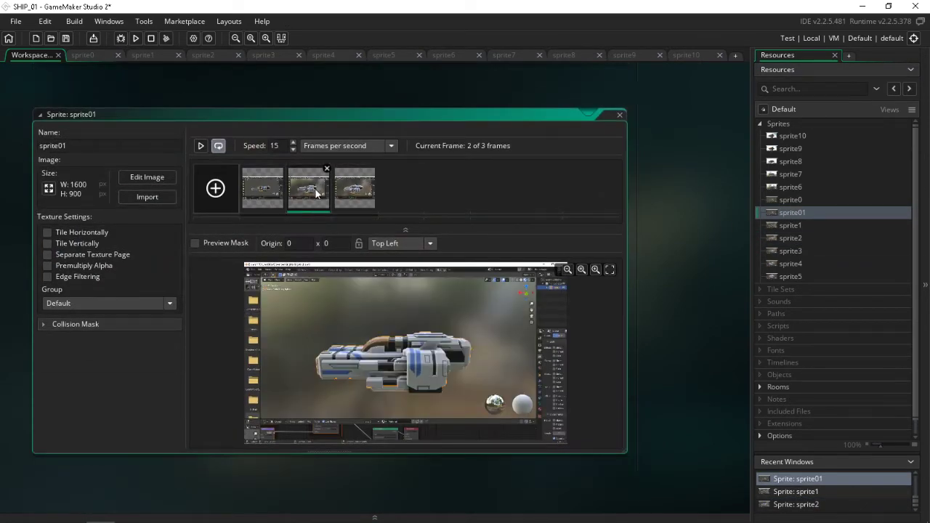
# Copy the frames of sprite3 and sprite4 into sprite01 as its fourth and fifth frames.
pyautogui.doubleClick(784, 252)
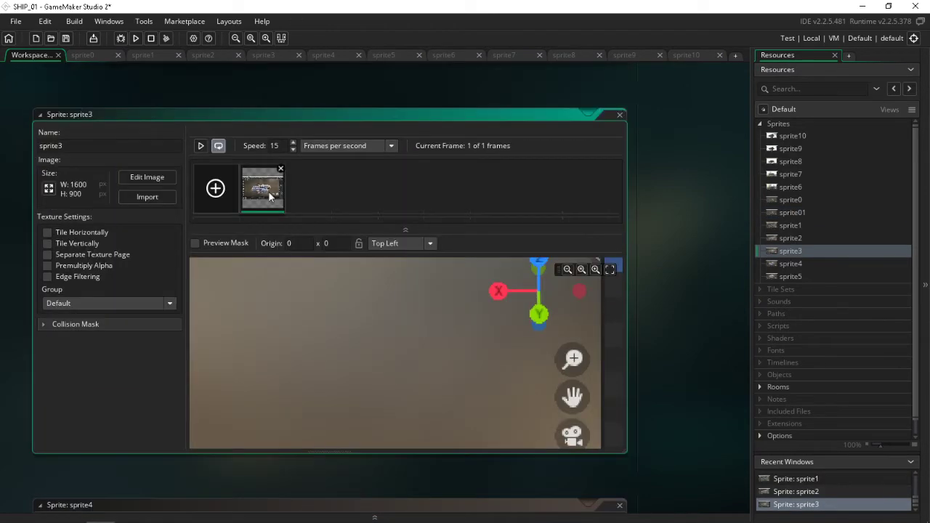
pyautogui.doubleClick(793, 212)
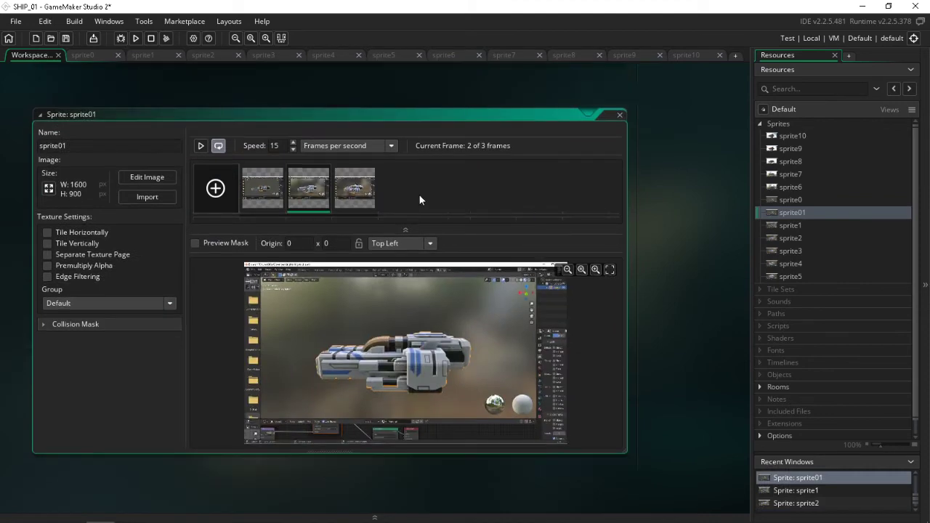
pyautogui.click(367, 193)
pyautogui.hotkey('ctrl', 'v')
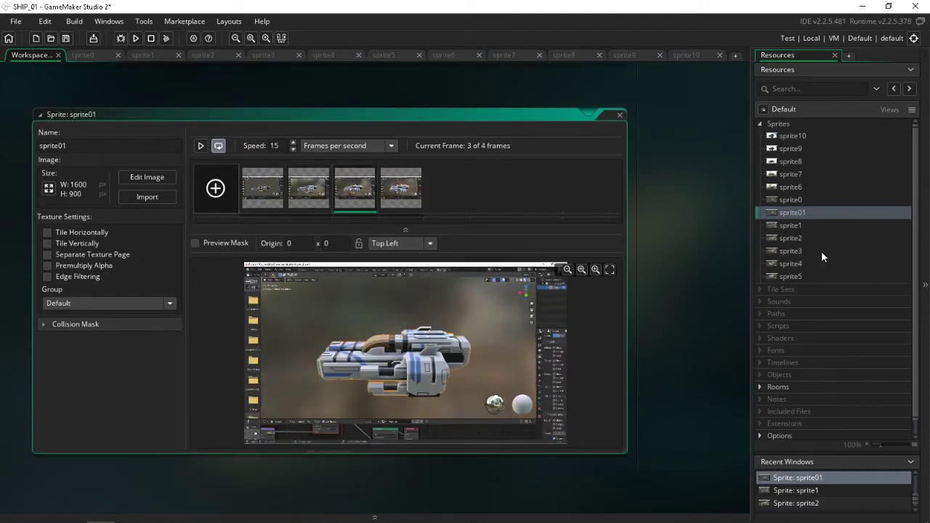
pyautogui.doubleClick(784, 264)
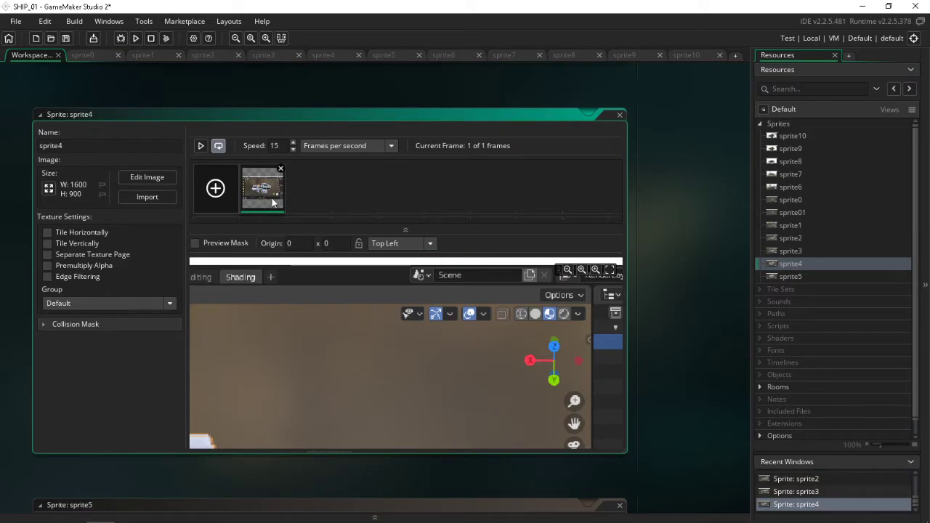
pyautogui.doubleClick(797, 214)
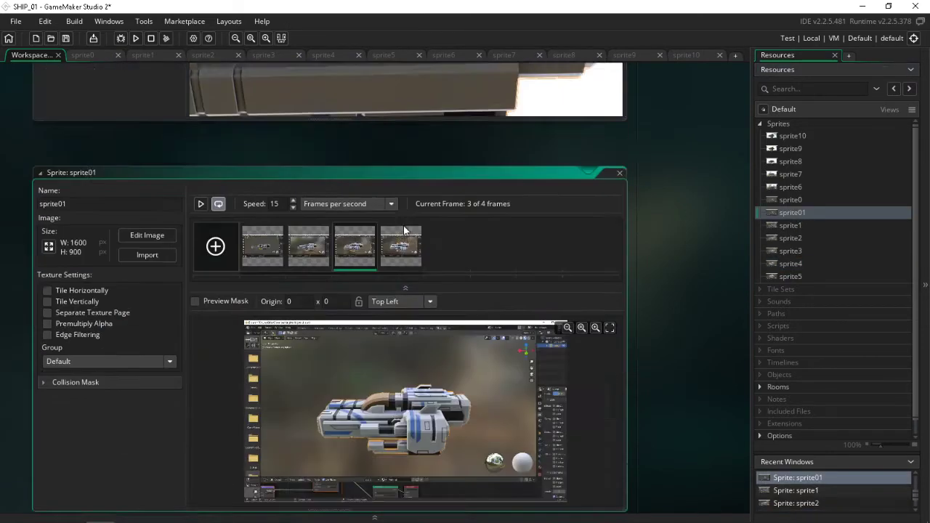
pyautogui.hotkey('ctrl', 'v')
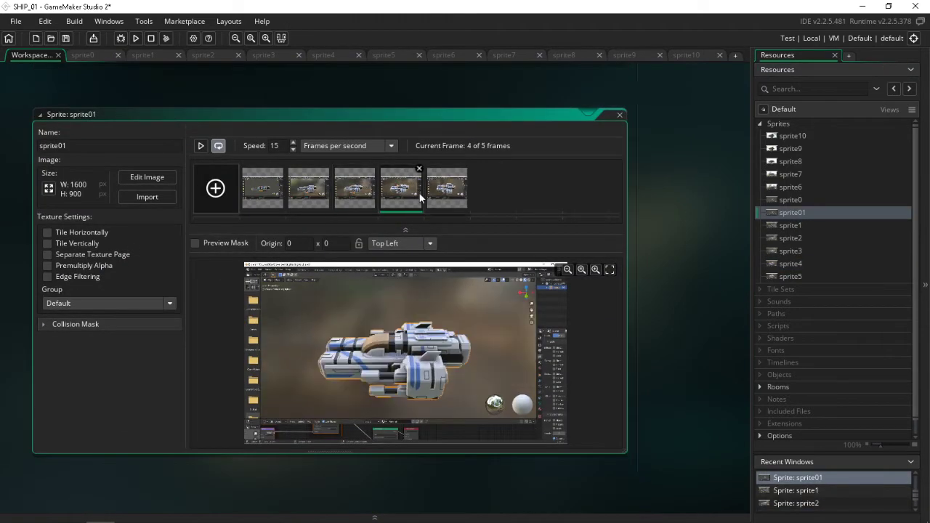
# Copy the frame of sprite5 into sprite01 as its sixth frame.
pyautogui.doubleClick(793, 277)
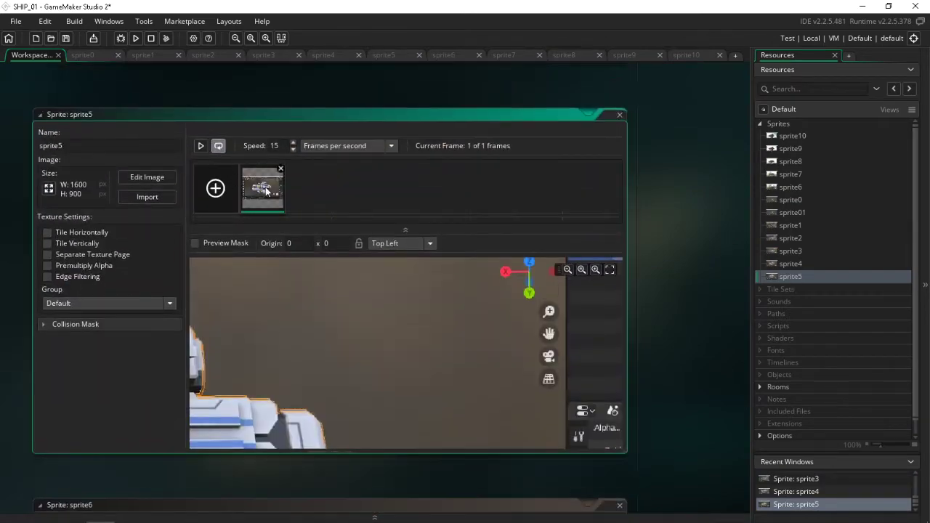
pyautogui.doubleClick(789, 212)
pyautogui.click(440, 197)
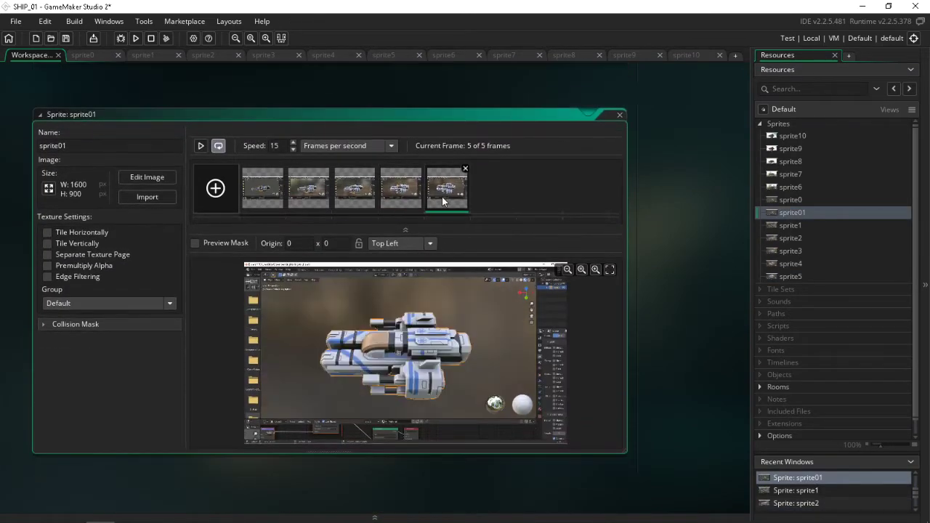
pyautogui.hotkey('ctrl', 'v')
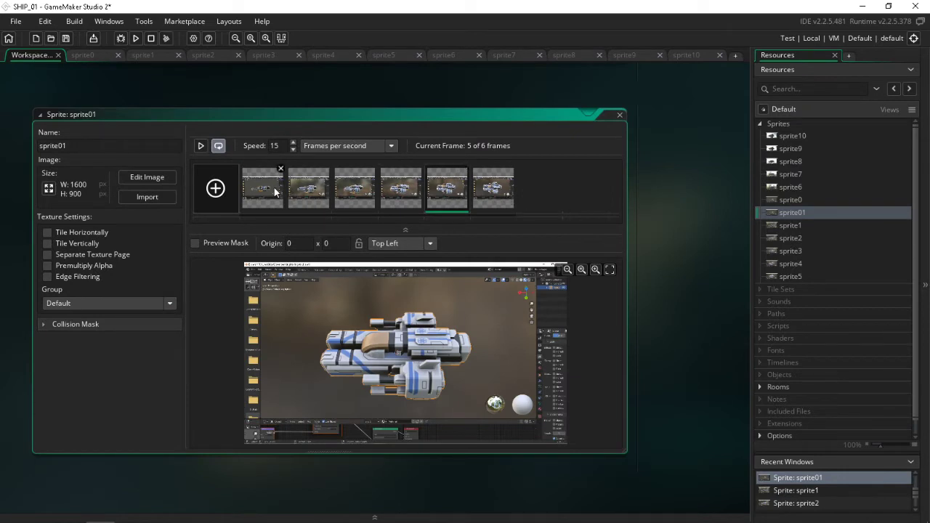
# Set sprite01's animation speed to 4 frames per second, and play and pause the animation to preview it.
pyautogui.click(294, 149)
pyautogui.click(293, 148)
pyautogui.click(293, 148)
pyautogui.click(293, 148)
pyautogui.click(294, 149)
pyautogui.click(200, 146)
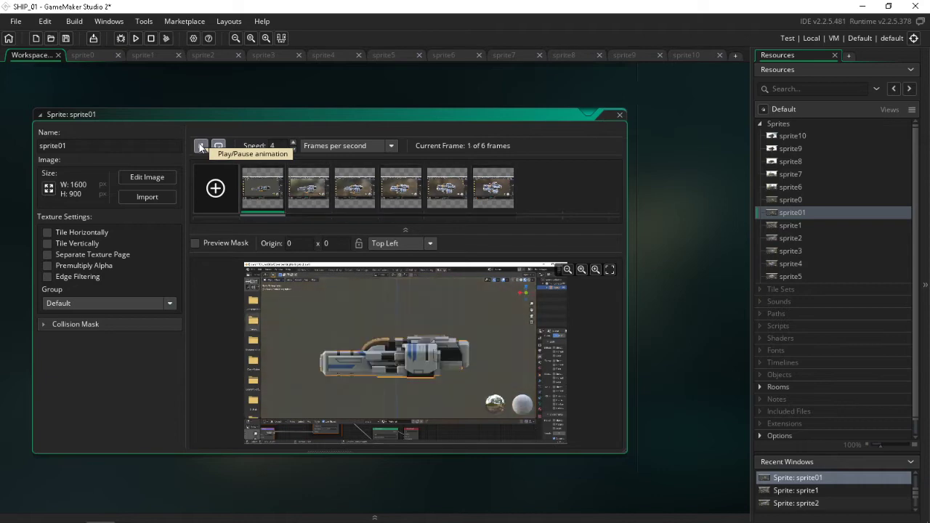
pyautogui.click(201, 146)
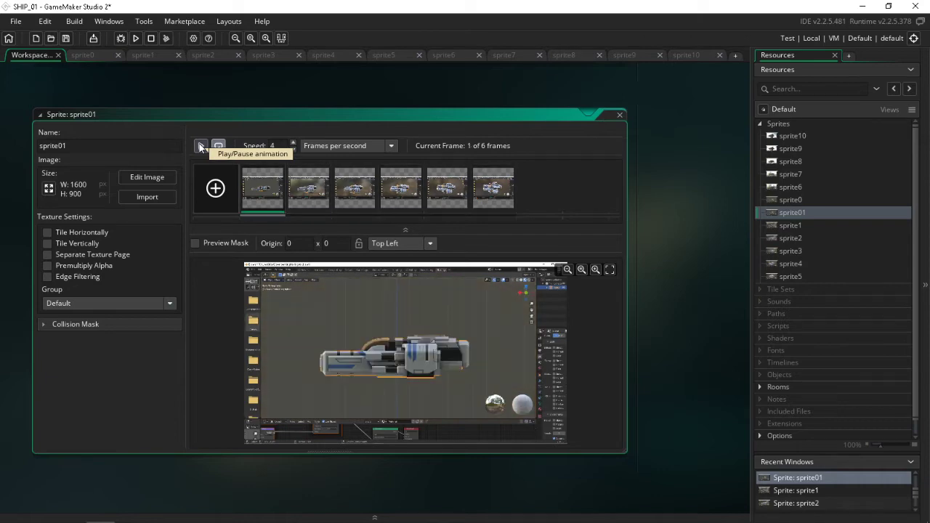
# Open sprite6 through sprite10 in turn and examine each ship image fitted to its preview.
pyautogui.doubleClick(790, 187)
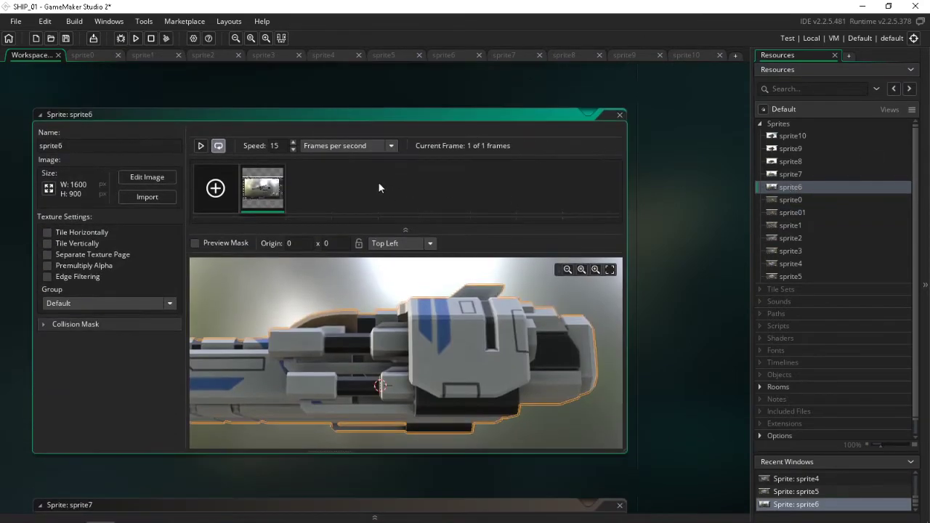
pyautogui.click(608, 270)
pyautogui.doubleClick(783, 174)
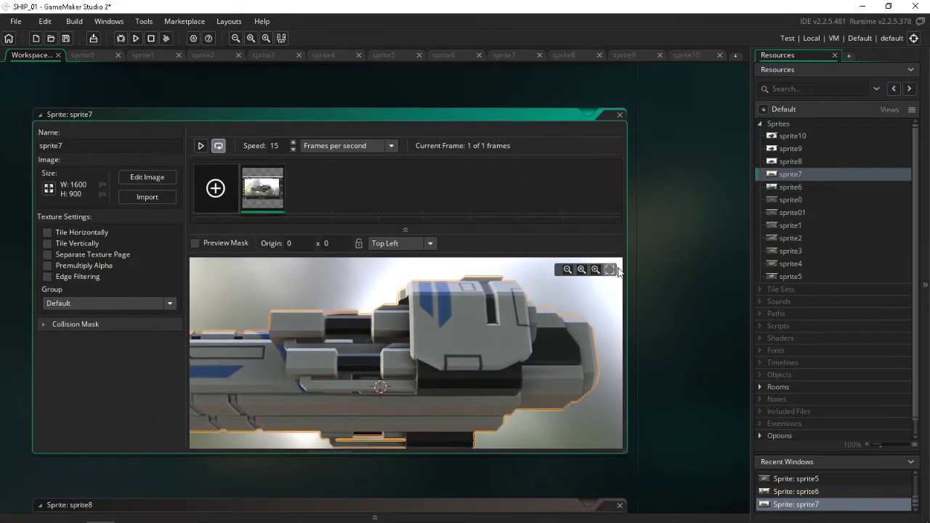
pyautogui.click(614, 269)
pyautogui.doubleClick(790, 162)
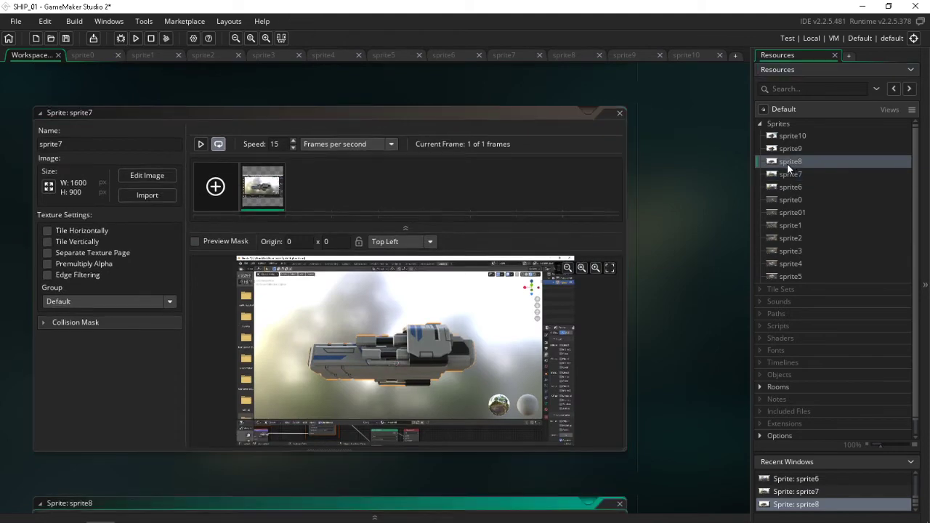
pyautogui.click(609, 269)
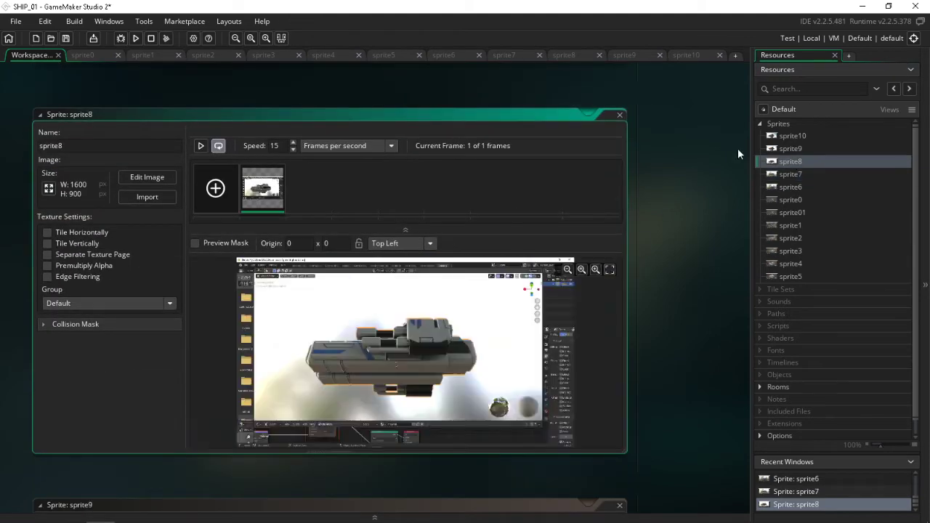
pyautogui.click(789, 148)
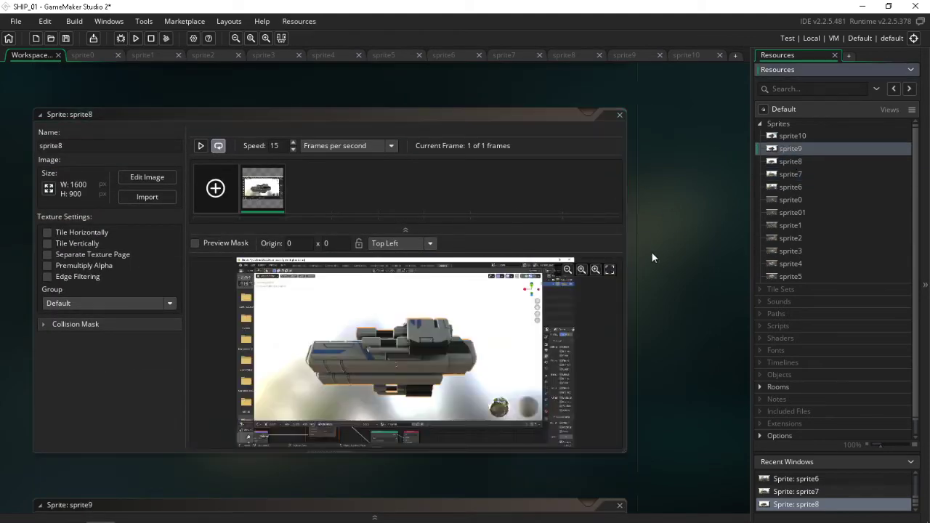
pyautogui.doubleClick(778, 149)
pyautogui.click(610, 269)
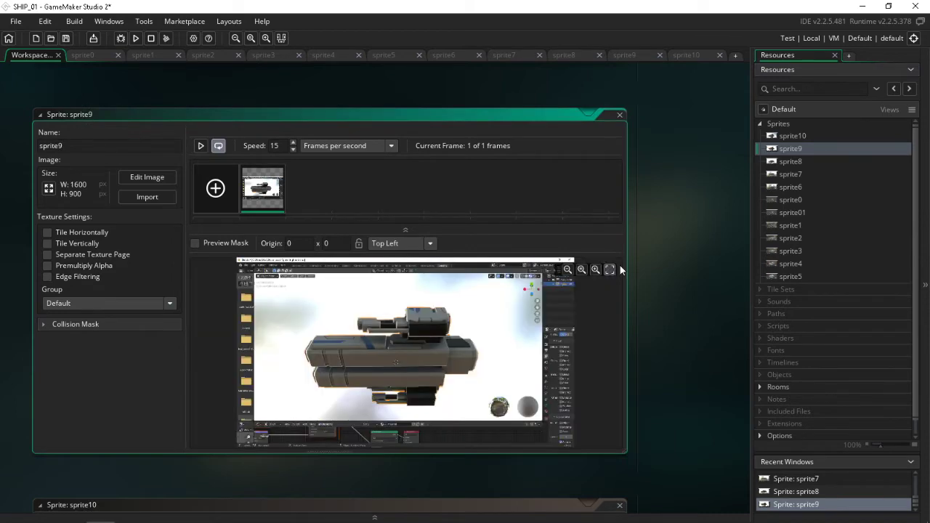
pyautogui.doubleClick(787, 135)
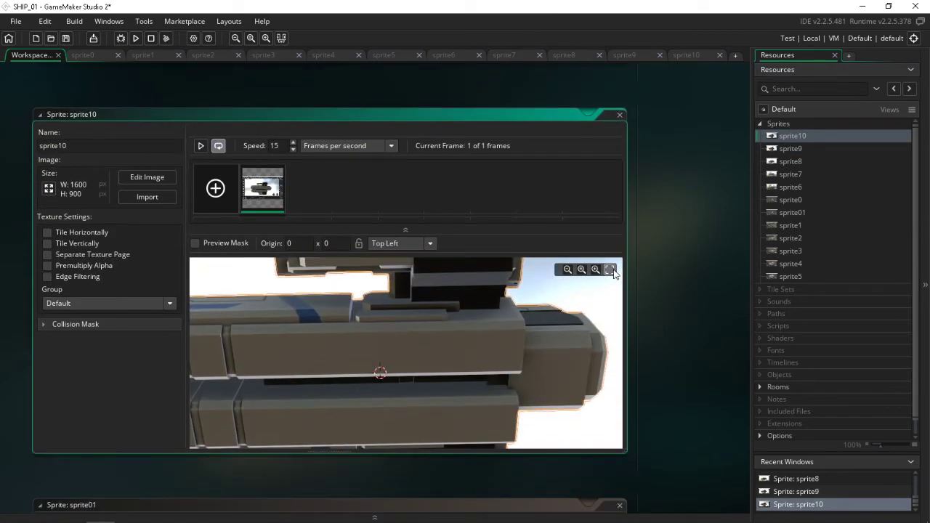
pyautogui.click(609, 270)
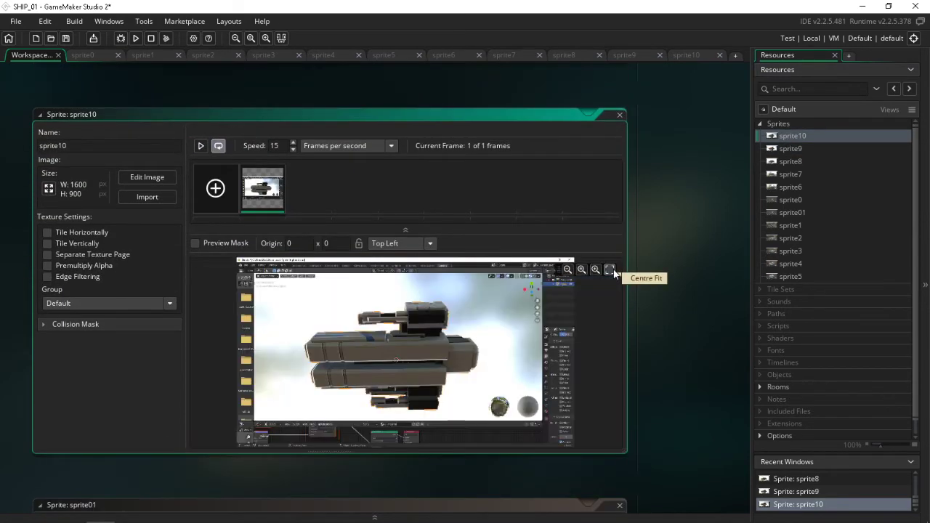
# Copy the frame of sprite6 into sprite01 and move it to the first position.
pyautogui.doubleClick(784, 212)
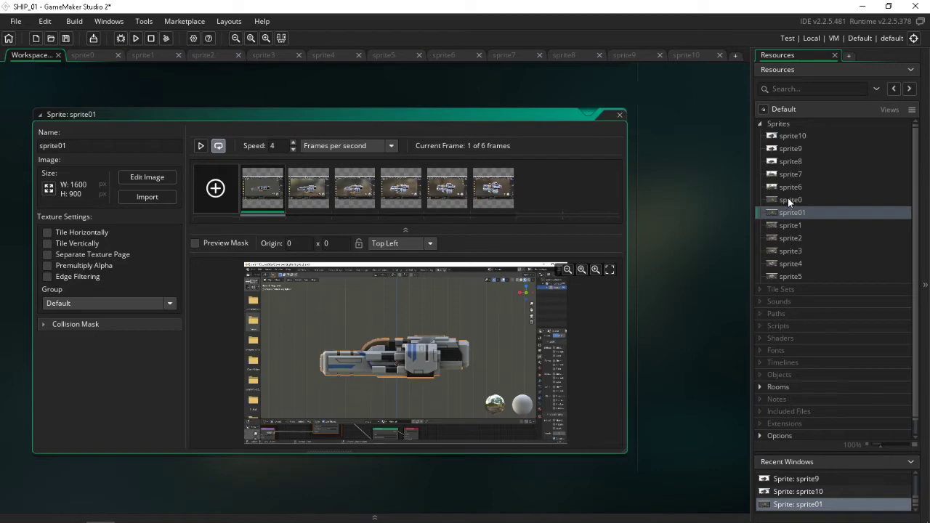
pyautogui.click(792, 186)
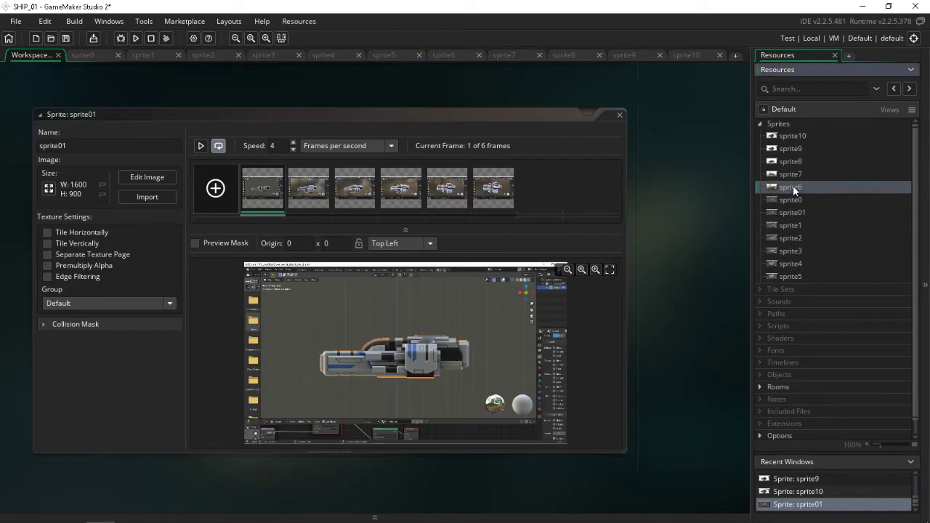
pyautogui.doubleClick(793, 186)
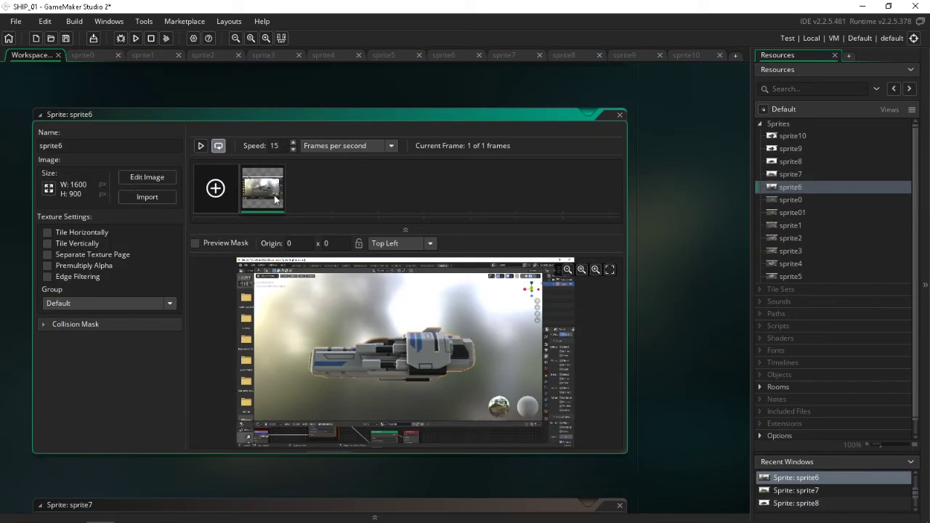
pyautogui.doubleClick(791, 212)
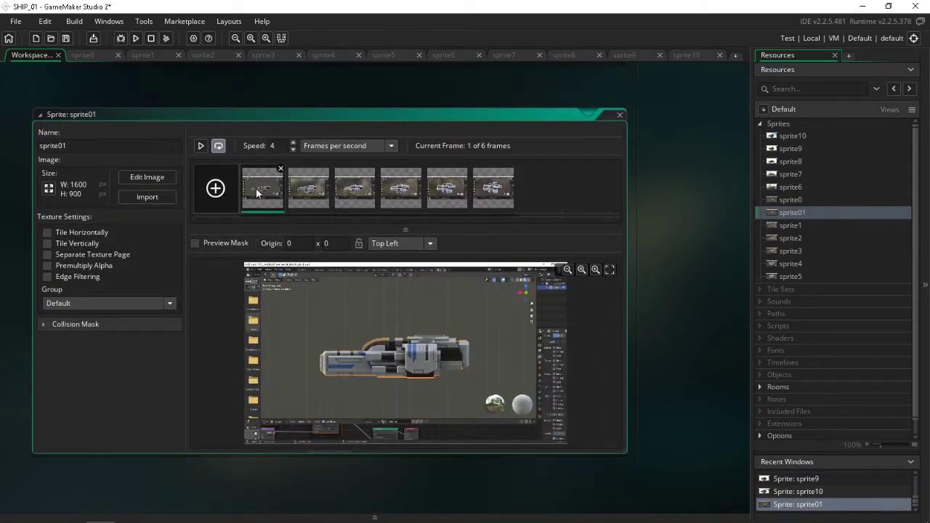
pyautogui.hotkey('ctrl', 'v')
pyautogui.moveTo(326, 202); pyautogui.dragTo(253, 197)
# Copy the frame of sprite7 into sprite01 and place it before the sprite6 frame as the first frame.
pyautogui.doubleClick(789, 174)
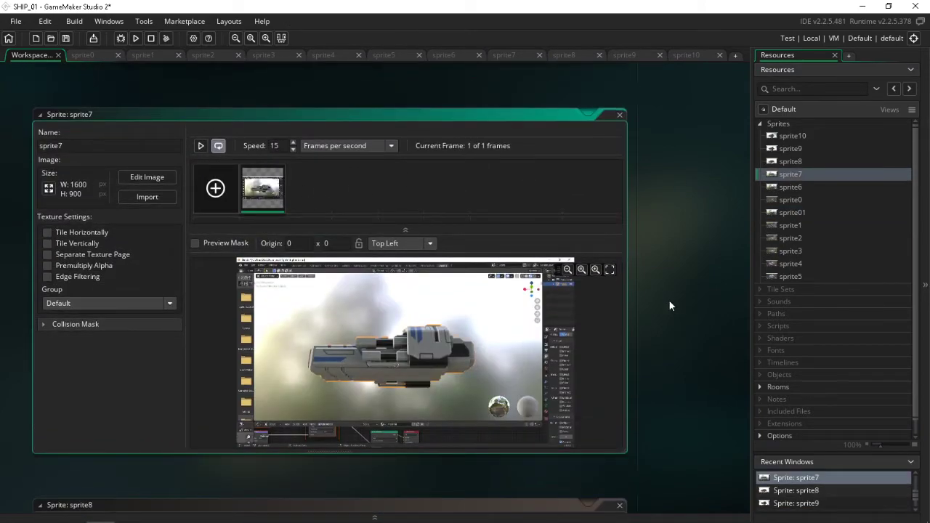
pyautogui.doubleClick(788, 212)
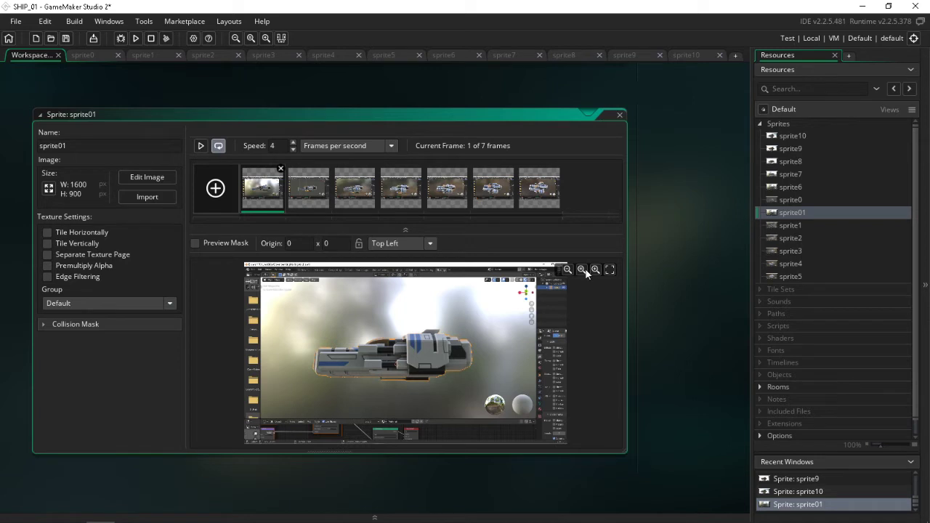
pyautogui.click(915, 6)
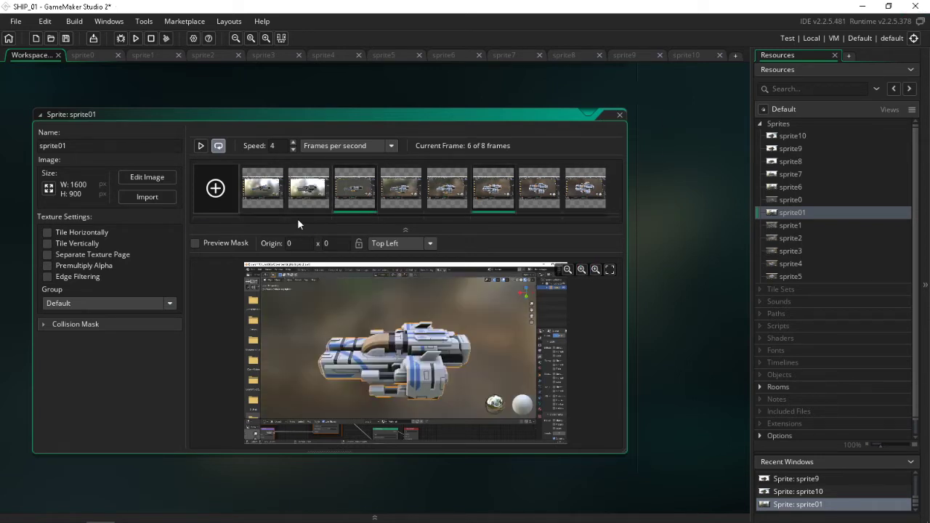
pyautogui.click(303, 194)
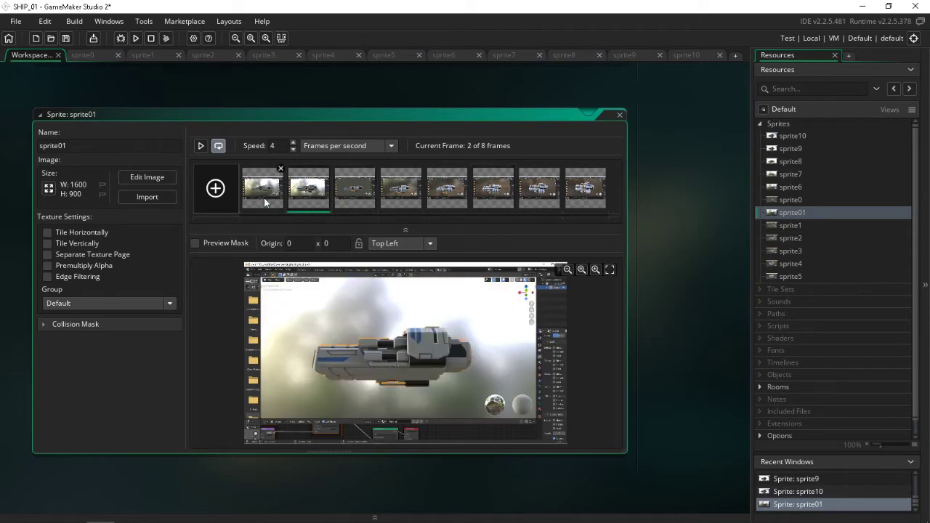
pyautogui.moveTo(306, 198); pyautogui.dragTo(238, 196)
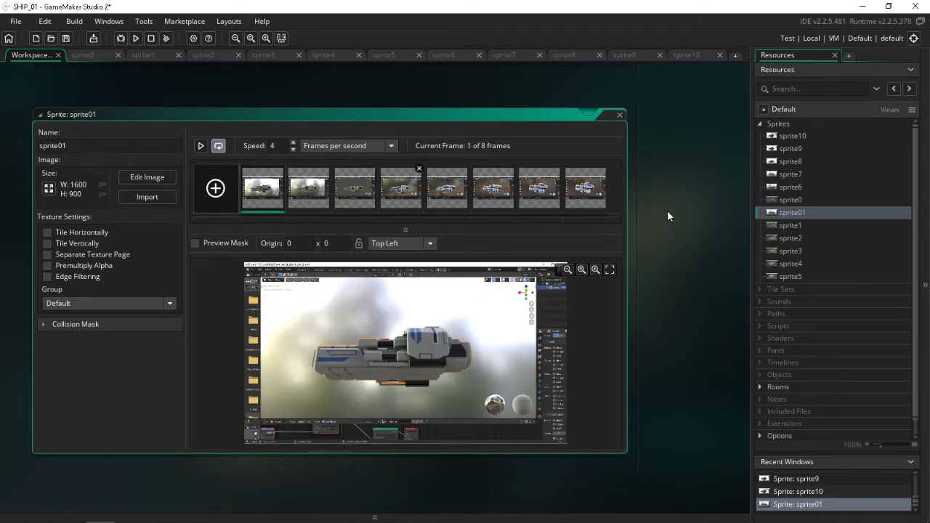
# Copy the frame of sprite8 into sprite01 and move it ahead of the sprite7 frame to the first position.
pyautogui.doubleClick(789, 161)
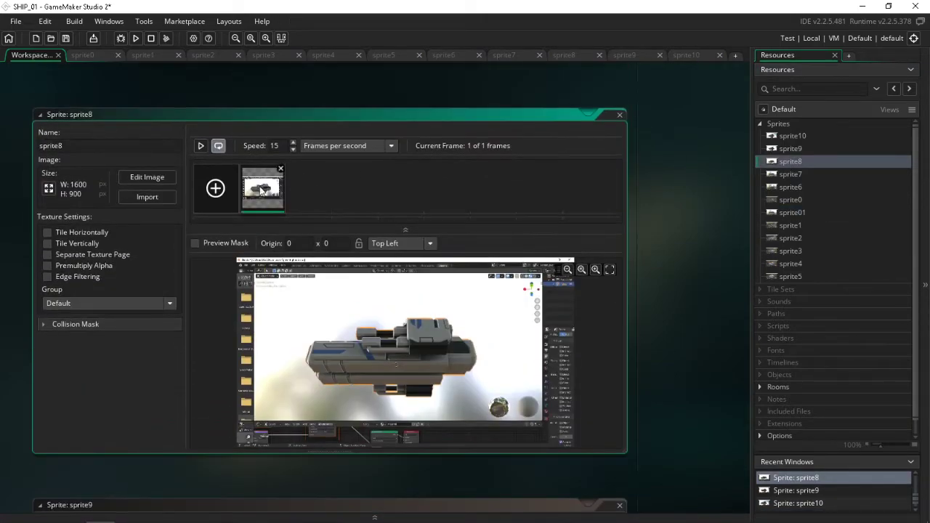
pyautogui.doubleClick(793, 212)
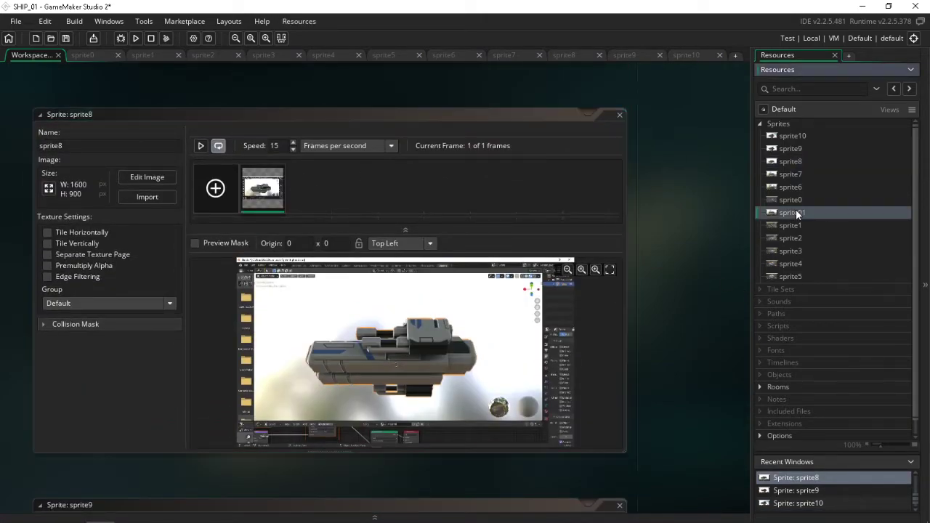
pyautogui.hotkey('ctrl', 'v')
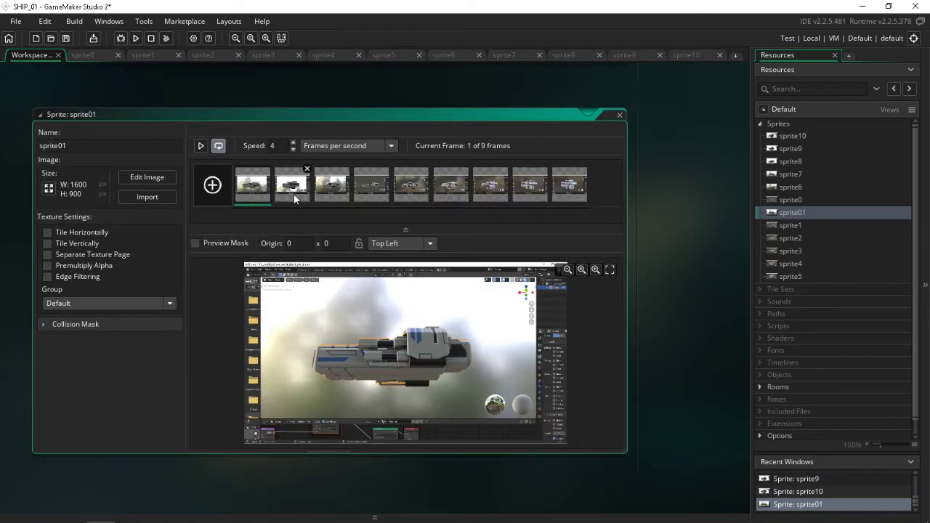
pyautogui.click(298, 192)
pyautogui.moveTo(300, 192); pyautogui.dragTo(247, 190)
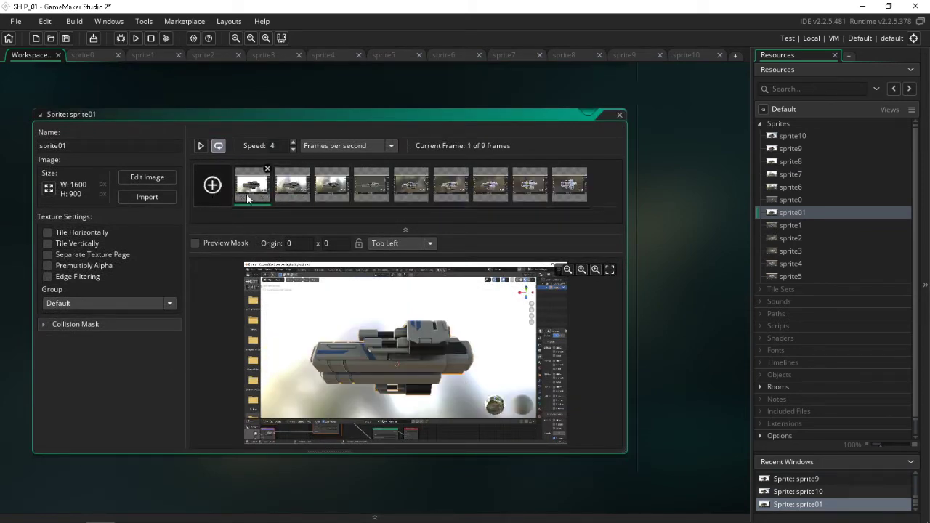
# Copy the frame of sprite9 into sprite01 and move it ahead of the sprite8 frame to the first position.
pyautogui.doubleClick(789, 148)
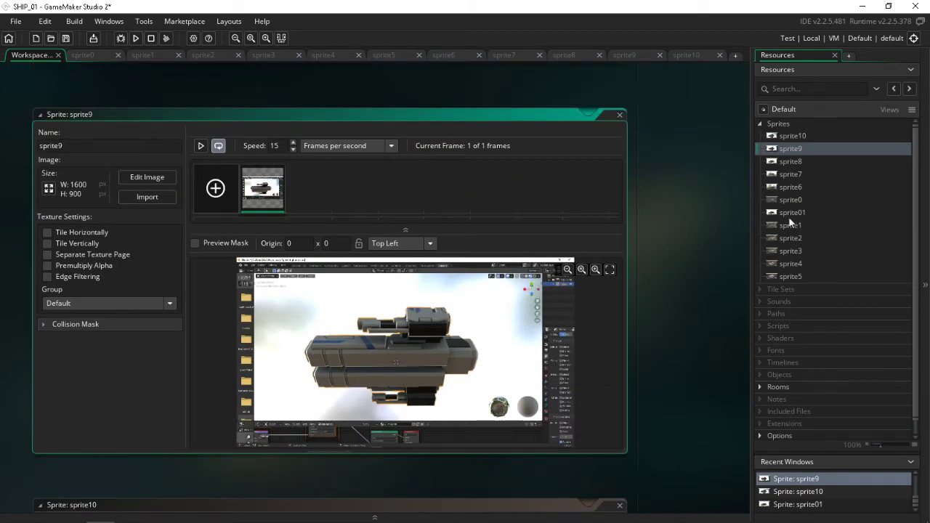
pyautogui.doubleClick(790, 213)
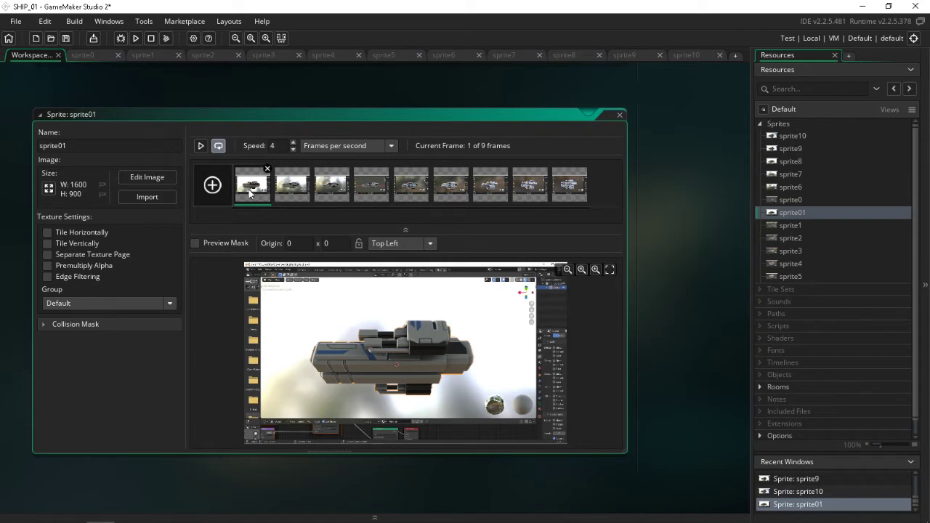
pyautogui.hotkey('ctrl', 'v')
pyautogui.click(304, 188)
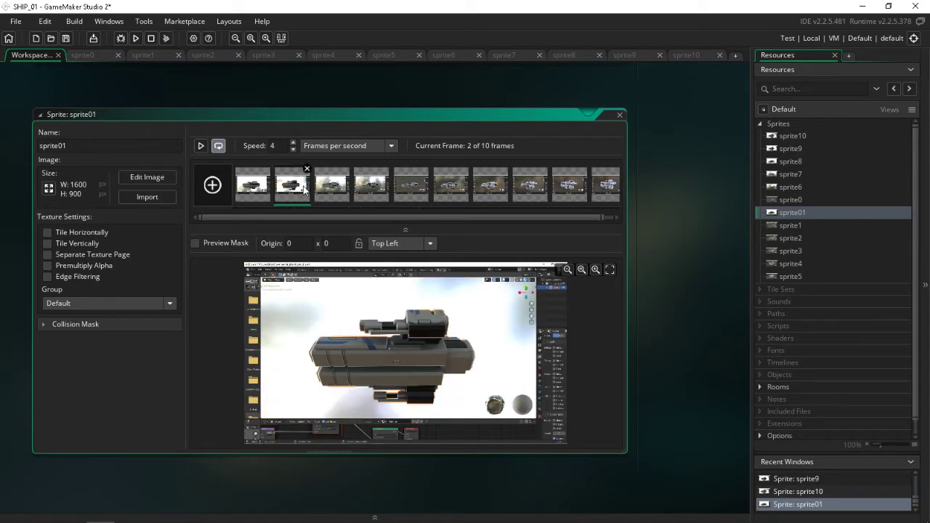
pyautogui.click(251, 184)
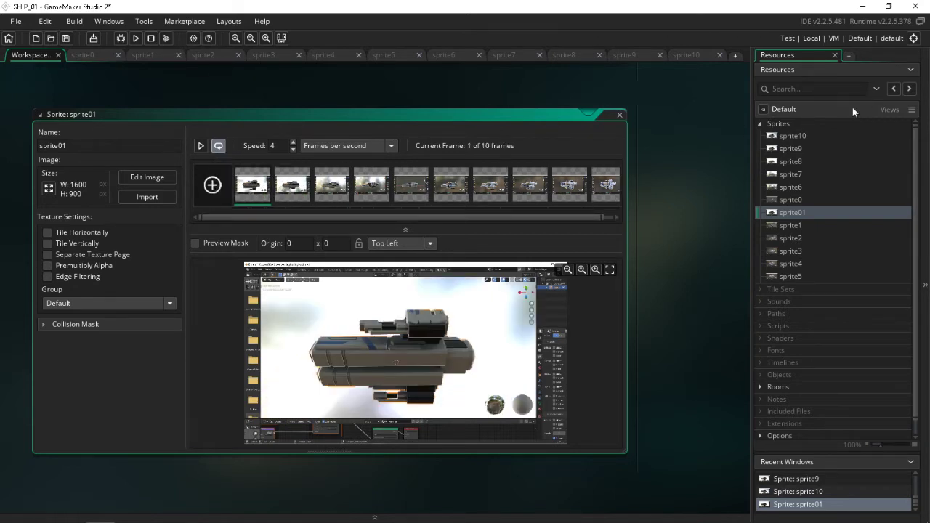
# Copy the frame of sprite10 into sprite01 and move it ahead of the sprite9 frame to the first position.
pyautogui.doubleClick(785, 136)
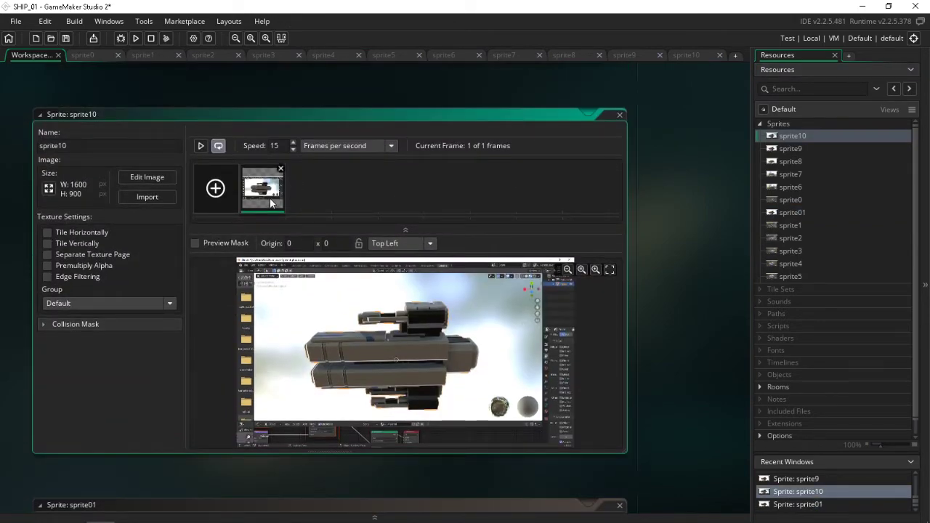
pyautogui.doubleClick(799, 212)
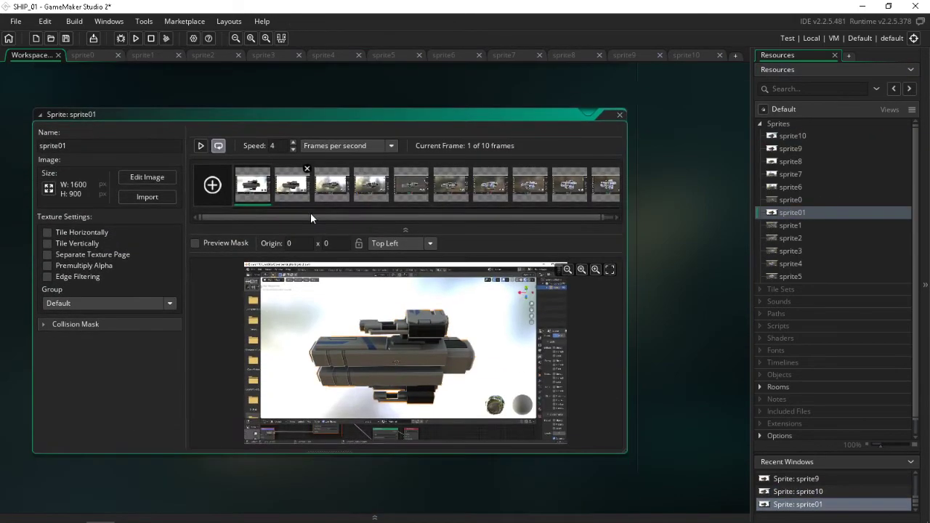
pyautogui.hotkey('ctrl', 'v')
pyautogui.moveTo(289, 195); pyautogui.dragTo(239, 196)
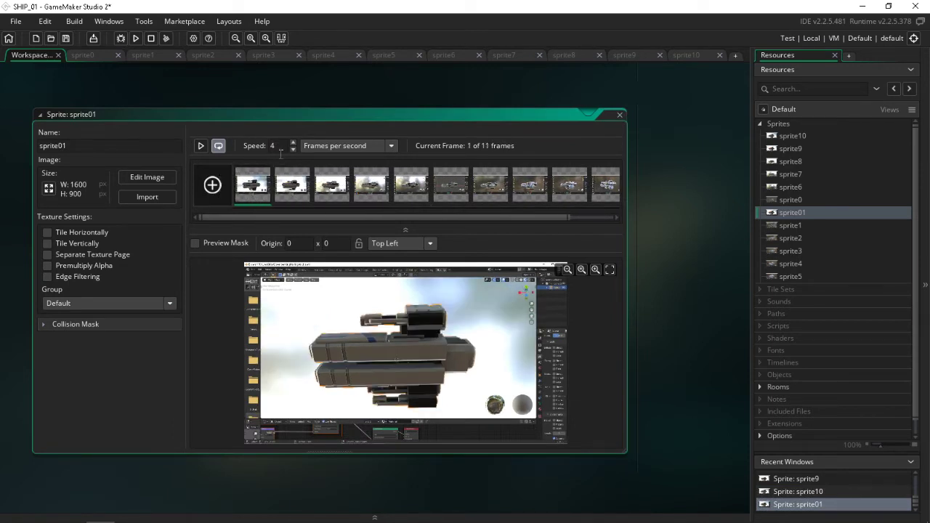
# Copy frames 2 through 10 of sprite01 and paste the copies after frame 11.
pyautogui.click(287, 196)
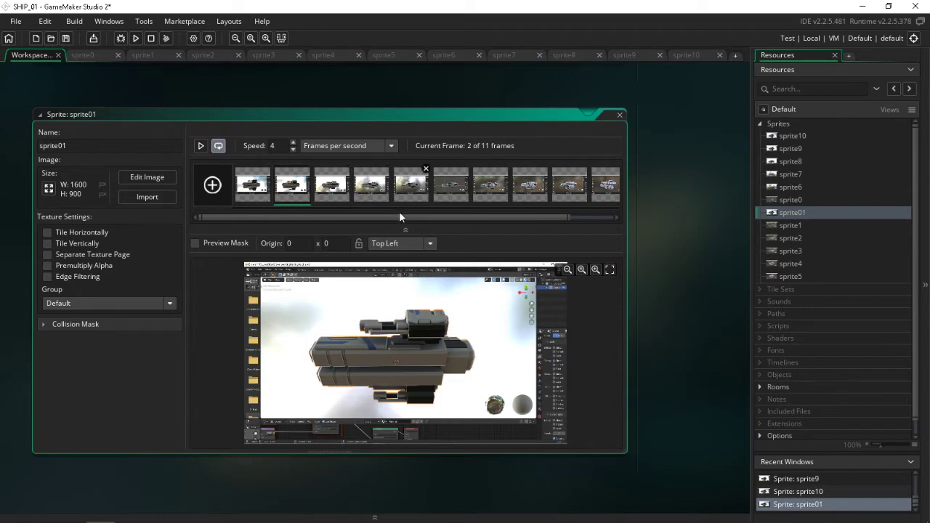
pyautogui.moveTo(397, 218); pyautogui.dragTo(446, 224)
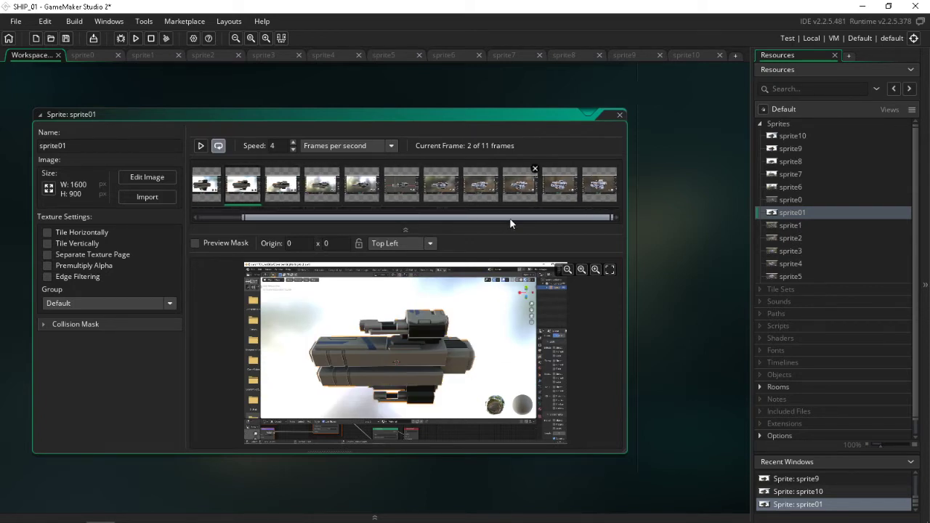
pyautogui.click(596, 182)
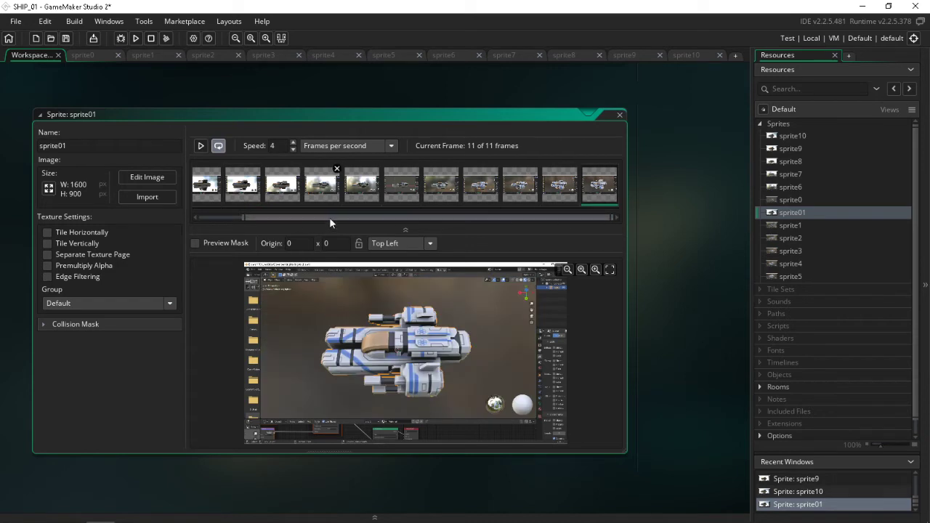
pyautogui.moveTo(329, 217); pyautogui.dragTo(184, 219)
pyautogui.moveTo(355, 218); pyautogui.dragTo(422, 219)
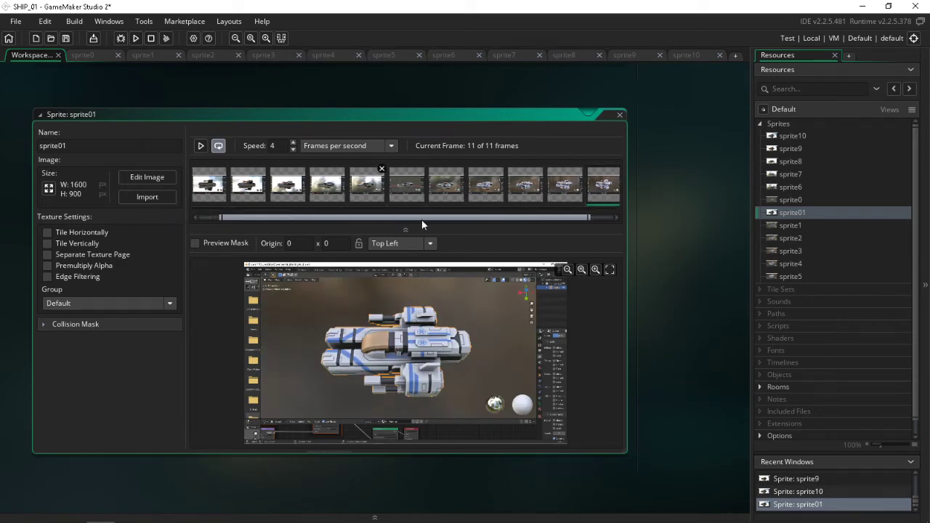
pyautogui.click(561, 185)
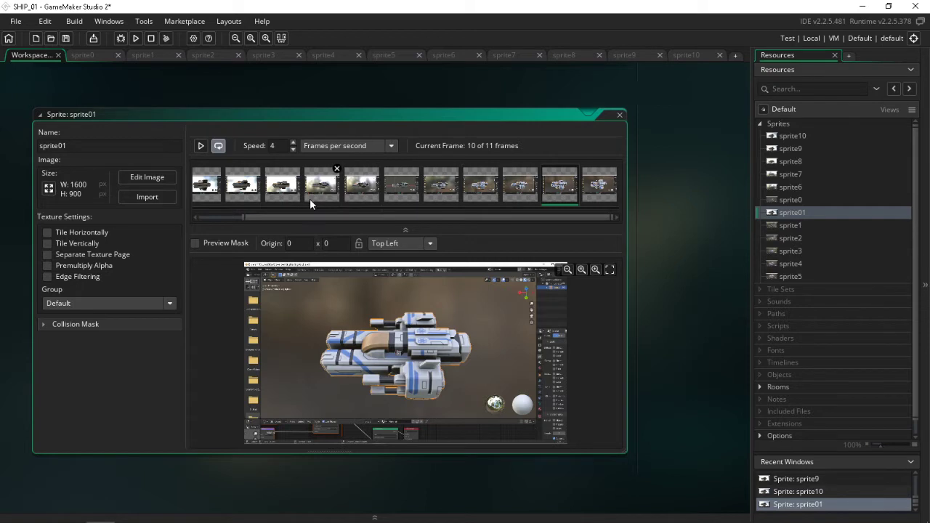
pyautogui.moveTo(309, 215); pyautogui.dragTo(222, 215)
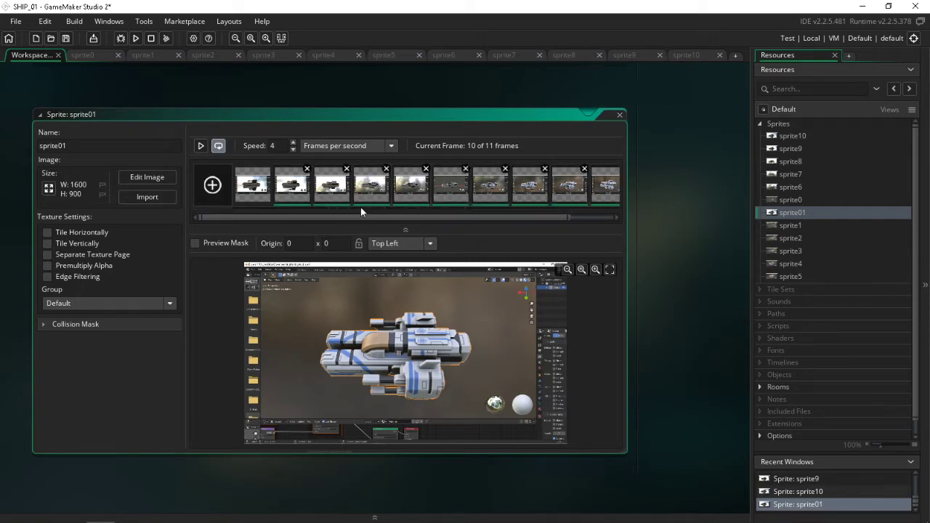
pyautogui.moveTo(355, 218); pyautogui.dragTo(549, 221)
pyautogui.click(597, 185)
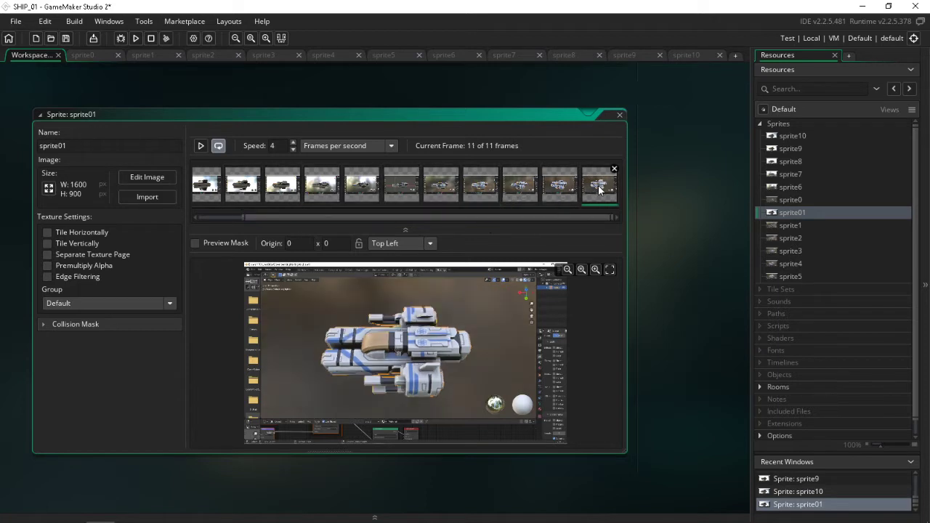
pyautogui.hotkey('ctrl', 'v')
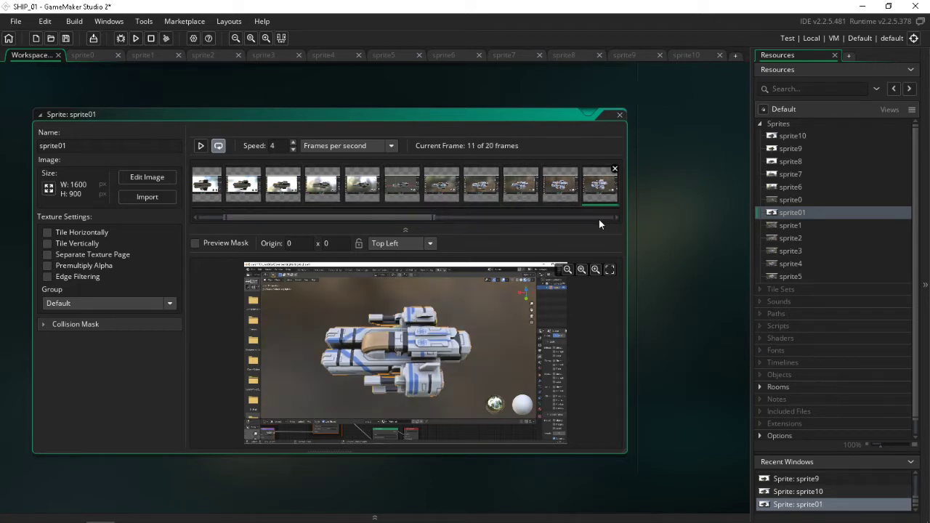
# Reverse the order of the nine pasted frames so the ship tilts back toward its starting pose.
pyautogui.moveTo(358, 217); pyautogui.dragTo(584, 224)
pyautogui.moveTo(604, 194); pyautogui.dragTo(281, 186)
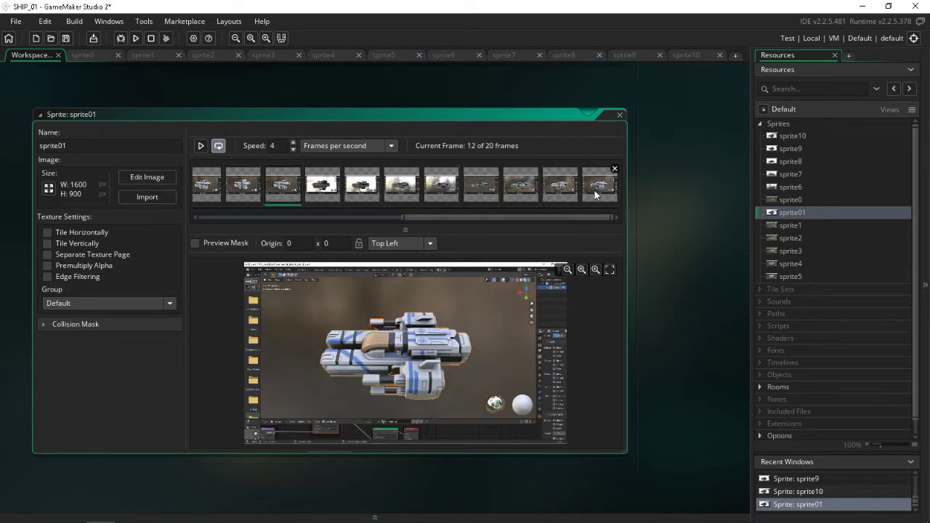
pyautogui.moveTo(594, 191); pyautogui.dragTo(337, 189)
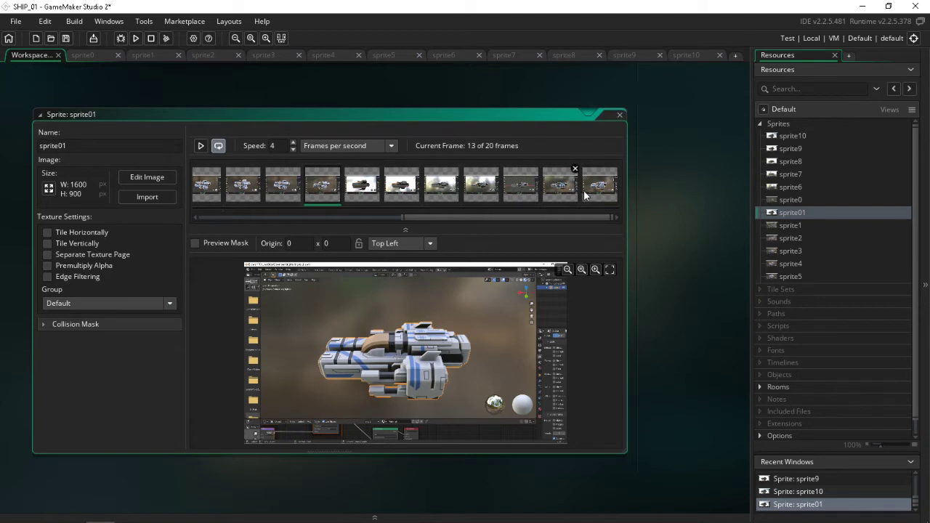
pyautogui.moveTo(599, 190); pyautogui.dragTo(552, 192)
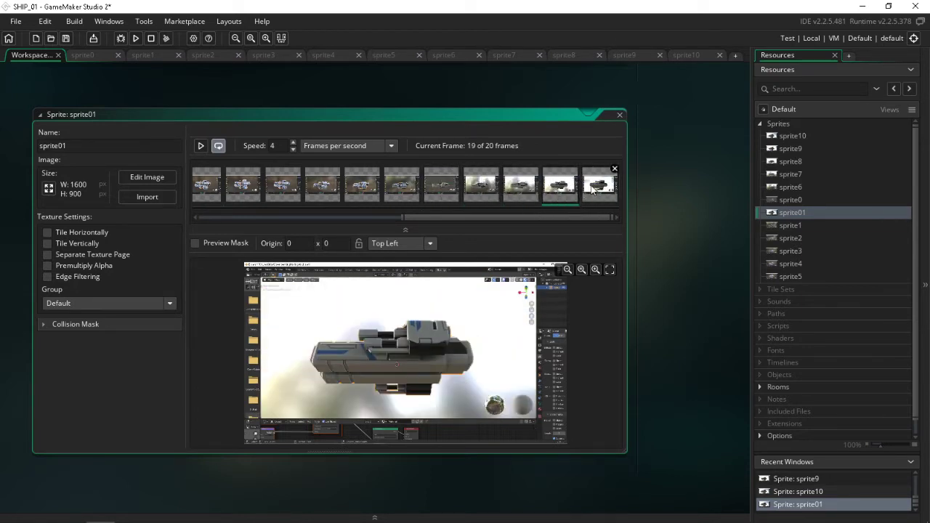
# Play the sprite01 animation, set its speed to 6 frames per second and stop the playback.
pyautogui.click(200, 146)
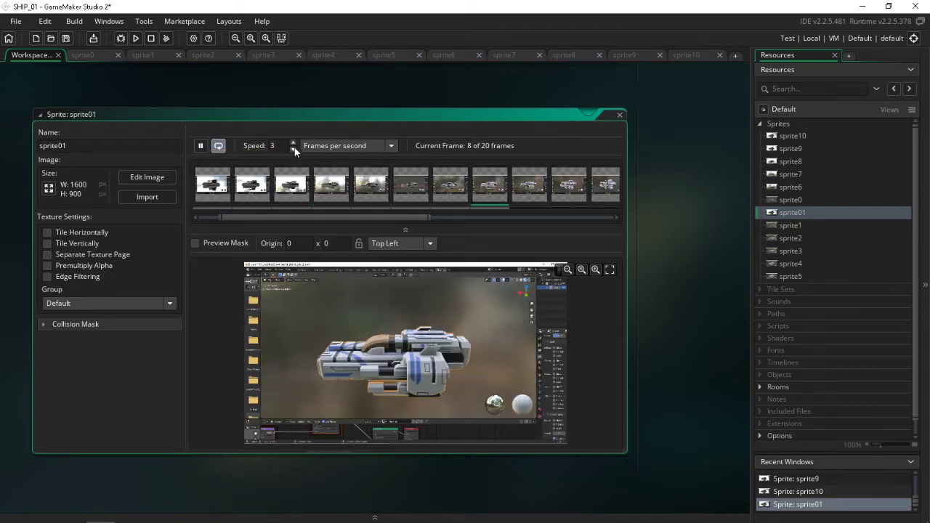
pyautogui.click(294, 142)
pyautogui.click(294, 141)
pyautogui.click(294, 141)
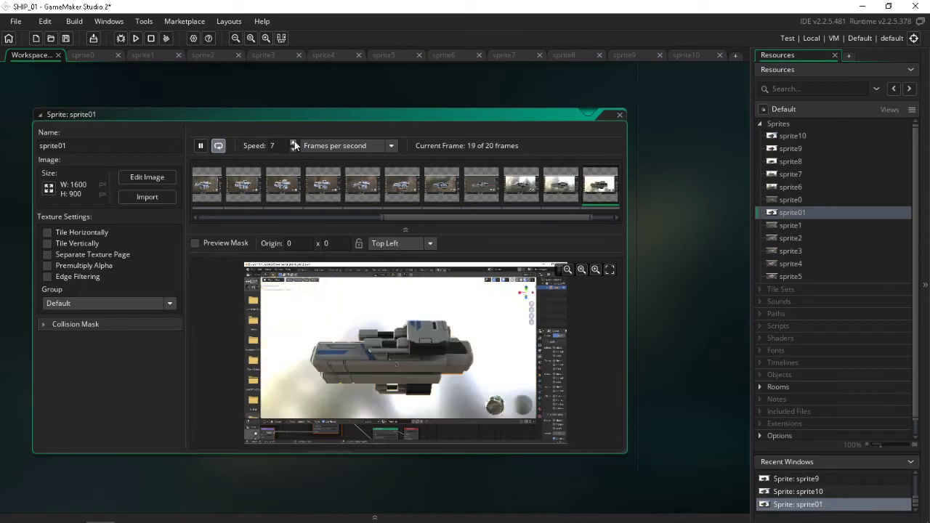
pyautogui.click(294, 141)
pyautogui.click(293, 149)
pyautogui.click(293, 149)
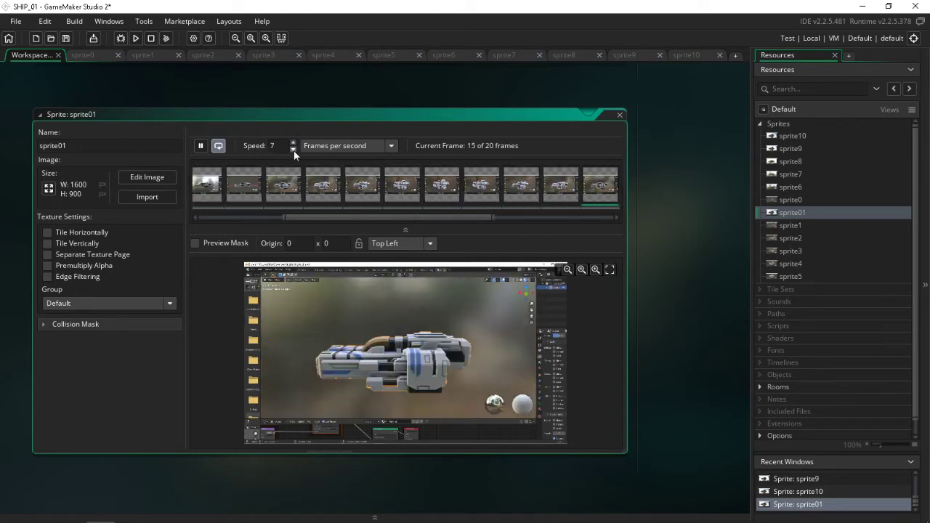
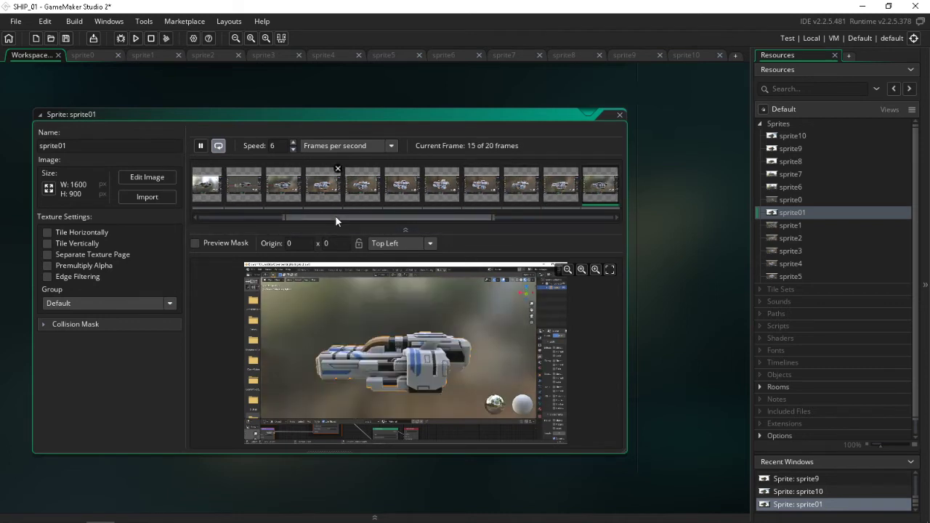
pyautogui.click(200, 151)
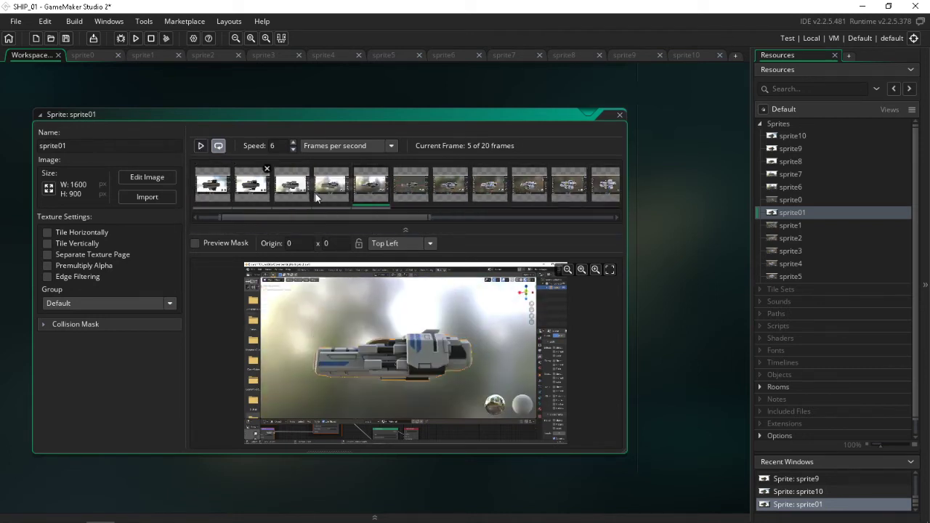
# Examine frames 1 through 8 of sprite01 one after another to check the tilt sequence.
pyautogui.moveTo(333, 217); pyautogui.dragTo(236, 218)
pyautogui.click(252, 185)
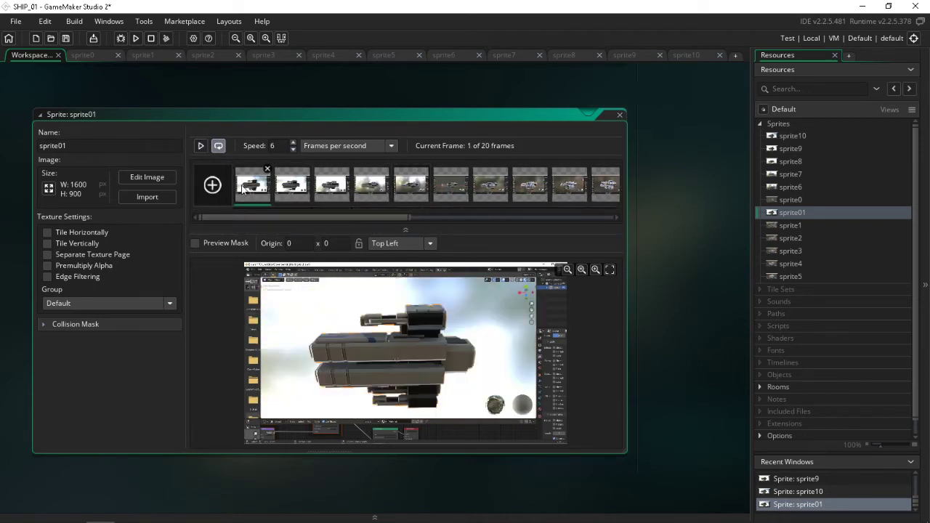
pyautogui.click(292, 185)
pyautogui.click(339, 187)
pyautogui.click(371, 186)
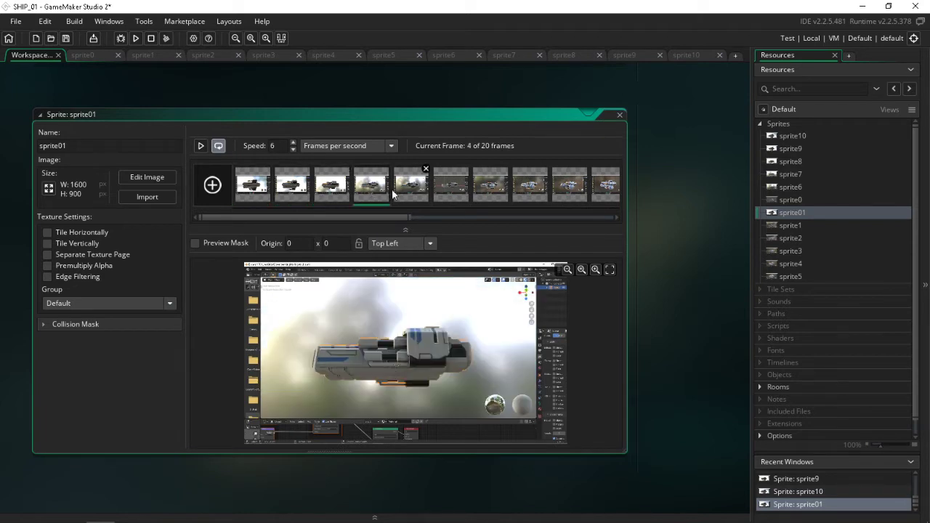
pyautogui.click(407, 190)
pyautogui.moveTo(387, 219); pyautogui.dragTo(421, 218)
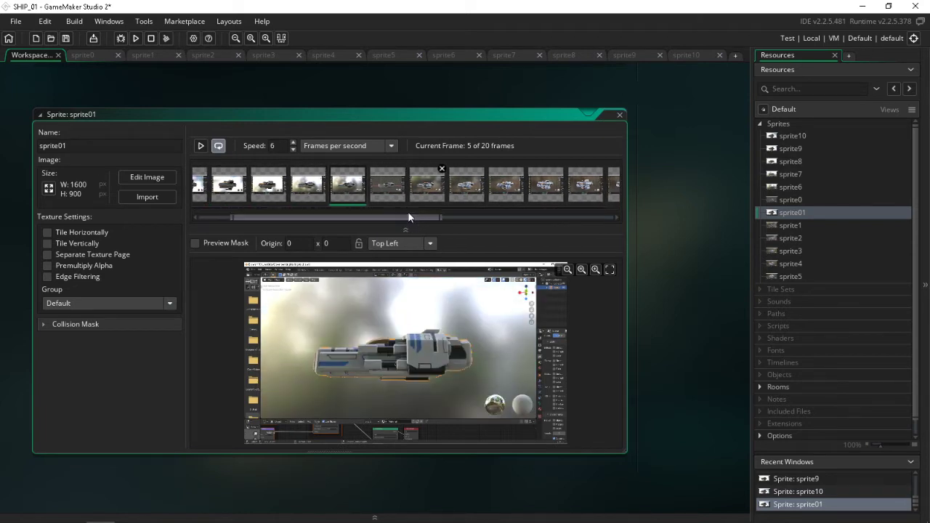
pyautogui.click(380, 194)
pyautogui.click(426, 193)
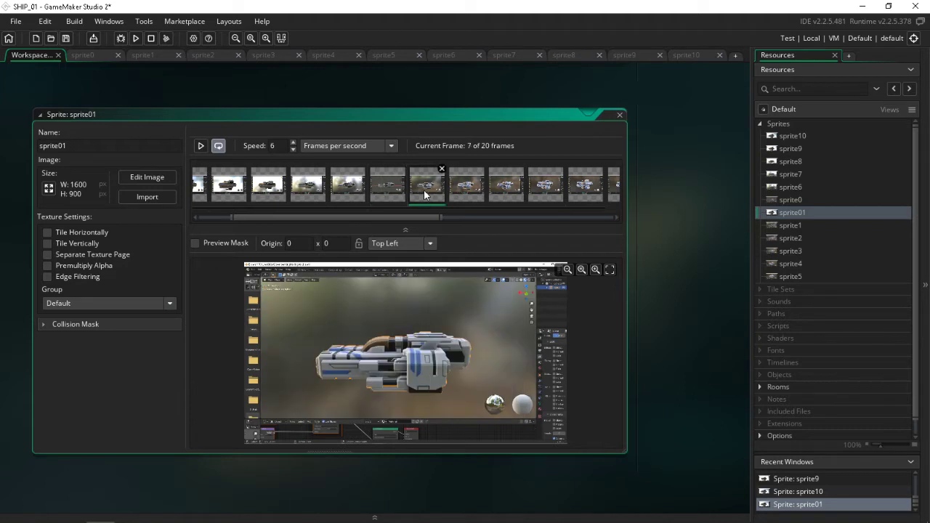
pyautogui.click(463, 192)
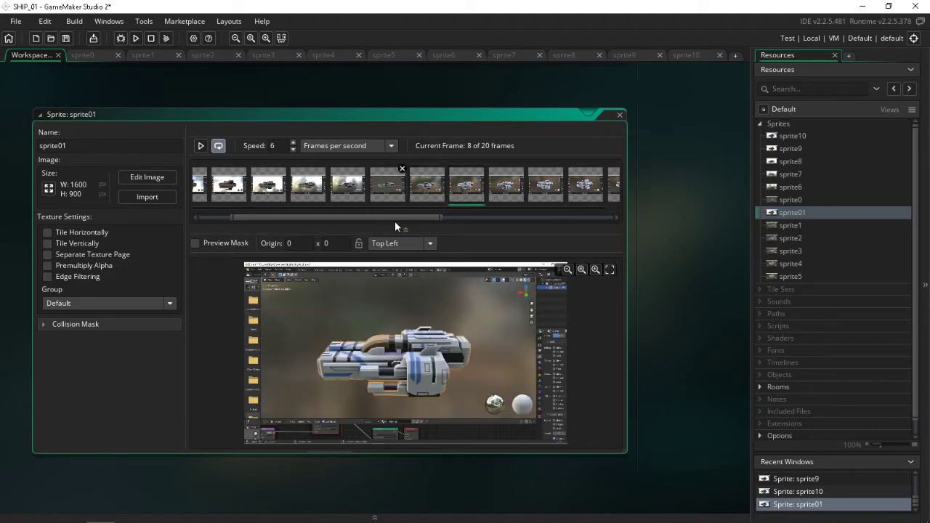
# Compare frames 9 through 12 of sprite01 around the point where the tilt reverses.
pyautogui.moveTo(396, 217); pyautogui.dragTo(501, 217)
pyautogui.click(283, 192)
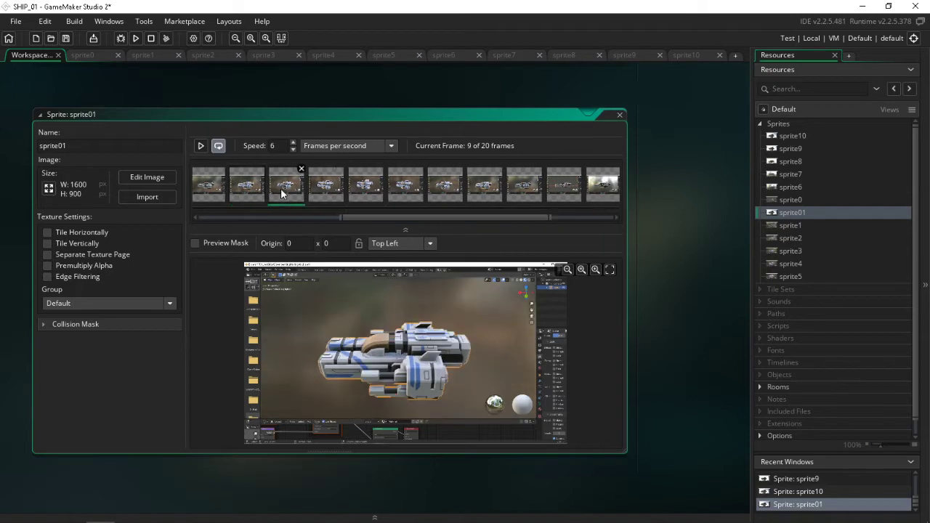
pyautogui.click(334, 190)
pyautogui.click(361, 190)
pyautogui.click(399, 188)
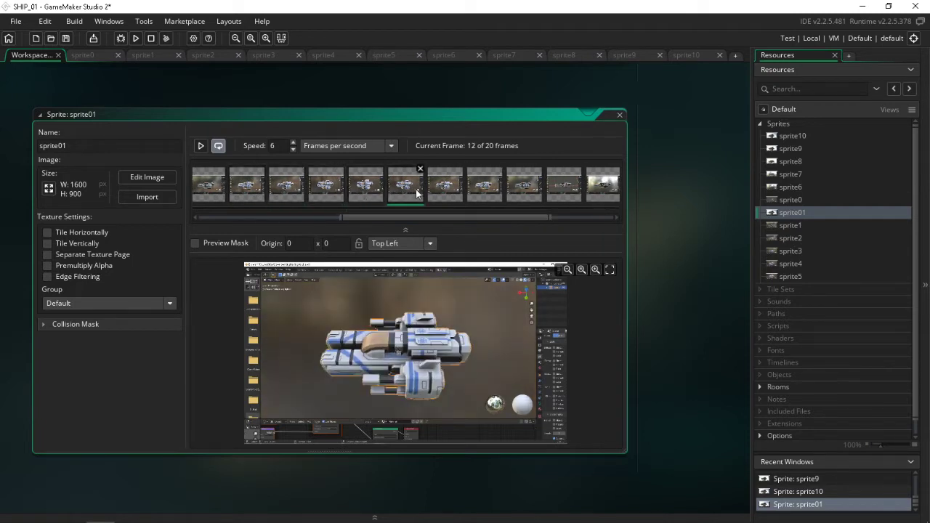
pyautogui.click(364, 188)
pyautogui.click(329, 189)
pyautogui.click(367, 191)
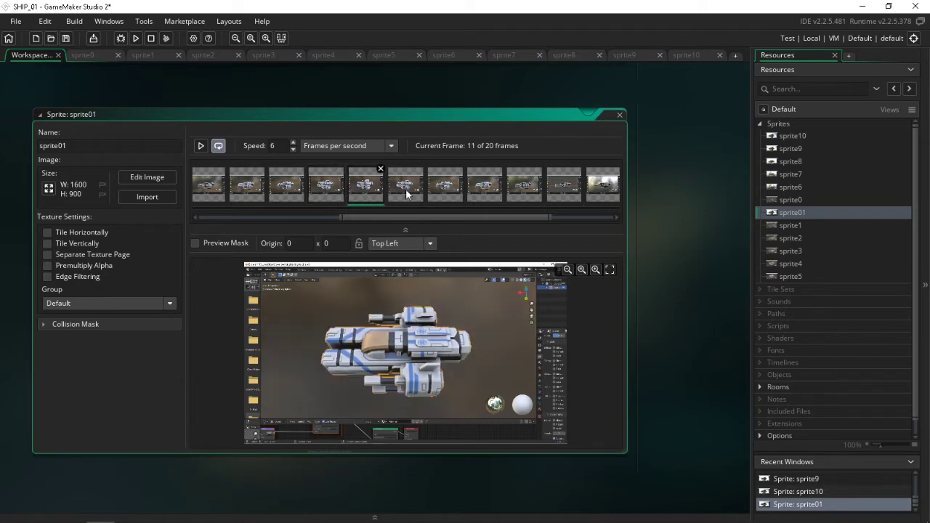
# Delete frames 12 through 20 from sprite01.
pyautogui.click(418, 191)
pyautogui.moveTo(409, 216); pyautogui.dragTo(544, 220)
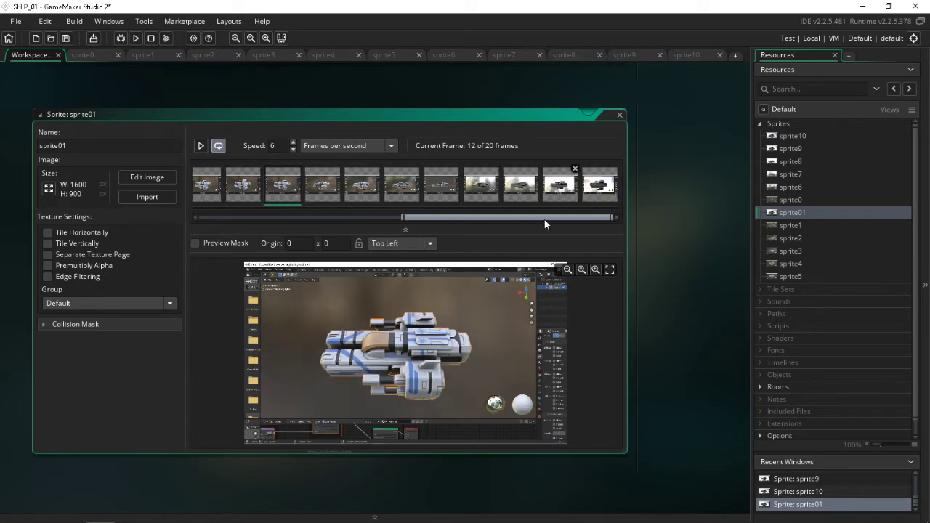
pyautogui.keyDown('shift'); pyautogui.click(612, 194); pyautogui.keyUp('shift')
pyautogui.press('Delete')
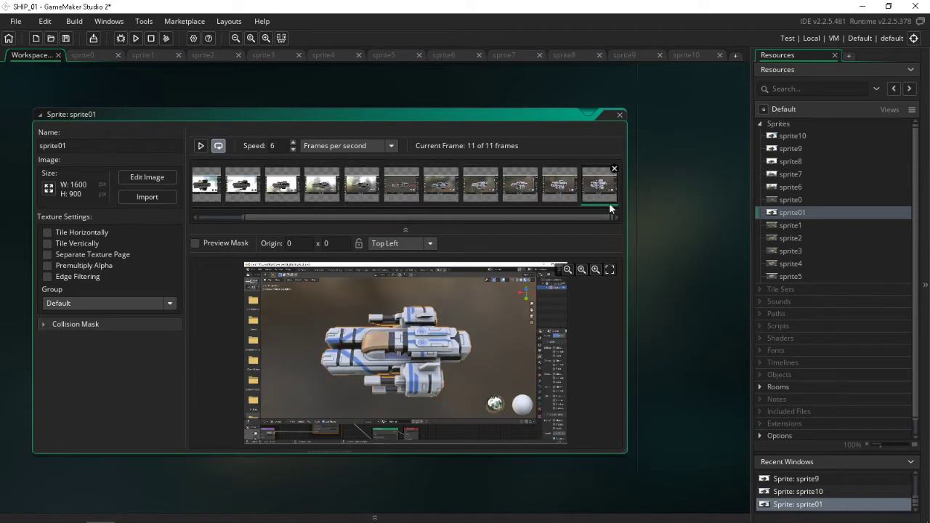
# Play back the sprite01 animation and inspect the ship's outline and background up close in frames 2 and 1.
pyautogui.click(199, 147)
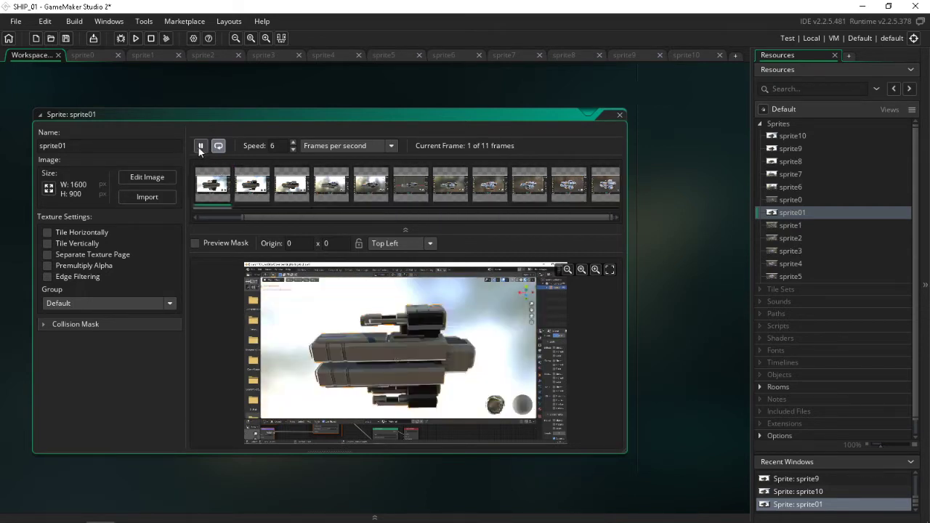
pyautogui.click(200, 148)
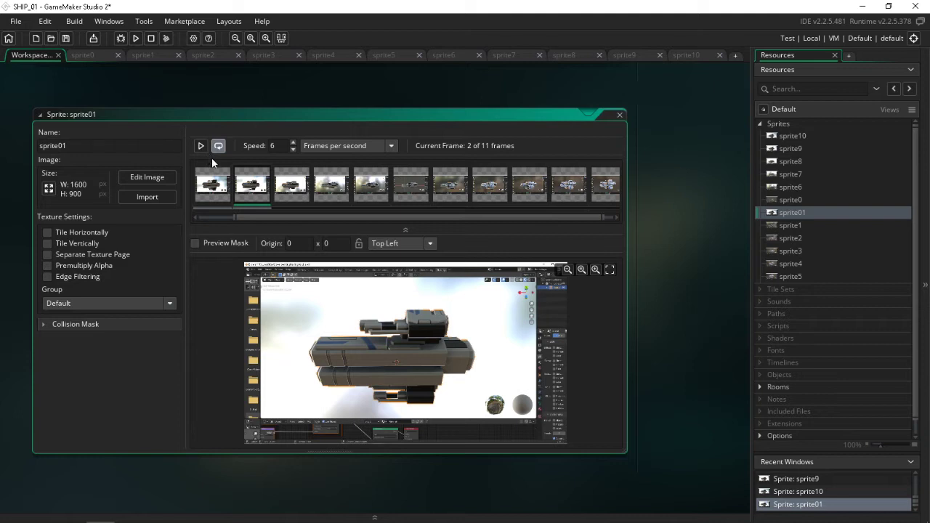
pyautogui.moveTo(213, 168)
pyautogui.scroll(5, 337, 323)
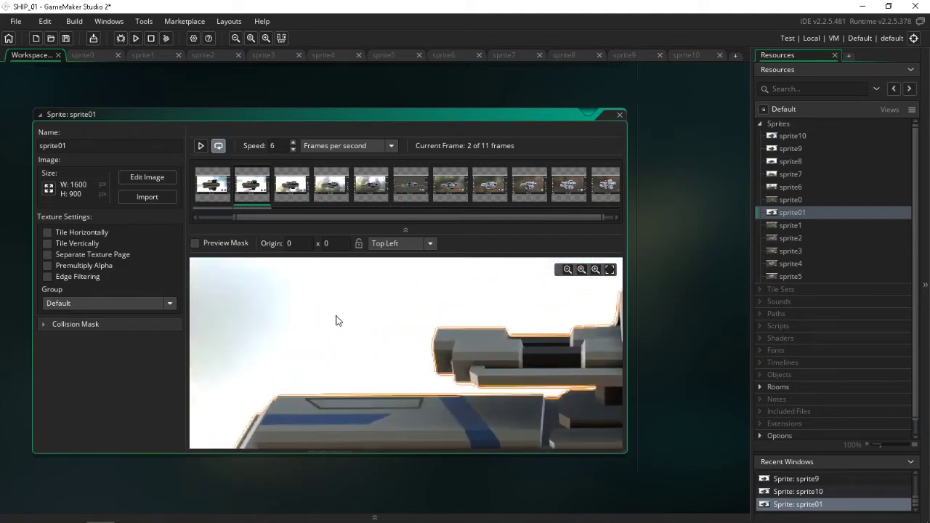
pyautogui.scroll(6, 435, 315)
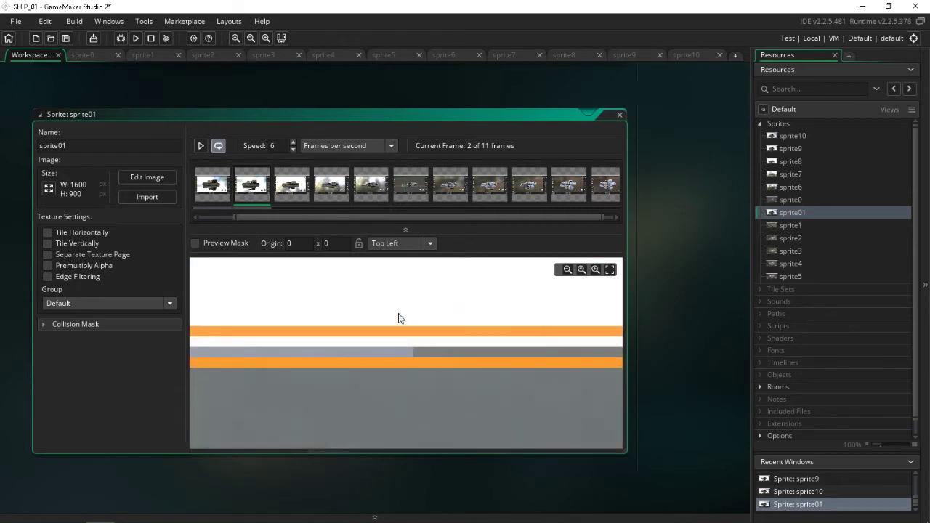
pyautogui.scroll(-3, 398, 317)
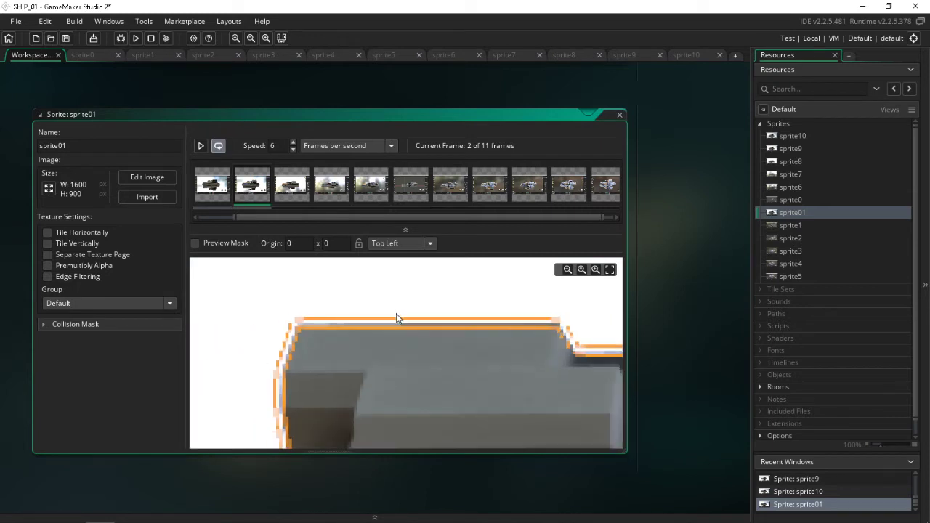
pyautogui.scroll(-4, 366, 315)
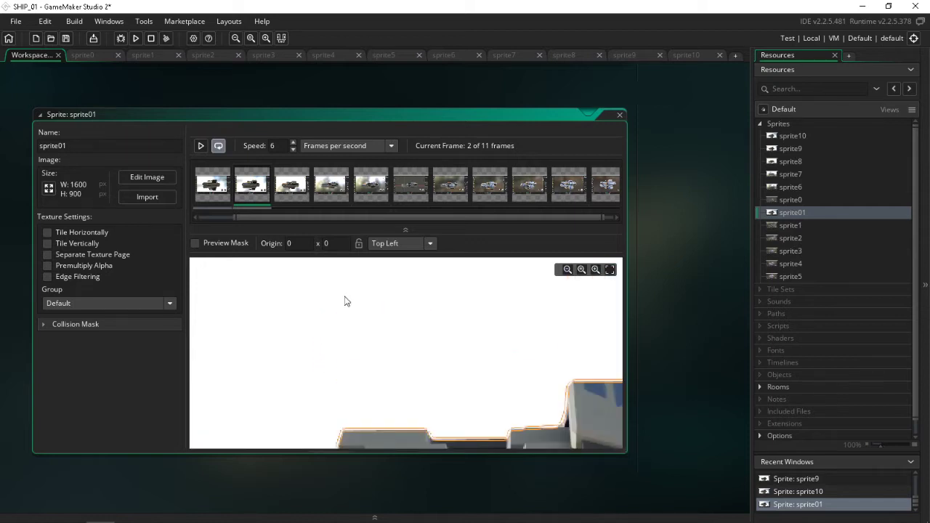
pyautogui.click(218, 190)
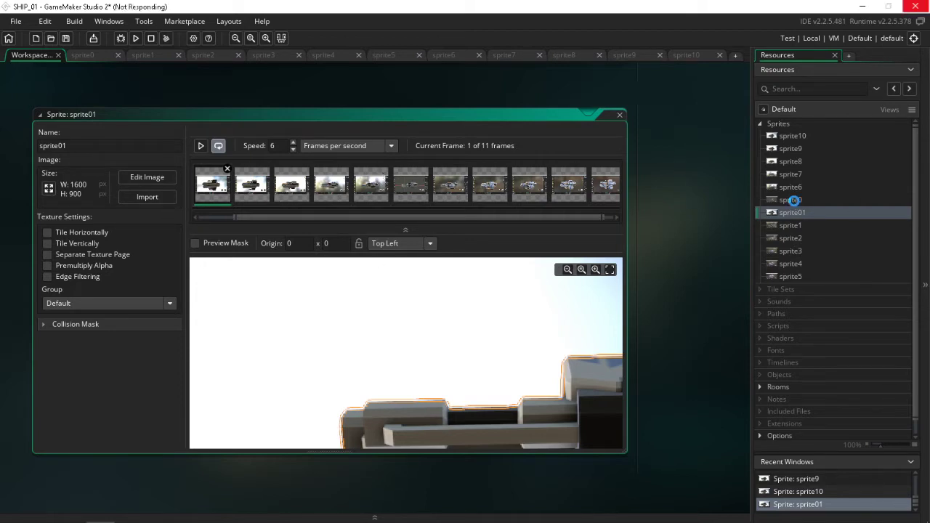
pyautogui.moveTo(630, 521)
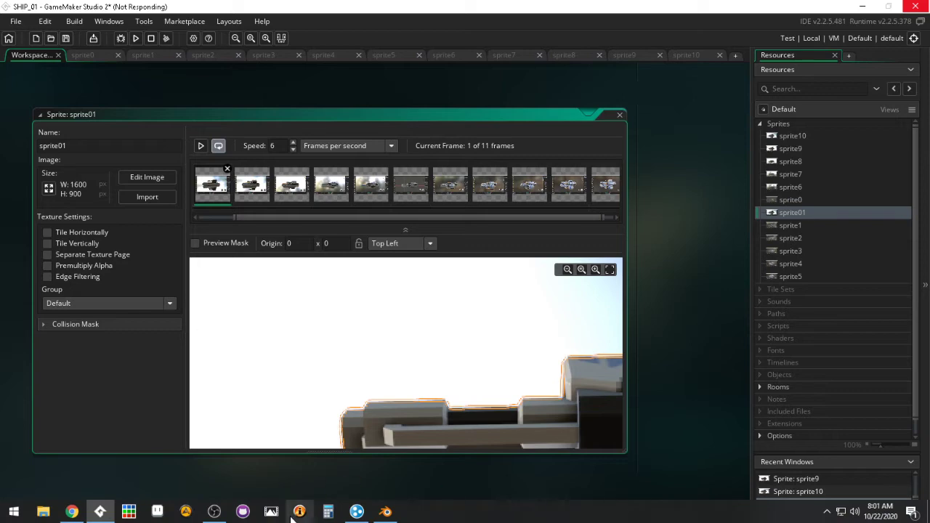
pyautogui.click(218, 513)
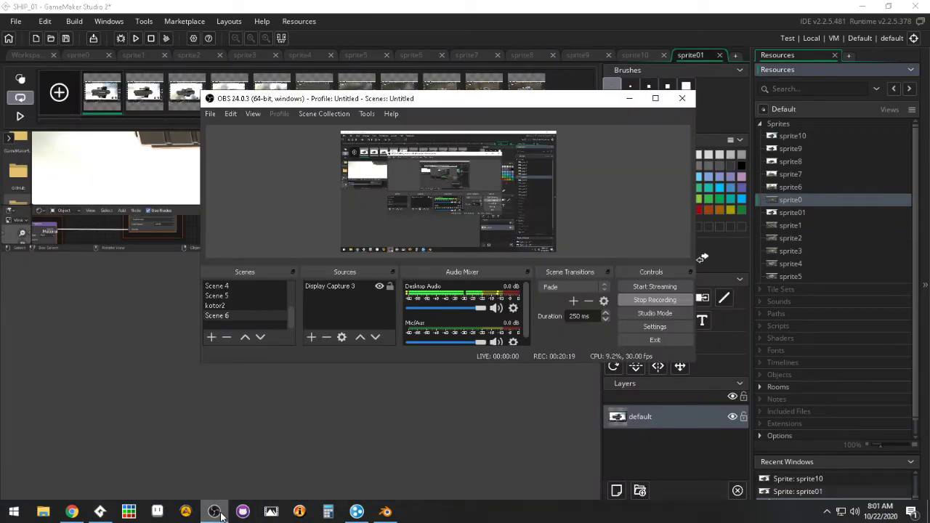
# Review the ship's tilt across all 11 frames of sprite01, cycling through the whole sequence.
pyautogui.click(222, 516)
pyautogui.scroll(4, 294, 369)
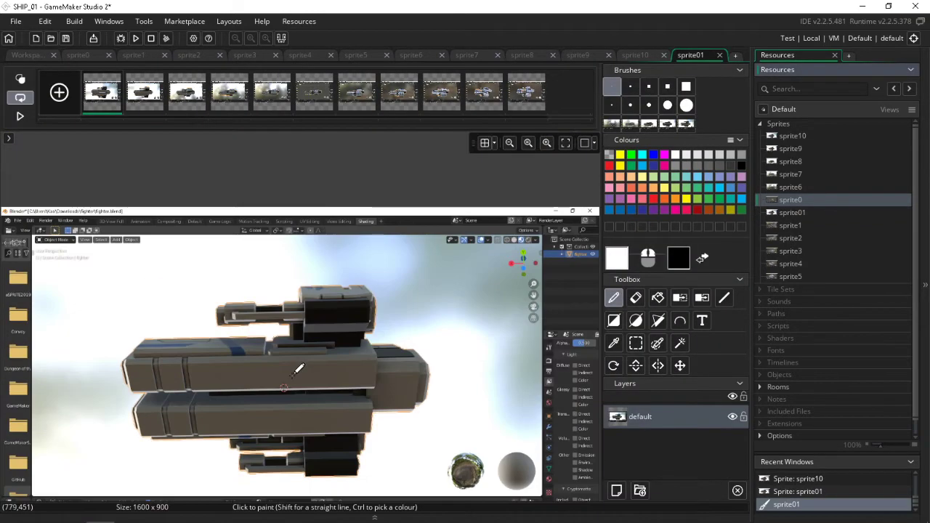
pyautogui.scroll(-2, 297, 371)
pyautogui.keyDown('ctrl'); pyautogui.scroll(-3, 191, 460); pyautogui.keyUp('ctrl')
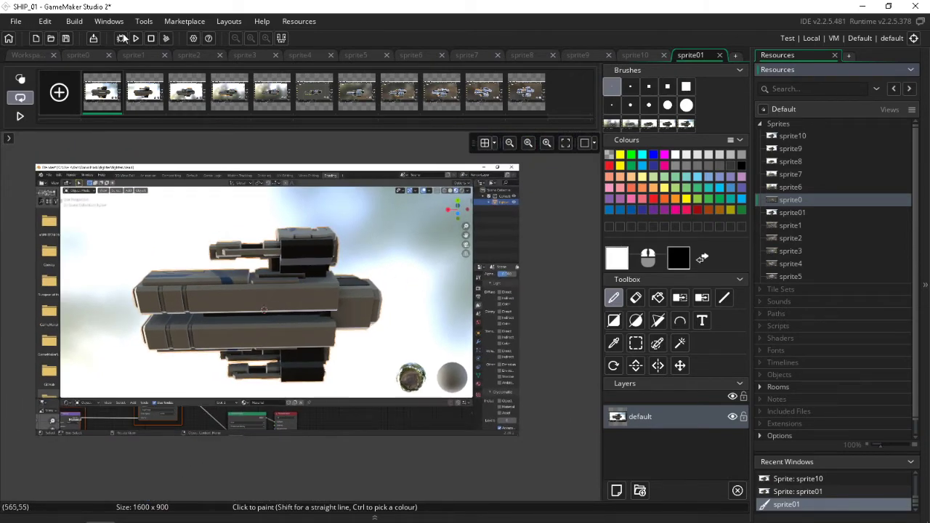
pyautogui.click(145, 91)
pyautogui.click(230, 91)
pyautogui.press('Right')
pyautogui.press('Right')
pyautogui.press('Right')
pyautogui.press('Right')
pyautogui.press('Right')
pyautogui.press('Right')
pyautogui.press('Right')
pyautogui.press('Right')
pyautogui.press('Right')
pyautogui.press('Right')
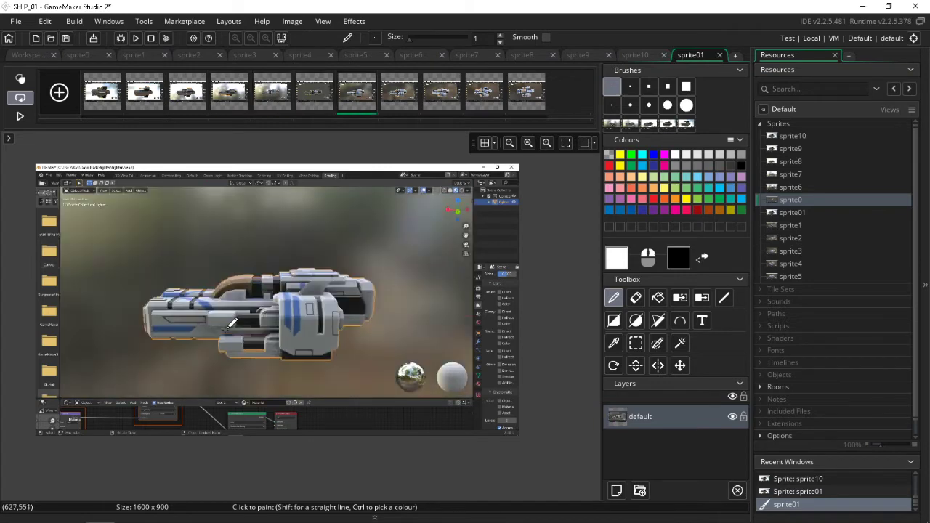
pyautogui.press('Right')
pyautogui.press('Right')
pyautogui.press('Right')
pyautogui.press('Right')
pyautogui.press('Right')
pyautogui.press('Right')
pyautogui.press('Right')
pyautogui.press('Right')
pyautogui.press('Right')
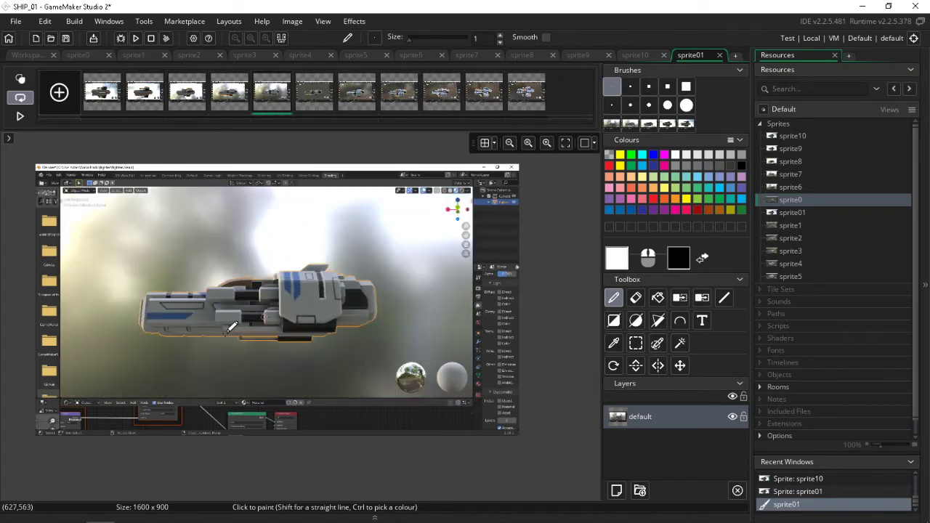
pyautogui.press('Left')
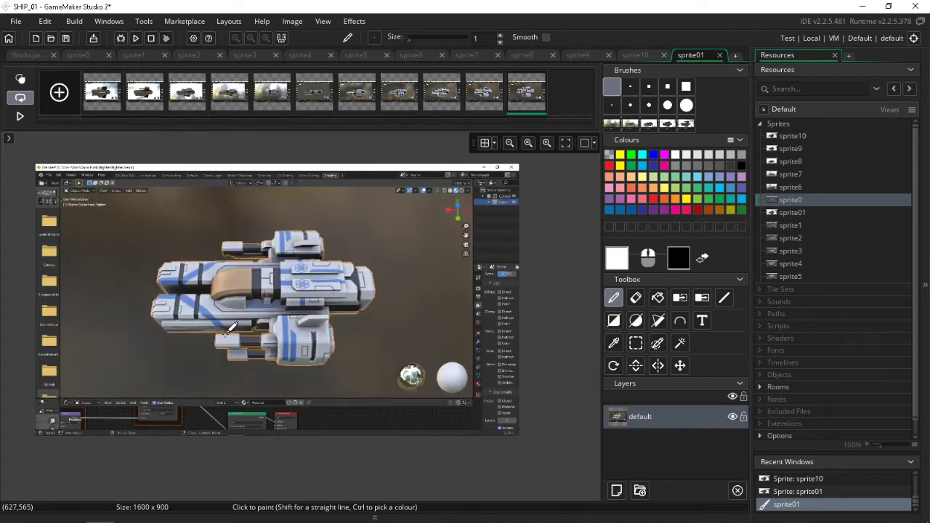
# Erase the screenshot areas on all four sides of the ship in frame 11 of sprite01 with rectangular selections.
pyautogui.click(635, 343)
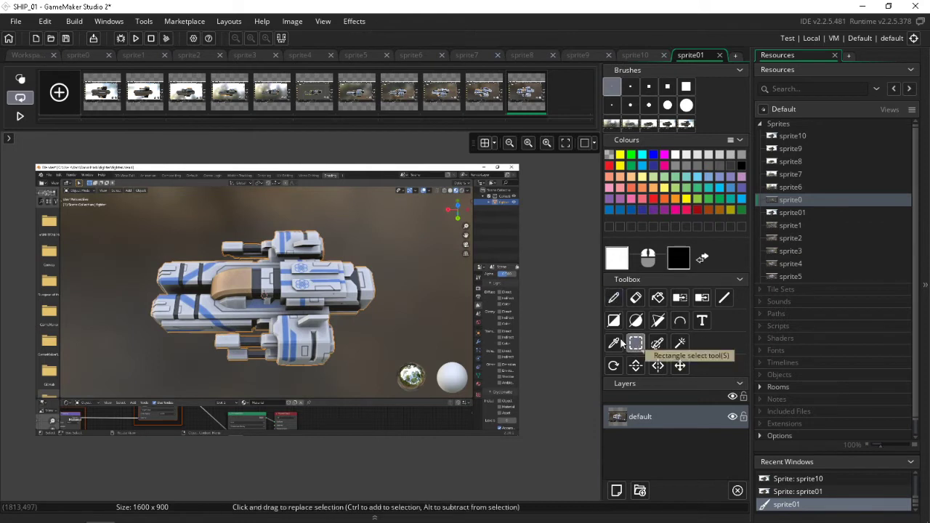
pyautogui.moveTo(550, 464); pyautogui.dragTo(390, 141)
pyautogui.press('Delete')
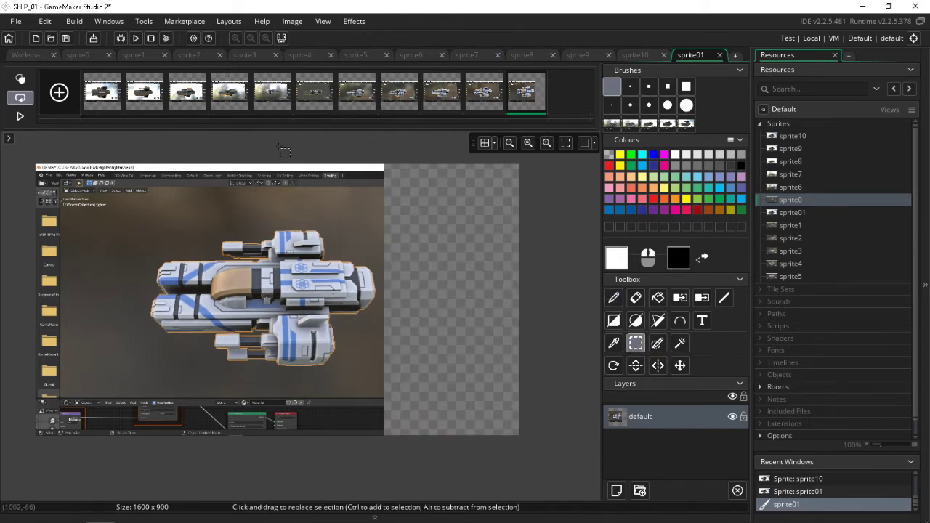
pyautogui.moveTo(14, 156); pyautogui.dragTo(145, 468)
pyautogui.press('Delete')
pyautogui.moveTo(87, 478); pyautogui.dragTo(449, 372)
pyautogui.press('Delete')
pyautogui.moveTo(103, 134); pyautogui.dragTo(434, 227)
pyautogui.press('Delete')
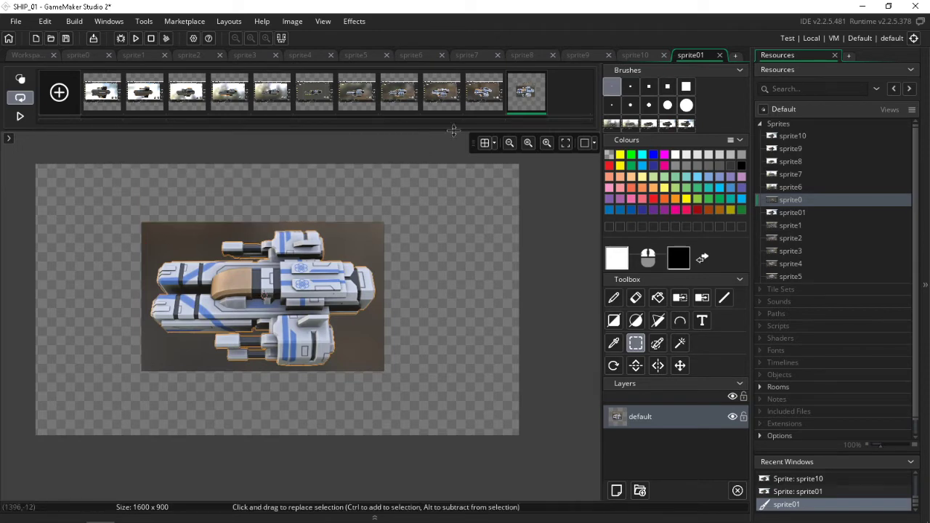
# Erase the surrounding screenshot areas above, below, left and right of the ship in frame 10 of sprite01.
pyautogui.click(485, 104)
pyautogui.moveTo(11, 147); pyautogui.dragTo(563, 241)
pyautogui.press('Delete')
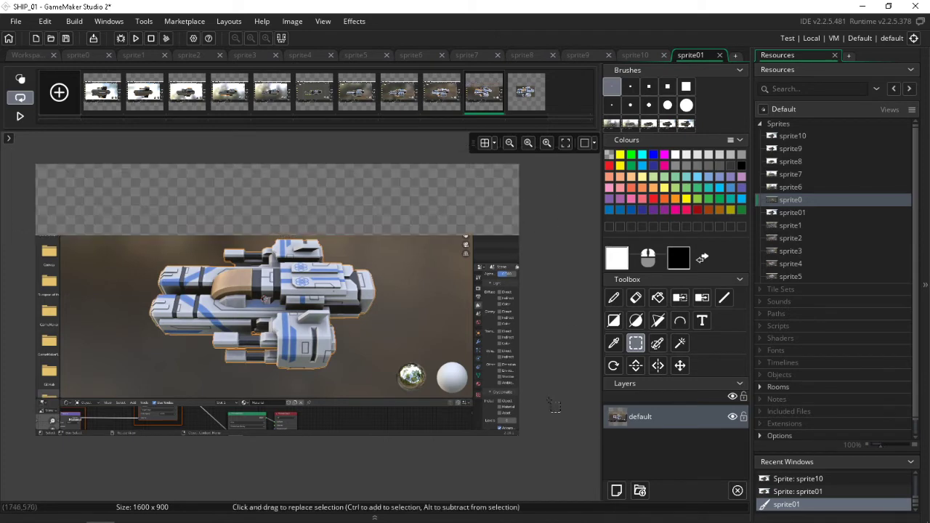
pyautogui.moveTo(544, 472); pyautogui.dragTo(3, 381)
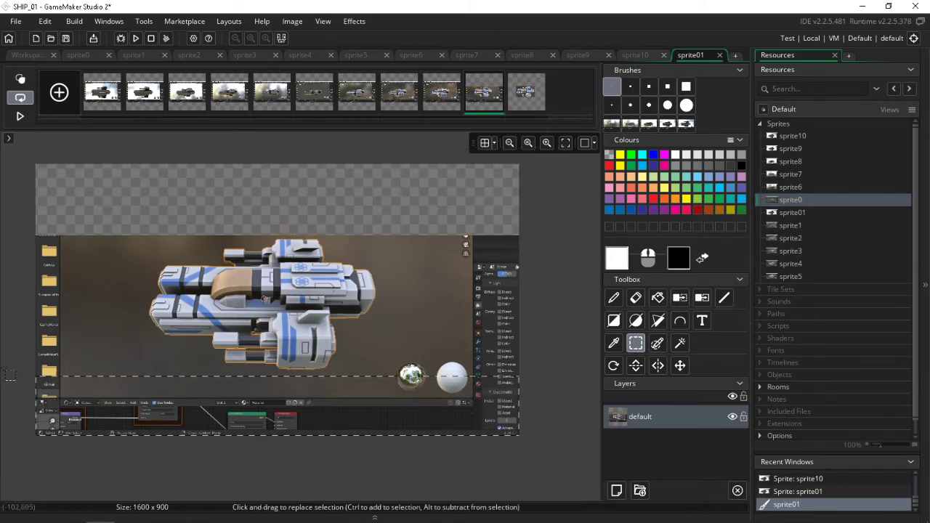
pyautogui.press('Delete')
pyautogui.moveTo(2, 226); pyautogui.dragTo(149, 435)
pyautogui.press('Delete')
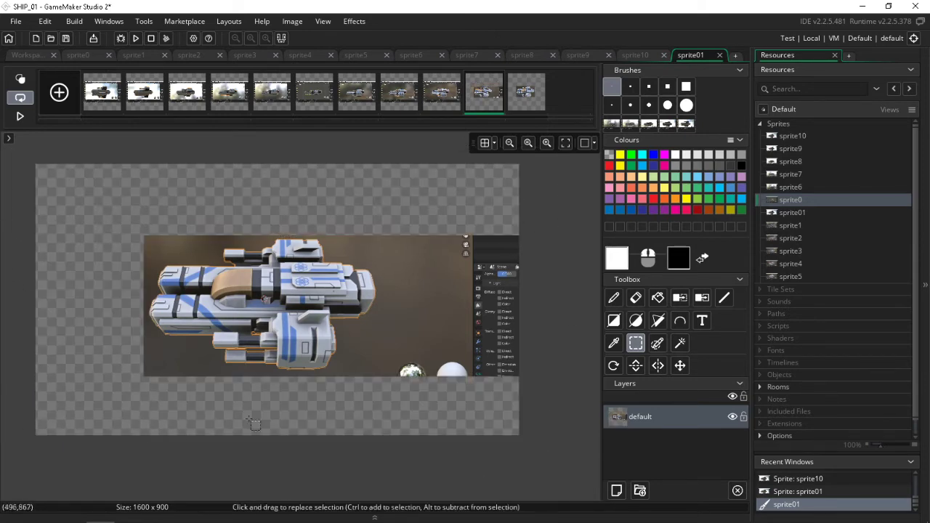
pyautogui.moveTo(550, 210); pyautogui.dragTo(387, 434)
pyautogui.press('Delete')
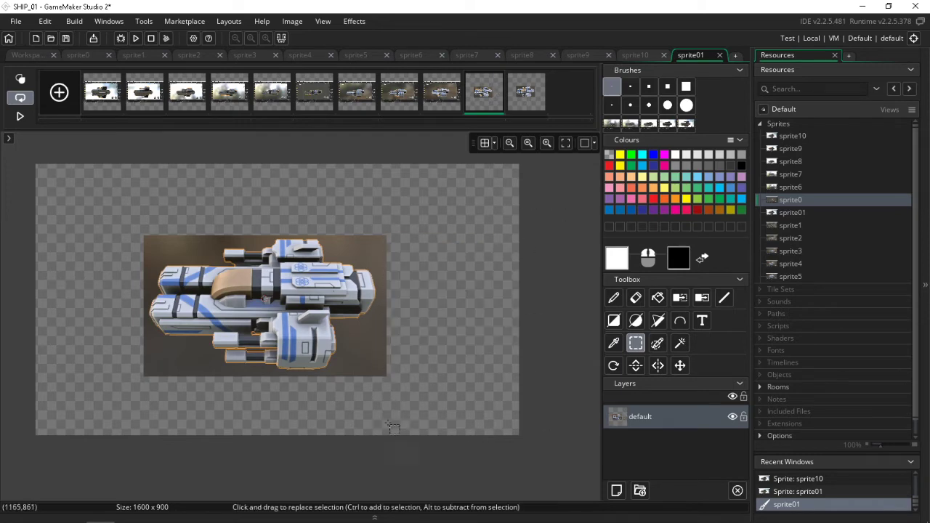
# Try to erase the vertical strip just past the ship's right end in frames 1 through 9 together.
pyautogui.click(440, 91)
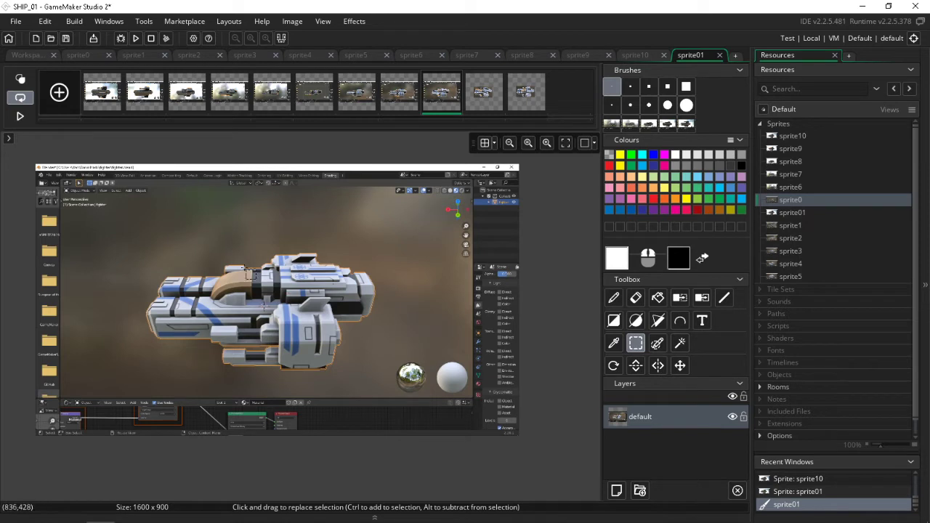
pyautogui.keyDown('shift'); pyautogui.click(112, 100); pyautogui.keyUp('shift')
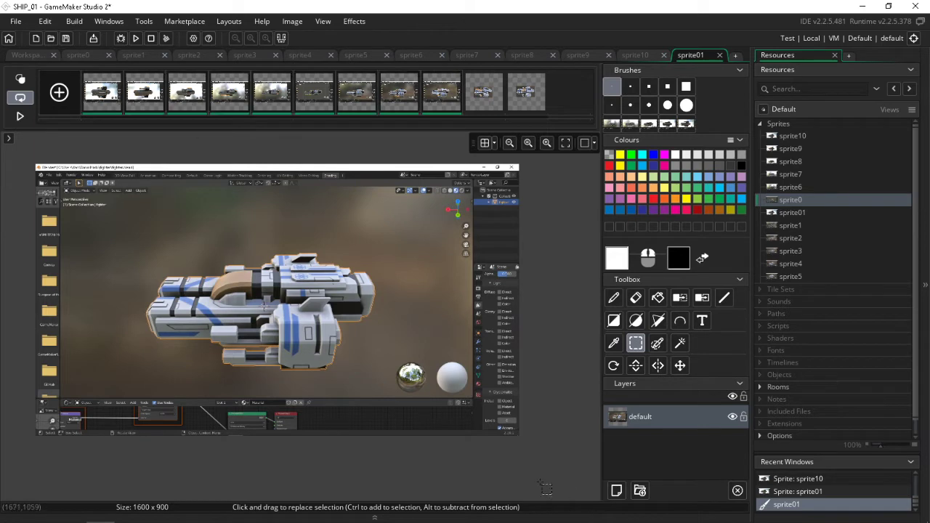
pyautogui.moveTo(541, 483); pyautogui.dragTo(385, 138)
pyautogui.press('Delete')
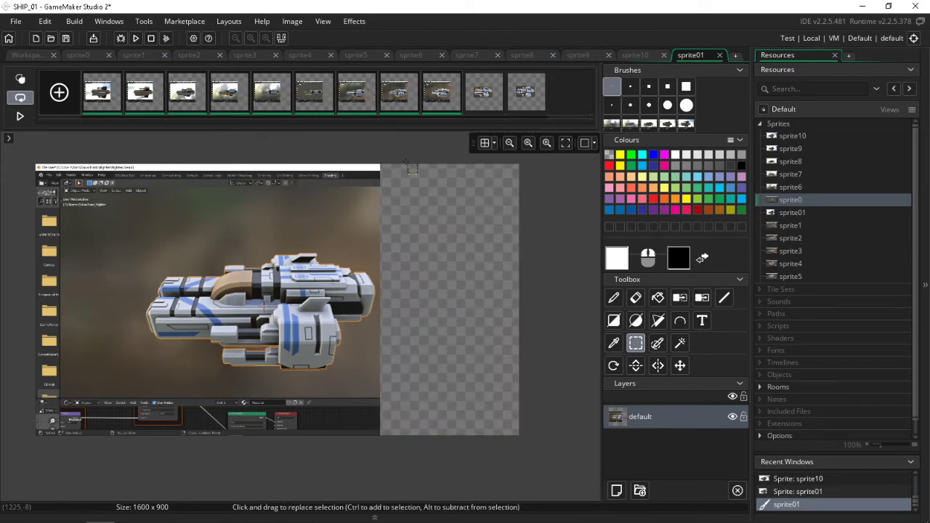
# Check how close the erased strip comes to the ship in frames 1 through 9 and undo the erasure.
pyautogui.press('Left')
pyautogui.press('Left')
pyautogui.press('Left')
pyautogui.press('Left')
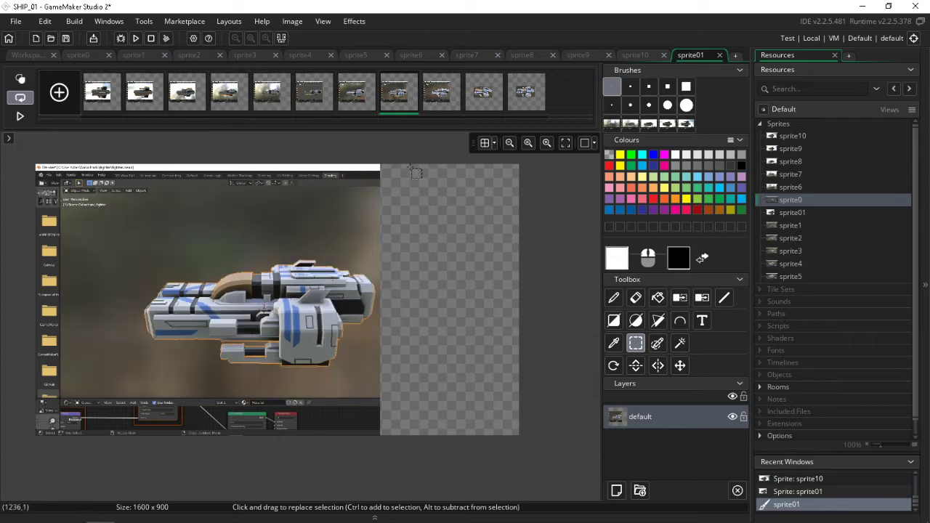
pyautogui.press('Left')
pyautogui.press('Left')
pyautogui.press('Left')
pyautogui.press('Left')
pyautogui.press('Left')
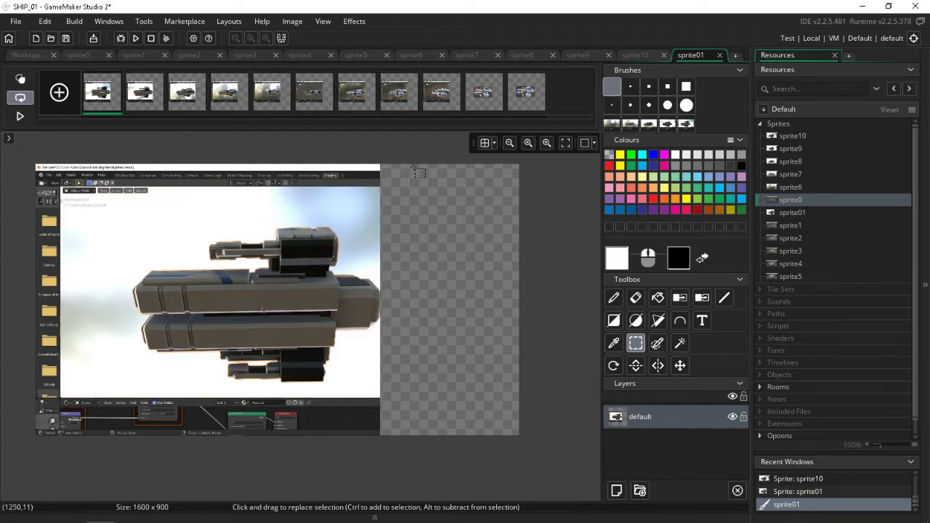
pyautogui.press('Right')
pyautogui.press('Right')
pyautogui.press('Right')
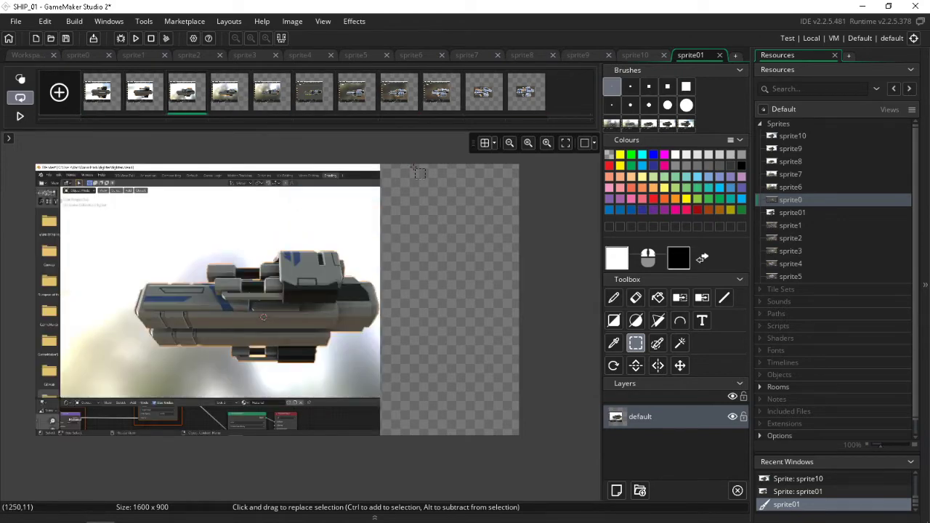
pyautogui.press('Left')
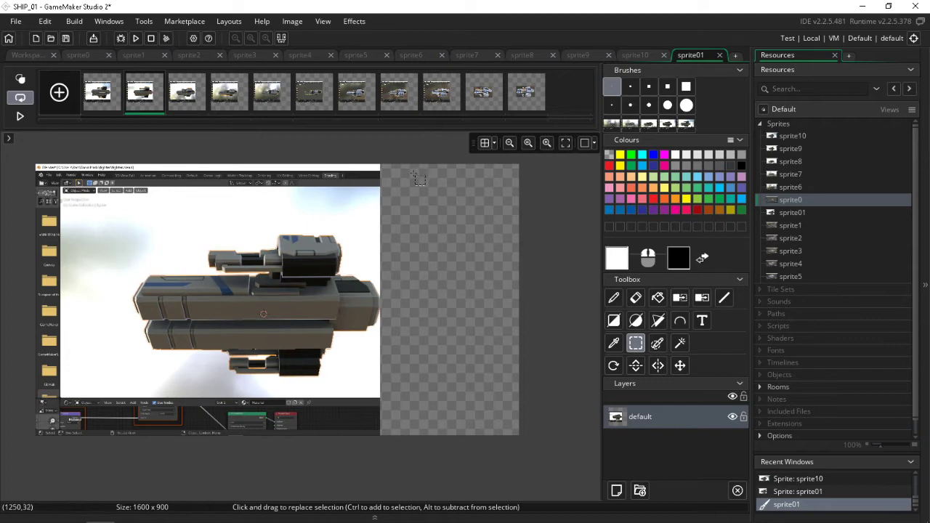
pyautogui.hotkey('ctrl', 'z')
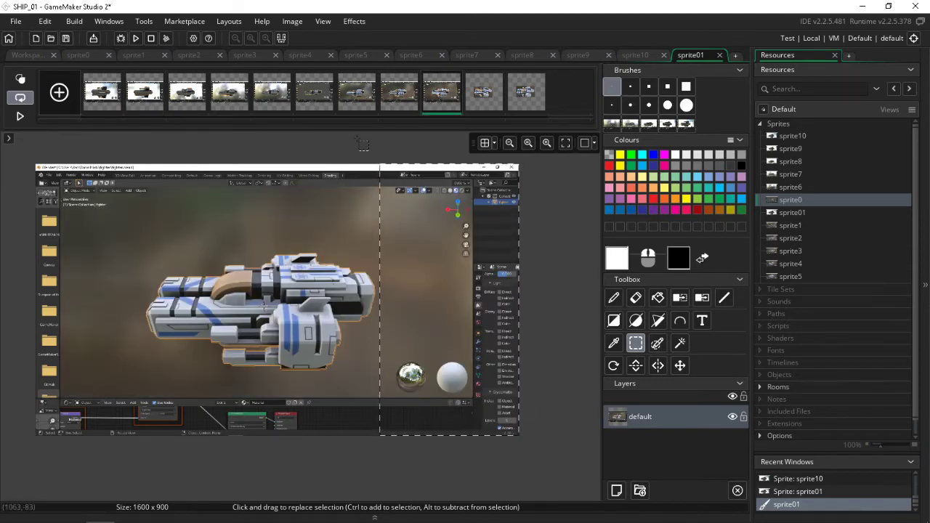
# Erase the screenshot areas on all four sides of the ship in frames 1 through 9 together, leaving slightly more room at its right end.
pyautogui.click(385, 155)
pyautogui.keyDown('shift'); pyautogui.click(106, 95); pyautogui.keyUp('shift')
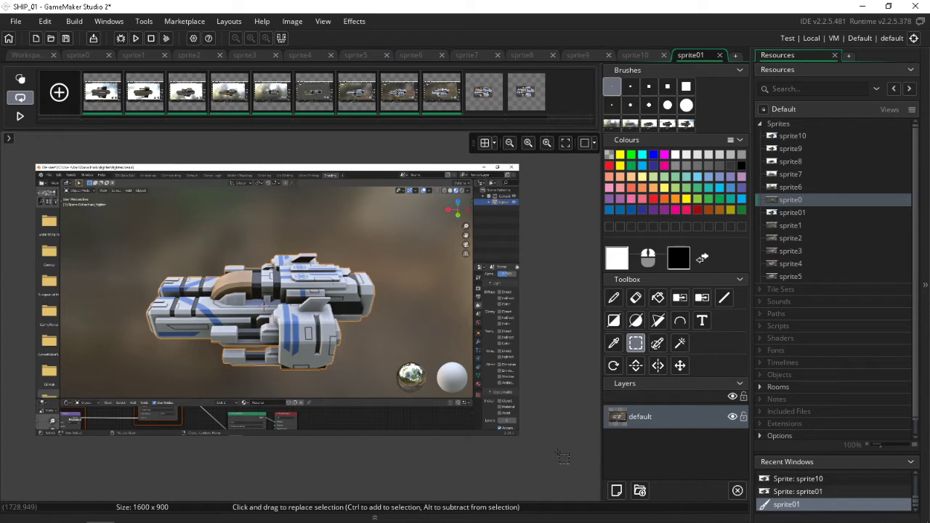
pyautogui.moveTo(560, 463)
pyautogui.mouseDown()
pyautogui.moveTo(498, 137)
pyautogui.moveTo(391, 135)
pyautogui.mouseUp()
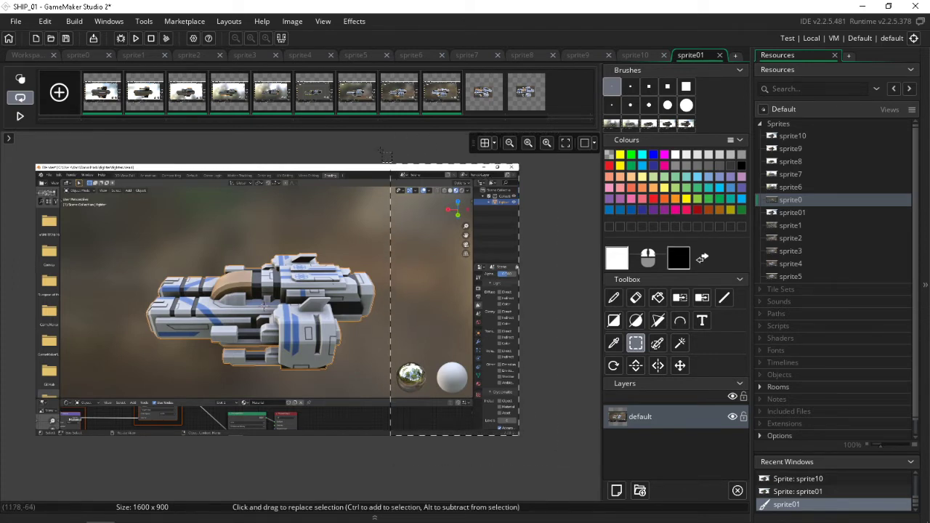
pyautogui.press('Delete')
pyautogui.moveTo(11, 144); pyautogui.dragTo(142, 514)
pyautogui.press('Delete')
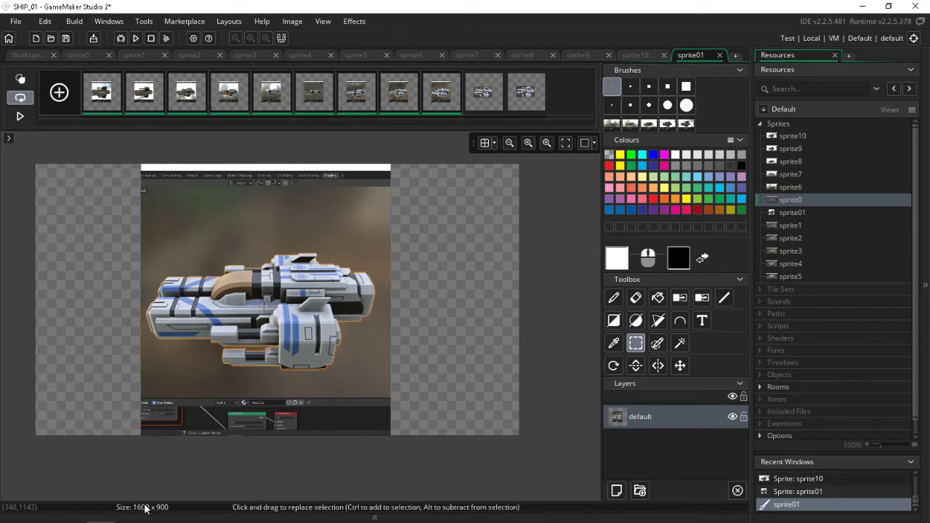
pyautogui.moveTo(101, 143)
pyautogui.mouseDown()
pyautogui.moveTo(276, 154)
pyautogui.moveTo(439, 214)
pyautogui.mouseUp()
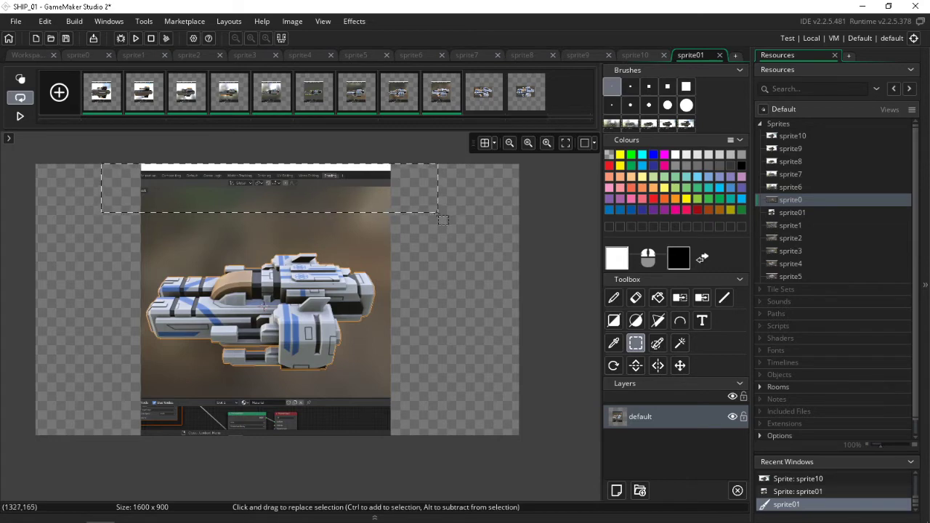
pyautogui.press('Delete')
pyautogui.moveTo(462, 480); pyautogui.dragTo(80, 383)
pyautogui.press('Delete')
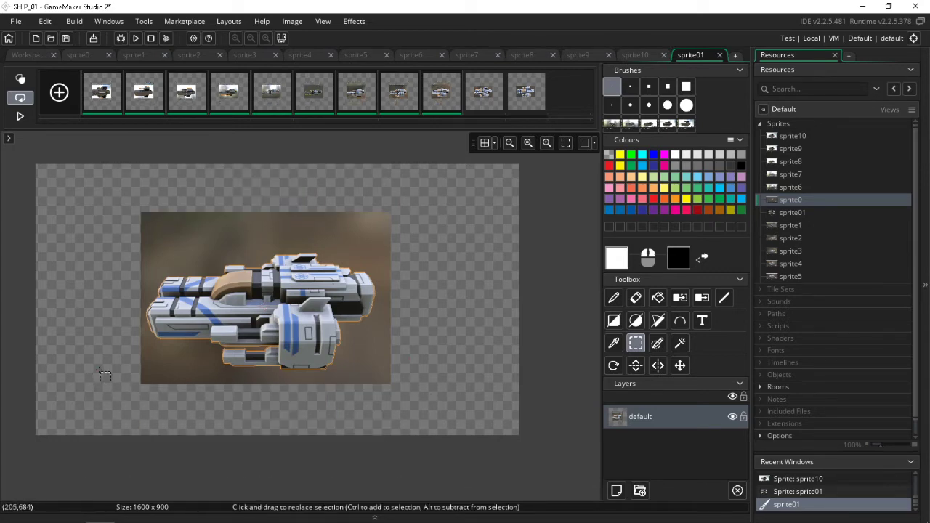
# Check the cropped edges around the ship in frames 9 down to 1, comparing frames 1 through 3 closely.
pyautogui.press('Left')
pyautogui.press('Left')
pyautogui.press('Left')
pyautogui.press('Left')
pyautogui.press('Left')
pyautogui.press('Left')
pyautogui.press('Left')
pyautogui.press('Left')
pyautogui.press('Left')
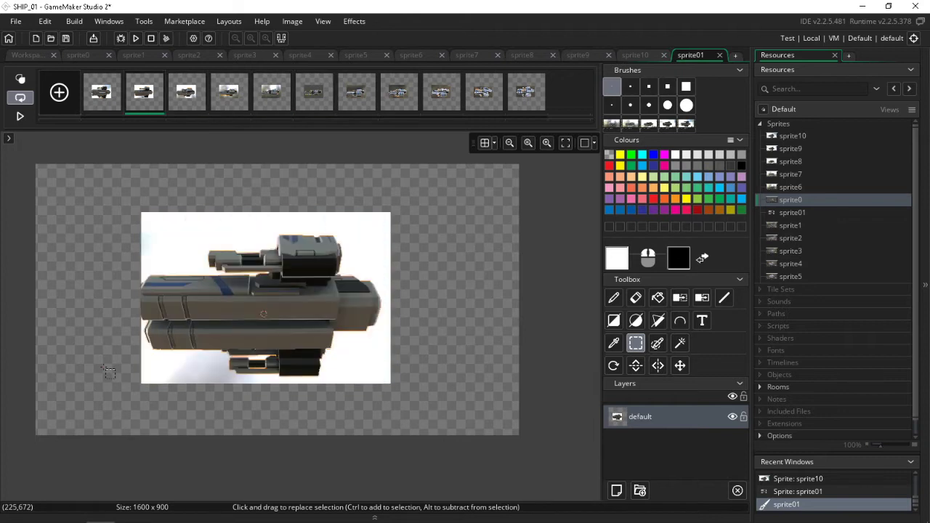
pyautogui.press('Right')
pyautogui.press('Right')
pyautogui.press('Right')
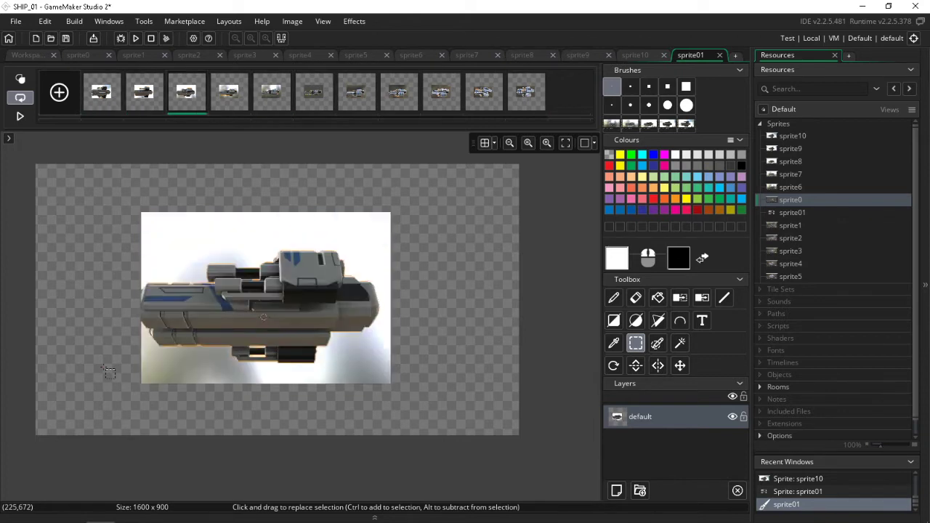
pyautogui.press('Left')
pyautogui.press('Left')
pyautogui.press('Left')
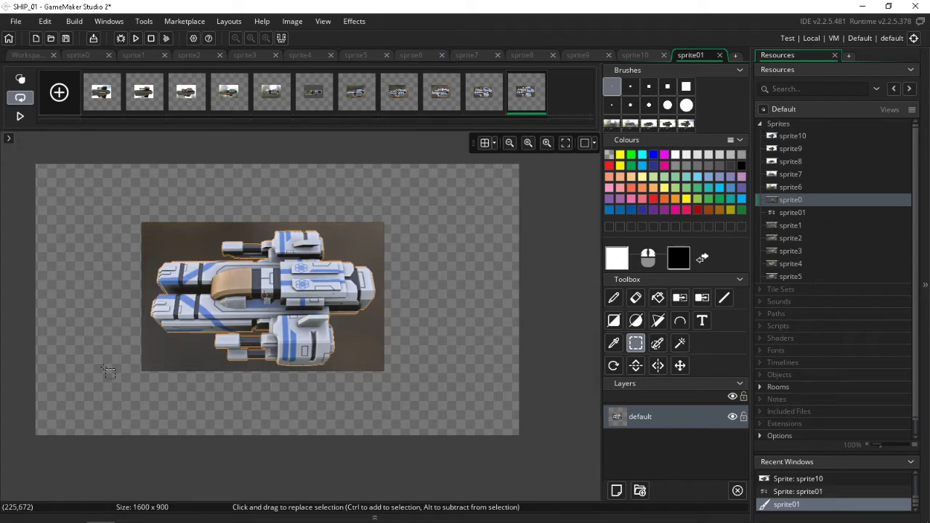
# Cycle backward and forward through all 11 cropped frames of sprite01 to examine the complete tilt motion.
pyautogui.press('Left')
pyautogui.press('Left')
pyautogui.press('Left')
pyautogui.press('Left')
pyautogui.press('Left')
pyautogui.press('Left')
pyautogui.press('Left')
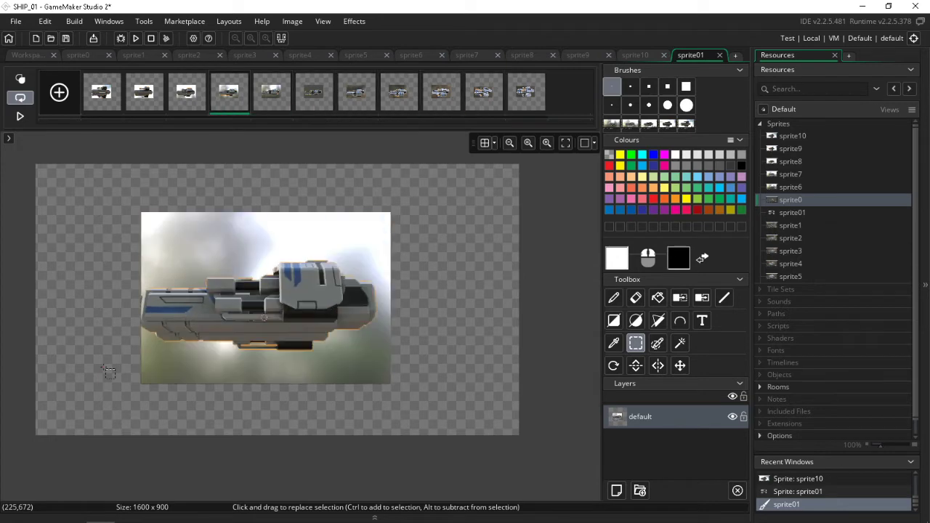
pyautogui.press('Left')
pyautogui.press('Left')
pyautogui.press('Left')
pyautogui.press('Left')
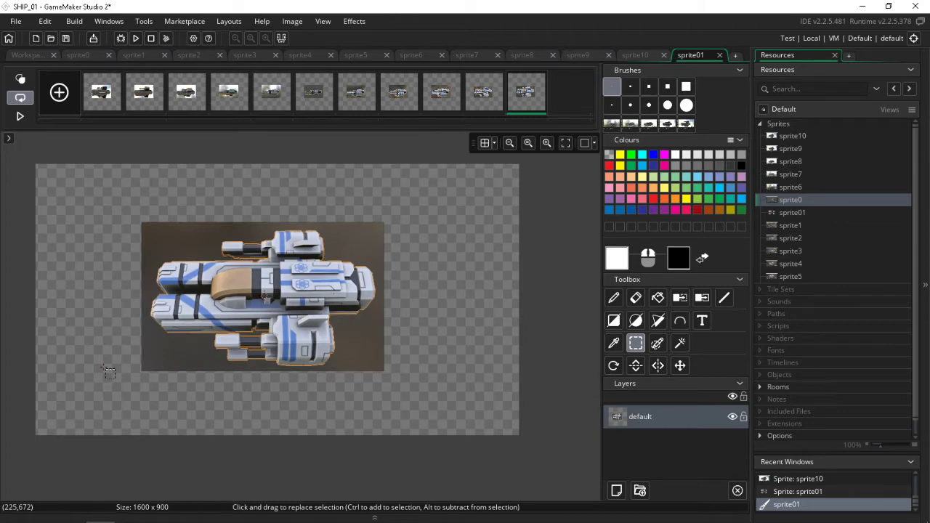
pyautogui.press('Right')
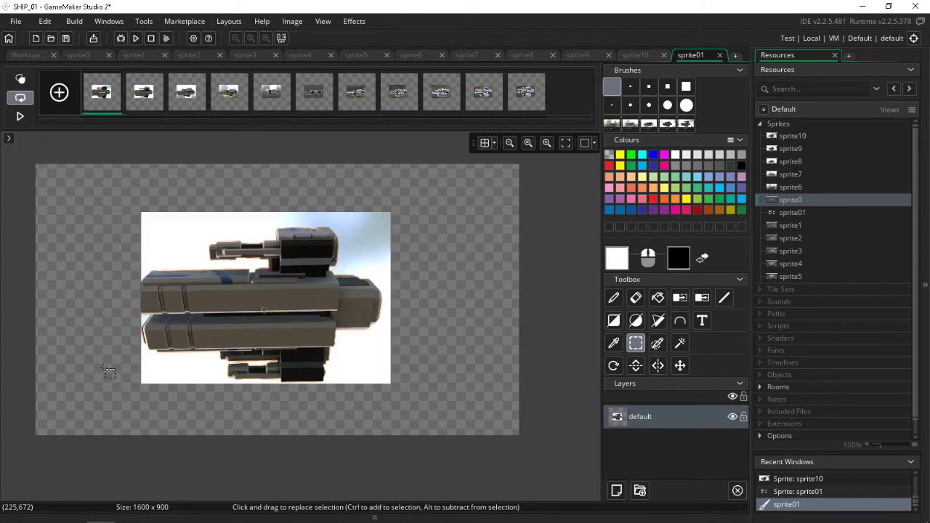
pyautogui.press('Right')
pyautogui.press('Right')
pyautogui.press('Right')
pyautogui.press('Right')
pyautogui.press('Right')
pyautogui.press('Right')
pyautogui.press('Right')
pyautogui.press('Right')
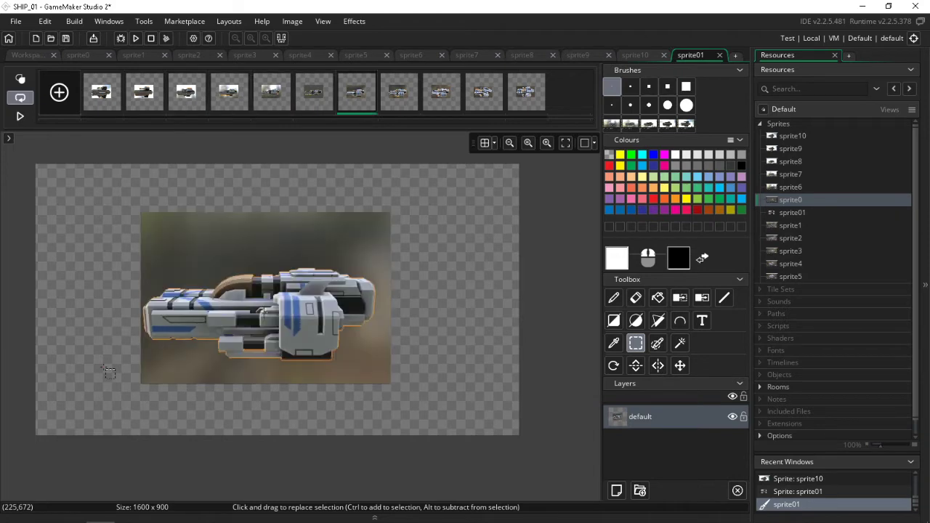
pyautogui.press('Right')
pyautogui.press('Right')
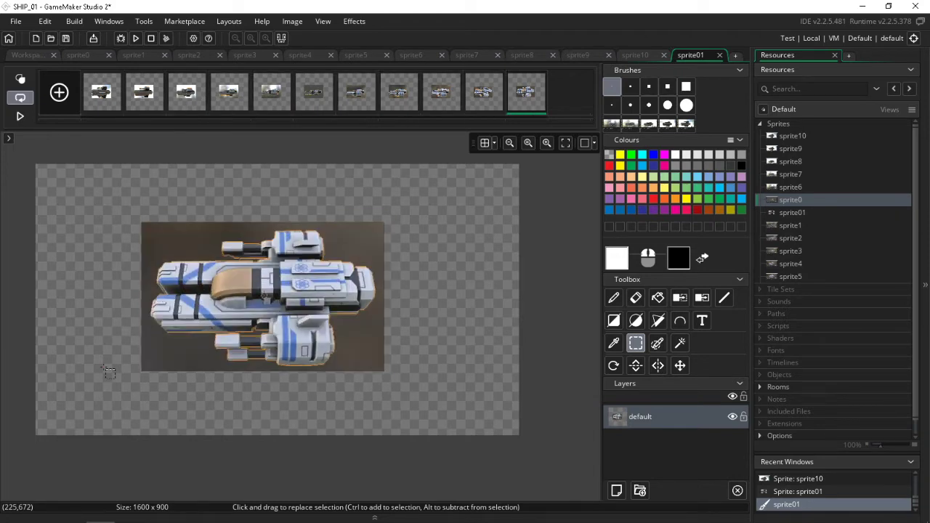
pyautogui.press('Left')
pyautogui.press('Left')
pyautogui.press('Left')
pyautogui.press('Left')
pyautogui.press('Left')
pyautogui.press('Left')
pyautogui.press('Left')
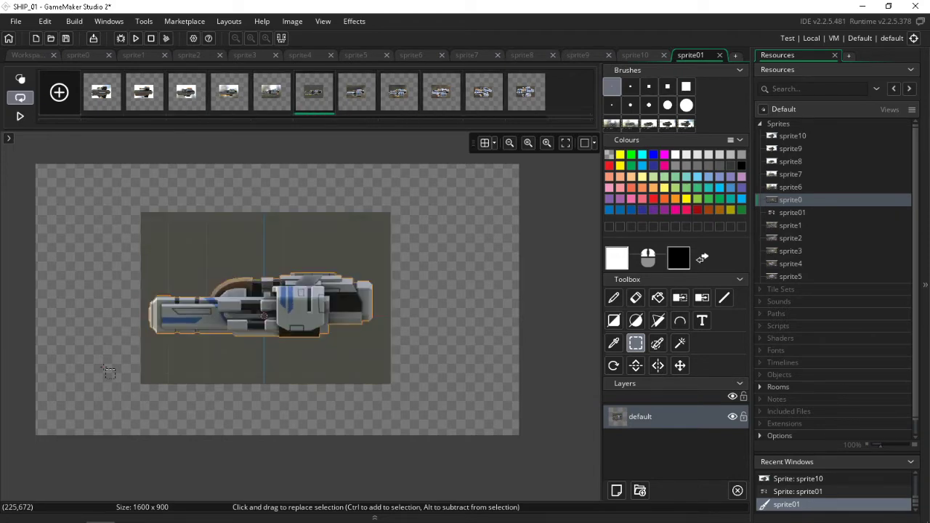
pyautogui.press('Left')
pyautogui.press('Left')
pyautogui.press('Left')
pyautogui.press('Left')
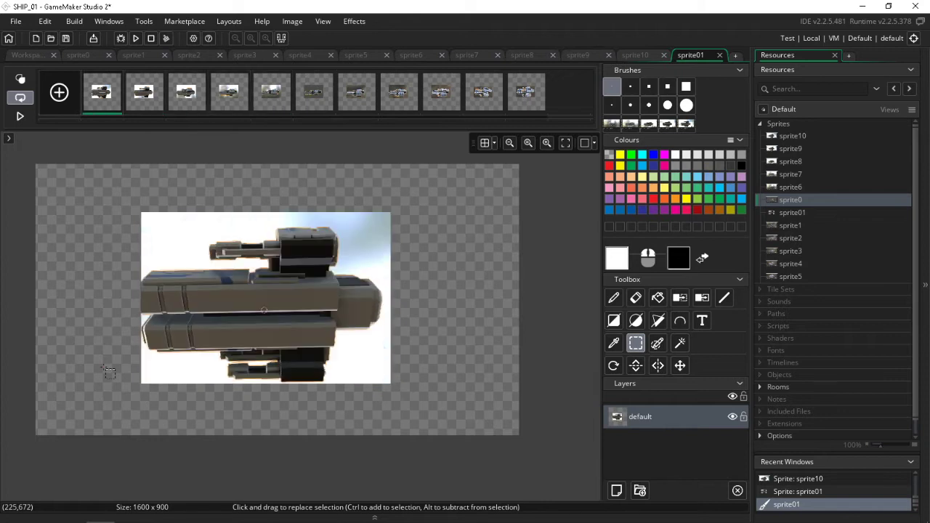
# Step forward from frame 1 and back to frame 2 of sprite01 to examine how the ship's tilt and cropped edges compare.
pyautogui.press('Right')
pyautogui.press('Right')
pyautogui.press('Right')
pyautogui.press('Right')
pyautogui.press('Right')
pyautogui.press('Right')
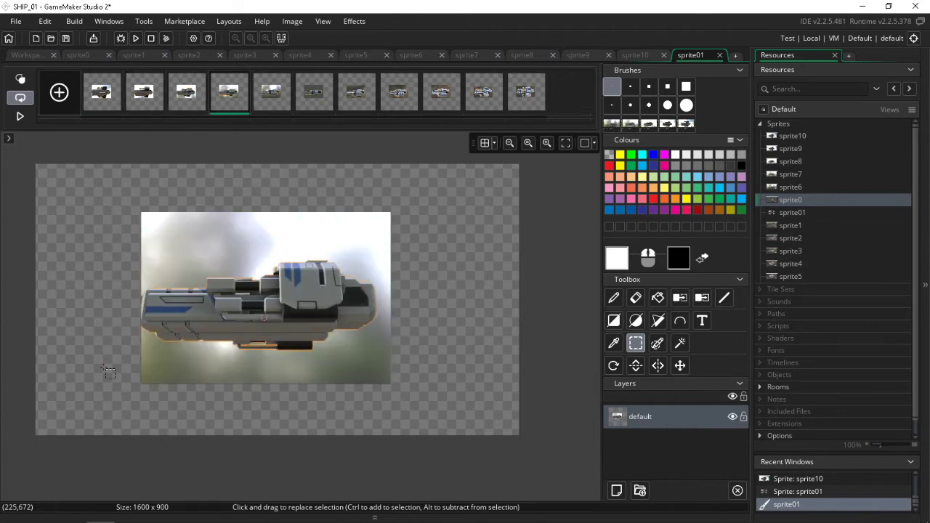
pyautogui.press('Right')
pyautogui.press('Right')
pyautogui.press('Right')
pyautogui.press('Left')
pyautogui.press('Left')
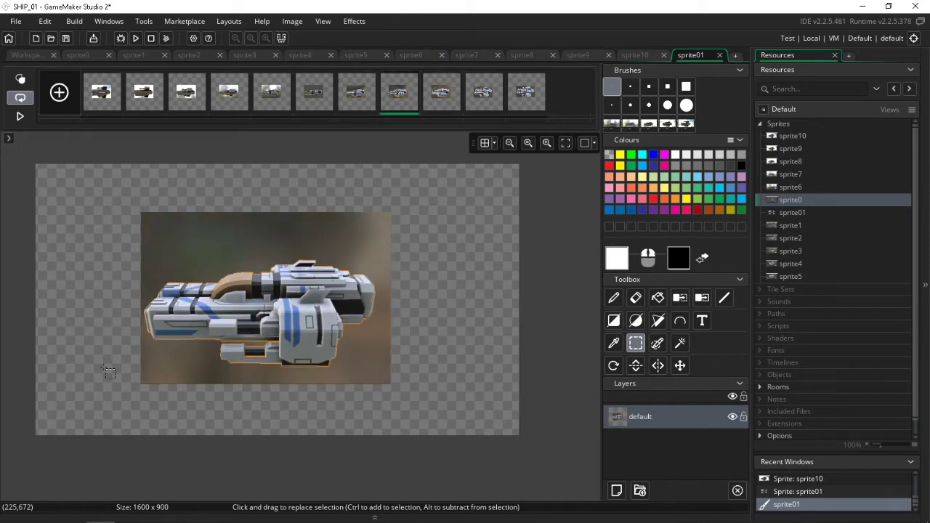
pyautogui.press('Left')
pyautogui.press('Left')
pyautogui.press('Left')
pyautogui.press('Left')
pyautogui.press('Left')
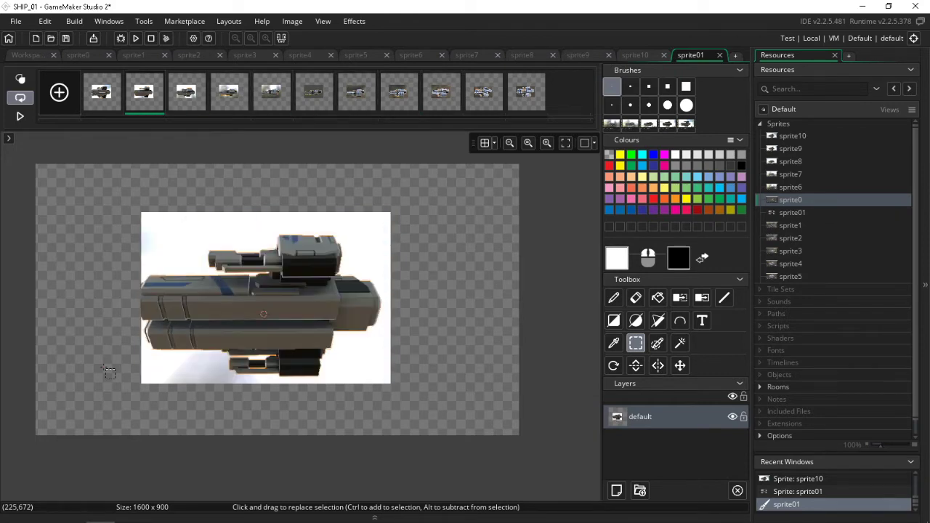
# Undo the erasures on all four sides of the ship in frames 1 through 9.
pyautogui.hotkey('ctrl', 'z')
pyautogui.hotkey('ctrl', 'z')
pyautogui.hotkey('ctrl', 'z')
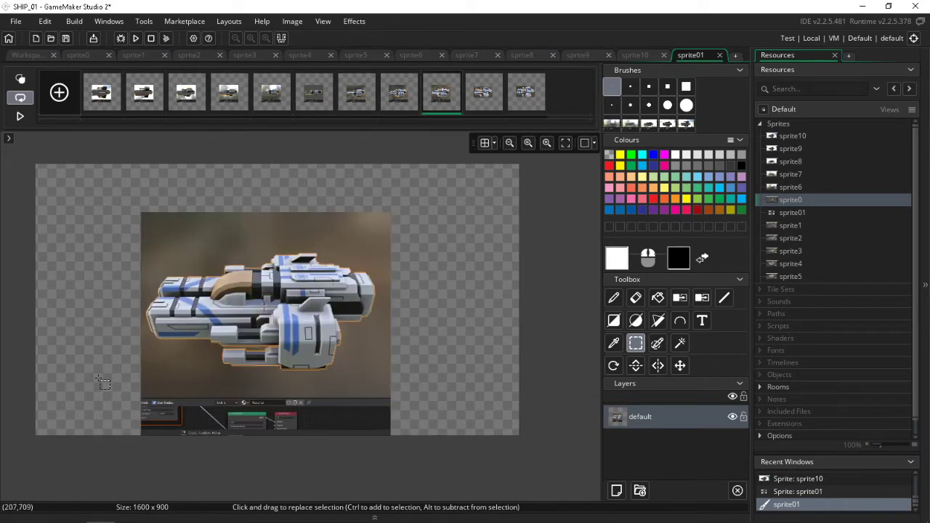
pyautogui.hotkey('ctrl', 'z')
pyautogui.hotkey('ctrl', 'z')
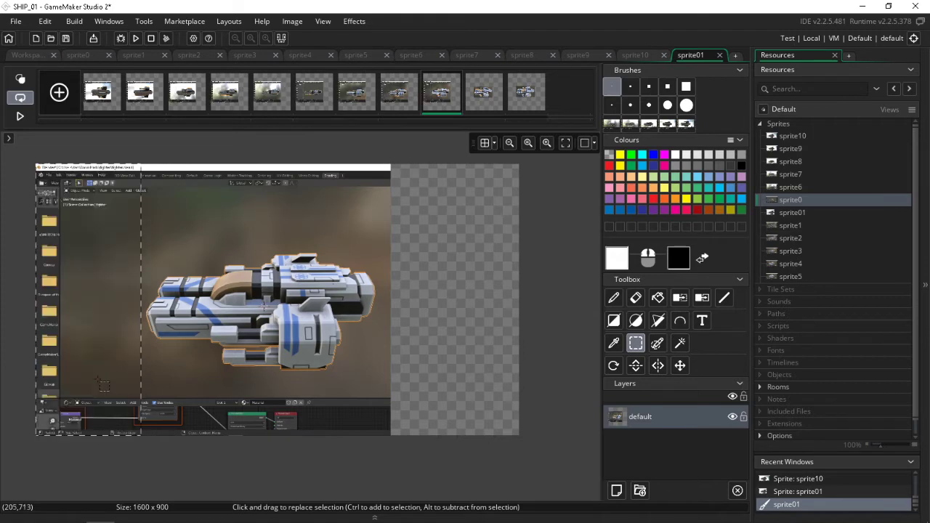
pyautogui.hotkey('ctrl', 'z')
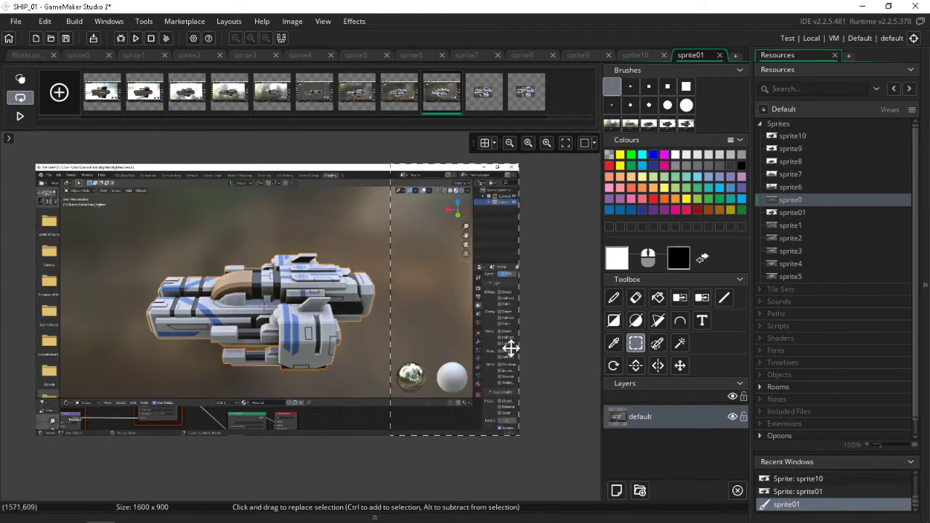
# Erase the screenshot areas on all four sides of the ship in frame 9 only.
pyautogui.press('Delete')
pyautogui.moveTo(460, 468)
pyautogui.mouseDown()
pyautogui.moveTo(6, 407)
pyautogui.moveTo(6, 377)
pyautogui.mouseUp()
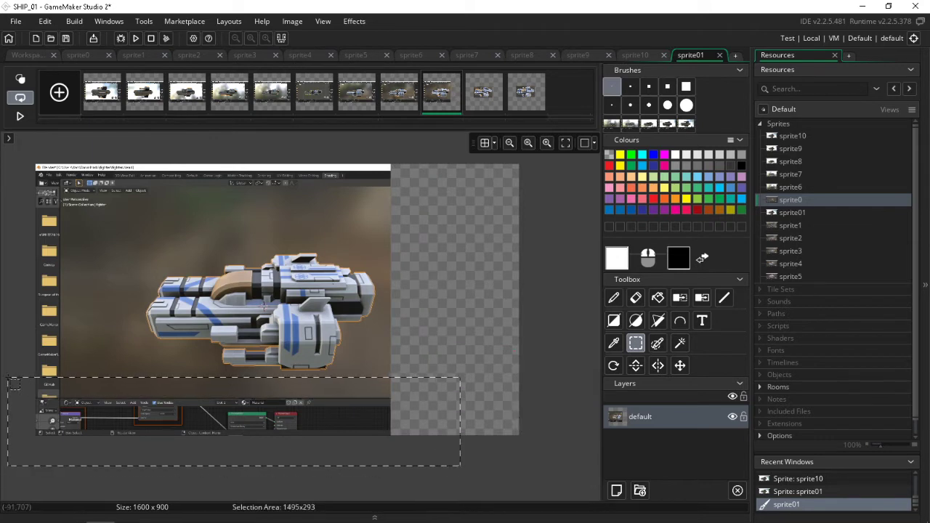
pyautogui.press('Delete')
pyautogui.moveTo(26, 148); pyautogui.dragTo(135, 439)
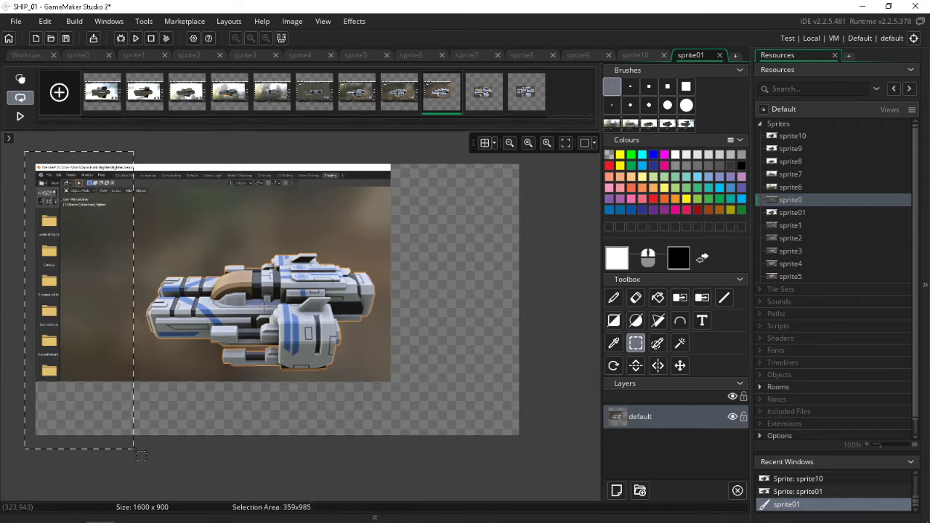
pyautogui.press('Delete')
pyautogui.moveTo(115, 141); pyautogui.dragTo(266, 210)
pyautogui.moveTo(331, 231); pyautogui.dragTo(459, 254)
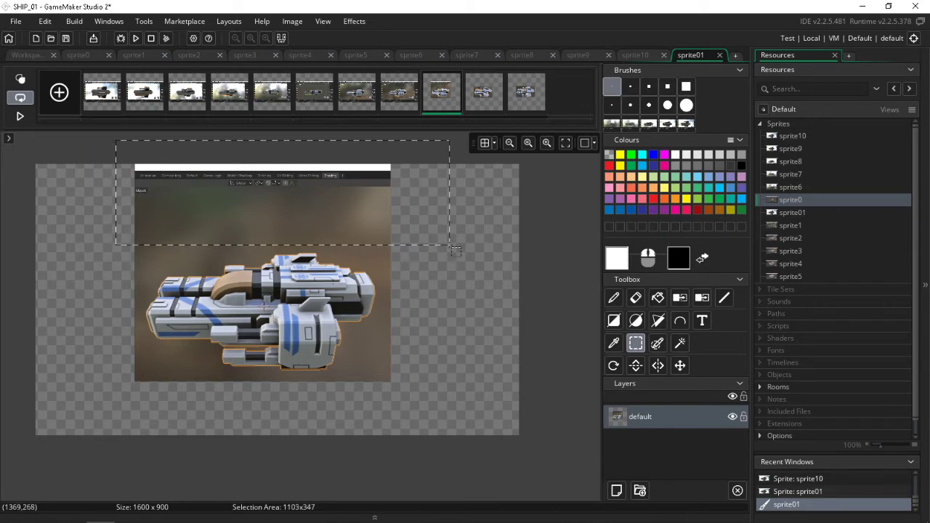
pyautogui.press('Delete')
# Delete frames 8 and 9 from sprite01.
pyautogui.click(401, 96)
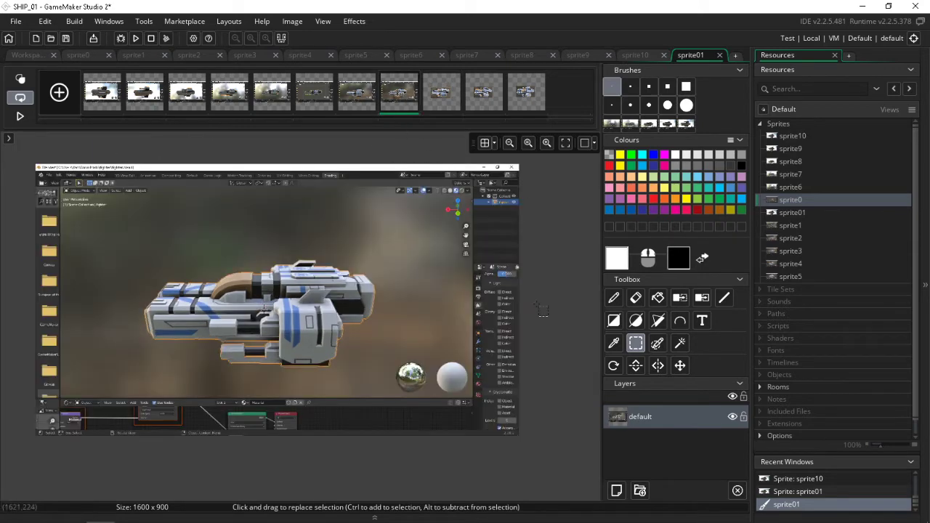
pyautogui.press('Delete')
pyautogui.press('Delete')
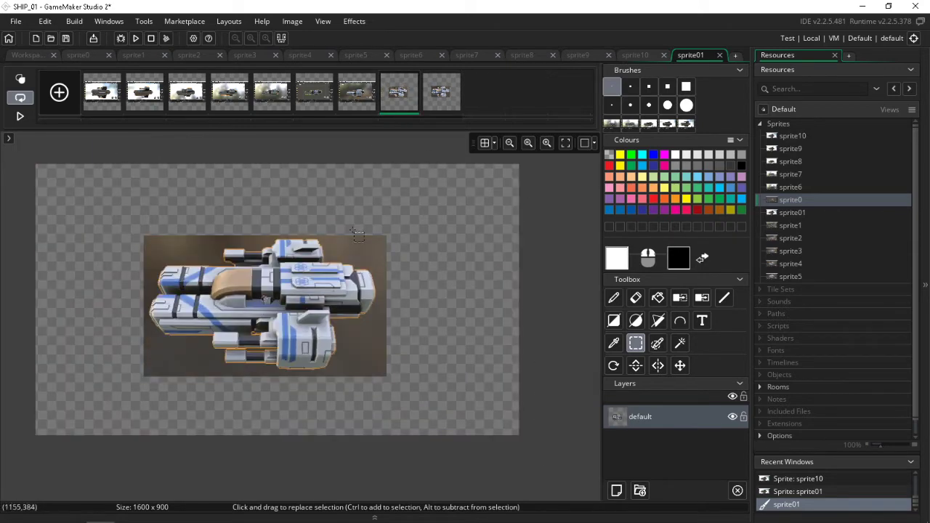
# Erase the screenshot strips below and above the ship in frames 1 through 7 together.
pyautogui.click(347, 105)
pyautogui.keyDown('shift'); pyautogui.click(107, 103); pyautogui.keyUp('shift')
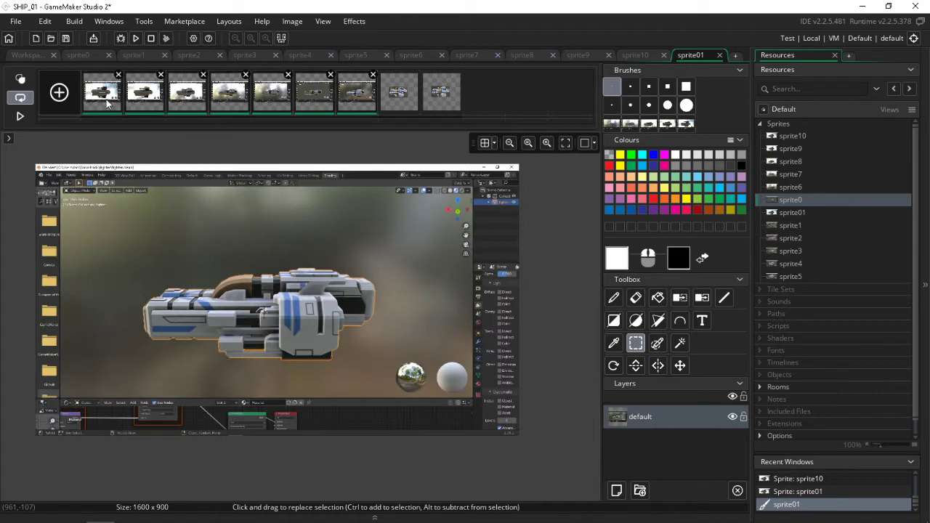
pyautogui.moveTo(18, 477); pyautogui.dragTo(561, 396)
pyautogui.press('Delete')
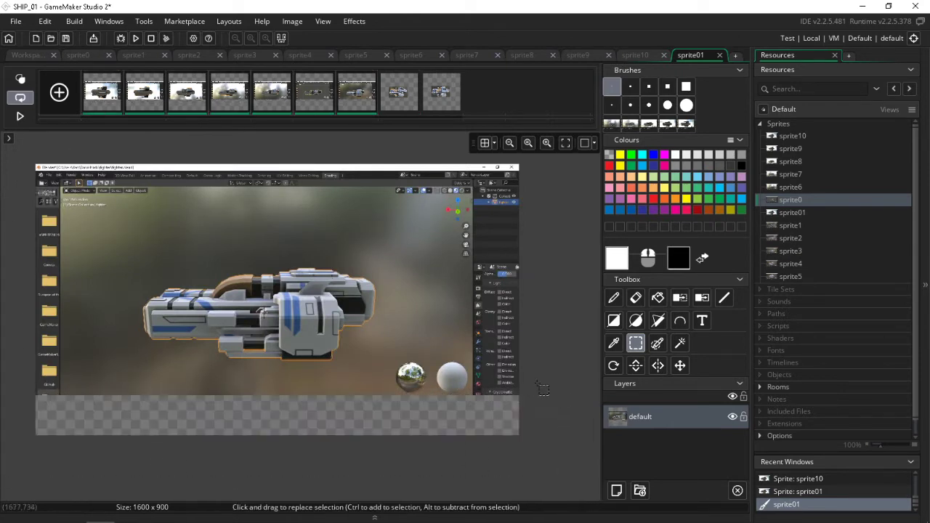
pyautogui.moveTo(32, 144)
pyautogui.mouseDown()
pyautogui.moveTo(87, 171)
pyautogui.moveTo(596, 209)
pyautogui.mouseUp()
pyautogui.press('Delete')
# Erase the screenshot areas beyond both ends of the ship in frames 1 through 7, including the preview sphere beside its right end.
pyautogui.moveTo(565, 445)
pyautogui.mouseDown()
pyautogui.moveTo(357, 139)
pyautogui.moveTo(411, 170)
pyautogui.mouseUp()
pyautogui.press('Delete')
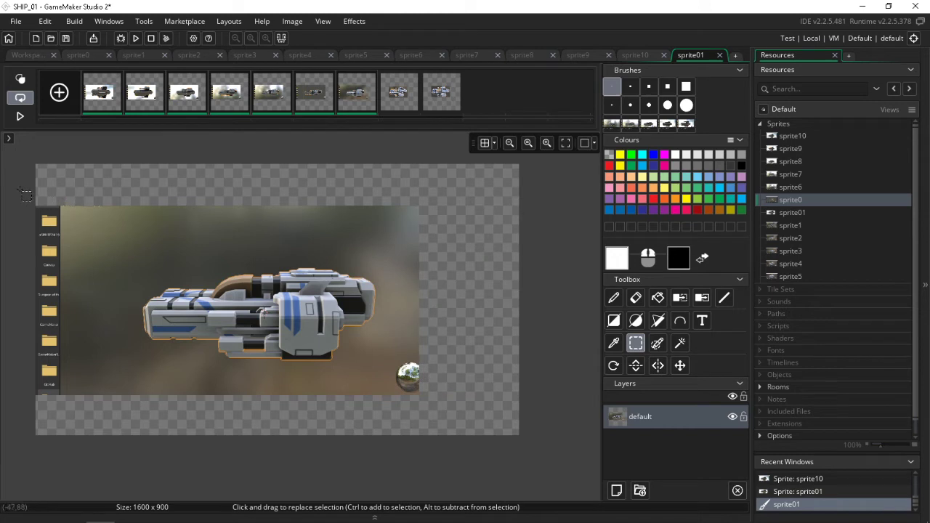
pyautogui.moveTo(25, 195); pyautogui.dragTo(120, 432)
pyautogui.press('Delete')
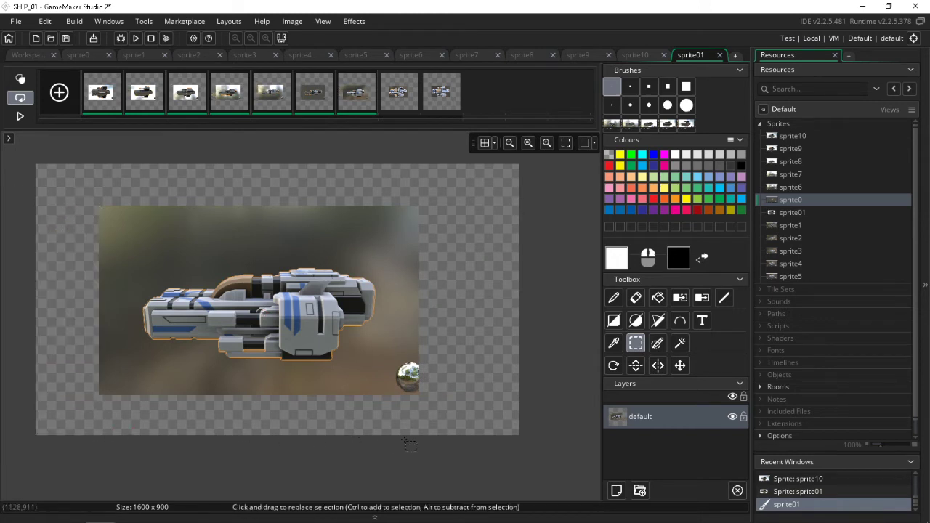
pyautogui.moveTo(462, 441); pyautogui.dragTo(398, 173)
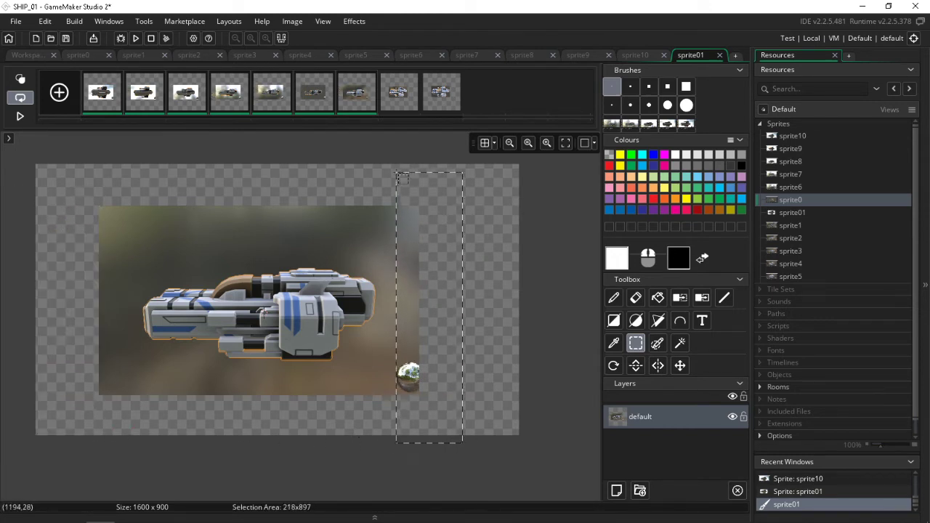
# Delete the selected strip to the right of the ship and remove the white and pale background colours from the first frame.
pyautogui.press('Delete')
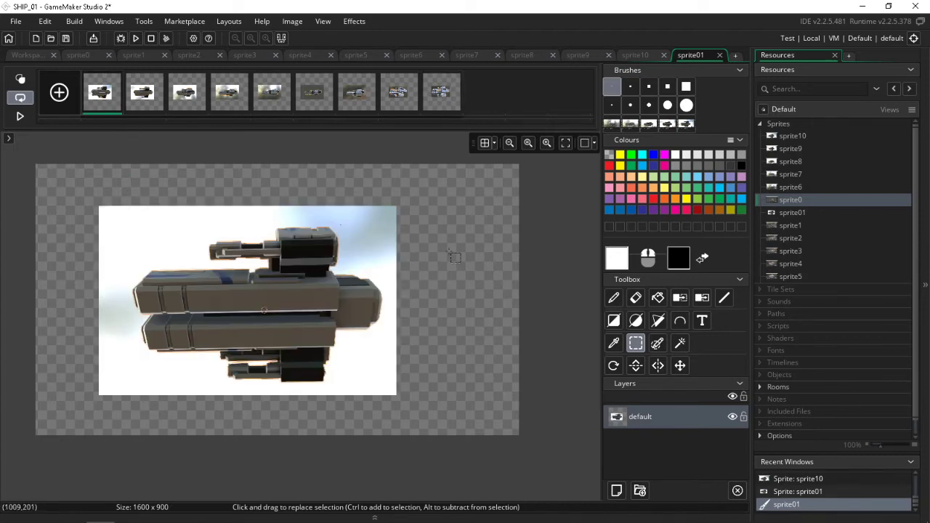
pyautogui.click(679, 297)
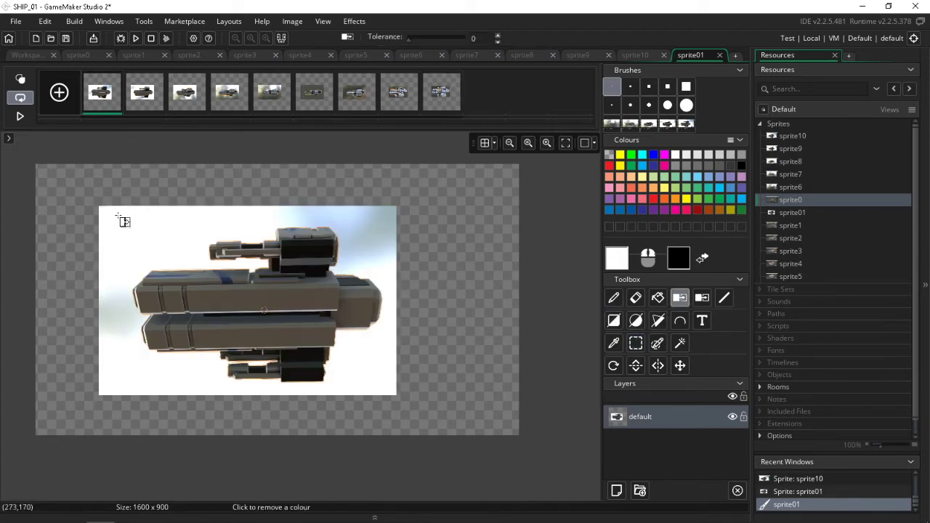
pyautogui.click(118, 215)
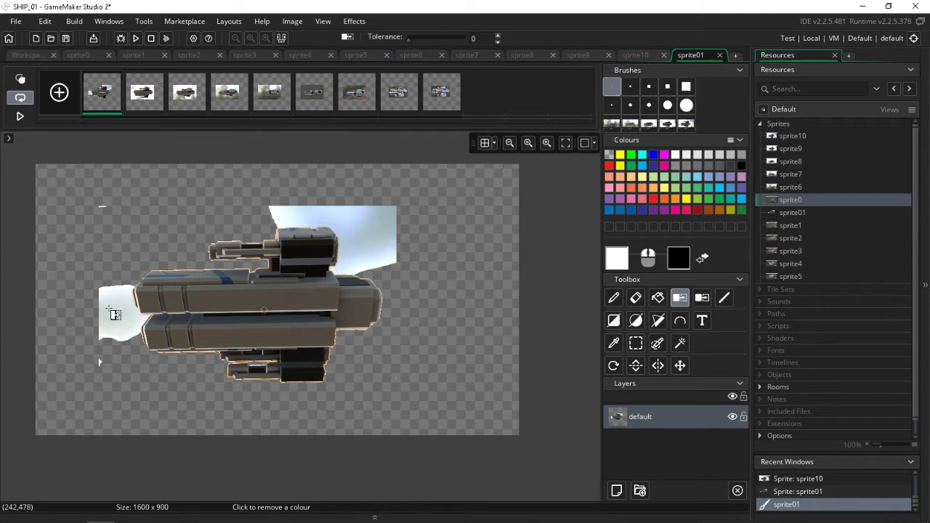
pyautogui.click(106, 300)
pyautogui.click(108, 309)
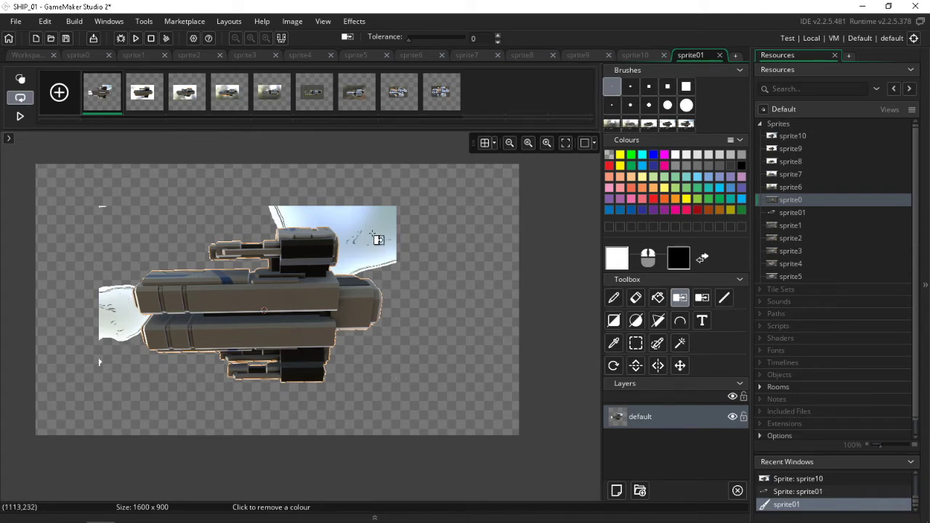
# Remove the white background colour around the ship in the second and third frames with the Remove Colour tool.
pyautogui.click(143, 93)
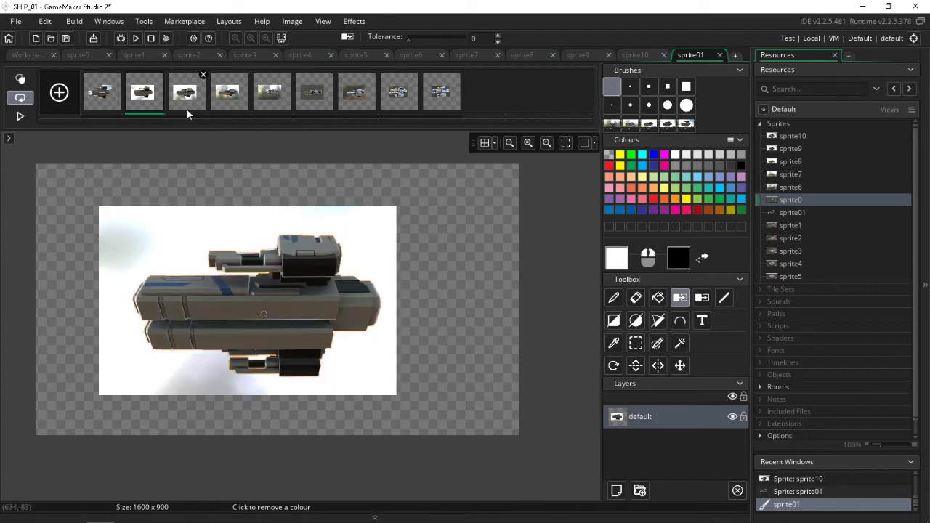
pyautogui.click(149, 232)
pyautogui.click(161, 211)
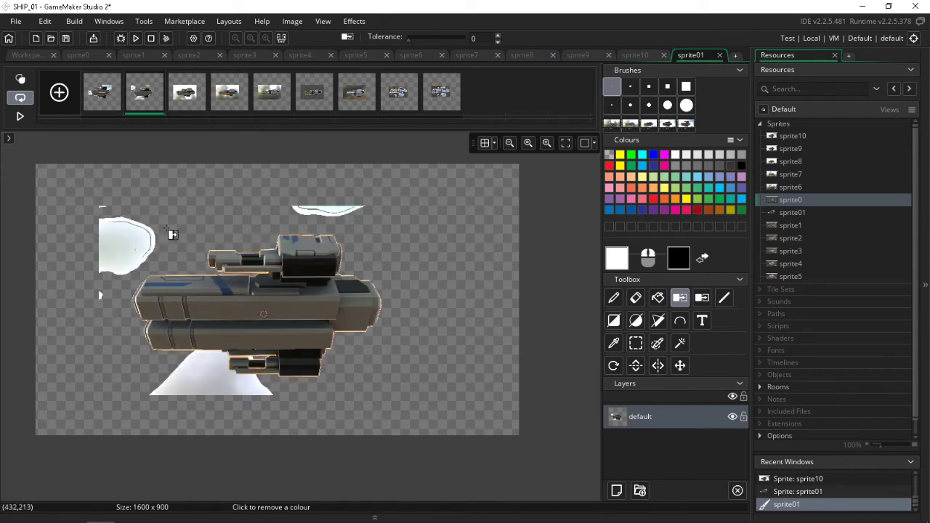
pyautogui.press('Right')
pyautogui.click(173, 219)
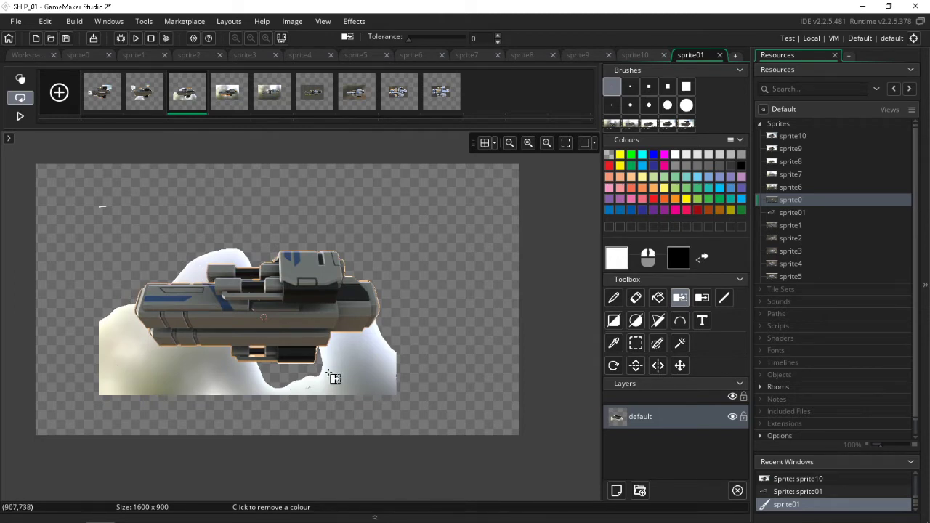
# Remove the white background colour from the fourth frame and from the bright spot above the ship in the fifth frame.
pyautogui.click(246, 109)
pyautogui.click(121, 226)
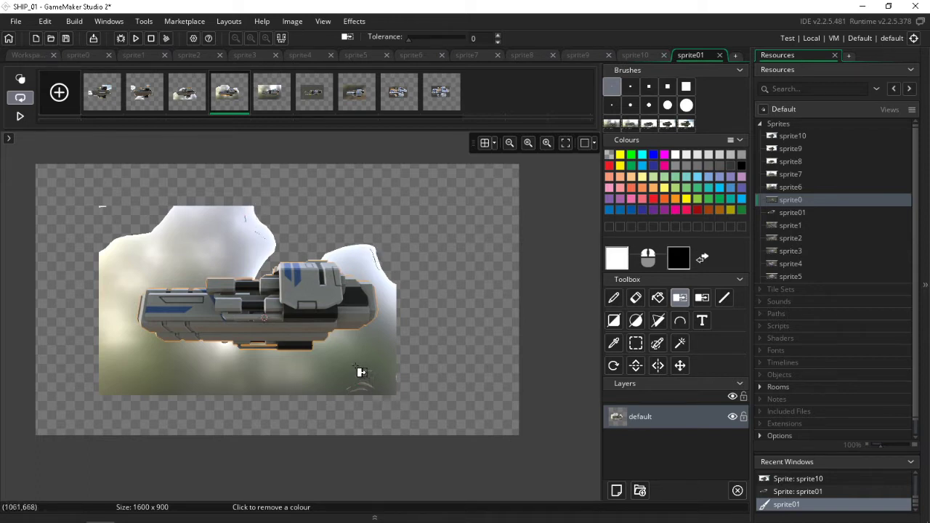
pyautogui.press('Right')
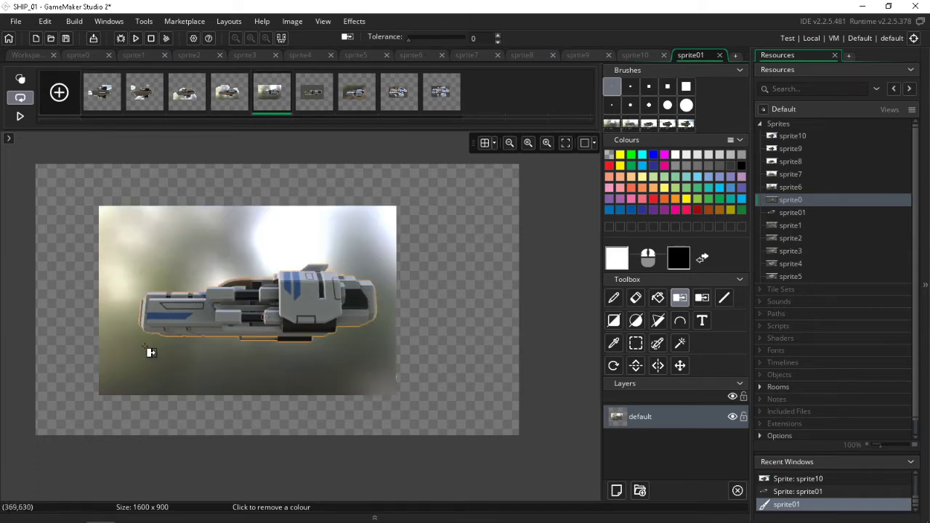
pyautogui.click(290, 228)
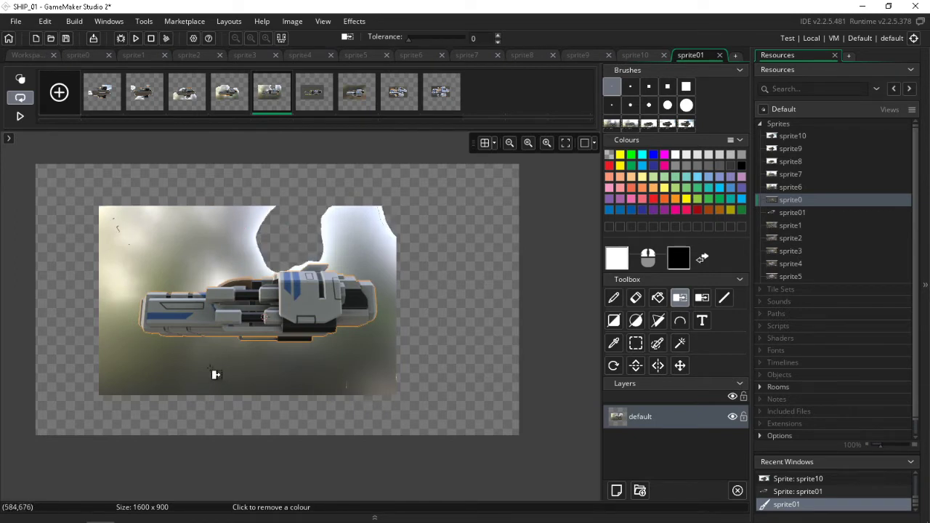
# Try to remove the grey-green background and grid-line colours from the sixth frame with the Remove Colour tool.
pyautogui.press('Right')
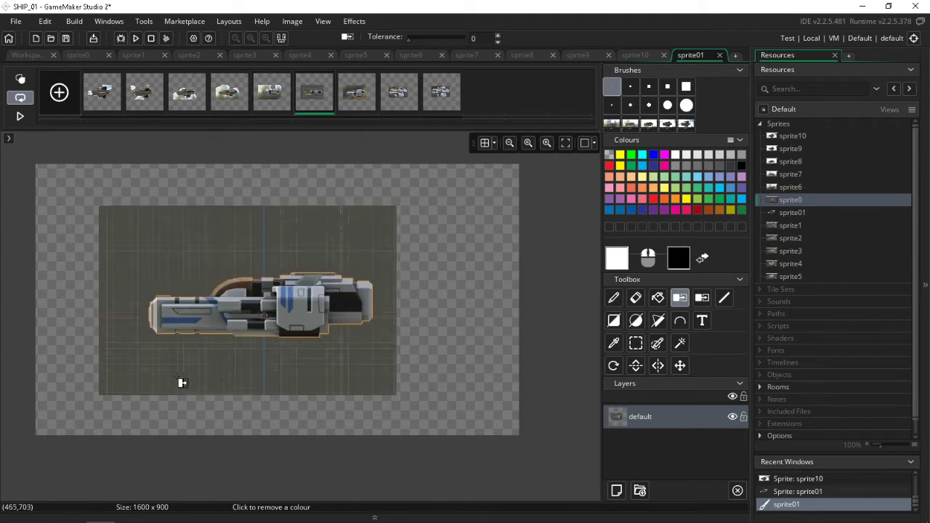
pyautogui.click(181, 378)
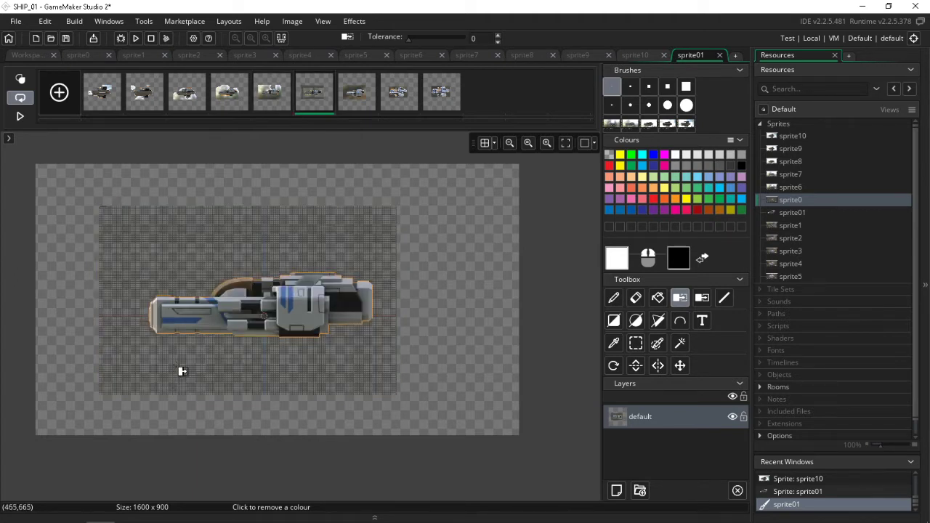
pyautogui.scroll(6, 174, 358)
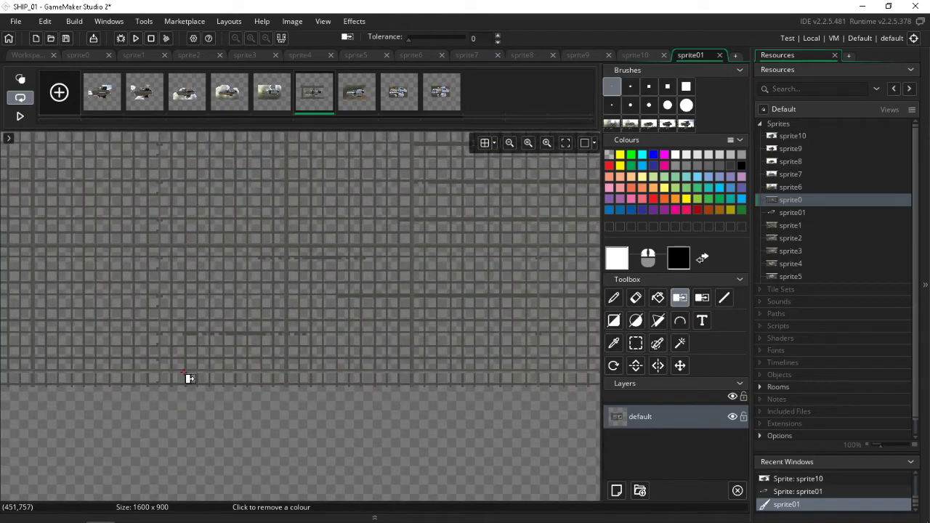
pyautogui.scroll(2, 190, 370)
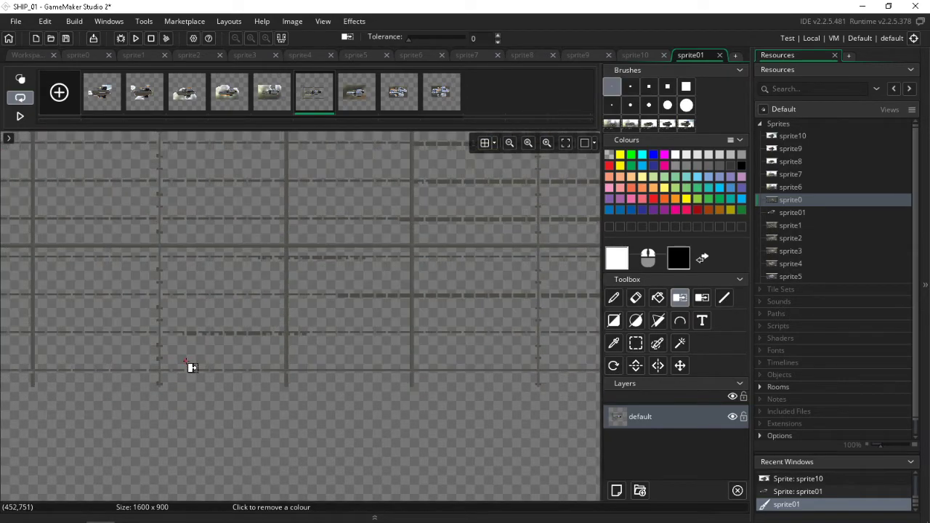
pyautogui.click(215, 335)
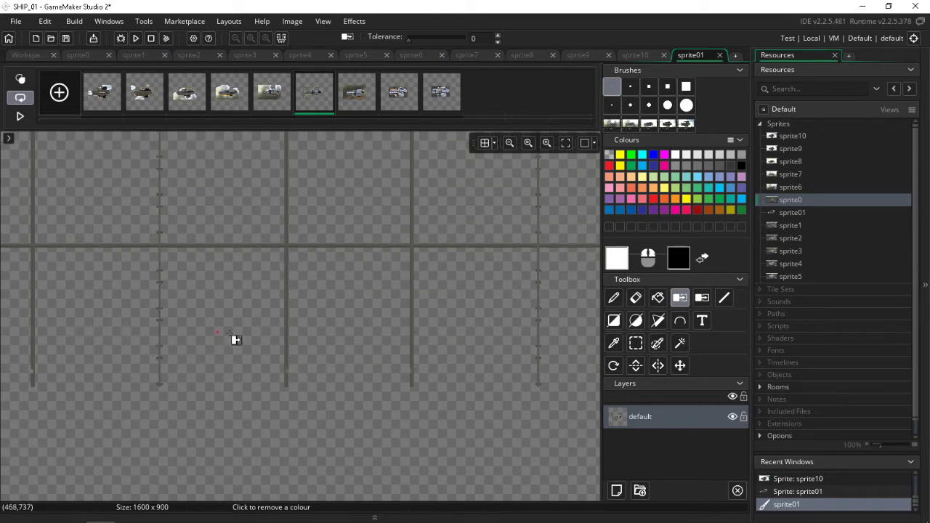
pyautogui.click(289, 248)
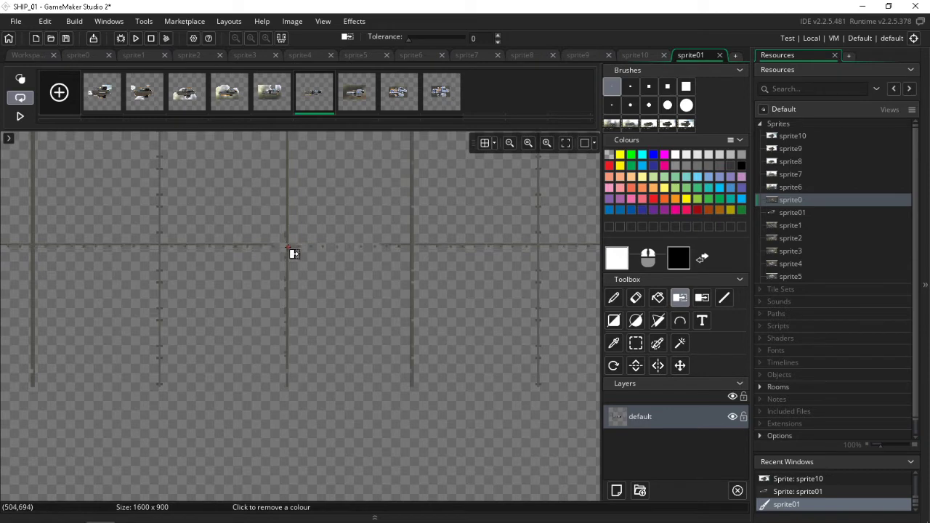
pyautogui.click(264, 250)
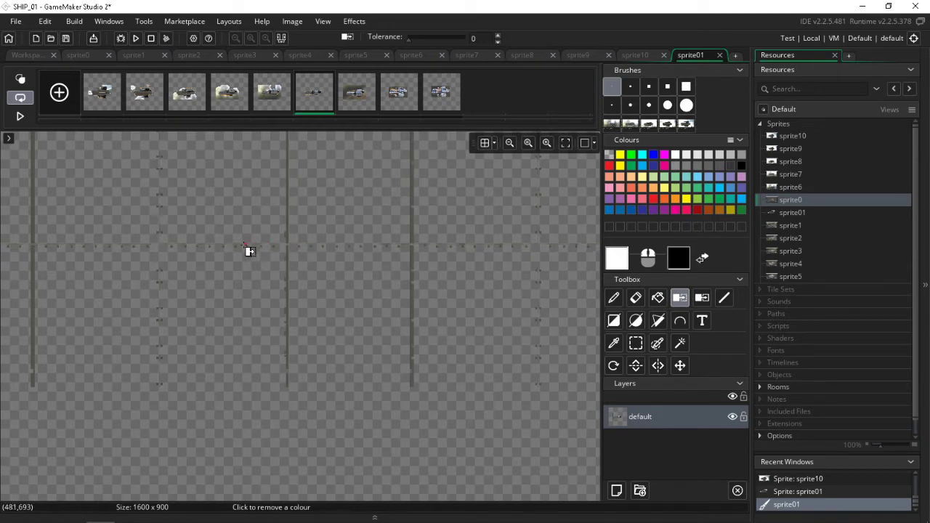
pyautogui.click(287, 229)
# Examine the ship's hull and its surroundings in the sixth frame for leftover lines and wrongly erased pixels.
pyautogui.keyDown('ctrl'); pyautogui.scroll(-5, 302, 289); pyautogui.keyUp('ctrl')
pyautogui.moveTo(359, 243); pyautogui.dragTo(353, 300, button='middle')
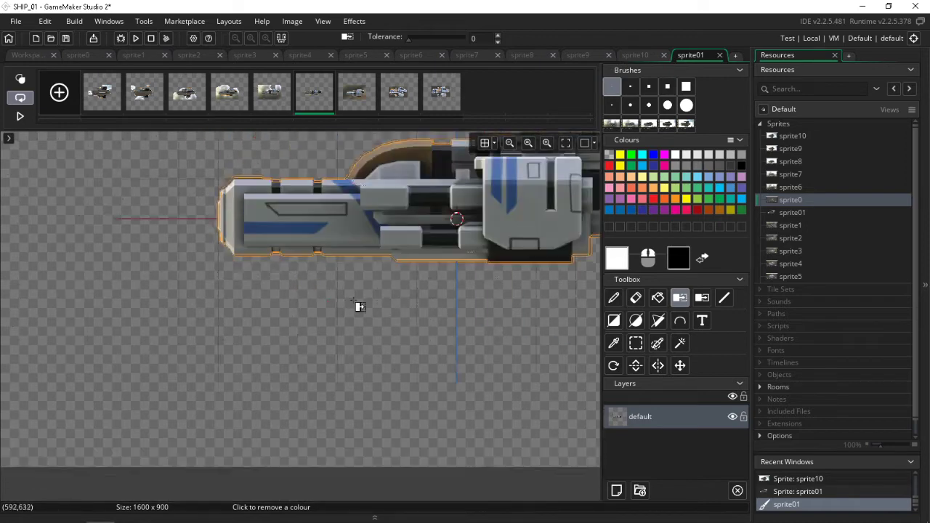
pyautogui.scroll(2, 352, 300)
pyautogui.moveTo(471, 351); pyautogui.dragTo(287, 343, button='middle')
pyautogui.scroll(2, 289, 343)
pyautogui.keyDown('ctrl'); pyautogui.scroll(1, 289, 343); pyautogui.keyUp('ctrl')
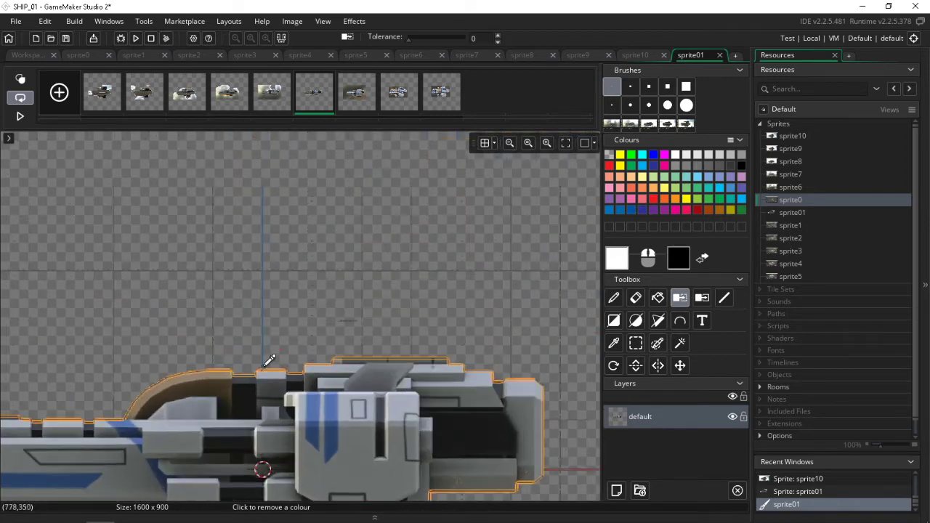
pyautogui.keyDown('ctrl'); pyautogui.scroll(3, 271, 393); pyautogui.keyUp('ctrl')
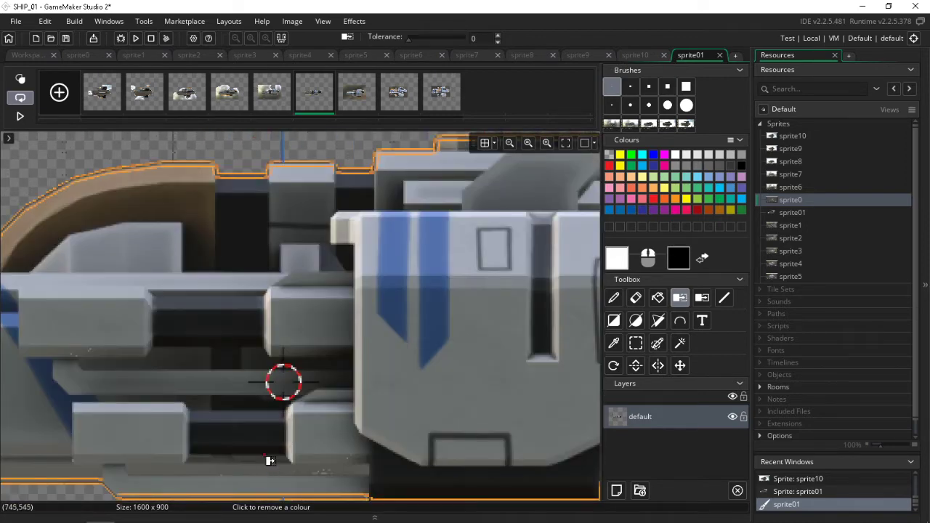
pyautogui.scroll(-3, 268, 461)
pyautogui.scroll(2, 271, 427)
pyautogui.keyDown('ctrl'); pyautogui.scroll(-4, 298, 385); pyautogui.keyUp('ctrl')
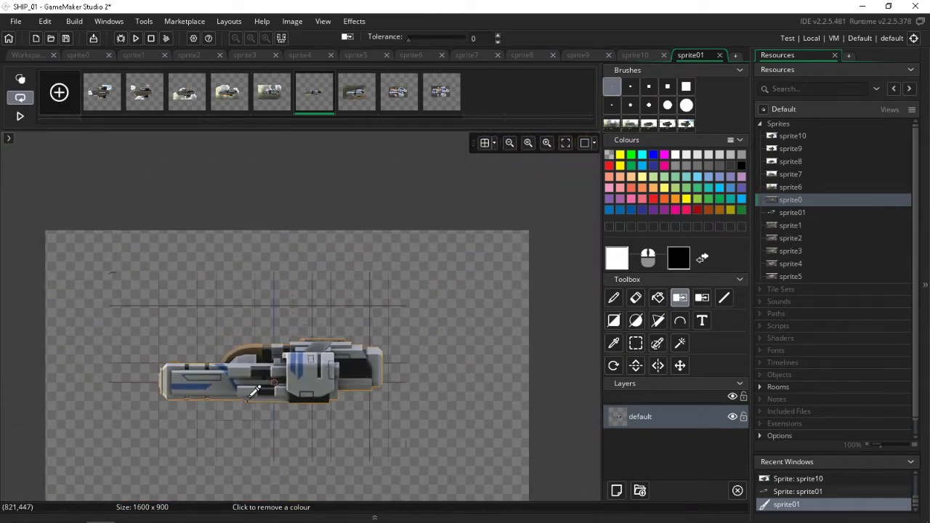
# Undo all the colour removals made on the sixth frame.
pyautogui.hotkey('ctrl', 'z')
pyautogui.hotkey('ctrl', 'z')
pyautogui.hotkey('ctrl', 'z')
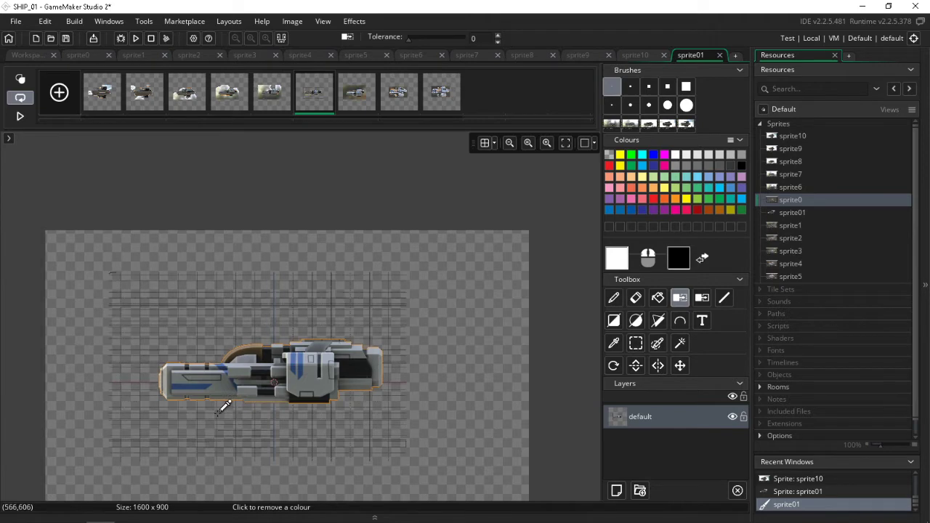
pyautogui.hotkey('ctrl', 'z')
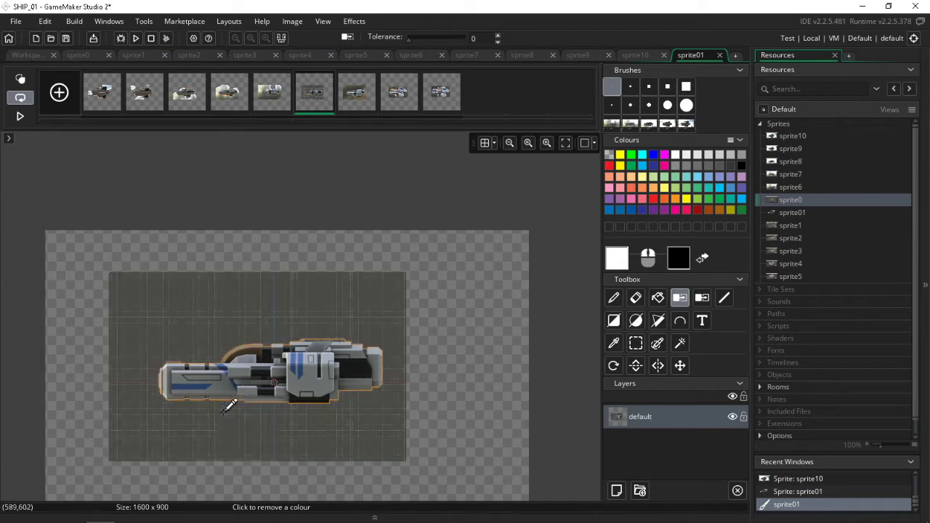
pyautogui.hotkey('ctrl', 'z')
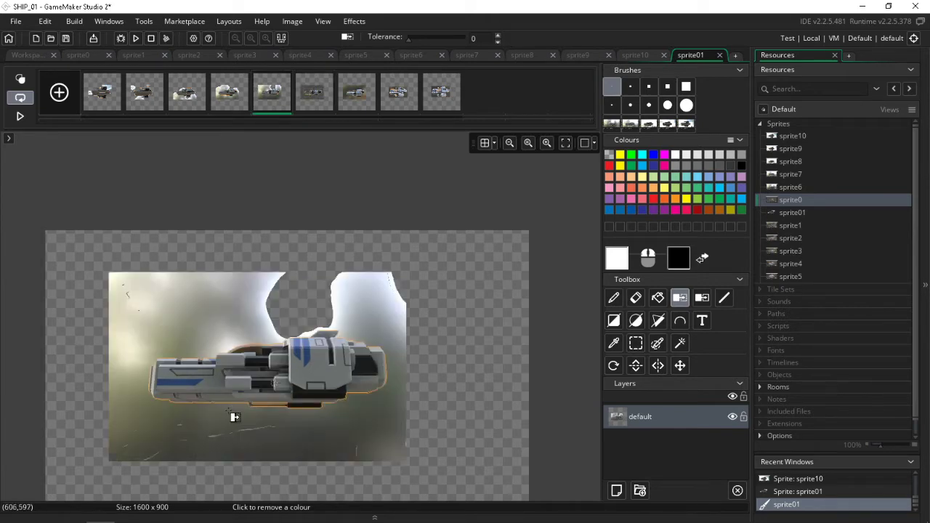
# Delete the background areas above and below the ship in the seventh frame using rectangular selections.
pyautogui.press('Right')
pyautogui.press('Right')
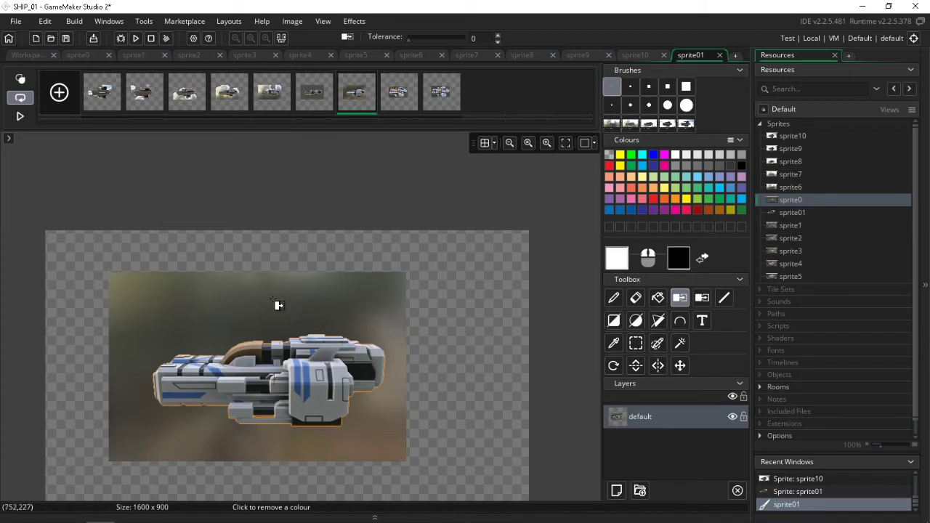
pyautogui.press('Right')
pyautogui.press('Left')
pyautogui.click(636, 343)
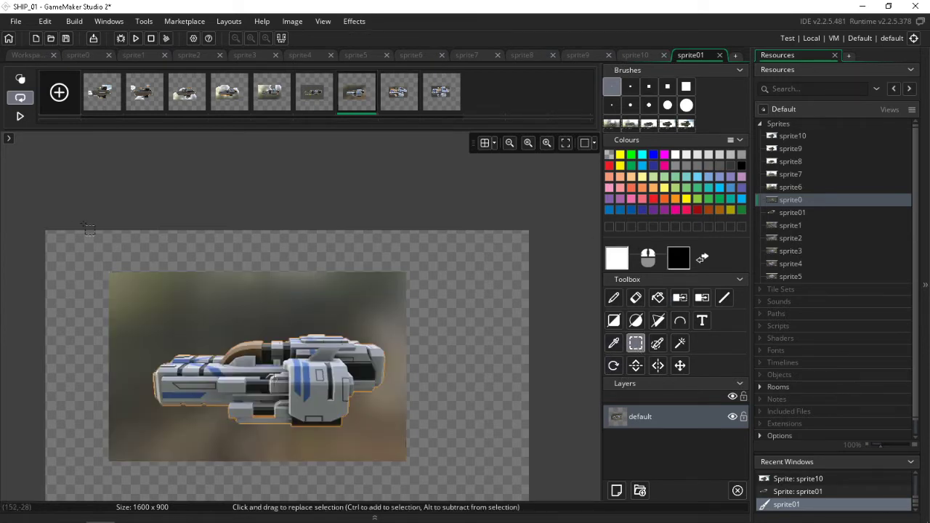
pyautogui.moveTo(29, 218); pyautogui.dragTo(512, 336)
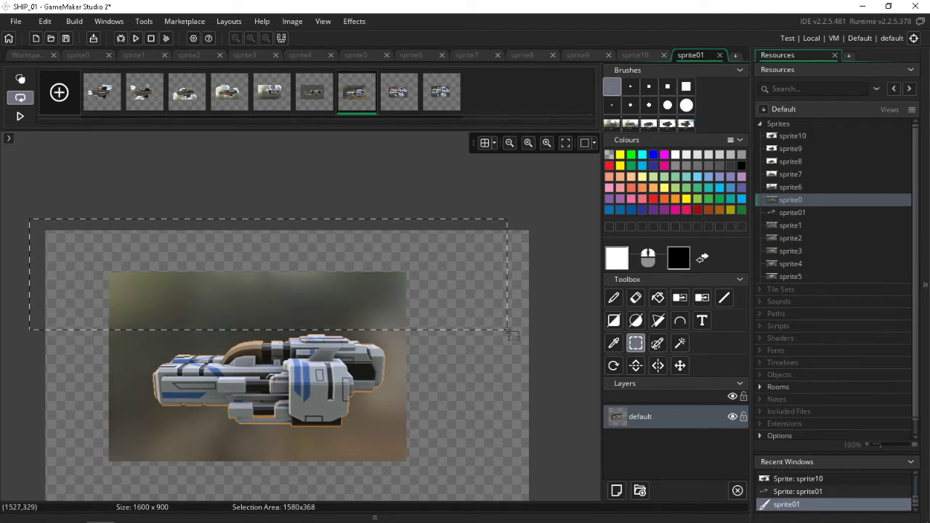
pyautogui.press('Delete')
pyautogui.moveTo(456, 496); pyautogui.dragTo(42, 432)
pyautogui.press('Delete')
# Delete the background areas to the left and right of the ship in the seventh frame.
pyautogui.moveTo(88, 267); pyautogui.dragTo(164, 458)
pyautogui.press('Delete')
pyautogui.moveTo(460, 286); pyautogui.dragTo(389, 462)
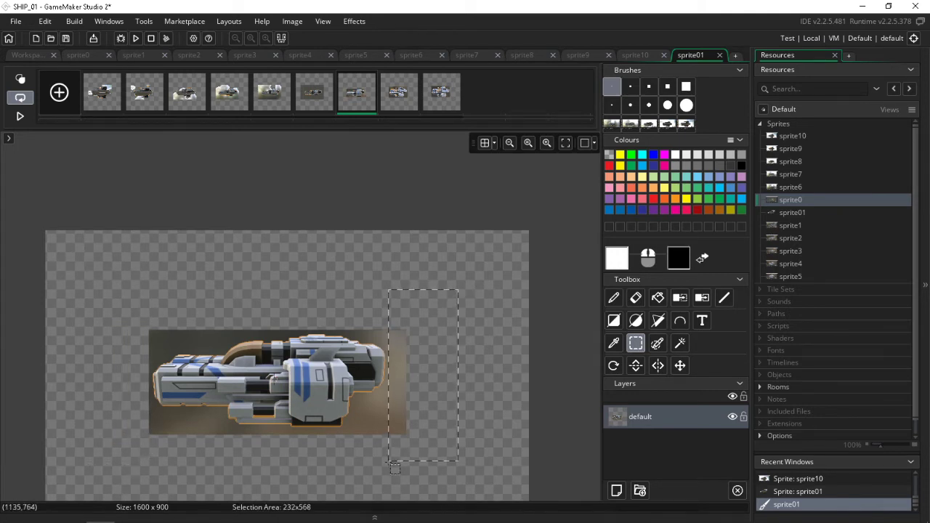
pyautogui.press('Delete')
# Delete the background on all four sides of the ship in the sixth frame using rectangular selections.
pyautogui.press('Left')
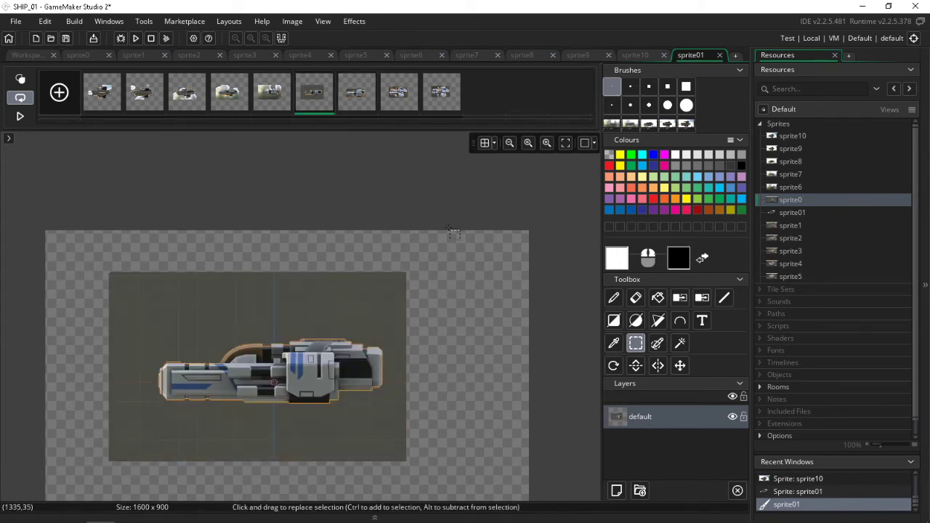
pyautogui.moveTo(445, 236); pyautogui.dragTo(384, 470)
pyautogui.press('Delete')
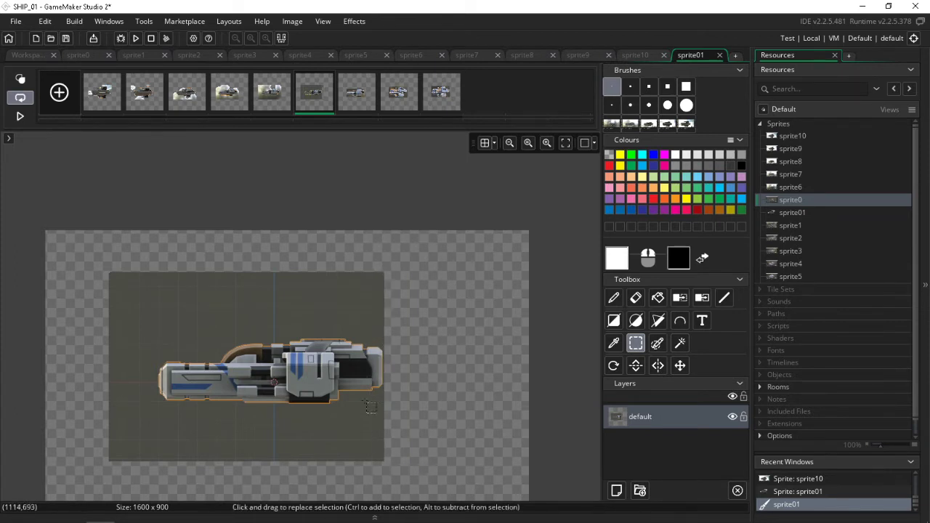
pyautogui.moveTo(78, 249); pyautogui.dragTo(473, 339)
pyautogui.press('Delete')
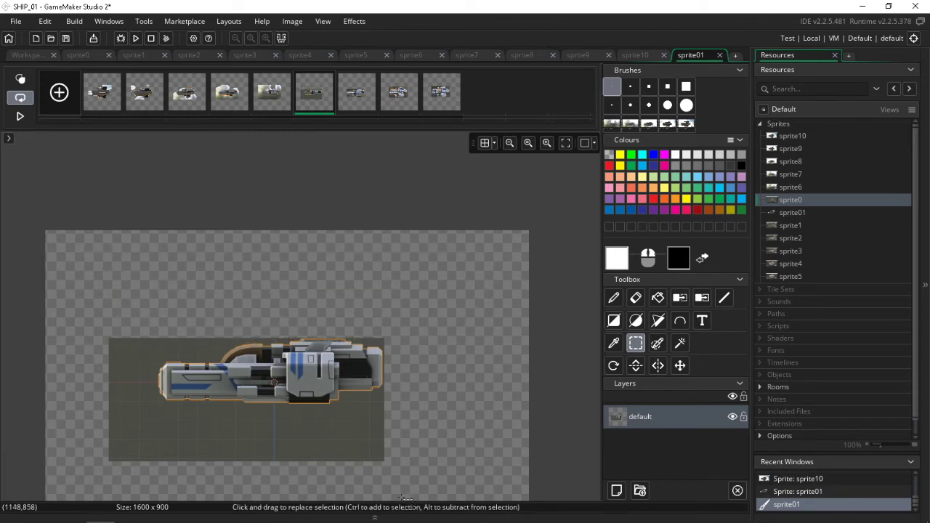
pyautogui.moveTo(415, 488); pyautogui.dragTo(79, 406)
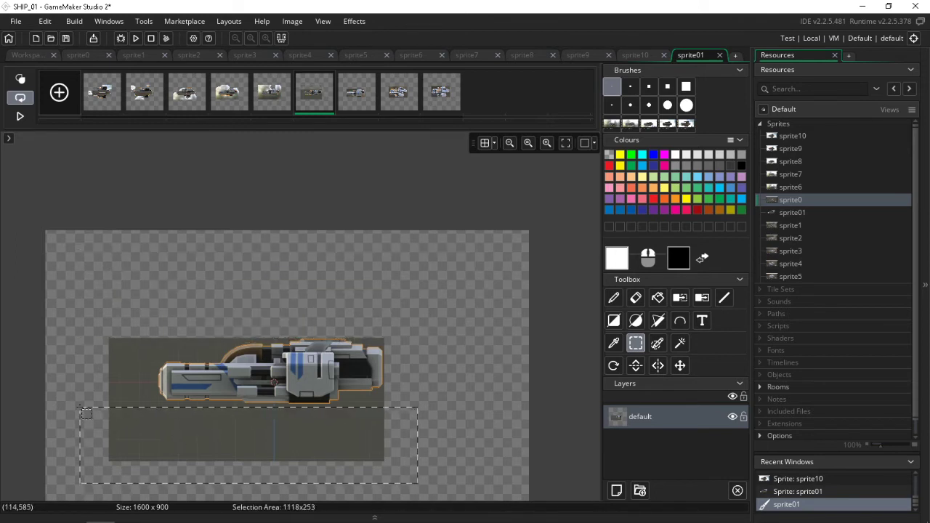
pyautogui.press('Delete')
pyautogui.moveTo(80, 318); pyautogui.dragTo(154, 438)
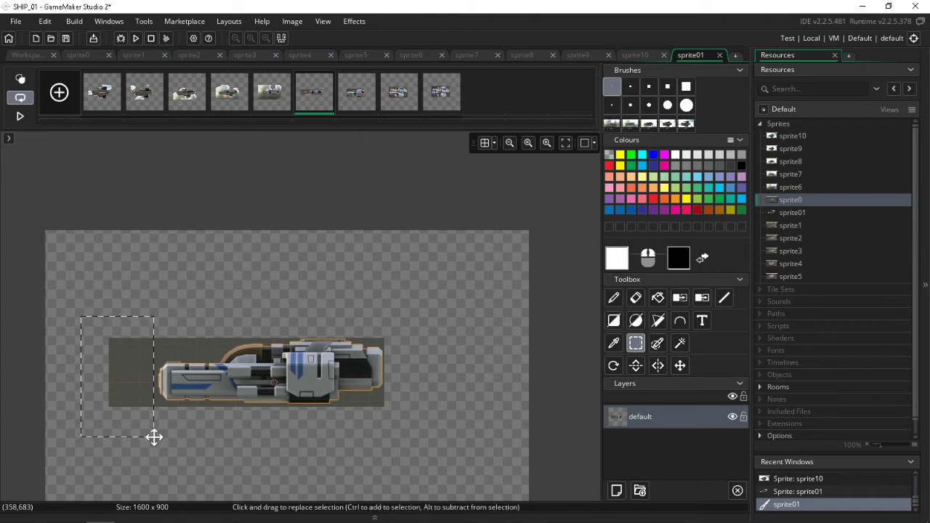
pyautogui.press('Delete')
# Delete the background on all four sides of the ship in the fifth frame using rectangular selections, and save the project.
pyautogui.click(264, 99)
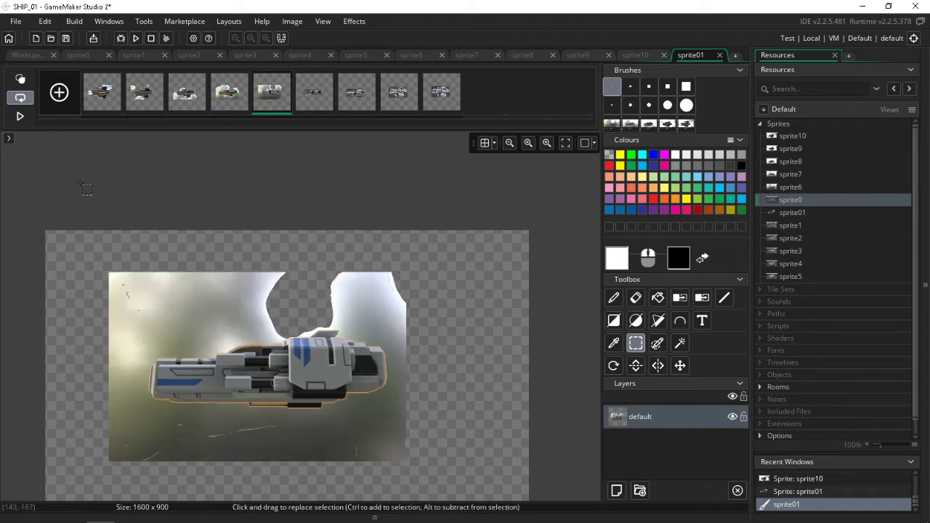
pyautogui.moveTo(26, 212); pyautogui.dragTo(548, 333)
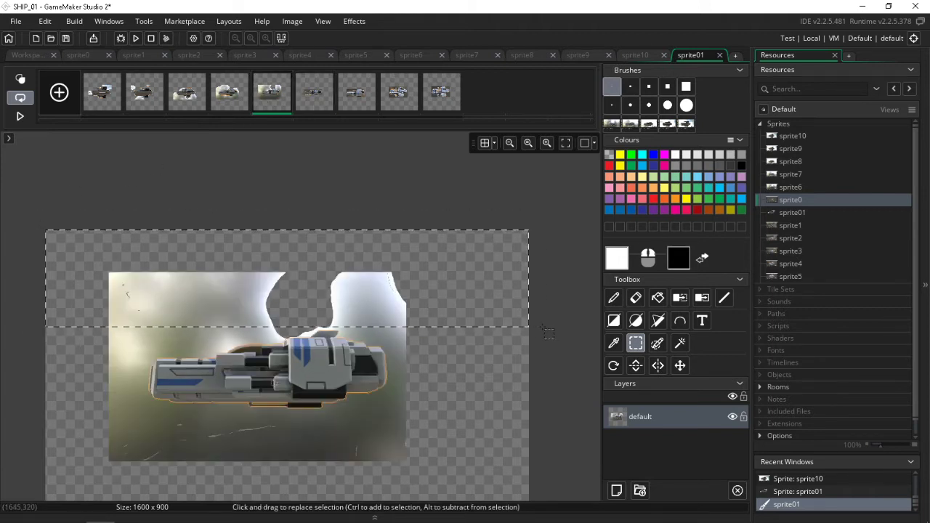
pyautogui.press('Delete')
pyautogui.moveTo(91, 490); pyautogui.dragTo(536, 410)
pyautogui.press('Delete')
pyautogui.moveTo(42, 293); pyautogui.dragTo(147, 436)
pyautogui.press('Delete')
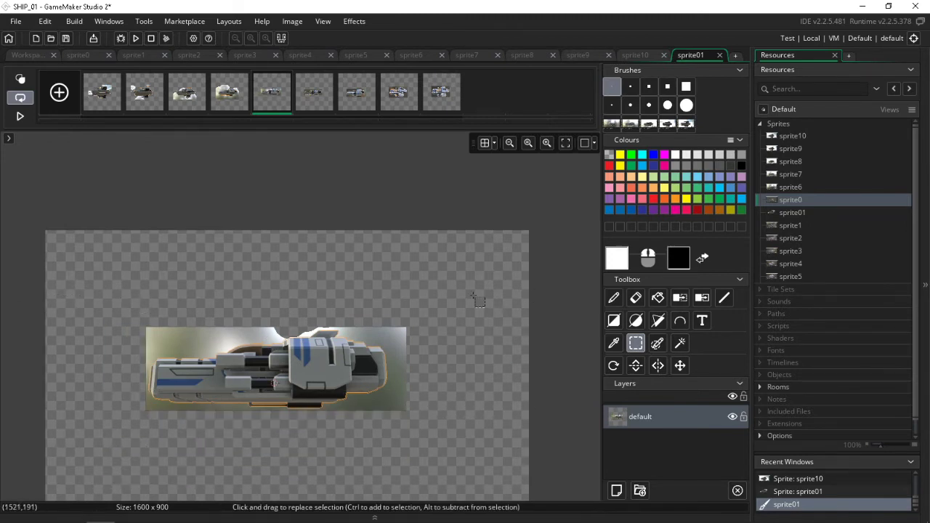
pyautogui.moveTo(454, 302); pyautogui.dragTo(394, 427)
pyautogui.press('Delete')
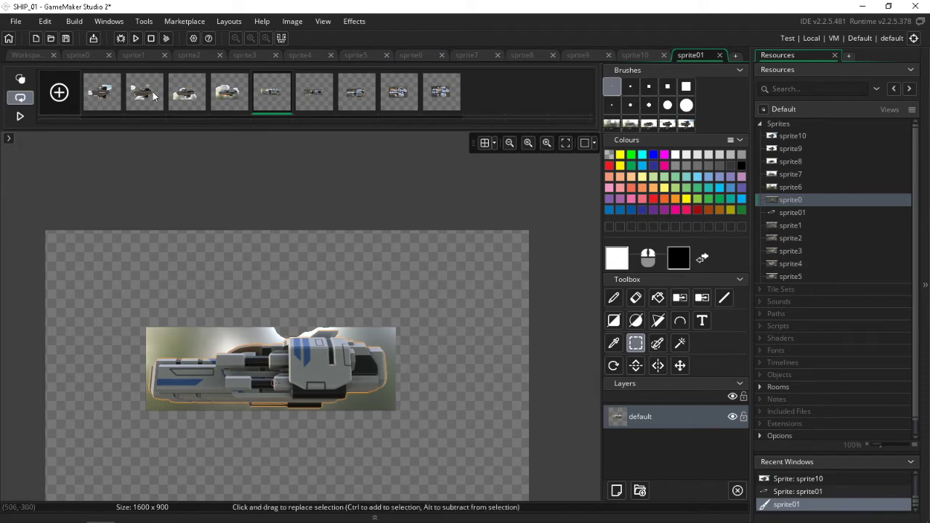
pyautogui.click(65, 37)
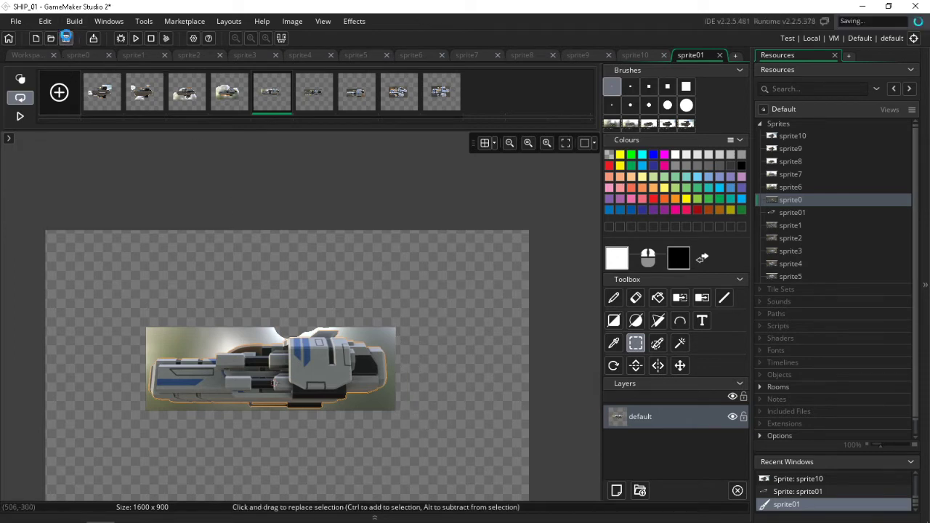
# Delete the background above, below, left and right of the ship in the fourth frame using rectangular selections.
pyautogui.click(231, 105)
pyautogui.moveTo(21, 193); pyautogui.dragTo(517, 321)
pyautogui.press('Delete')
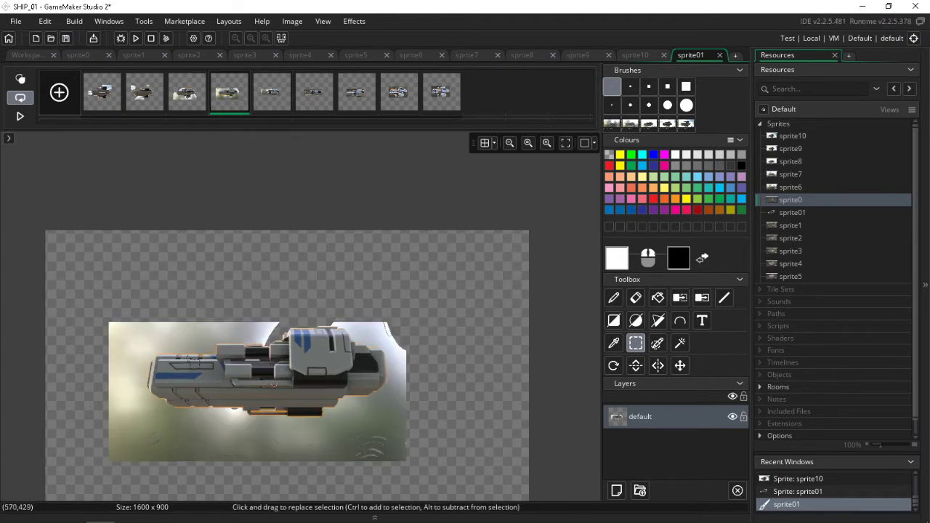
pyautogui.moveTo(12, 238)
pyautogui.mouseDown()
pyautogui.moveTo(35, 452)
pyautogui.moveTo(152, 499)
pyautogui.moveTo(99, 492)
pyautogui.moveTo(415, 422)
pyautogui.moveTo(456, 425)
pyautogui.mouseUp()
pyautogui.press('Delete')
pyautogui.press('Delete')
pyautogui.moveTo(447, 288); pyautogui.dragTo(394, 458)
pyautogui.press('Delete')
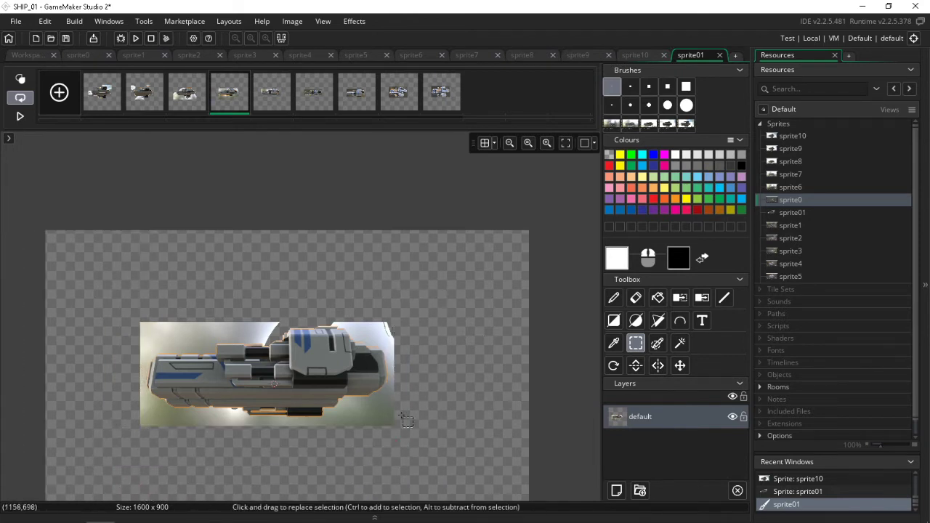
# Trim the outer background in the third frame at the upper left, left, bottom and right of the ship using rectangular selections.
pyautogui.click(183, 104)
pyautogui.moveTo(53, 203); pyautogui.dragTo(263, 324)
pyautogui.press('Delete')
pyautogui.moveTo(76, 339)
pyautogui.mouseDown()
pyautogui.moveTo(124, 446)
pyautogui.moveTo(135, 499)
pyautogui.moveTo(346, 488)
pyautogui.moveTo(429, 457)
pyautogui.mouseUp()
pyautogui.press('Delete')
pyautogui.press('Delete')
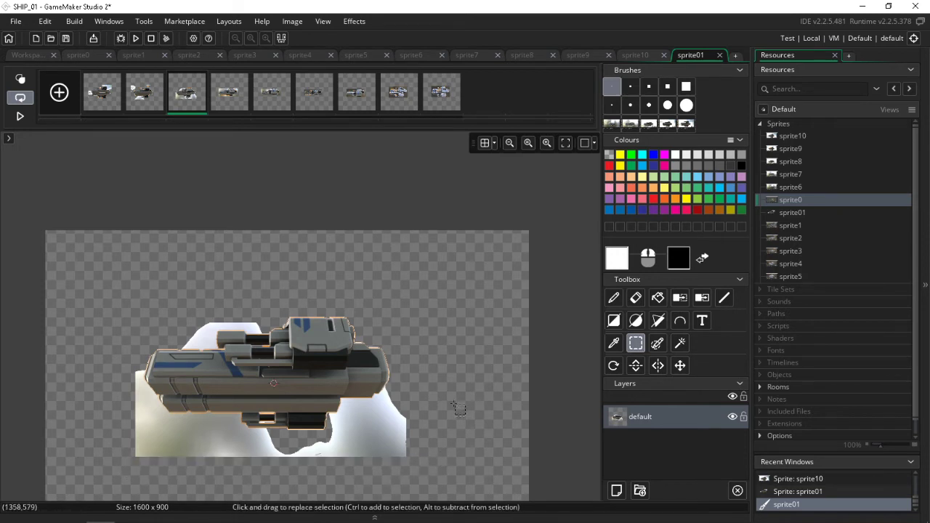
pyautogui.moveTo(444, 394)
pyautogui.mouseDown()
pyautogui.moveTo(436, 458)
pyautogui.moveTo(389, 475)
pyautogui.mouseUp()
pyautogui.press('Delete')
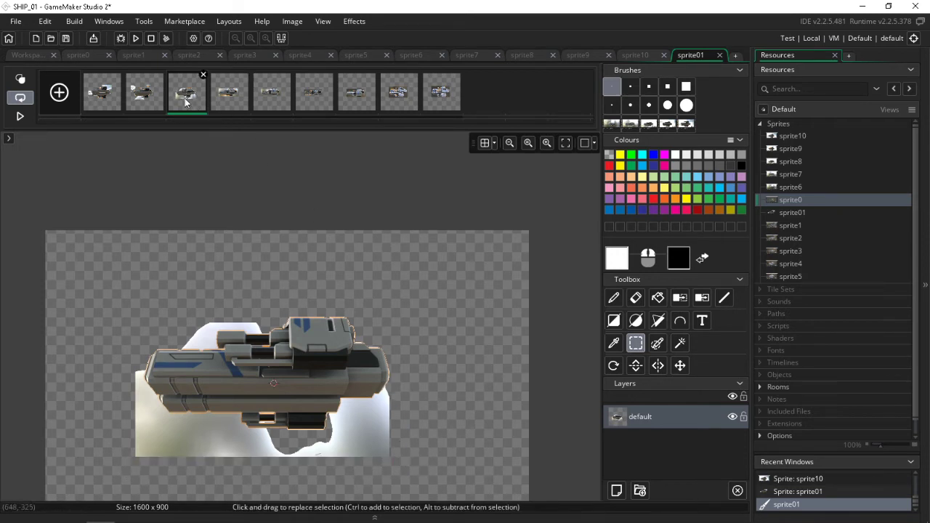
# In the second frame, delete most of the white patch at the upper left, the lower edge of the bottom patch and the top strip.
pyautogui.click(145, 105)
pyautogui.moveTo(66, 219); pyautogui.dragTo(186, 323)
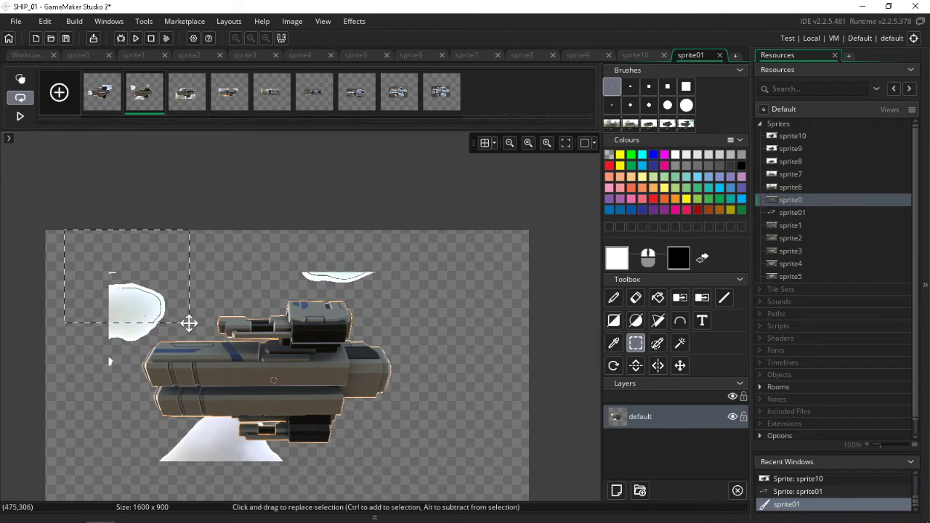
pyautogui.press('Delete')
pyautogui.moveTo(85, 294); pyautogui.dragTo(125, 397)
pyautogui.press('Delete')
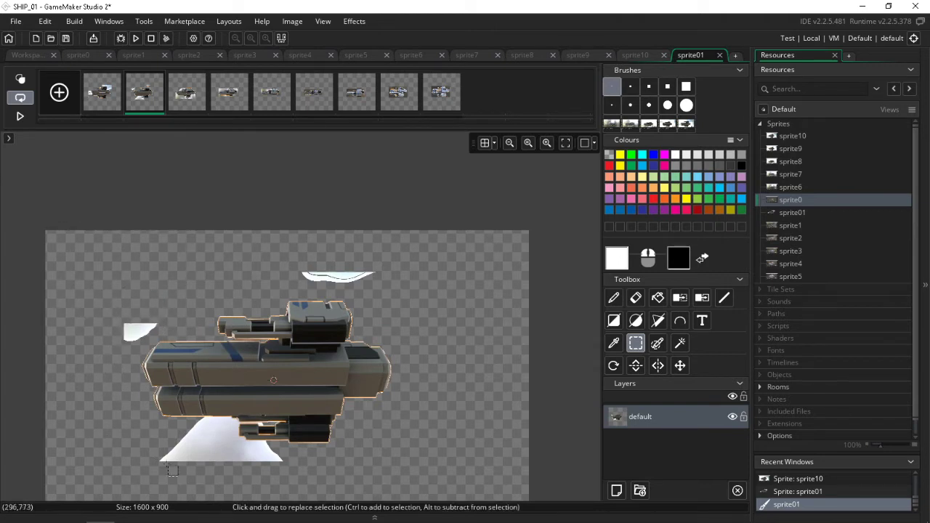
pyautogui.moveTo(143, 473)
pyautogui.mouseDown()
pyautogui.moveTo(298, 478)
pyautogui.moveTo(289, 451)
pyautogui.mouseUp()
pyautogui.press('Delete')
pyautogui.moveTo(276, 264); pyautogui.dragTo(400, 290)
pyautogui.press('Delete')
# Delete the rest of the upper-left white patch in the second frame and trim the patch below the ship further.
pyautogui.moveTo(106, 299)
pyautogui.mouseDown()
pyautogui.moveTo(151, 339)
pyautogui.moveTo(143, 347)
pyautogui.mouseUp()
pyautogui.press('Delete')
pyautogui.moveTo(135, 310); pyautogui.dragTo(178, 350)
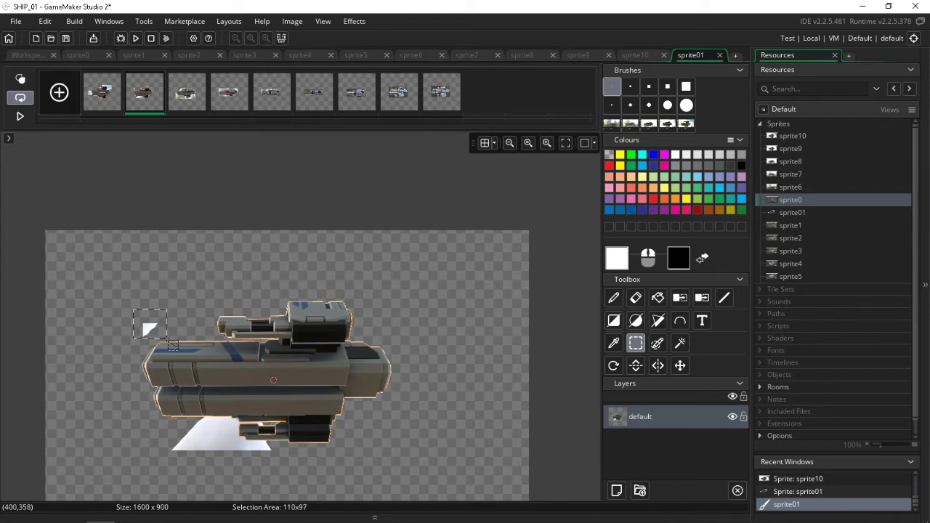
pyautogui.press('Delete')
pyautogui.moveTo(153, 482); pyautogui.dragTo(280, 444)
pyautogui.press('Delete')
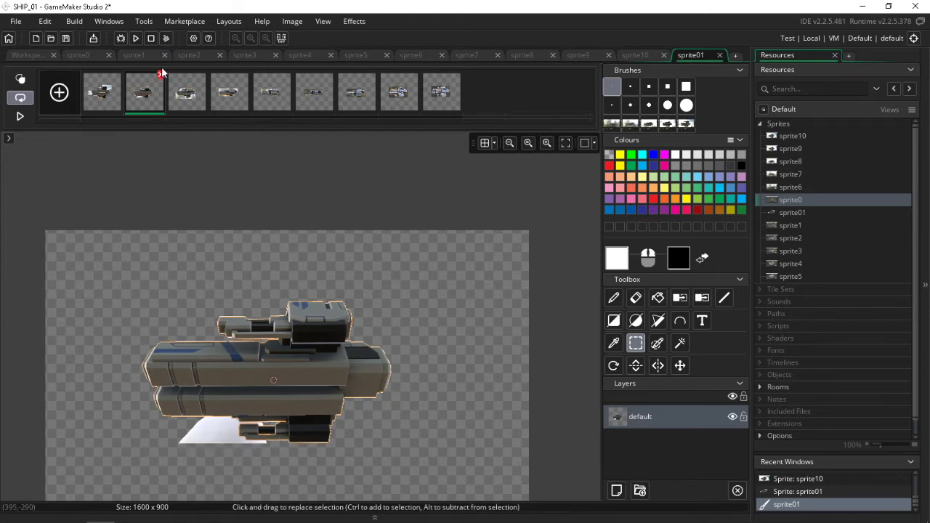
# Delete the background areas to the left of and above the ship in the first frame using rectangular selections.
pyautogui.click(112, 100)
pyautogui.moveTo(74, 242); pyautogui.dragTo(139, 462)
pyautogui.press('Delete')
pyautogui.moveTo(244, 236)
pyautogui.mouseDown()
pyautogui.moveTo(299, 267)
pyautogui.moveTo(432, 295)
pyautogui.moveTo(432, 323)
pyautogui.moveTo(354, 334)
pyautogui.mouseUp()
pyautogui.press('Delete')
pyautogui.press('Delete')
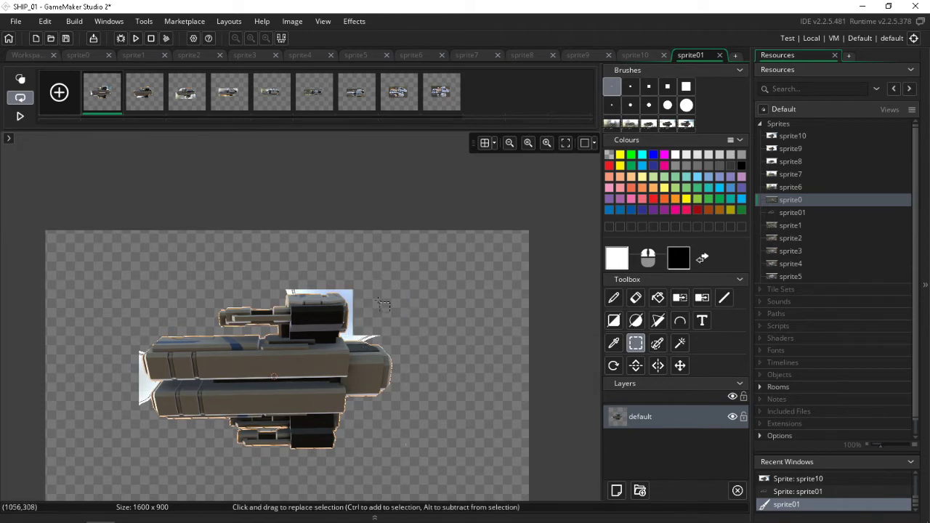
# Delete the background at the lower left, lower right and underneath the ship in the third frame.
pyautogui.click(187, 102)
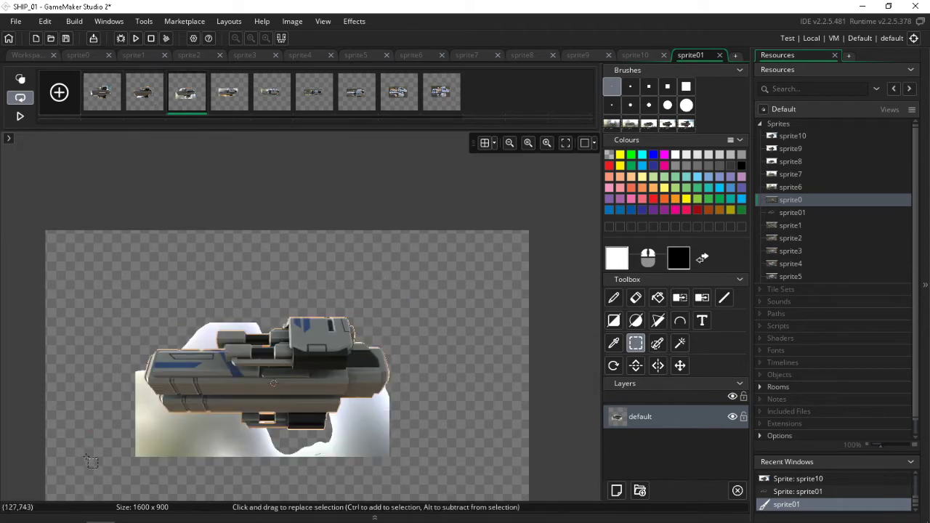
pyautogui.moveTo(109, 478); pyautogui.dragTo(237, 418)
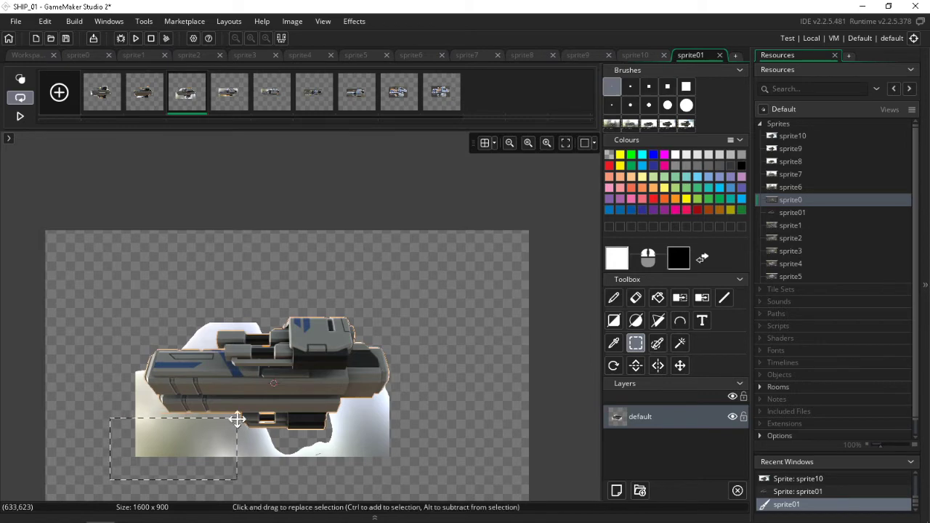
pyautogui.press('Delete')
pyautogui.moveTo(401, 473)
pyautogui.mouseDown()
pyautogui.moveTo(342, 425)
pyautogui.moveTo(346, 404)
pyautogui.mouseUp()
pyautogui.press('Delete')
pyautogui.moveTo(371, 472)
pyautogui.mouseDown()
pyautogui.moveTo(233, 444)
pyautogui.moveTo(224, 430)
pyautogui.mouseUp()
pyautogui.press('Delete')
# Cut away the remaining background at the upper-left, lower-left and upper-right corners around the ship in the fourth frame.
pyautogui.click(226, 100)
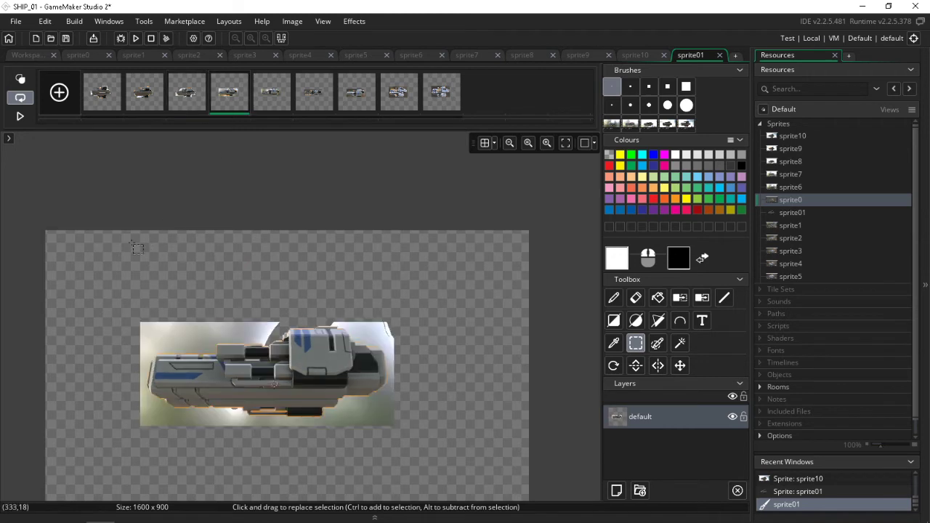
pyautogui.moveTo(113, 249); pyautogui.dragTo(279, 335)
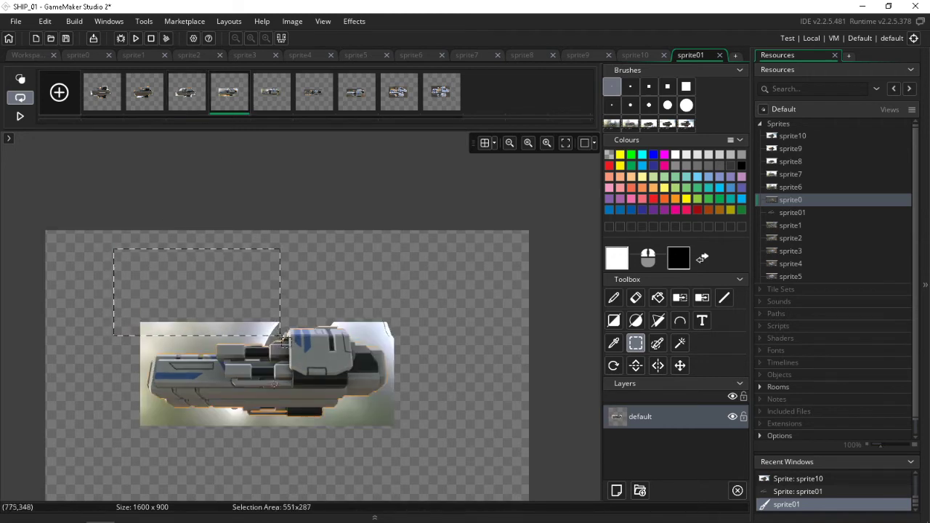
pyautogui.press('Delete')
pyautogui.moveTo(116, 309)
pyautogui.mouseDown()
pyautogui.moveTo(223, 344)
pyautogui.moveTo(207, 348)
pyautogui.mouseUp()
pyautogui.press('Delete')
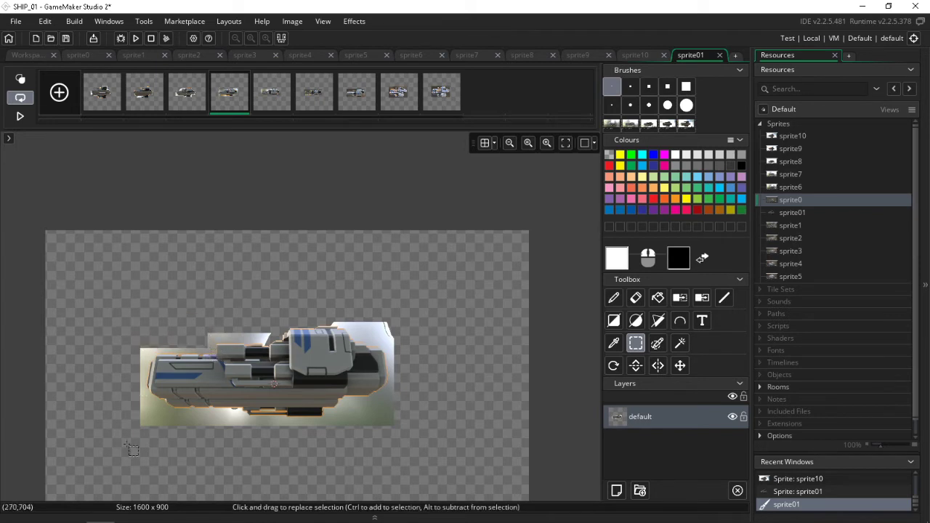
pyautogui.moveTo(130, 447)
pyautogui.mouseDown()
pyautogui.moveTo(250, 430)
pyautogui.moveTo(244, 416)
pyautogui.mouseUp()
pyautogui.press('Delete')
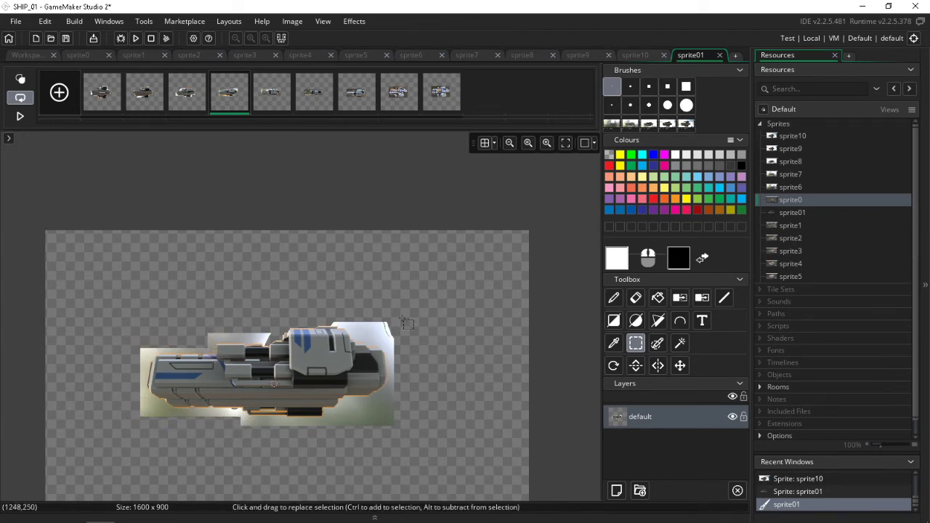
pyautogui.moveTo(408, 311); pyautogui.dragTo(356, 336)
pyautogui.press('Delete')
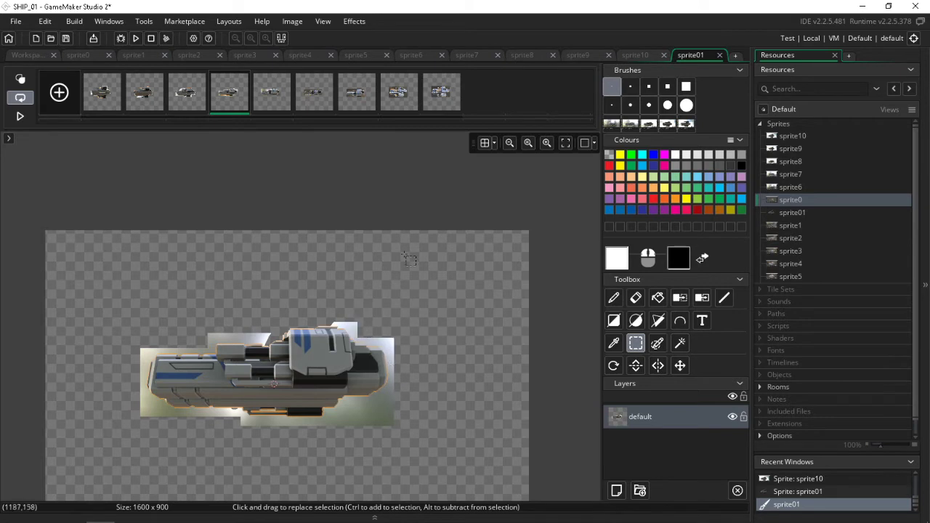
# Delete the background at all four corners around the ship in the ninth frame using rectangular selections.
pyautogui.click(434, 96)
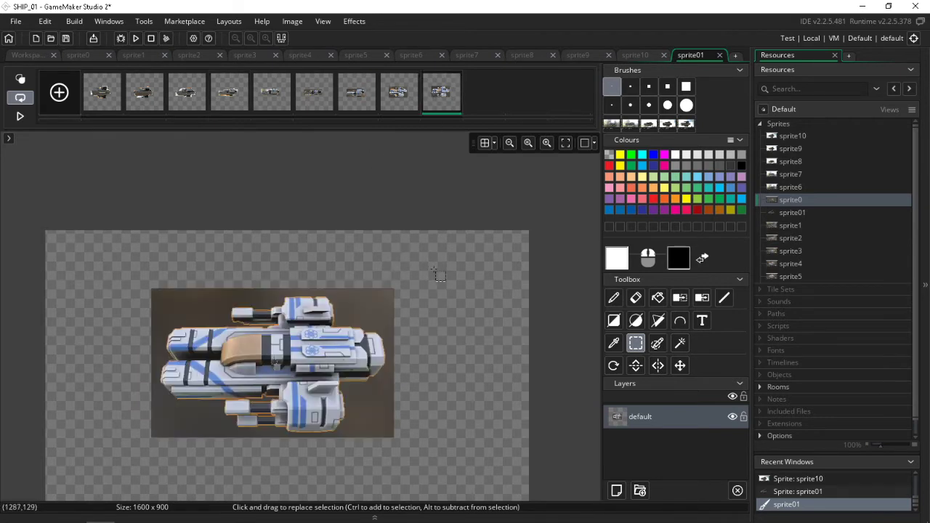
pyautogui.moveTo(436, 273)
pyautogui.mouseDown()
pyautogui.moveTo(333, 330)
pyautogui.moveTo(340, 335)
pyautogui.moveTo(343, 322)
pyautogui.mouseUp()
pyautogui.press('Delete')
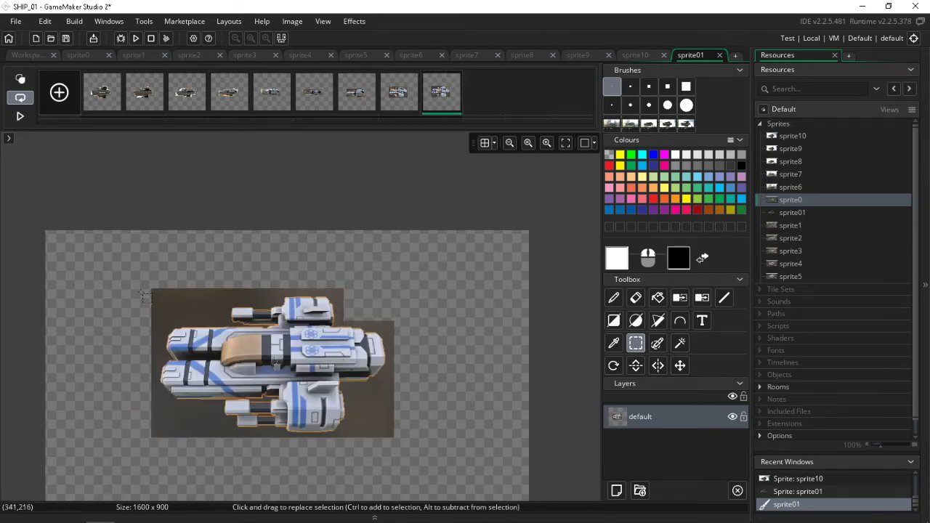
pyautogui.moveTo(133, 264); pyautogui.dragTo(221, 318)
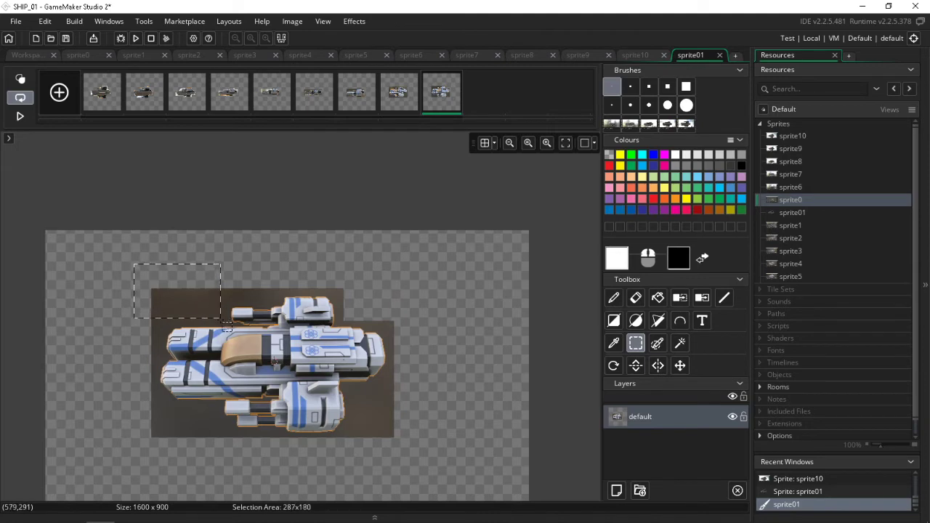
pyautogui.press('Delete')
pyautogui.moveTo(129, 458)
pyautogui.mouseDown()
pyautogui.moveTo(209, 427)
pyautogui.moveTo(216, 411)
pyautogui.mouseUp()
pyautogui.press('Delete')
pyautogui.moveTo(403, 453); pyautogui.dragTo(351, 392)
pyautogui.press('Delete')
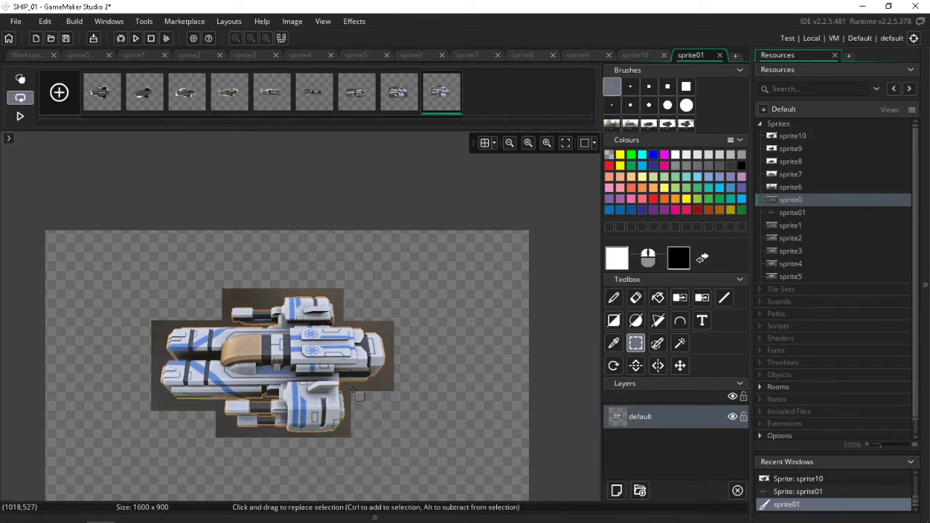
# Delete the background at all four corners around the ship in the eighth frame using rectangular selections.
pyautogui.click(401, 106)
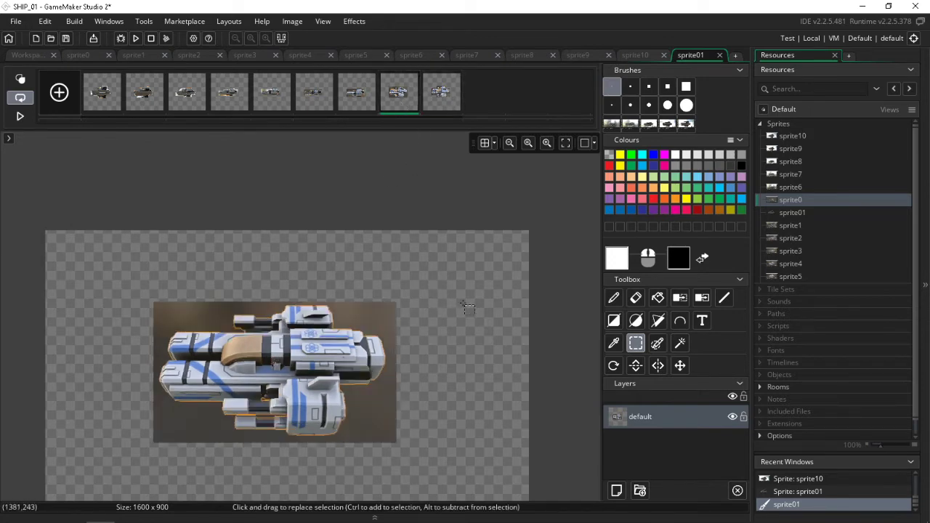
pyautogui.moveTo(434, 268); pyautogui.dragTo(340, 325)
pyautogui.press('Delete')
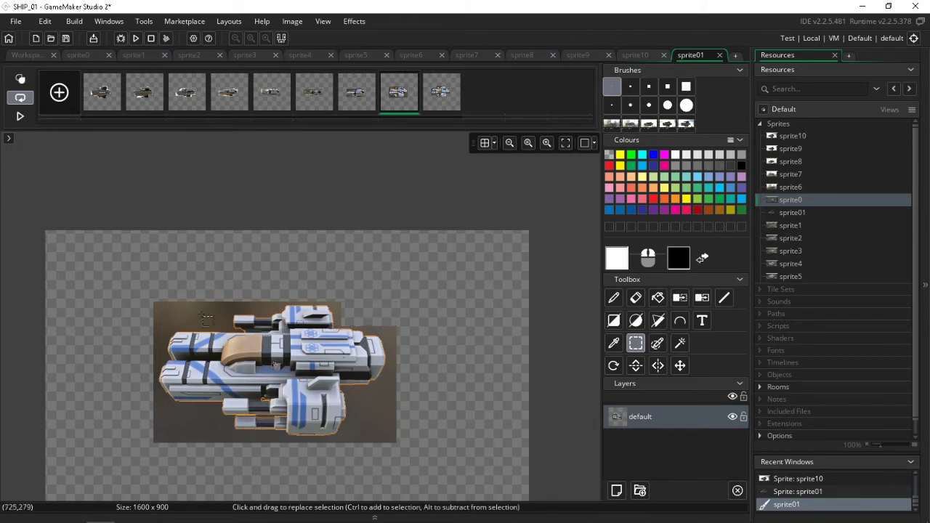
pyautogui.moveTo(114, 288)
pyautogui.mouseDown()
pyautogui.moveTo(243, 335)
pyautogui.moveTo(226, 329)
pyautogui.mouseUp()
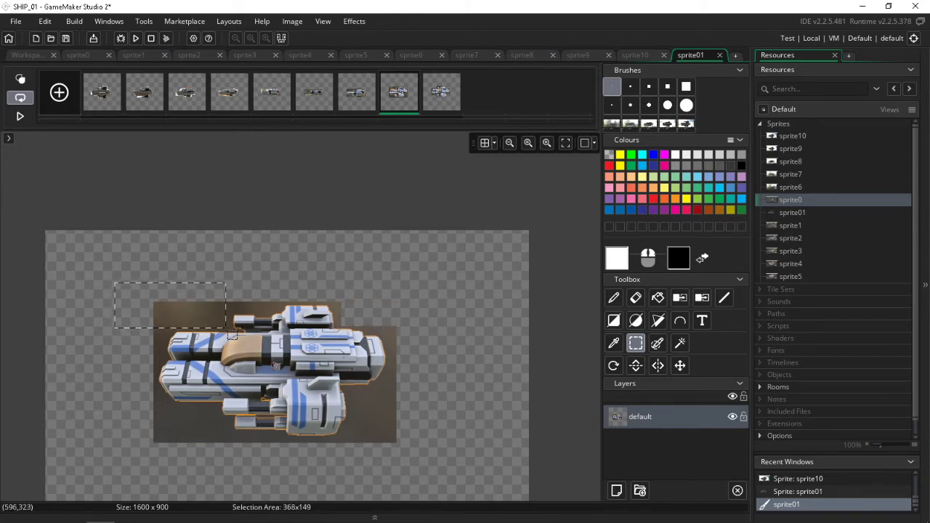
pyautogui.press('Delete')
pyautogui.moveTo(147, 462); pyautogui.dragTo(216, 408)
pyautogui.press('Delete')
pyautogui.moveTo(422, 451); pyautogui.dragTo(352, 391)
pyautogui.press('Delete')
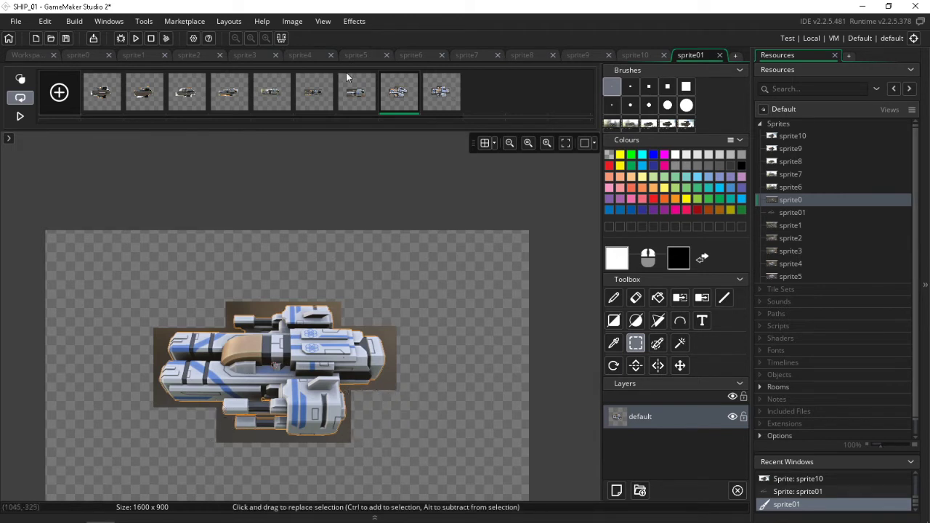
# Delete the background at the upper-left corner above the ship's nose in the seventh frame.
pyautogui.click(355, 94)
pyautogui.moveTo(109, 292)
pyautogui.mouseDown()
pyautogui.moveTo(208, 332)
pyautogui.moveTo(222, 349)
pyautogui.mouseUp()
pyautogui.press('Delete')
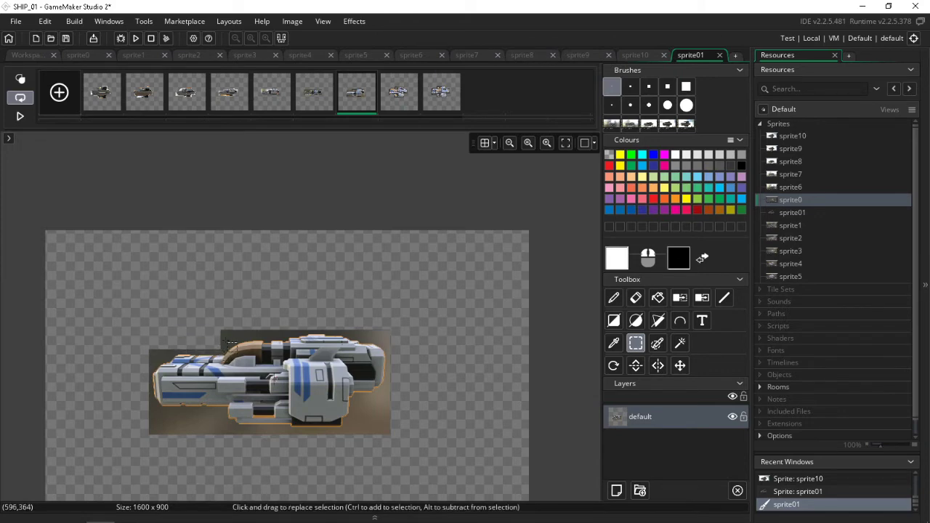
# Step back and forth through the frames to examine the trimmed backgrounds around the ship.
pyautogui.press('Left')
pyautogui.press('Right')
pyautogui.press('Right')
pyautogui.press('Right')
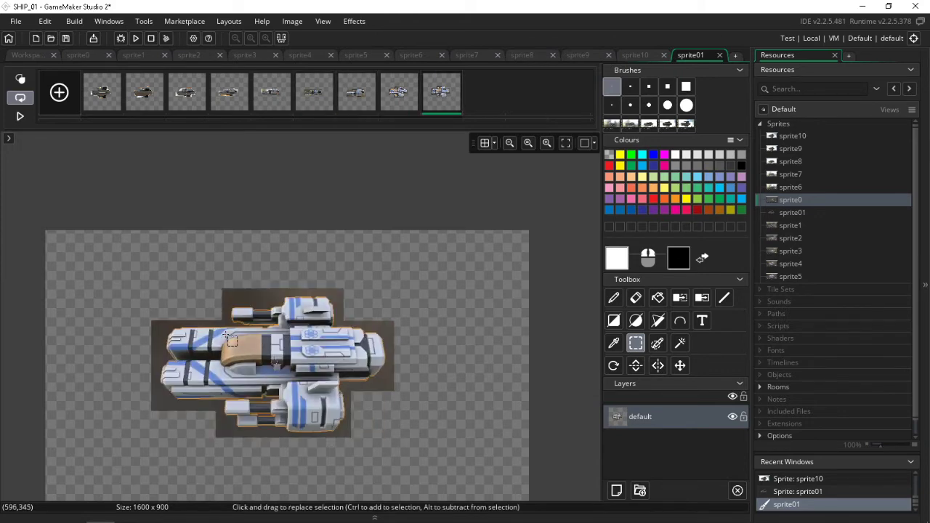
pyautogui.press('Left')
pyautogui.press('Left')
pyautogui.press('Left')
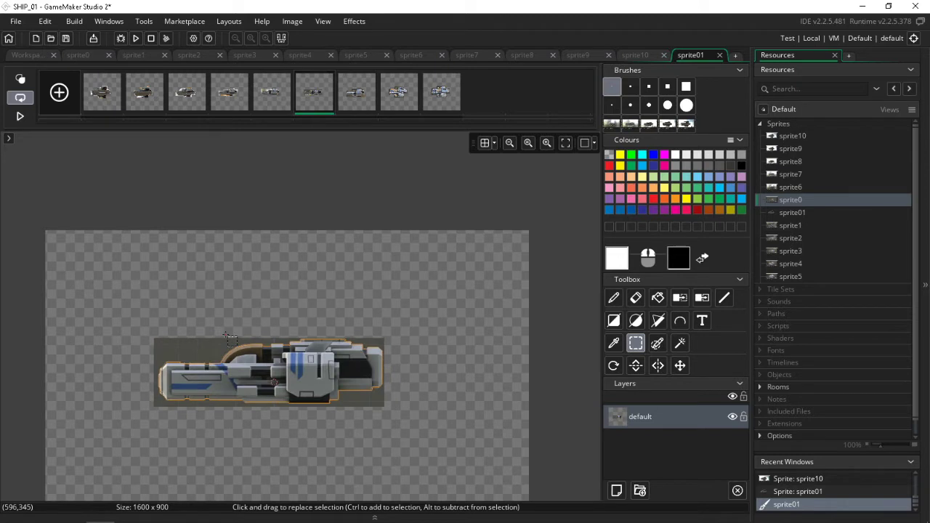
pyautogui.press('Left')
pyautogui.press('Left')
pyautogui.press('Left')
pyautogui.press('Left')
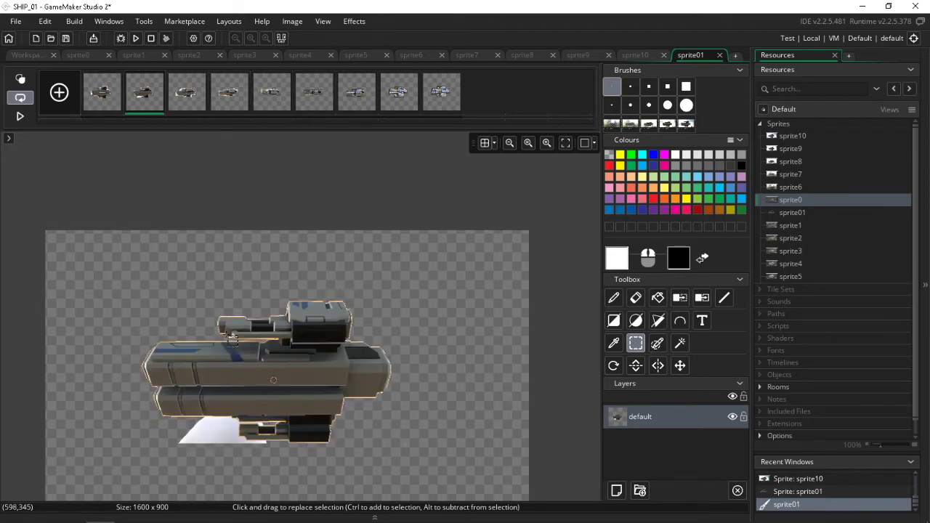
pyautogui.press('Right')
pyautogui.press('Right')
pyautogui.press('Right')
pyautogui.press('Right')
pyautogui.press('Right')
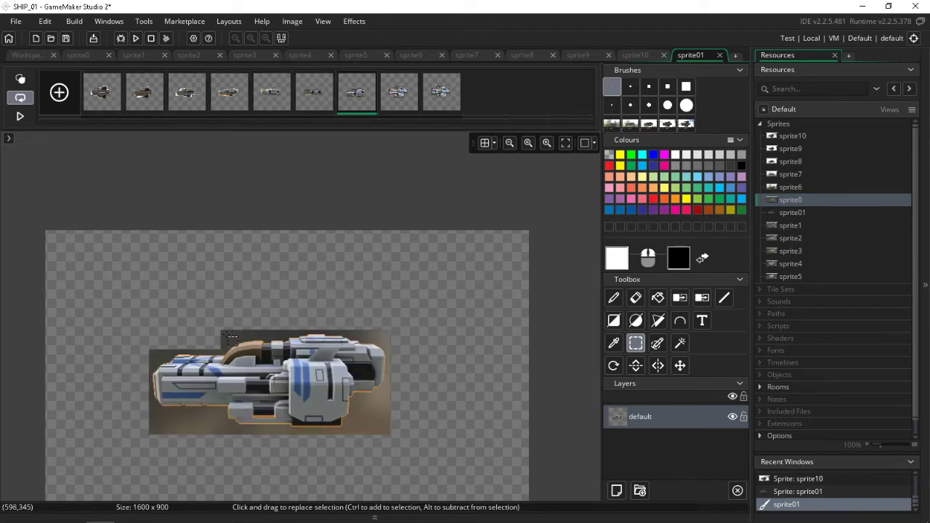
pyautogui.press('Left')
pyautogui.press('Left')
pyautogui.press('Right')
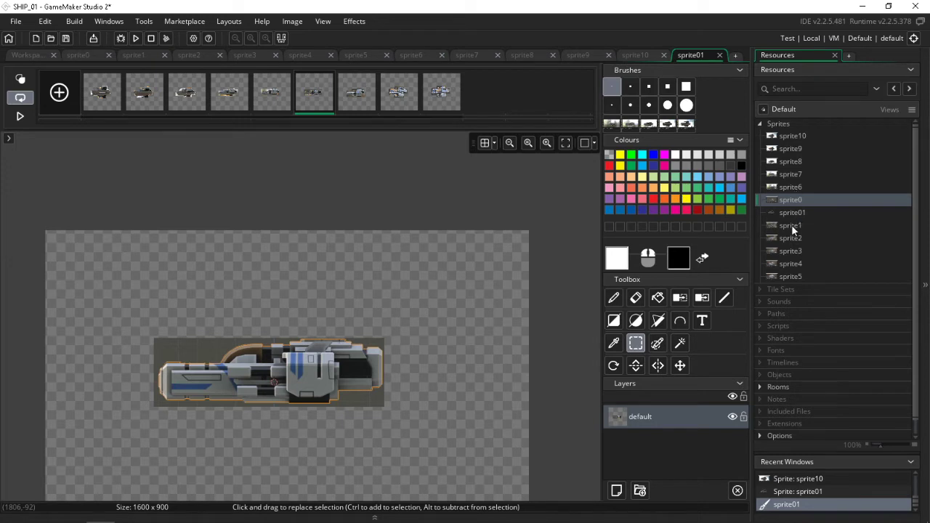
# Open sprite2, fit its image in the preview, and copy its single frame.
pyautogui.press('Right')
pyautogui.press('Right')
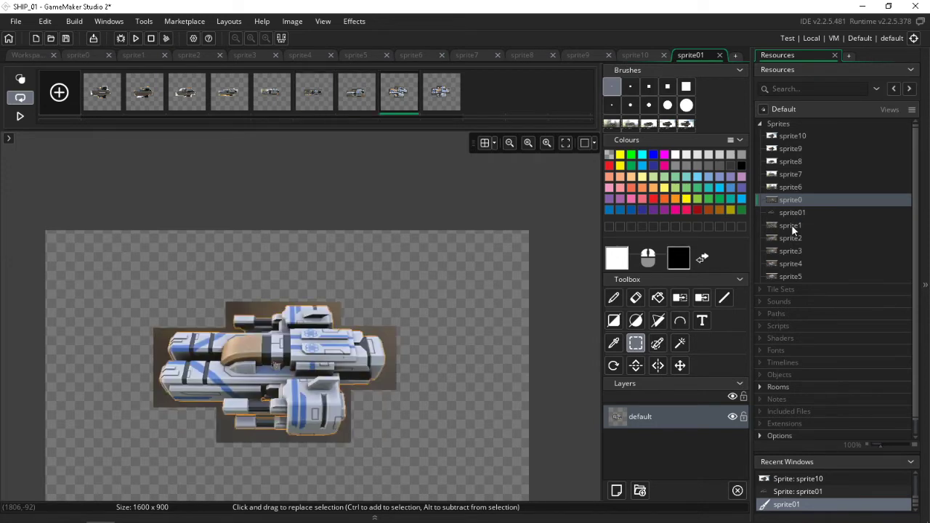
pyautogui.click(791, 226)
pyautogui.click(793, 239)
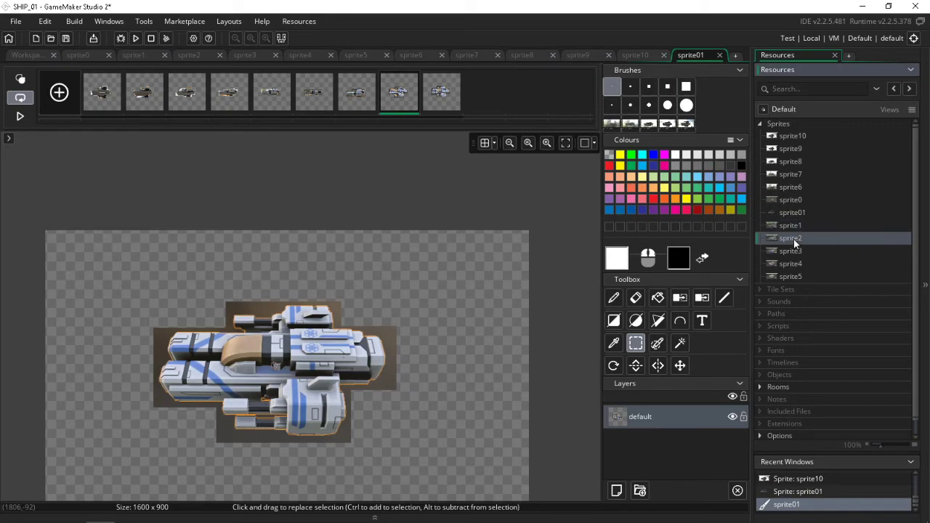
pyautogui.doubleClick(793, 239)
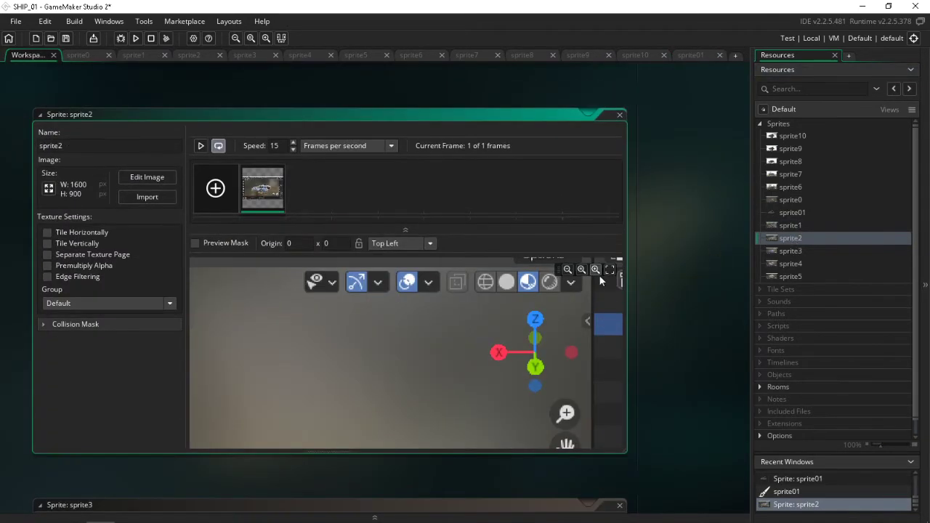
pyautogui.click(609, 270)
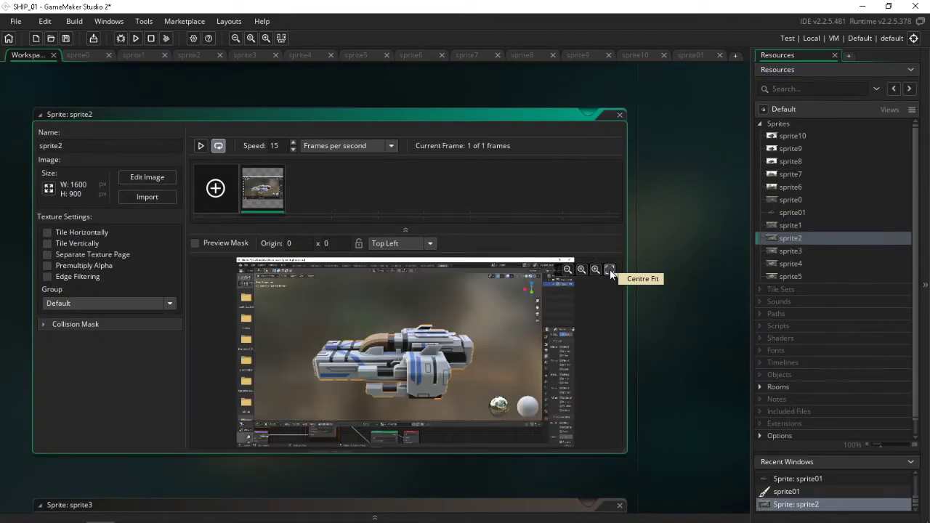
# Open sprite01, fit the preview, and compare its fourth through seventh frames to find where the rotation lacks a frame.
pyautogui.click(788, 213)
pyautogui.doubleClick(789, 214)
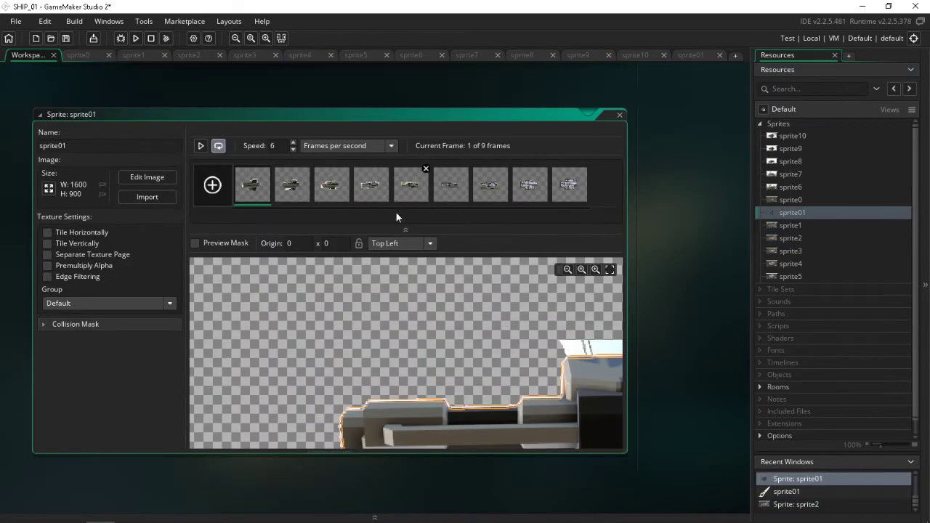
pyautogui.click(406, 193)
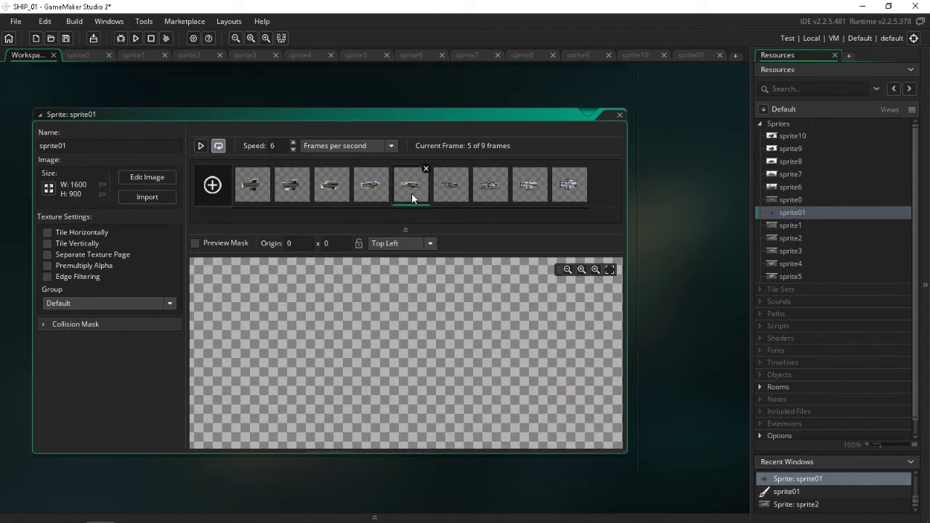
pyautogui.click(610, 269)
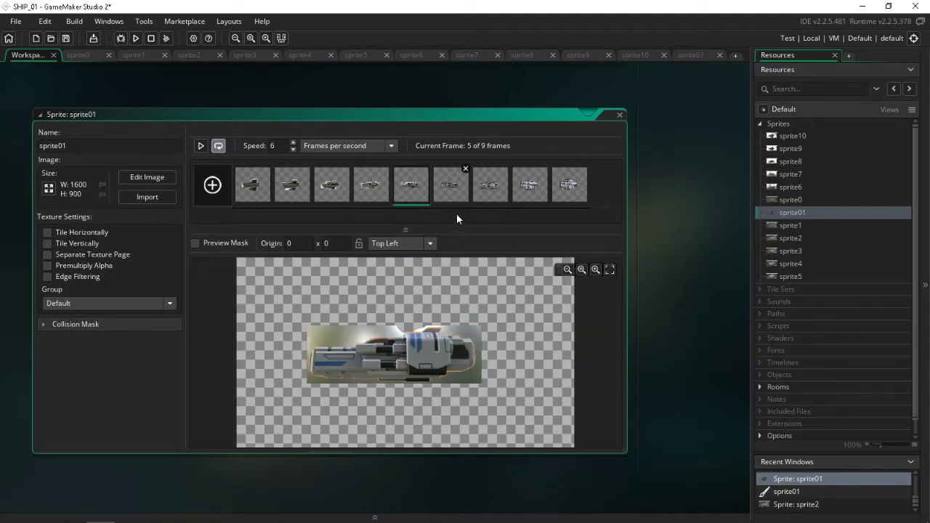
pyautogui.click(451, 182)
pyautogui.click(487, 186)
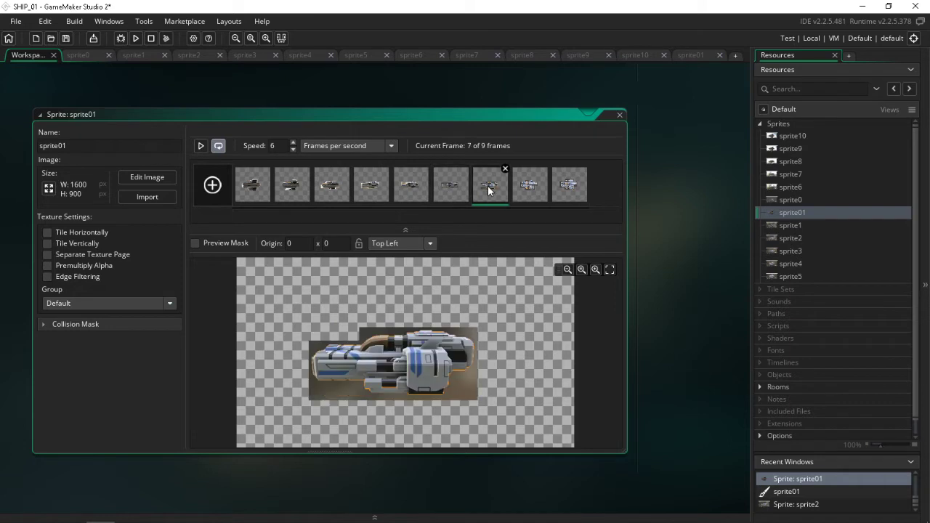
pyautogui.click(408, 192)
pyautogui.click(382, 191)
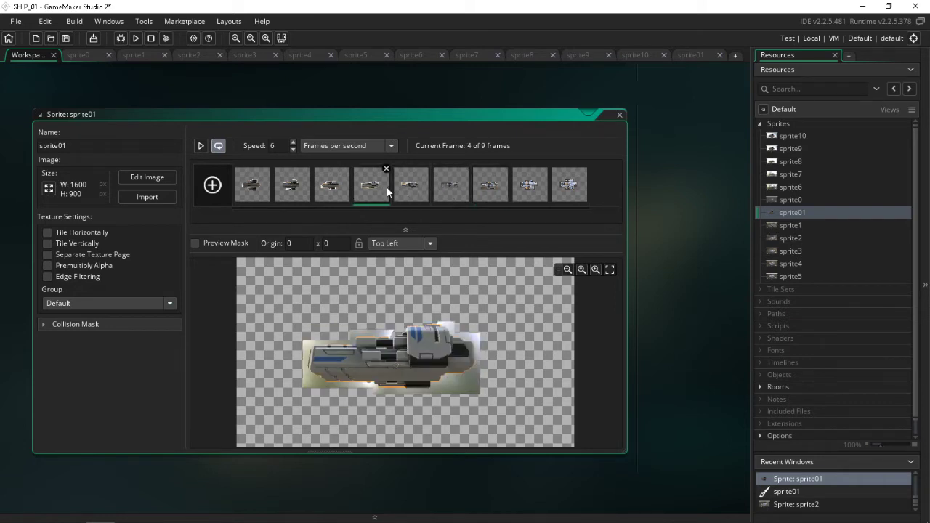
pyautogui.click(414, 185)
pyautogui.click(448, 187)
pyautogui.click(485, 186)
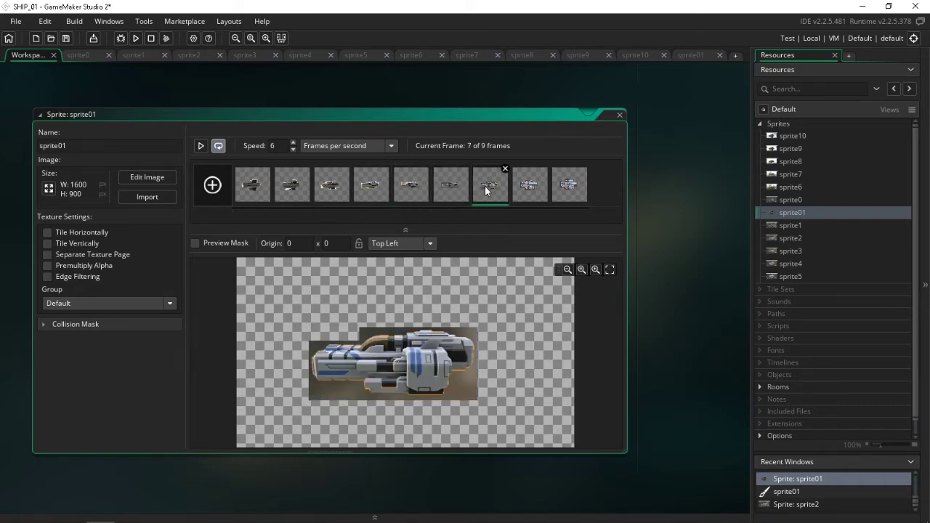
# Paste the frame copied from sprite2 after the seventh frame of sprite01 and compare it with its neighbours.
pyautogui.click(529, 187)
pyautogui.click(486, 186)
pyautogui.hotkey('ctrl', 'v')
pyautogui.click(539, 194)
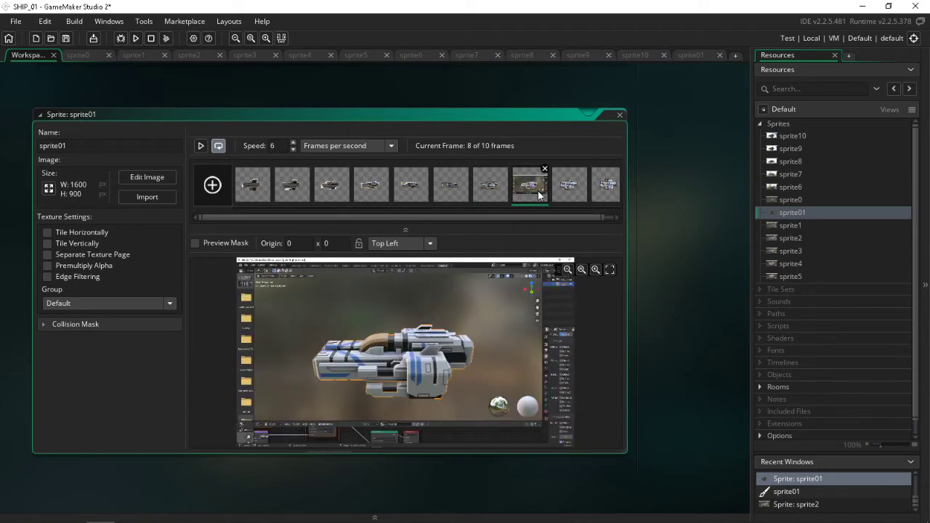
pyautogui.click(482, 185)
pyautogui.click(517, 187)
pyautogui.click(563, 190)
pyautogui.click(534, 190)
# Copy the frame of sprite3, paste it after the eighth frame of sprite01, and compare it with the following frames.
pyautogui.doubleClick(786, 249)
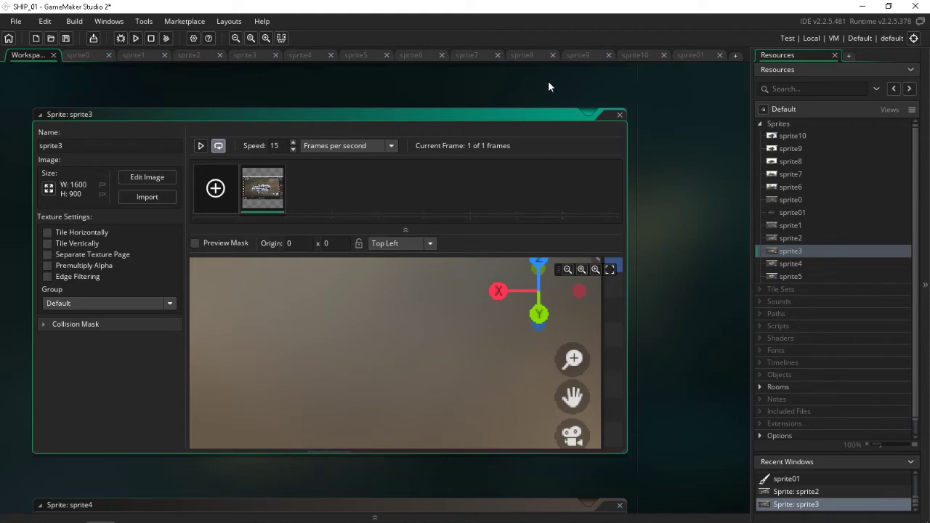
pyautogui.doubleClick(787, 212)
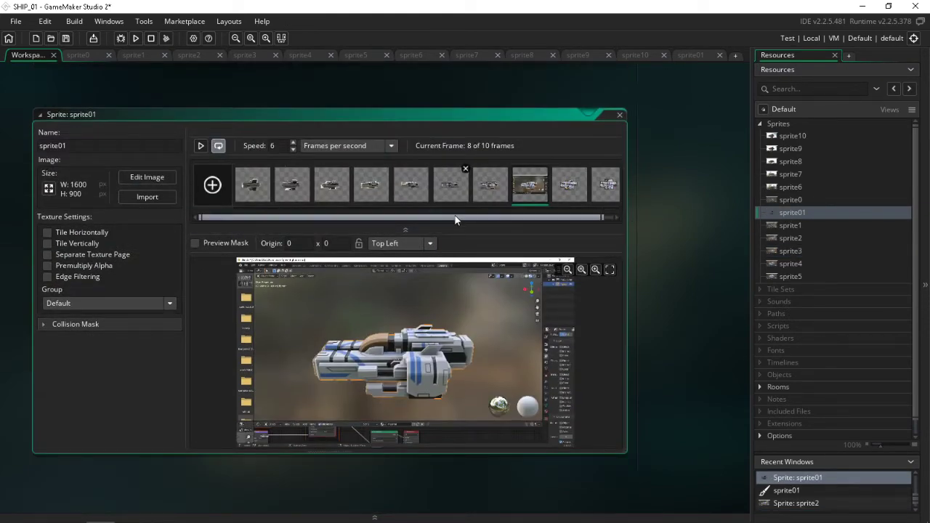
pyautogui.moveTo(456, 217); pyautogui.dragTo(544, 212)
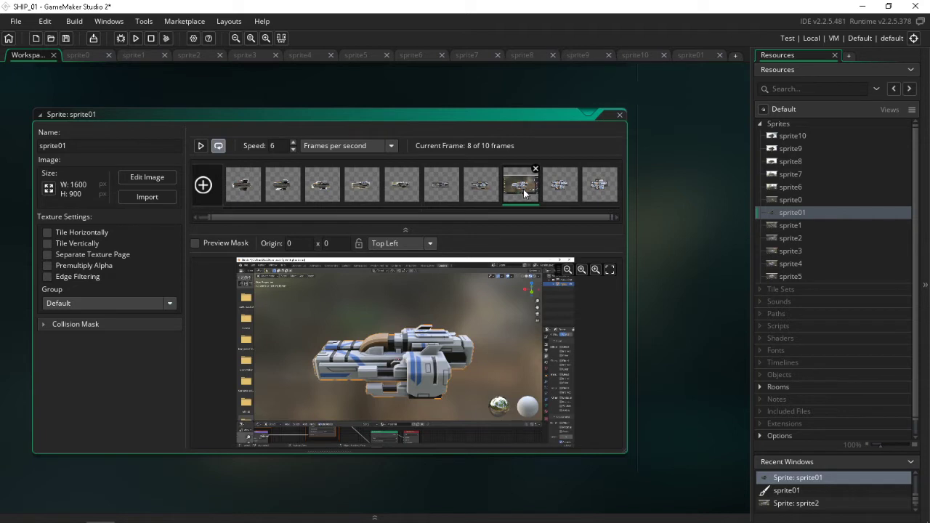
pyautogui.hotkey('ctrl', 'v')
pyautogui.click(595, 184)
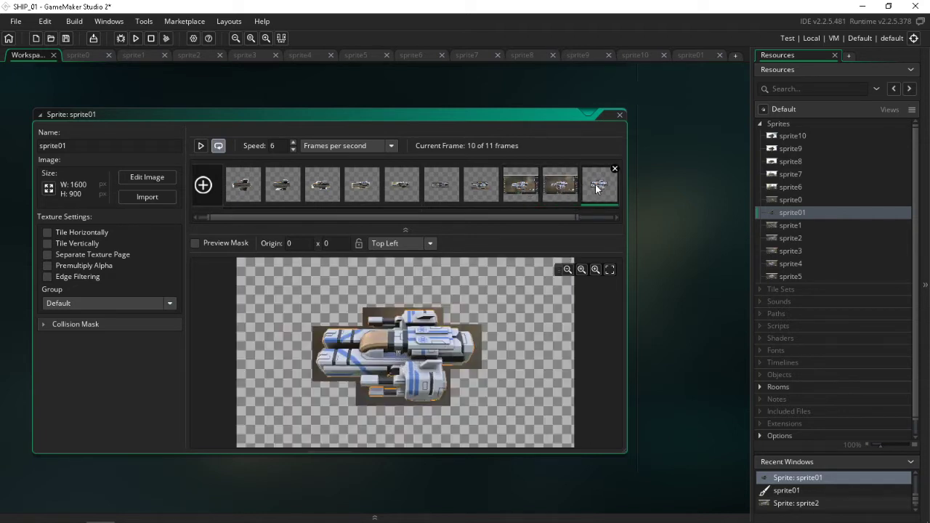
pyautogui.moveTo(536, 216); pyautogui.dragTo(587, 217)
pyautogui.click(596, 182)
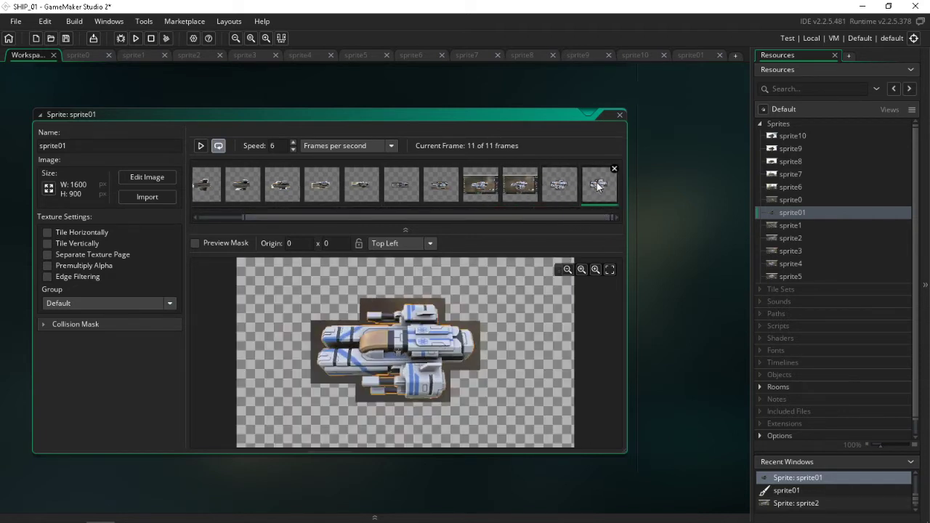
pyautogui.click(520, 182)
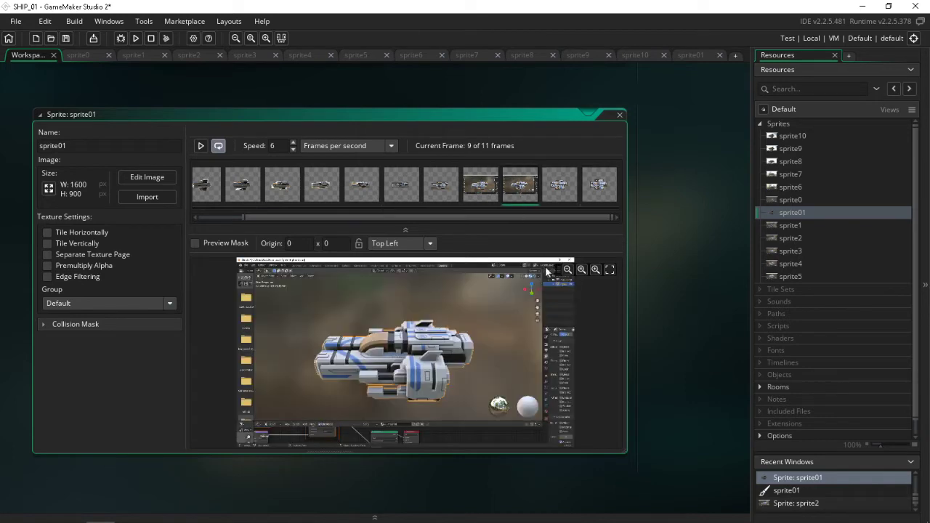
# Open the ninth frame for image editing and delete the screenshot area on all four sides of the ship using rectangular selections.
pyautogui.doubleClick(520, 183)
pyautogui.click(632, 342)
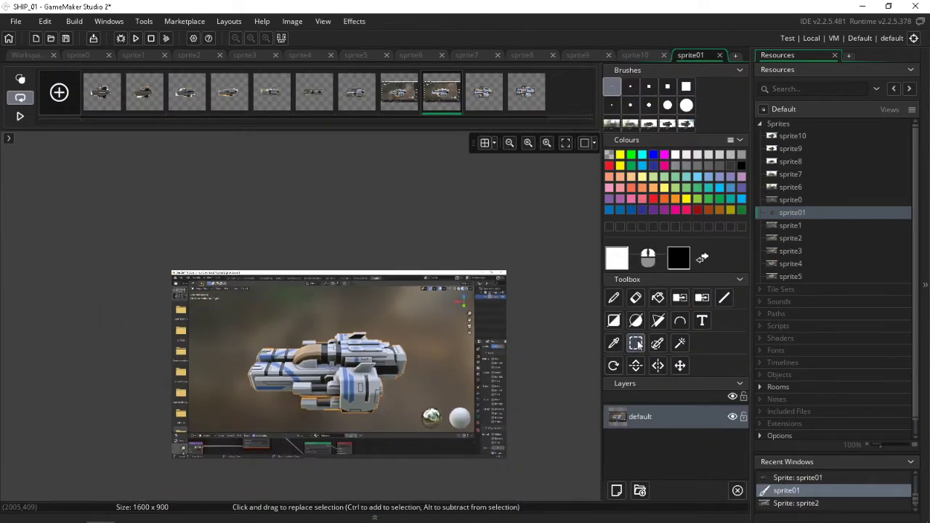
pyautogui.moveTo(552, 237); pyautogui.dragTo(412, 482)
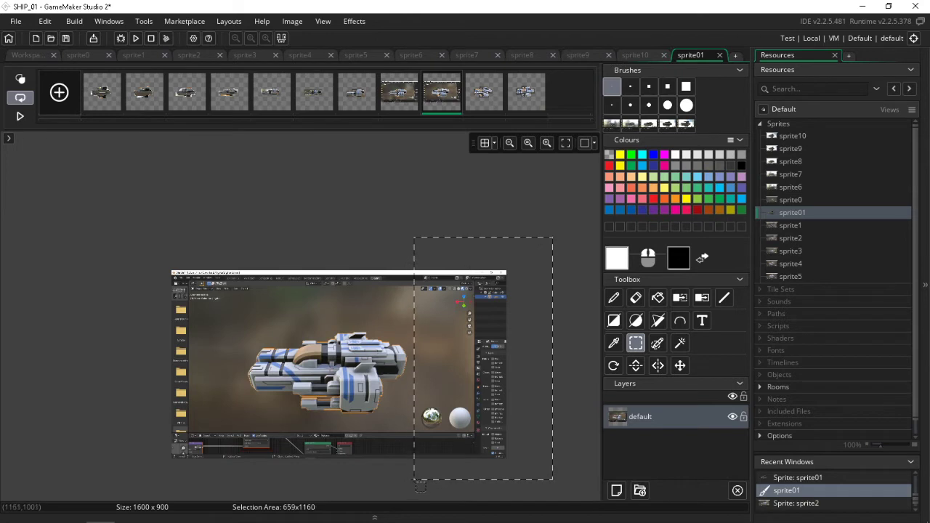
pyautogui.press('Delete')
pyautogui.moveTo(118, 229); pyautogui.dragTo(463, 326)
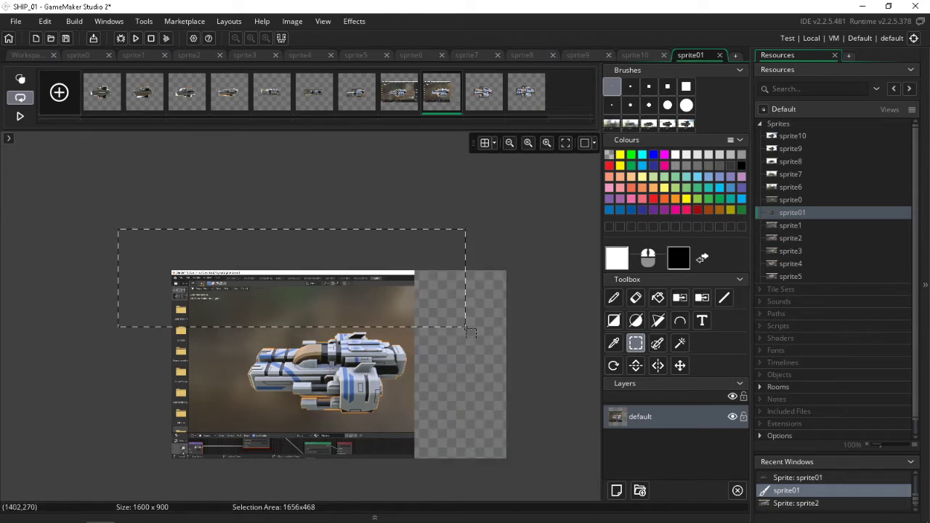
pyautogui.press('Delete')
pyautogui.moveTo(132, 483); pyautogui.dragTo(451, 427)
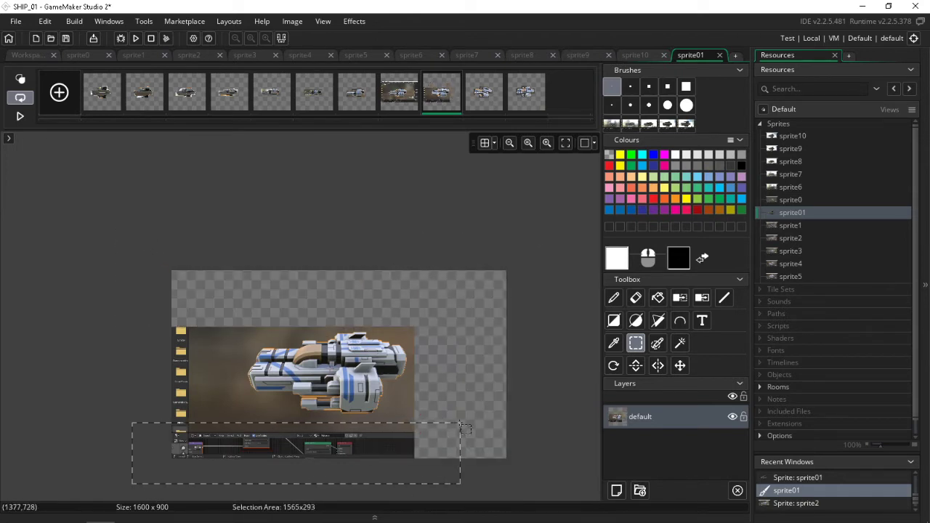
pyautogui.press('Delete')
pyautogui.moveTo(98, 292); pyautogui.dragTo(243, 457)
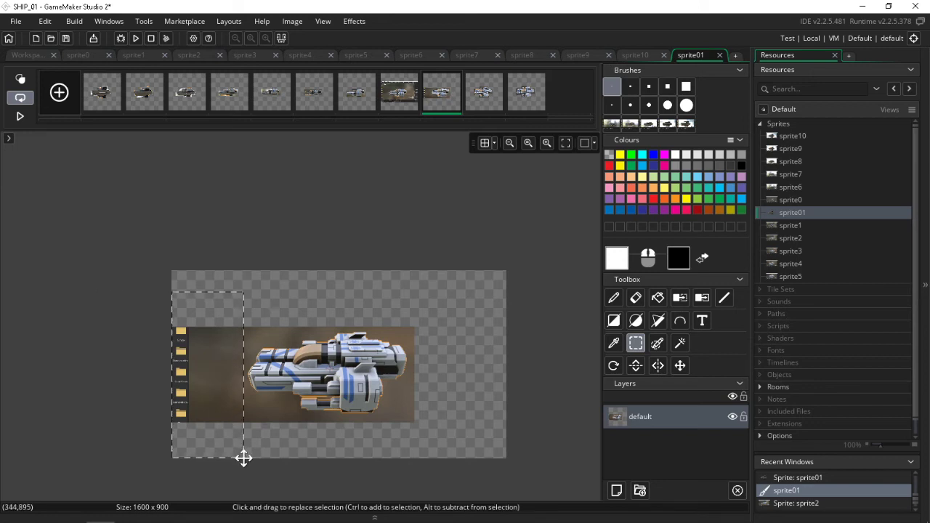
pyautogui.press('Delete')
# Delete the screenshot area on all four sides of the ship in the eighth frame using rectangular selections.
pyautogui.click(411, 98)
pyautogui.moveTo(535, 232); pyautogui.dragTo(413, 472)
pyautogui.press('Delete')
pyautogui.moveTo(105, 219); pyautogui.dragTo(425, 333)
pyautogui.press('Delete')
pyautogui.moveTo(122, 283); pyautogui.dragTo(244, 479)
pyautogui.press('Delete')
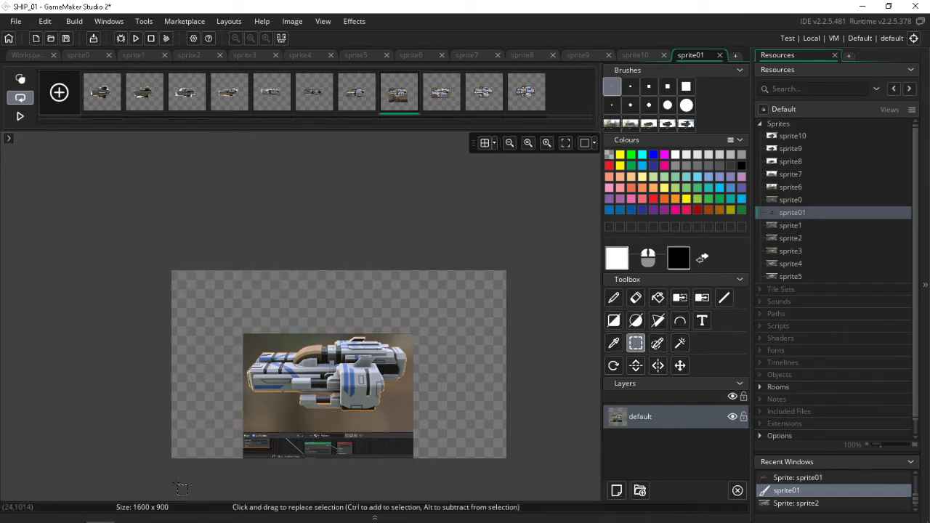
pyautogui.moveTo(180, 487); pyautogui.dragTo(479, 421)
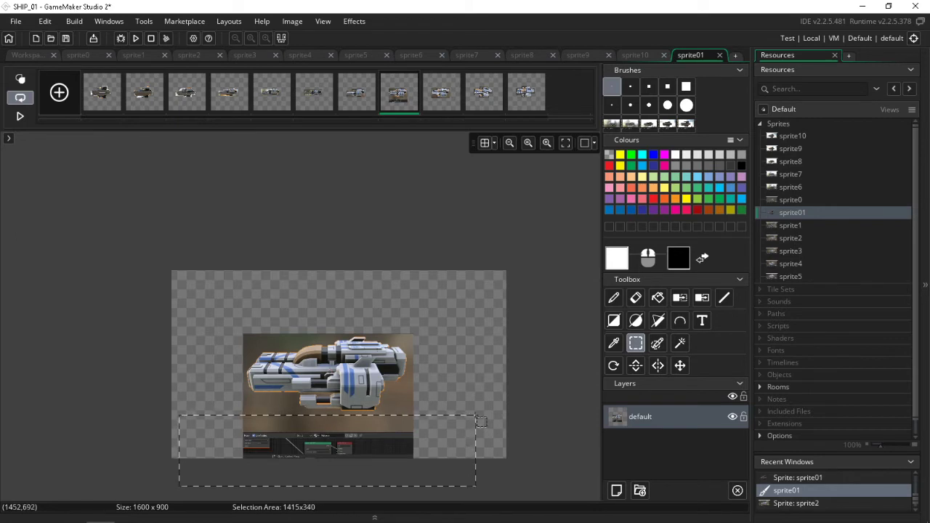
pyautogui.press('Delete')
# Step backward and forward through the frames of sprite01 to check how the two inserted frames fit the ship's rotation.
pyautogui.press('Left')
pyautogui.press('Left')
pyautogui.press('Left')
pyautogui.press('Left')
pyautogui.press('Left')
pyautogui.press('Left')
pyautogui.press('Left')
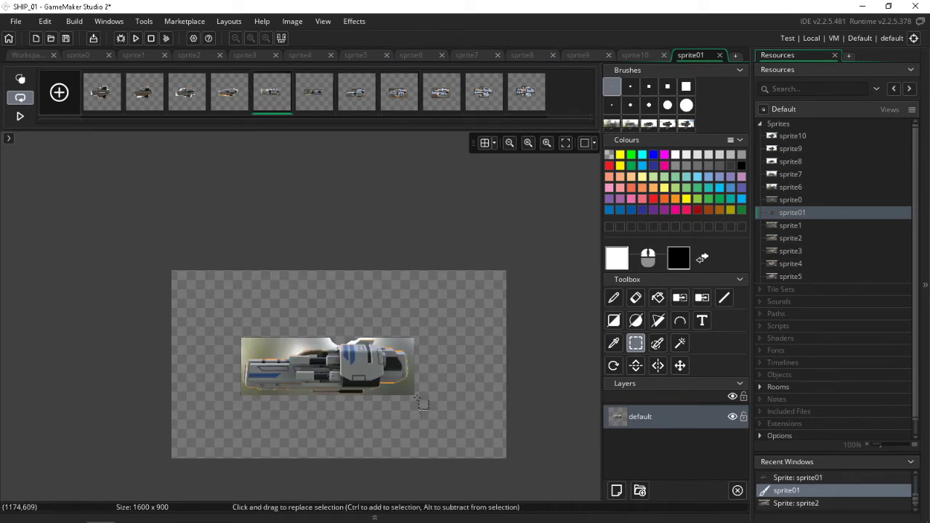
pyautogui.press('Right')
pyautogui.press('Right')
pyautogui.press('Right')
pyautogui.press('Right')
pyautogui.press('Right')
pyautogui.press('Right')
pyautogui.press('Right')
pyautogui.press('Right')
pyautogui.press('Right')
pyautogui.press('Right')
pyautogui.press('Right')
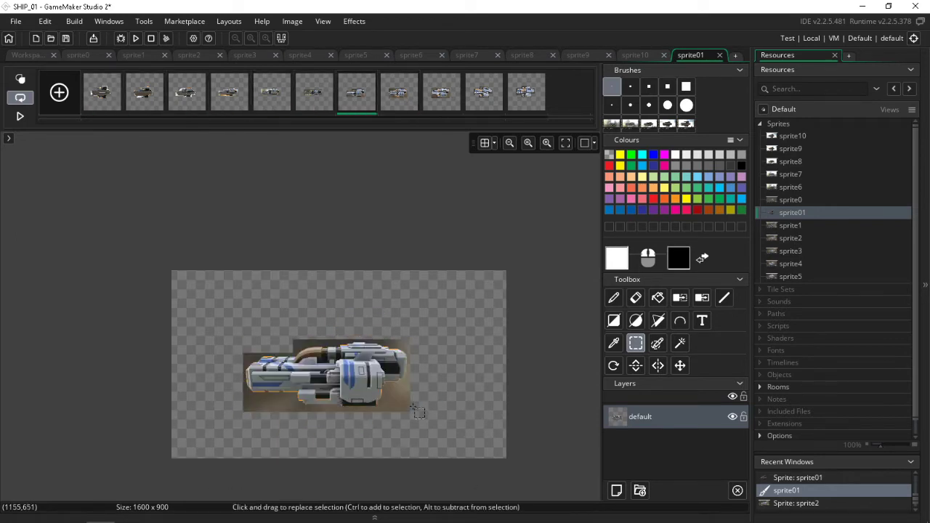
# Play and pause the sprite01 animation, and step through its frames to check the rotation sequence.
pyautogui.press('space')
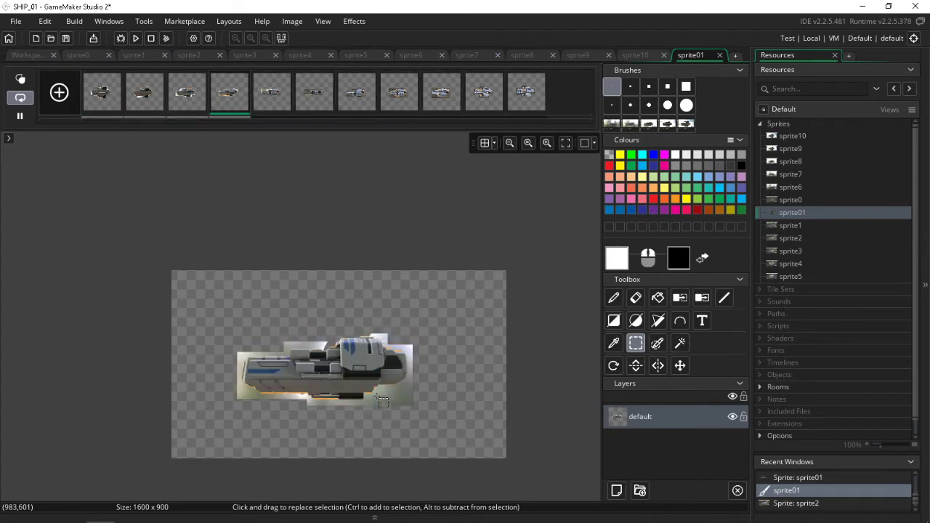
pyautogui.press('space')
pyautogui.press('space')
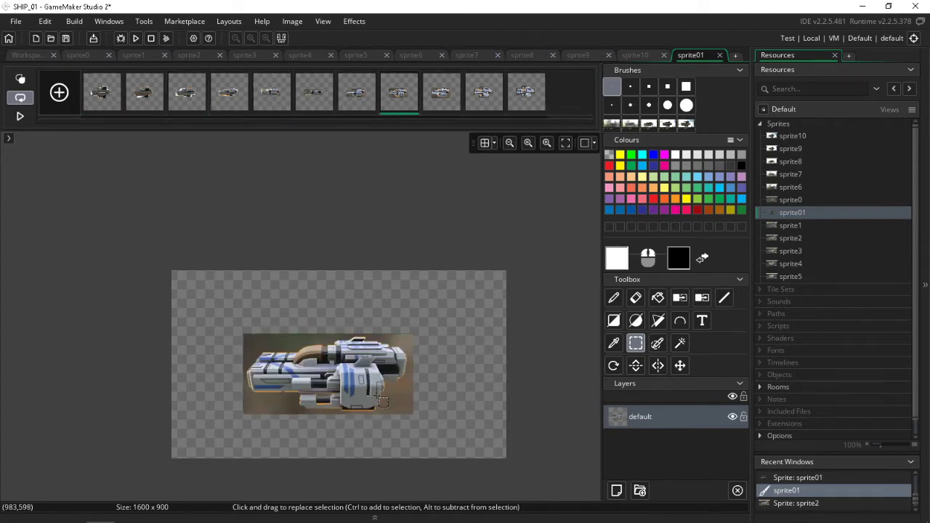
pyautogui.press('space')
pyautogui.press('Right')
pyautogui.press('Right')
pyautogui.press('Right')
pyautogui.press('Right')
pyautogui.press('Right')
pyautogui.press('Right')
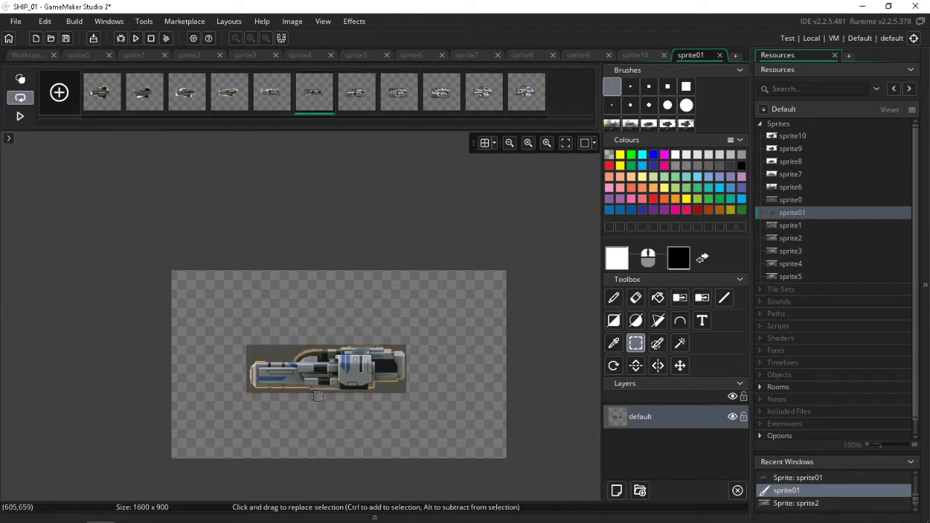
pyautogui.press('Right')
pyautogui.press('Right')
pyautogui.press('Right')
pyautogui.press('Right')
# Examine the remaining background along the ship's upper-right outline in the fourth frame.
pyautogui.scroll(4, 313, 392)
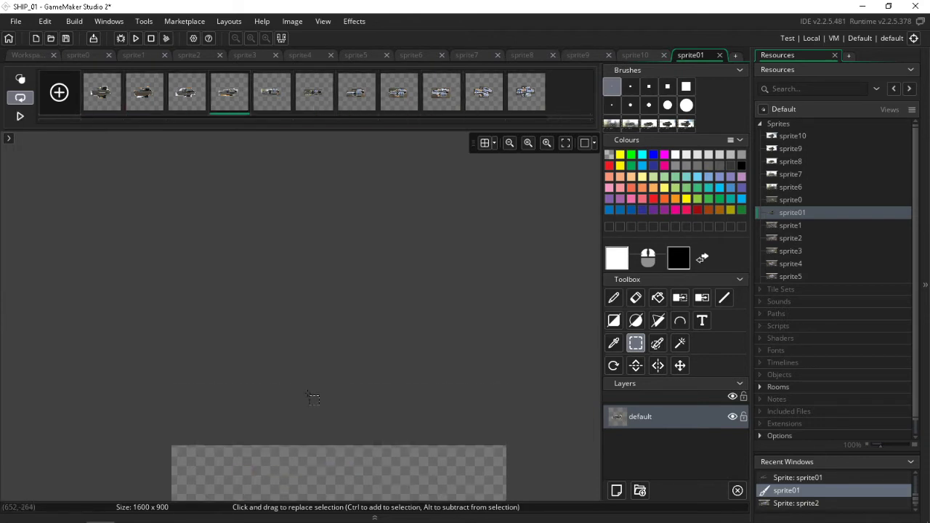
pyautogui.scroll(-5, 319, 414)
pyautogui.click(566, 143)
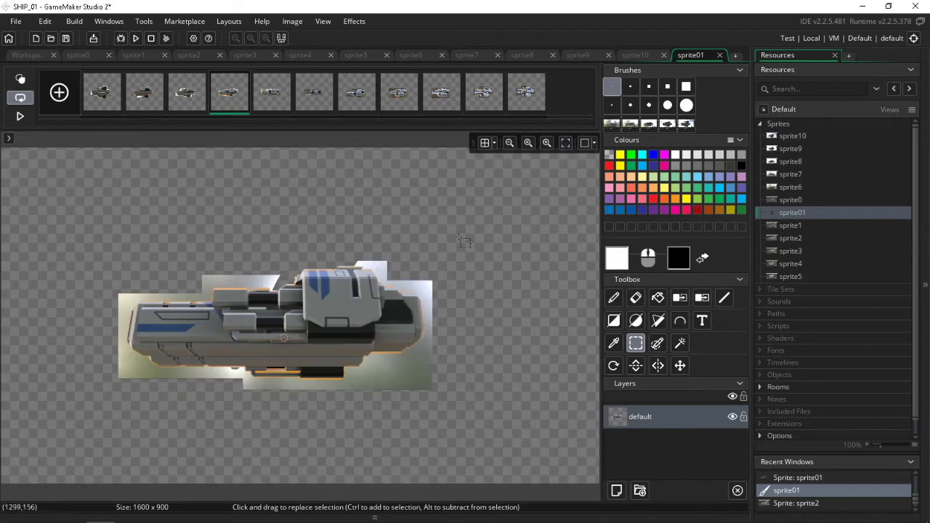
pyautogui.keyDown('ctrl'); pyautogui.scroll(6, 420, 283); pyautogui.keyUp('ctrl')
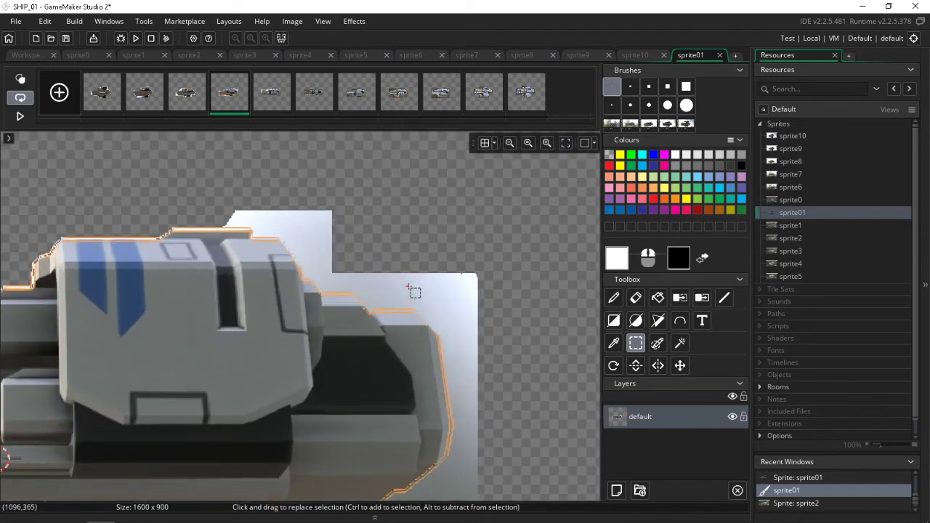
pyautogui.keyDown('ctrl'); pyautogui.scroll(2, 413, 290); pyautogui.keyUp('ctrl')
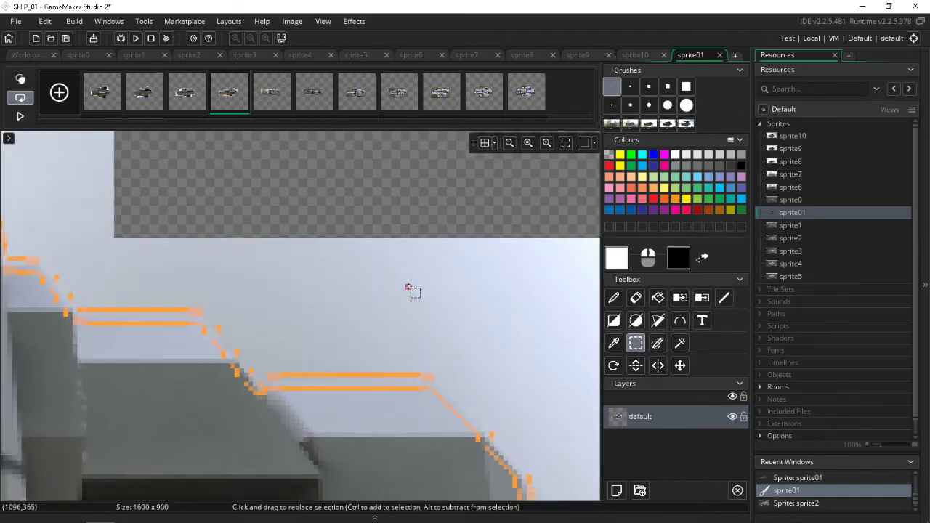
pyautogui.keyDown('ctrl'); pyautogui.scroll(-4, 414, 291); pyautogui.keyUp('ctrl')
pyautogui.keyDown('ctrl'); pyautogui.scroll(-2, 413, 291); pyautogui.keyUp('ctrl')
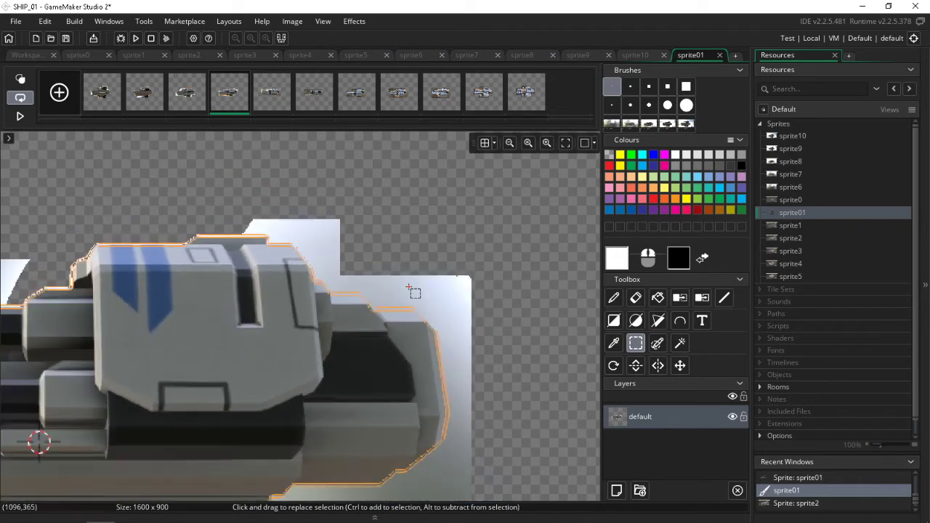
pyautogui.keyDown('ctrl'); pyautogui.scroll(-3, 414, 290); pyautogui.keyUp('ctrl')
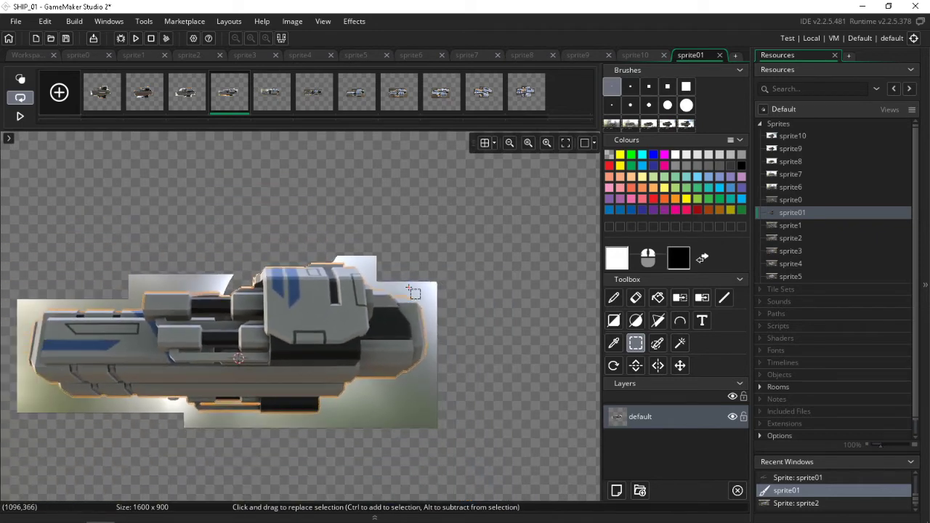
# Fill multiple spots of the leftover background beneath the ship in the fourth frame with green at tolerance 0.
pyautogui.keyDown('ctrl'); pyautogui.scroll(6, 302, 418); pyautogui.keyUp('ctrl')
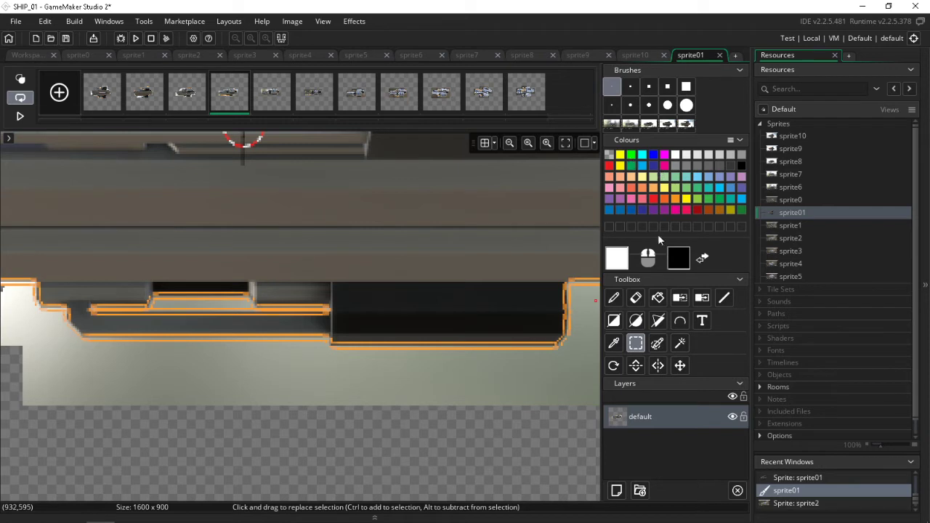
pyautogui.click(665, 300)
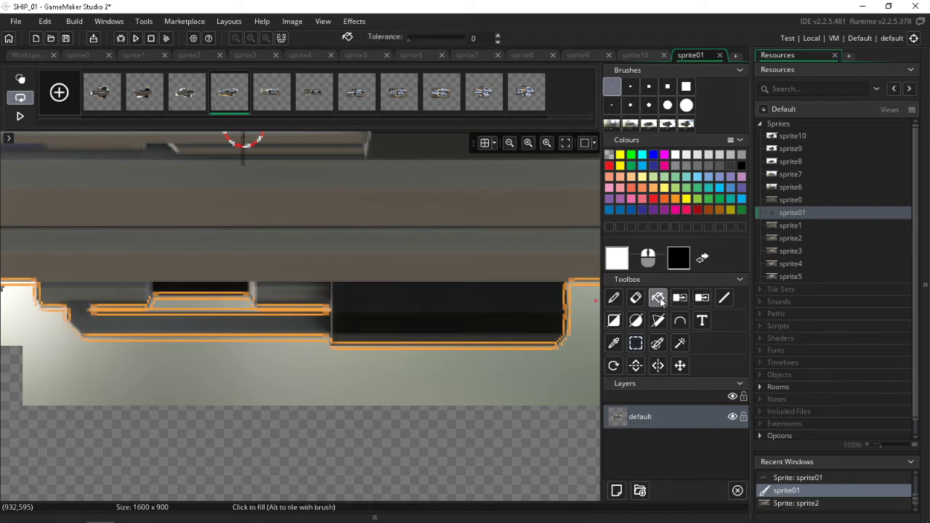
pyautogui.click(631, 156)
pyautogui.click(429, 381)
pyautogui.click(410, 382)
pyautogui.click(389, 376)
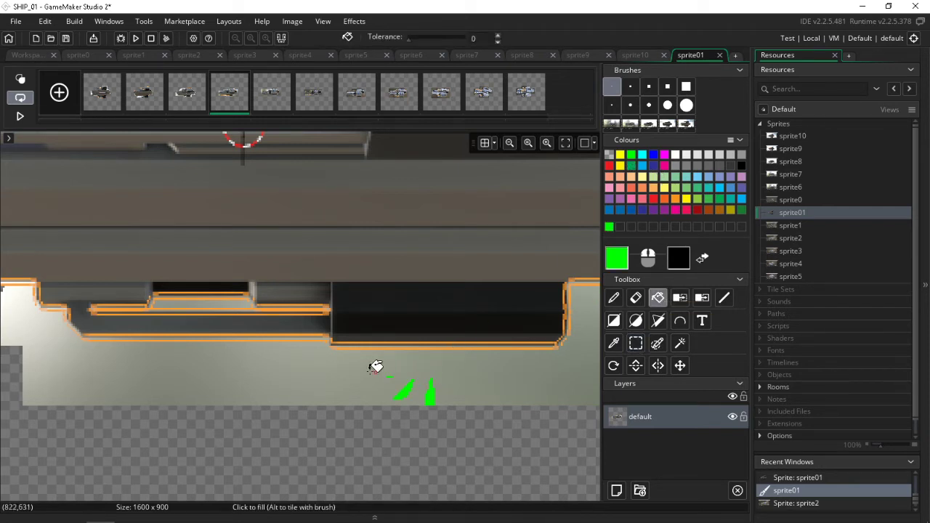
pyautogui.click(367, 372)
pyautogui.click(356, 375)
pyautogui.click(316, 383)
pyautogui.click(286, 384)
pyautogui.click(266, 384)
pyautogui.click(234, 382)
pyautogui.click(205, 380)
pyautogui.click(164, 380)
pyautogui.click(137, 380)
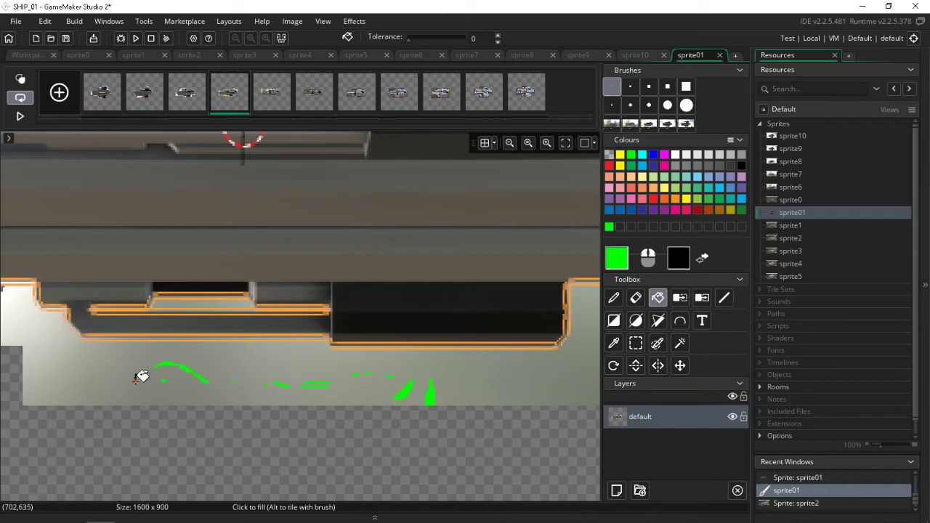
# Swap the background colours along the ship's right, lower and left sides with green using the colour replace tool at tolerance 0.
pyautogui.keyDown('ctrl'); pyautogui.scroll(-8, 334, 371); pyautogui.keyUp('ctrl')
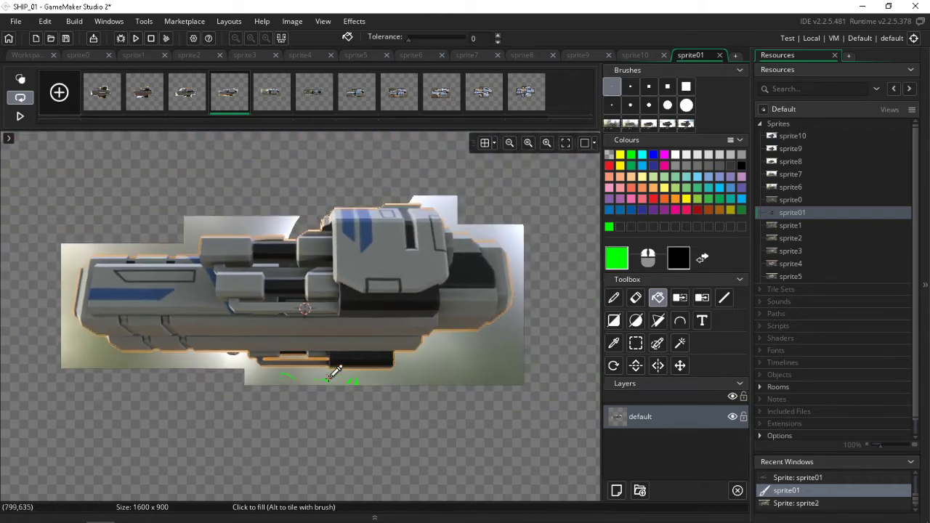
pyautogui.keyDown('ctrl'); pyautogui.scroll(1, 487, 318); pyautogui.keyUp('ctrl')
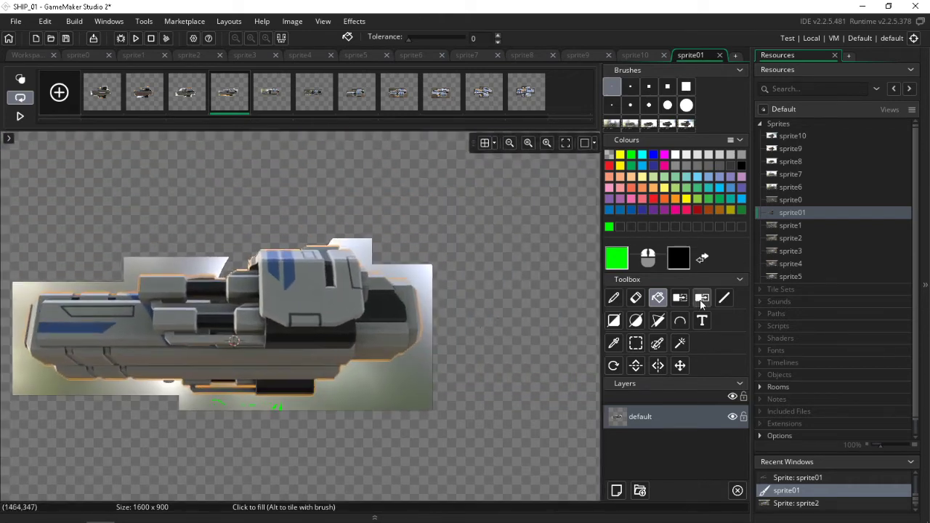
pyautogui.click(701, 297)
pyautogui.click(425, 289)
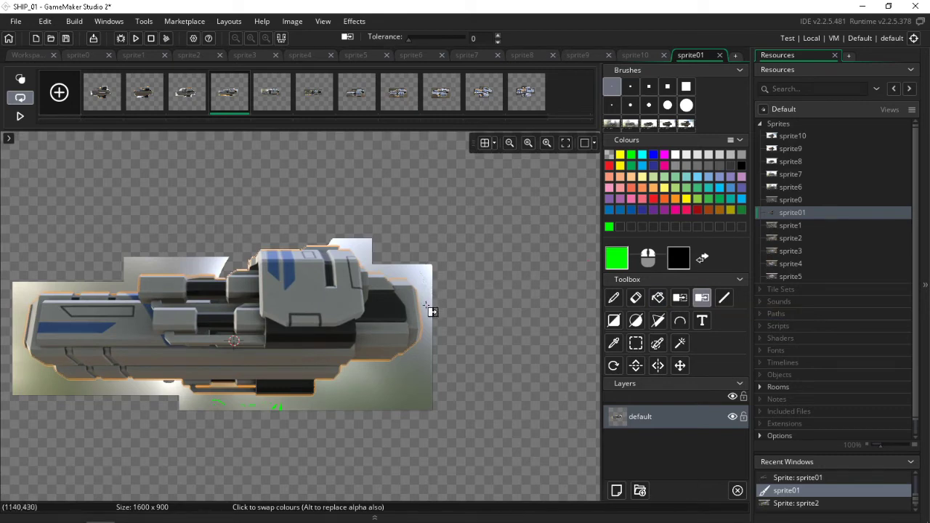
pyautogui.click(426, 316)
pyautogui.click(426, 343)
pyautogui.click(423, 365)
pyautogui.moveTo(408, 391)
pyautogui.mouseDown()
pyautogui.moveTo(374, 405)
pyautogui.moveTo(380, 380)
pyautogui.moveTo(429, 410)
pyautogui.moveTo(420, 381)
pyautogui.moveTo(381, 381)
pyautogui.moveTo(285, 409)
pyautogui.moveTo(194, 408)
pyautogui.moveTo(150, 393)
pyautogui.moveTo(62, 400)
pyautogui.mouseUp()
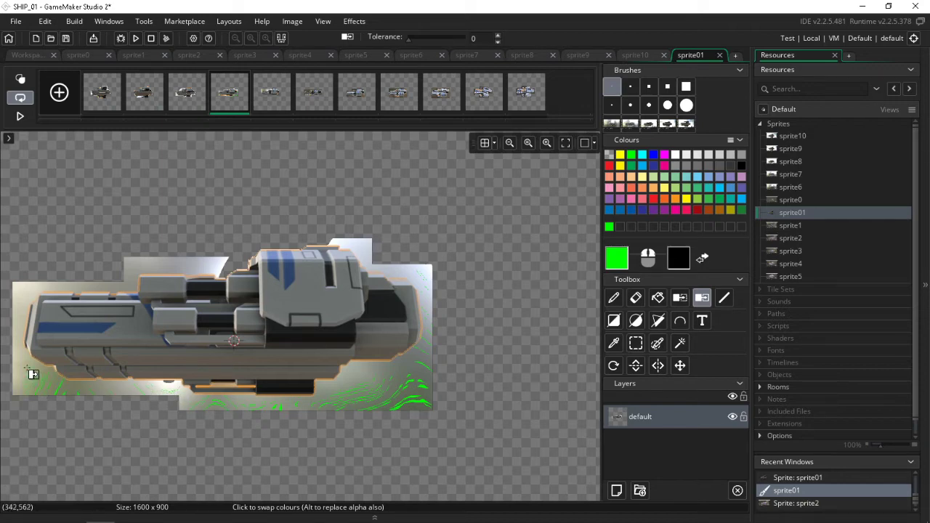
pyautogui.moveTo(26, 369); pyautogui.dragTo(20, 319)
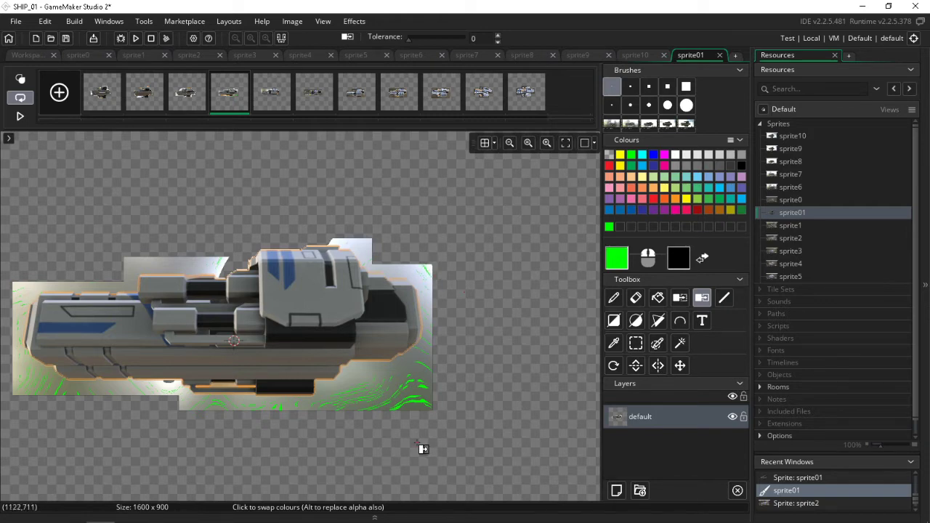
# Delete the strip of background directly beneath the ship's lower gun using a rectangular selection of about 283x55.
pyautogui.keyDown('ctrl'); pyautogui.scroll(5, 189, 415); pyautogui.keyUp('ctrl')
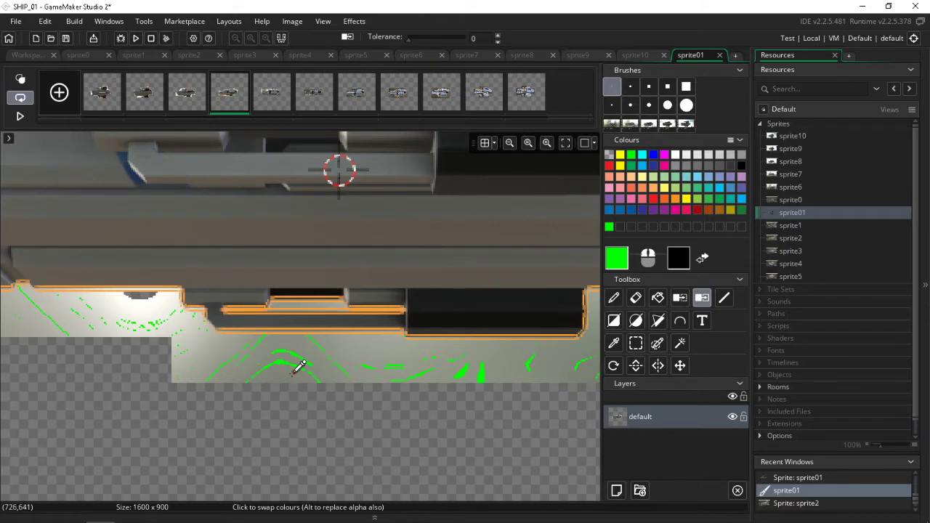
pyautogui.keyDown('ctrl'); pyautogui.scroll(-2, 291, 381); pyautogui.keyUp('ctrl')
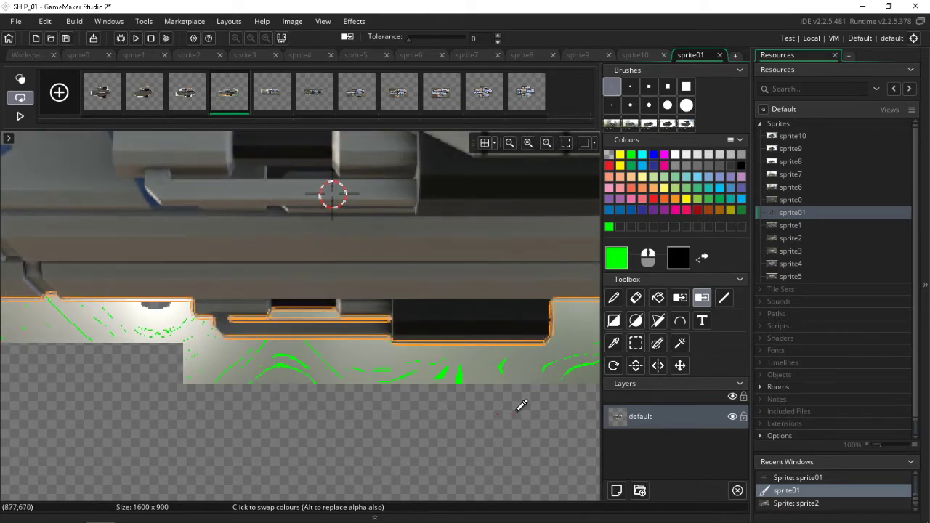
pyautogui.keyDown('ctrl'); pyautogui.scroll(3, 520, 407); pyautogui.keyUp('ctrl')
pyautogui.click(636, 343)
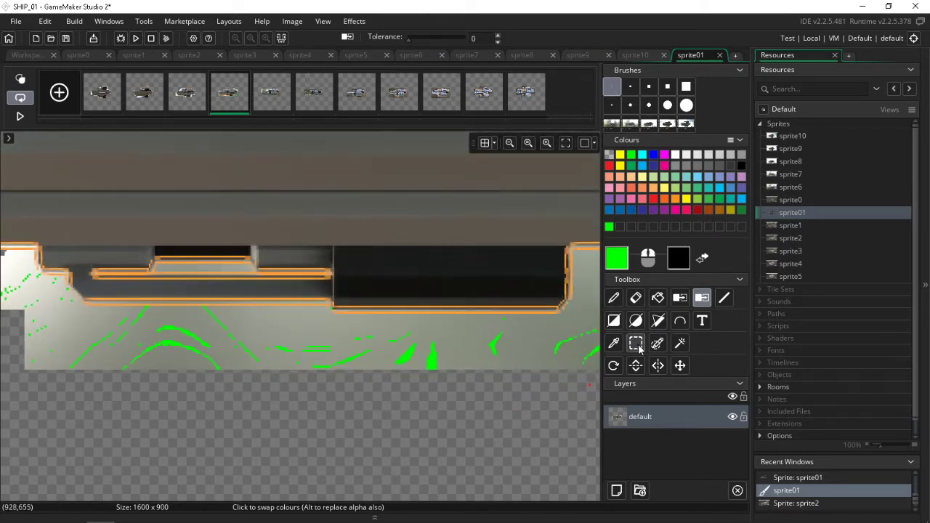
pyautogui.moveTo(10, 421); pyautogui.dragTo(578, 315)
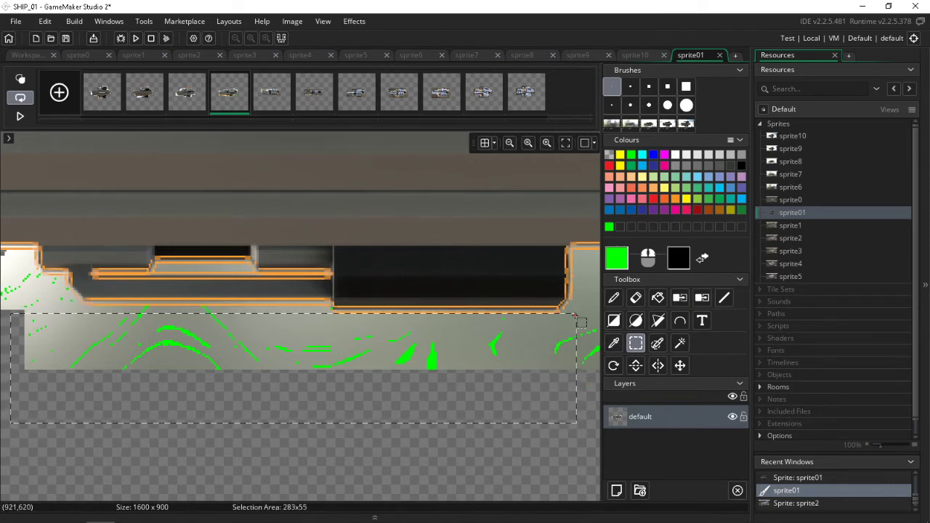
pyautogui.press('Delete')
# Delete the background below the lower-right hull with two rectangular selections that reach up close to the ship's outline.
pyautogui.moveTo(490, 362); pyautogui.dragTo(221, 385, button='middle')
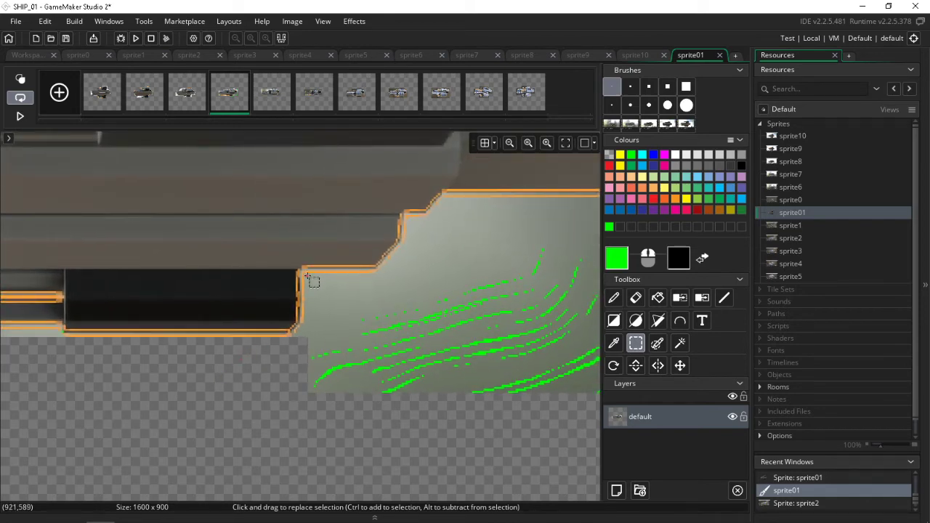
pyautogui.moveTo(305, 274); pyautogui.dragTo(613, 442)
pyautogui.moveTo(488, 426); pyautogui.dragTo(288, 415, button='middle')
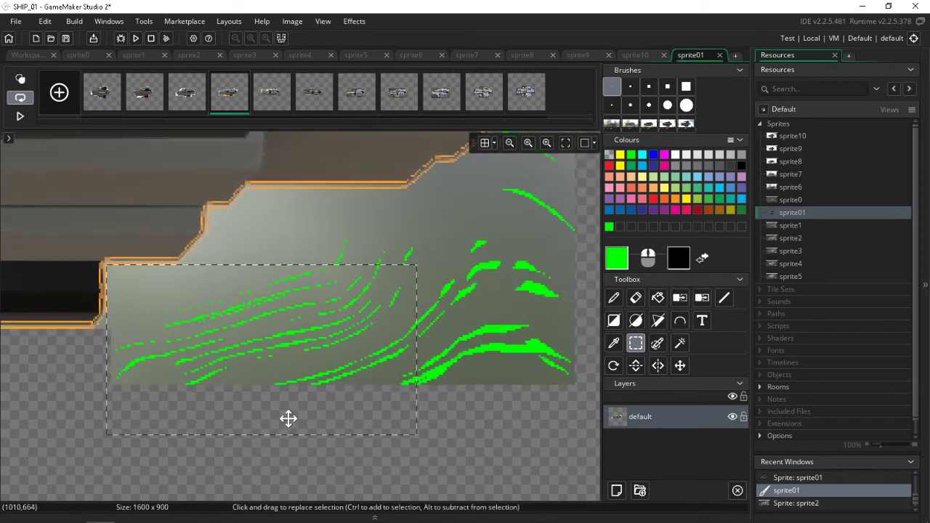
pyautogui.press('Delete')
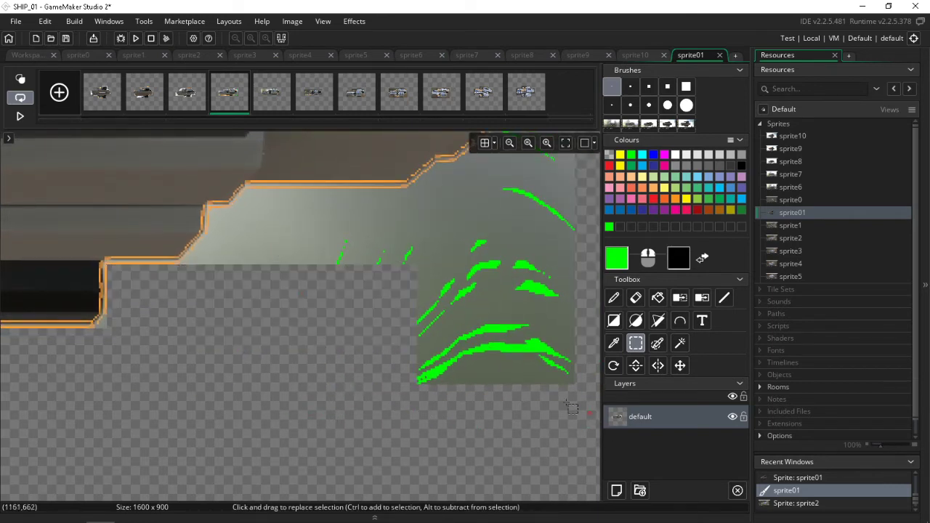
pyautogui.moveTo(590, 413); pyautogui.dragTo(244, 188)
pyautogui.press('Delete')
# Erase the background along the ship's lower-right corner and right end with a round eraser brush of size 31.
pyautogui.scroll(3, 363, 319)
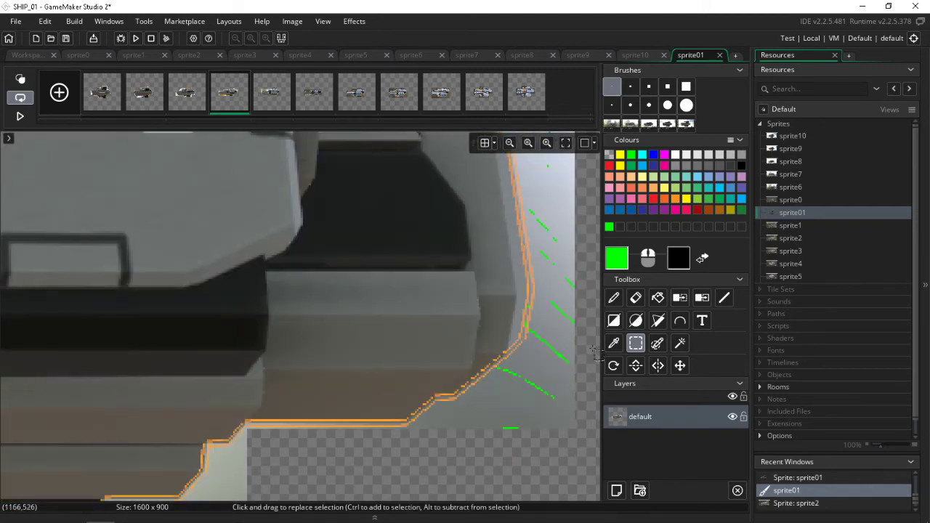
pyautogui.scroll(5, 565, 384)
pyautogui.scroll(-7, 531, 377)
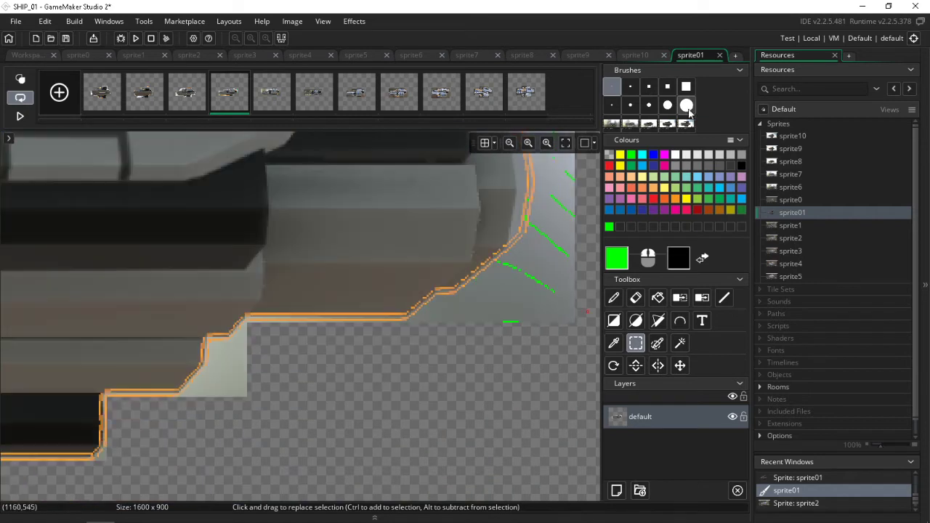
pyautogui.click(687, 106)
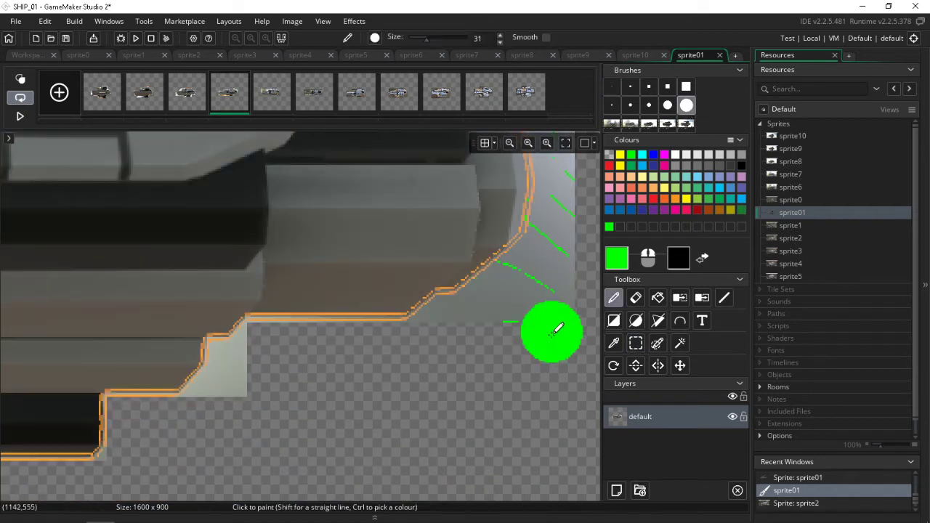
pyautogui.rightClick(609, 155)
pyautogui.moveTo(488, 333); pyautogui.dragTo(554, 282, button='right')
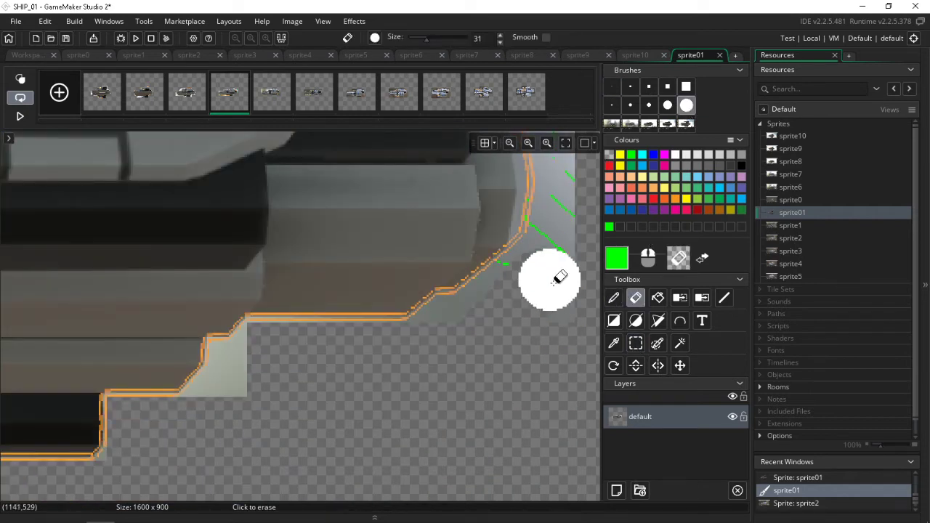
pyautogui.press('d')
pyautogui.scroll(4, 572, 349)
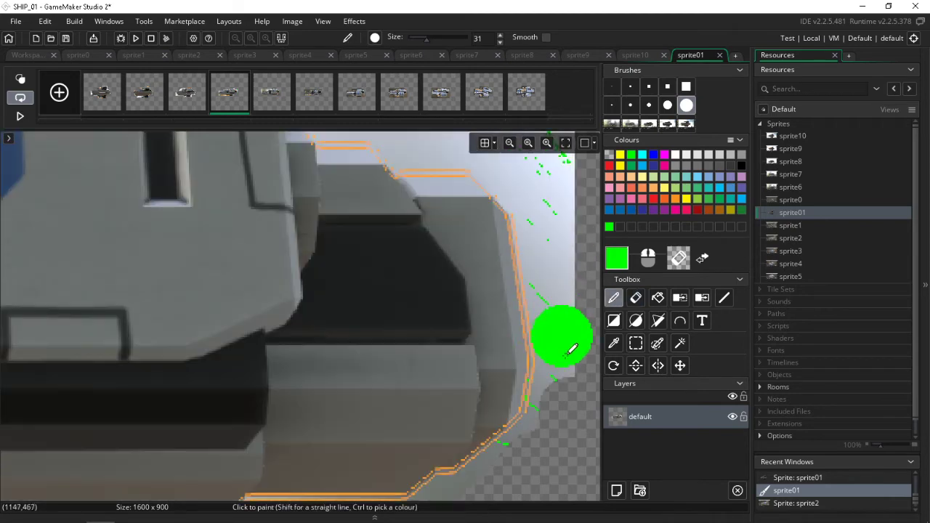
pyautogui.press('e')
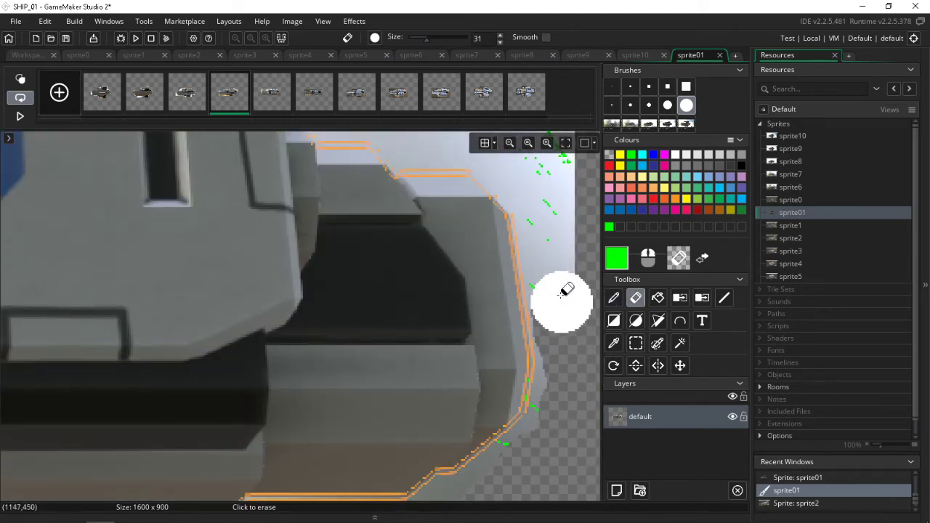
pyautogui.moveTo(566, 290)
pyautogui.mouseDown()
pyautogui.moveTo(556, 254)
pyautogui.moveTo(560, 197)
pyautogui.mouseUp()
pyautogui.press('d')
# Erase the background above the ship's upper-right hull, following the outline up to the roof of the turret.
pyautogui.scroll(4, 575, 276)
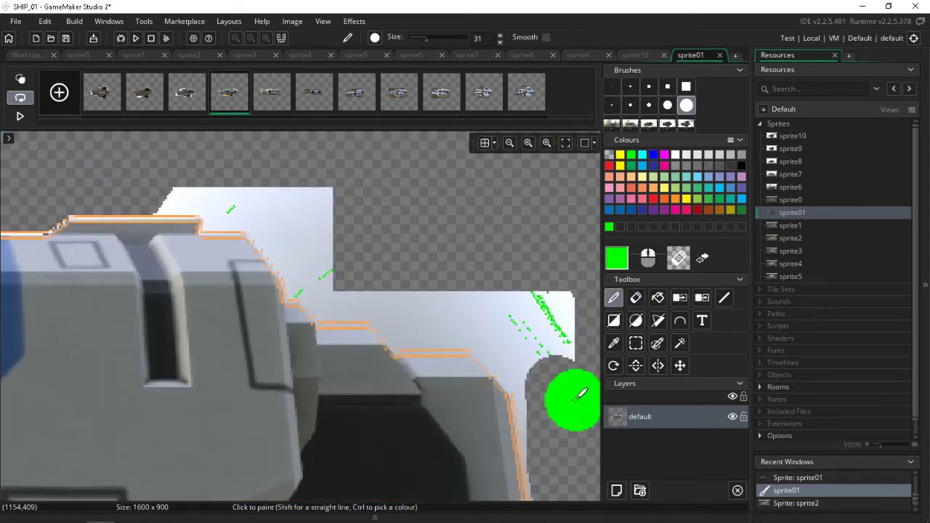
pyautogui.press('e')
pyautogui.moveTo(582, 393)
pyautogui.mouseDown()
pyautogui.moveTo(550, 301)
pyautogui.moveTo(529, 291)
pyautogui.moveTo(548, 358)
pyautogui.moveTo(501, 312)
pyautogui.moveTo(440, 303)
pyautogui.moveTo(337, 264)
pyautogui.moveTo(311, 206)
pyautogui.moveTo(262, 182)
pyautogui.moveTo(174, 166)
pyautogui.mouseUp()
pyautogui.press('d')
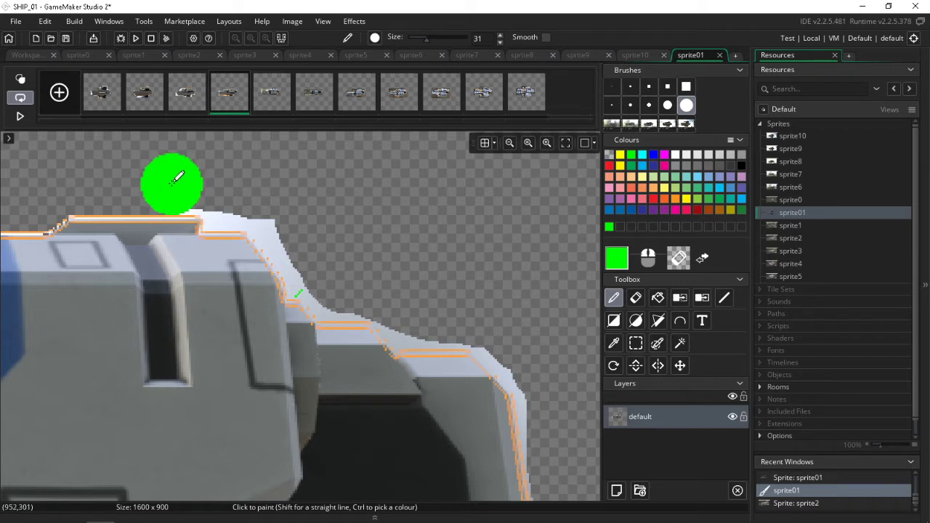
pyautogui.press('e')
pyautogui.press('d')
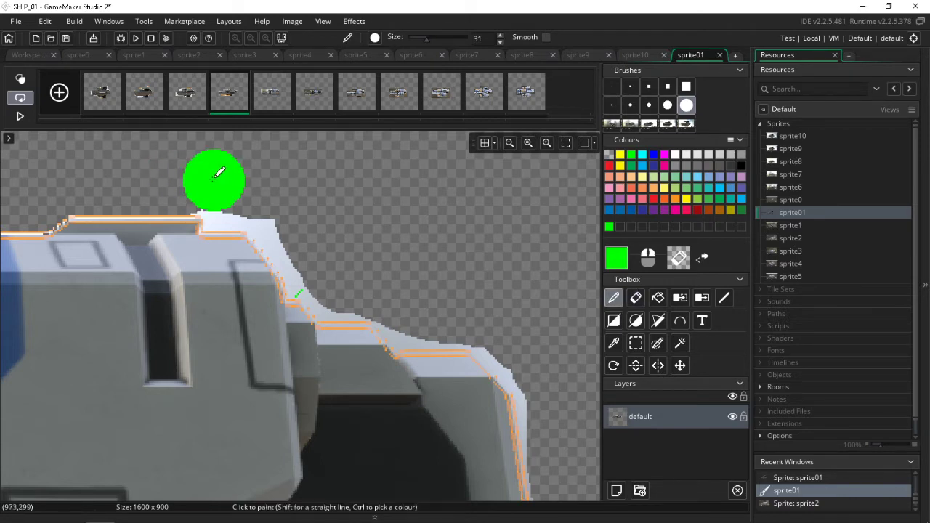
pyautogui.press('e')
pyautogui.press('d')
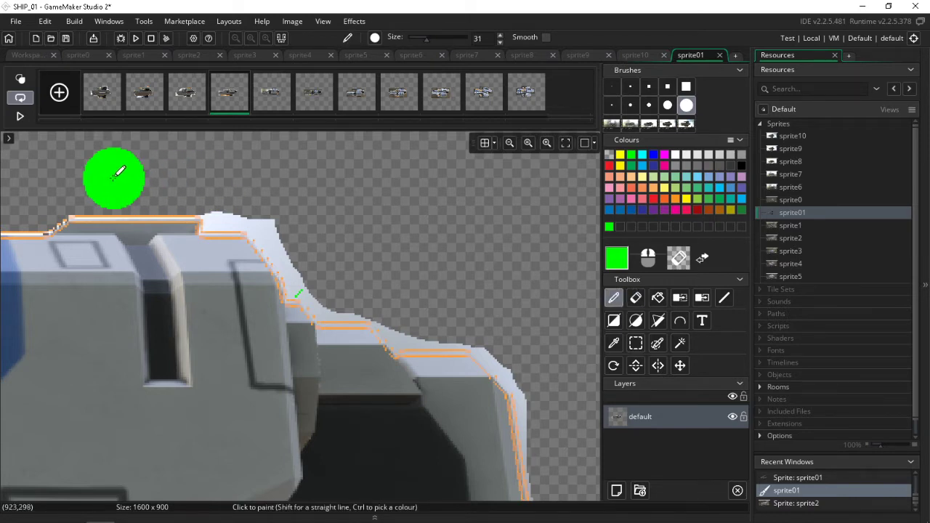
# Erase the background above the ship's upper gun and along the top edge of the left hull.
pyautogui.moveTo(114, 177); pyautogui.dragTo(664, 176, button='middle')
pyautogui.press('e')
pyautogui.moveTo(307, 249)
pyautogui.mouseDown()
pyautogui.moveTo(287, 286)
pyautogui.moveTo(208, 269)
pyautogui.moveTo(15, 263)
pyautogui.mouseUp()
pyautogui.press('d')
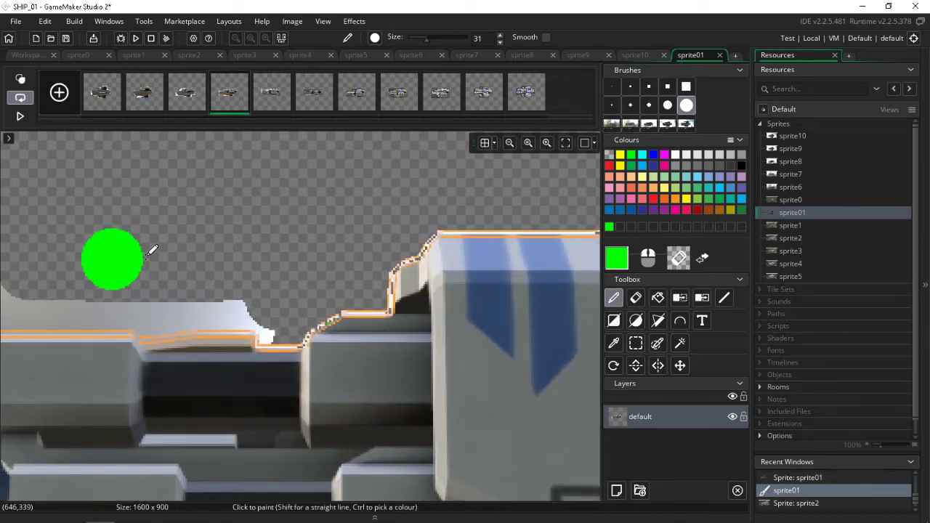
pyautogui.moveTo(149, 250); pyautogui.dragTo(576, 220, button='middle')
pyautogui.press('e')
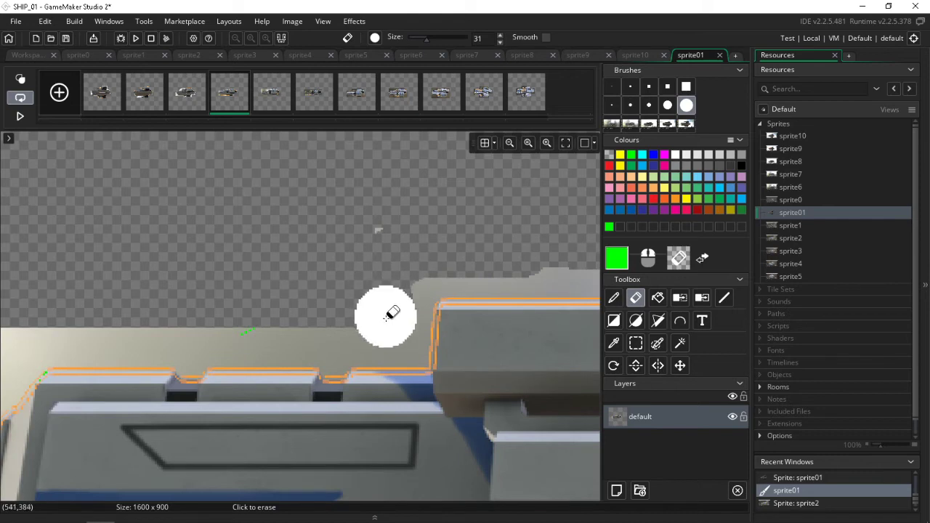
pyautogui.moveTo(388, 316)
pyautogui.mouseDown()
pyautogui.moveTo(390, 273)
pyautogui.moveTo(377, 274)
pyautogui.moveTo(353, 326)
pyautogui.moveTo(125, 315)
pyautogui.mouseUp()
pyautogui.press('d')
# Erase the background around the ship's upper-left corner and down its left end.
pyautogui.moveTo(129, 245)
pyautogui.mouseDown(button='middle')
pyautogui.moveTo(338, 264)
pyautogui.moveTo(342, 272)
pyautogui.mouseUp(button='middle')
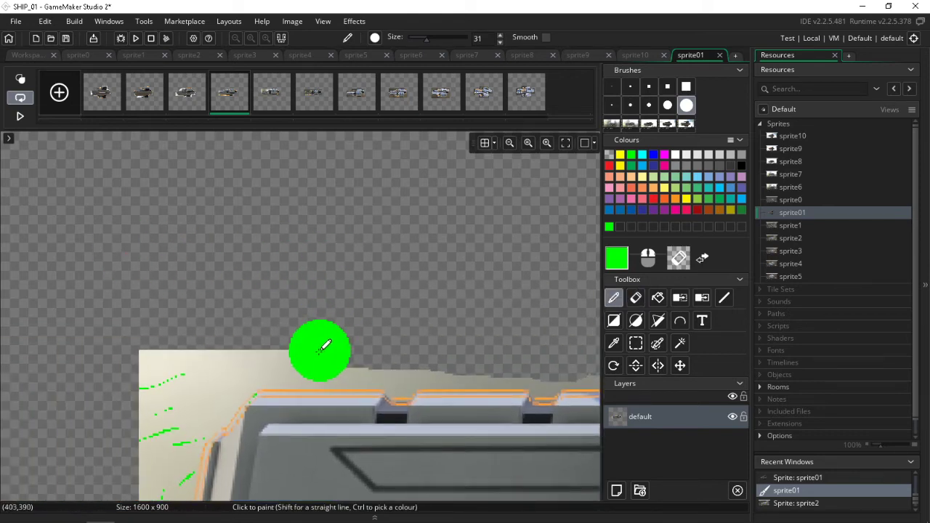
pyautogui.press('e')
pyautogui.moveTo(319, 351)
pyautogui.mouseDown()
pyautogui.moveTo(260, 346)
pyautogui.moveTo(170, 373)
pyautogui.moveTo(141, 369)
pyautogui.moveTo(205, 369)
pyautogui.moveTo(146, 442)
pyautogui.moveTo(158, 412)
pyautogui.mouseUp()
pyautogui.press('d')
pyautogui.scroll(-3, 155, 411)
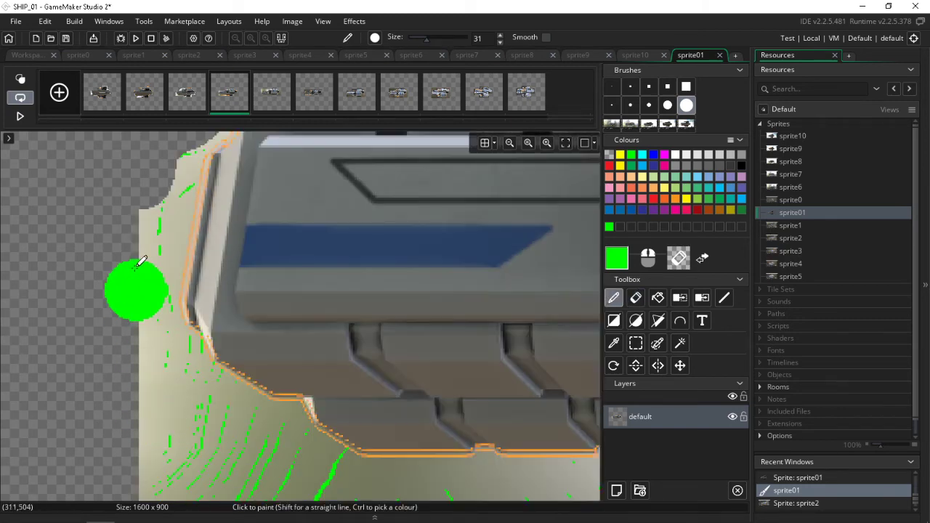
pyautogui.press('e')
pyautogui.moveTo(155, 149)
pyautogui.mouseDown()
pyautogui.moveTo(131, 218)
pyautogui.moveTo(125, 340)
pyautogui.moveTo(159, 407)
pyautogui.moveTo(162, 386)
pyautogui.moveTo(276, 462)
pyautogui.mouseUp()
pyautogui.press('d')
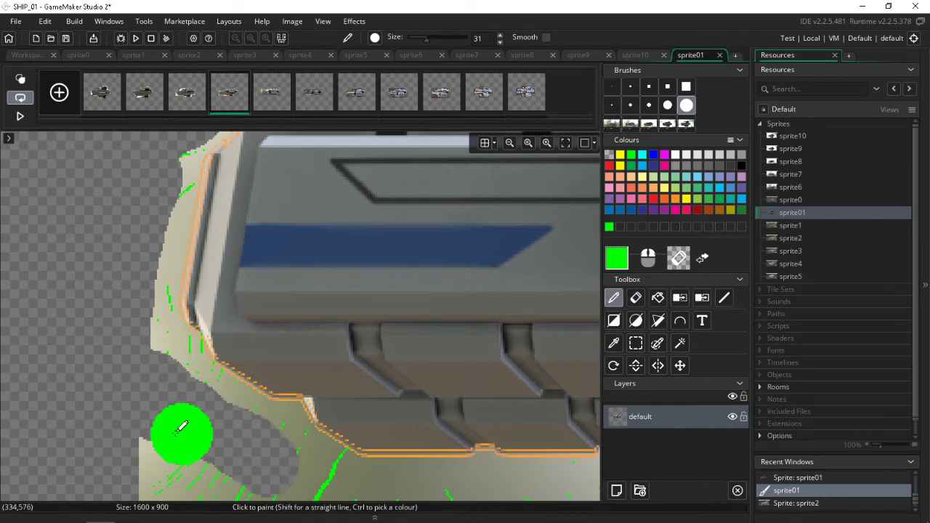
# Erase the background below the ship's lower-left hull and along its underside towards the lower gun.
pyautogui.scroll(-2, 145, 394)
pyautogui.press('e')
pyautogui.moveTo(138, 276)
pyautogui.mouseDown()
pyautogui.moveTo(269, 337)
pyautogui.moveTo(175, 305)
pyautogui.moveTo(200, 336)
pyautogui.moveTo(577, 338)
pyautogui.mouseUp()
pyautogui.press('d')
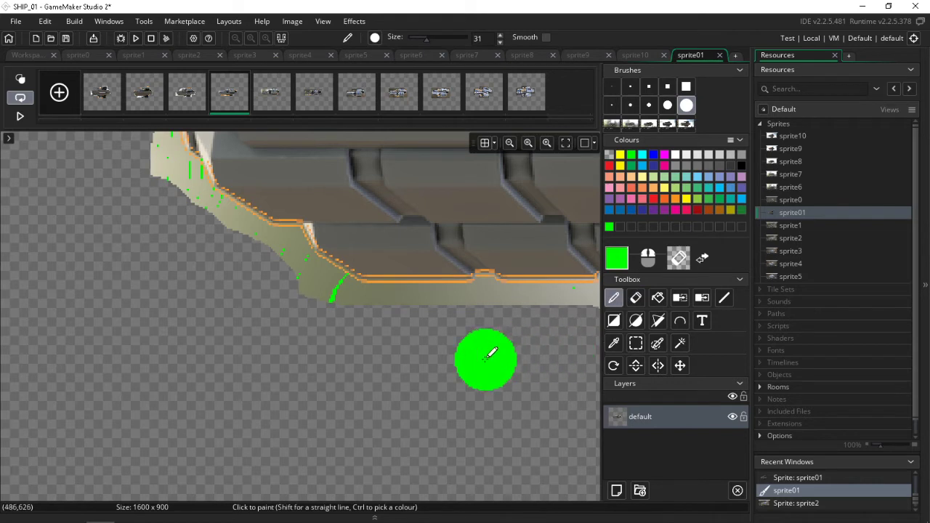
pyautogui.moveTo(485, 359); pyautogui.dragTo(121, 362, button='middle')
pyautogui.press('e')
pyautogui.moveTo(212, 333)
pyautogui.mouseDown()
pyautogui.moveTo(417, 331)
pyautogui.moveTo(464, 354)
pyautogui.moveTo(459, 363)
pyautogui.moveTo(325, 317)
pyautogui.moveTo(263, 308)
pyautogui.moveTo(45, 326)
pyautogui.mouseUp()
pyautogui.press('d')
# Trim the remaining background closer to the outline at the ship's lower-left corner.
pyautogui.moveTo(91, 385); pyautogui.dragTo(352, 414, button='middle')
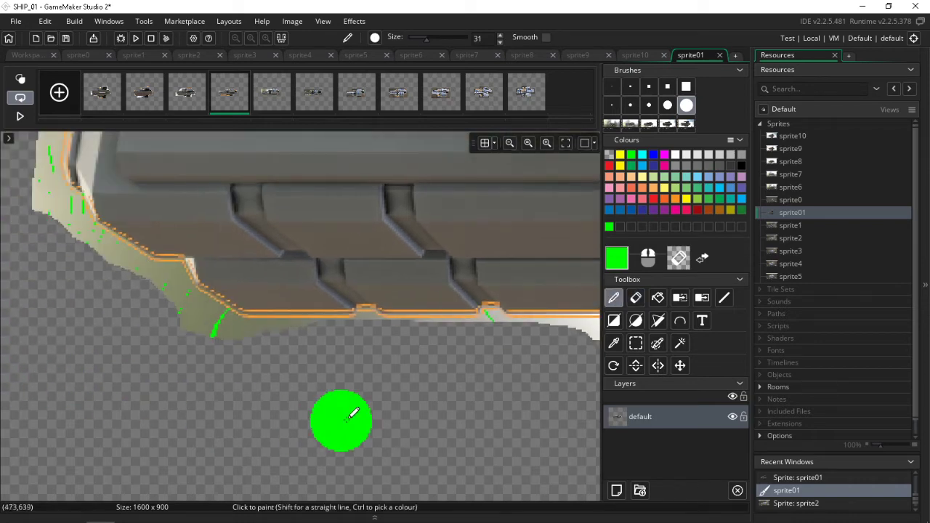
pyautogui.press('e')
pyautogui.moveTo(254, 354)
pyautogui.mouseDown()
pyautogui.moveTo(215, 346)
pyautogui.moveTo(158, 304)
pyautogui.mouseUp()
pyautogui.press('d')
pyautogui.scroll(-2, 225, 349)
pyautogui.scroll(1, 225, 349)
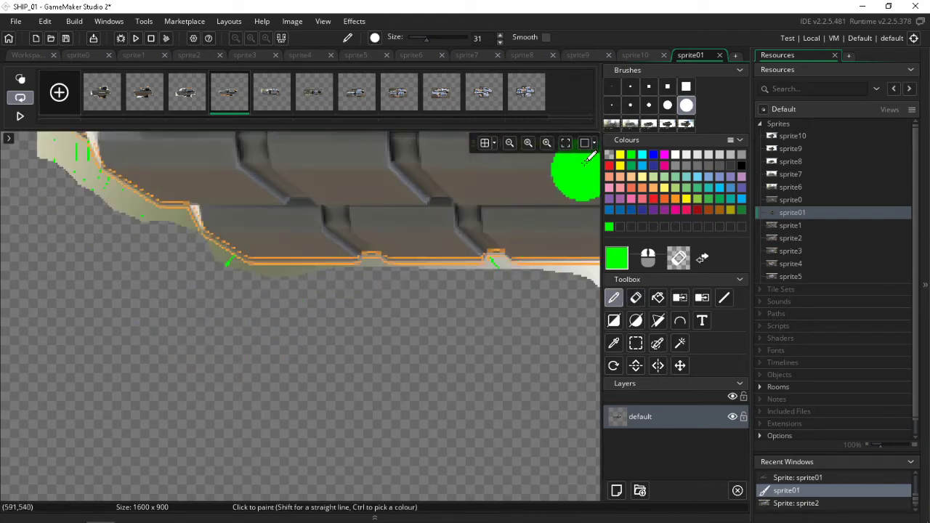
# Fit the whole canvas in view and go back to the second frame.
pyautogui.click(566, 143)
pyautogui.press('Left')
pyautogui.press('Left')
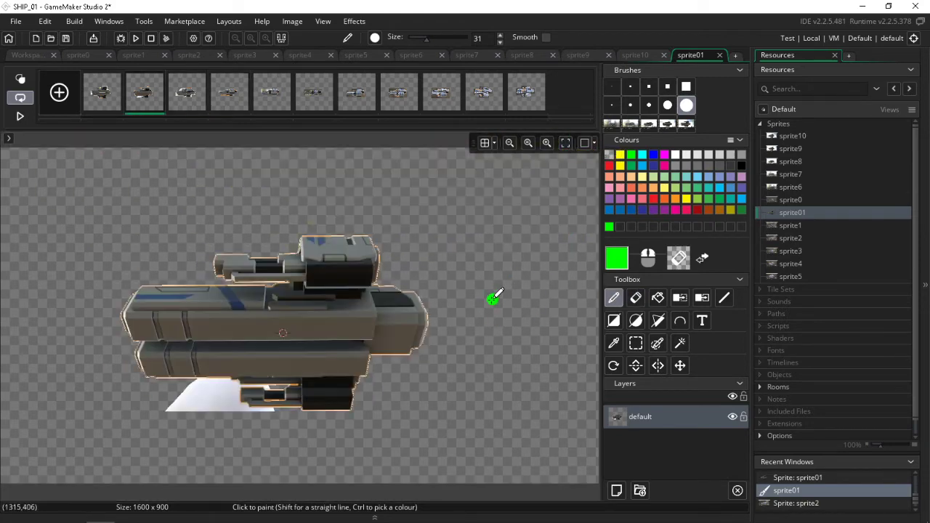
# Remove a few background colours below the ship's right end in the third frame and choose the colour replacement tool.
pyautogui.press('Left')
pyautogui.press('Right')
pyautogui.press('Right')
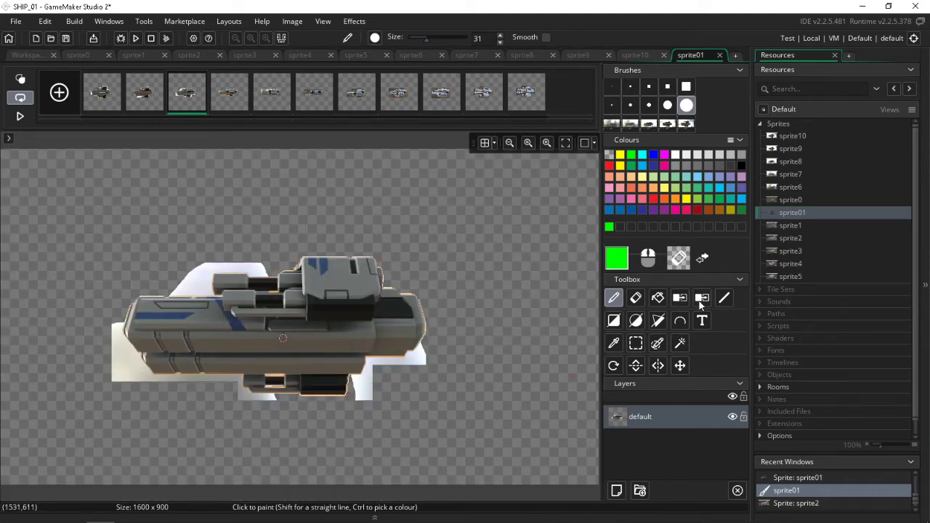
pyautogui.click(701, 301)
pyautogui.click(678, 301)
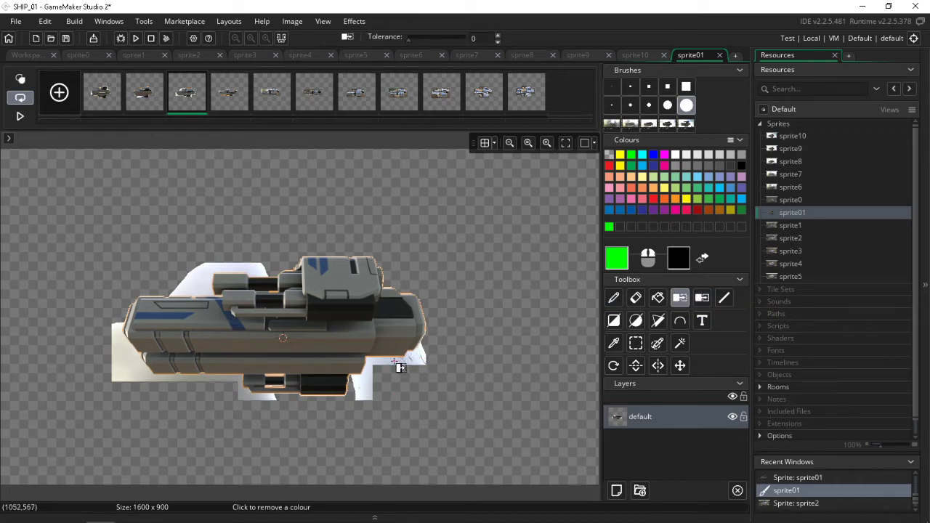
pyautogui.click(704, 304)
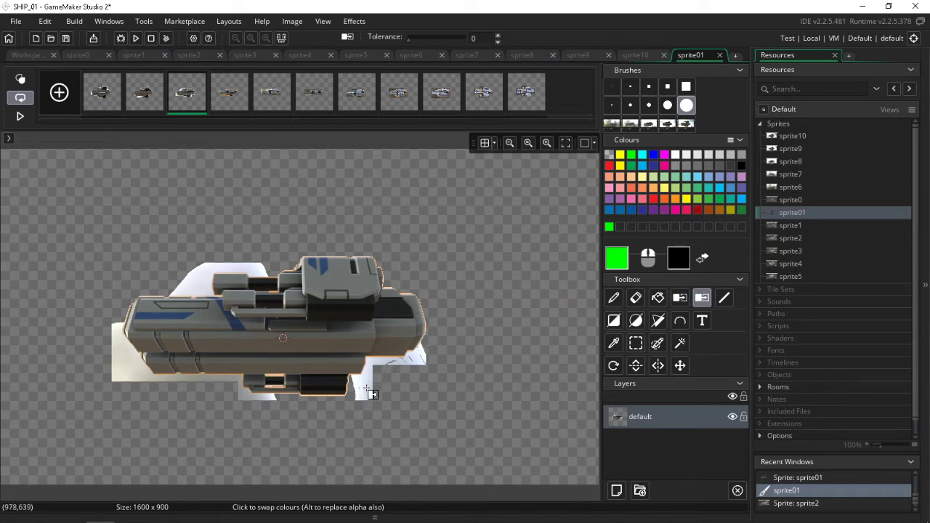
# Select all eleven frames and replace leftover background shades with green around the first frame's upper-right gun and left end.
pyautogui.click(99, 102)
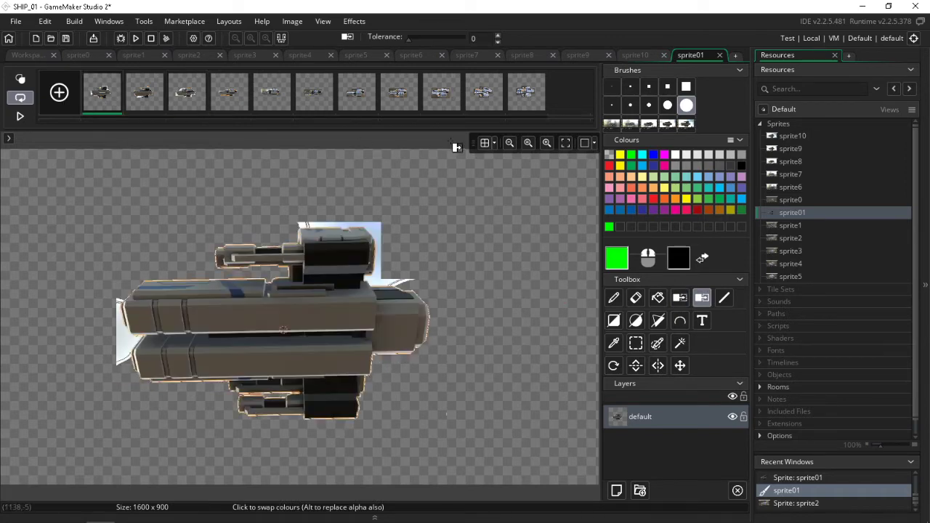
pyautogui.keyDown('shift'); pyautogui.click(525, 103); pyautogui.keyUp('shift')
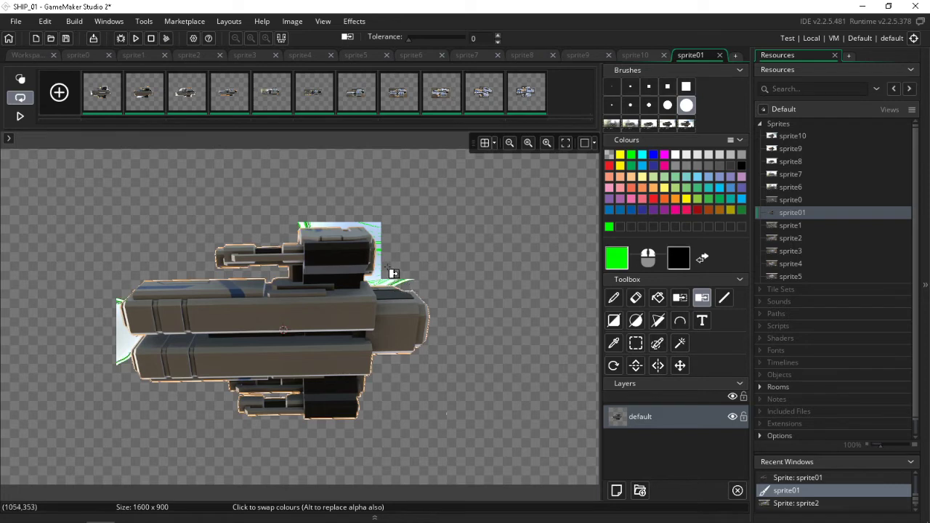
pyautogui.scroll(5, 96, 353)
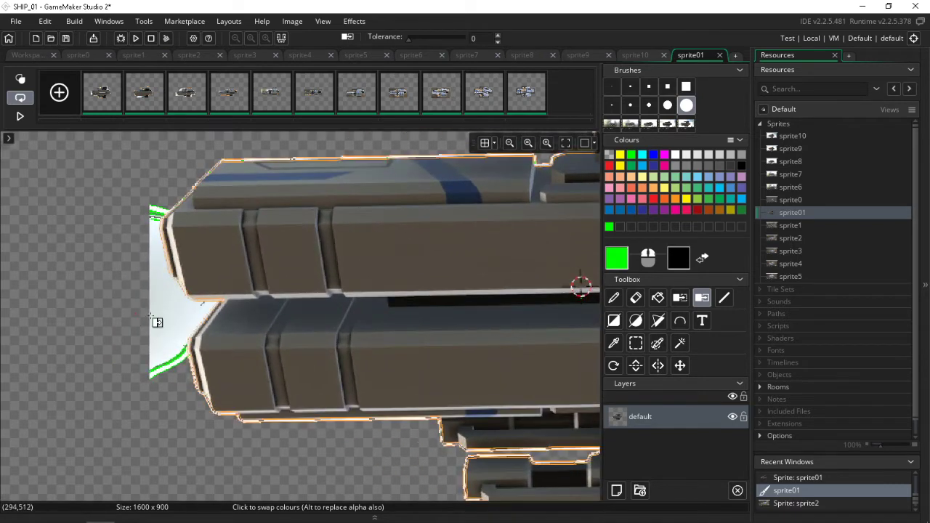
pyautogui.moveTo(164, 304)
pyautogui.mouseDown()
pyautogui.moveTo(181, 328)
pyautogui.moveTo(193, 318)
pyautogui.moveTo(174, 305)
pyautogui.moveTo(155, 263)
pyautogui.moveTo(171, 323)
pyautogui.mouseUp()
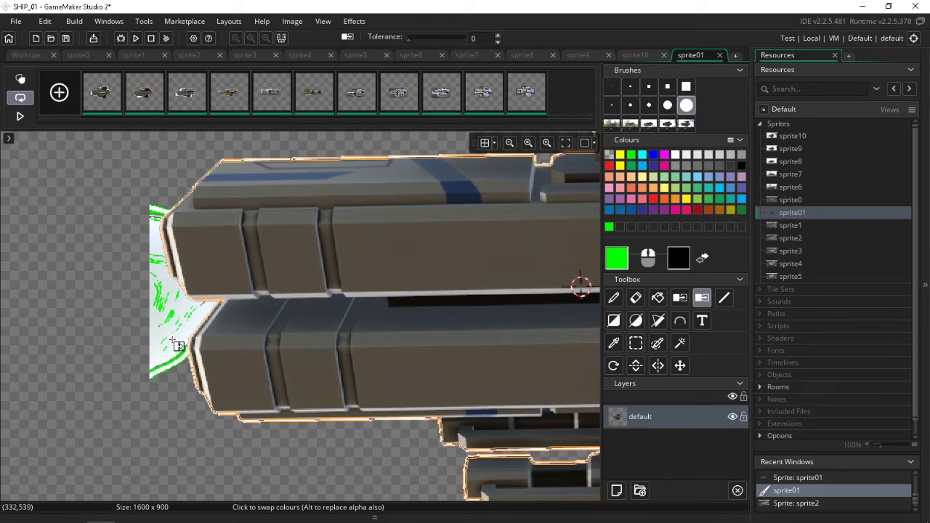
# Check frames two to four, then replace background shades with green above and below the left hull in the fifth frame.
pyautogui.click(144, 96)
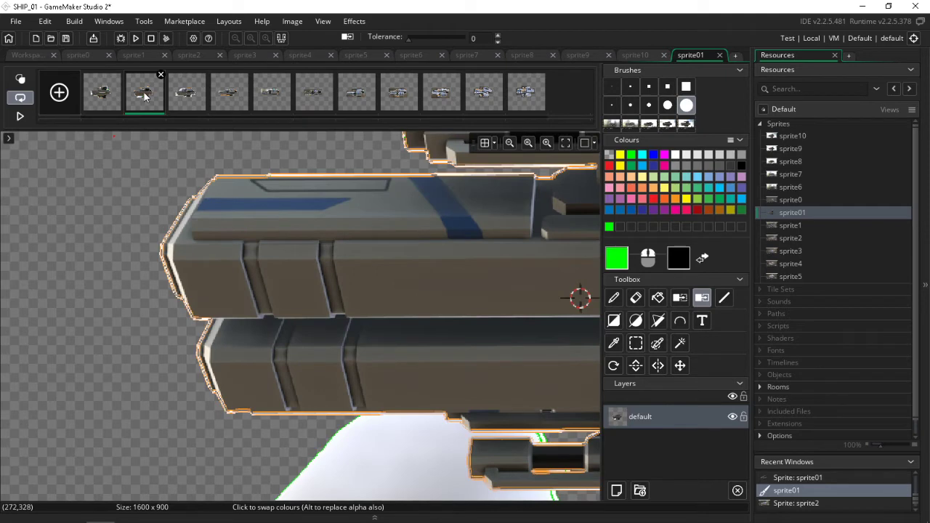
pyautogui.click(190, 93)
pyautogui.click(236, 101)
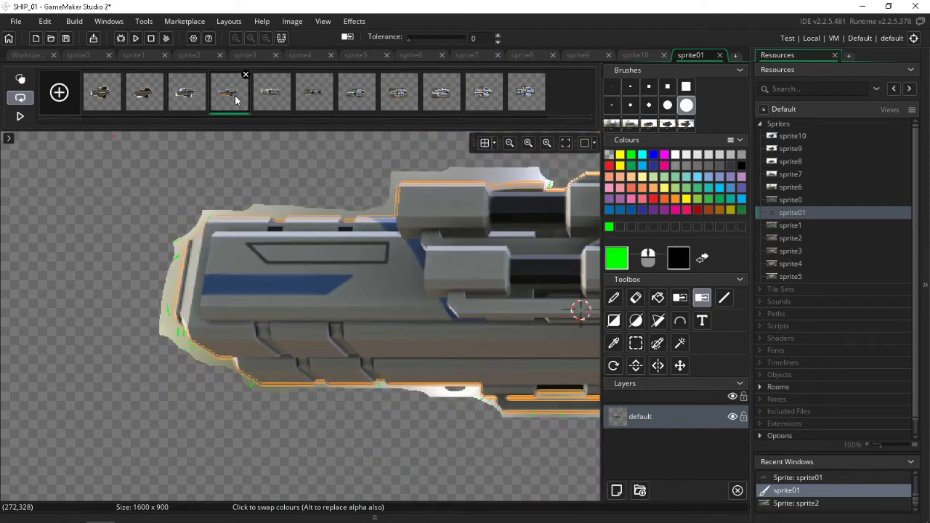
pyautogui.click(270, 97)
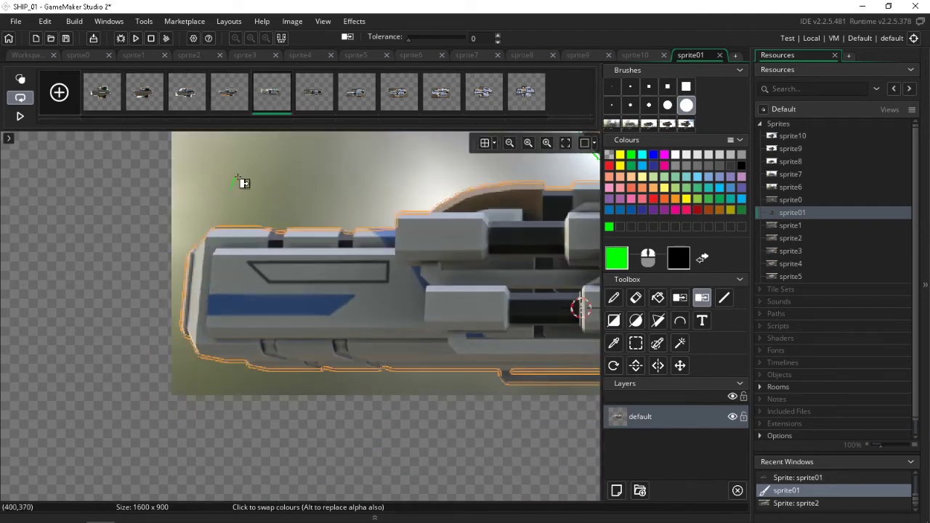
pyautogui.moveTo(266, 183); pyautogui.dragTo(311, 185)
pyautogui.scroll(-3, 385, 191)
pyautogui.moveTo(369, 267)
pyautogui.mouseDown()
pyautogui.moveTo(368, 276)
pyautogui.moveTo(324, 281)
pyautogui.moveTo(202, 272)
pyautogui.mouseUp()
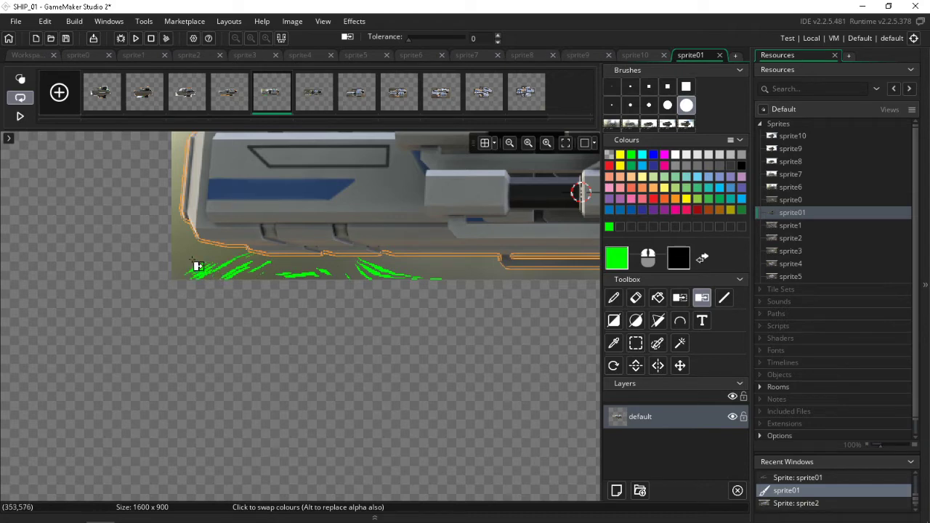
# Replace background shades with green at the upper-right corner of the fifth frame.
pyautogui.keyDown('ctrl'); pyautogui.scroll(-5, 263, 312); pyautogui.keyUp('ctrl')
pyautogui.keyDown('ctrl'); pyautogui.scroll(2, 436, 244); pyautogui.keyUp('ctrl')
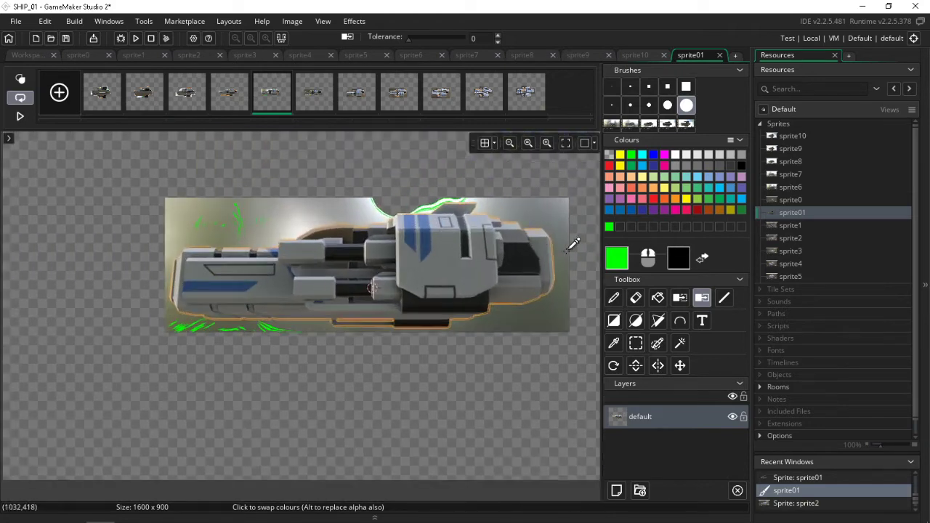
pyautogui.keyDown('ctrl'); pyautogui.scroll(2, 570, 254); pyautogui.keyUp('ctrl')
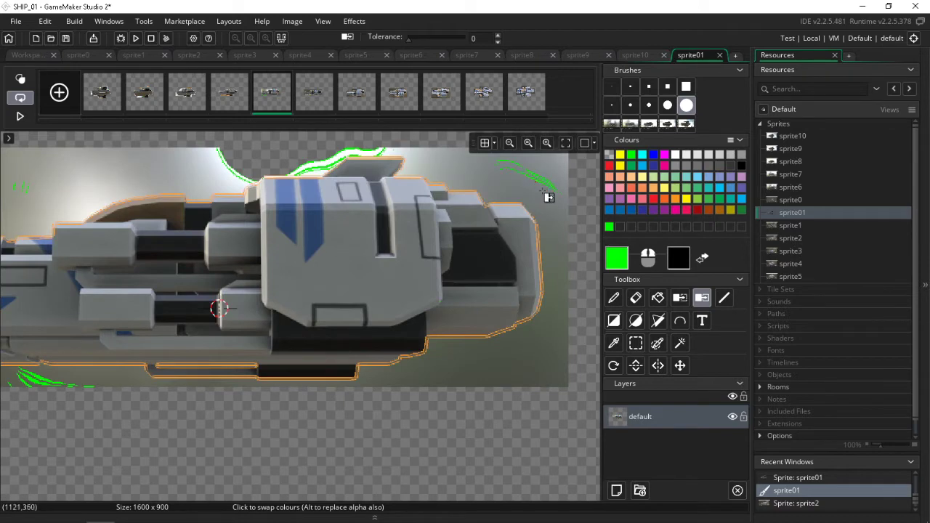
pyautogui.moveTo(548, 196); pyautogui.dragTo(556, 208)
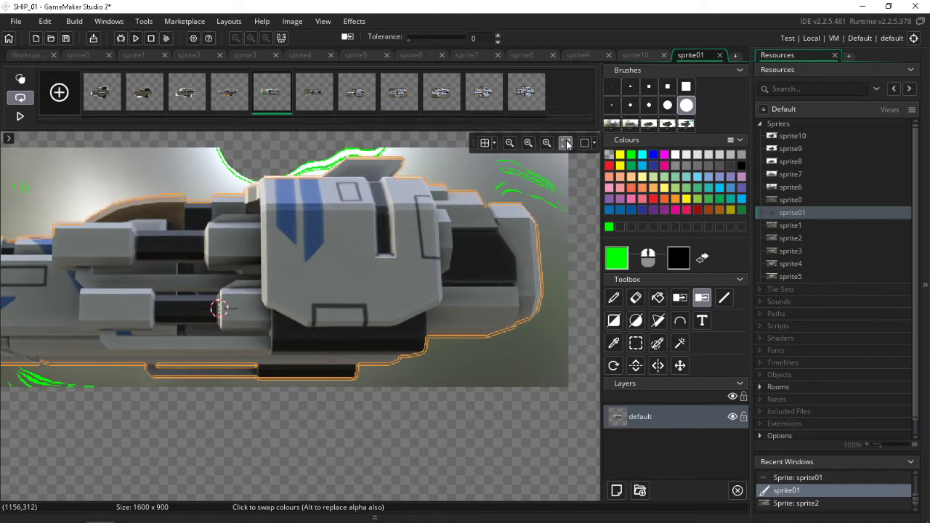
# Fit the canvas in view, go to the eleventh frame and replace its background shades around the ship with green.
pyautogui.click(566, 142)
pyautogui.press('Left')
pyautogui.press('Left')
pyautogui.press('Left')
pyautogui.press('Left')
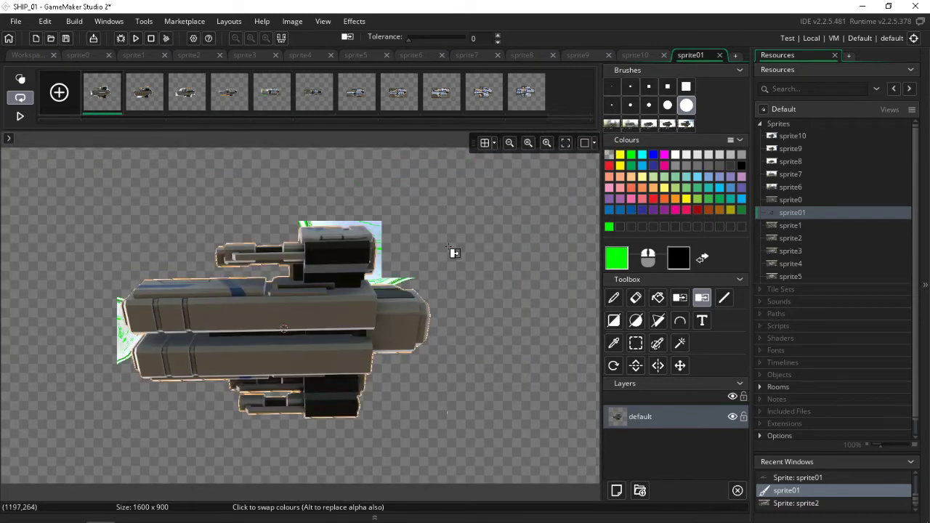
pyautogui.press('Left')
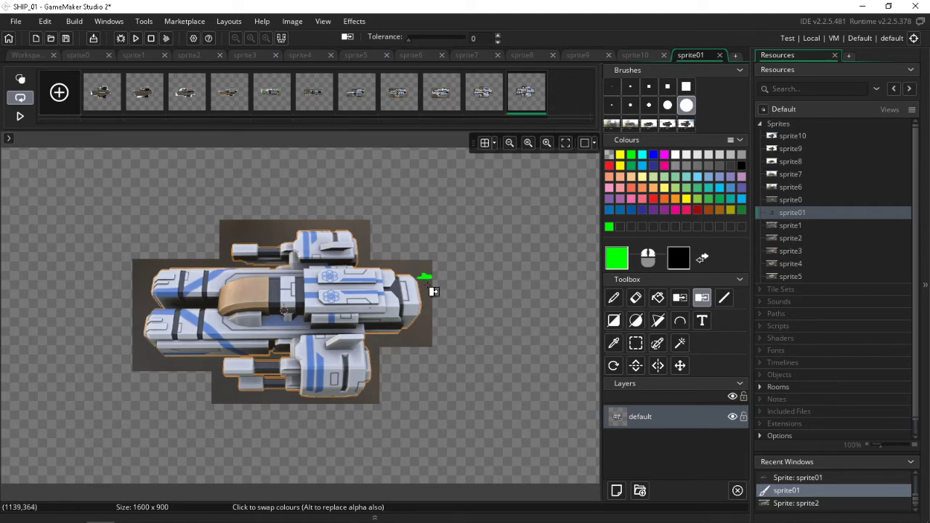
pyautogui.moveTo(433, 303)
pyautogui.mouseDown()
pyautogui.moveTo(430, 338)
pyautogui.moveTo(377, 349)
pyautogui.moveTo(371, 412)
pyautogui.mouseUp()
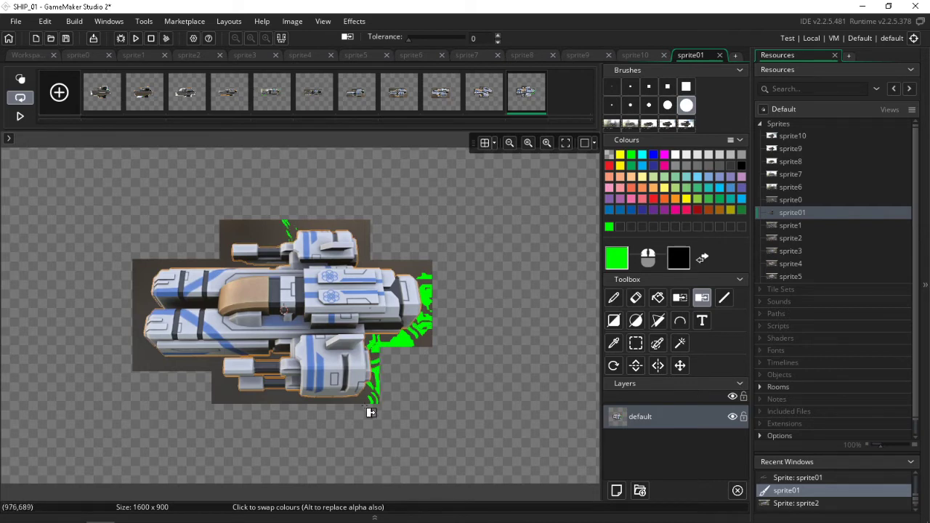
pyautogui.moveTo(249, 404)
pyautogui.mouseDown()
pyautogui.moveTo(197, 369)
pyautogui.moveTo(171, 373)
pyautogui.mouseUp()
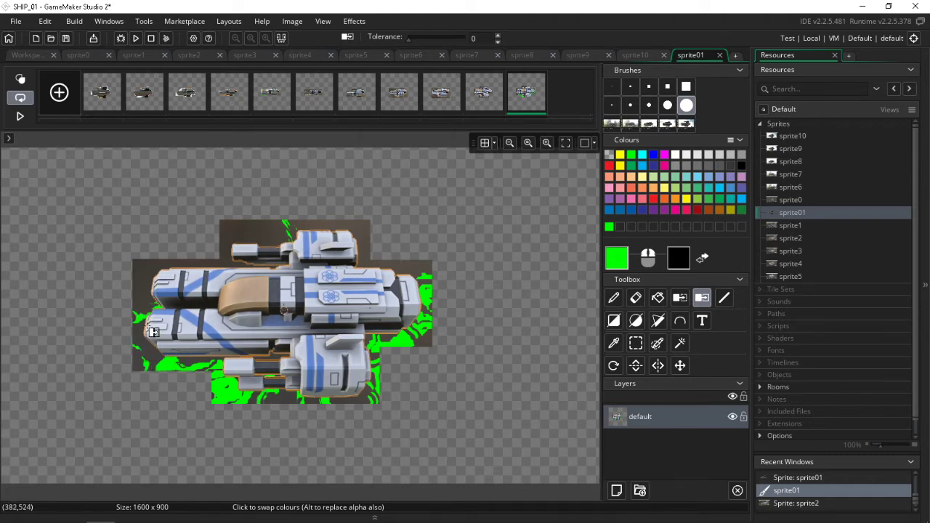
pyautogui.moveTo(143, 287); pyautogui.dragTo(164, 314)
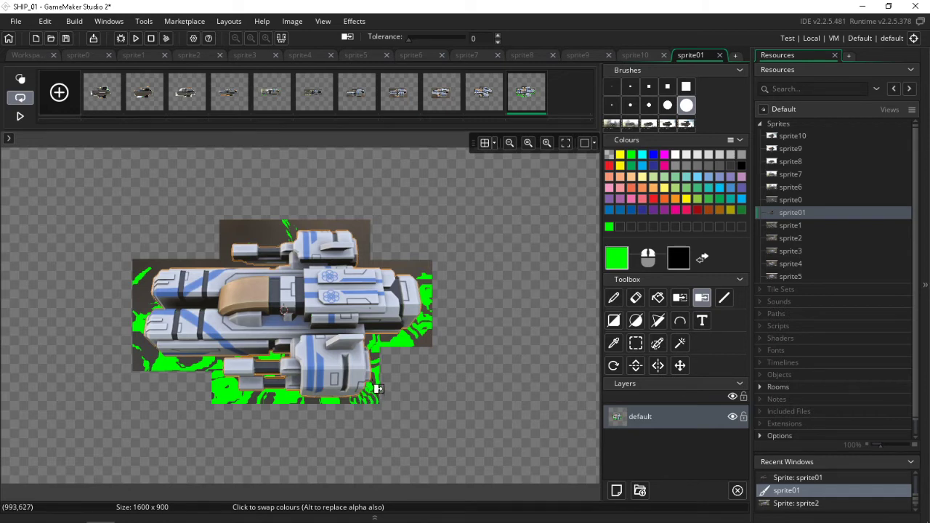
pyautogui.click(412, 272)
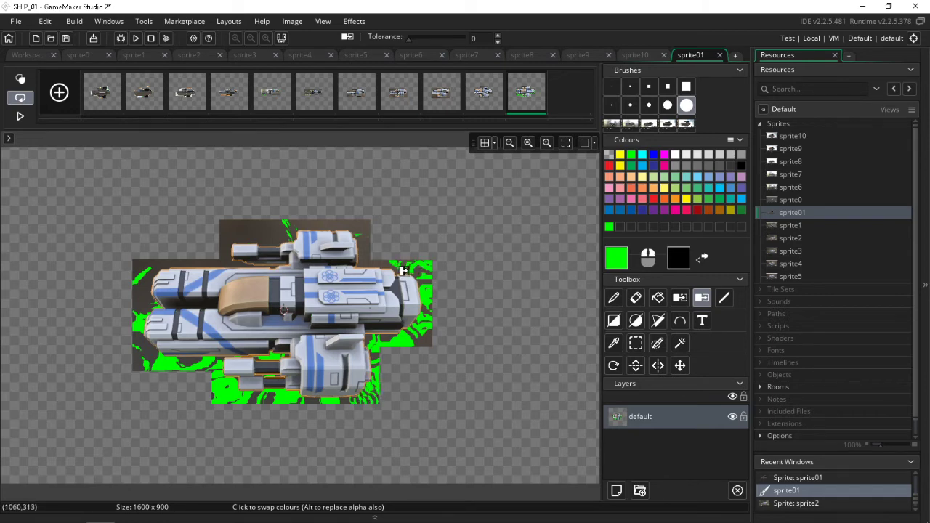
# Replace the background shades around the ship with green in the tenth frame.
pyautogui.press('Left')
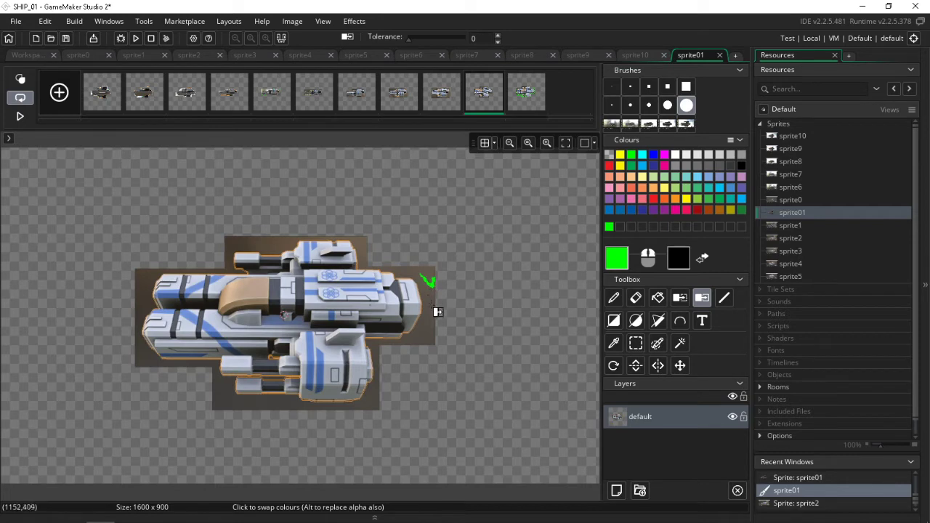
pyautogui.moveTo(436, 311); pyautogui.dragTo(425, 346)
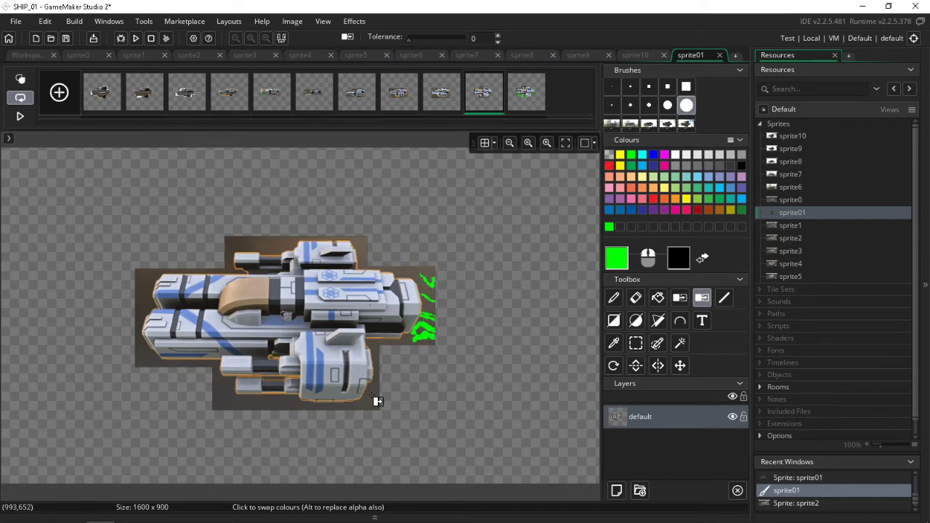
pyautogui.moveTo(377, 401)
pyautogui.mouseDown()
pyautogui.moveTo(328, 414)
pyautogui.moveTo(268, 411)
pyautogui.moveTo(219, 403)
pyautogui.moveTo(206, 388)
pyautogui.mouseUp()
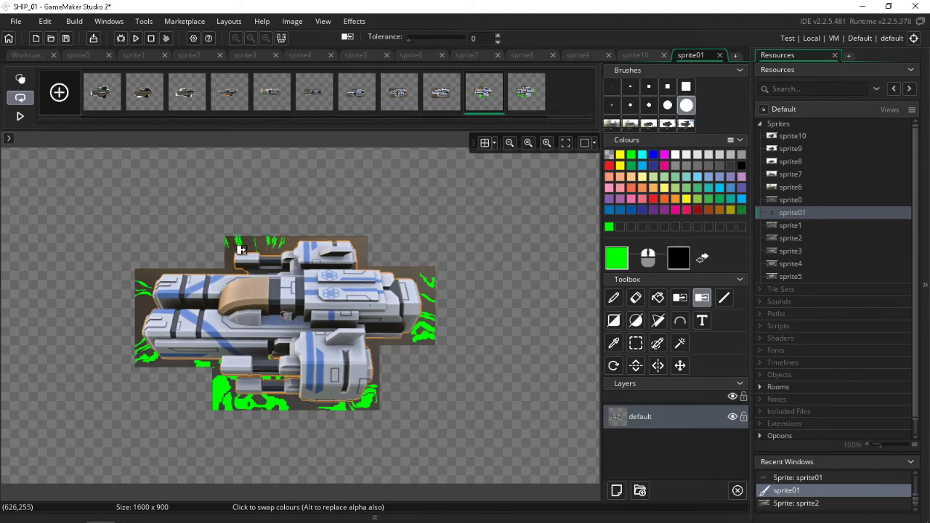
# Replace the background shades on all sides of the ship with green in the ninth frame.
pyautogui.press('Left')
pyautogui.moveTo(196, 254); pyautogui.dragTo(158, 266)
pyautogui.moveTo(229, 263)
pyautogui.mouseDown()
pyautogui.moveTo(364, 257)
pyautogui.moveTo(424, 268)
pyautogui.moveTo(433, 304)
pyautogui.moveTo(424, 378)
pyautogui.mouseUp()
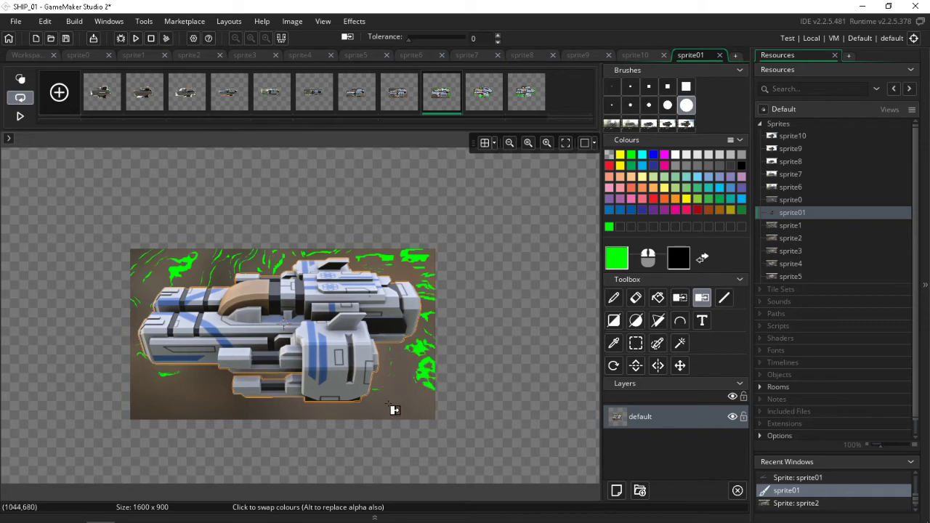
pyautogui.moveTo(389, 405)
pyautogui.mouseDown()
pyautogui.moveTo(353, 417)
pyautogui.moveTo(236, 416)
pyautogui.moveTo(145, 404)
pyautogui.moveTo(181, 397)
pyautogui.moveTo(216, 407)
pyautogui.moveTo(181, 415)
pyautogui.moveTo(167, 386)
pyautogui.moveTo(192, 382)
pyautogui.mouseUp()
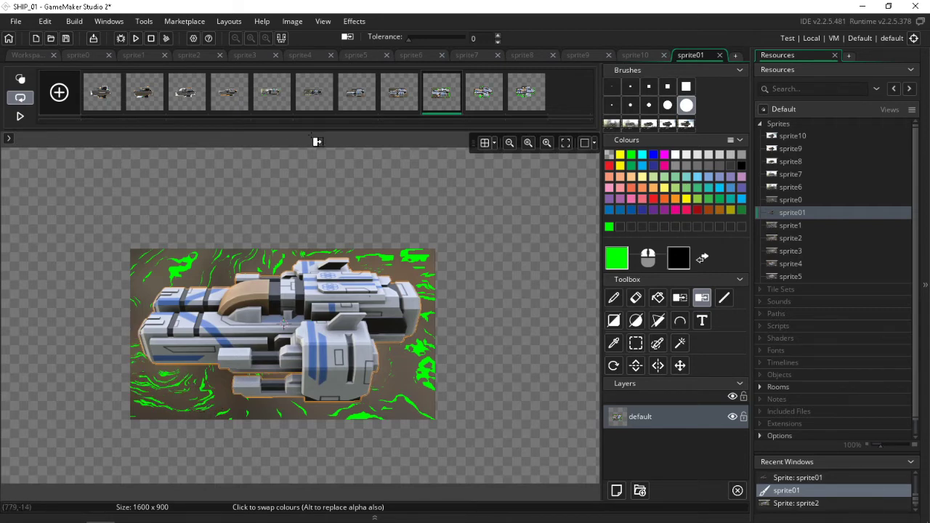
# Replace the background shades on all sides of the ship with green in the eighth frame.
pyautogui.press('Left')
pyautogui.moveTo(200, 276)
pyautogui.mouseDown()
pyautogui.moveTo(230, 276)
pyautogui.moveTo(177, 281)
pyautogui.moveTo(142, 309)
pyautogui.moveTo(139, 328)
pyautogui.mouseUp()
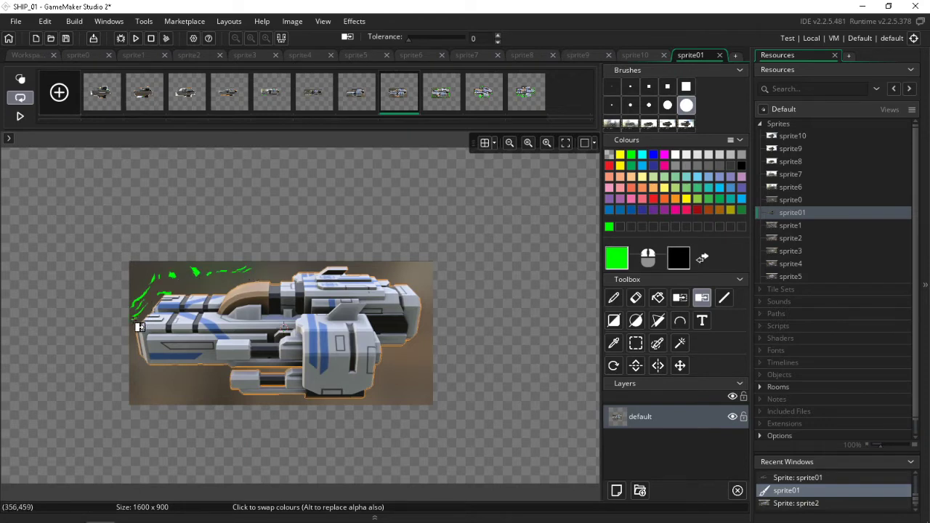
pyautogui.moveTo(160, 391)
pyautogui.mouseDown()
pyautogui.moveTo(198, 397)
pyautogui.moveTo(191, 386)
pyautogui.moveTo(283, 411)
pyautogui.mouseUp()
pyautogui.moveTo(403, 391); pyautogui.dragTo(423, 357)
pyautogui.moveTo(433, 325)
pyautogui.mouseDown()
pyautogui.moveTo(433, 299)
pyautogui.moveTo(402, 270)
pyautogui.mouseUp()
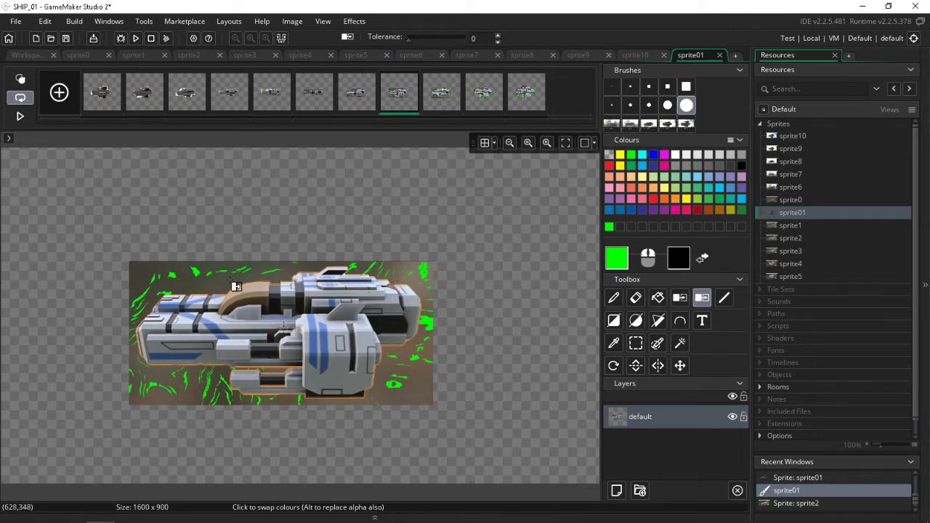
# Replace the background shades below, above and left of the ship with green in the seventh frame.
pyautogui.click(355, 95)
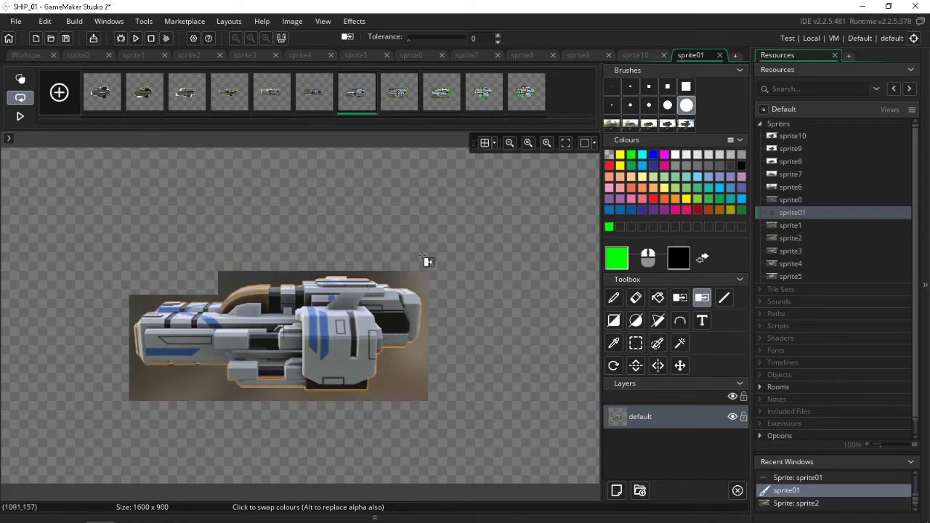
pyautogui.moveTo(414, 379)
pyautogui.mouseDown()
pyautogui.moveTo(384, 400)
pyautogui.moveTo(346, 407)
pyautogui.mouseUp()
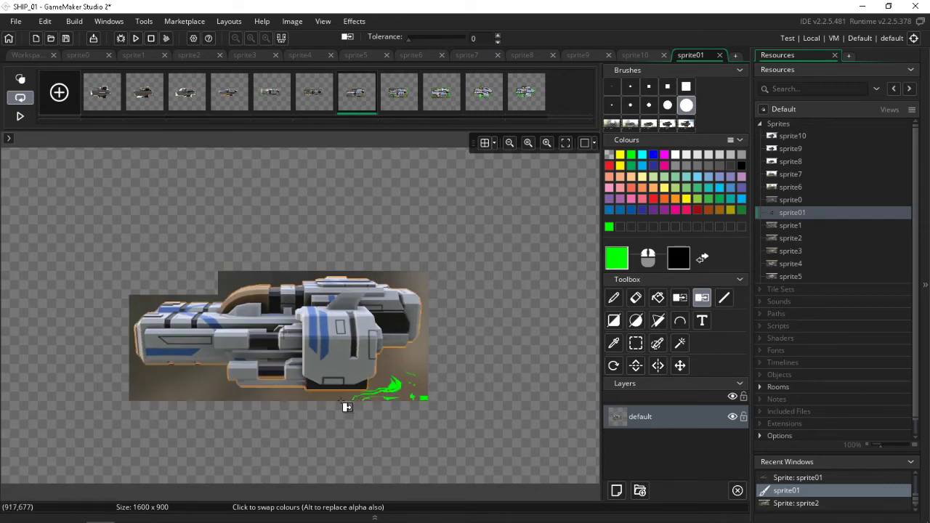
pyautogui.moveTo(155, 387)
pyautogui.mouseDown()
pyautogui.moveTo(194, 382)
pyautogui.moveTo(211, 398)
pyautogui.moveTo(277, 403)
pyautogui.mouseUp()
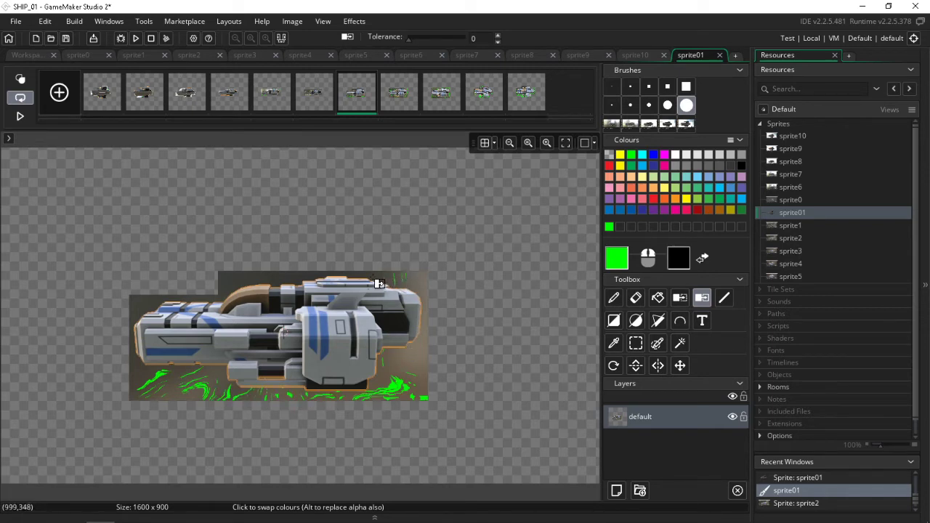
pyautogui.moveTo(257, 280)
pyautogui.mouseDown()
pyautogui.moveTo(232, 283)
pyautogui.moveTo(230, 295)
pyautogui.mouseUp()
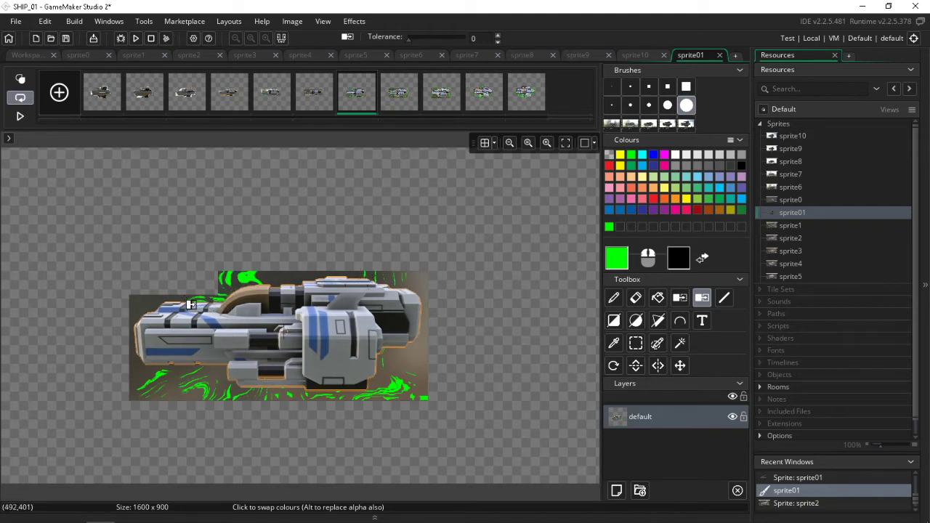
pyautogui.moveTo(143, 314); pyautogui.dragTo(145, 312)
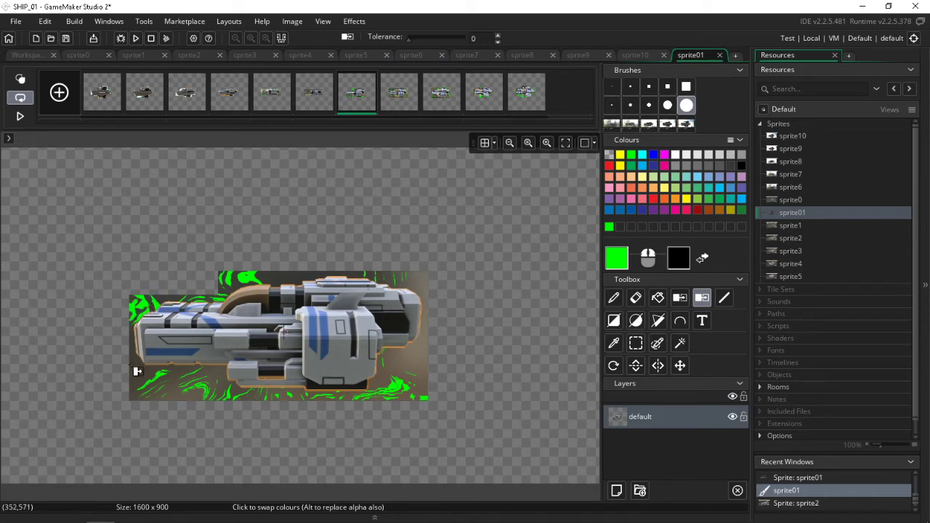
# Replace the background shades and a leftover grid-line colour above the ship with green in the sixth frame.
pyautogui.click(314, 109)
pyautogui.click(196, 294)
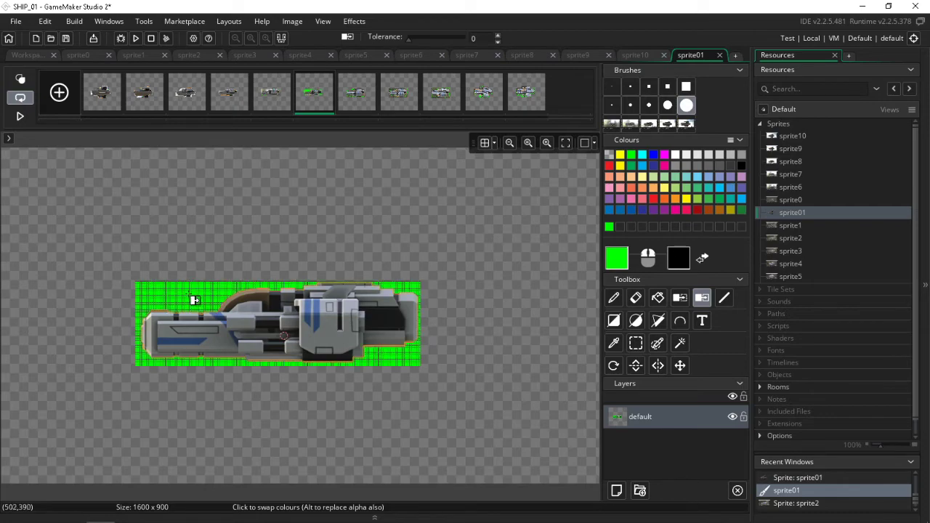
pyautogui.scroll(4, 205, 289)
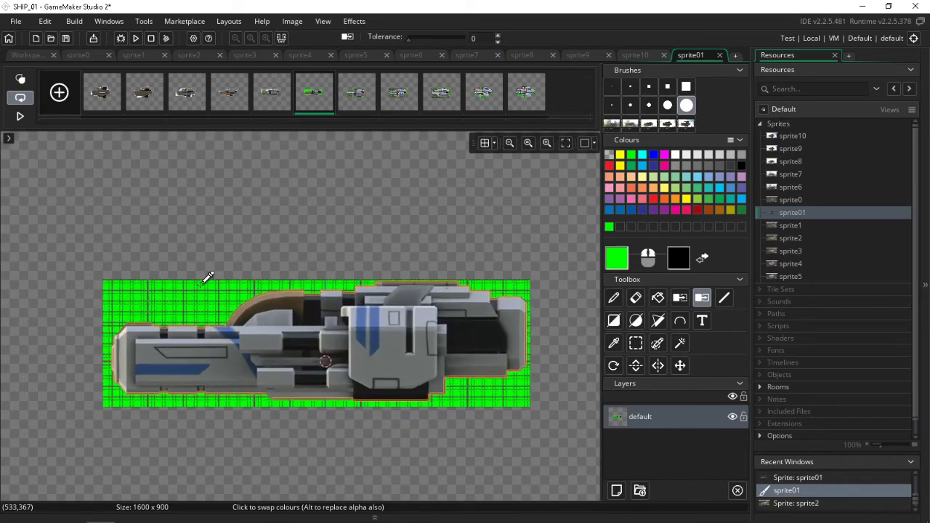
pyautogui.scroll(3, 245, 294)
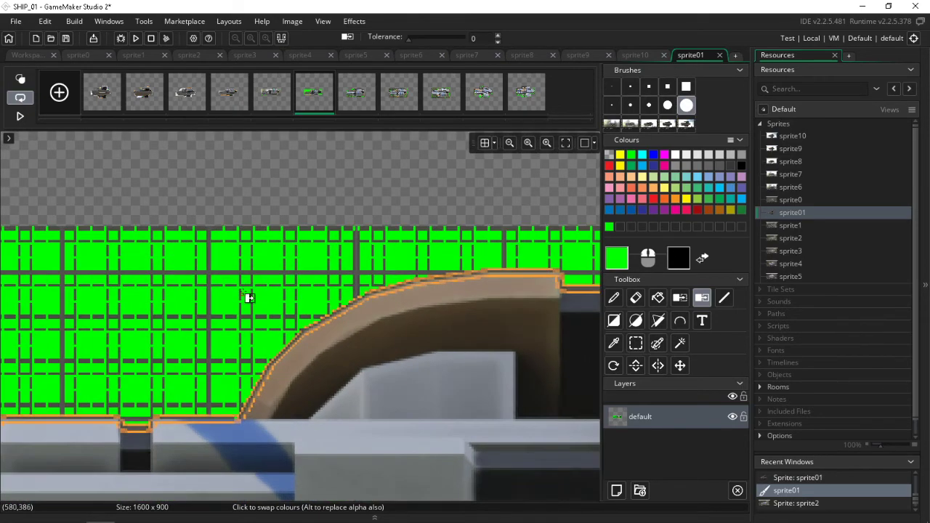
pyautogui.click(249, 274)
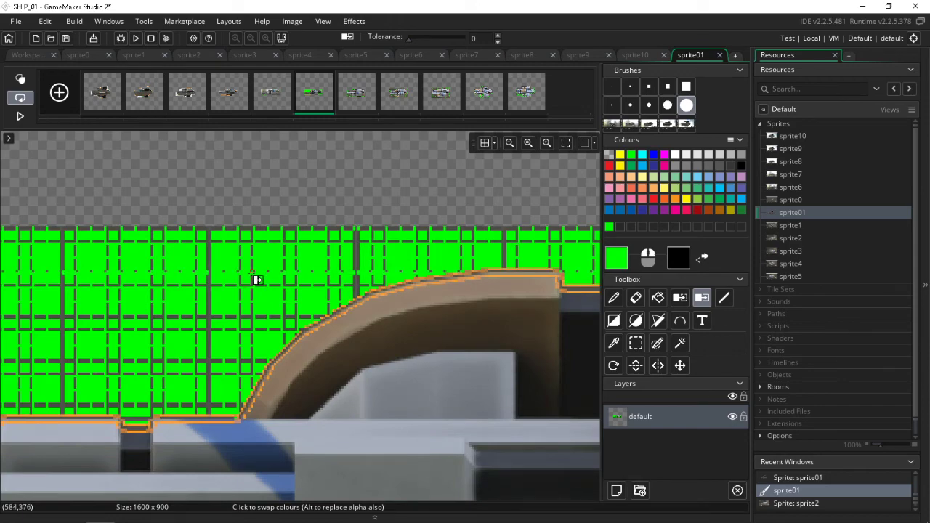
pyautogui.scroll(-3, 256, 280)
pyautogui.scroll(-2, 254, 281)
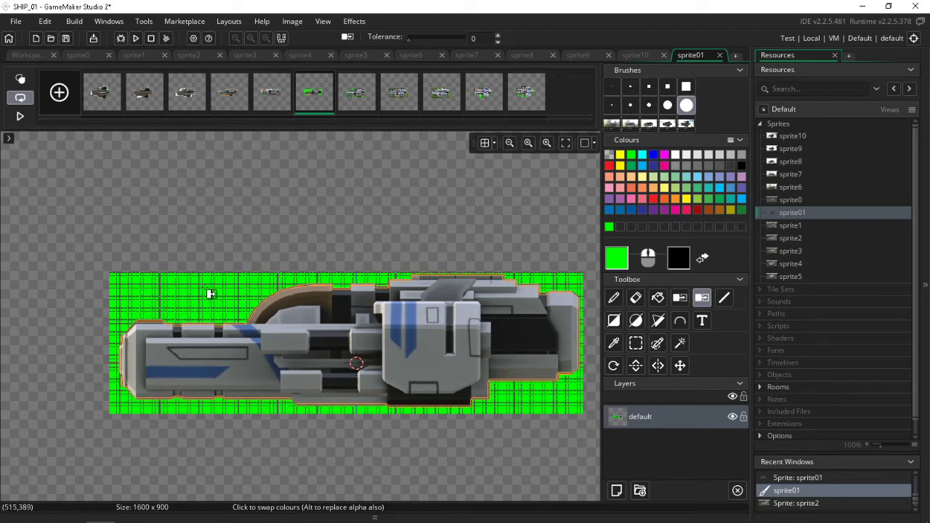
# Replace background shades around the ship with green in the fifth frame, including those below its rear, and open the fourth frame.
pyautogui.click(266, 98)
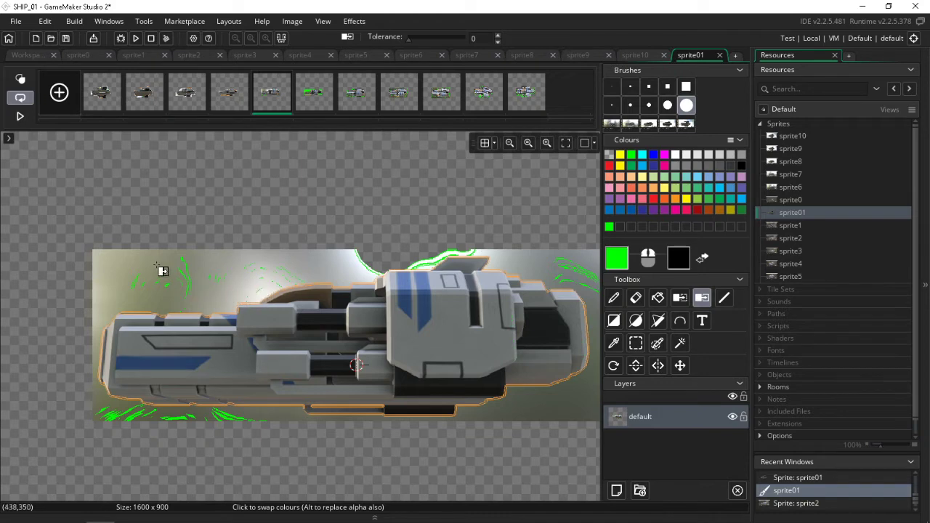
pyautogui.moveTo(531, 415)
pyautogui.mouseDown()
pyautogui.moveTo(556, 407)
pyautogui.moveTo(582, 418)
pyautogui.mouseUp()
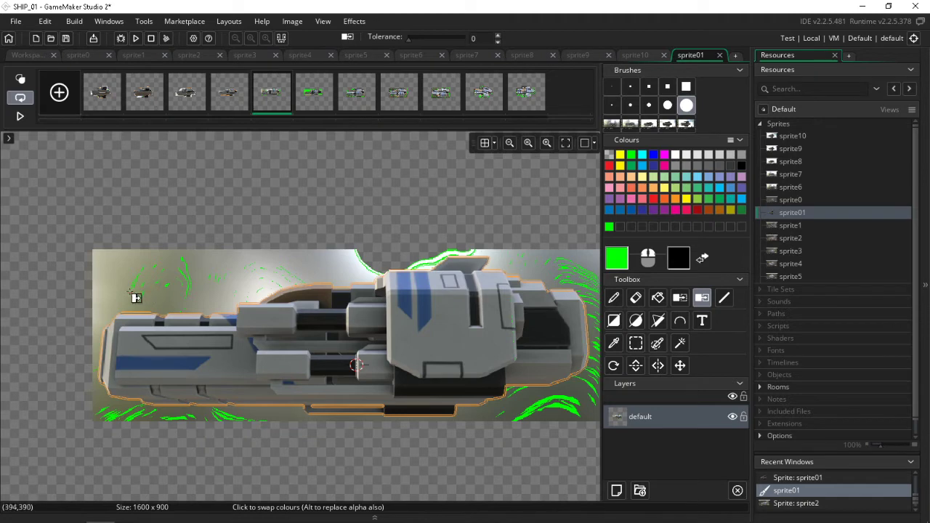
pyautogui.click(239, 101)
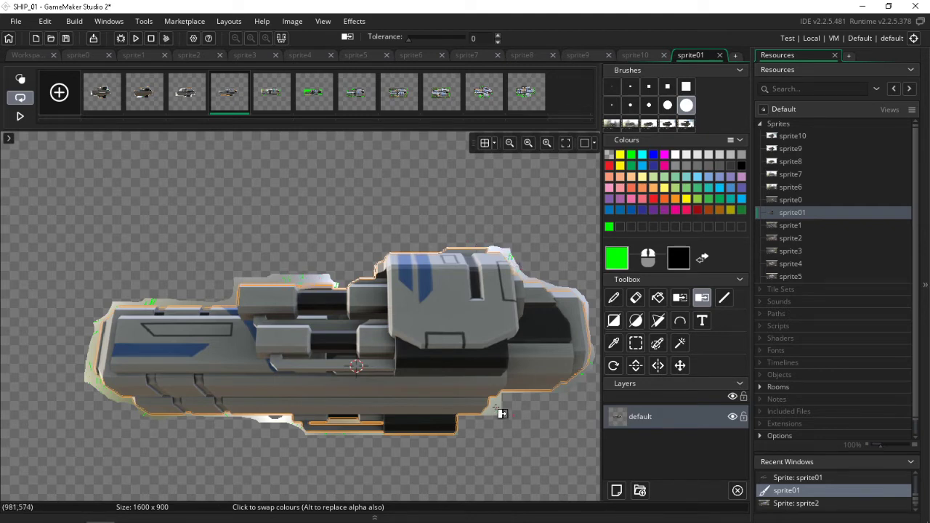
# Replace the pale background shades above the ship and beside its lower front end with green in the third frame.
pyautogui.click(201, 81)
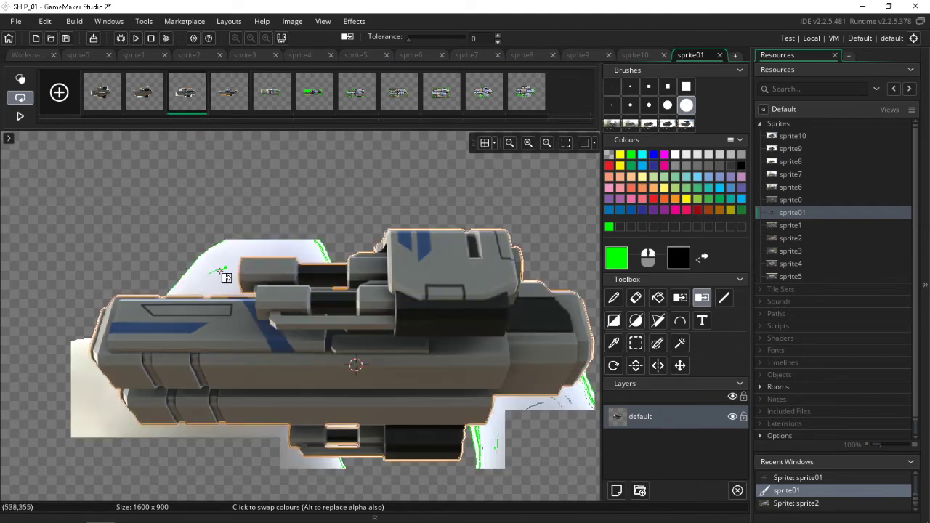
pyautogui.moveTo(209, 275)
pyautogui.mouseDown()
pyautogui.moveTo(208, 263)
pyautogui.moveTo(231, 253)
pyautogui.moveTo(280, 247)
pyautogui.mouseUp()
pyautogui.moveTo(92, 388); pyautogui.dragTo(130, 426)
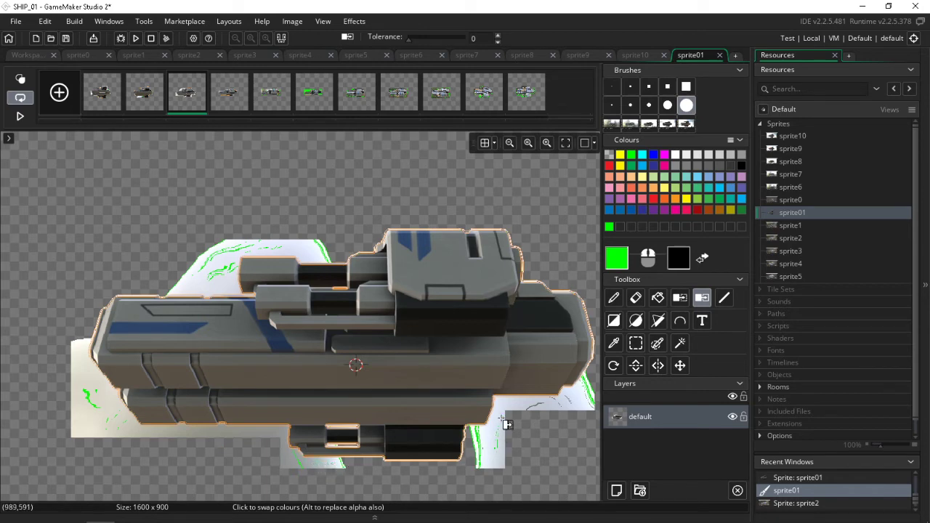
# Save the project and replace the pale background shades below the ship with green in the second frame.
pyautogui.click(159, 77)
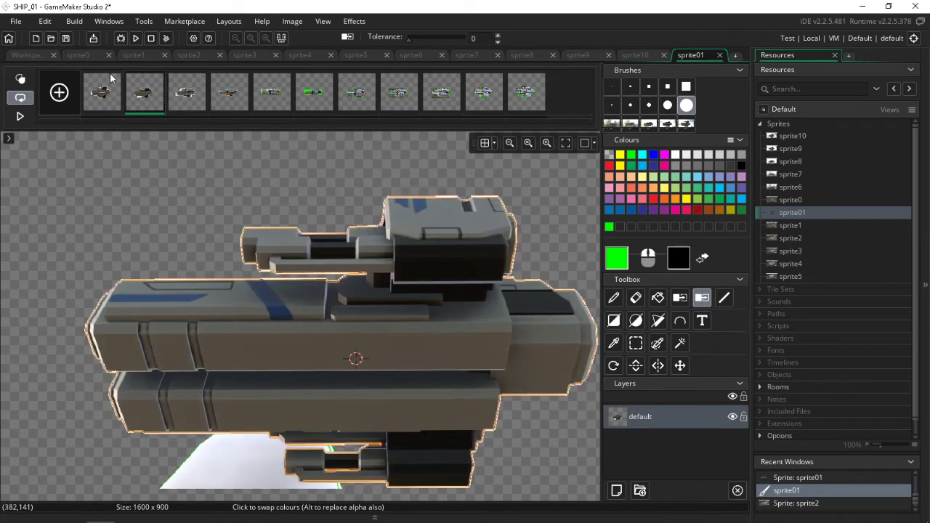
pyautogui.click(63, 34)
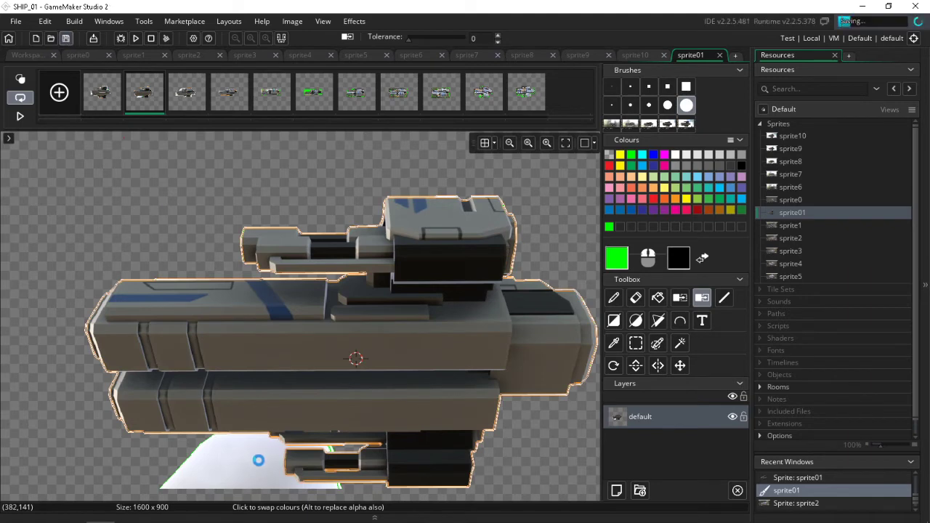
pyautogui.moveTo(259, 460)
pyautogui.mouseDown()
pyautogui.moveTo(215, 469)
pyautogui.moveTo(217, 456)
pyautogui.moveTo(208, 468)
pyautogui.moveTo(214, 476)
pyautogui.moveTo(183, 476)
pyautogui.moveTo(268, 483)
pyautogui.mouseUp()
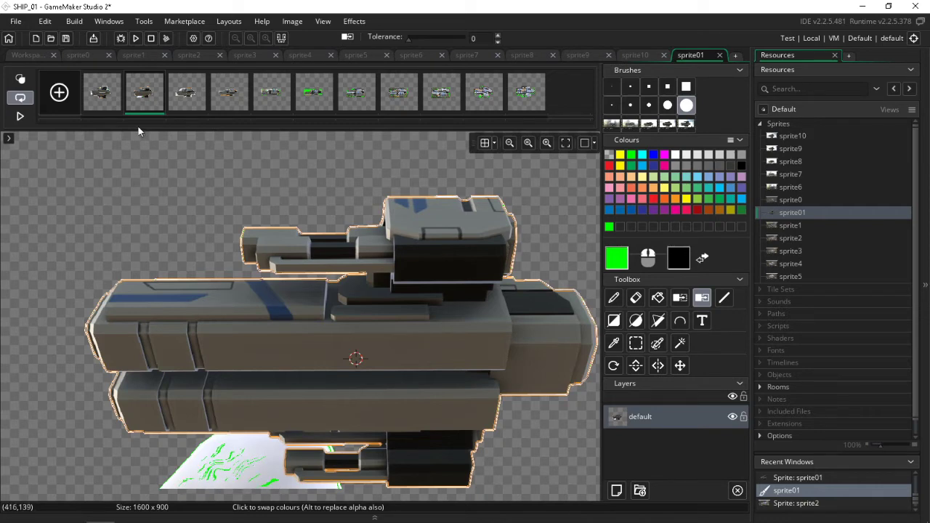
# Replace the pale background shades in front of the ship and around its upper rear with green in the first frame.
pyautogui.click(109, 86)
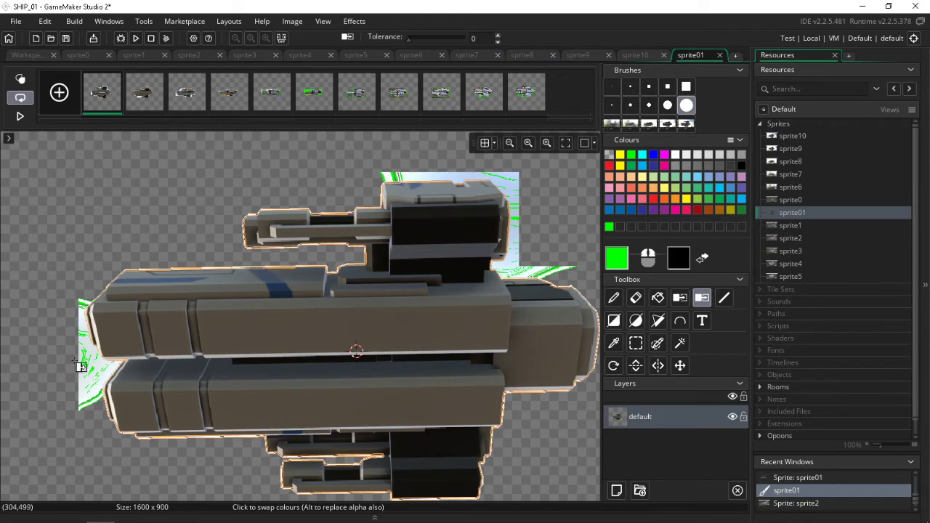
pyautogui.moveTo(421, 177)
pyautogui.mouseDown()
pyautogui.moveTo(505, 181)
pyautogui.moveTo(515, 191)
pyautogui.moveTo(519, 274)
pyautogui.moveTo(571, 273)
pyautogui.mouseUp()
pyautogui.click(561, 267)
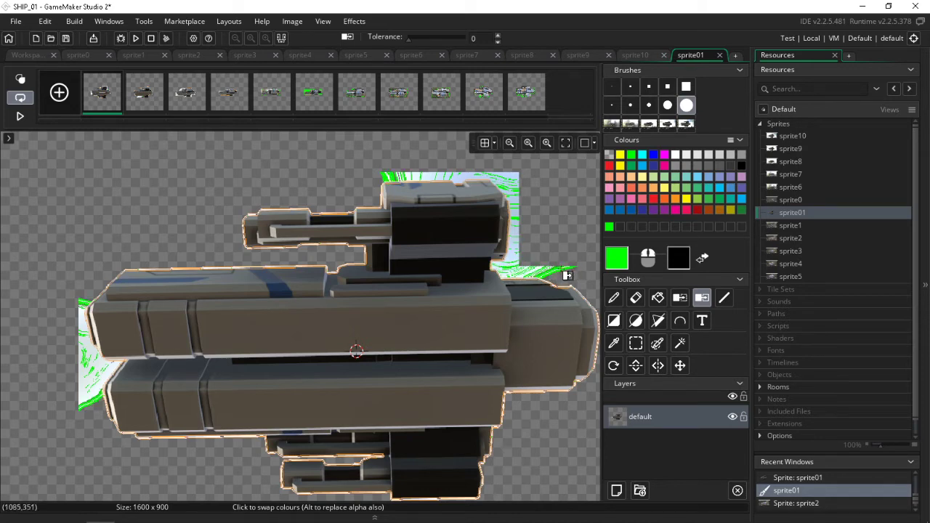
# Replace the leftover white and pale blue stripes just above the ship's rear hull with green in the first frame.
pyautogui.scroll(1, 550, 257)
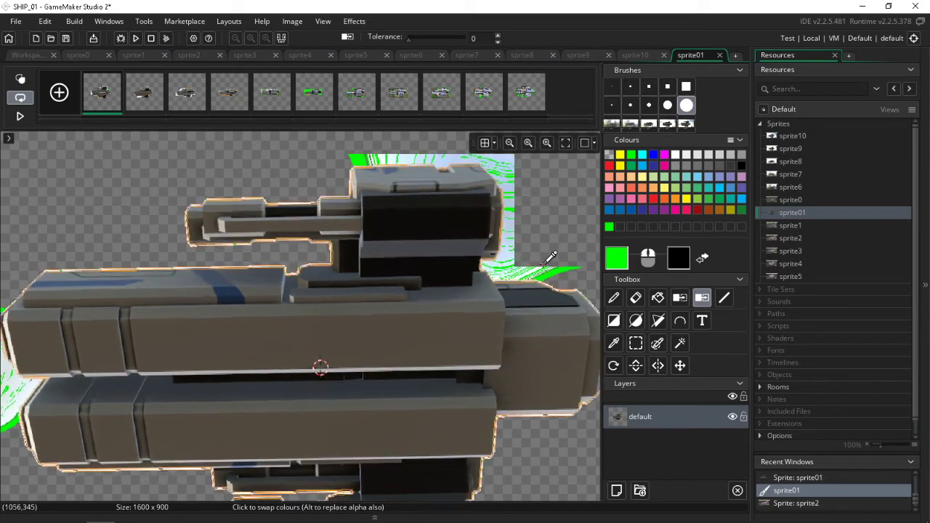
pyautogui.scroll(2, 550, 257)
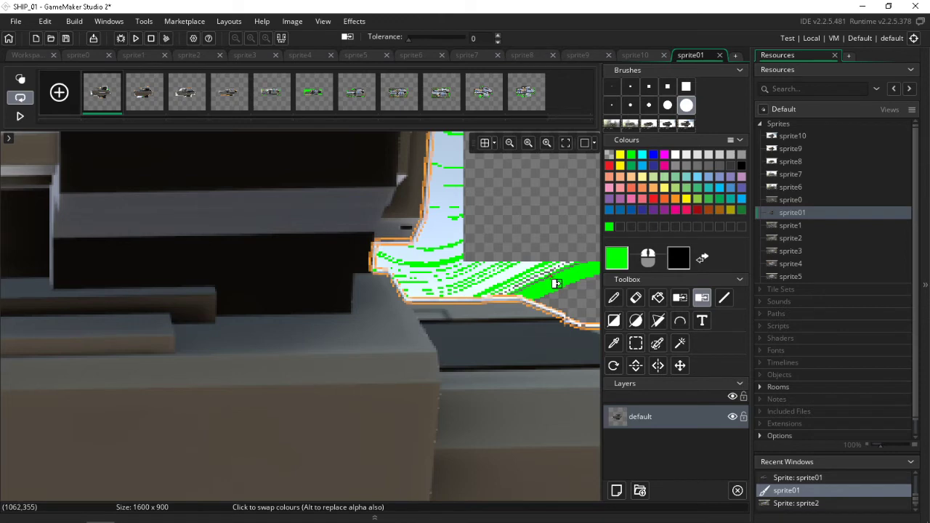
pyautogui.scroll(3, 558, 268)
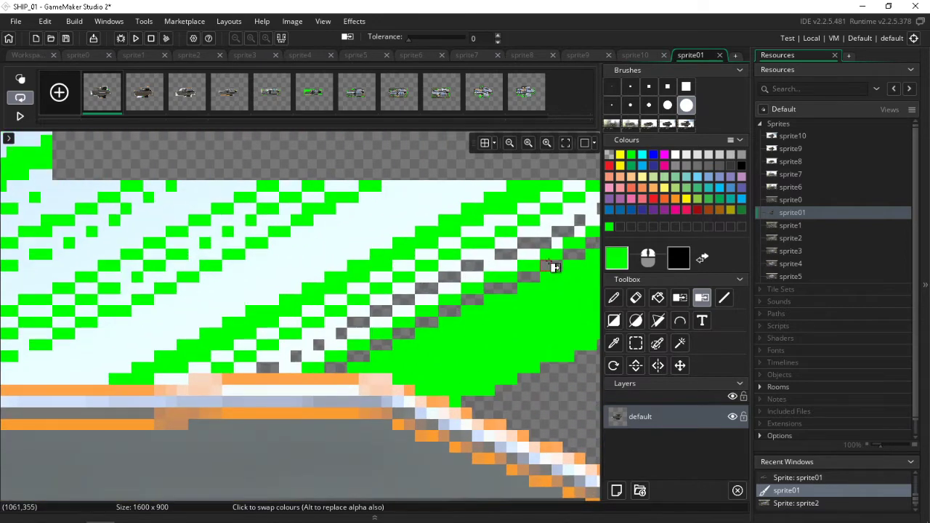
pyautogui.click(529, 254)
pyautogui.click(505, 245)
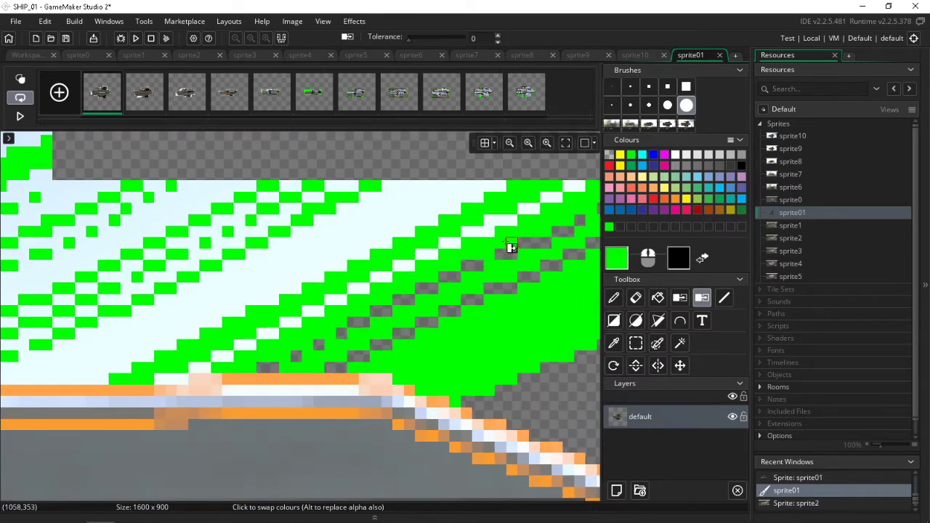
pyautogui.click(488, 230)
pyautogui.click(410, 220)
pyautogui.click(392, 219)
pyautogui.click(370, 219)
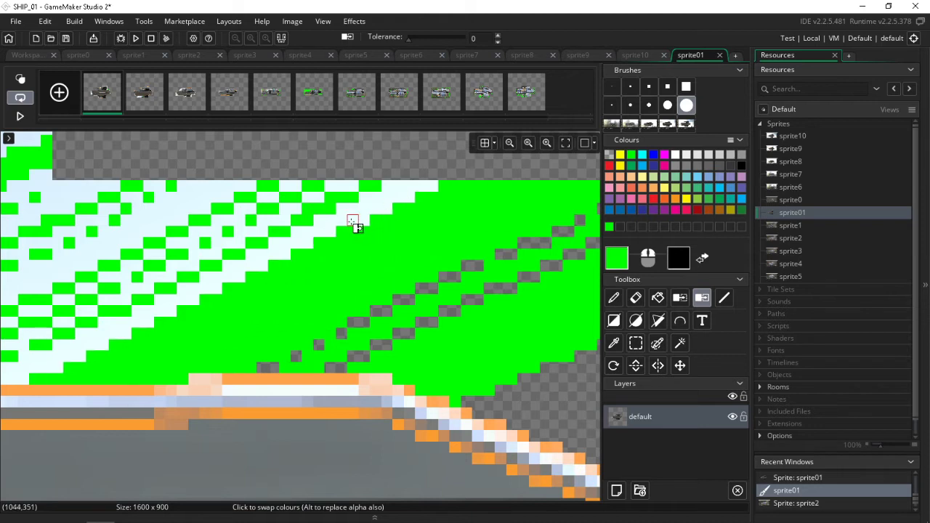
pyautogui.click(341, 221)
pyautogui.click(320, 225)
pyautogui.click(292, 224)
pyautogui.click(265, 223)
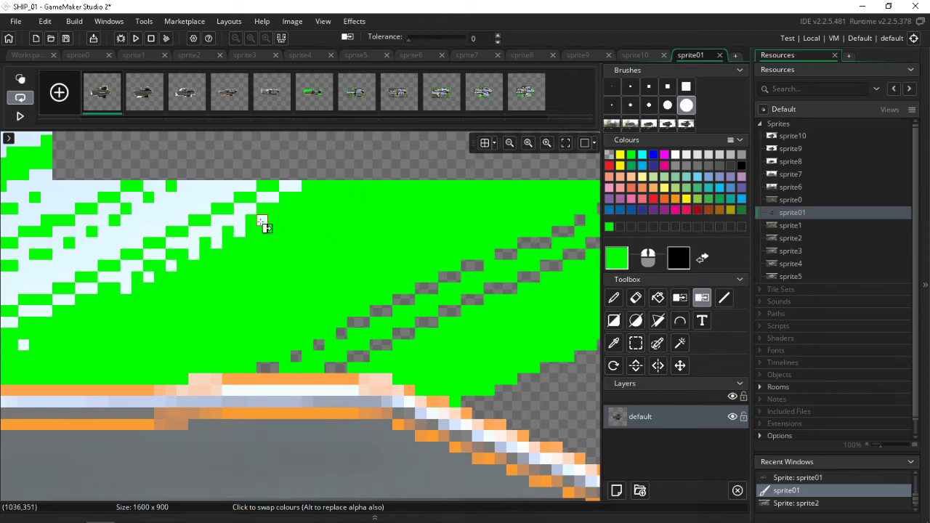
pyautogui.click(245, 224)
pyautogui.click(230, 226)
pyautogui.click(218, 225)
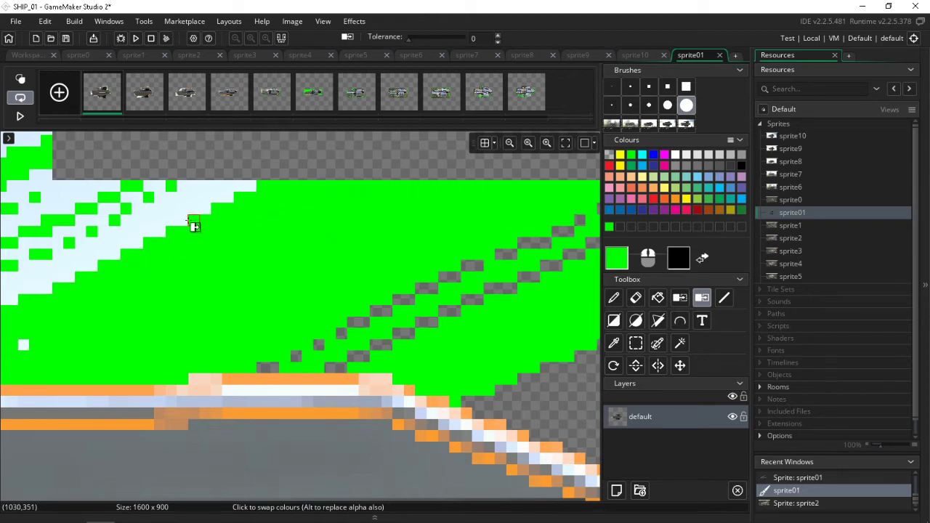
pyautogui.click(194, 222)
pyautogui.click(160, 225)
pyautogui.click(126, 232)
pyautogui.click(103, 227)
pyautogui.click(80, 228)
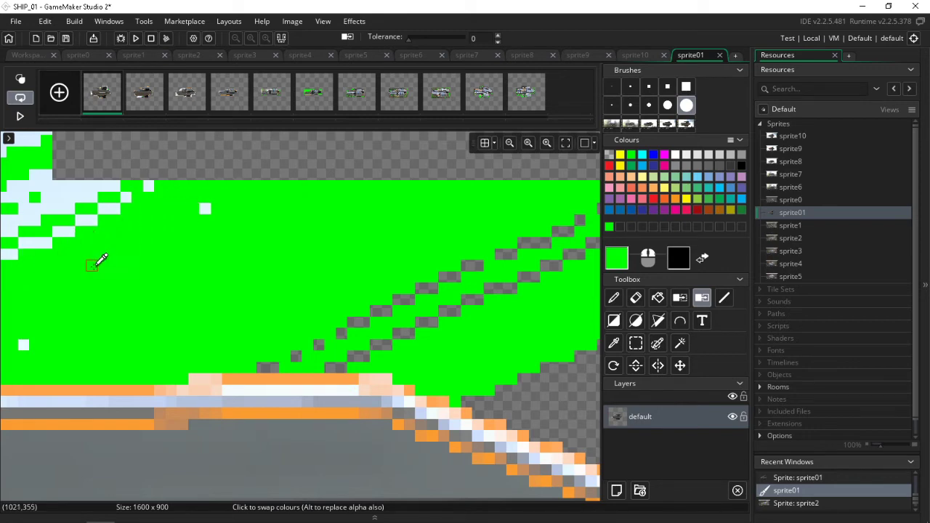
# Replace more of the pale background shades in the patch beside the ship's front end with green in the first frame.
pyautogui.keyDown('ctrl'); pyautogui.scroll(-5, 98, 269); pyautogui.keyUp('ctrl')
pyautogui.keyDown('ctrl'); pyautogui.scroll(-3, 99, 280); pyautogui.keyUp('ctrl')
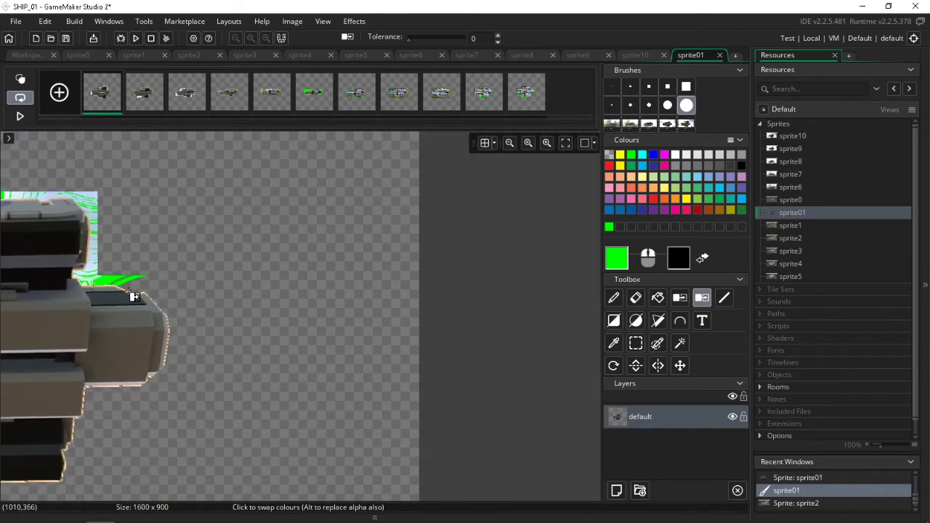
pyautogui.moveTo(91, 285); pyautogui.dragTo(422, 337, button='middle')
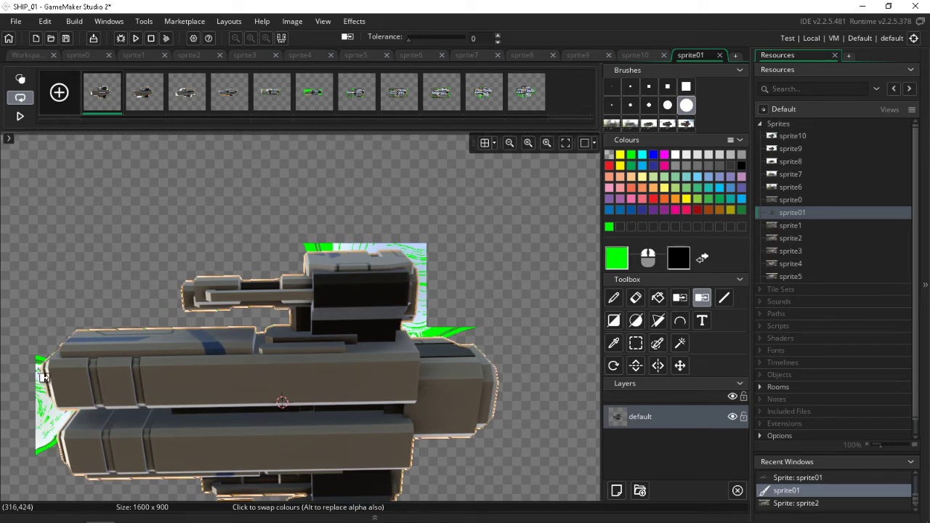
pyautogui.keyDown('ctrl'); pyautogui.scroll(1, 47, 418); pyautogui.keyUp('ctrl')
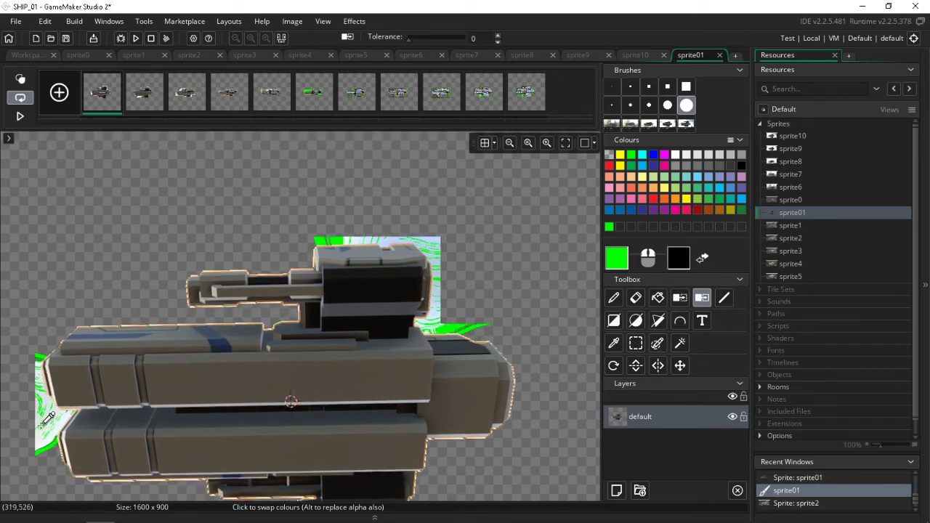
pyautogui.keyDown('ctrl'); pyautogui.scroll(6, 48, 419); pyautogui.keyUp('ctrl')
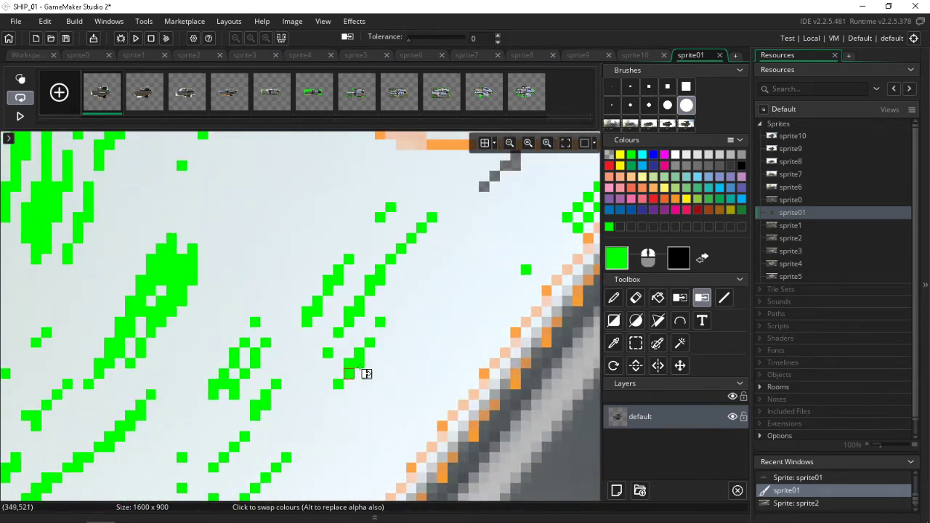
pyautogui.click(369, 363)
pyautogui.click(401, 332)
pyautogui.click(400, 310)
pyautogui.click(338, 249)
pyautogui.click(307, 249)
pyautogui.click(265, 238)
pyautogui.click(244, 248)
pyautogui.click(276, 281)
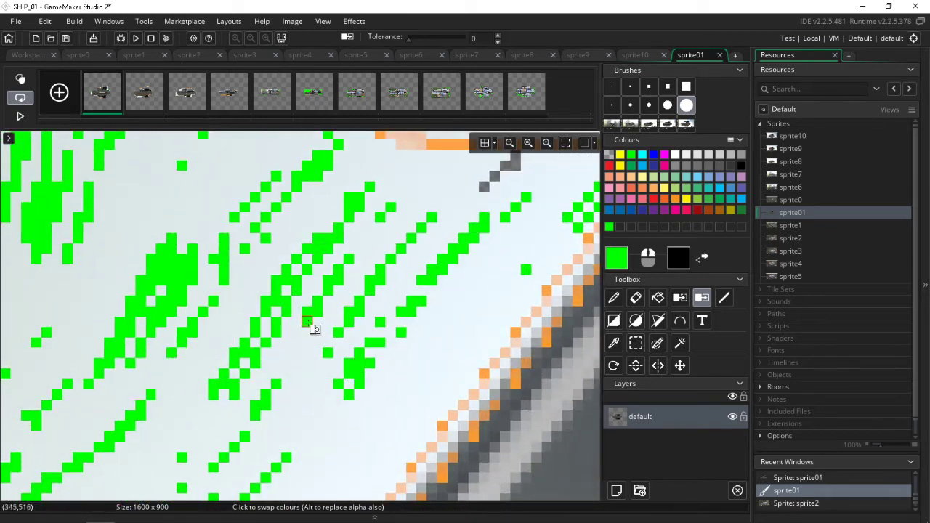
pyautogui.click(305, 365)
pyautogui.click(207, 387)
pyautogui.click(191, 385)
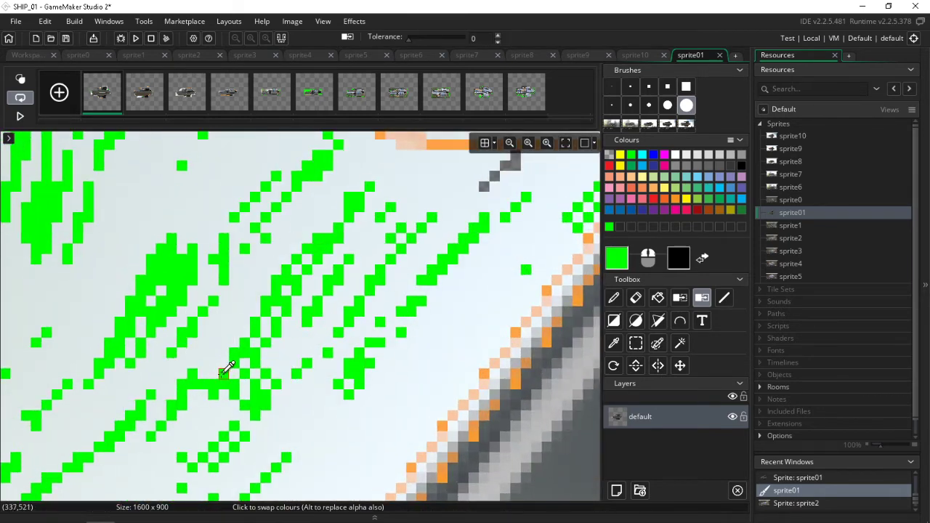
# Replace one more pale background shade beside the ship's lower front end with green in the third frame.
pyautogui.keyDown('ctrl'); pyautogui.scroll(-7, 225, 370); pyautogui.keyUp('ctrl')
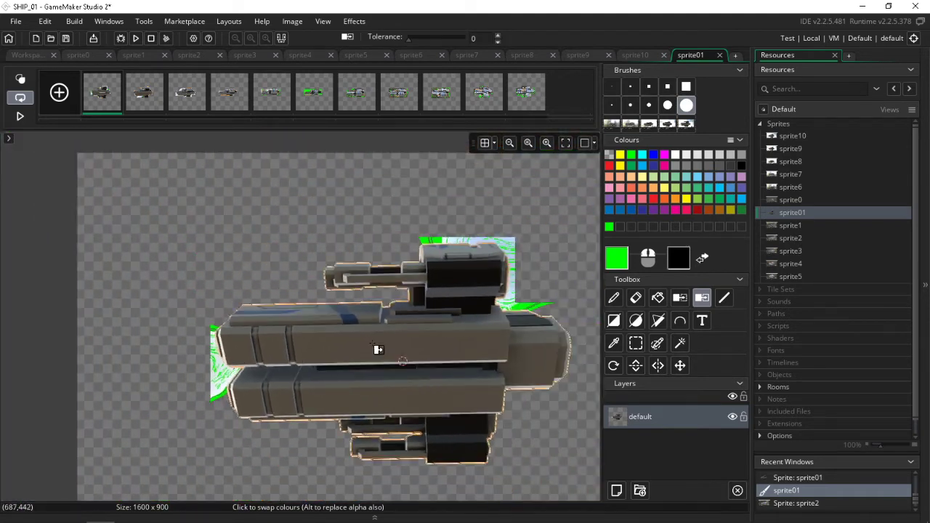
pyautogui.moveTo(372, 343); pyautogui.dragTo(258, 317, button='middle')
pyautogui.click(145, 105)
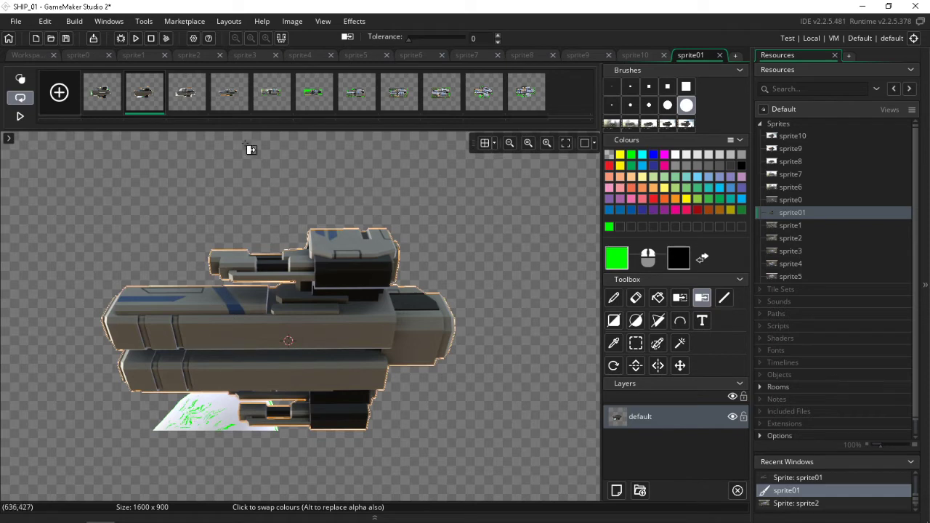
pyautogui.click(200, 76)
pyautogui.click(120, 390)
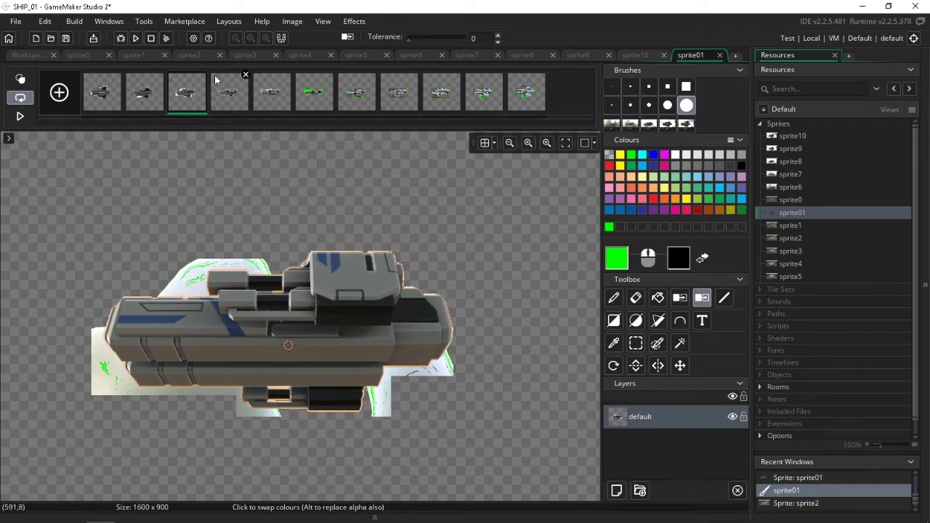
# Check the fourth to eleventh frames one by one for background colours still left around the ship.
pyautogui.click(229, 96)
pyautogui.click(283, 100)
pyautogui.click(323, 84)
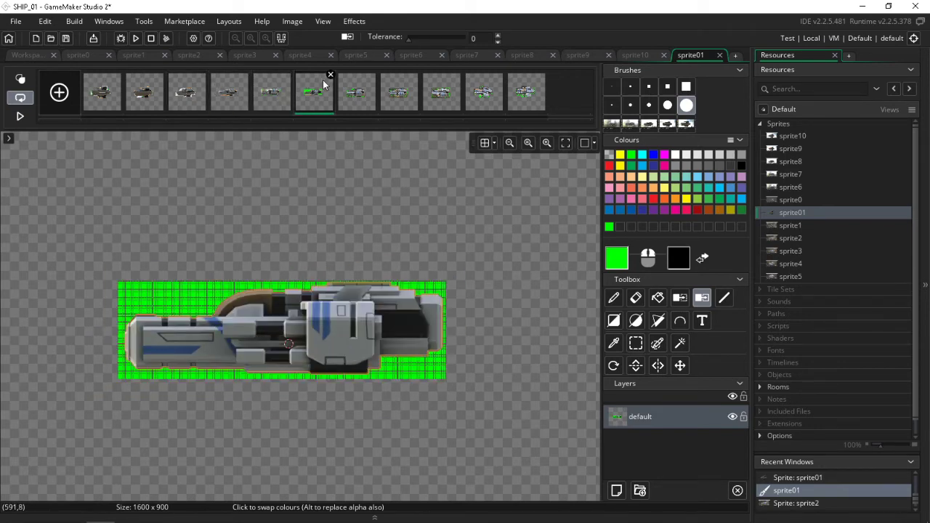
pyautogui.click(360, 83)
pyautogui.click(410, 100)
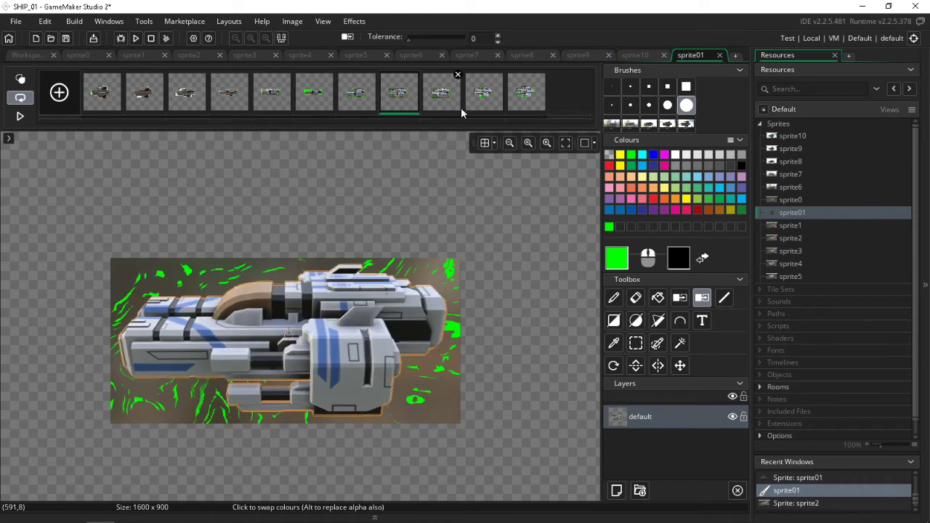
pyautogui.click(446, 106)
pyautogui.click(486, 96)
pyautogui.click(524, 95)
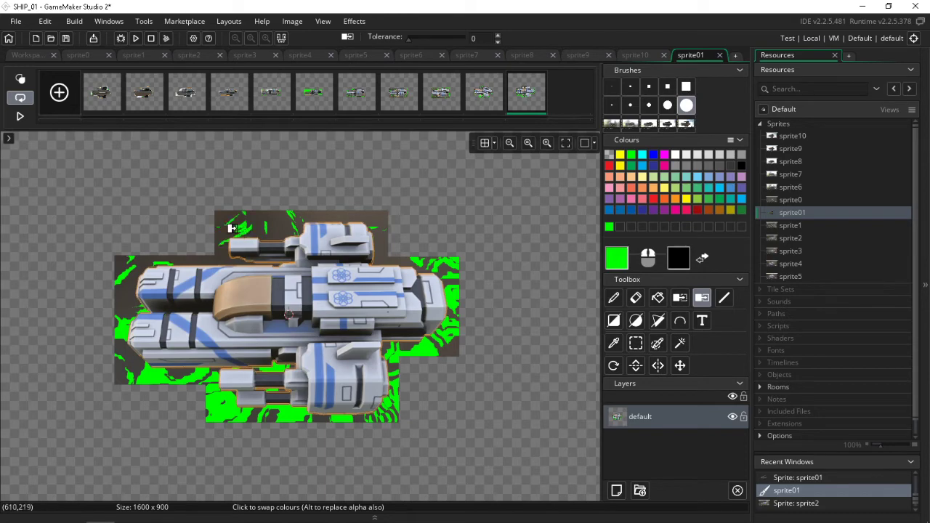
# Try to replace the dark brown background shades around the ship's upper gun barrel with green in the eleventh frame.
pyautogui.scroll(5, 241, 212)
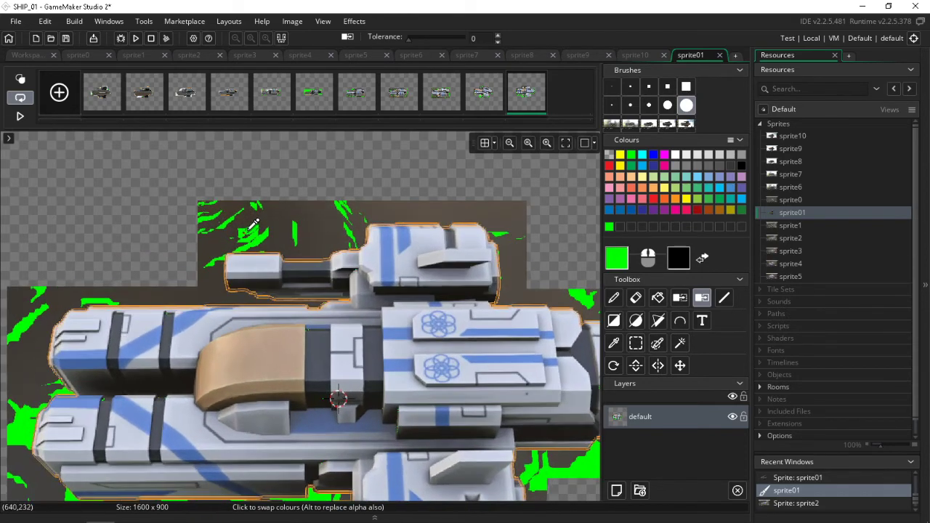
pyautogui.moveTo(277, 179)
pyautogui.mouseDown()
pyautogui.moveTo(388, 172)
pyautogui.moveTo(479, 185)
pyautogui.moveTo(488, 266)
pyautogui.moveTo(374, 278)
pyautogui.moveTo(336, 261)
pyautogui.moveTo(296, 295)
pyautogui.moveTo(240, 312)
pyautogui.moveTo(272, 297)
pyautogui.moveTo(187, 302)
pyautogui.moveTo(162, 291)
pyautogui.moveTo(235, 261)
pyautogui.moveTo(162, 237)
pyautogui.moveTo(197, 193)
pyautogui.moveTo(191, 164)
pyautogui.moveTo(151, 187)
pyautogui.moveTo(120, 224)
pyautogui.moveTo(85, 215)
pyautogui.moveTo(85, 223)
pyautogui.mouseUp()
pyautogui.moveTo(87, 461)
pyautogui.mouseDown()
pyautogui.moveTo(150, 440)
pyautogui.moveTo(147, 422)
pyautogui.moveTo(105, 385)
pyautogui.moveTo(150, 348)
pyautogui.mouseUp()
pyautogui.moveTo(452, 315)
pyautogui.mouseDown()
pyautogui.moveTo(446, 327)
pyautogui.moveTo(410, 334)
pyautogui.moveTo(373, 326)
pyautogui.moveTo(376, 313)
pyautogui.mouseUp()
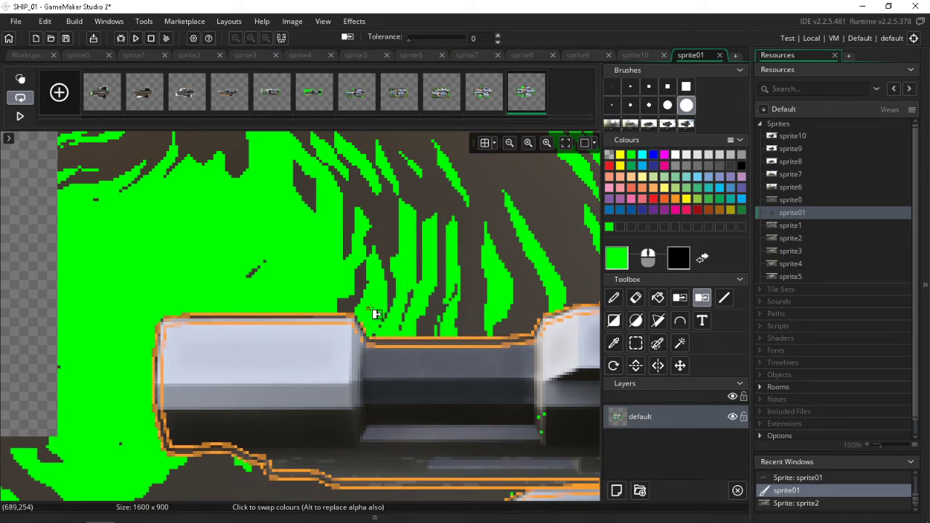
pyautogui.scroll(-4, 530, 270)
pyautogui.moveTo(473, 258); pyautogui.dragTo(208, 231, button='middle')
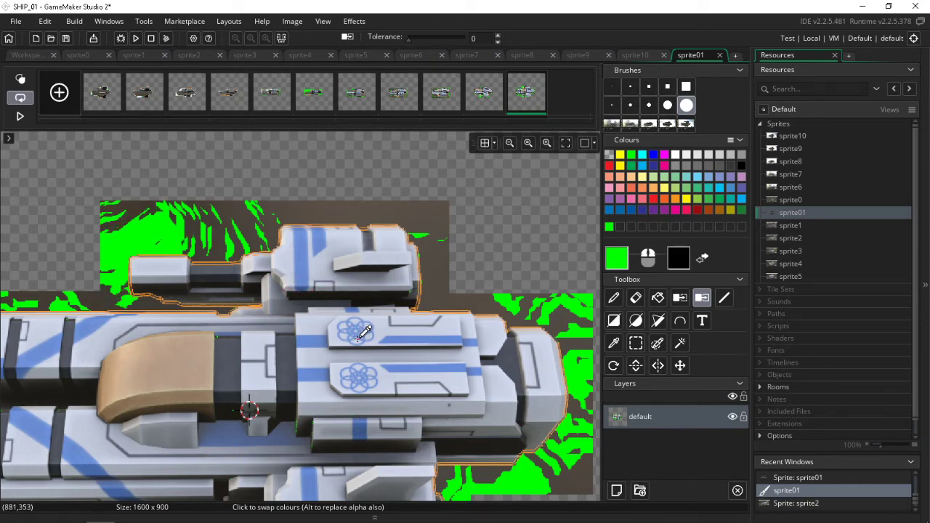
pyautogui.scroll(-3, 361, 332)
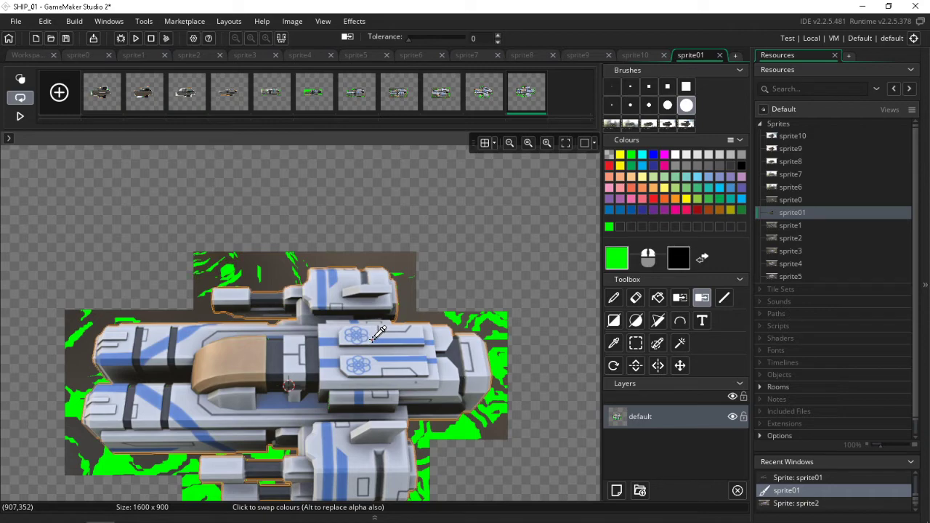
# Cover the green specks at the top of the dark panel beside the tan canopy with a small patch copied from next to them.
pyautogui.scroll(5, 289, 348)
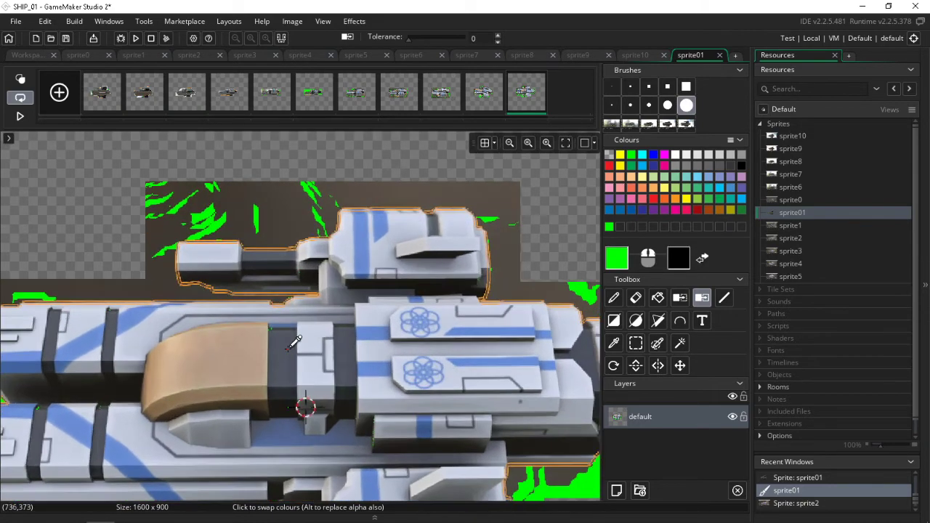
pyautogui.scroll(1, 289, 348)
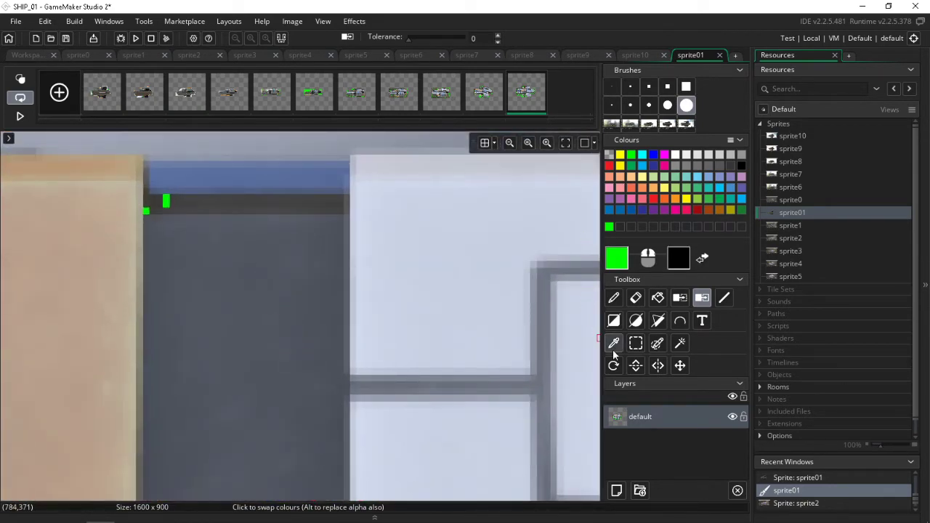
pyautogui.click(636, 343)
pyautogui.moveTo(183, 195); pyautogui.dragTo(208, 212)
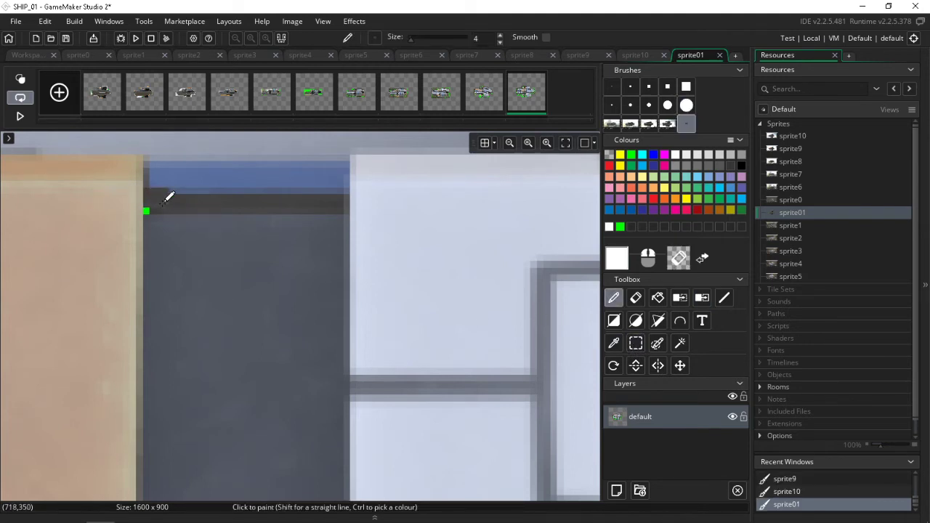
# Cover the green pixel and the crosshair's outer left arm on the dark panel with a patch copied from that panel.
pyautogui.scroll(-6, 332, 291)
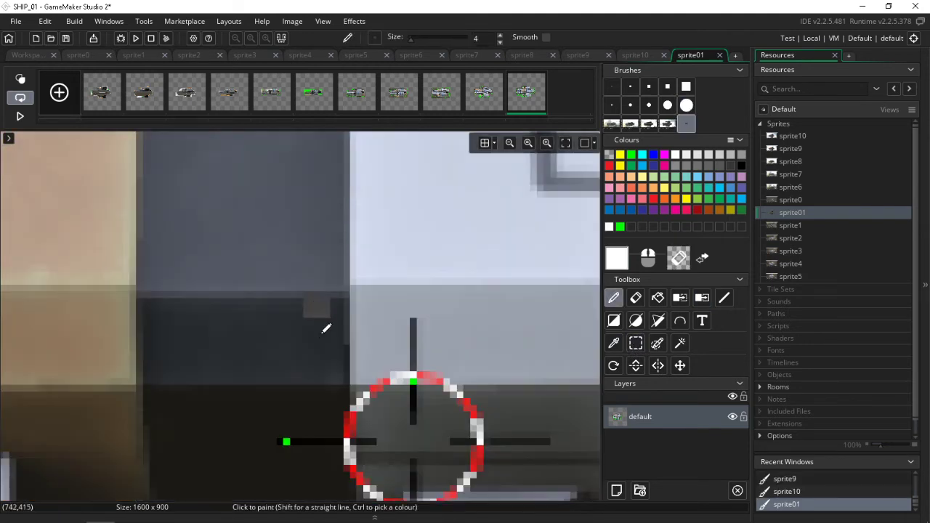
pyautogui.scroll(-2, 458, 436)
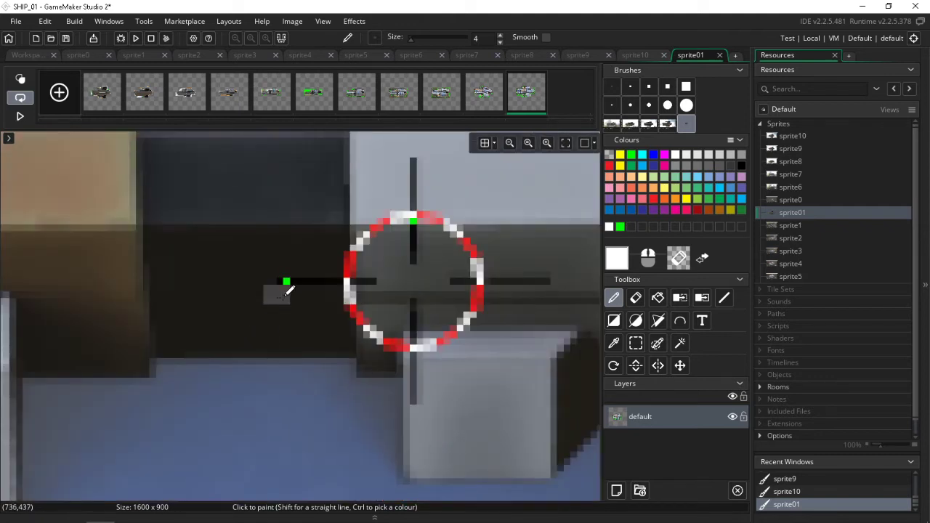
pyautogui.click(636, 343)
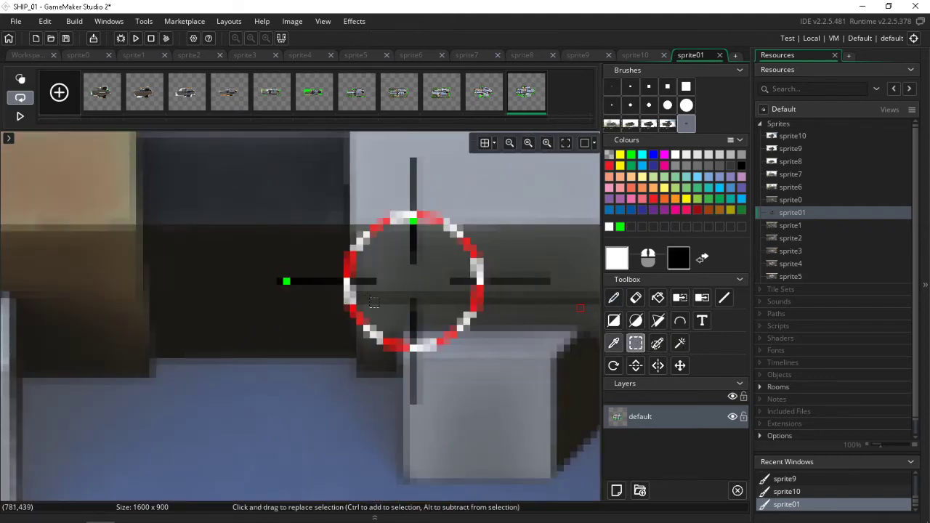
pyautogui.moveTo(250, 239); pyautogui.dragTo(282, 266)
pyautogui.hotkey('ctrl', 'c')
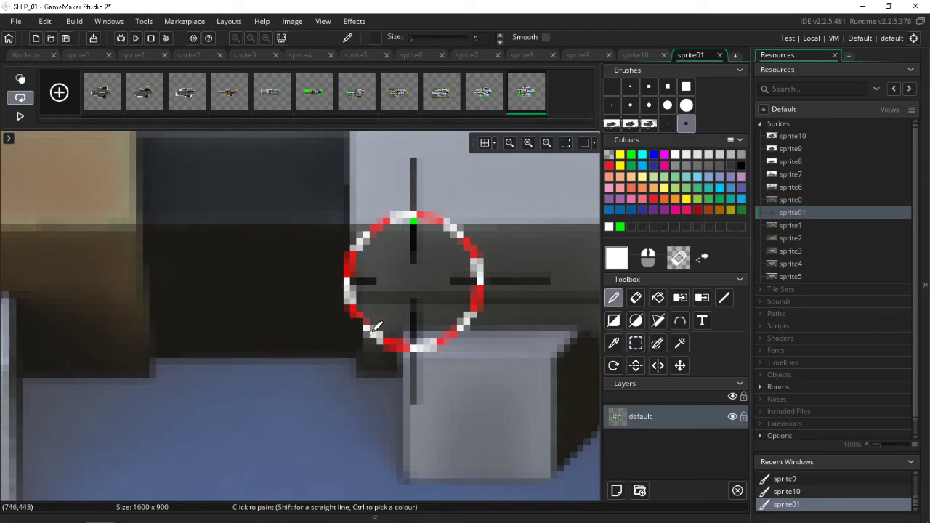
# Cover the upper end of the crosshair on the light grey panel with a patch copied from that panel.
pyautogui.click(635, 343)
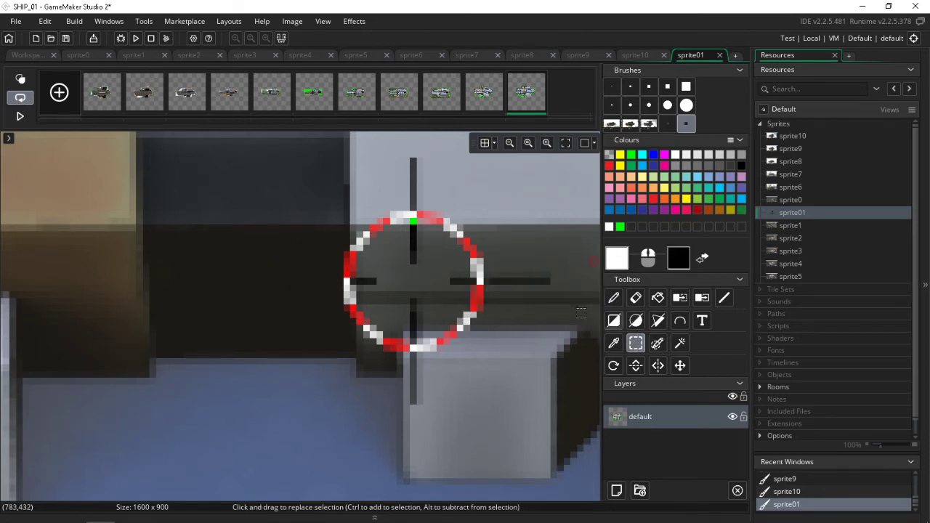
pyautogui.scroll(3, 494, 211)
pyautogui.moveTo(480, 268); pyautogui.dragTo(515, 343)
pyautogui.hotkey('ctrl', 'c')
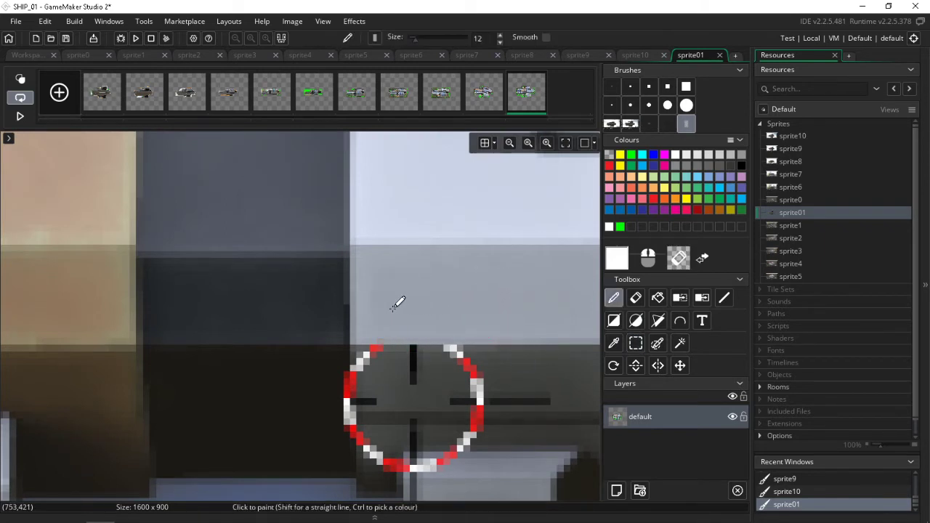
# Paint over the crosshair across the dark grey band with a tall patch copied from the clean part of the band.
pyautogui.scroll(-3, 519, 328)
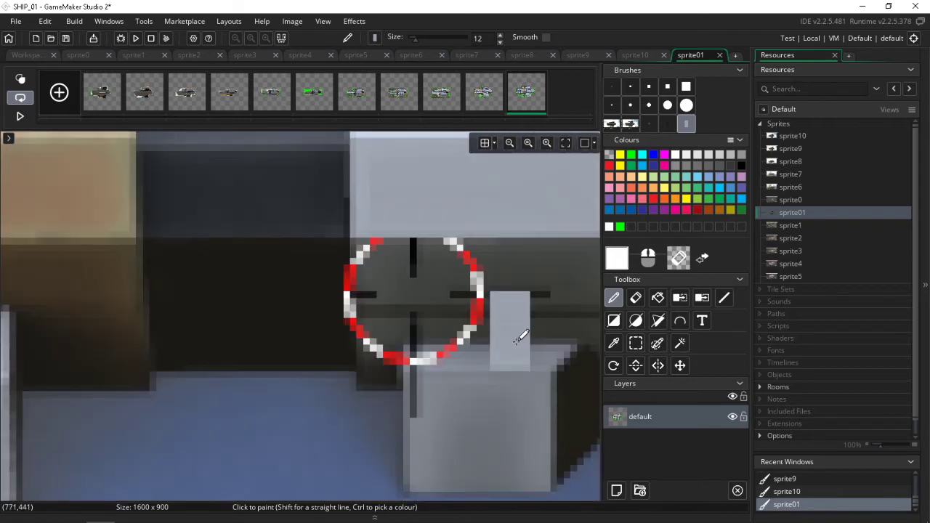
pyautogui.click(636, 343)
pyautogui.moveTo(565, 281); pyautogui.dragTo(481, 281, button='middle')
pyautogui.moveTo(469, 241); pyautogui.dragTo(503, 336)
pyautogui.hotkey('ctrl', 'c')
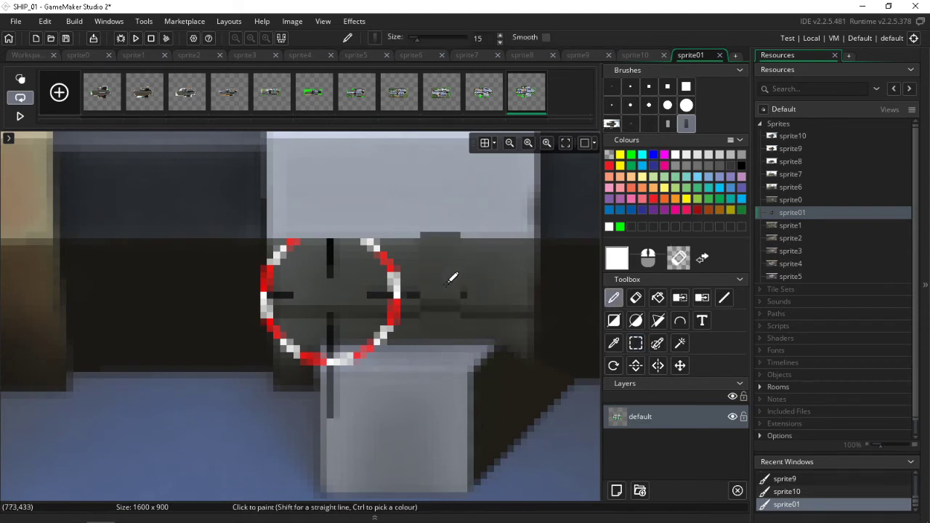
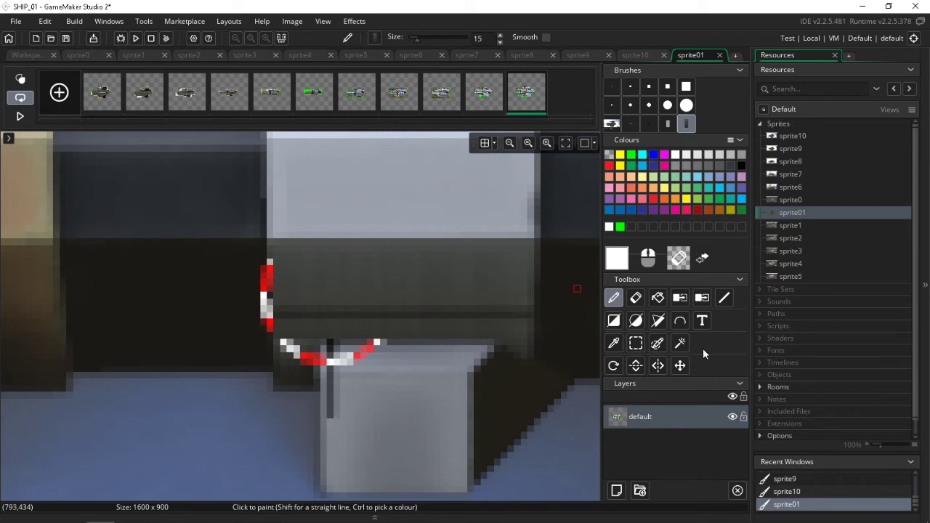
# Cover the crosshair's lower arc and lower arm on the small grey block with patches copied from the block.
pyautogui.click(635, 342)
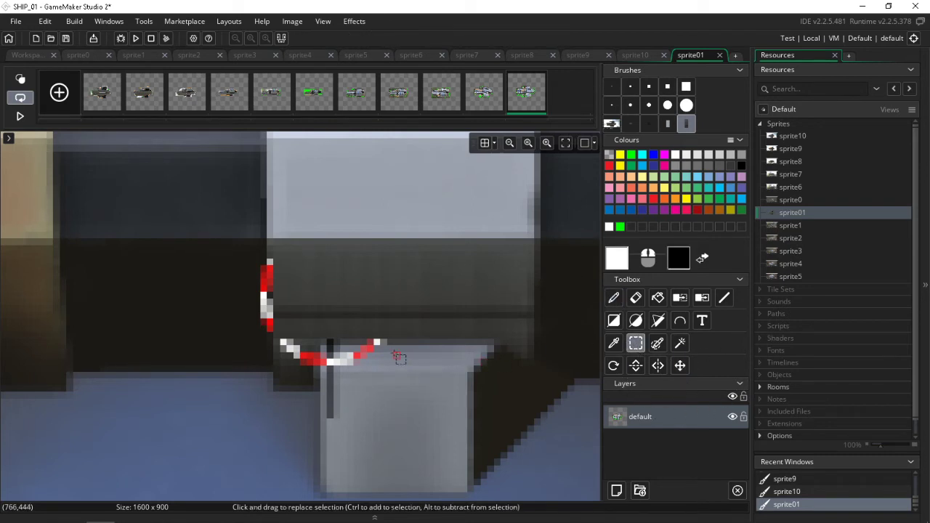
pyautogui.moveTo(415, 340)
pyautogui.mouseDown()
pyautogui.moveTo(440, 372)
pyautogui.moveTo(439, 392)
pyautogui.moveTo(445, 385)
pyautogui.mouseUp()
pyautogui.hotkey('ctrl', 'c')
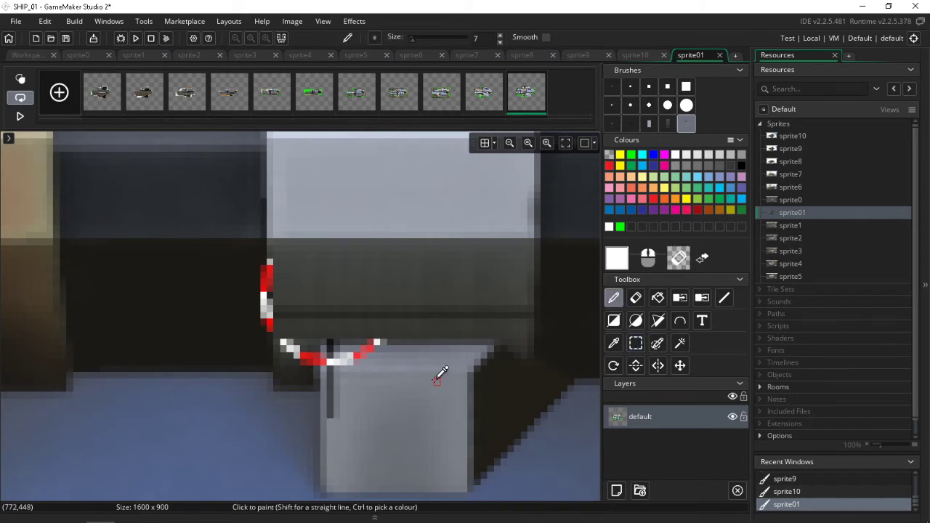
pyautogui.click(357, 359)
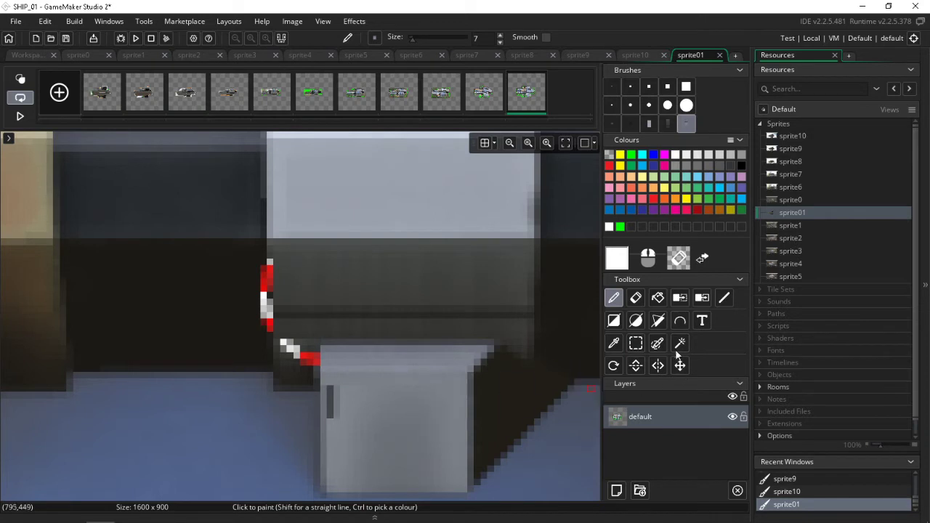
pyautogui.click(635, 343)
pyautogui.moveTo(352, 389); pyautogui.dragTo(384, 423)
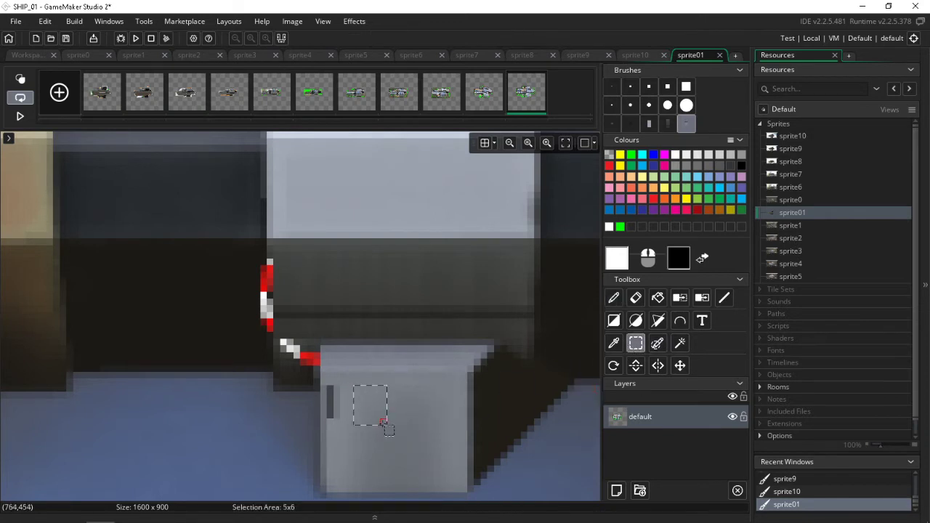
pyautogui.hotkey('ctrl', 'c')
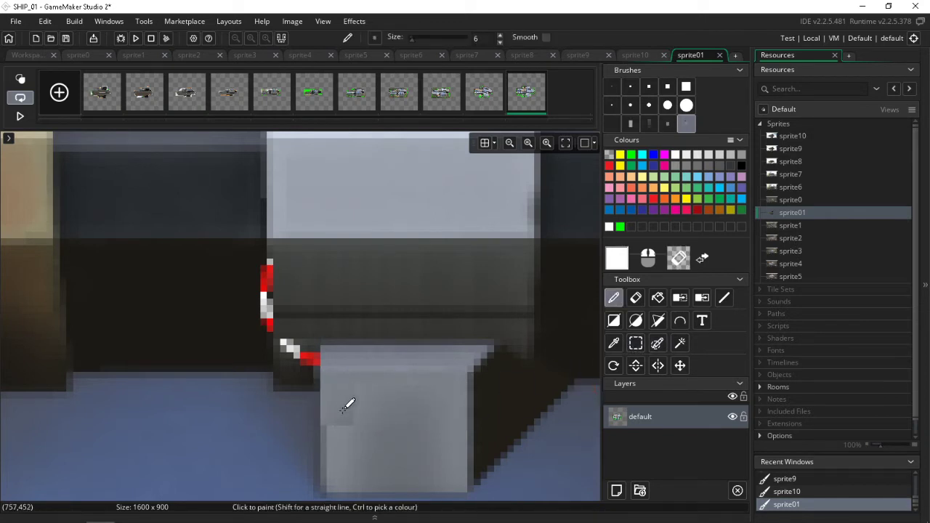
# Cover the white and red crosshair pixels beside the grey block's upper left corner with narrow patches copied from next to them.
pyautogui.click(635, 343)
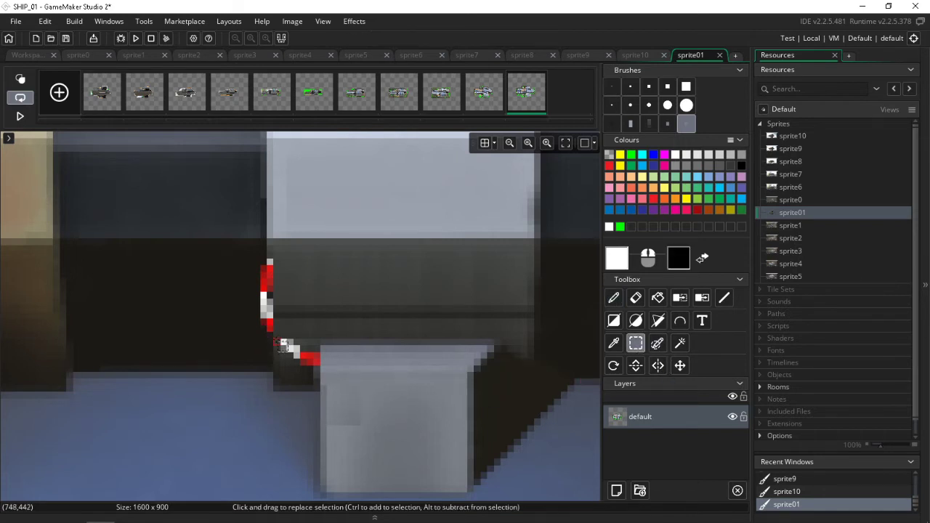
pyautogui.moveTo(282, 345); pyautogui.dragTo(284, 367)
pyautogui.hotkey('ctrl', 'c')
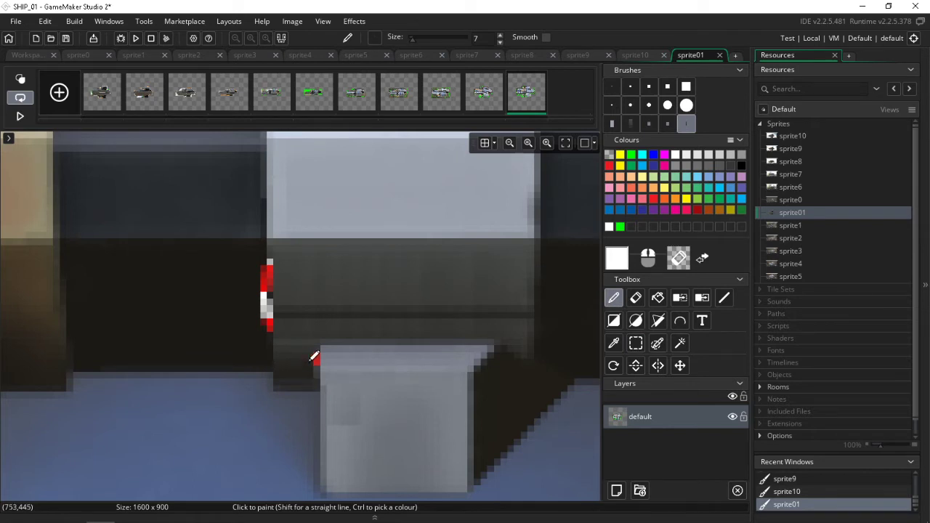
pyautogui.click(318, 356)
pyautogui.click(635, 343)
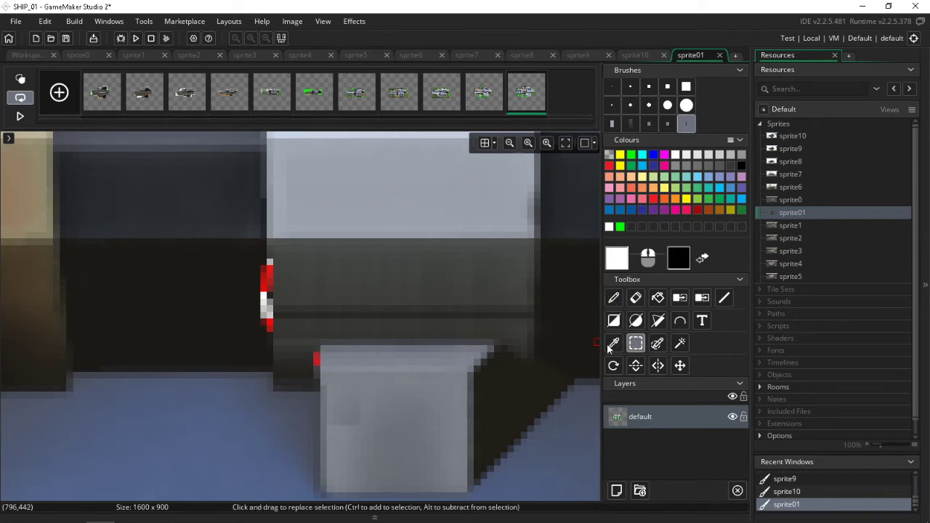
pyautogui.moveTo(317, 370); pyautogui.dragTo(315, 363)
pyautogui.hotkey('ctrl', 'c')
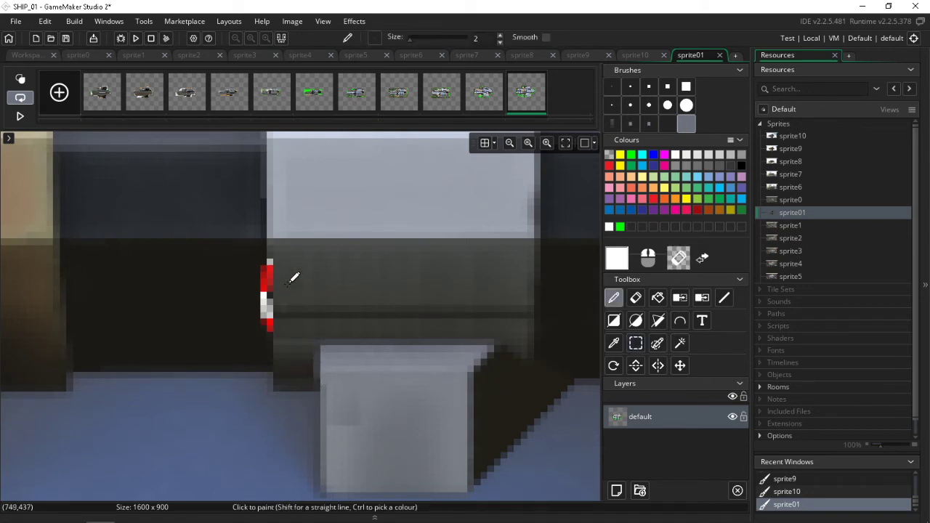
# Cover the remaining crosshair pixels along the dark panel's right edge with a narrow dark strip copied from the panel.
pyautogui.press('s')
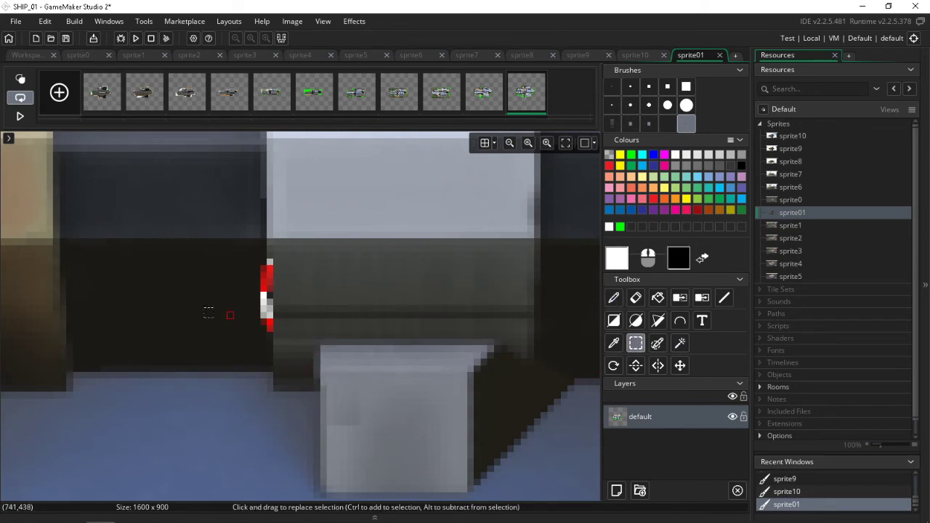
pyautogui.moveTo(244, 275); pyautogui.dragTo(253, 322)
pyautogui.hotkey('ctrl', 'c')
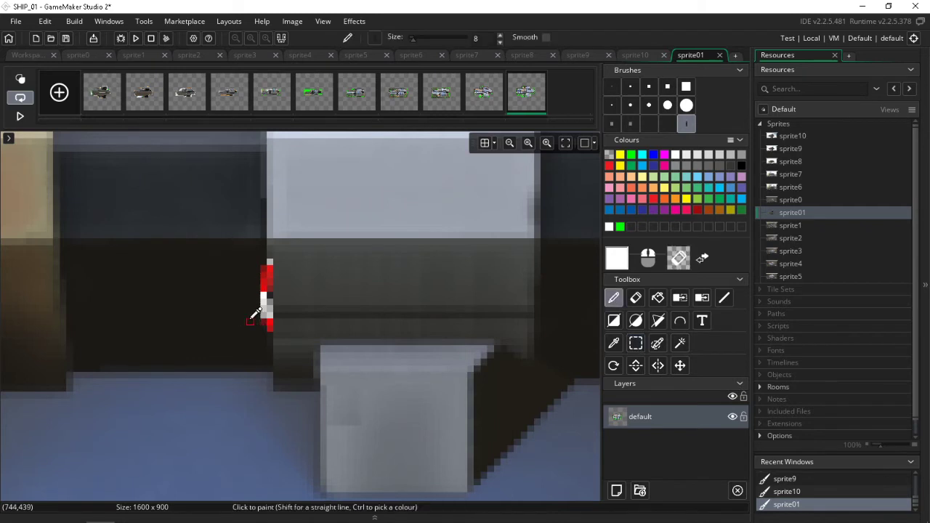
pyautogui.click(266, 280)
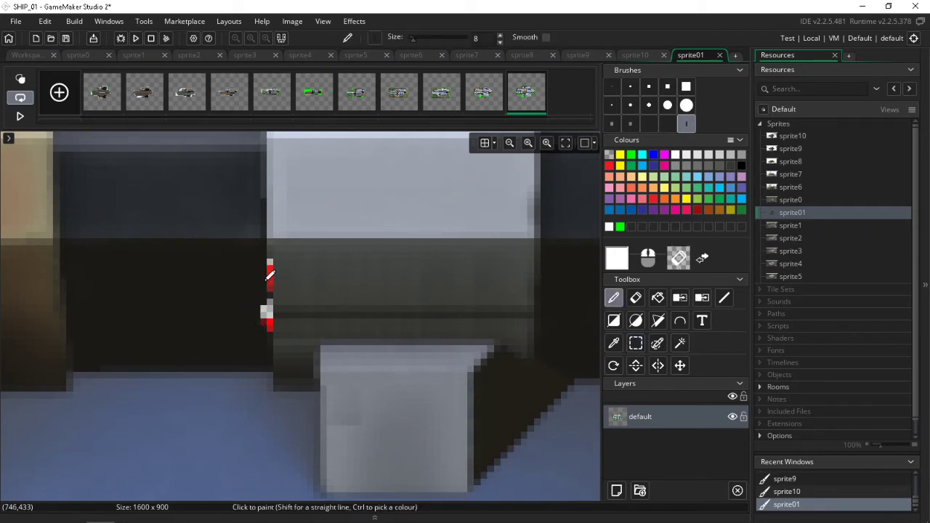
pyautogui.click(271, 320)
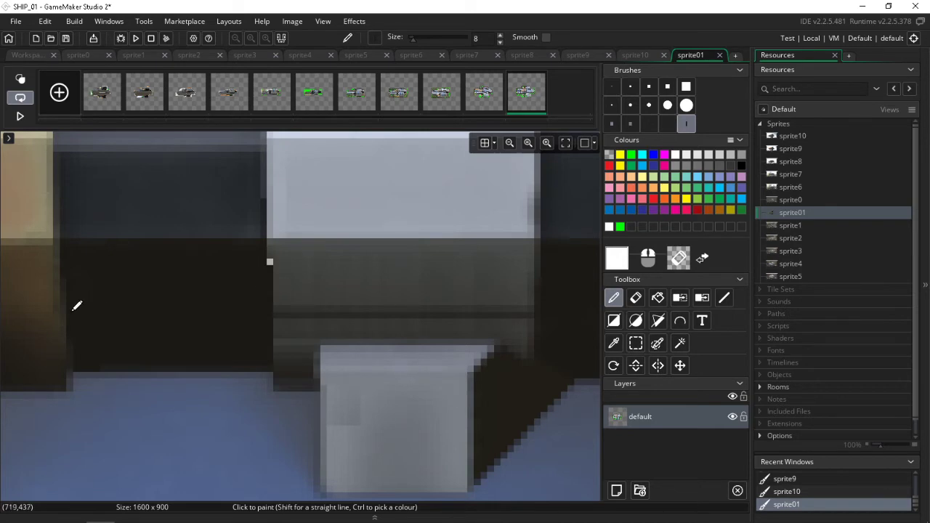
pyautogui.scroll(-8, 155, 313)
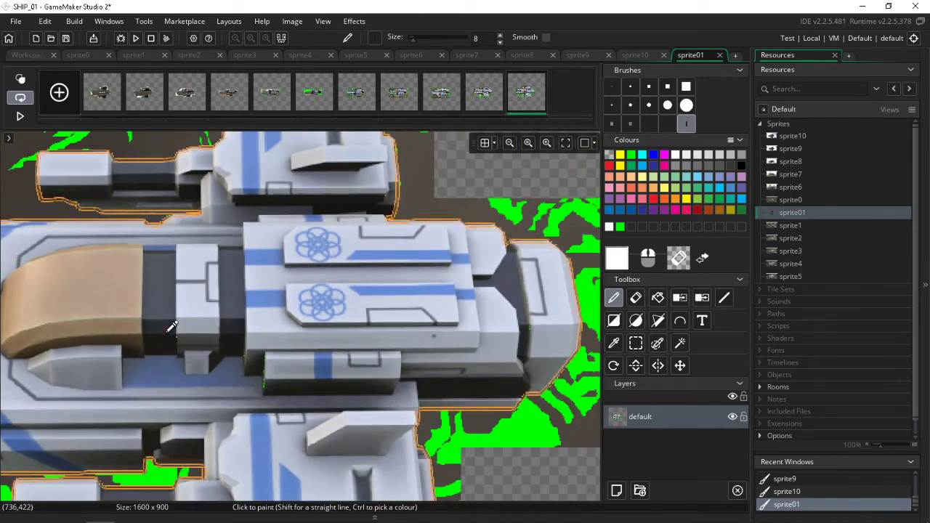
pyautogui.scroll(6, 218, 341)
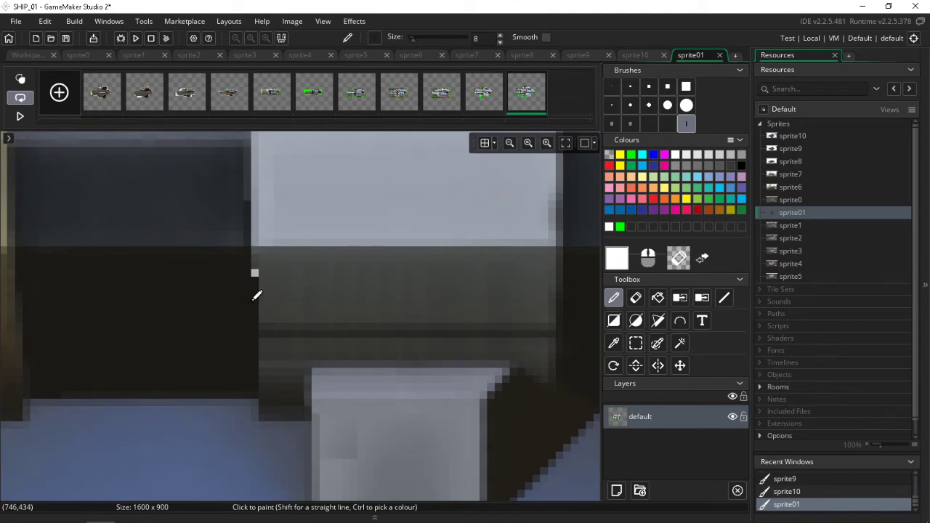
# Sample the dark brown of the panel's narrow edge strip and paint over the single green speck on that strip.
pyautogui.scroll(-5, 228, 317)
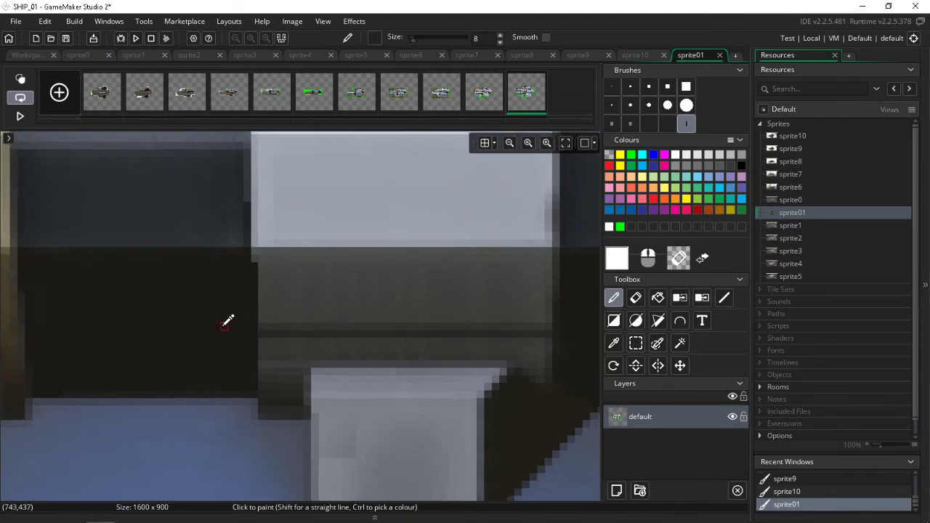
pyautogui.scroll(3, 392, 361)
pyautogui.scroll(2, 392, 361)
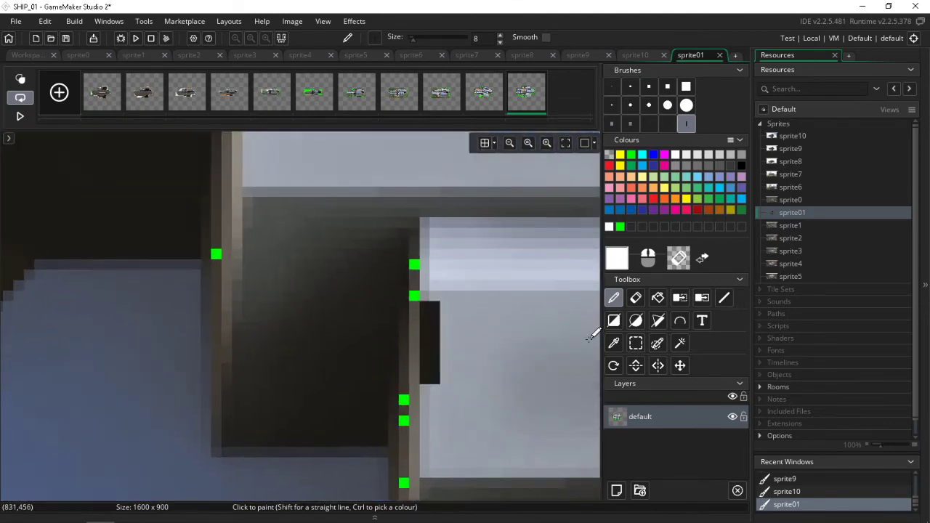
pyautogui.click(613, 343)
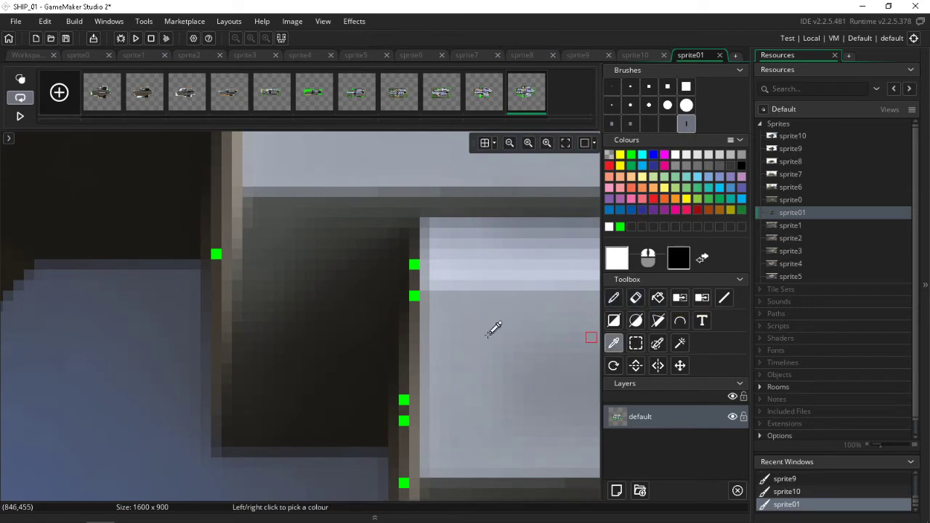
pyautogui.click(218, 242)
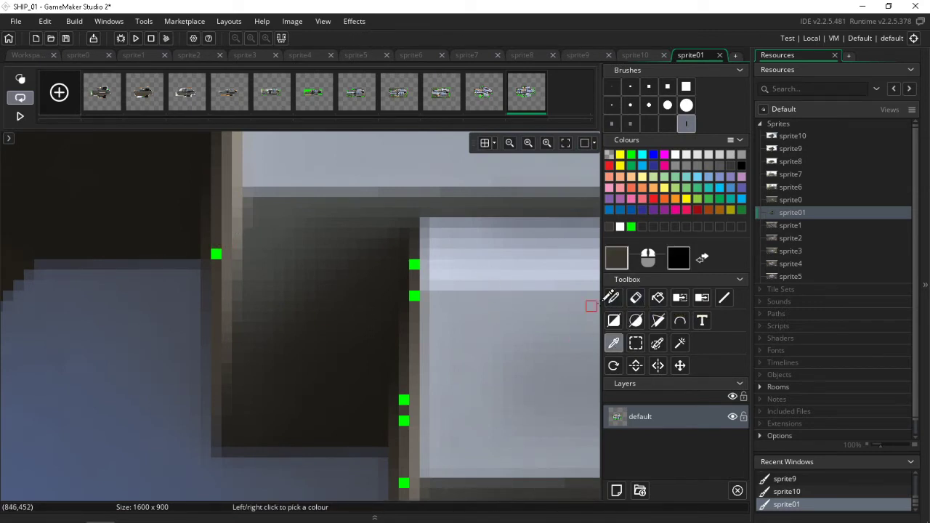
pyautogui.click(613, 298)
pyautogui.click(220, 254)
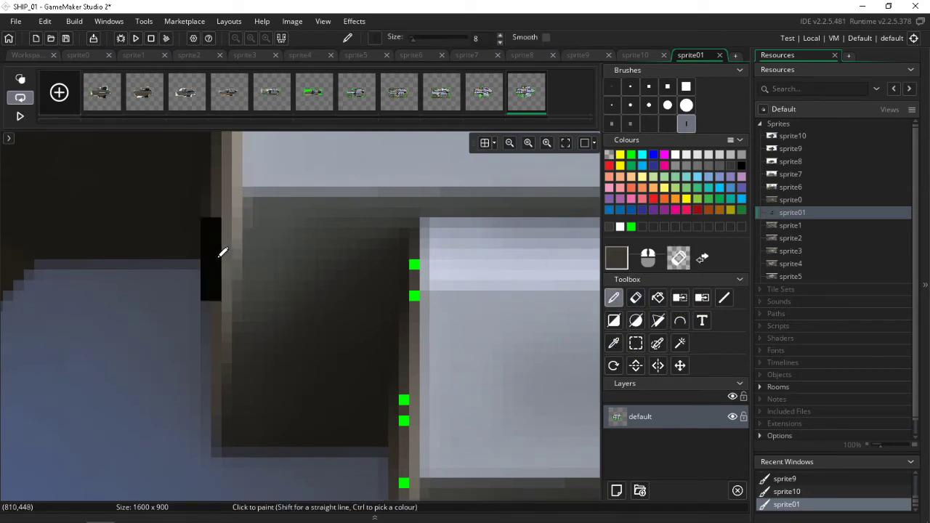
# Paint over the green specks along the brown edge of the lower grey block with a 1-pixel brush in the sampled brown.
pyautogui.click(616, 84)
pyautogui.click(414, 264)
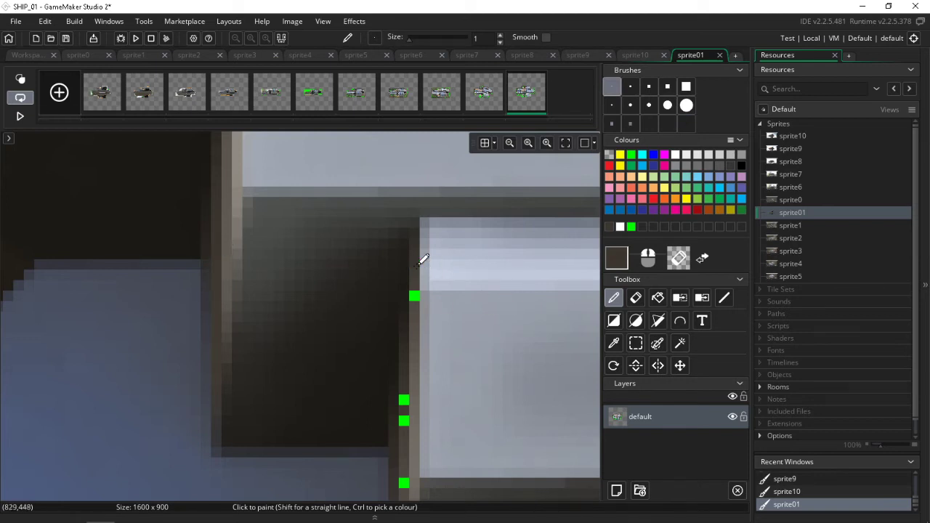
pyautogui.click(414, 295)
pyautogui.click(406, 481)
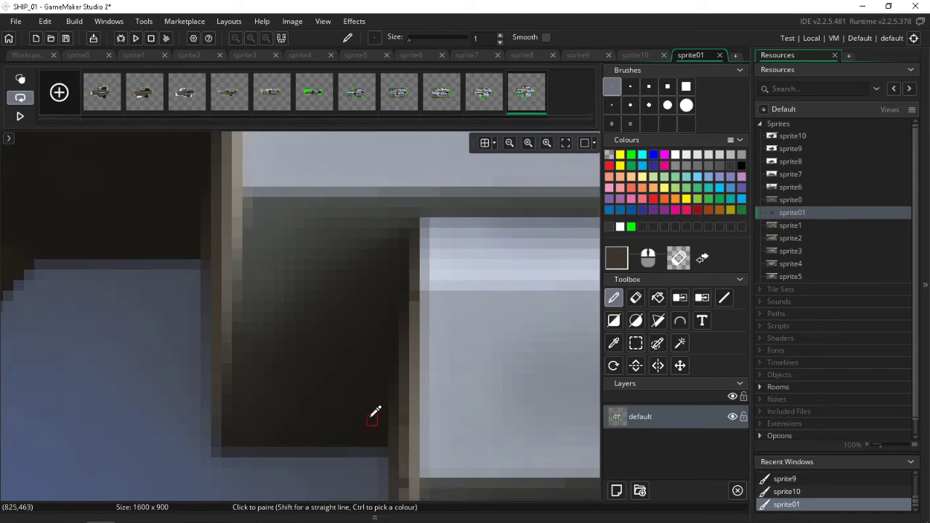
pyautogui.scroll(-5, 371, 415)
pyautogui.scroll(4, 372, 436)
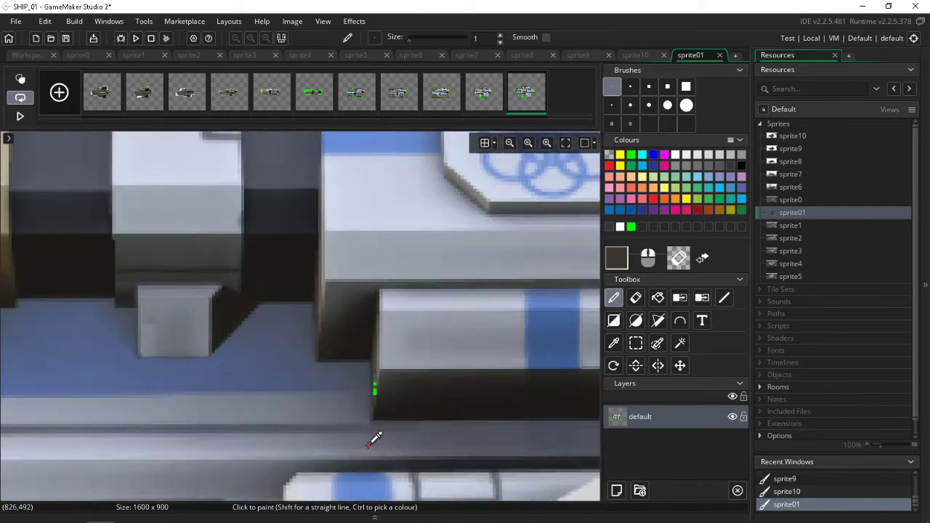
pyautogui.scroll(4, 372, 438)
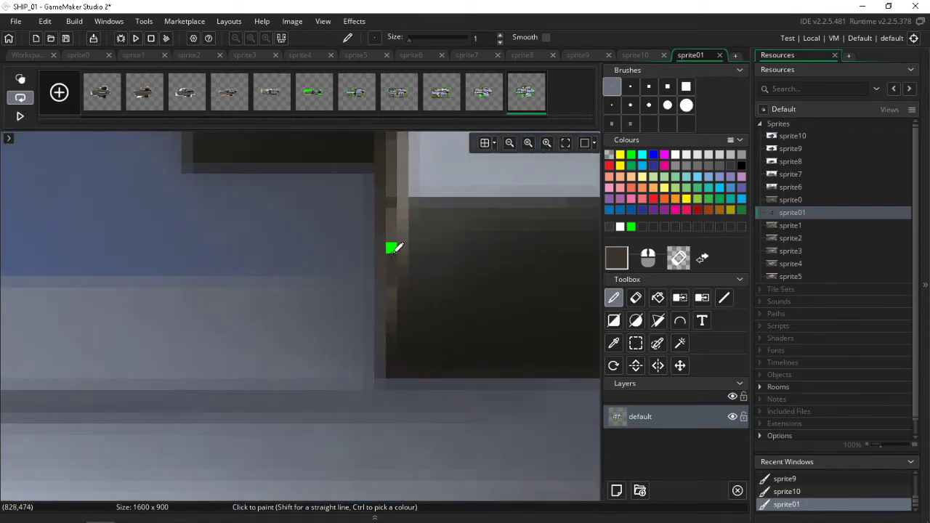
# Review the retouched last frame as a whole, and step back through the frames to the first, checking each for leftover background.
pyautogui.scroll(-8, 317, 394)
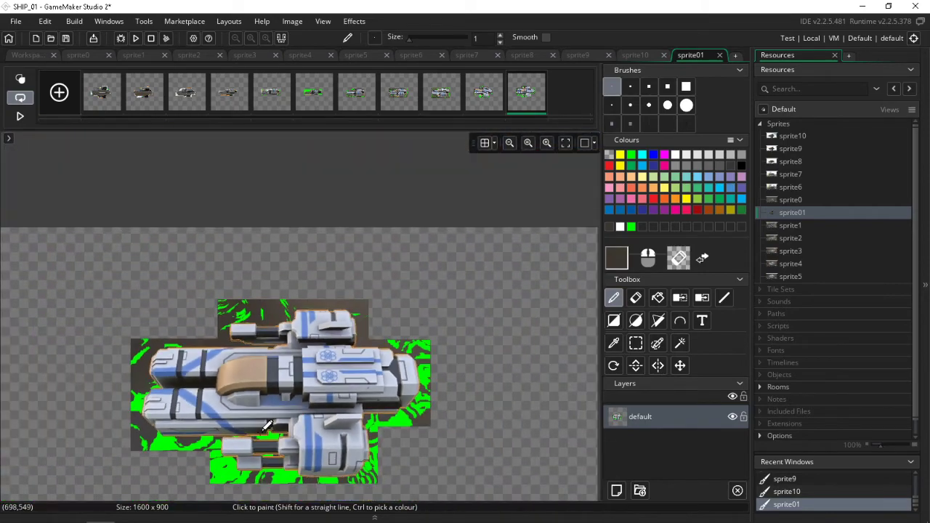
pyautogui.moveTo(268, 425); pyautogui.dragTo(350, 334, button='middle')
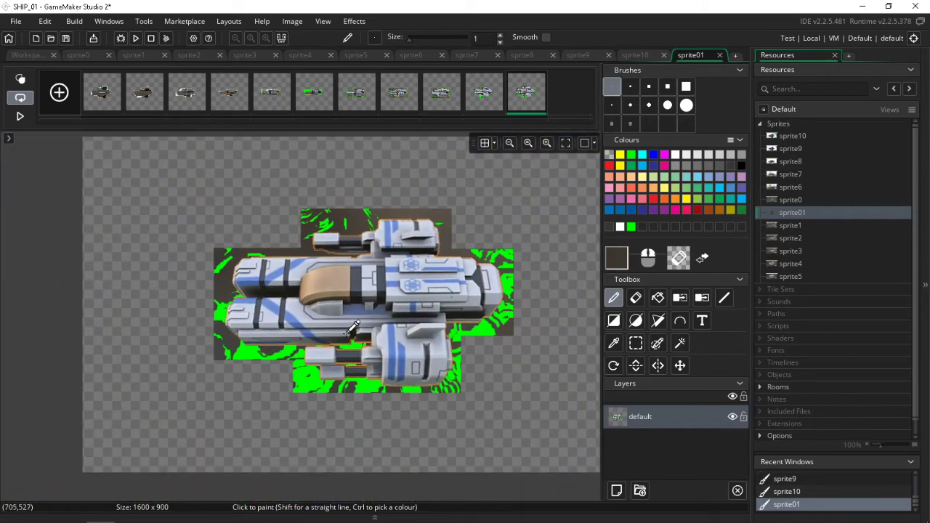
pyautogui.scroll(2, 350, 328)
pyautogui.scroll(-1, 350, 326)
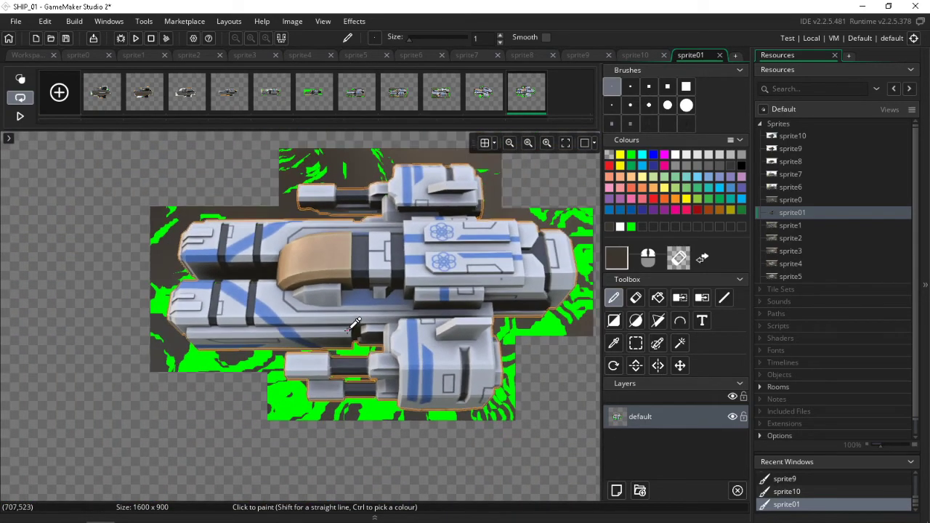
pyautogui.scroll(-3, 363, 322)
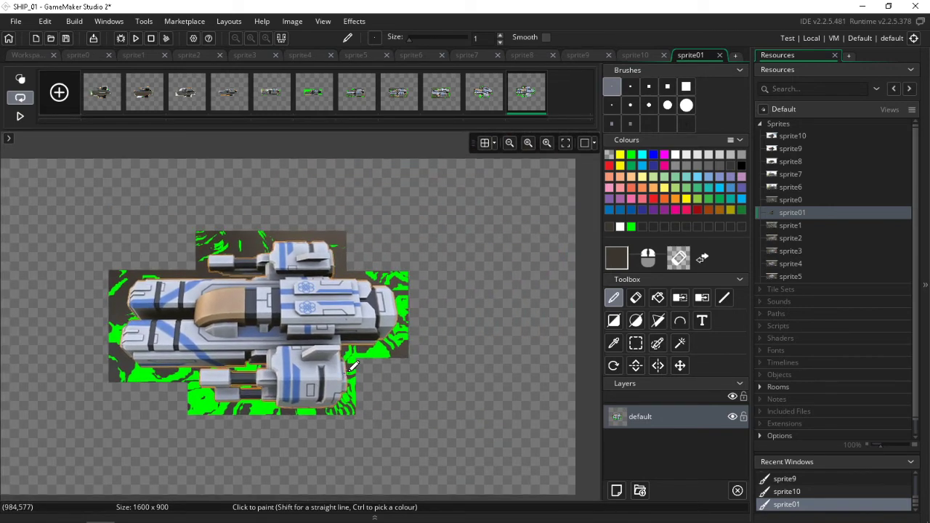
pyautogui.click(480, 103)
pyautogui.click(445, 97)
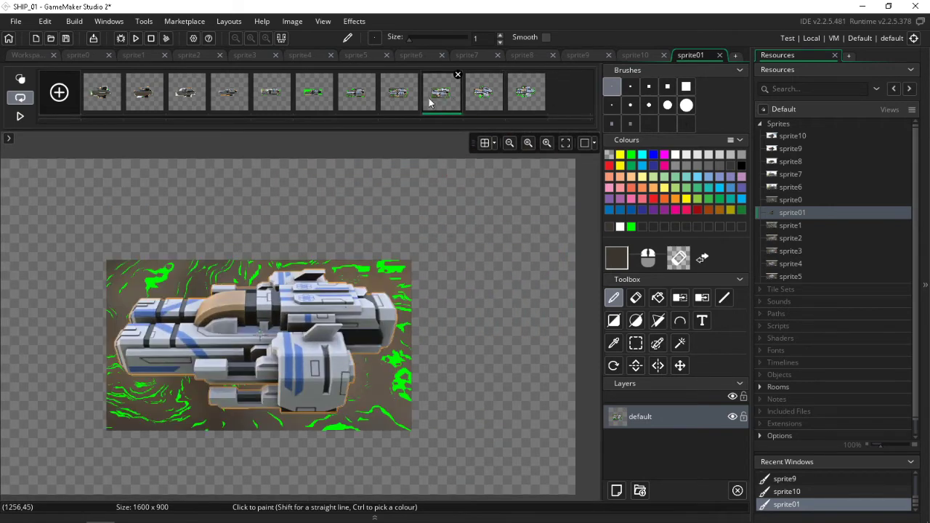
pyautogui.click(396, 91)
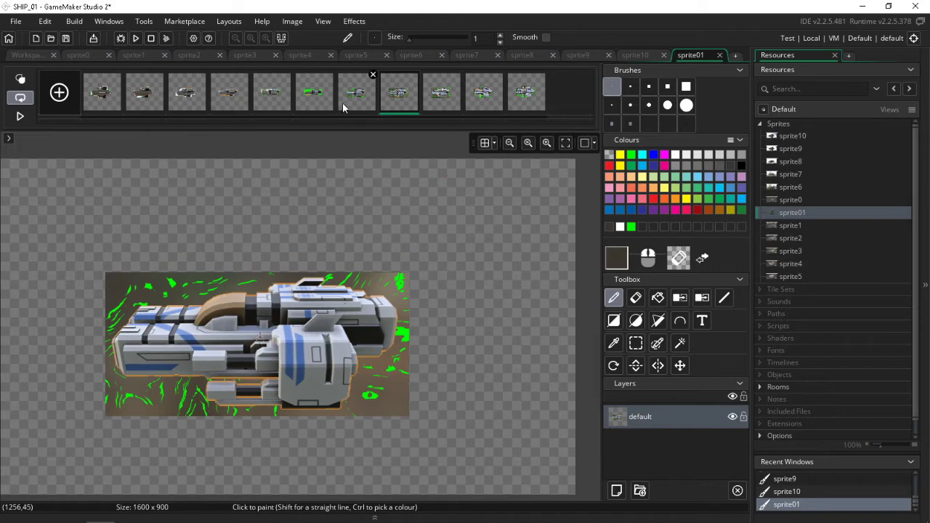
pyautogui.click(347, 105)
pyautogui.click(311, 101)
pyautogui.click(272, 101)
pyautogui.click(229, 102)
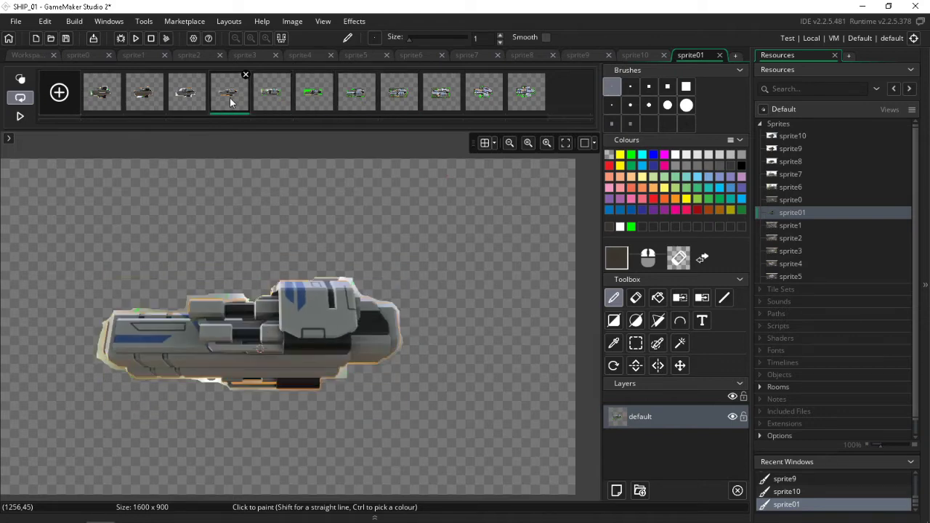
pyautogui.click(177, 103)
pyautogui.click(144, 98)
pyautogui.click(102, 98)
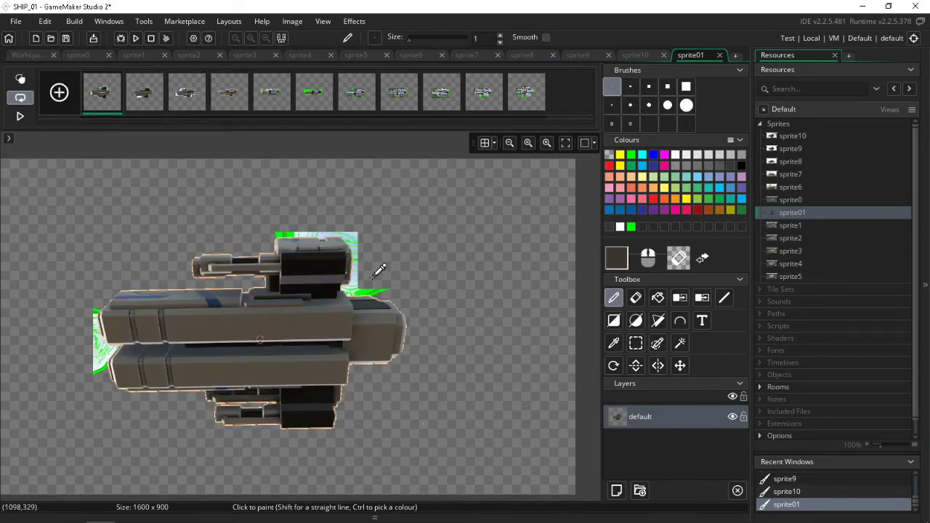
# Examine the green and pale background remnants around the hull outline in the first frame.
pyautogui.scroll(6, 375, 274)
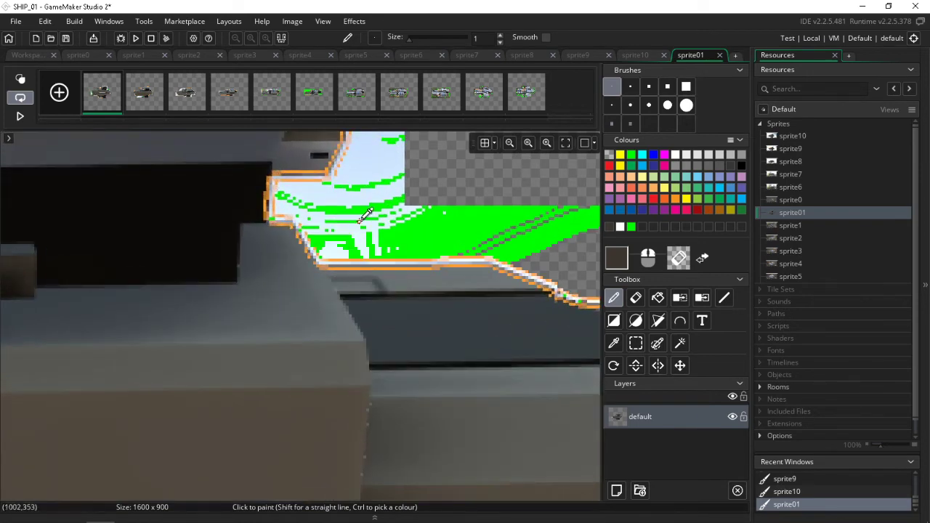
pyautogui.scroll(3, 363, 213)
pyautogui.scroll(-3, 426, 218)
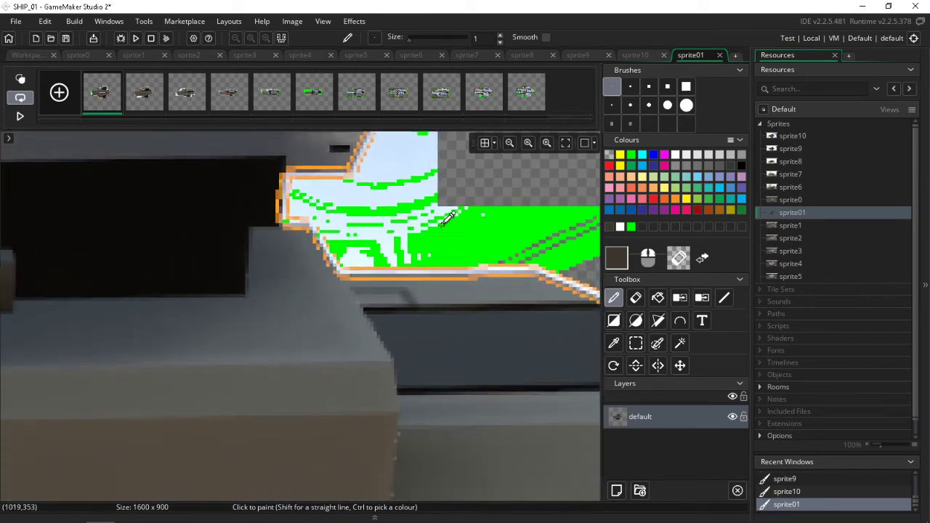
pyautogui.scroll(-4, 448, 218)
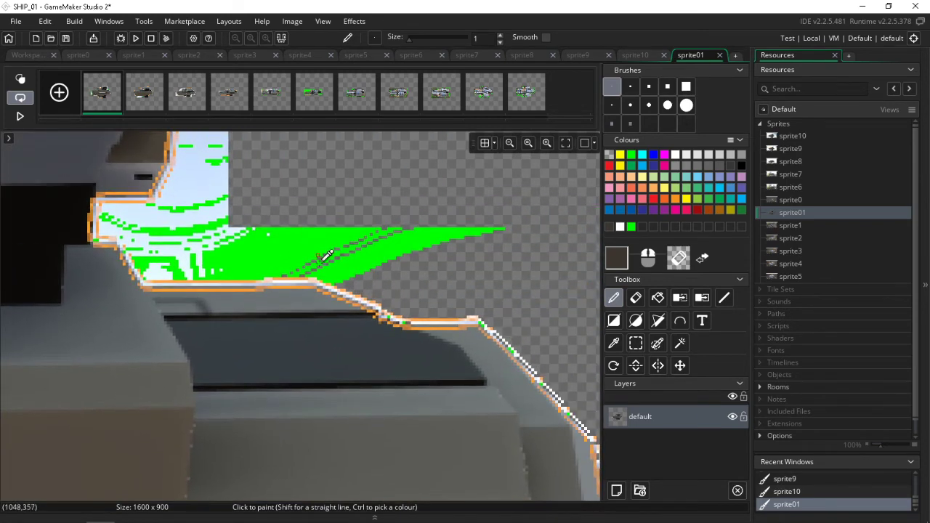
pyautogui.scroll(-6, 327, 256)
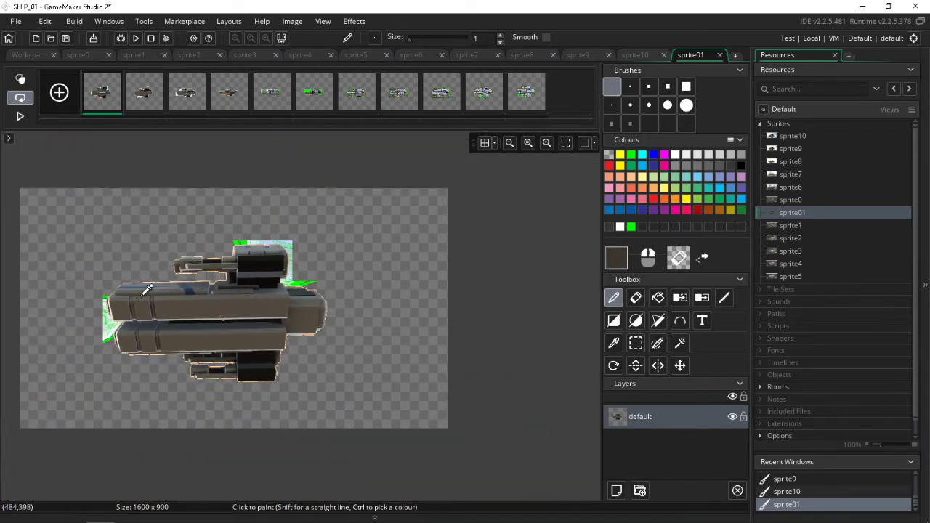
pyautogui.scroll(6, 145, 289)
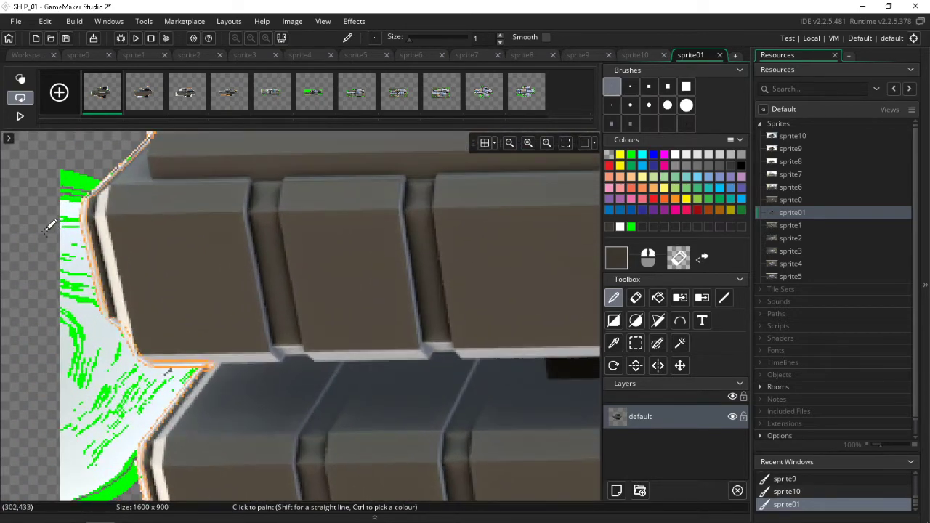
pyautogui.scroll(5, 160, 269)
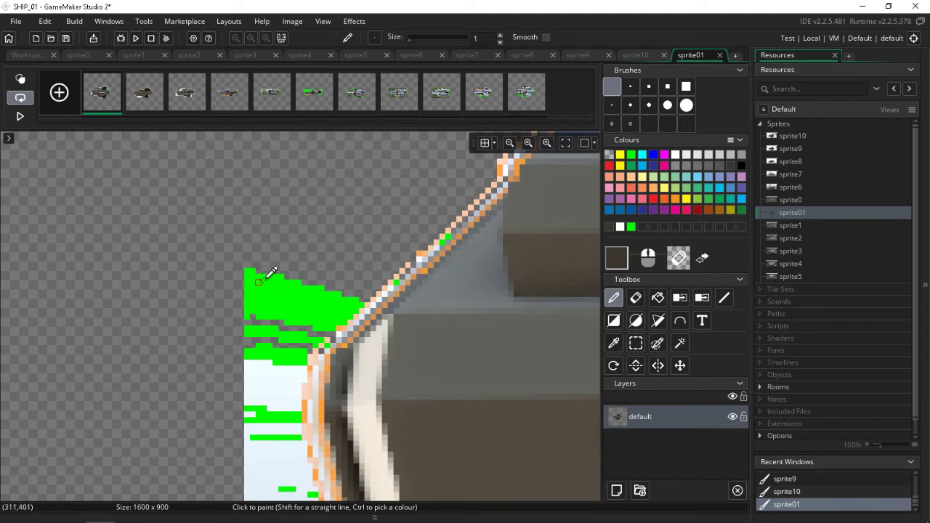
pyautogui.scroll(-3, 293, 265)
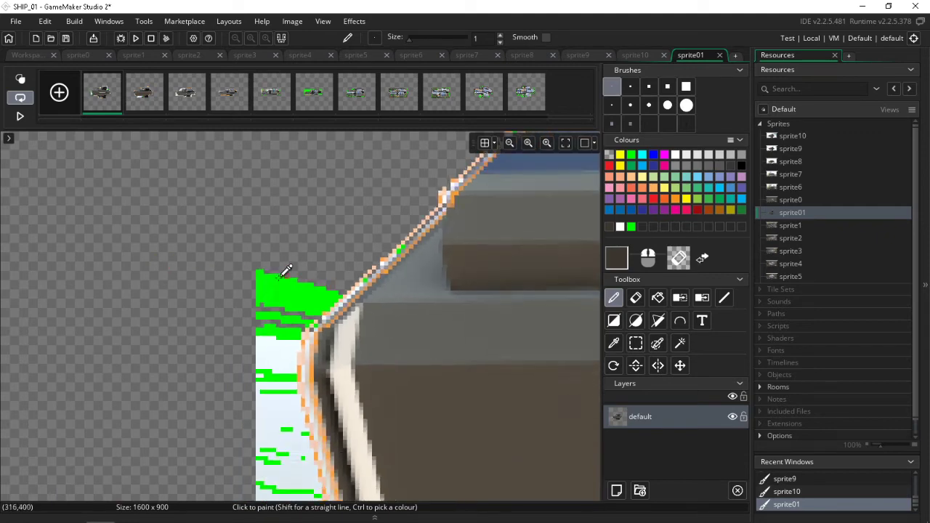
# Try to recolour the pale background beside the hull's front end with green using the colour replacement tool.
pyautogui.click(703, 299)
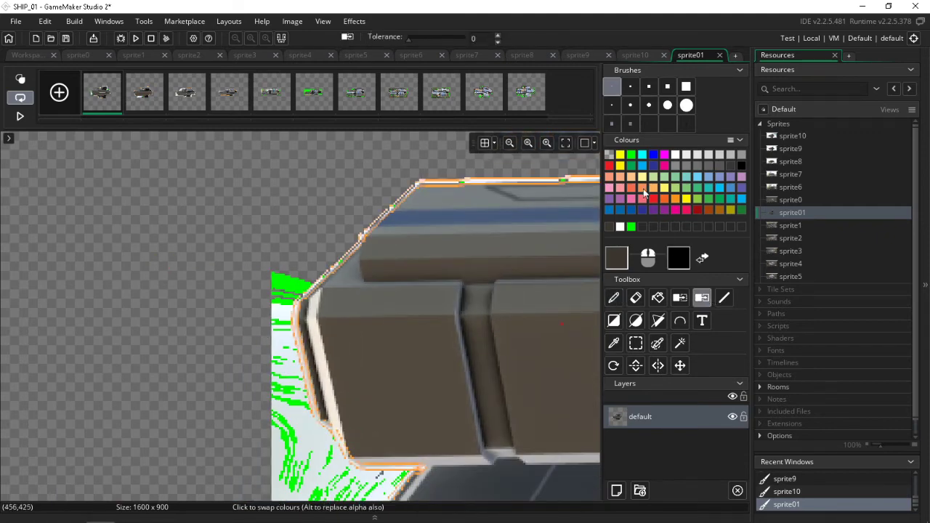
pyautogui.click(631, 155)
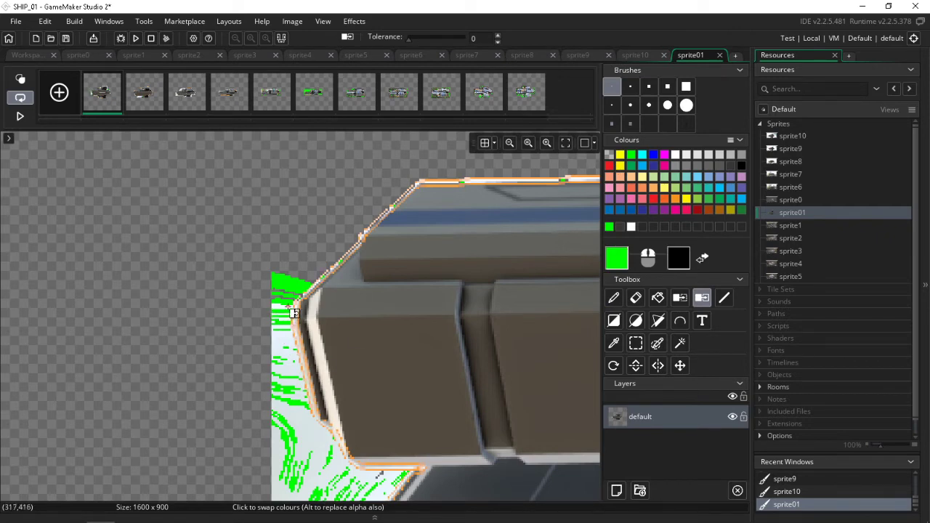
pyautogui.moveTo(281, 311)
pyautogui.mouseDown()
pyautogui.moveTo(320, 454)
pyautogui.moveTo(380, 488)
pyautogui.moveTo(287, 491)
pyautogui.moveTo(278, 447)
pyautogui.moveTo(303, 445)
pyautogui.moveTo(276, 430)
pyautogui.mouseUp()
pyautogui.scroll(-3, 386, 414)
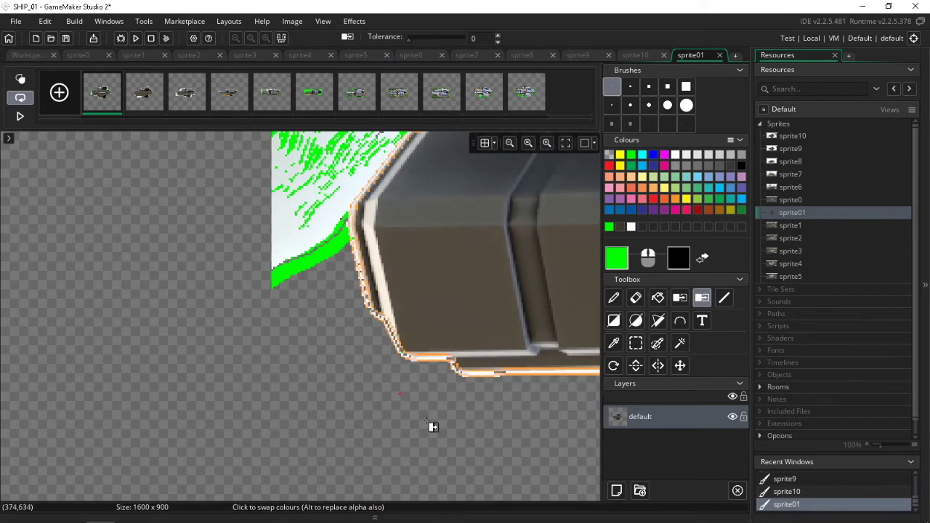
# Delete the green and pale background above the left part of the upper pod's top outline using rectangular selections.
pyautogui.keyDown('ctrl'); pyautogui.scroll(-4, 440, 430); pyautogui.keyUp('ctrl')
pyautogui.moveTo(499, 377); pyautogui.dragTo(188, 427, button='middle')
pyautogui.keyDown('ctrl'); pyautogui.scroll(4, 468, 239); pyautogui.keyUp('ctrl')
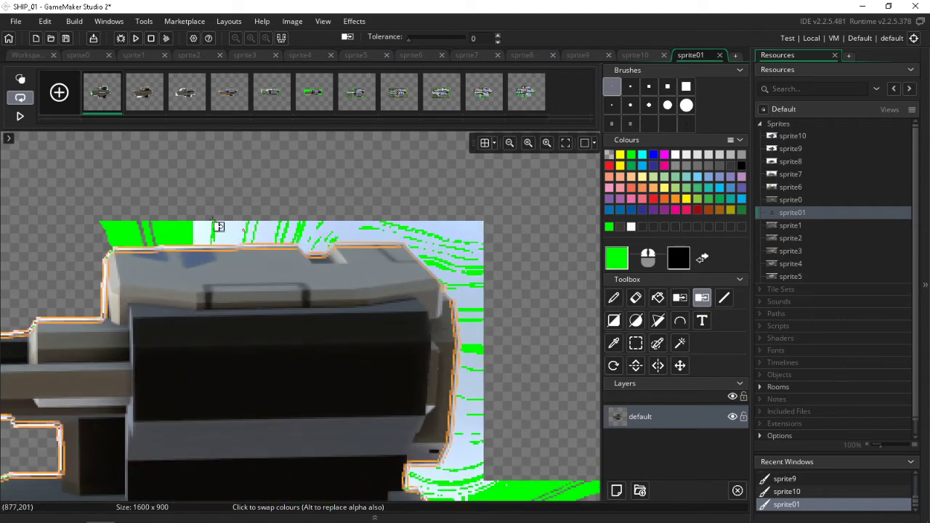
pyautogui.keyDown('ctrl'); pyautogui.scroll(2, 79, 218); pyautogui.keyUp('ctrl')
pyautogui.keyDown('ctrl'); pyautogui.scroll(3, 80, 218); pyautogui.keyUp('ctrl')
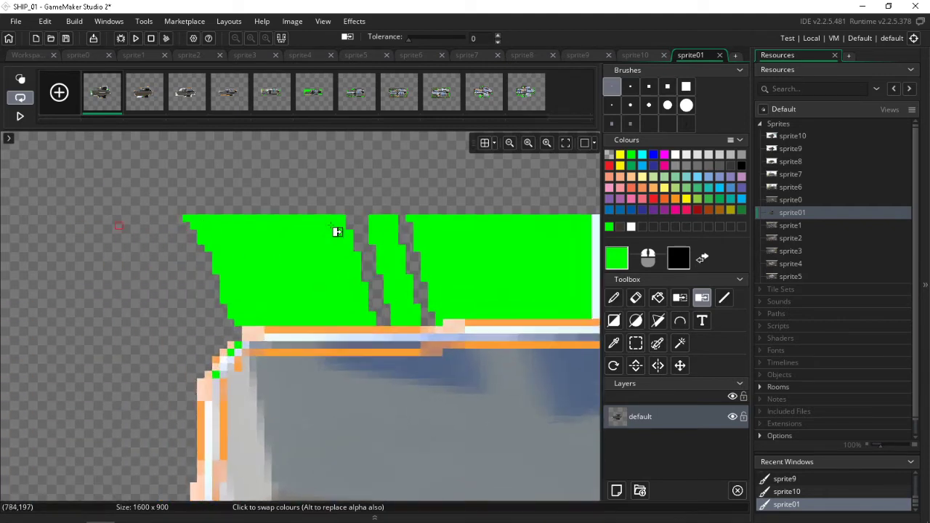
pyautogui.click(635, 343)
pyautogui.moveTo(455, 332); pyautogui.dragTo(413, 313)
pyautogui.press('Delete')
pyautogui.hscroll(3, 336, 208)
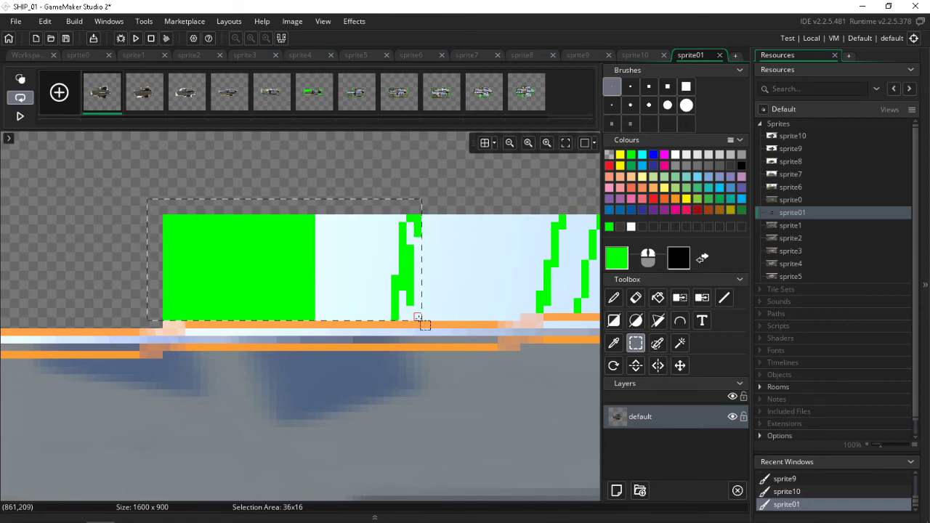
pyautogui.press('Delete')
# Delete the next stretches of striped background above the upper pod's outline, up to the small notch.
pyautogui.hscroll(3, 210, 247)
pyautogui.moveTo(255, 322); pyautogui.dragTo(165, 217)
pyautogui.press('Delete')
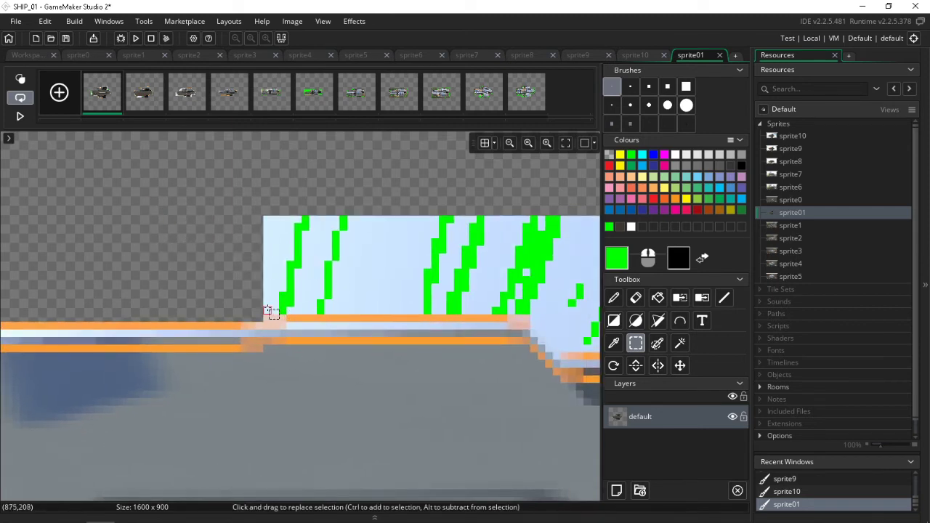
pyautogui.moveTo(268, 312); pyautogui.dragTo(548, 208)
pyautogui.press('Delete')
pyautogui.hscroll(3, 207, 218)
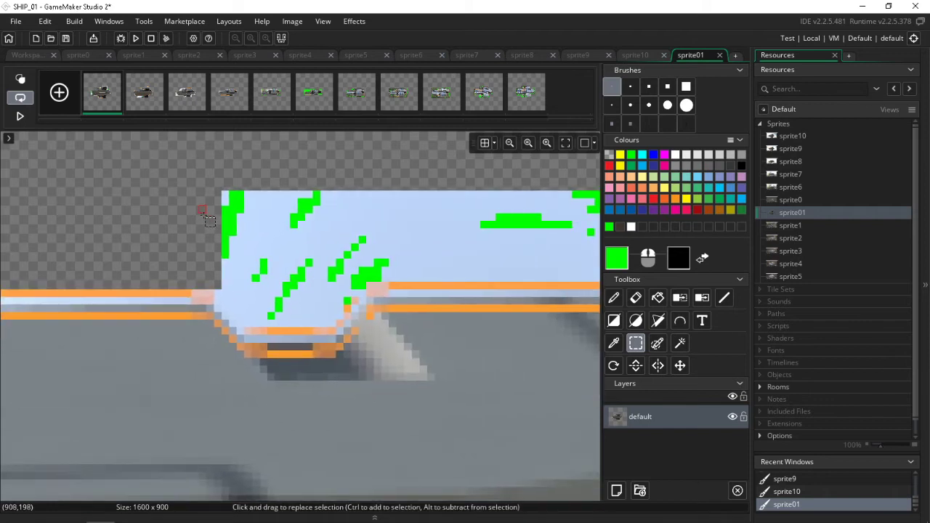
# Delete the green and pale background above and inside the small notch in the upper pod's top outline using rectangular selections.
pyautogui.moveTo(216, 293); pyautogui.dragTo(362, 180)
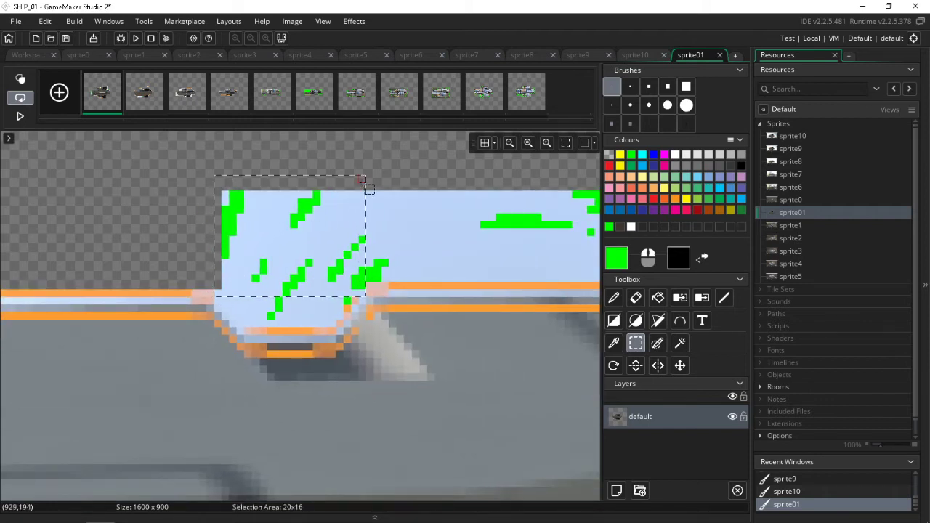
pyautogui.press('Delete')
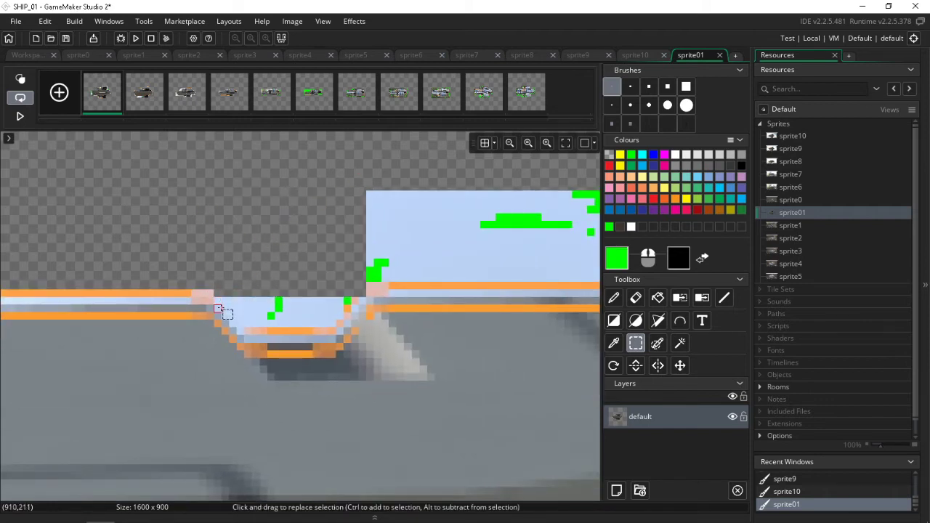
pyautogui.moveTo(218, 308); pyautogui.dragTo(342, 274)
pyautogui.press('Delete')
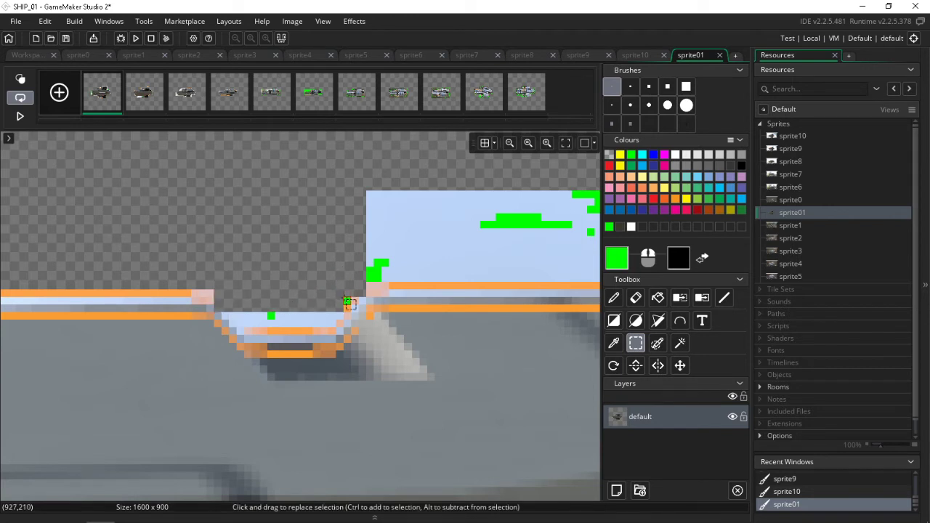
pyautogui.moveTo(342, 320); pyautogui.dragTo(223, 275)
pyautogui.press('Delete')
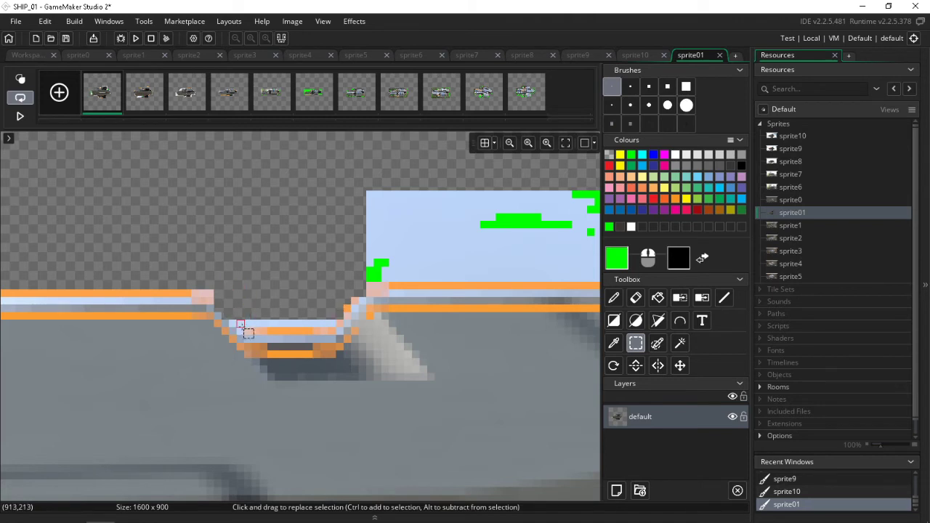
pyautogui.moveTo(242, 330); pyautogui.dragTo(339, 311)
pyautogui.press('Delete')
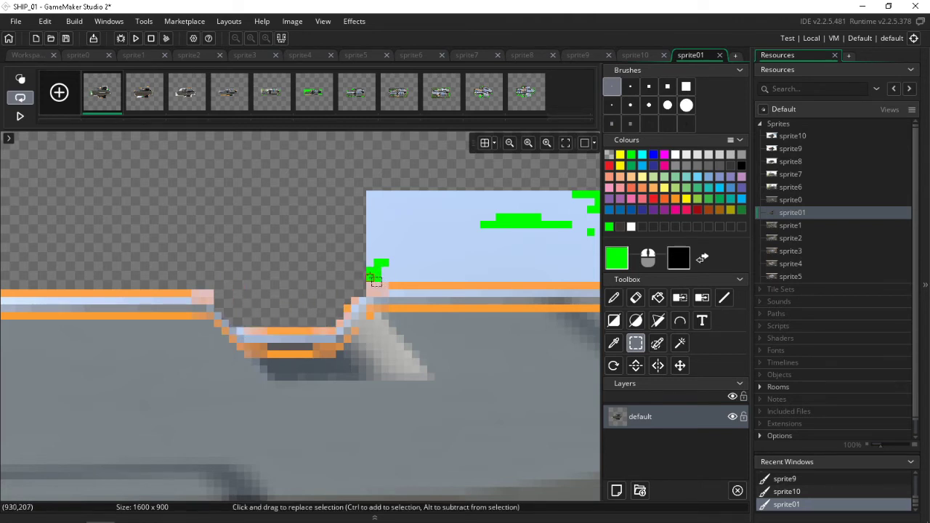
# Delete the striped background above the flat outline right of the notch and beyond the upper part of the pod's sloping end.
pyautogui.moveTo(370, 278); pyautogui.dragTo(516, 186)
pyautogui.press('Delete')
pyautogui.moveTo(507, 186); pyautogui.dragTo(131, 206, button='middle')
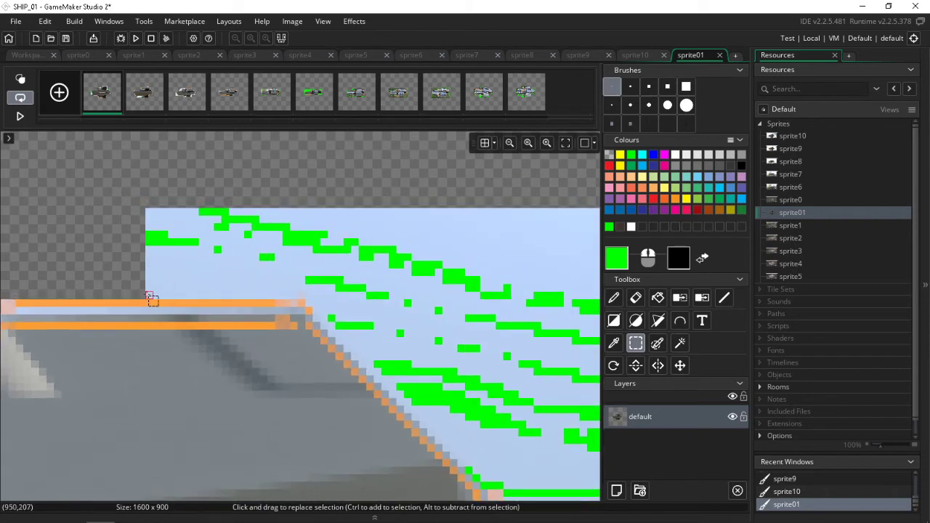
pyautogui.moveTo(151, 299); pyautogui.dragTo(601, 211)
pyautogui.press('Delete')
pyautogui.moveTo(441, 210); pyautogui.dragTo(153, 204, button='middle')
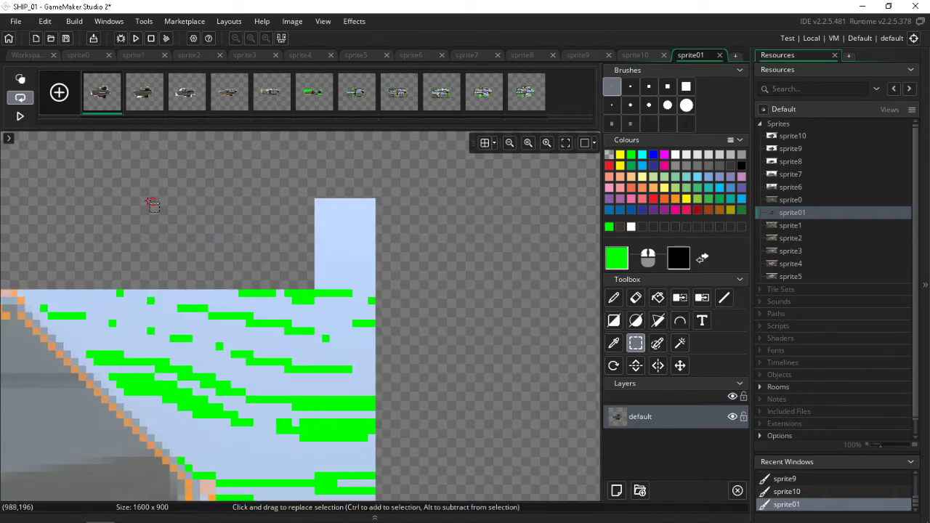
pyautogui.moveTo(418, 186); pyautogui.dragTo(109, 371)
pyautogui.press('Delete')
# Erase the background remnants along the pod's sloping edge with the round brush of size 31.
pyautogui.moveTo(120, 295); pyautogui.dragTo(299, 306, button='middle')
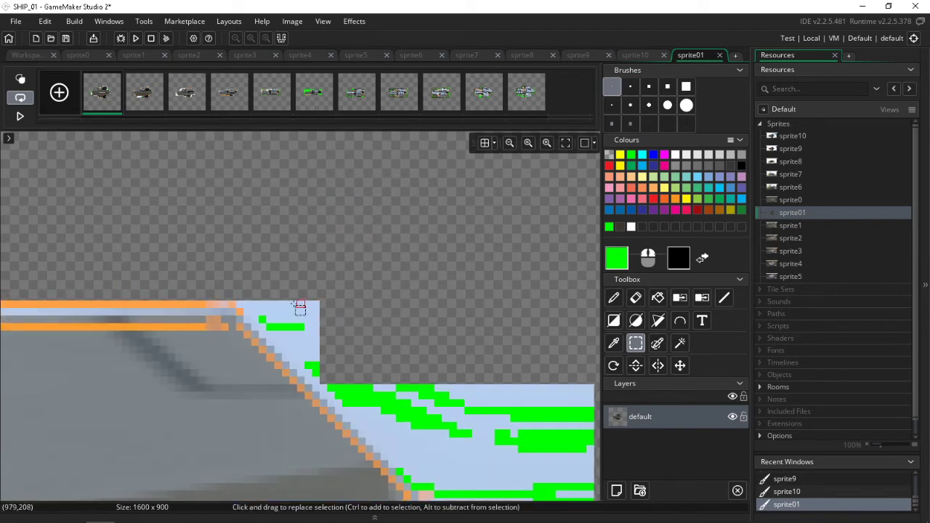
pyautogui.click(667, 105)
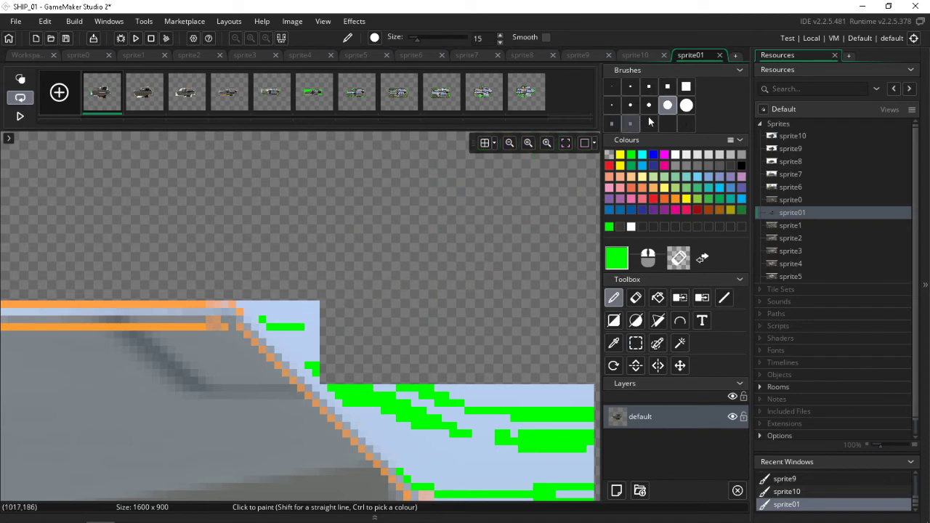
pyautogui.click(686, 105)
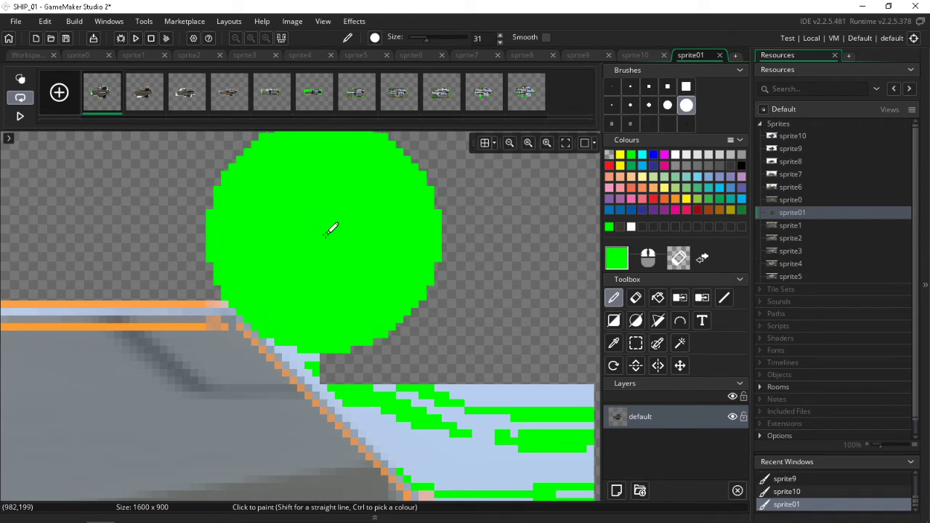
pyautogui.press('e')
pyautogui.press('d')
pyautogui.press('e')
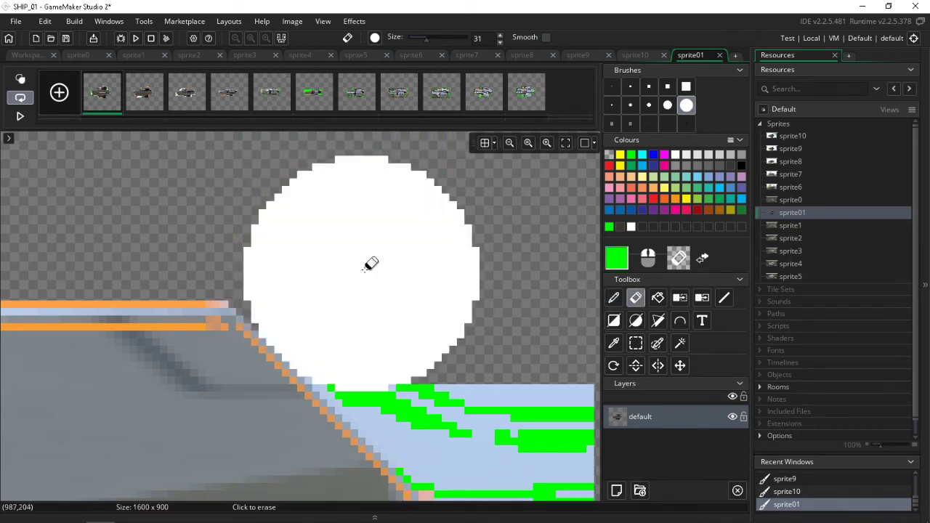
pyautogui.press('d')
pyautogui.press('e')
pyautogui.press('d')
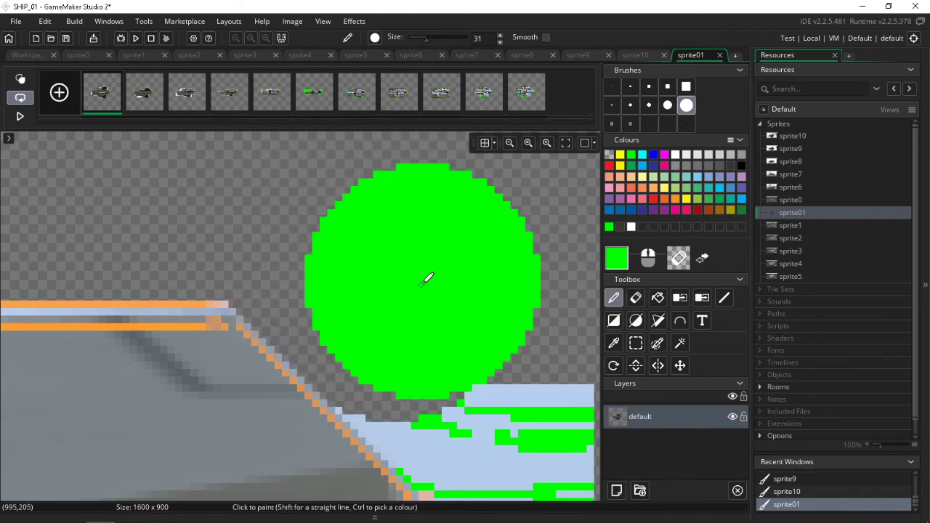
pyautogui.moveTo(421, 284); pyautogui.dragTo(270, 187, button='middle')
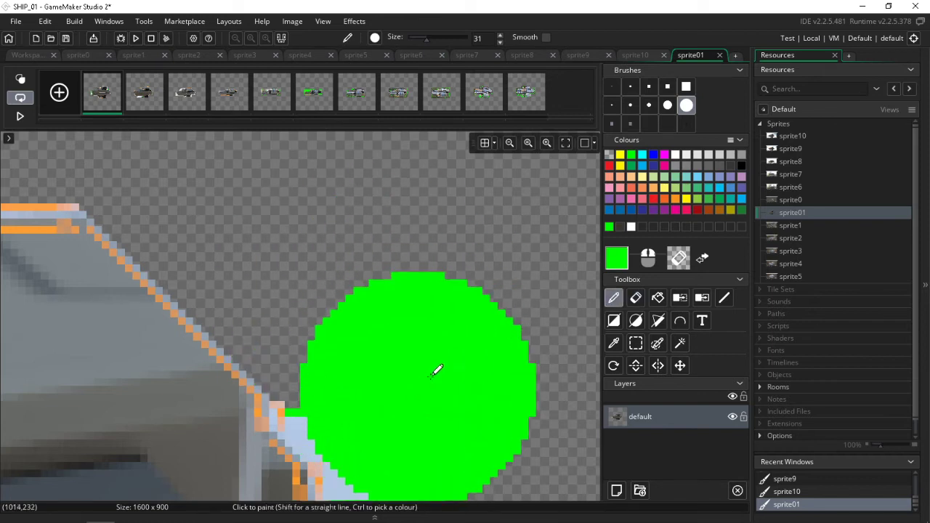
# Delete the remaining background around the small steps at the foot of the pod's slope using rectangular selections.
pyautogui.click(635, 347)
pyautogui.scroll(-3, 472, 276)
pyautogui.moveTo(483, 170)
pyautogui.mouseDown()
pyautogui.moveTo(369, 331)
pyautogui.moveTo(333, 343)
pyautogui.moveTo(326, 333)
pyautogui.mouseUp()
pyautogui.press('Delete')
pyautogui.moveTo(300, 299); pyautogui.dragTo(334, 248)
pyautogui.press('Delete')
pyautogui.moveTo(289, 279); pyautogui.dragTo(312, 228)
pyautogui.press('Delete')
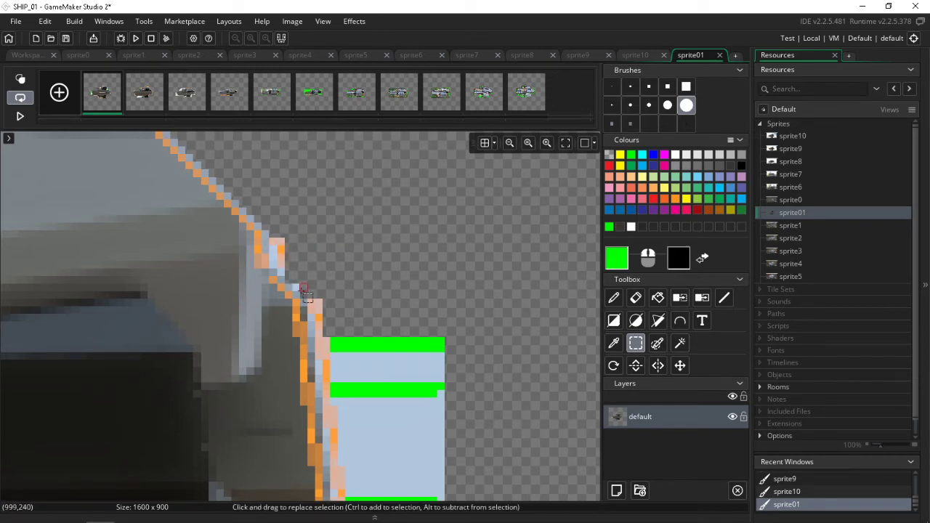
pyautogui.moveTo(301, 298); pyautogui.dragTo(311, 279)
pyautogui.click(312, 249)
pyautogui.press('Delete')
# Delete the green and pale background beside the upper part of the pod's steep right edge.
pyautogui.scroll(-3, 398, 296)
pyautogui.scroll(3, 368, 254)
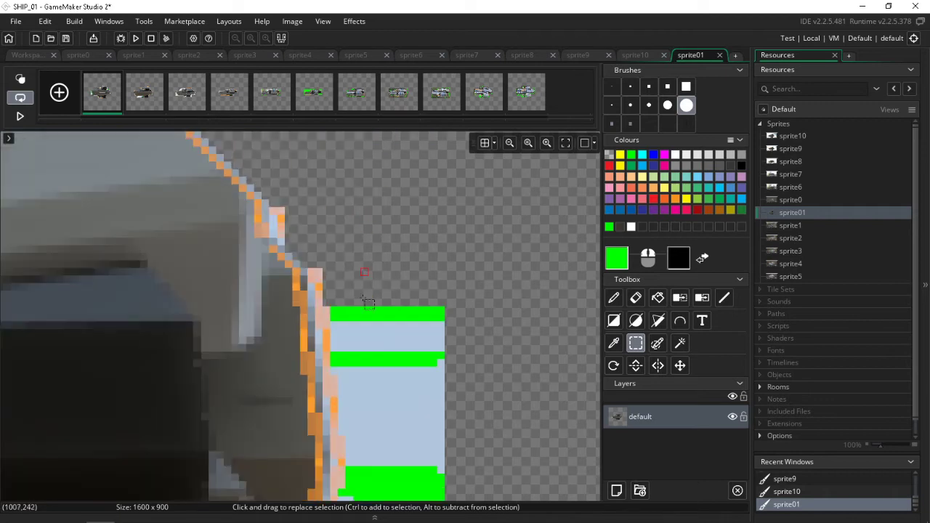
pyautogui.moveTo(336, 372); pyautogui.dragTo(481, 271)
pyautogui.press('Delete')
pyautogui.scroll(-2, 403, 370)
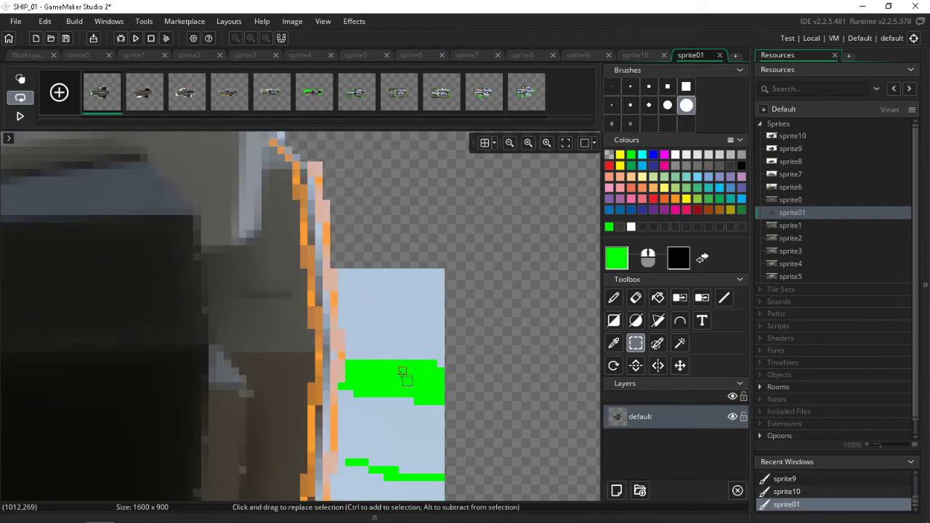
pyautogui.moveTo(341, 327); pyautogui.dragTo(451, 247)
pyautogui.press('Delete')
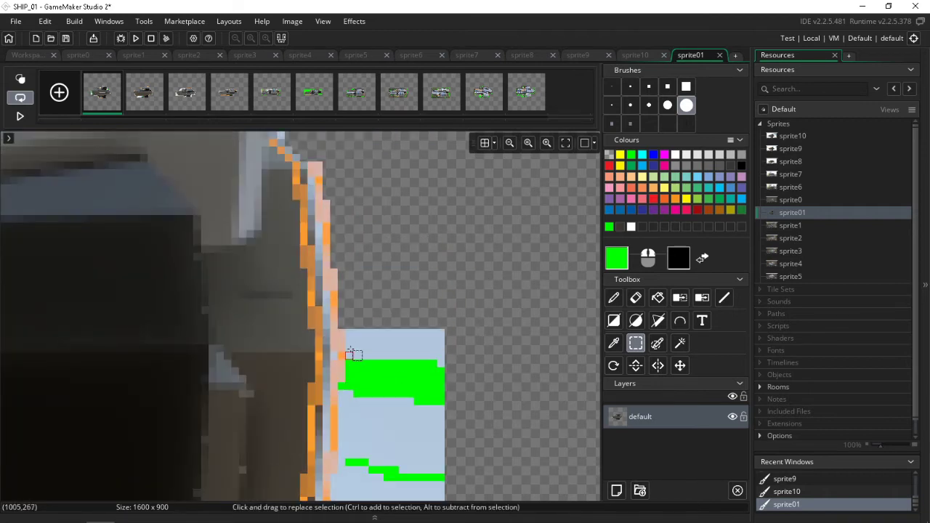
pyautogui.moveTo(346, 331); pyautogui.dragTo(453, 432)
pyautogui.press('Delete')
# Delete the green-striped background beside the middle of the pod's right edge, including the thin strip against the outline.
pyautogui.scroll(-3, 364, 284)
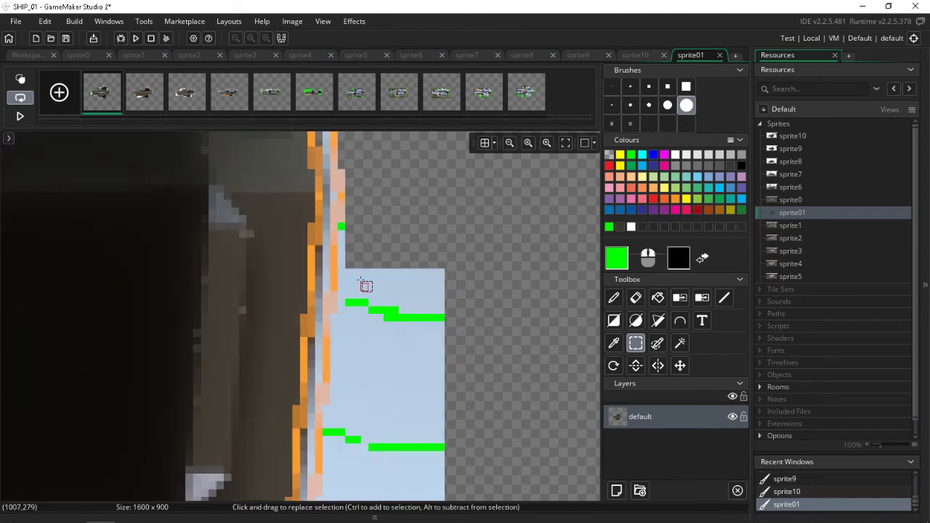
pyautogui.moveTo(339, 223); pyautogui.dragTo(469, 453)
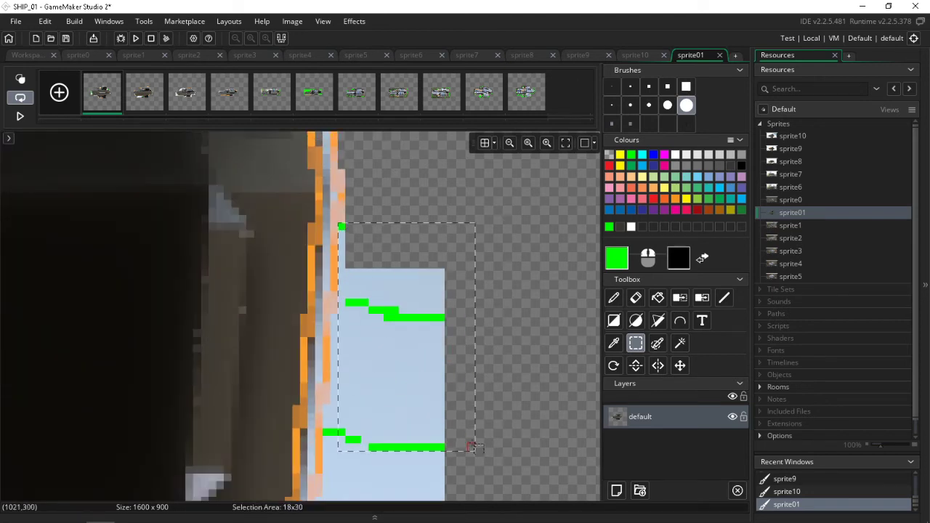
pyautogui.press('Delete')
pyautogui.moveTo(330, 313); pyautogui.dragTo(393, 479)
pyautogui.press('Delete')
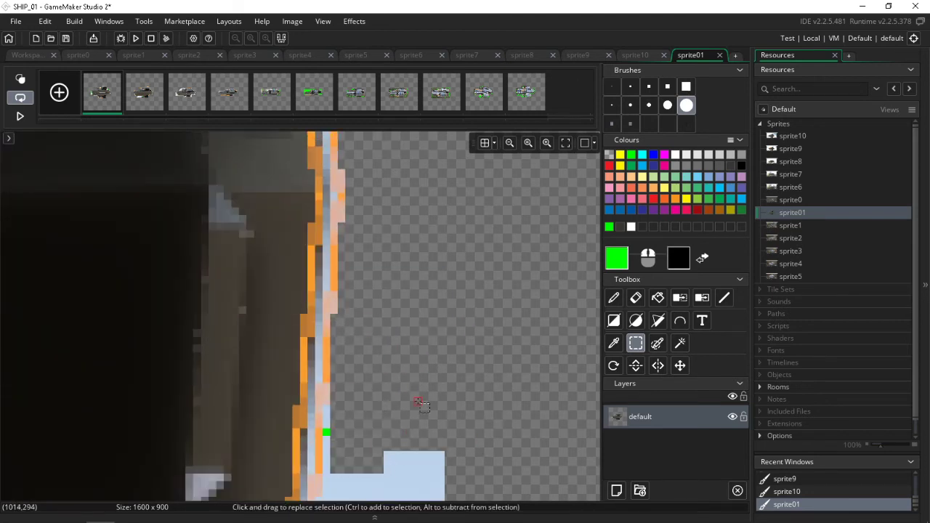
pyautogui.scroll(-2, 410, 396)
pyautogui.moveTo(323, 298); pyautogui.dragTo(462, 447)
pyautogui.press('Delete')
# Delete the pale background beside the lowest part of the pod's right edge, down to the inward bend.
pyautogui.scroll(-2, 341, 311)
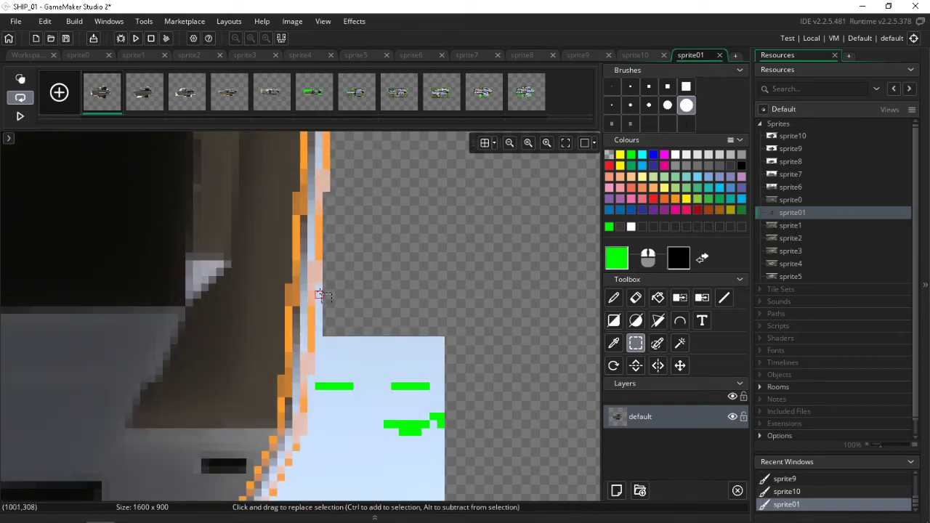
pyautogui.moveTo(319, 295); pyautogui.dragTo(455, 448)
pyautogui.press('Delete')
pyautogui.scroll(-3, 352, 354)
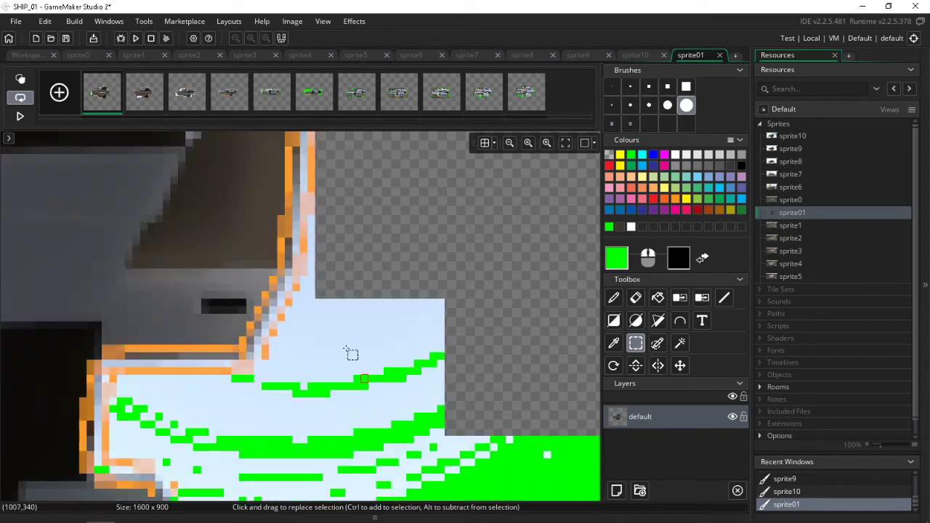
pyautogui.moveTo(308, 215); pyautogui.dragTo(453, 436)
pyautogui.press('Delete')
# Delete the green and pale background inside the upper part of the recess beneath the pod.
pyautogui.scroll(-3, 376, 385)
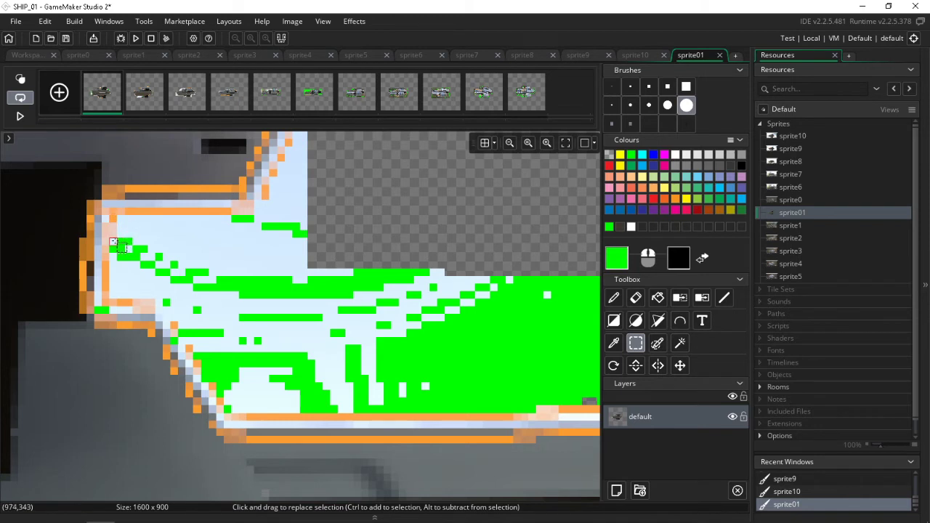
pyautogui.moveTo(112, 239); pyautogui.dragTo(481, 296)
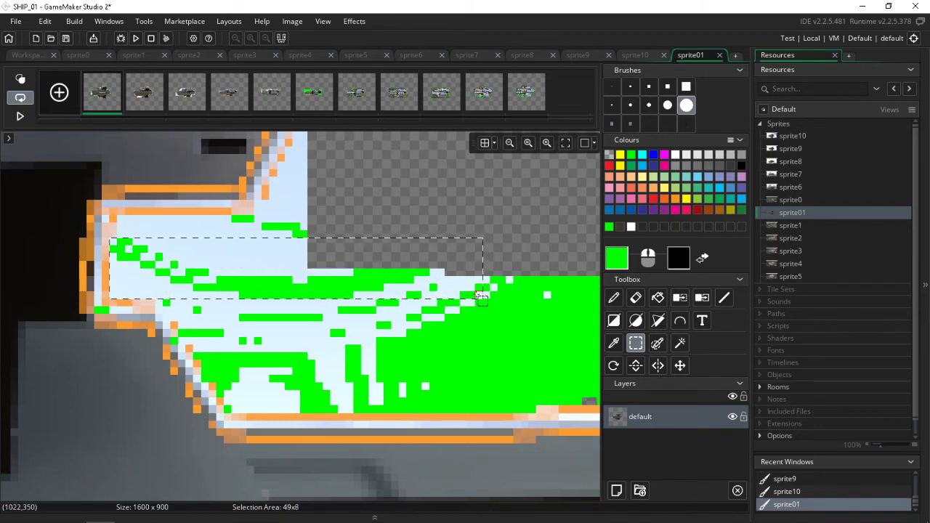
pyautogui.press('Delete')
pyautogui.moveTo(121, 218); pyautogui.dragTo(327, 237)
pyautogui.press('Delete')
# Delete the pale triangle beside the slanted outline above the recess with small stepped selections.
pyautogui.scroll(2, 337, 265)
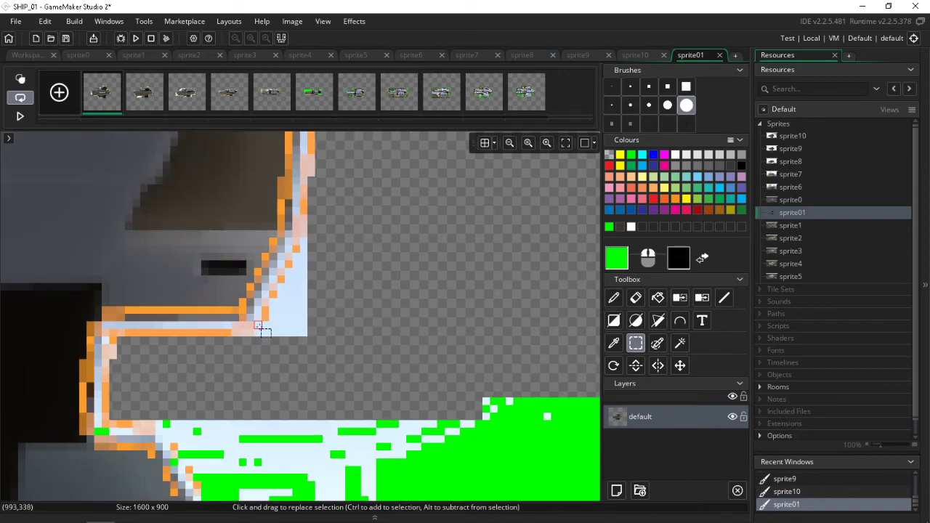
pyautogui.press('Delete')
pyautogui.moveTo(265, 332); pyautogui.dragTo(321, 313)
pyautogui.press('Delete')
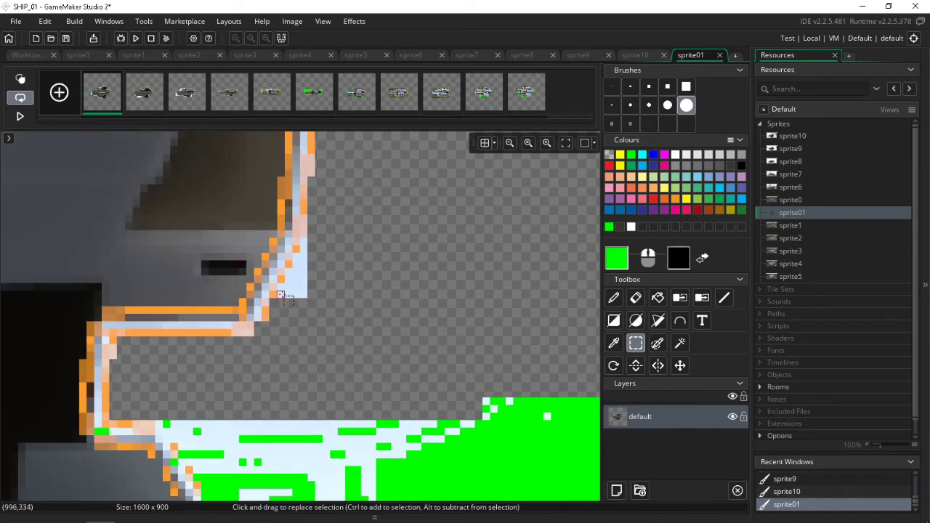
pyautogui.moveTo(281, 288); pyautogui.dragTo(319, 279)
pyautogui.press('Delete')
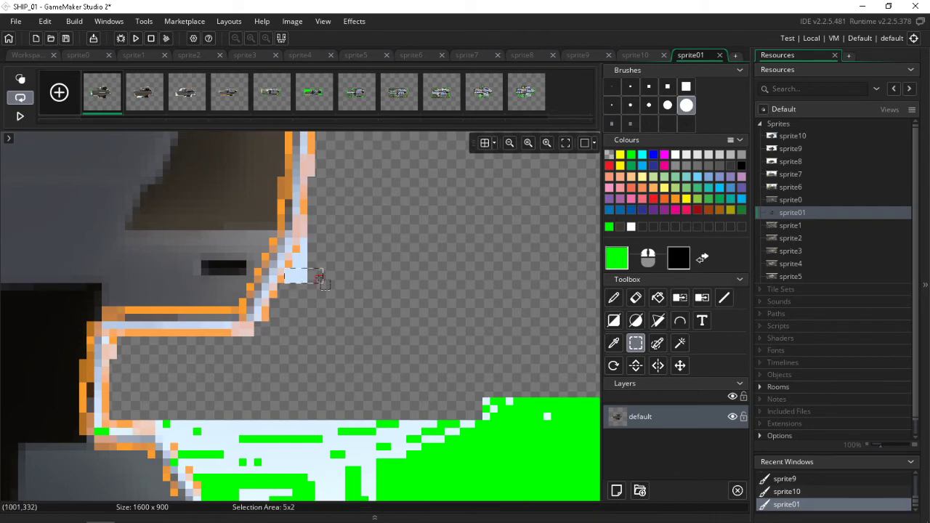
pyautogui.press('Delete')
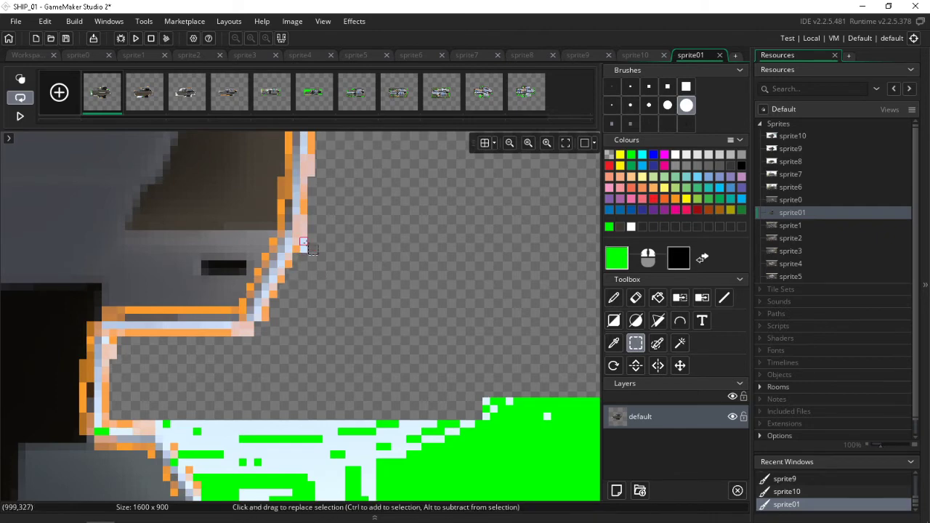
# Delete the green and pale background in the lower part of the recess, down to the flat hull outline.
pyautogui.scroll(-3, 229, 336)
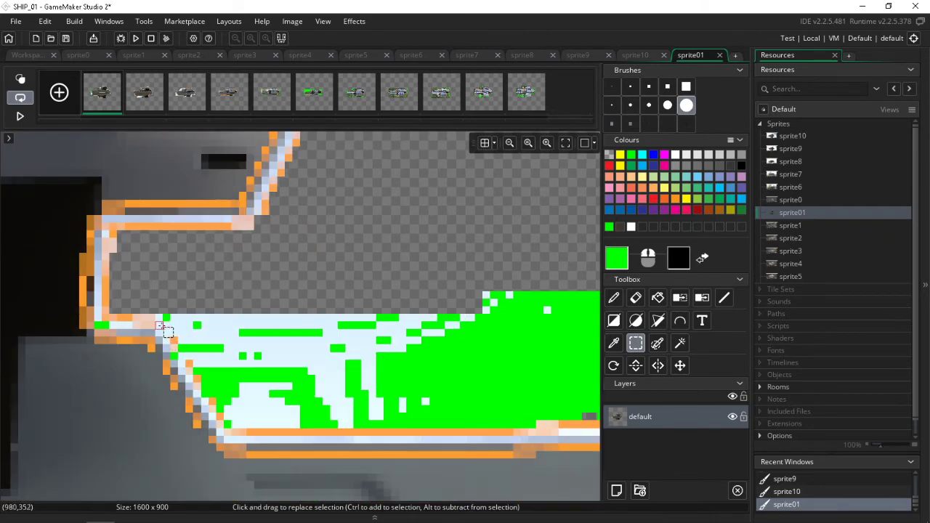
pyautogui.moveTo(159, 325); pyautogui.dragTo(508, 256)
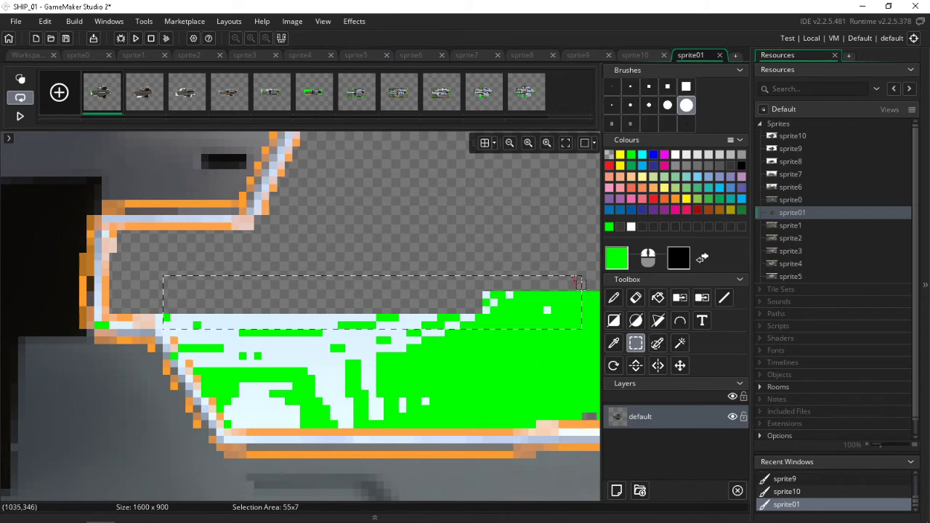
pyautogui.press('Delete')
pyautogui.scroll(-3, 424, 342)
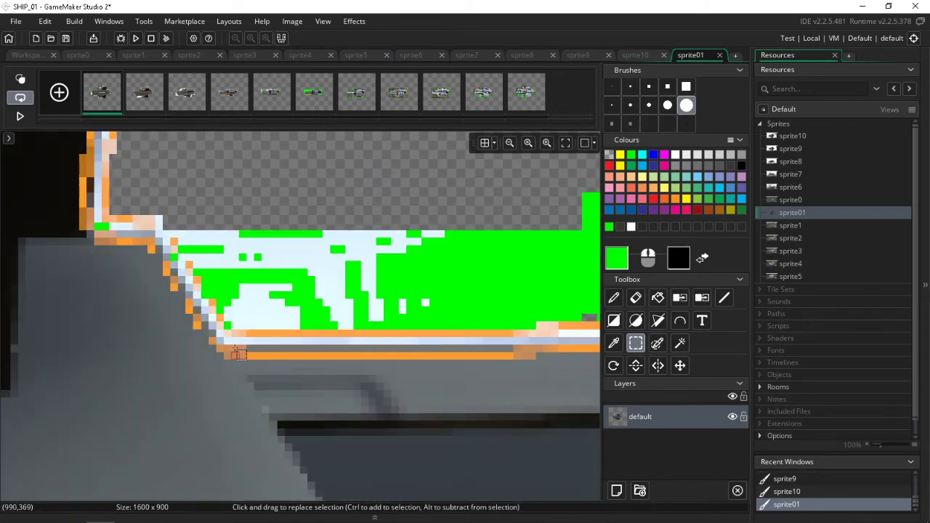
pyautogui.moveTo(232, 329); pyautogui.dragTo(536, 224)
pyautogui.press('Delete')
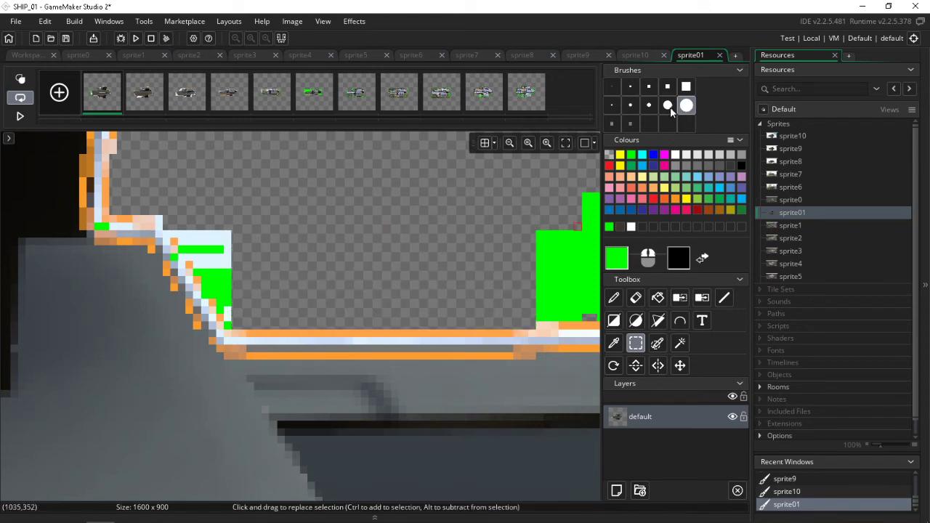
# Erase the leftover background along the recess's lower slanted outline, finishing close to the edge with the square brush of size 3.
pyautogui.click(613, 299)
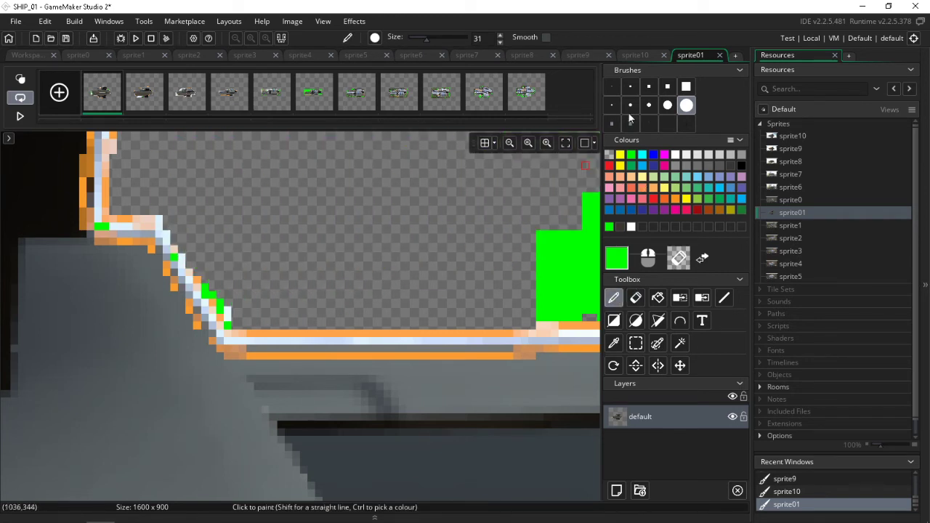
pyautogui.click(630, 88)
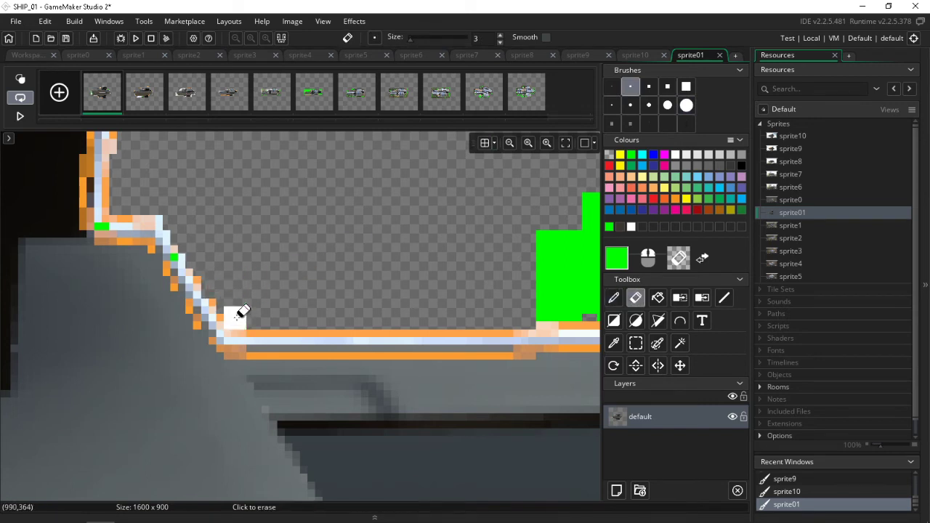
pyautogui.scroll(-2, 428, 247)
pyautogui.moveTo(448, 247)
pyautogui.mouseDown(button='middle')
pyautogui.moveTo(180, 263)
pyautogui.moveTo(195, 269)
pyautogui.mouseUp(button='middle')
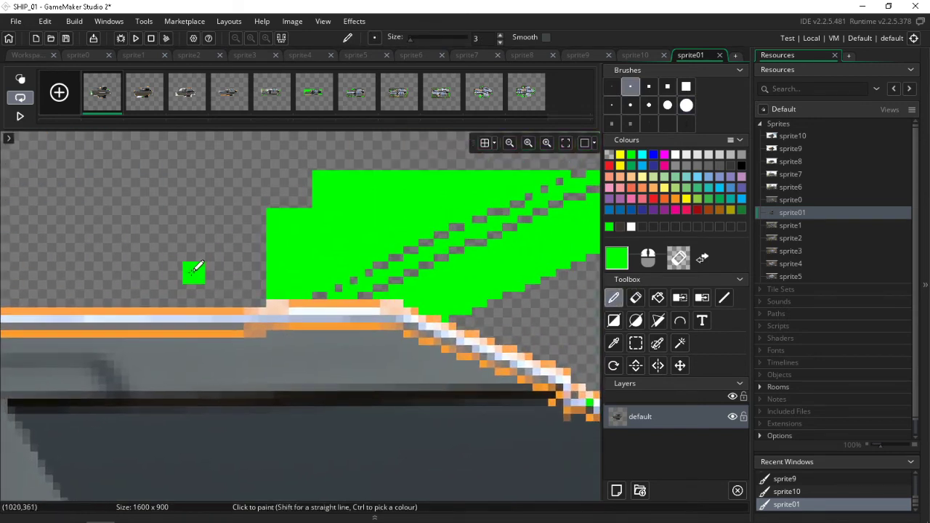
# Delete the large green patch above the flat and slanted hull outline with two rectangular selections.
pyautogui.click(635, 344)
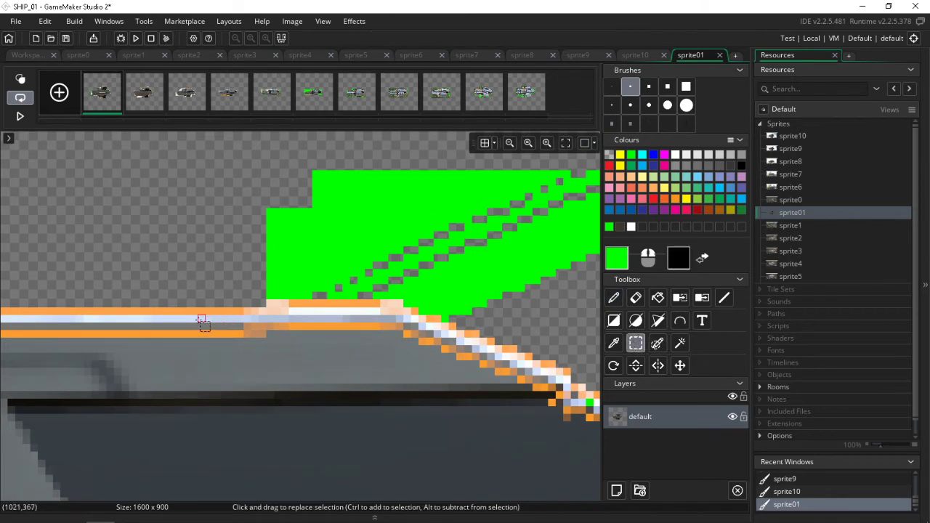
pyautogui.moveTo(269, 297); pyautogui.dragTo(581, 166)
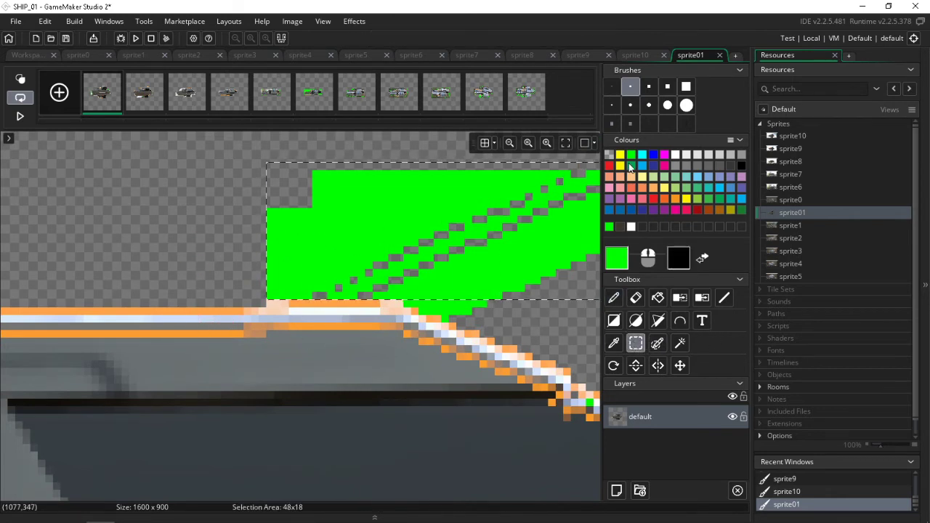
pyautogui.press('Delete')
pyautogui.moveTo(477, 193); pyautogui.dragTo(233, 311, button='middle')
pyautogui.moveTo(349, 292); pyautogui.dragTo(704, 182)
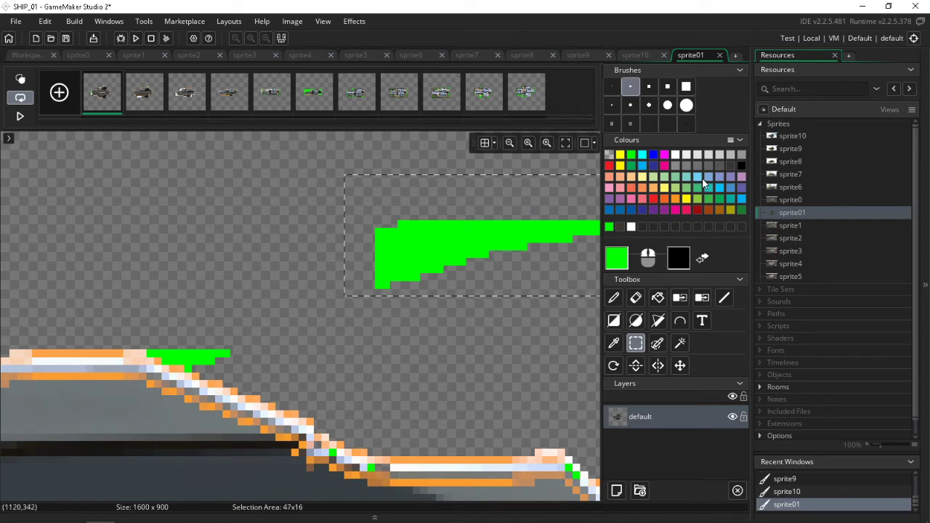
pyautogui.press('Delete')
# Delete the leftover green strip at the top of the slanted hull outline, row by row.
pyautogui.moveTo(571, 251)
pyautogui.mouseDown(button='middle')
pyautogui.moveTo(324, 280)
pyautogui.moveTo(553, 203)
pyautogui.mouseUp(button='middle')
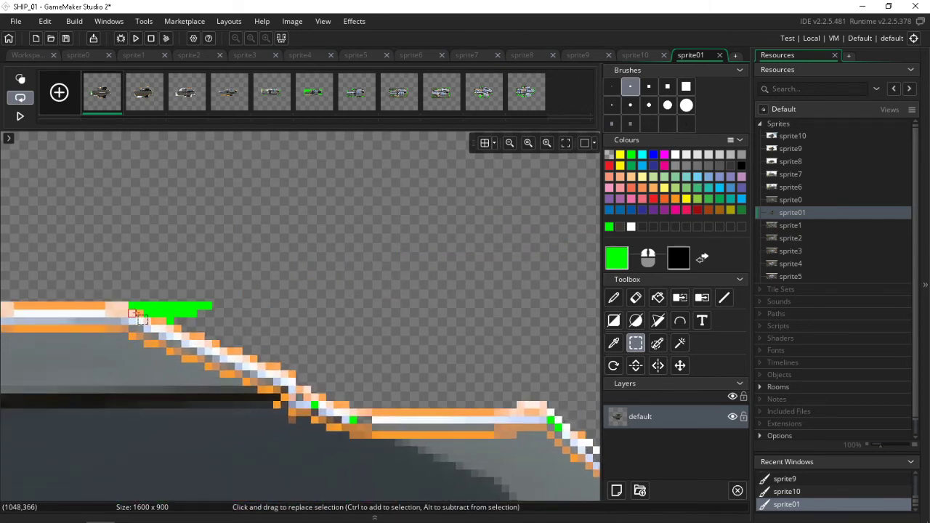
pyautogui.moveTo(133, 313); pyautogui.dragTo(215, 298)
pyautogui.press('Delete')
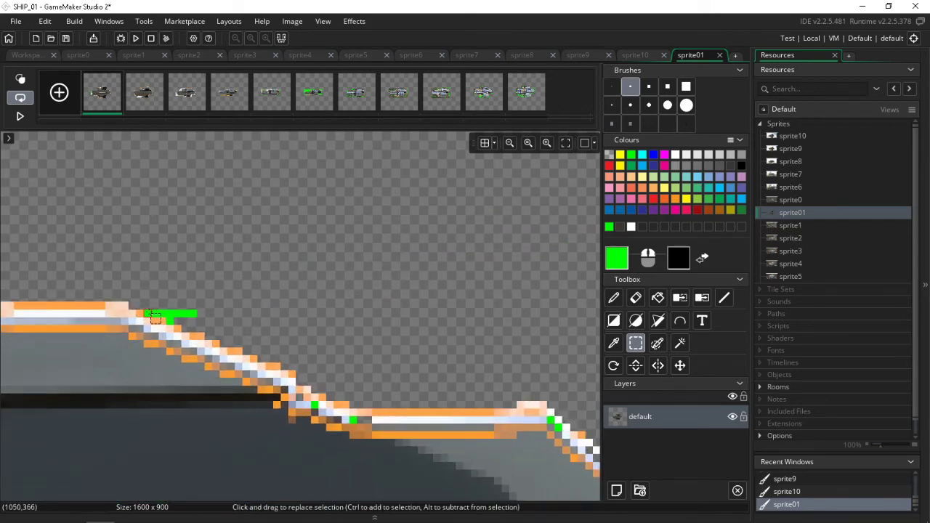
pyautogui.press('Delete')
pyautogui.moveTo(149, 314); pyautogui.dragTo(235, 307)
pyautogui.press('Delete')
# Inspect the ship's outline around its rear end and along its underside for leftover background.
pyautogui.moveTo(356, 305); pyautogui.dragTo(3, 246, button='middle')
pyautogui.scroll(-3, 379, 386)
pyautogui.scroll(-10, 380, 390)
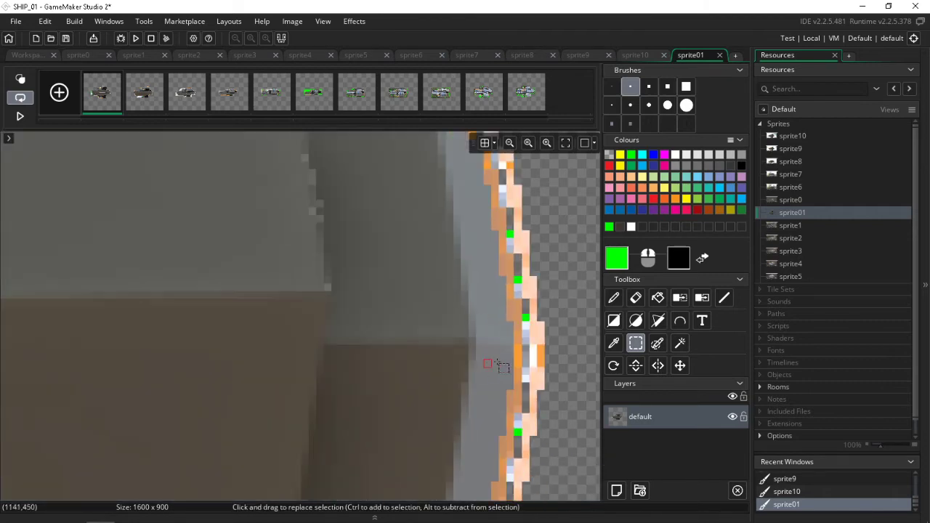
pyautogui.scroll(-1, 491, 371)
pyautogui.moveTo(228, 363); pyautogui.dragTo(630, 330, button='middle')
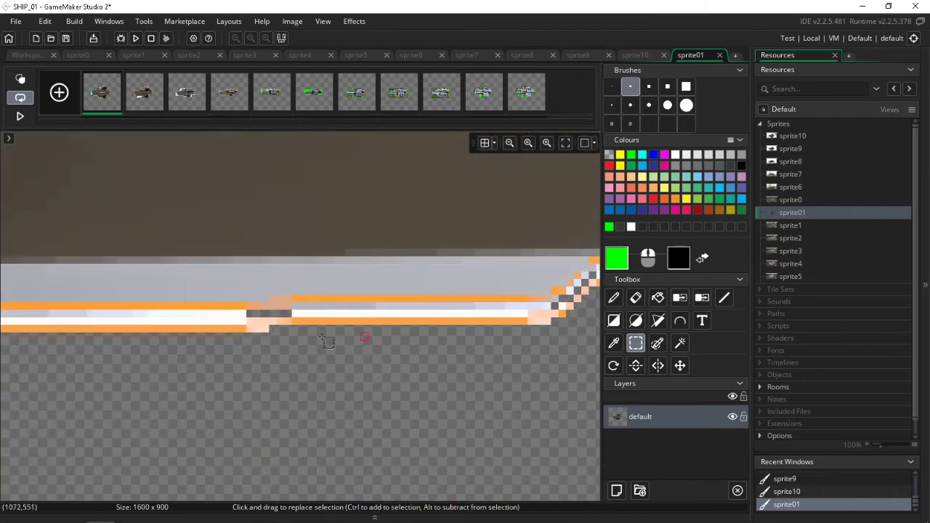
pyautogui.hscroll(-8, 264, 376)
pyautogui.scroll(-12, 278, 361)
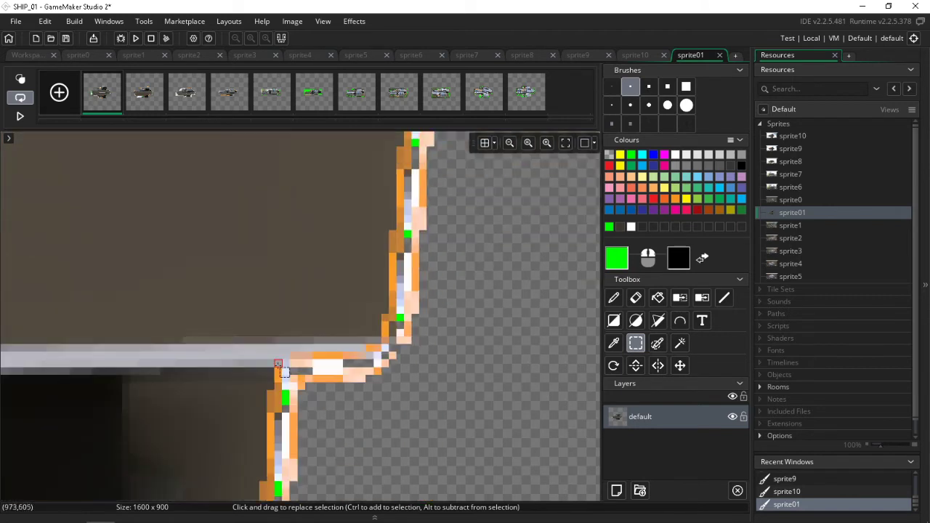
pyautogui.scroll(-3, 189, 377)
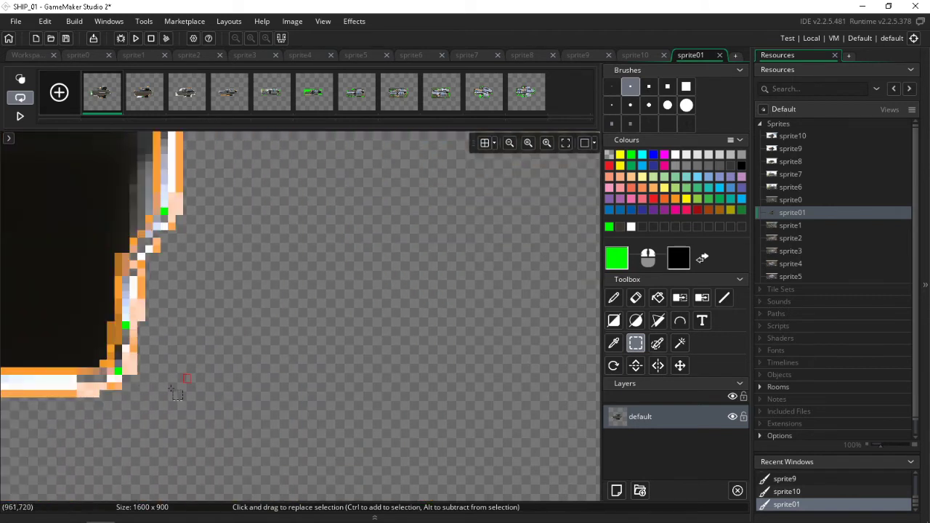
pyautogui.hscroll(-15, 123, 413)
pyautogui.keyDown('ctrl'); pyautogui.scroll(-6, 143, 417); pyautogui.keyUp('ctrl')
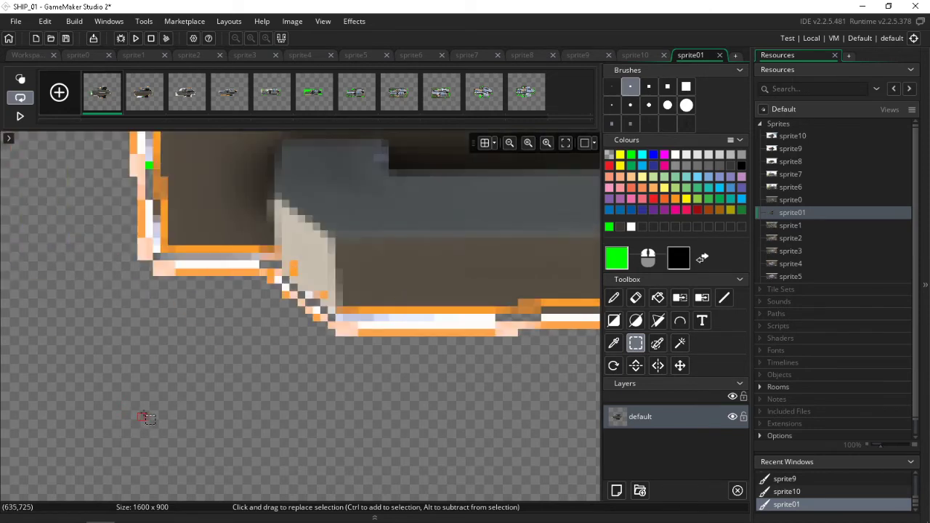
pyautogui.keyDown('ctrl'); pyautogui.scroll(-4, 247, 341); pyautogui.keyUp('ctrl')
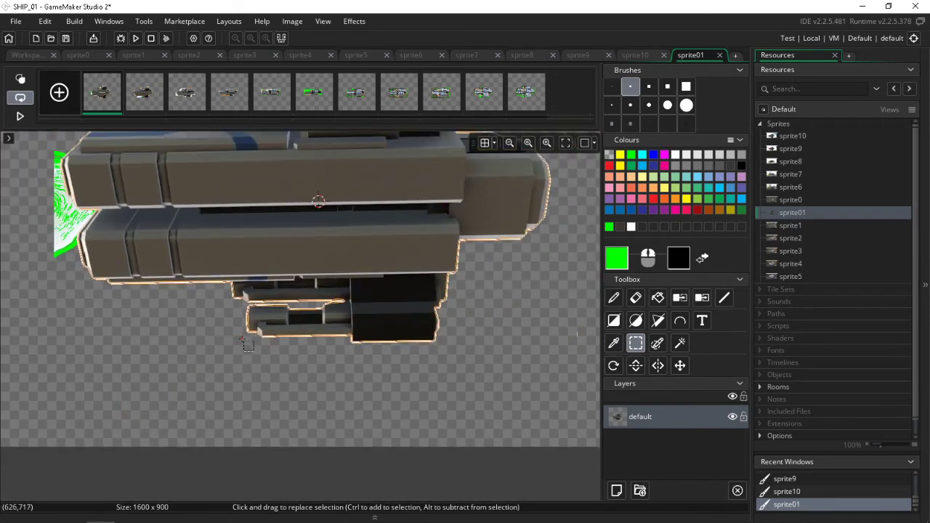
# Delete the top of the green patch beside the slanted outline at the front corner of the upper pod.
pyautogui.keyDown('ctrl'); pyautogui.scroll(3, 377, 320); pyautogui.keyUp('ctrl')
pyautogui.keyDown('ctrl'); pyautogui.scroll(3, 390, 310); pyautogui.keyUp('ctrl')
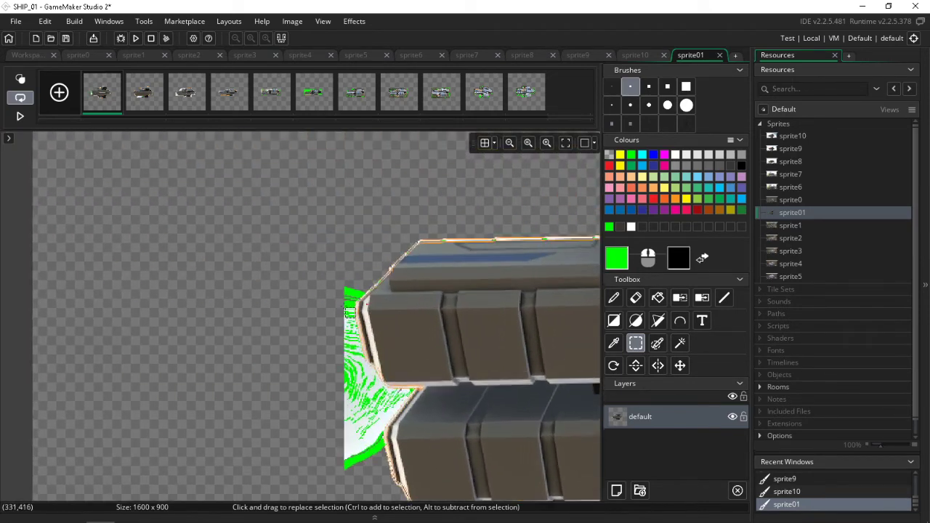
pyautogui.keyDown('ctrl'); pyautogui.scroll(2, 348, 315); pyautogui.keyUp('ctrl')
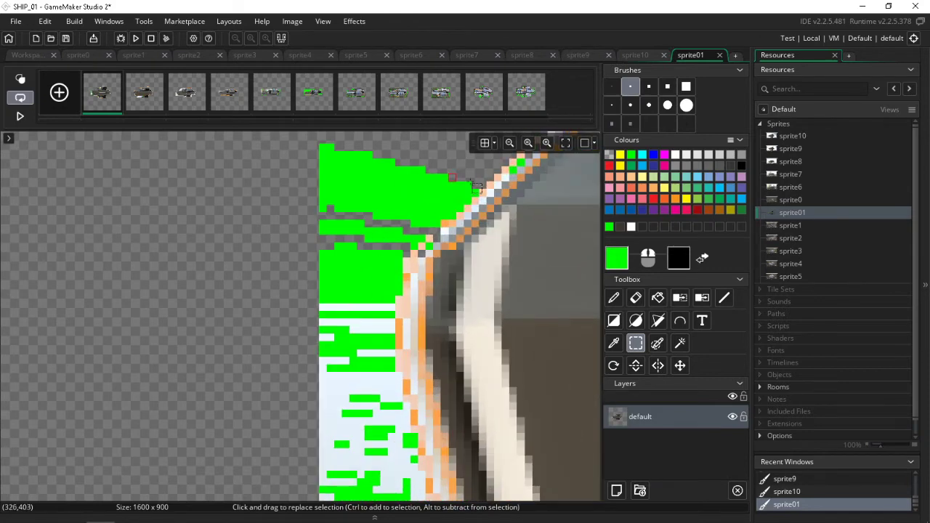
pyautogui.moveTo(476, 196)
pyautogui.mouseDown()
pyautogui.moveTo(280, 177)
pyautogui.moveTo(241, 141)
pyautogui.mouseUp()
pyautogui.press('Delete')
pyautogui.click(469, 205)
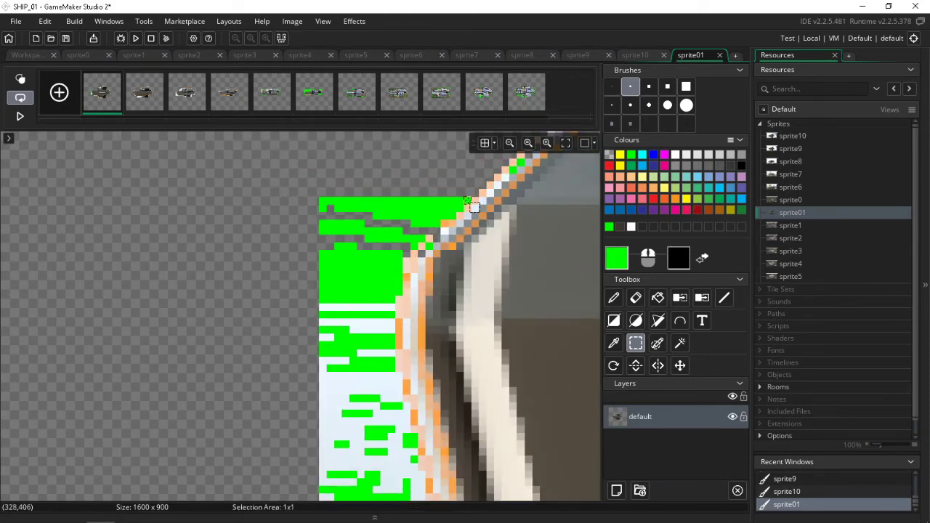
pyautogui.press('Delete')
pyautogui.moveTo(461, 209); pyautogui.dragTo(388, 195)
pyautogui.press('Delete')
pyautogui.press('Delete')
# Delete the remaining solid green beside the upper pod's front corner, down to the striped pale area.
pyautogui.moveTo(441, 233); pyautogui.dragTo(356, 189)
pyautogui.press('Delete')
pyautogui.moveTo(422, 247)
pyautogui.mouseDown()
pyautogui.moveTo(388, 220)
pyautogui.moveTo(362, 232)
pyautogui.mouseUp()
pyautogui.press('Delete')
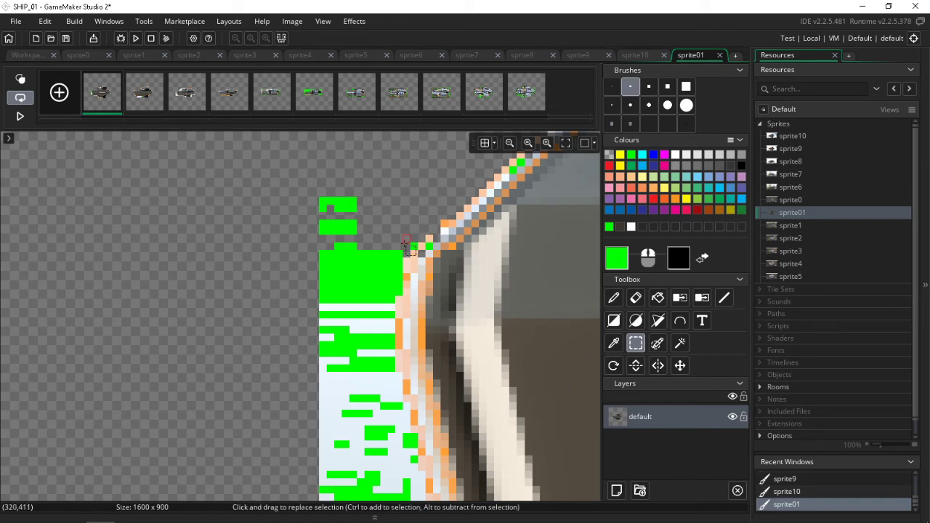
pyautogui.moveTo(413, 251); pyautogui.dragTo(316, 182)
pyautogui.press('Delete')
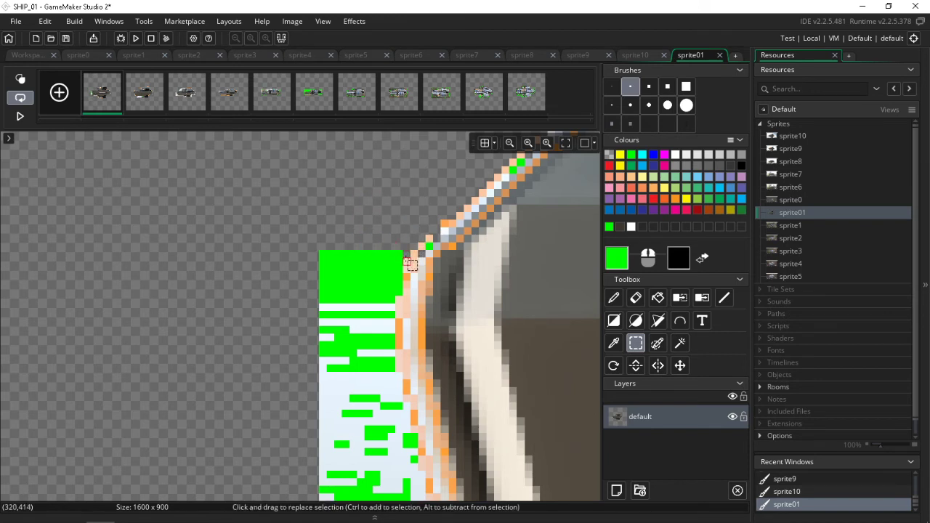
pyautogui.moveTo(403, 296); pyautogui.dragTo(230, 201)
pyautogui.press('Delete')
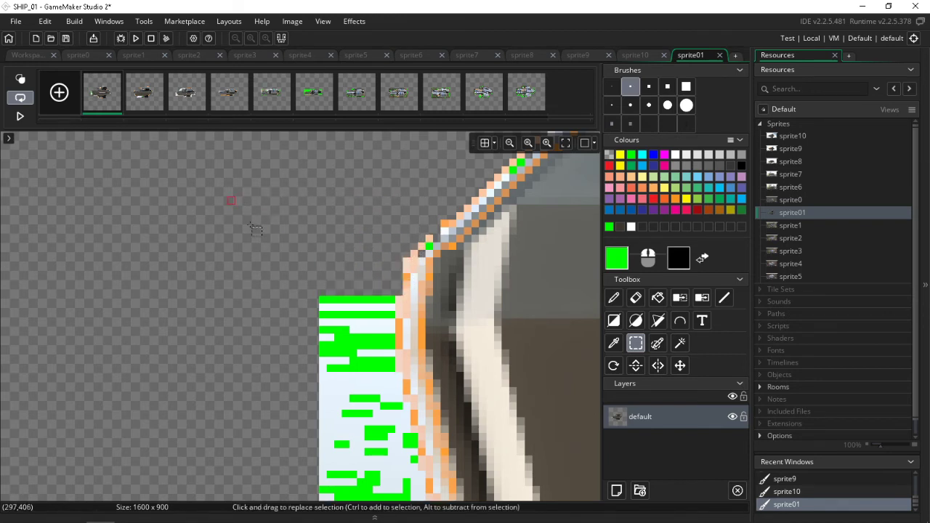
# Delete the wide block of striped green and pale background in front of the upper pod.
pyautogui.click(391, 300)
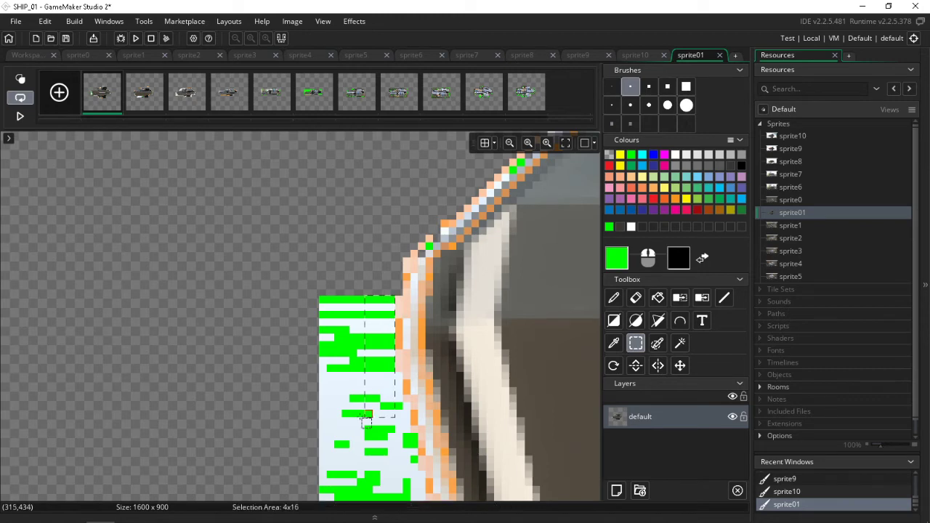
pyautogui.moveTo(365, 420)
pyautogui.mouseDown()
pyautogui.moveTo(334, 497)
pyautogui.moveTo(317, 488)
pyautogui.mouseUp()
pyautogui.press('Delete')
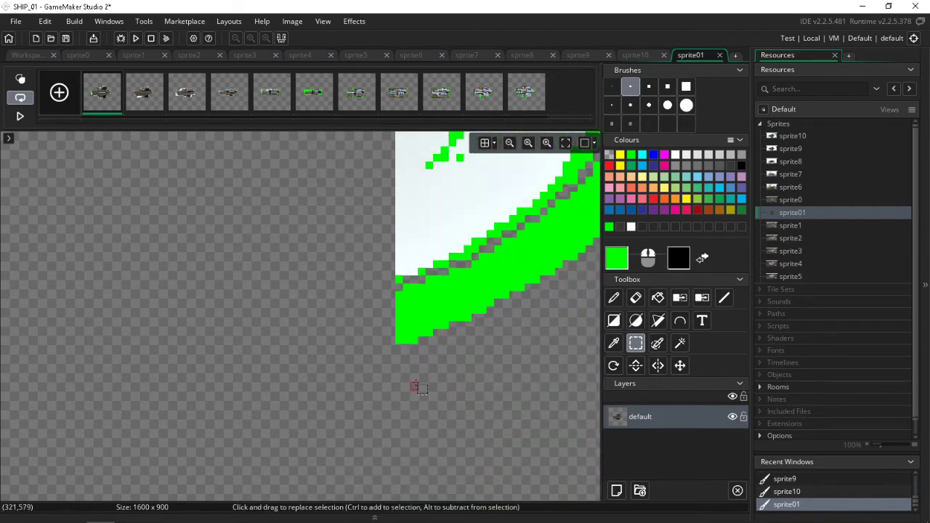
# Delete narrow columns of leftover background along the upper part of the pod's slanted front outline.
pyautogui.scroll(10, 414, 385)
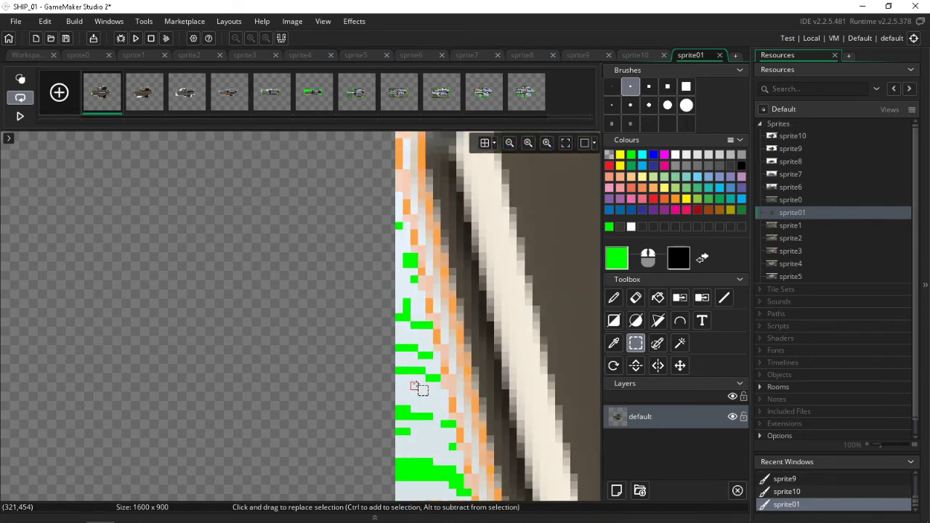
pyautogui.moveTo(399, 204); pyautogui.dragTo(406, 393)
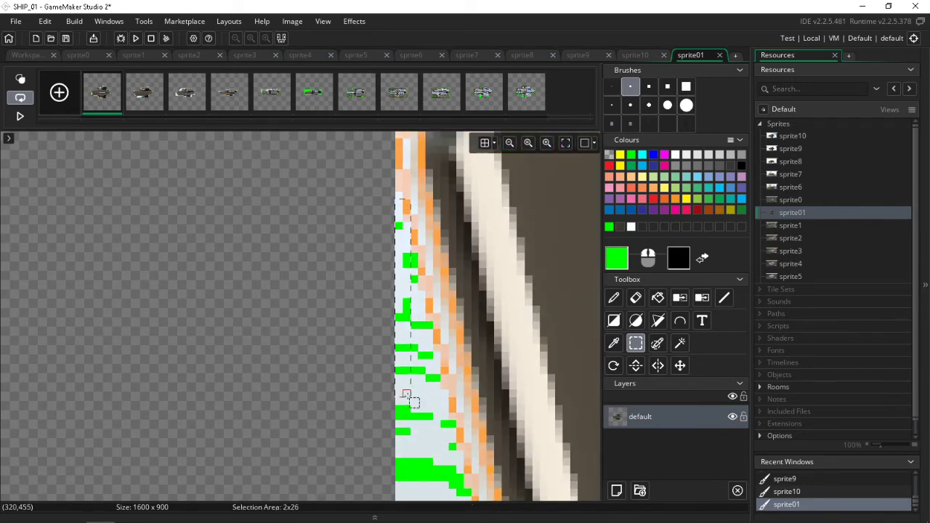
pyautogui.press('Delete')
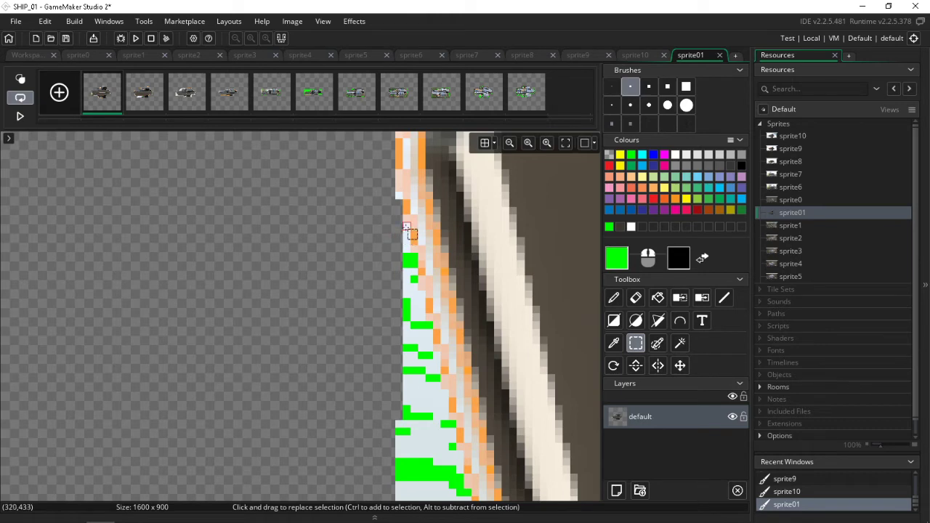
pyautogui.moveTo(405, 223); pyautogui.dragTo(405, 405)
pyautogui.press('Delete')
pyautogui.moveTo(414, 257); pyautogui.dragTo(413, 416)
pyautogui.press('Delete')
# Delete the leftover background farther down the upper pod's slanted front outline with stepped selections.
pyautogui.moveTo(421, 294); pyautogui.dragTo(425, 309)
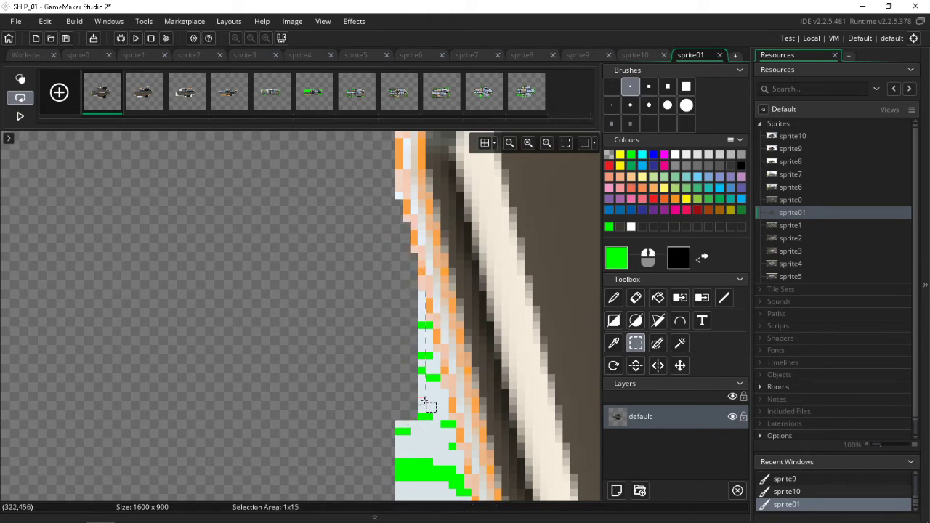
pyautogui.press('Delete')
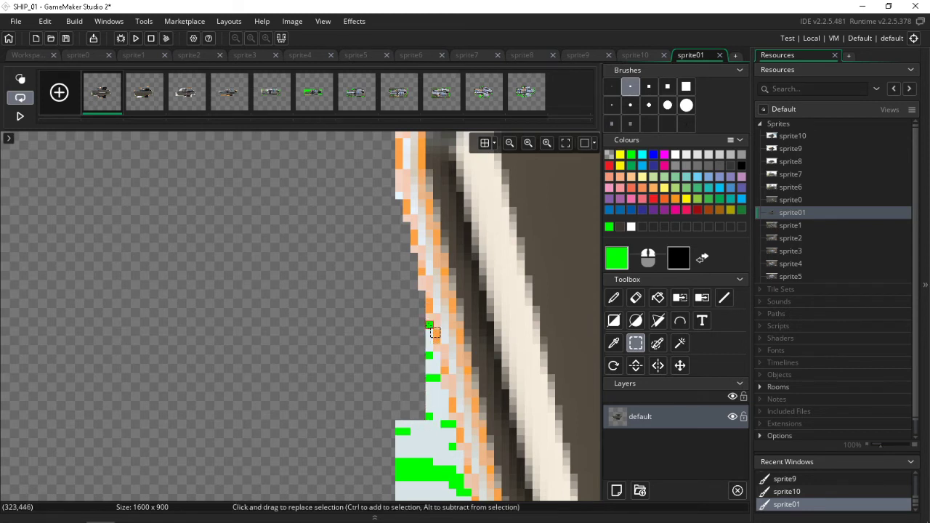
pyautogui.moveTo(430, 326); pyautogui.dragTo(429, 410)
pyautogui.press('Delete')
pyautogui.moveTo(436, 356)
pyautogui.mouseDown()
pyautogui.moveTo(437, 415)
pyautogui.moveTo(444, 405)
pyautogui.moveTo(363, 506)
pyautogui.moveTo(361, 492)
pyautogui.mouseUp()
pyautogui.press('Delete')
pyautogui.press('Delete')
pyautogui.press('Delete')
# Delete the green band and pale background beside the lower pod's front outline, working from its lower end.
pyautogui.moveTo(522, 389); pyautogui.dragTo(202, 403, button='middle')
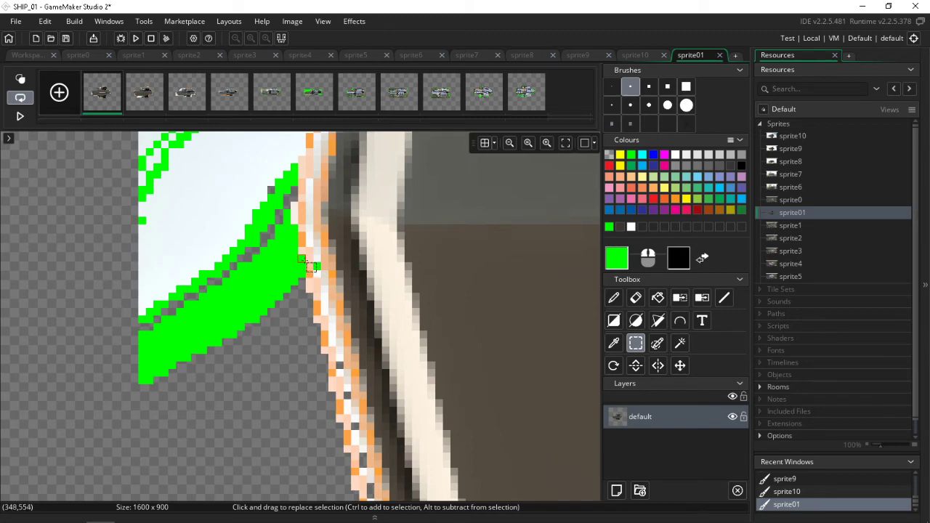
pyautogui.moveTo(310, 254)
pyautogui.mouseDown()
pyautogui.moveTo(94, 374)
pyautogui.moveTo(93, 385)
pyautogui.mouseUp()
pyautogui.press('Delete')
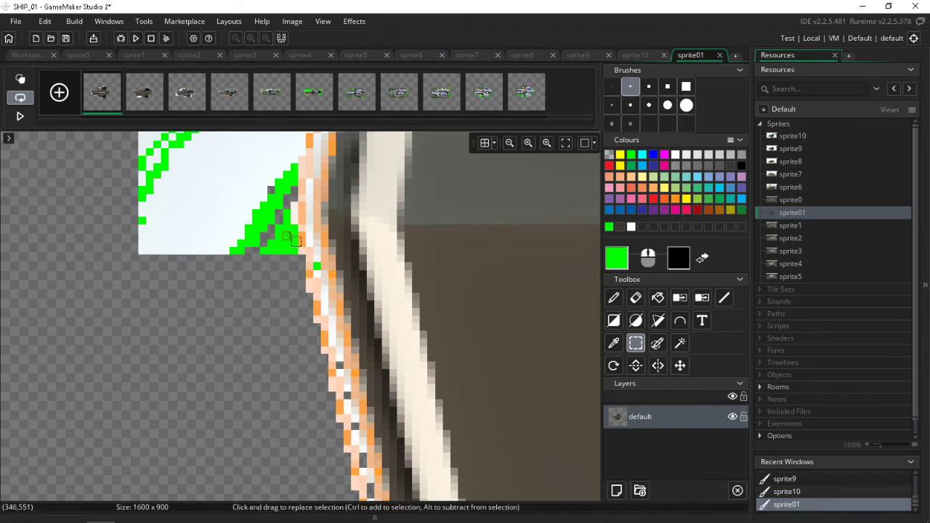
pyautogui.moveTo(294, 228); pyautogui.dragTo(126, 306)
pyautogui.press('Delete')
# Delete the large block of green-streaked pale background in front of the lower pod's upper corner.
pyautogui.scroll(2, 122, 296)
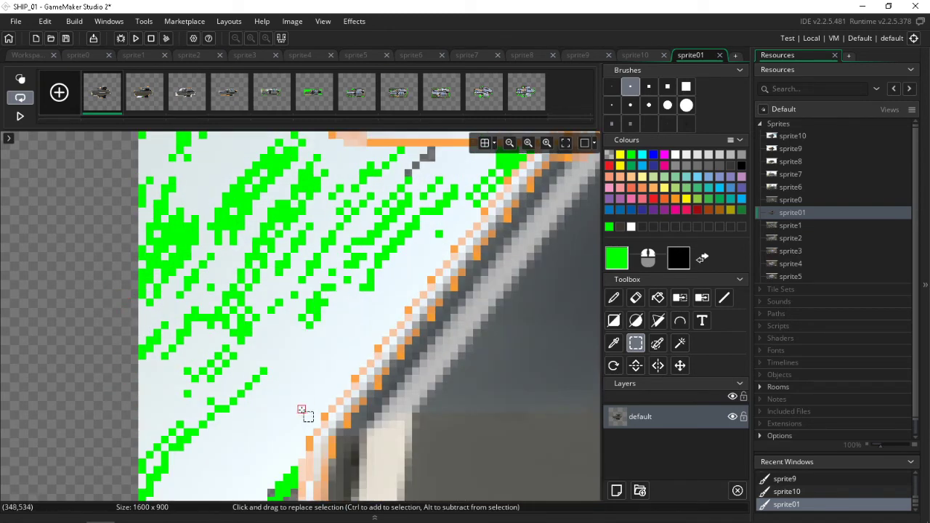
pyautogui.scroll(-1, 303, 413)
pyautogui.click(288, 371)
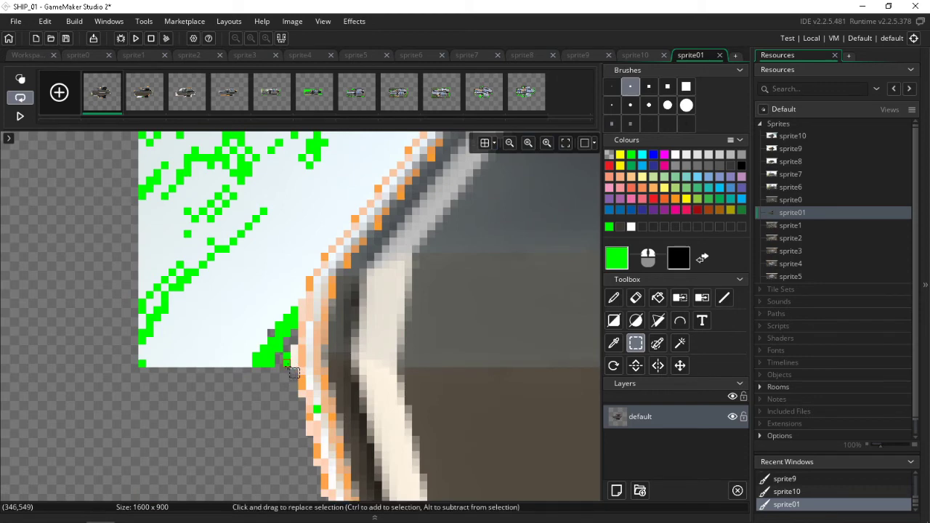
pyautogui.moveTo(289, 369)
pyautogui.mouseDown()
pyautogui.moveTo(83, 280)
pyautogui.moveTo(18, 193)
pyautogui.moveTo(36, 223)
pyautogui.moveTo(37, 197)
pyautogui.mouseUp()
pyautogui.scroll(6, 26, 196)
pyautogui.scroll(-1, 36, 222)
pyautogui.press('Delete')
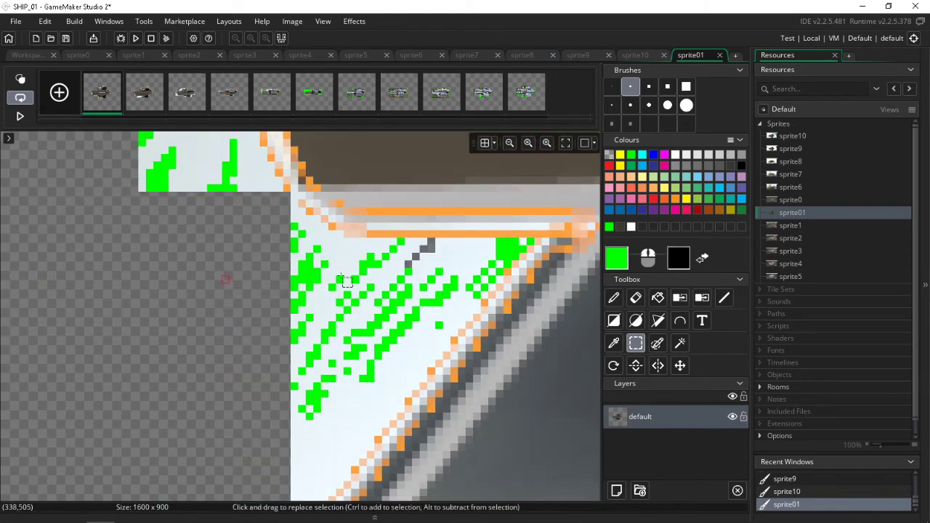
# Delete the top rows of background in the gap between the two pods, just under the upper pod's flat outline.
pyautogui.click(523, 242)
pyautogui.moveTo(286, 249); pyautogui.dragTo(289, 246)
pyautogui.press('Delete')
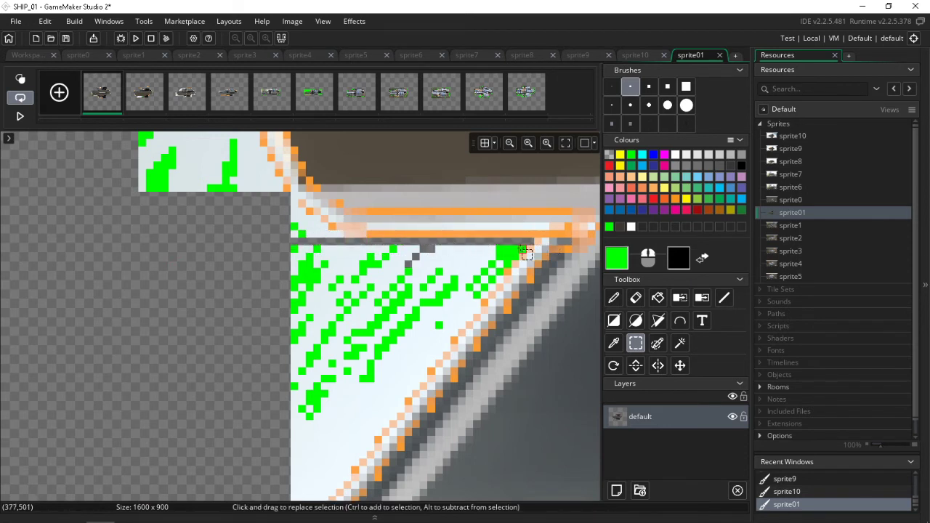
pyautogui.moveTo(525, 252); pyautogui.dragTo(287, 251)
pyautogui.press('Delete')
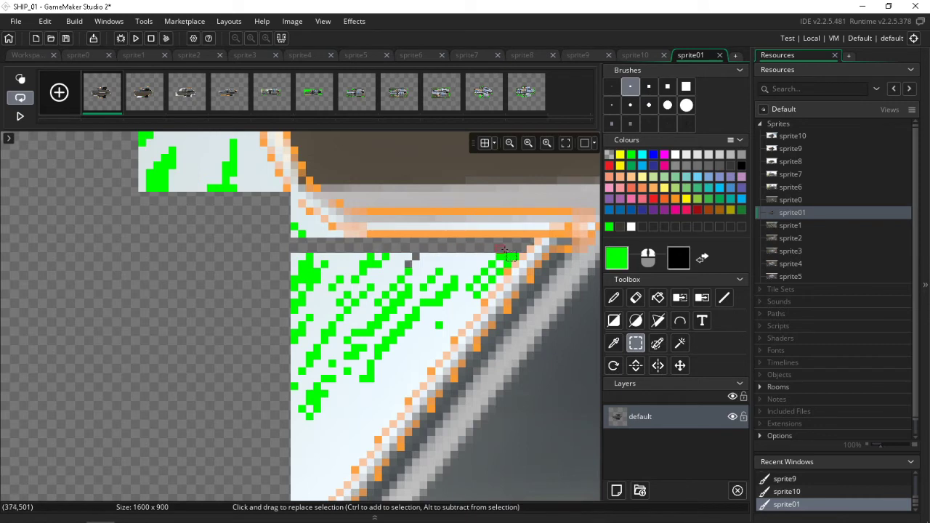
pyautogui.moveTo(516, 258); pyautogui.dragTo(384, 260)
pyautogui.moveTo(293, 258); pyautogui.dragTo(288, 257)
pyautogui.press('Delete')
# Draw a size 3 green line over the pale background directly along the lower pod's slanted front outline.
pyautogui.click(724, 298)
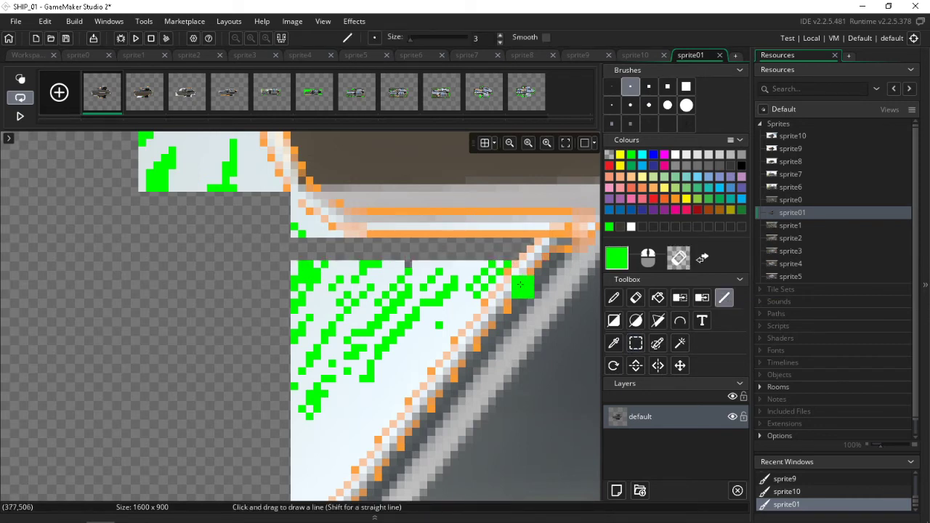
pyautogui.moveTo(499, 256)
pyautogui.mouseDown()
pyautogui.moveTo(305, 396)
pyautogui.moveTo(294, 472)
pyautogui.moveTo(302, 506)
pyautogui.moveTo(278, 448)
pyautogui.moveTo(232, 382)
pyautogui.moveTo(245, 421)
pyautogui.moveTo(252, 414)
pyautogui.mouseUp()
pyautogui.scroll(-2, 278, 448)
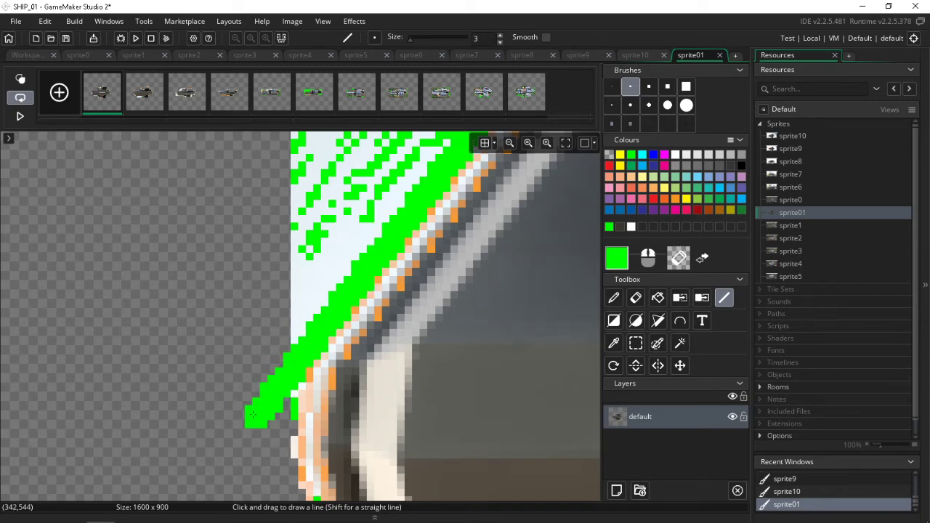
pyautogui.scroll(-1, 302, 283)
pyautogui.moveTo(353, 221); pyautogui.dragTo(212, 369, button='middle')
pyautogui.click(331, 256)
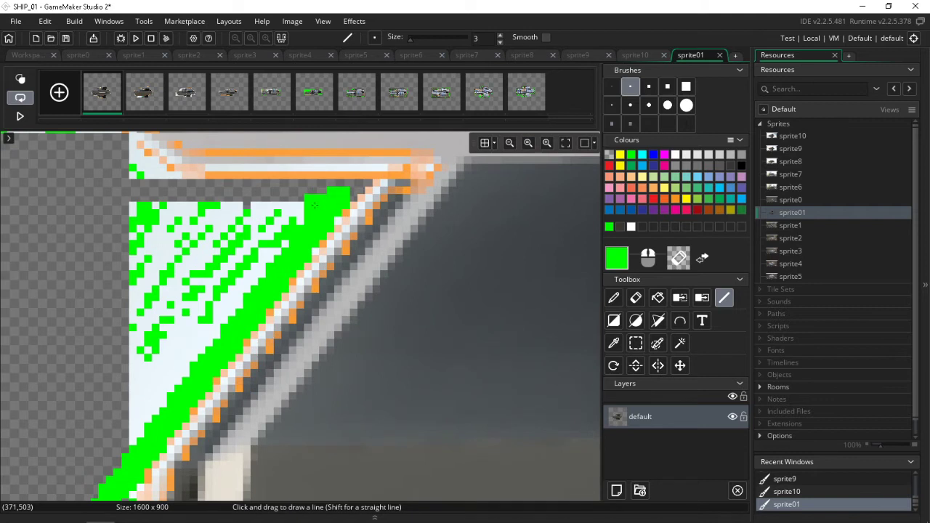
# Cover the rest of the pale background between the two pods with green lines, finishing with the size 15 square brush.
pyautogui.moveTo(315, 206); pyautogui.dragTo(91, 470)
pyautogui.click(282, 210)
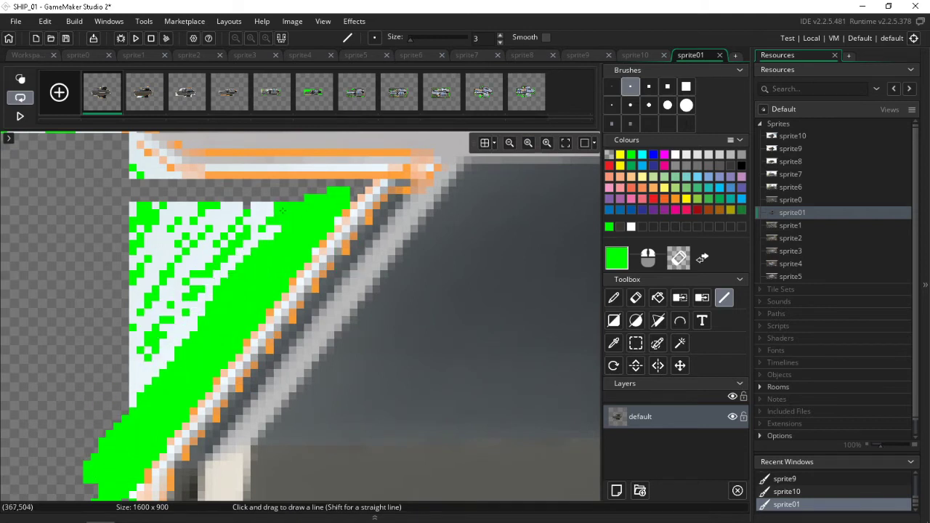
pyautogui.moveTo(279, 229)
pyautogui.mouseDown()
pyautogui.moveTo(129, 397)
pyautogui.moveTo(125, 387)
pyautogui.mouseUp()
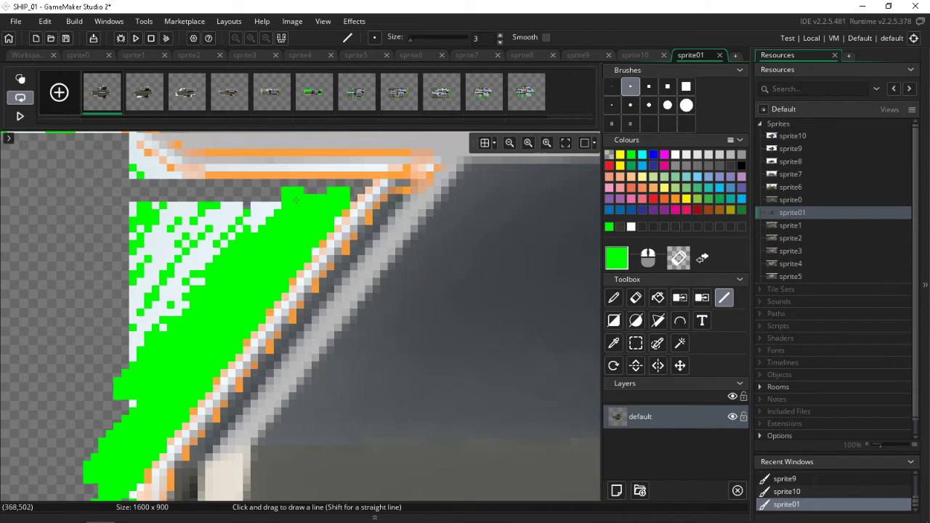
pyautogui.moveTo(294, 199); pyautogui.dragTo(138, 216)
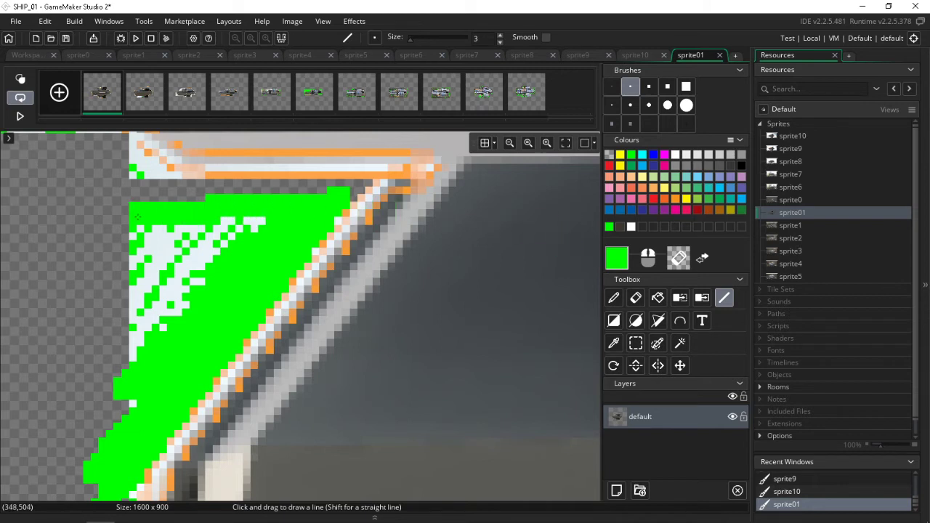
pyautogui.click(685, 87)
pyautogui.moveTo(206, 254)
pyautogui.mouseDown()
pyautogui.moveTo(137, 316)
pyautogui.moveTo(114, 368)
pyautogui.mouseUp()
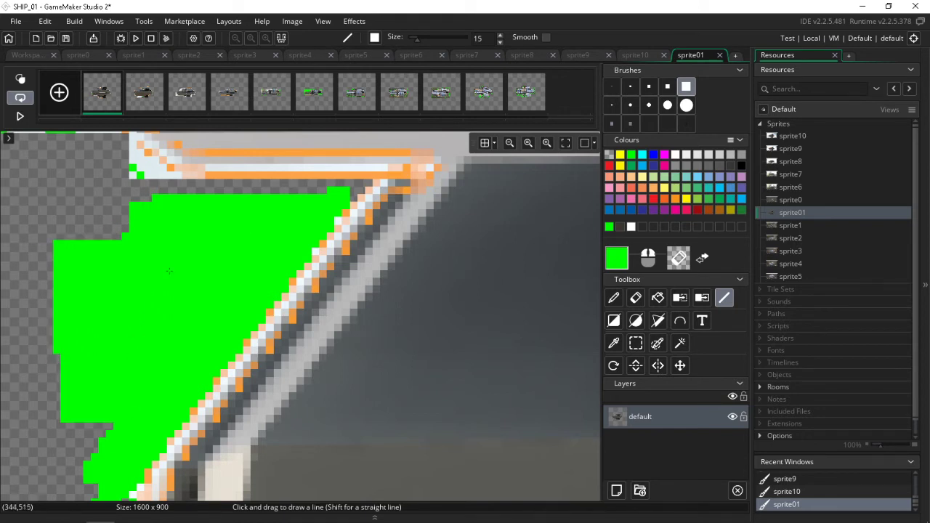
# Fill the green patch between the pods with light yellow and remove that colour from the frame.
pyautogui.click(664, 190)
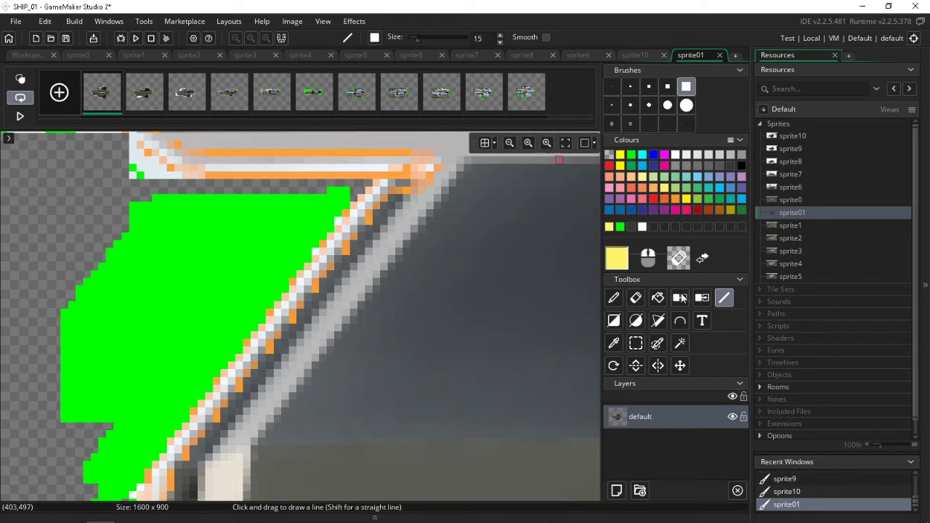
pyautogui.click(654, 299)
pyautogui.click(254, 227)
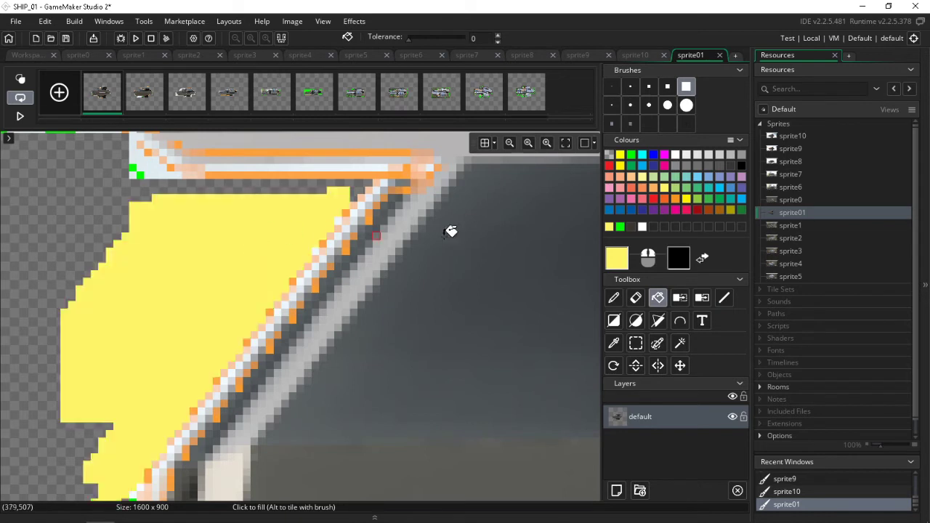
pyautogui.click(679, 298)
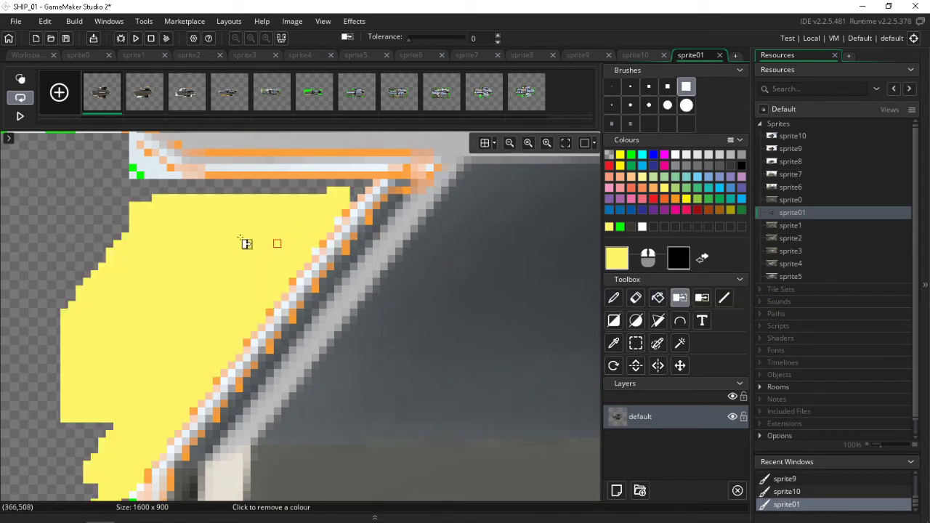
pyautogui.click(245, 243)
# Delete the narrow outer column of leftover background below the upper pod's front outline using a rectangular selection.
pyautogui.moveTo(80, 244); pyautogui.dragTo(325, 363, button='middle')
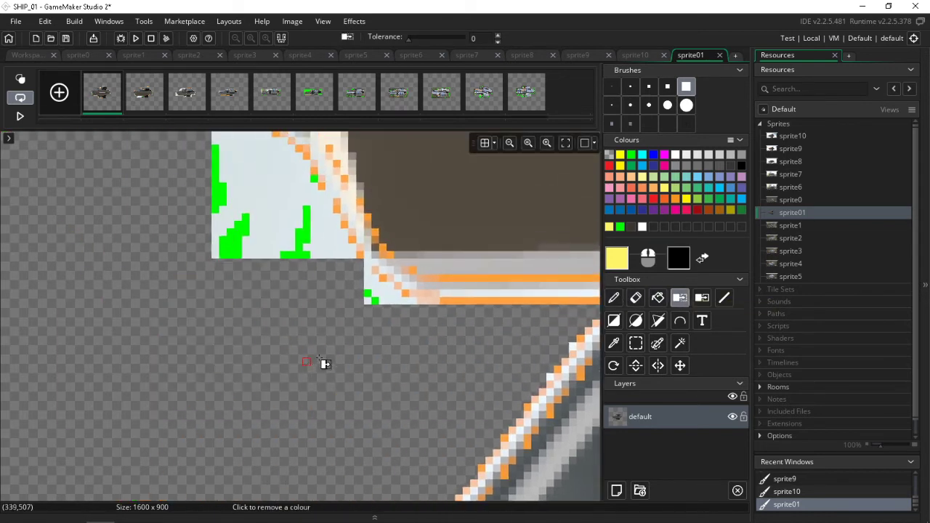
pyautogui.click(636, 343)
pyautogui.scroll(3, 279, 280)
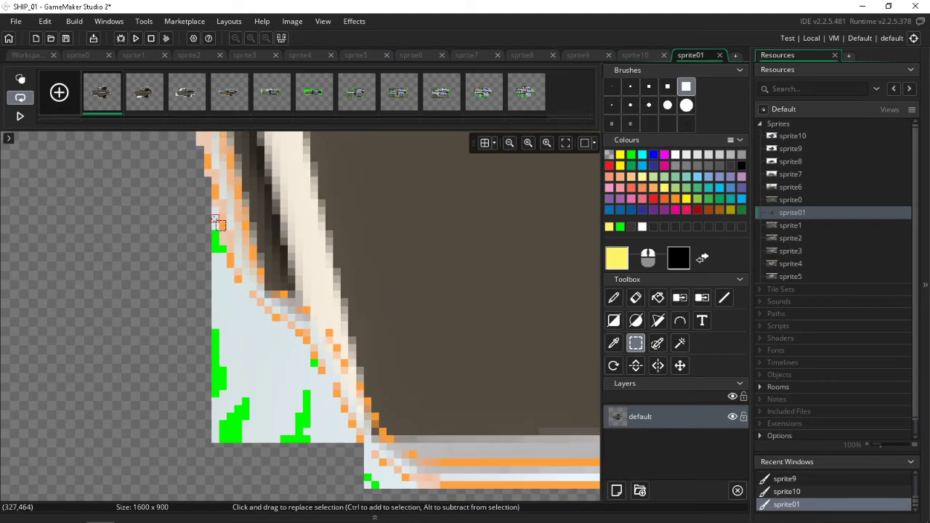
pyautogui.scroll(1, 217, 222)
pyautogui.click(216, 221)
pyautogui.moveTo(219, 302); pyautogui.dragTo(208, 446)
pyautogui.press('Delete')
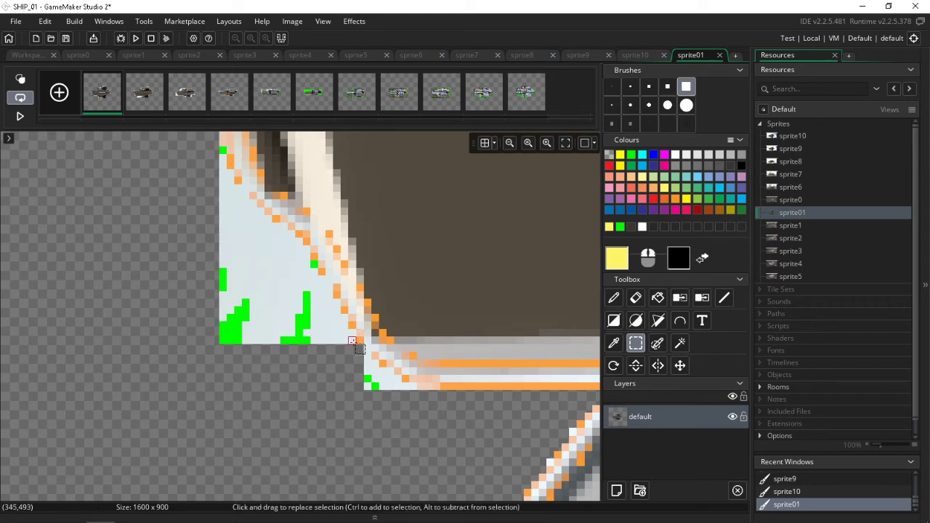
# Erase the remaining pale background and green specks along the upper pod's lower front outline with the size 31 round brush.
pyautogui.click(352, 340)
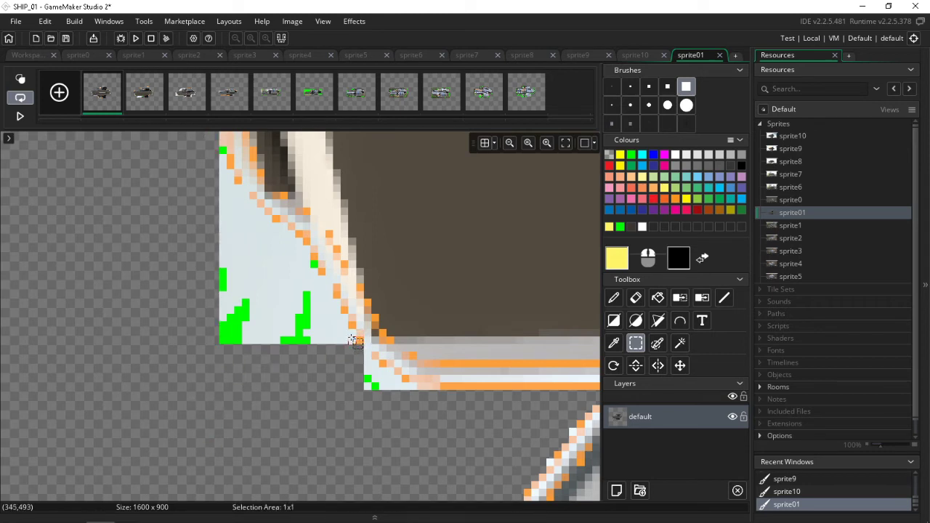
pyautogui.click(666, 104)
pyautogui.click(686, 104)
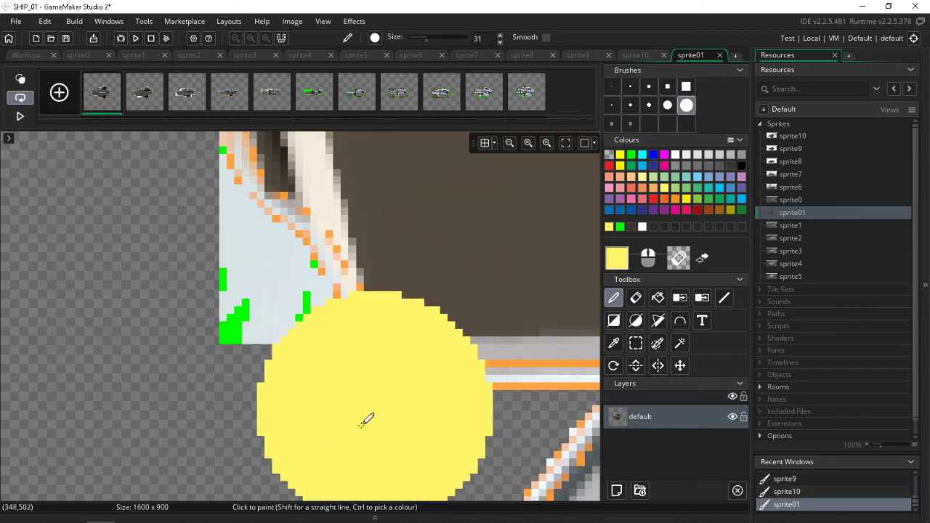
pyautogui.moveTo(265, 448); pyautogui.dragTo(266, 361, button='middle')
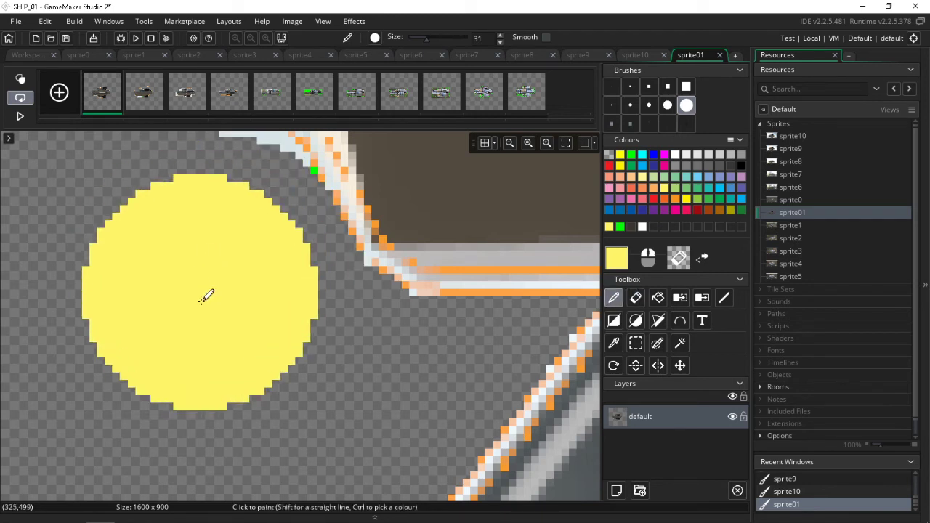
pyautogui.moveTo(207, 313); pyautogui.dragTo(211, 440, button='middle')
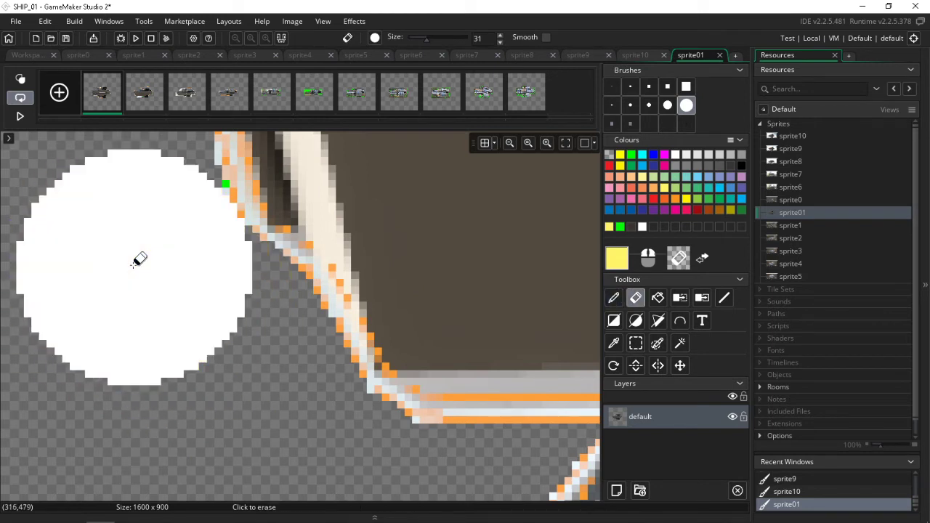
pyautogui.moveTo(170, 311); pyautogui.dragTo(234, 492, button='middle')
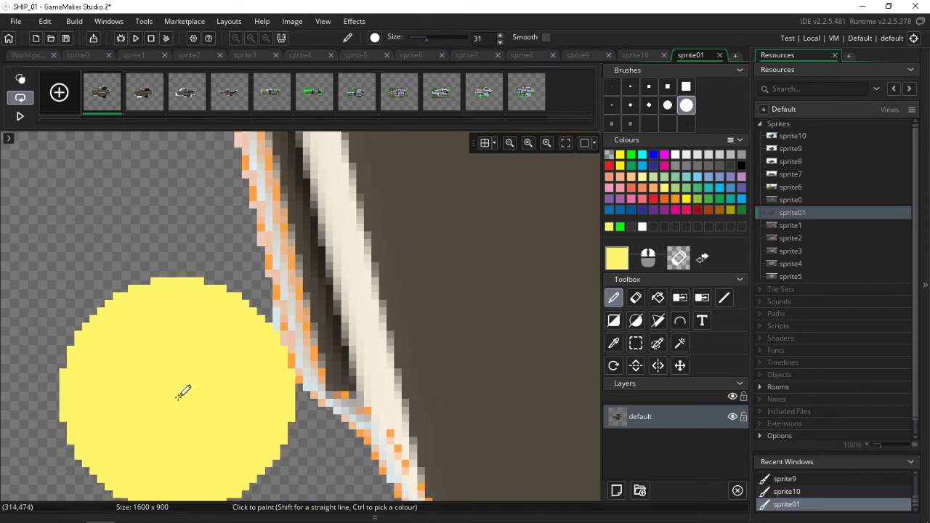
pyautogui.rightClick(181, 394)
# Open the second frame and set up a rectangular selection for the green-streaked background beneath the lower pod.
pyautogui.scroll(-3, 170, 417)
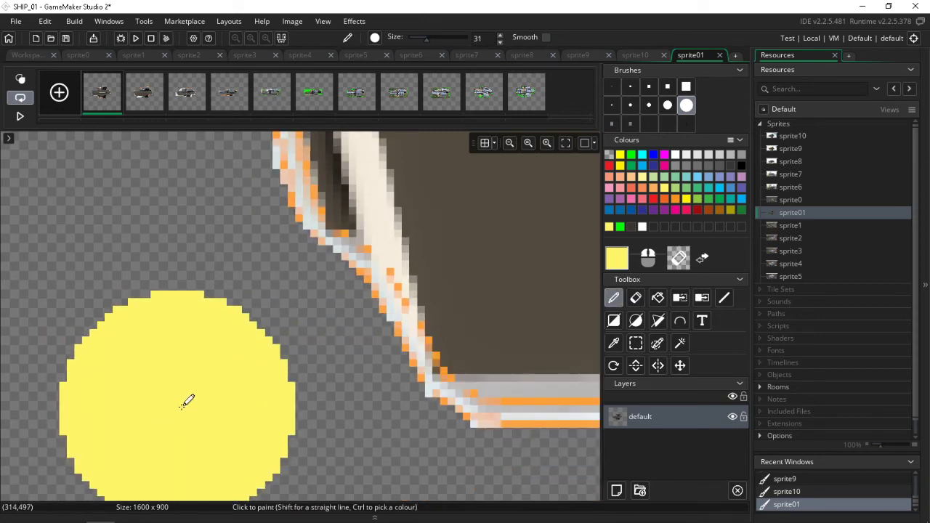
pyautogui.keyDown('ctrl'); pyautogui.scroll(-5, 187, 398); pyautogui.keyUp('ctrl')
pyautogui.keyDown('ctrl'); pyautogui.scroll(-2, 295, 398); pyautogui.keyUp('ctrl')
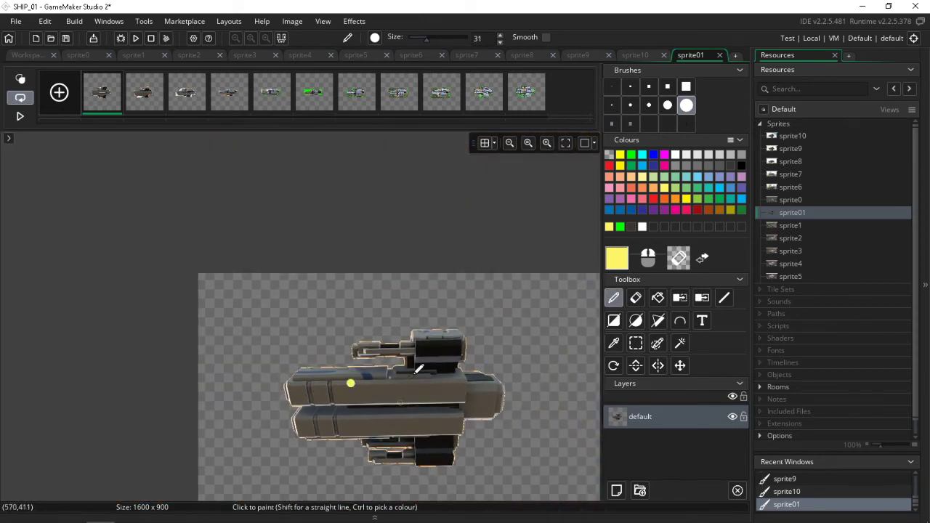
pyautogui.moveTo(428, 381); pyautogui.dragTo(242, 292, button='middle')
pyautogui.click(140, 98)
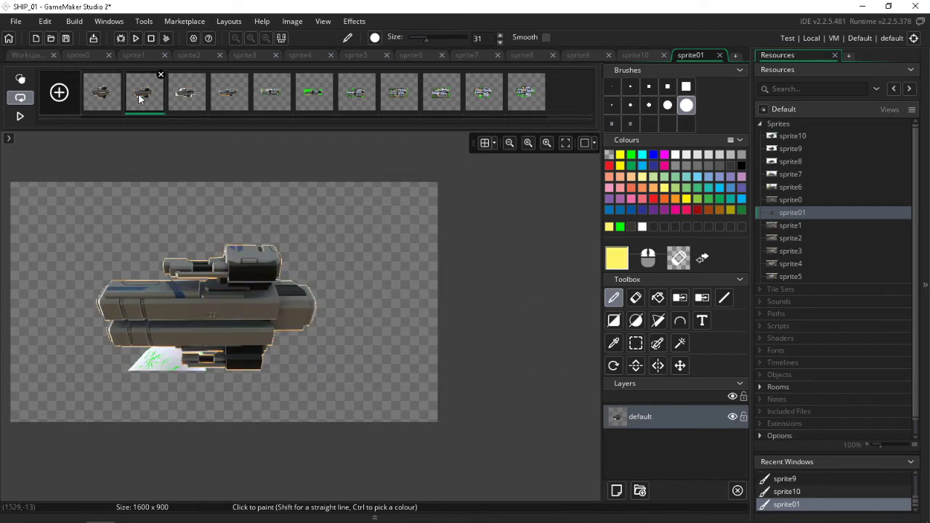
pyautogui.keyDown('ctrl'); pyautogui.scroll(6, 124, 381); pyautogui.keyUp('ctrl')
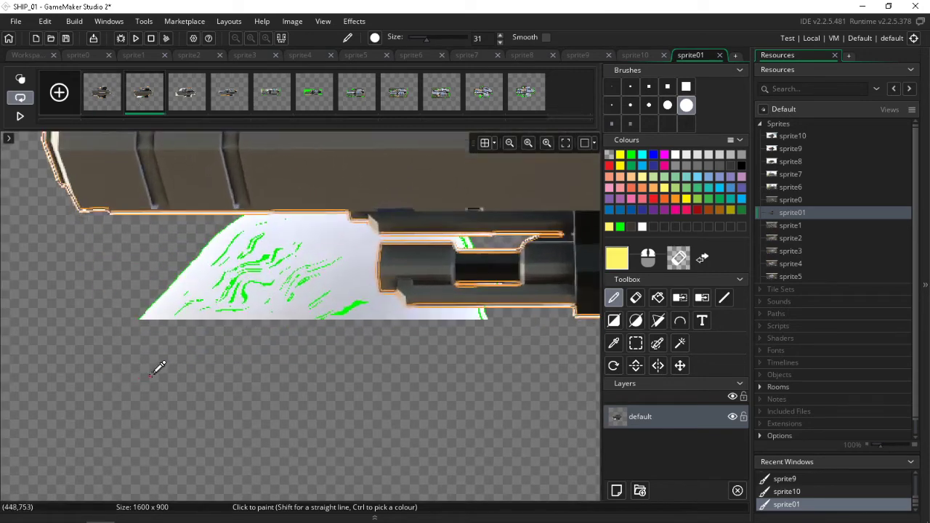
pyautogui.click(636, 343)
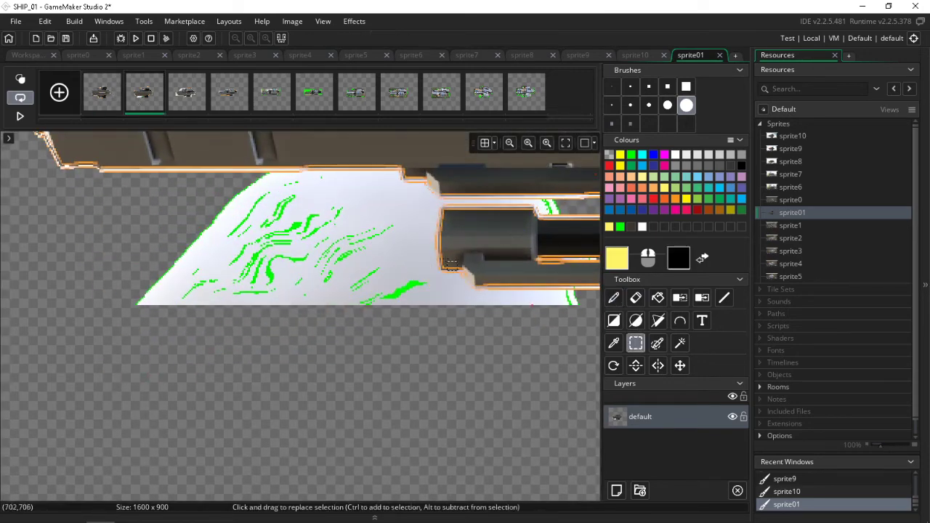
# Delete two rectangular blocks of leftover white and green background directly beneath the hull's lower edge in the second frame.
pyautogui.keyDown('ctrl'); pyautogui.scroll(5, 396, 198); pyautogui.keyUp('ctrl')
pyautogui.scroll(3, 425, 218)
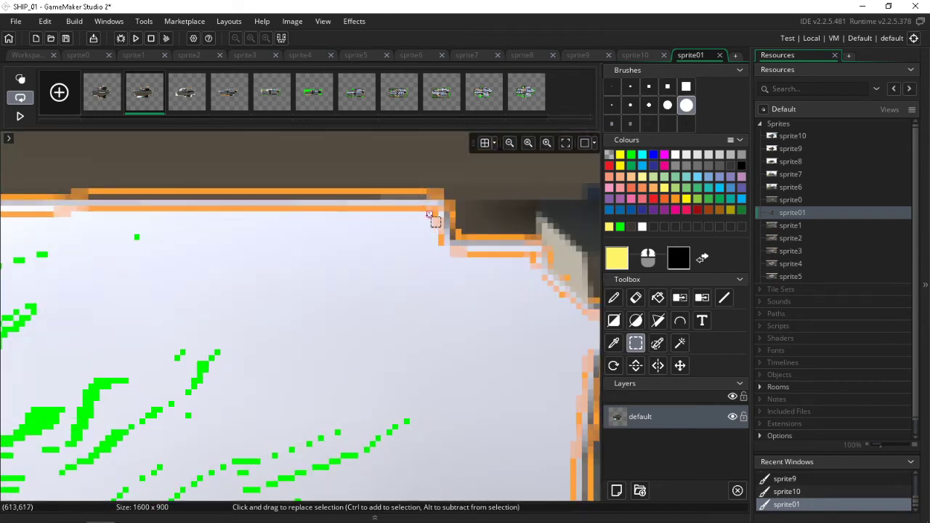
pyautogui.moveTo(432, 219); pyautogui.dragTo(181, 501)
pyautogui.keyDown('ctrl'); pyautogui.scroll(-2, 309, 415); pyautogui.keyUp('ctrl')
pyautogui.press('Delete')
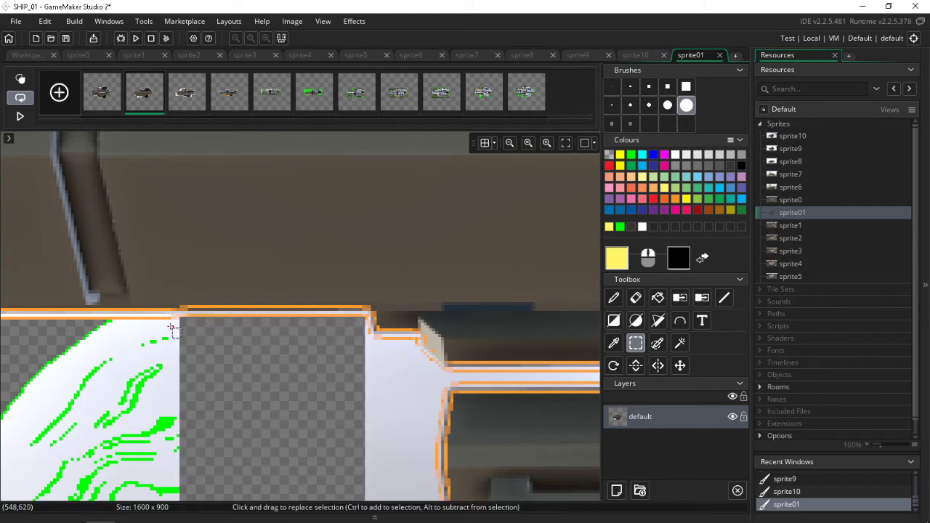
pyautogui.moveTo(177, 321); pyautogui.dragTo(2, 516)
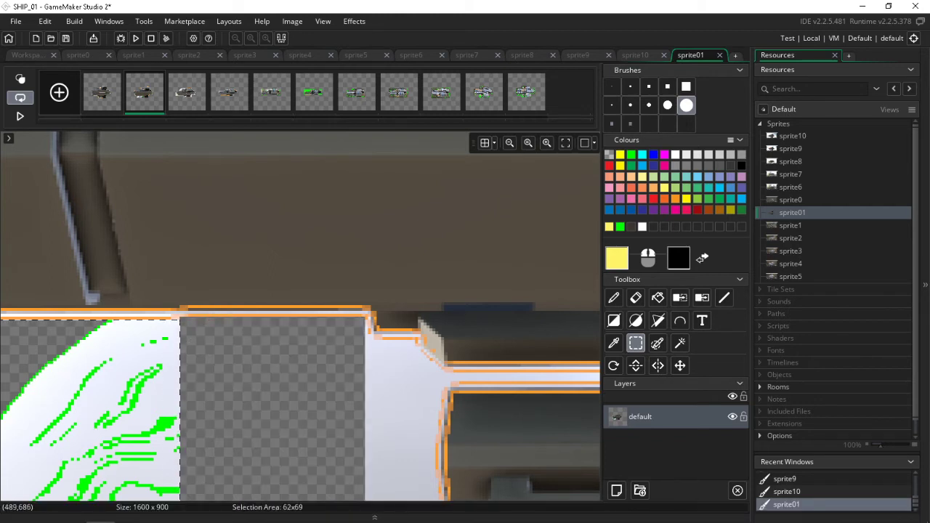
pyautogui.press('Delete')
# Delete the remaining triangular and horizontal band of white and green background below the hull, up to the lower cannon.
pyautogui.scroll(-2, 205, 335)
pyautogui.moveTo(189, 372); pyautogui.dragTo(413, 289, button='middle')
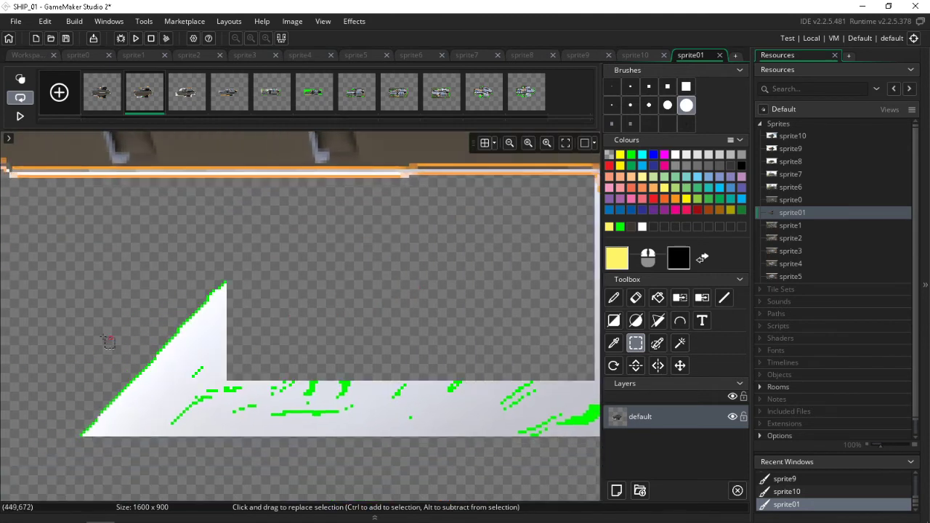
pyautogui.moveTo(49, 256); pyautogui.dragTo(613, 497)
pyautogui.press('Delete')
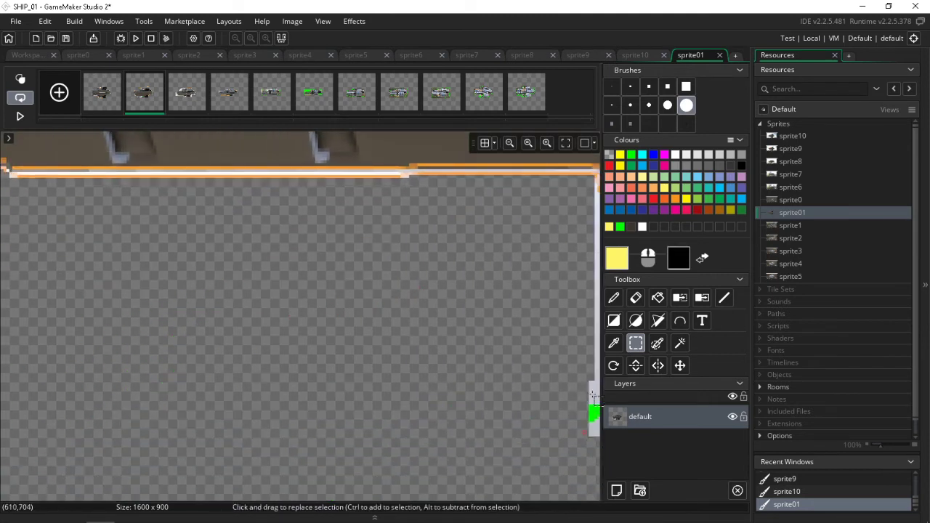
# Delete the strip of leftover background along the underside of the lower cannon, just below its orange outline.
pyautogui.moveTo(574, 386); pyautogui.dragTo(161, 388, button='middle')
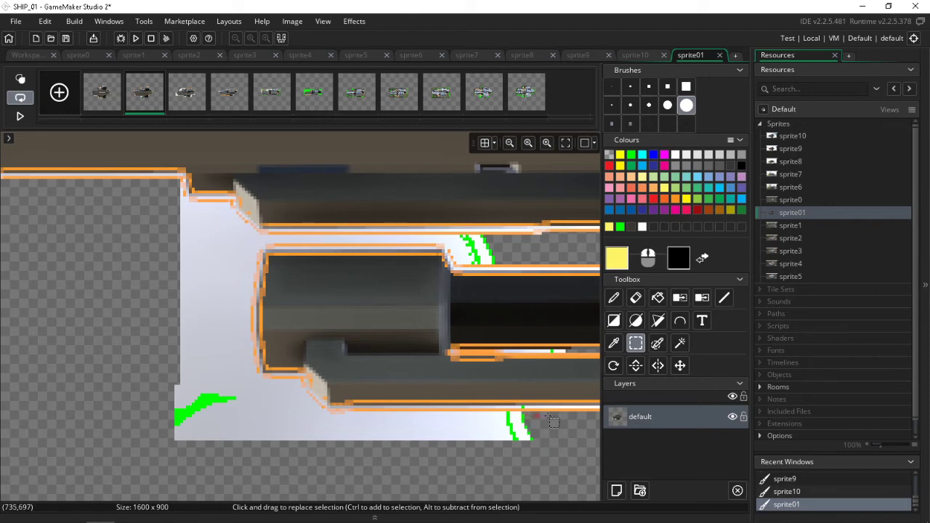
pyautogui.moveTo(560, 413); pyautogui.dragTo(104, 415)
pyautogui.press('Delete')
pyautogui.press('Delete')
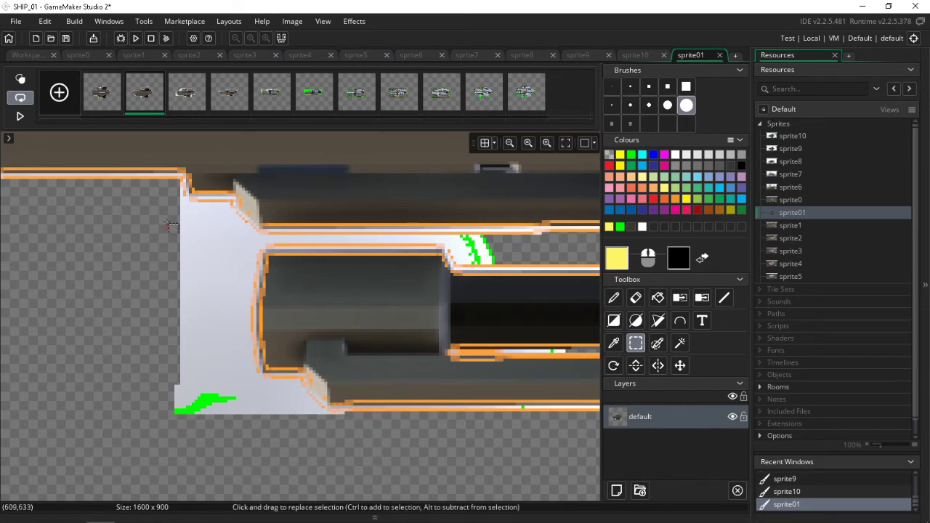
# Delete the white background beneath the hull's stepped edge, back to the bevel above the lower cannon.
pyautogui.moveTo(183, 190); pyautogui.dragTo(152, 439)
pyautogui.press('Delete')
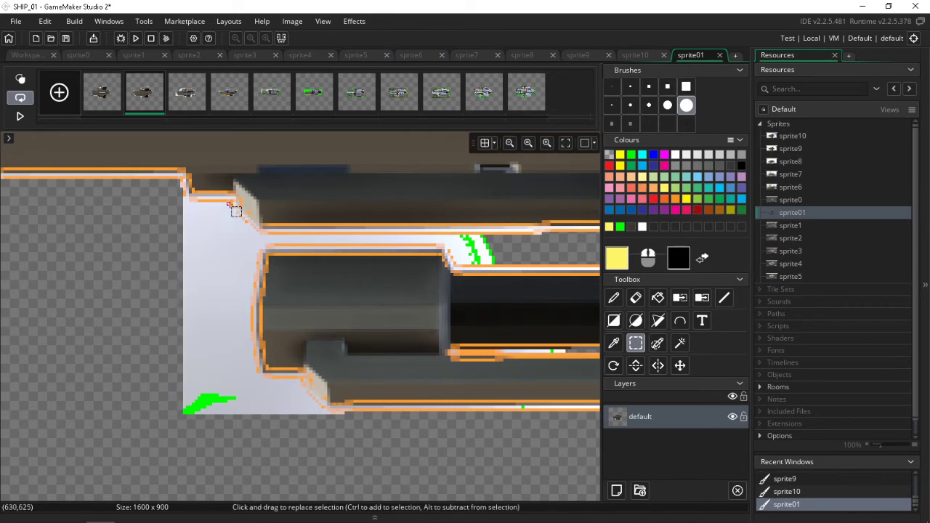
pyautogui.moveTo(229, 203); pyautogui.dragTo(143, 448)
pyautogui.press('Delete')
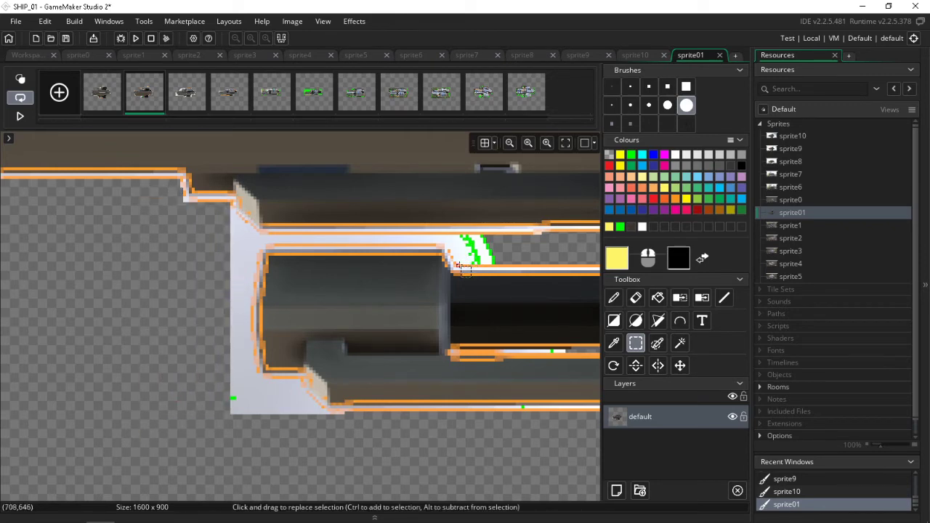
# Delete the white and green background from the gap between the hull and the lower cannon's barrel.
pyautogui.moveTo(457, 262); pyautogui.dragTo(501, 242)
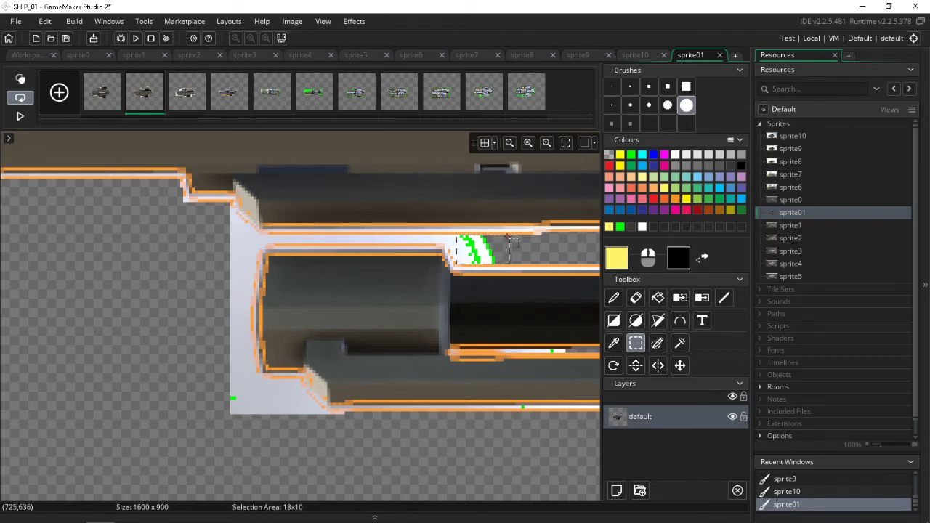
pyautogui.press('Delete')
pyautogui.moveTo(546, 255); pyautogui.dragTo(385, 273, button='middle')
pyautogui.moveTo(364, 280)
pyautogui.mouseDown()
pyautogui.moveTo(364, 263)
pyautogui.moveTo(117, 269)
pyautogui.mouseUp()
pyautogui.press('Delete')
pyautogui.press('Delete')
pyautogui.press('Delete')
pyautogui.press('Delete')
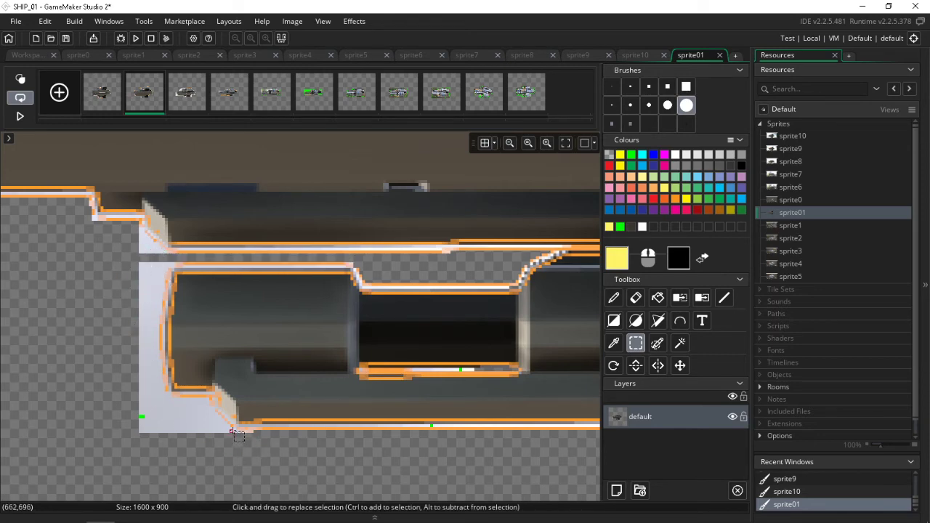
# Delete the rectangular background blocks around the lower cannon's rear bottom corner, keeping clear of its outline.
pyautogui.moveTo(234, 429); pyautogui.dragTo(128, 443)
pyautogui.press('Delete')
pyautogui.scroll(3, 168, 427)
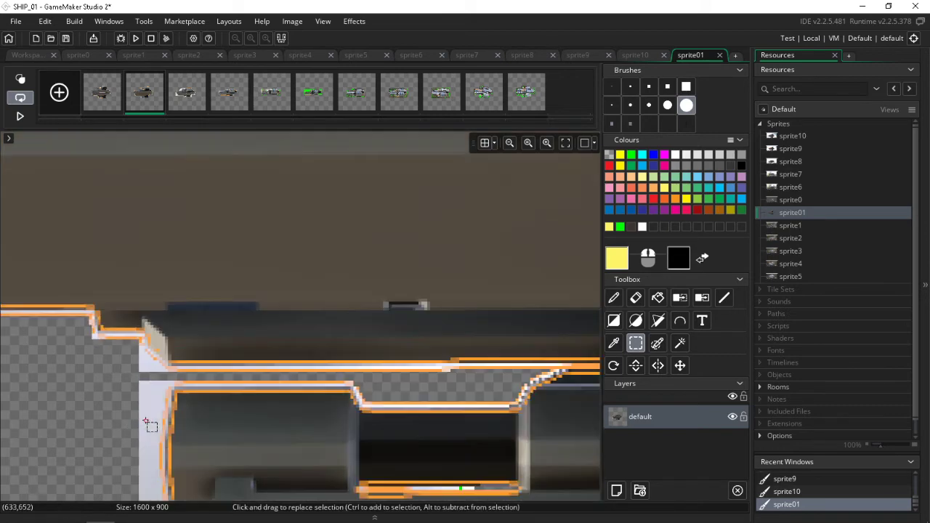
pyautogui.scroll(-4, 169, 428)
pyautogui.moveTo(211, 356); pyautogui.dragTo(133, 415)
pyautogui.press('Delete')
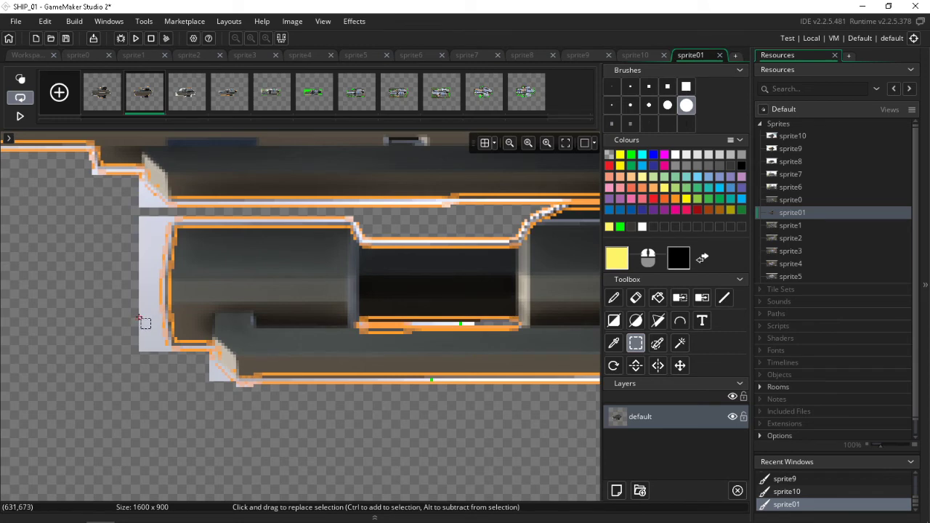
# Erase the white fringe along the hull's diagonal bevel above the lower cannon, using a 5-pixel square brush.
pyautogui.scroll(4, 139, 316)
pyautogui.scroll(-2, 138, 316)
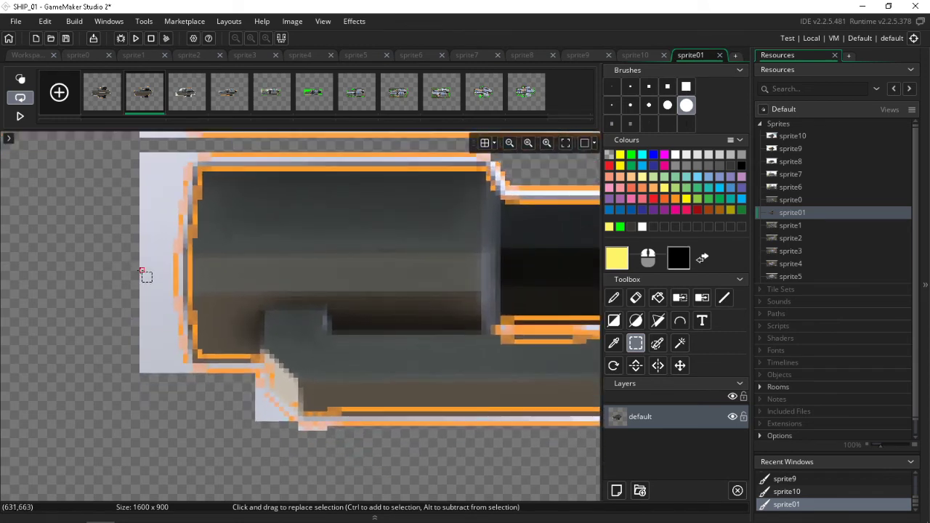
pyautogui.moveTo(142, 271); pyautogui.dragTo(185, 385, button='middle')
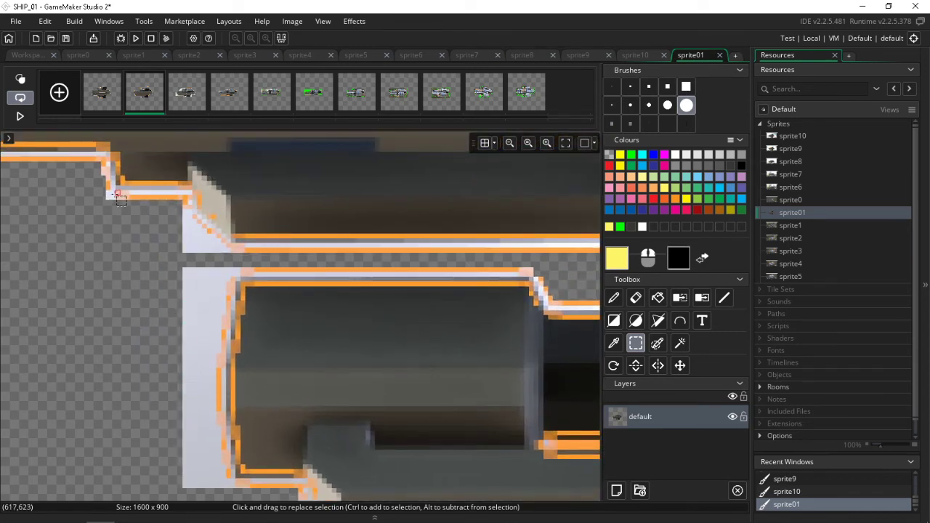
pyautogui.moveTo(116, 196); pyautogui.dragTo(115, 197)
pyautogui.click(649, 86)
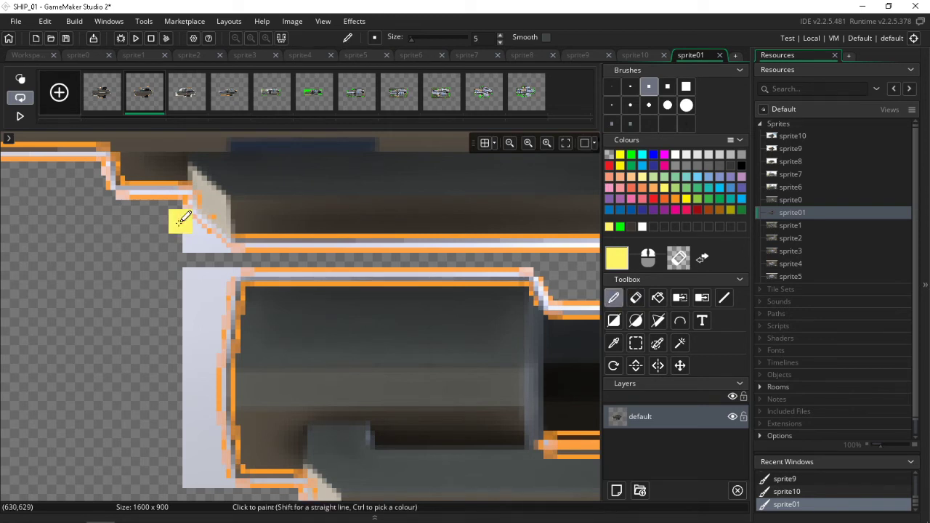
pyautogui.press('e')
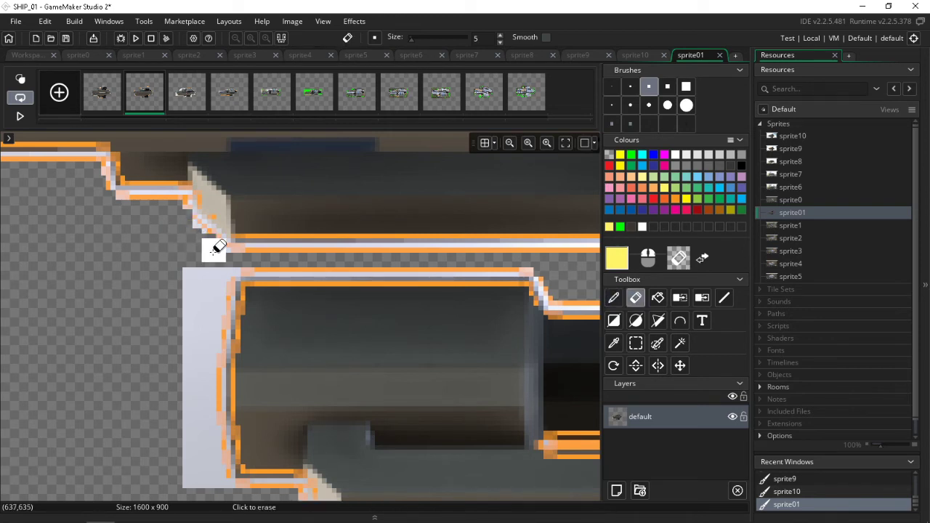
pyautogui.press('d')
pyautogui.hotkey('ctrl', 'z')
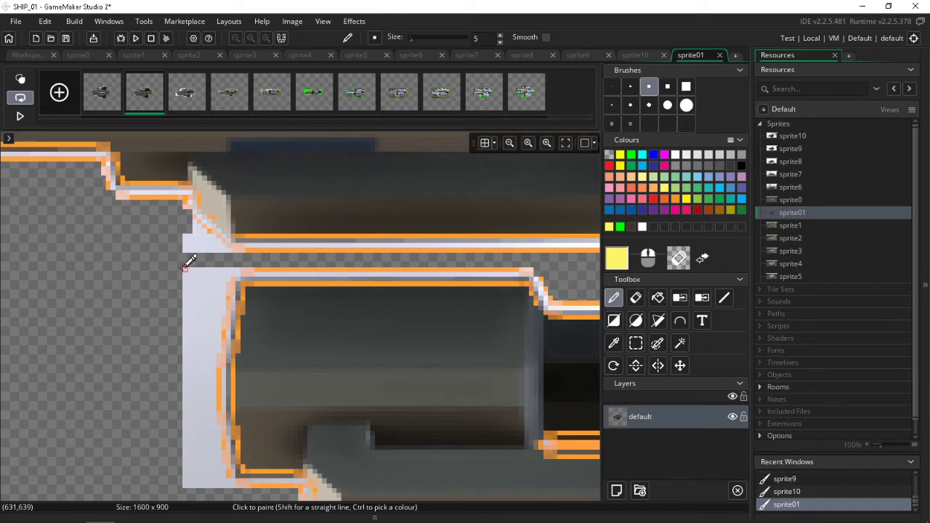
pyautogui.press('e')
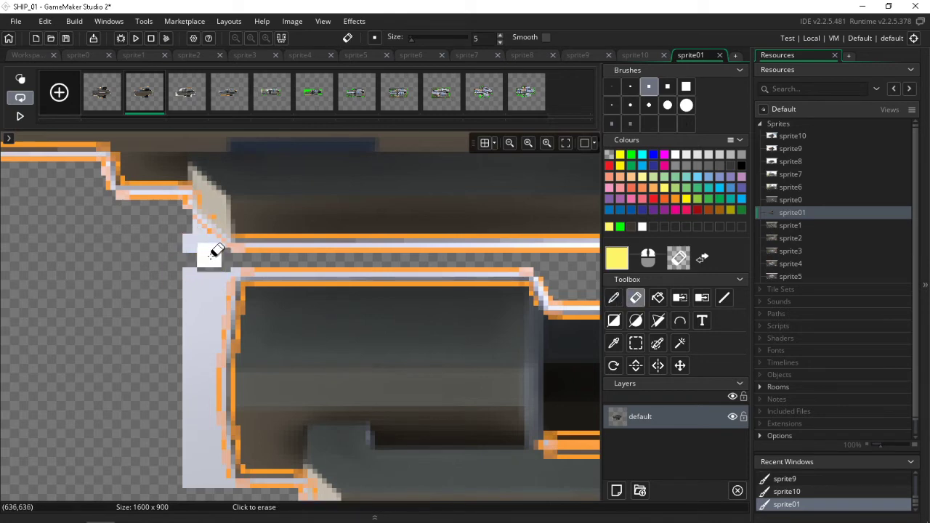
pyautogui.press('d')
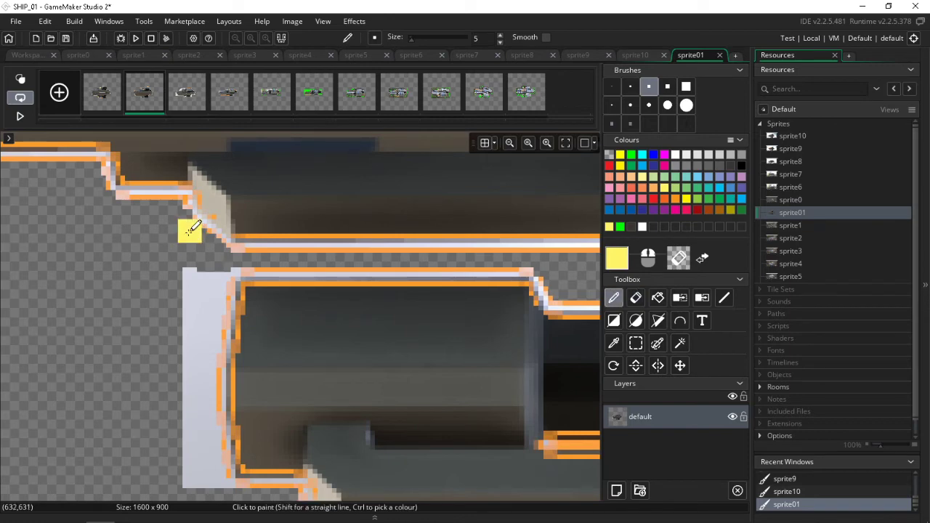
# Erase the white background around the lower cannon's upper rear corner and down along its rear edge.
pyautogui.moveTo(187, 273); pyautogui.dragTo(209, 275, button='right')
pyautogui.rightClick(227, 264)
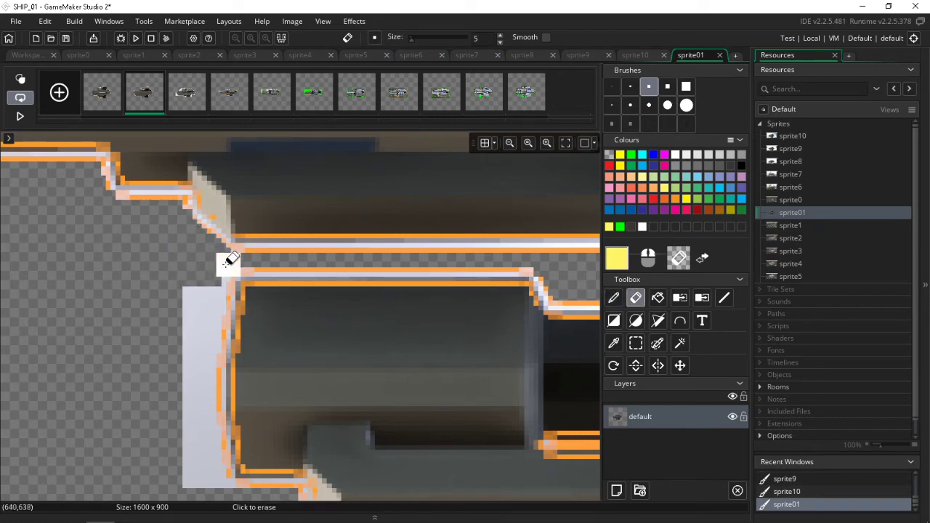
pyautogui.rightClick(216, 268)
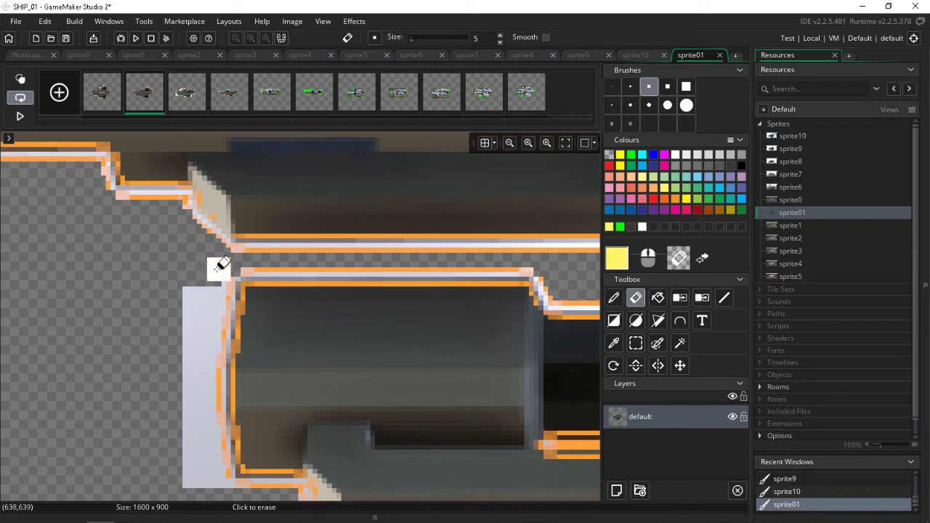
pyautogui.rightClick(212, 283)
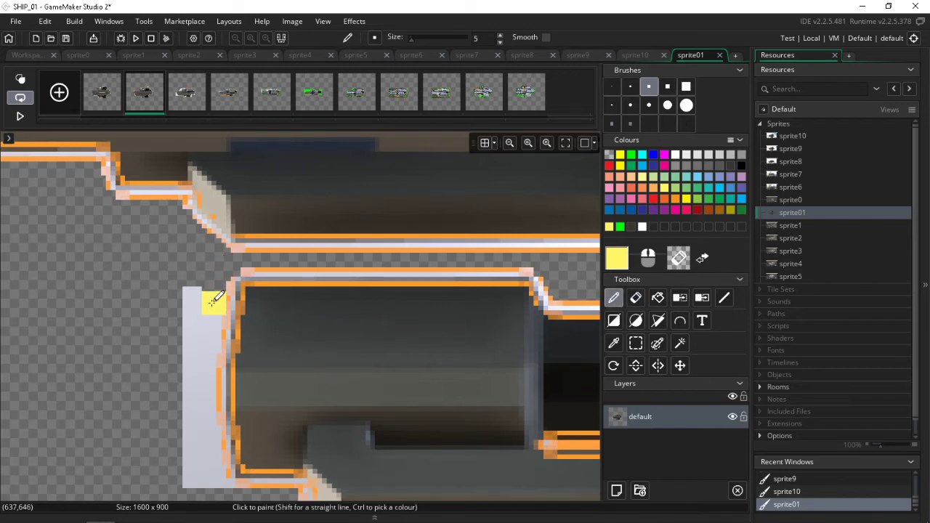
pyautogui.rightClick(212, 302)
pyautogui.moveTo(197, 297)
pyautogui.mouseDown(button='right')
pyautogui.moveTo(182, 312)
pyautogui.moveTo(205, 312)
pyautogui.moveTo(208, 324)
pyautogui.moveTo(197, 335)
pyautogui.moveTo(199, 379)
pyautogui.moveTo(191, 383)
pyautogui.mouseUp(button='right')
pyautogui.rightClick(205, 361)
# Erase the remaining white background around the lower cannon's bottom rear corner and along the diagonal bevel beneath it.
pyautogui.scroll(-3, 191, 383)
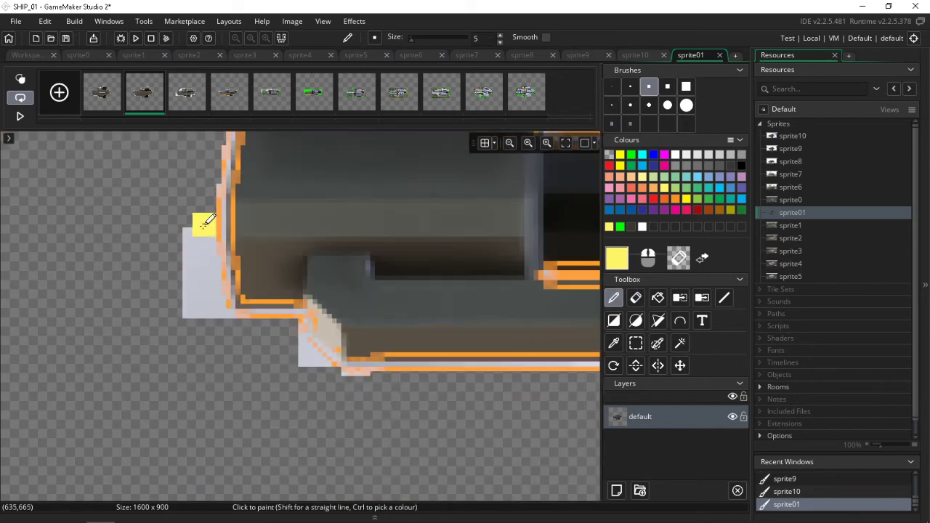
pyautogui.moveTo(208, 224)
pyautogui.mouseDown(button='right')
pyautogui.moveTo(189, 242)
pyautogui.moveTo(193, 261)
pyautogui.moveTo(204, 252)
pyautogui.mouseUp(button='right')
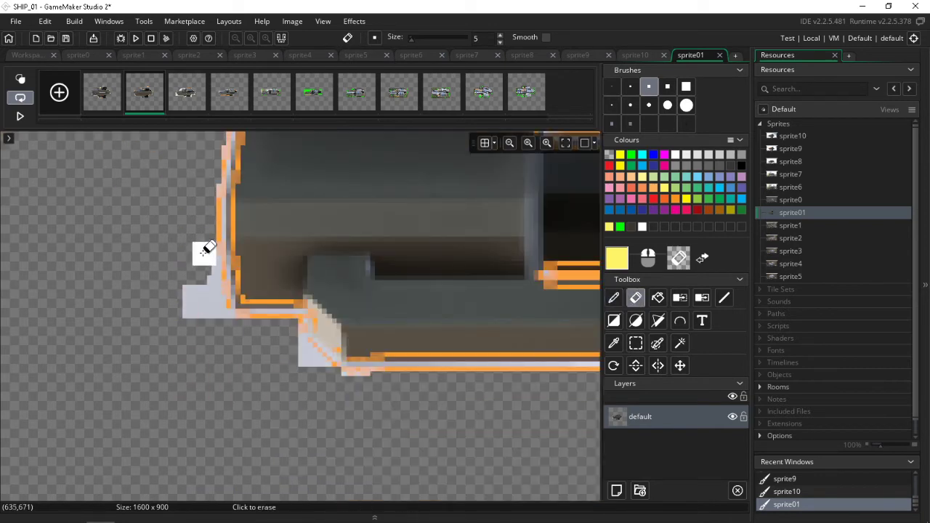
pyautogui.rightClick(208, 268)
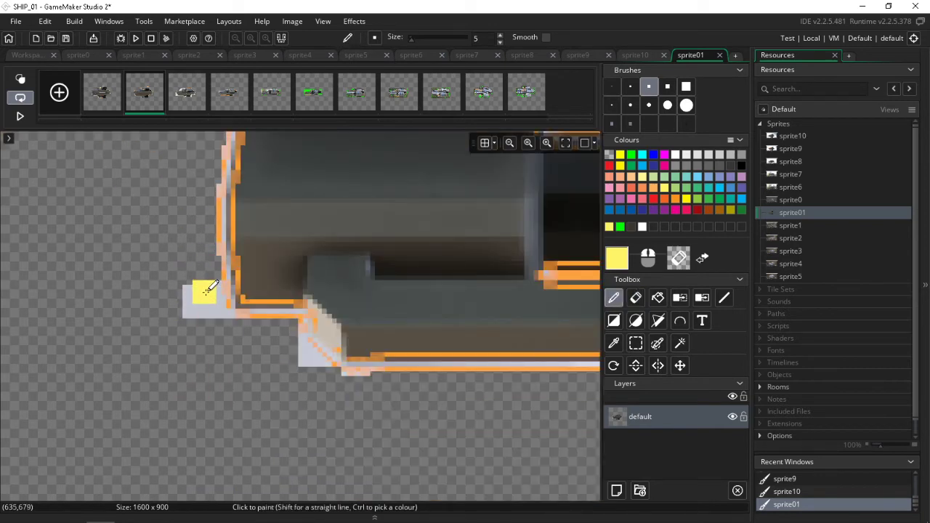
pyautogui.moveTo(209, 289)
pyautogui.mouseDown(button='right')
pyautogui.moveTo(193, 307)
pyautogui.moveTo(217, 304)
pyautogui.mouseUp(button='right')
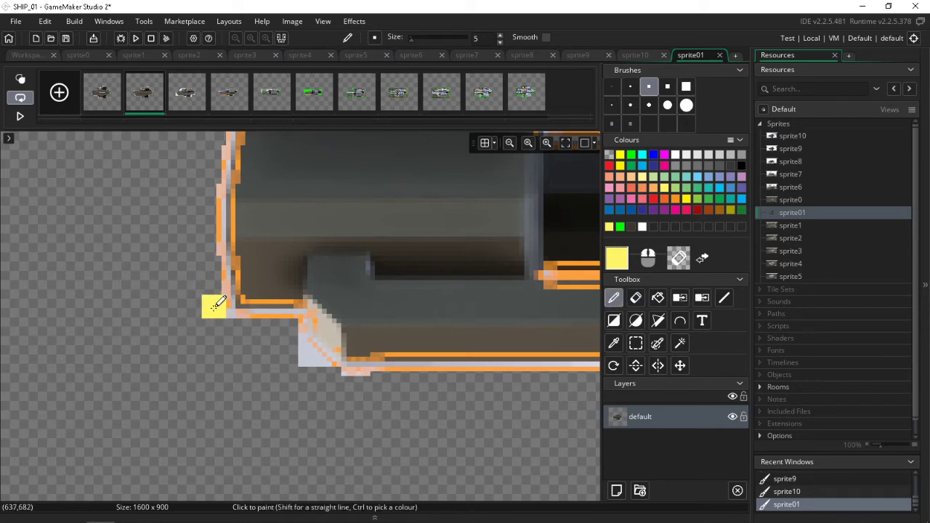
pyautogui.rightClick(214, 307)
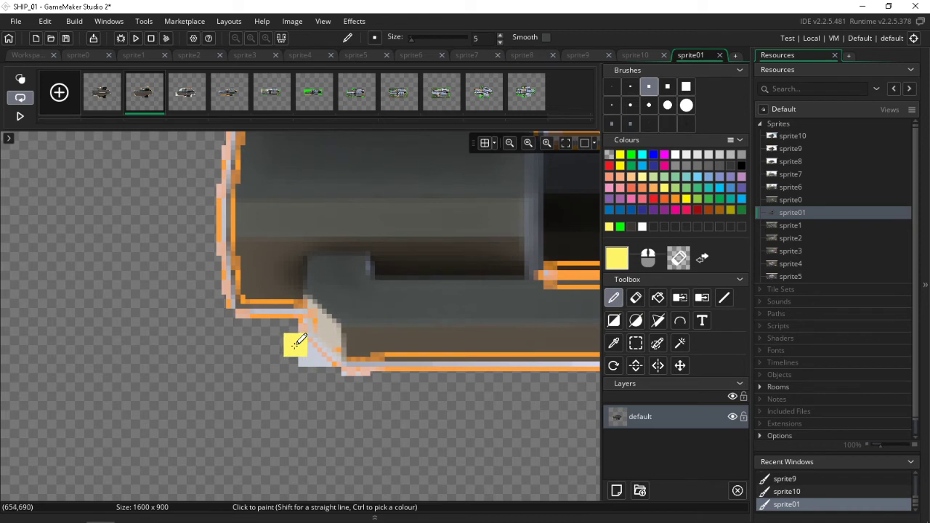
pyautogui.moveTo(295, 344)
pyautogui.mouseDown(button='right')
pyautogui.moveTo(294, 358)
pyautogui.moveTo(302, 356)
pyautogui.mouseUp(button='right')
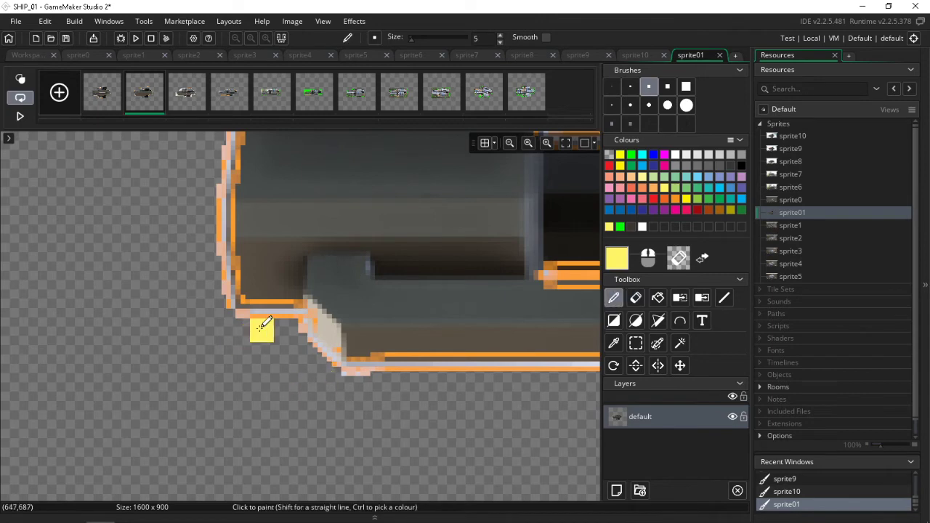
# View the whole cleaned-up ship frame and save the project.
pyautogui.scroll(-4, 269, 312)
pyautogui.scroll(-4, 291, 269)
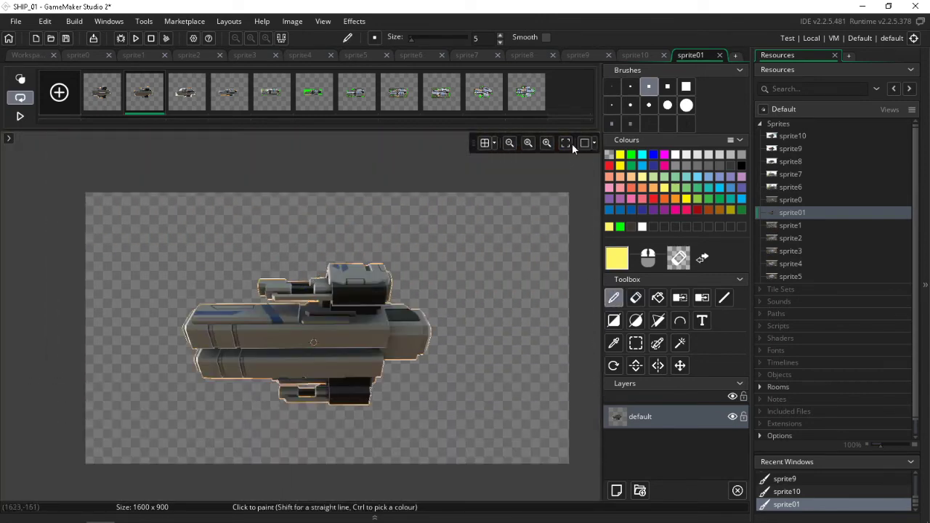
pyautogui.click(69, 35)
# Look through the third to eleventh frames of sprite01 to check the leftover background around each ship image.
pyautogui.click(182, 98)
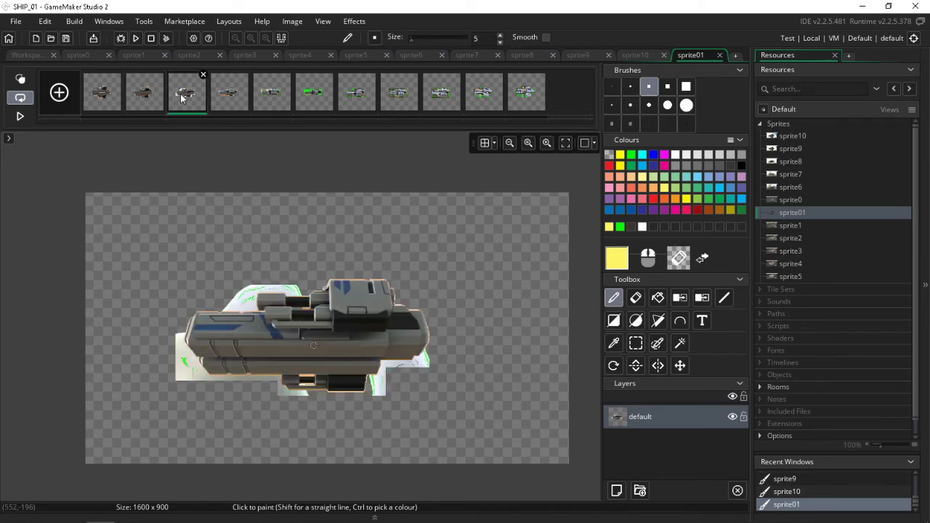
pyautogui.click(229, 94)
pyautogui.click(268, 93)
pyautogui.click(311, 93)
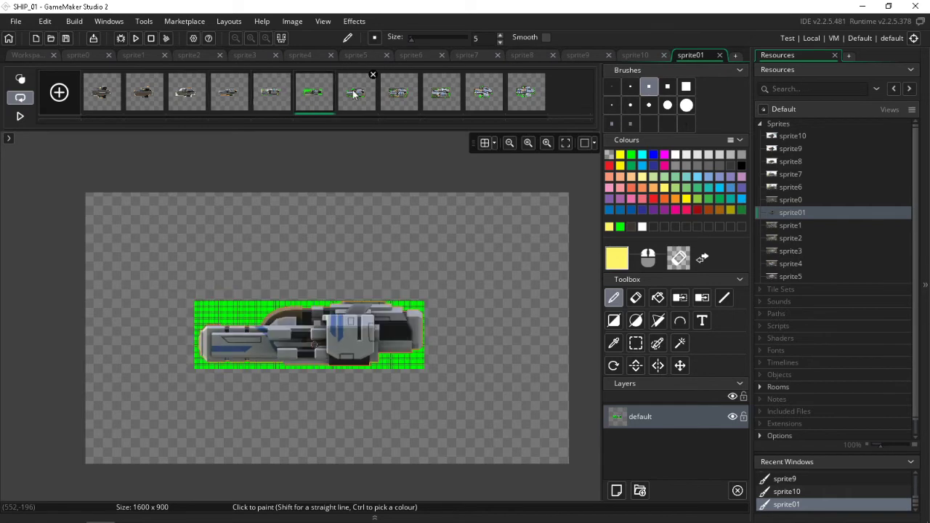
pyautogui.click(356, 92)
pyautogui.click(400, 92)
pyautogui.click(442, 98)
pyautogui.click(479, 100)
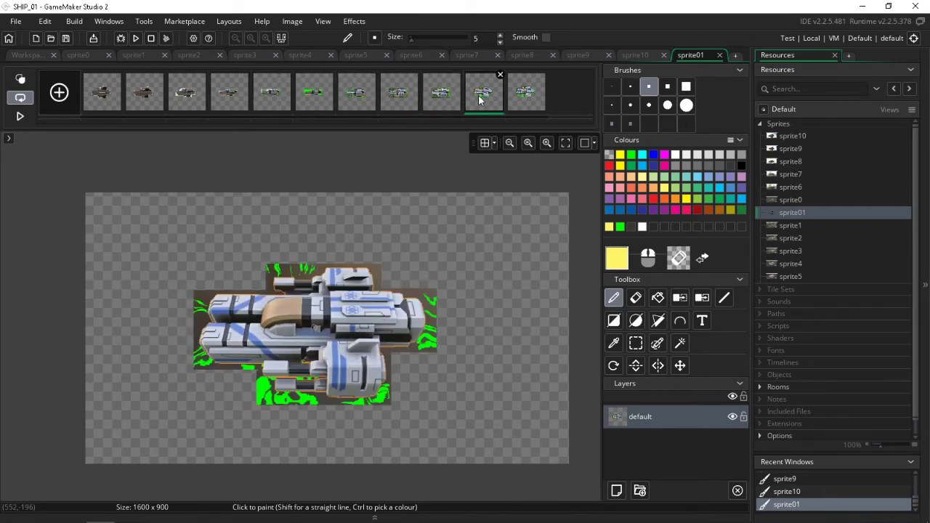
pyautogui.click(522, 103)
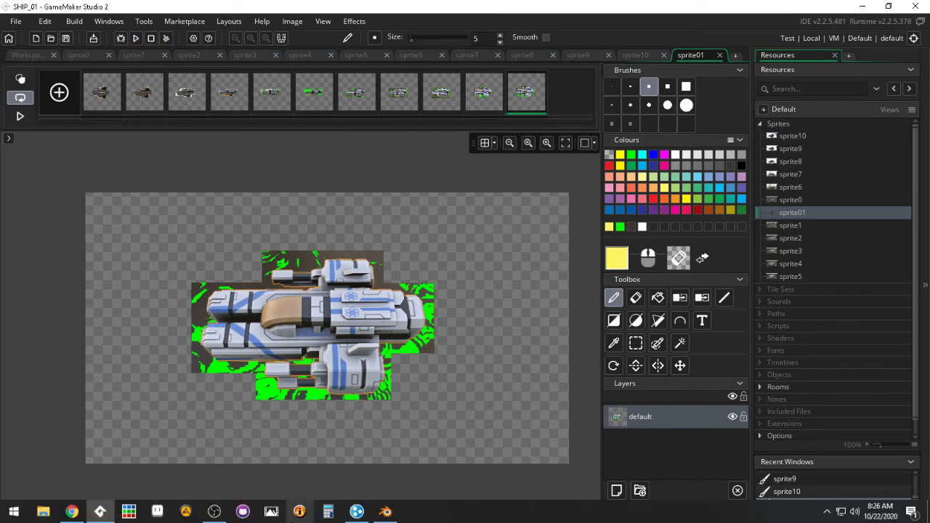
# Switch to the Chrome browser with the open YouTube video.
pyautogui.click(64, 513)
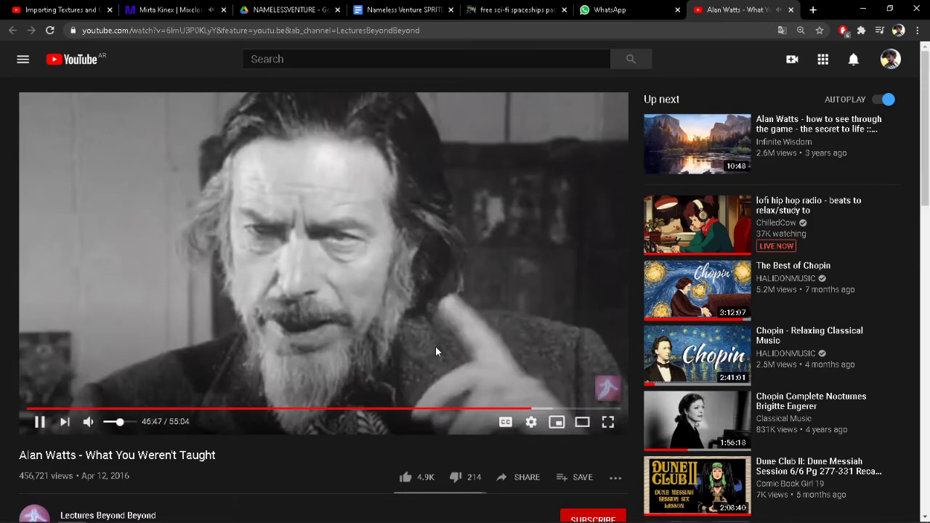
# Check the Mixcloud and YouTube pages in the browser and switch back to GameMaker Studio 2.
pyautogui.click(149, 12)
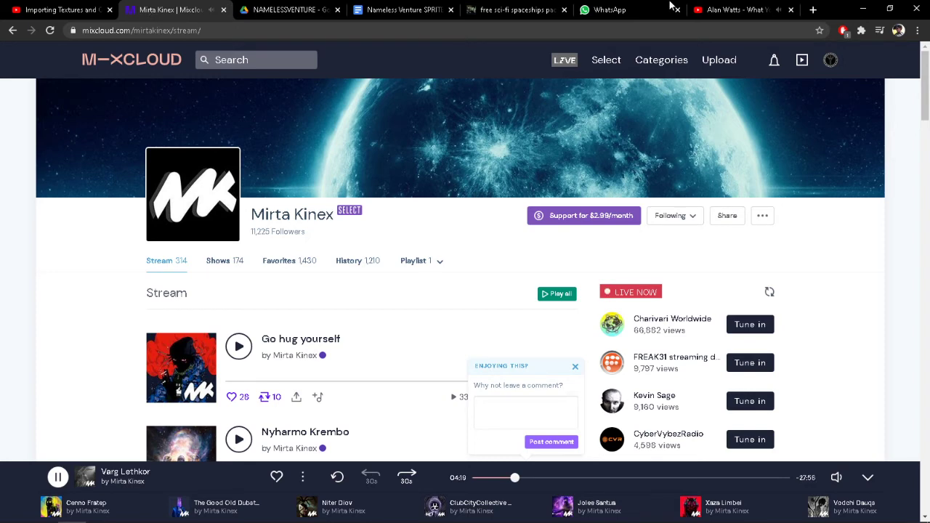
pyautogui.click(732, 10)
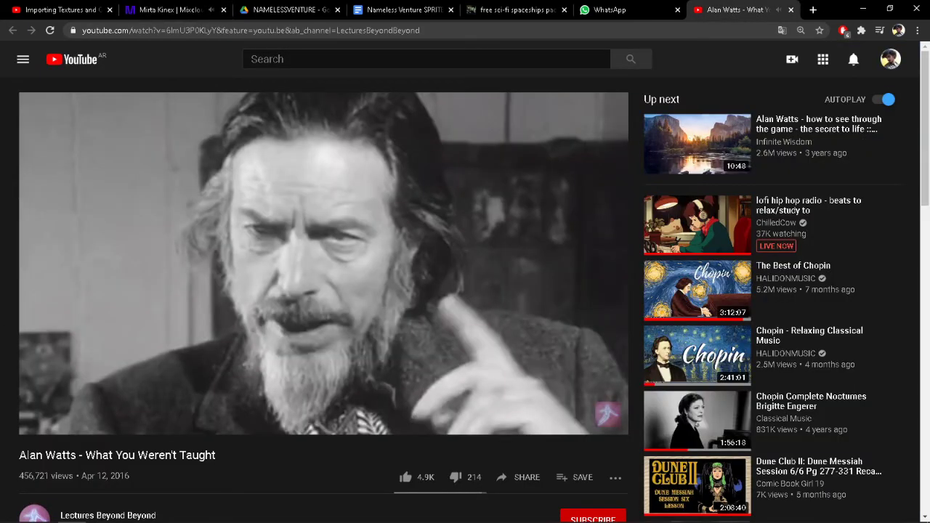
pyautogui.click(99, 512)
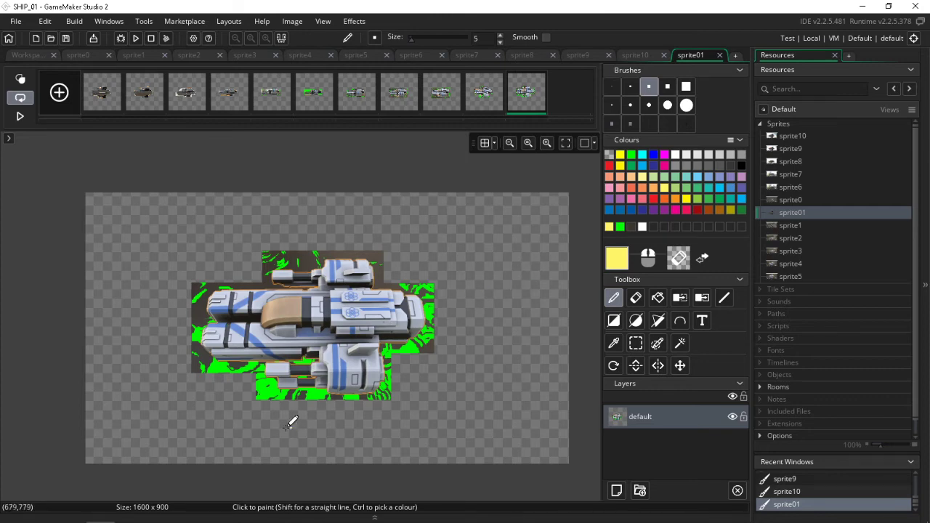
# Recolour the dark leftover background above the lower cannon's upper barrel to green in the last frame, using the colour replacement tool.
pyautogui.keyDown('ctrl'); pyautogui.scroll(3, 289, 403); pyautogui.keyUp('ctrl')
pyautogui.keyDown('ctrl'); pyautogui.scroll(4, 287, 406); pyautogui.keyUp('ctrl')
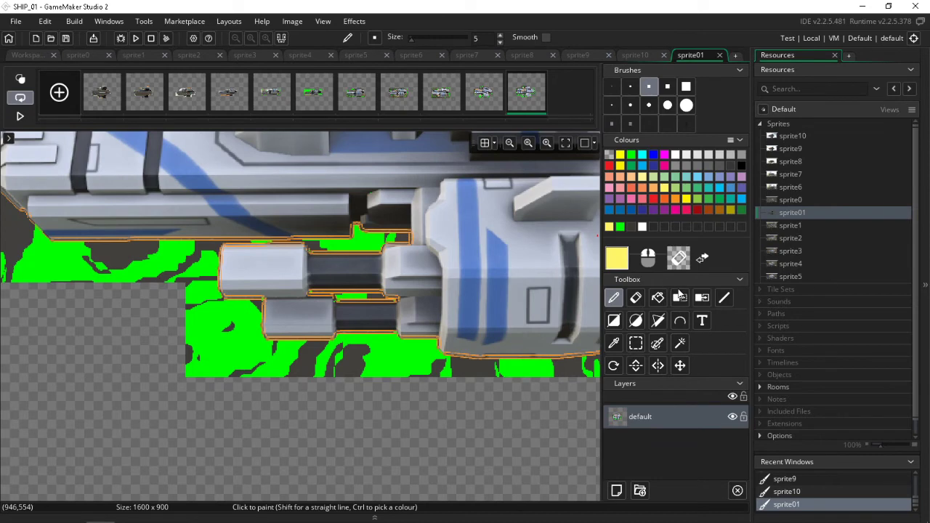
pyautogui.click(619, 228)
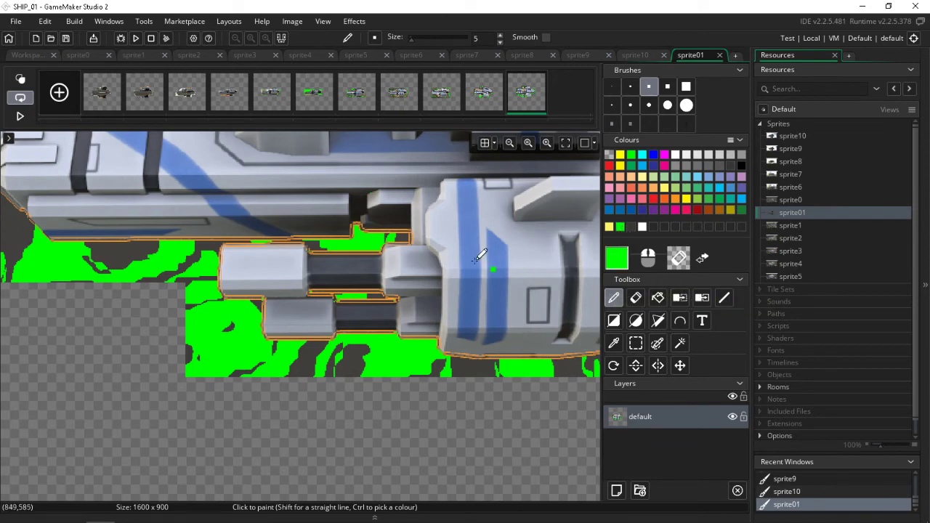
pyautogui.click(701, 298)
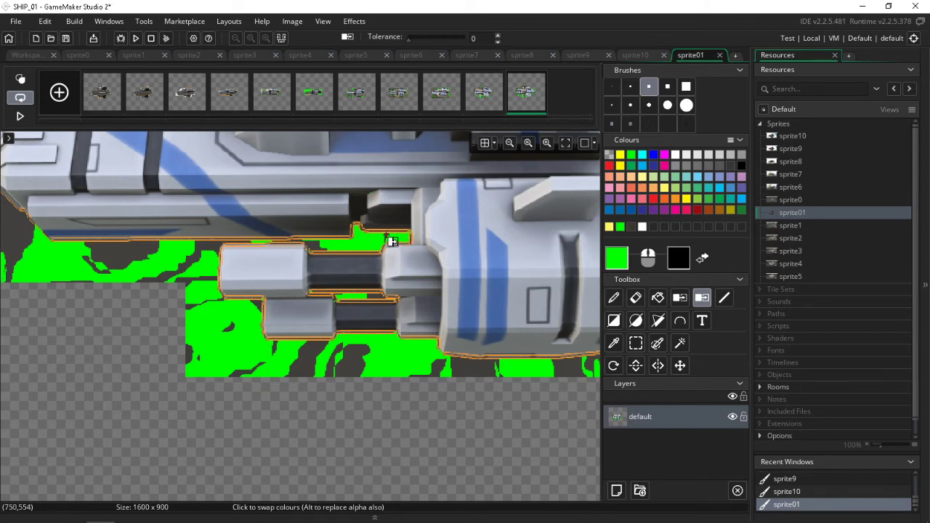
pyautogui.scroll(-5, 311, 260)
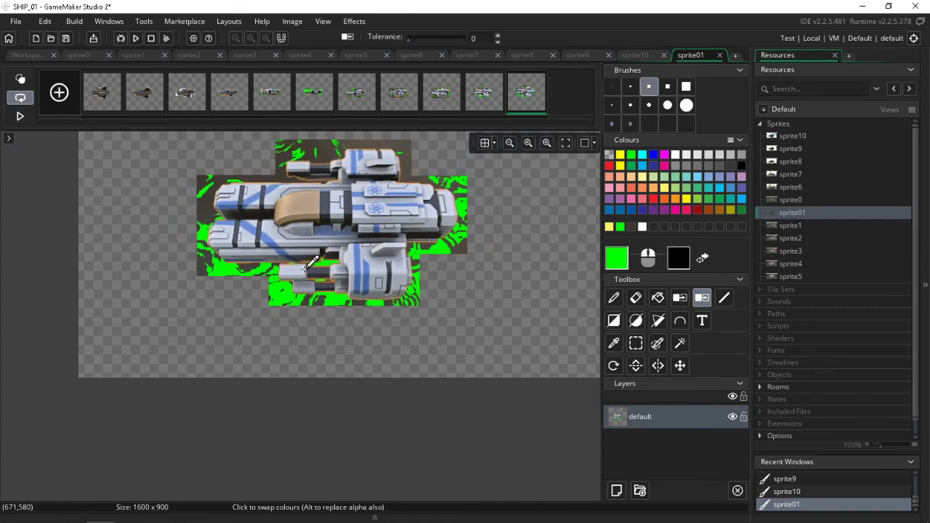
pyautogui.scroll(6, 311, 260)
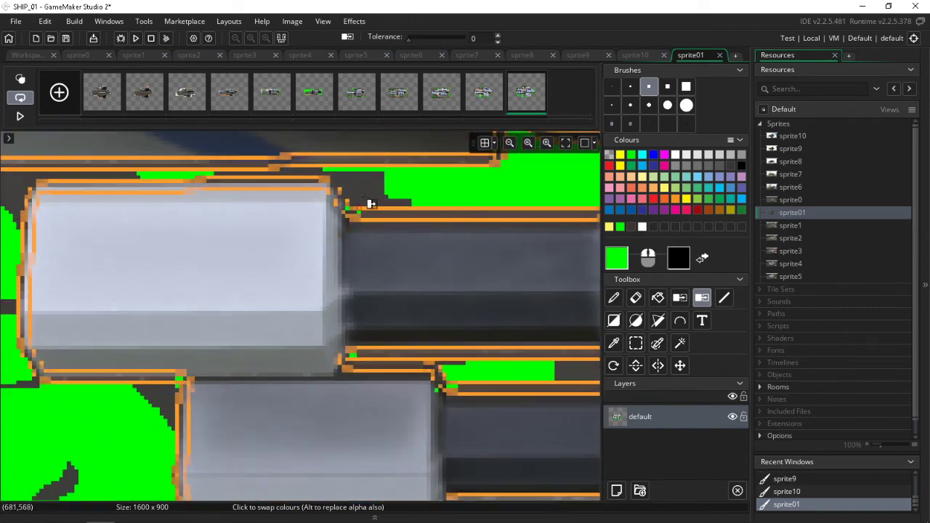
pyautogui.click(372, 191)
pyautogui.click(369, 200)
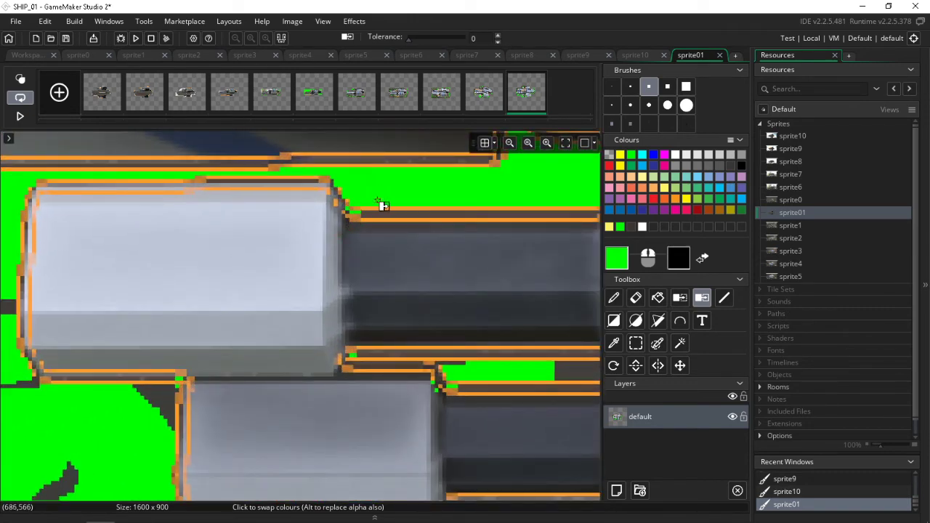
# Recolour the dark leftover background in the narrow gap between the lower cannon's two barrels to green.
pyautogui.moveTo(480, 363); pyautogui.dragTo(341, 362, button='middle')
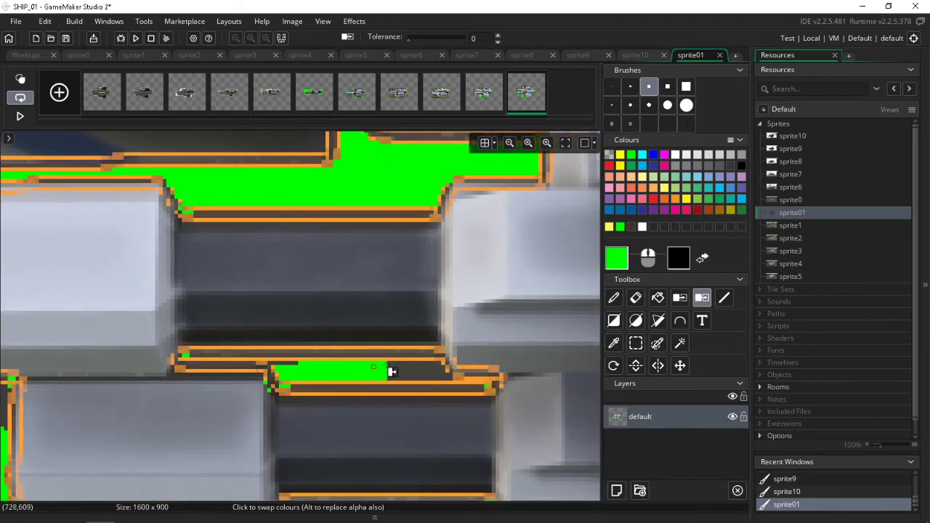
pyautogui.click(398, 367)
pyautogui.click(439, 372)
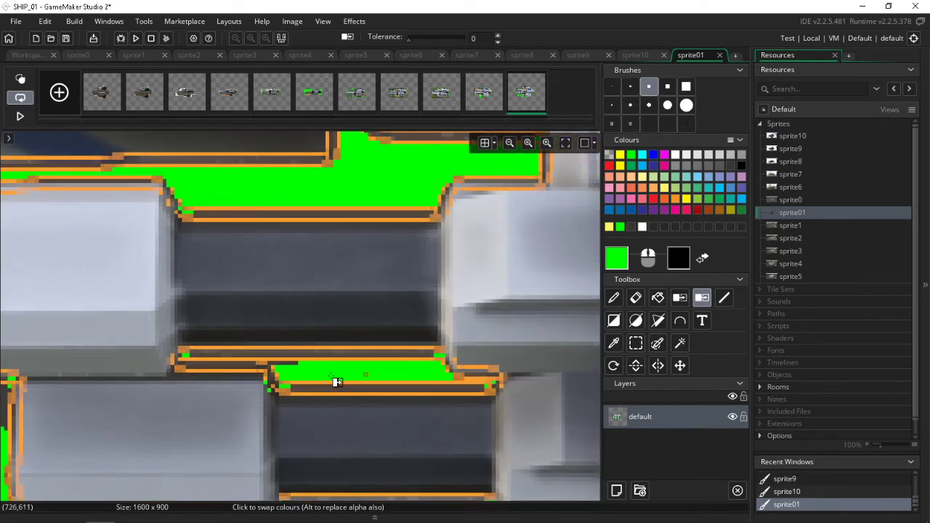
# Recolour more dark background patches around the whole ship in the last frame to green.
pyautogui.scroll(-4, 316, 364)
pyautogui.scroll(-3, 319, 361)
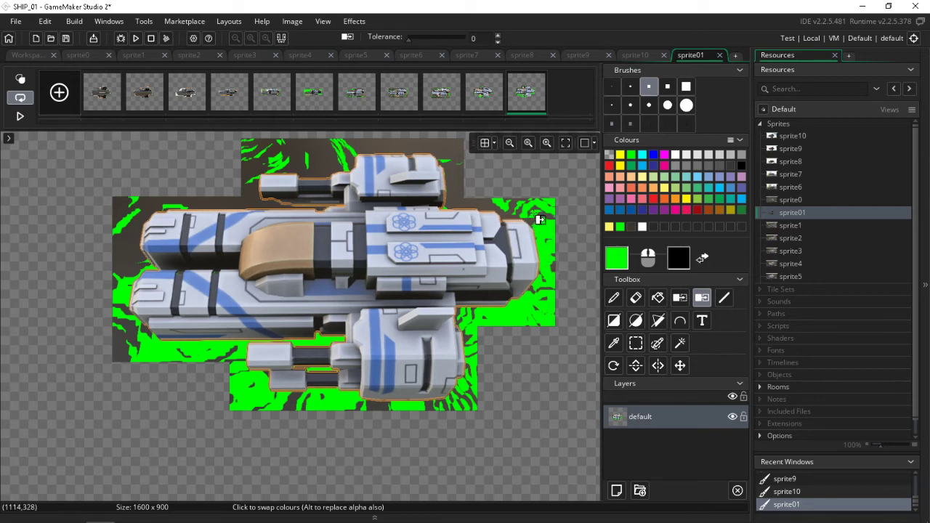
pyautogui.moveTo(472, 177)
pyautogui.mouseDown()
pyautogui.moveTo(456, 186)
pyautogui.moveTo(468, 206)
pyautogui.moveTo(522, 219)
pyautogui.moveTo(541, 214)
pyautogui.moveTo(560, 257)
pyautogui.mouseUp()
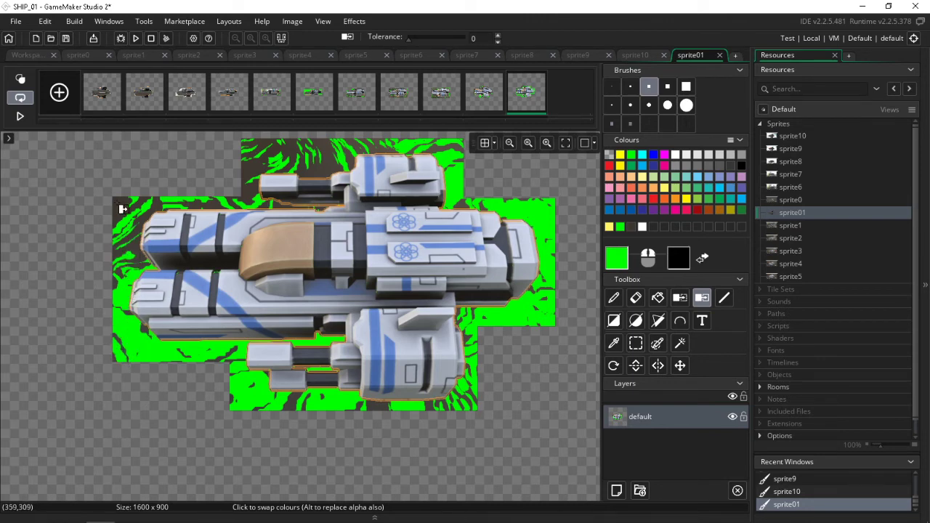
# Recolour dark background shades around the ship in the tenth frame to green, sampling them above the rear of the hull.
pyautogui.click(474, 80)
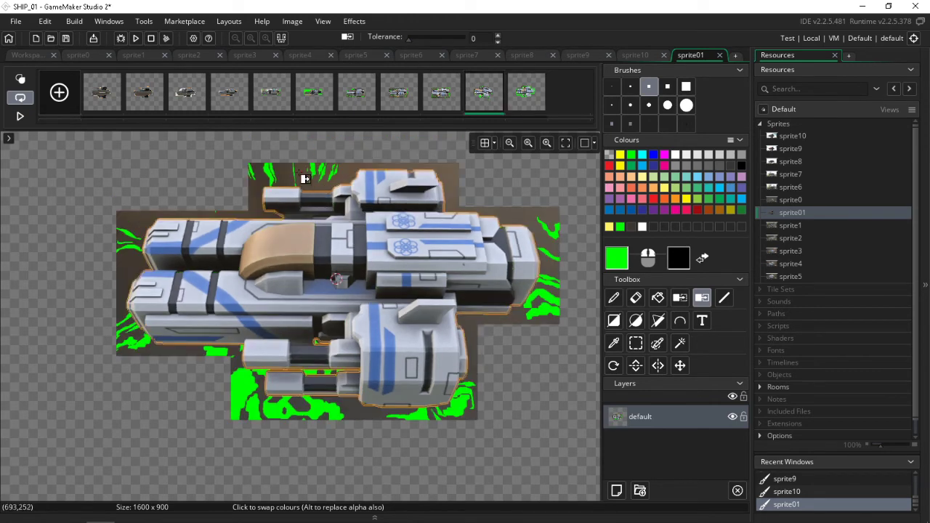
pyautogui.click(530, 217)
pyautogui.click(520, 214)
pyautogui.click(508, 212)
pyautogui.click(498, 209)
pyautogui.click(485, 208)
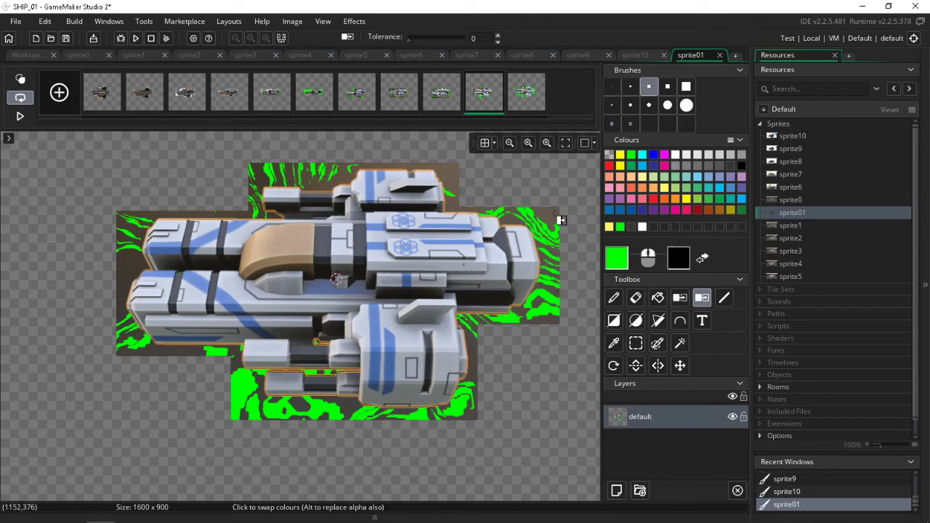
# Flip back and forth through the frames of sprite01 to compare the ship views and their leftover background.
pyautogui.click(434, 90)
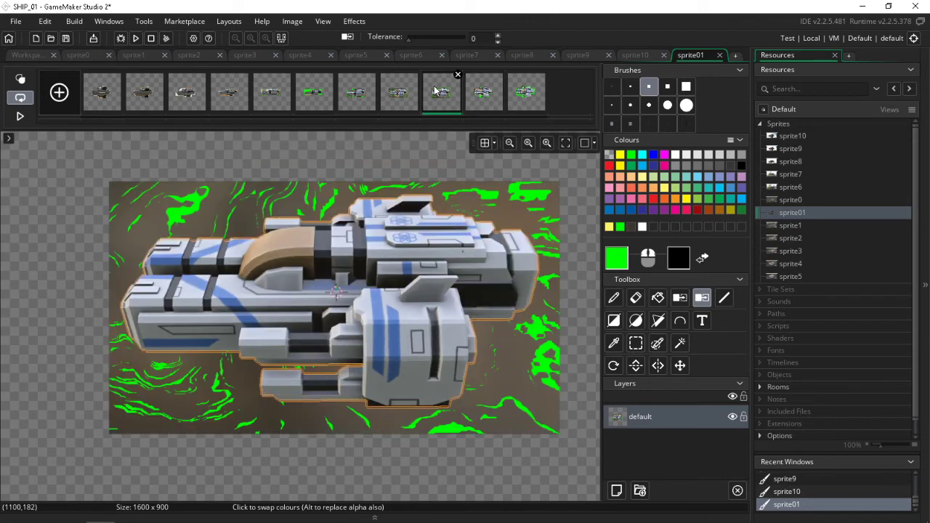
pyautogui.press('Left')
pyautogui.press('Left')
pyautogui.press('Left')
pyautogui.press('Right')
pyautogui.press('Right')
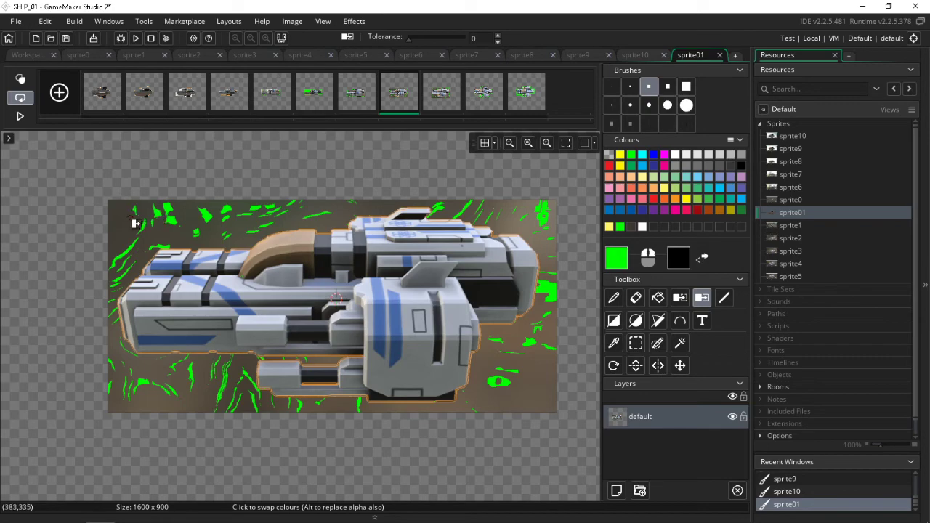
pyautogui.press('Left')
pyautogui.press('Right')
pyautogui.press('Right')
pyautogui.press('Right')
pyautogui.press('Right')
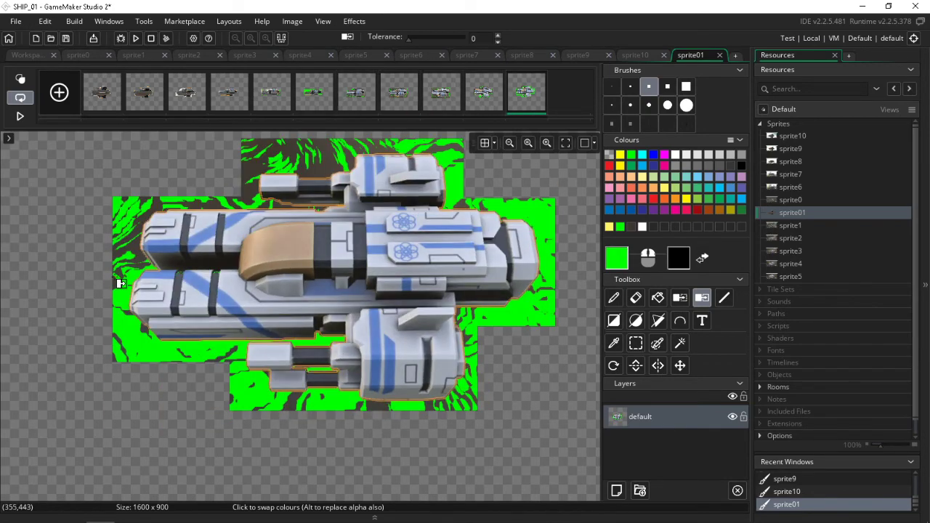
pyautogui.press('Left')
pyautogui.press('Left')
pyautogui.press('Right')
pyautogui.press('Right')
pyautogui.press('Right')
pyautogui.press('Left')
pyautogui.press('Left')
pyautogui.press('Left')
pyautogui.press('Left')
pyautogui.press('Left')
pyautogui.press('Left')
pyautogui.press('Left')
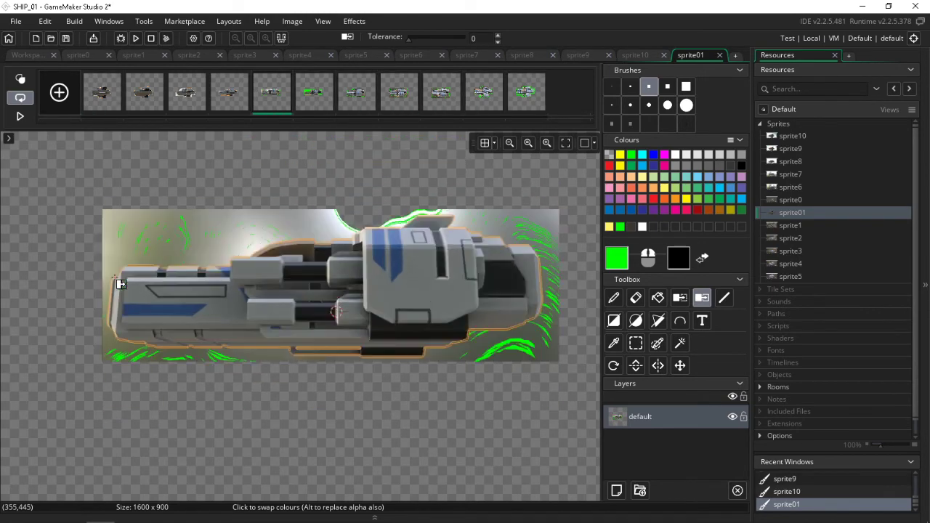
pyautogui.press('Left')
pyautogui.press('Left')
pyautogui.press('Left')
pyautogui.press('Right')
pyautogui.press('Right')
pyautogui.press('Right')
pyautogui.press('Right')
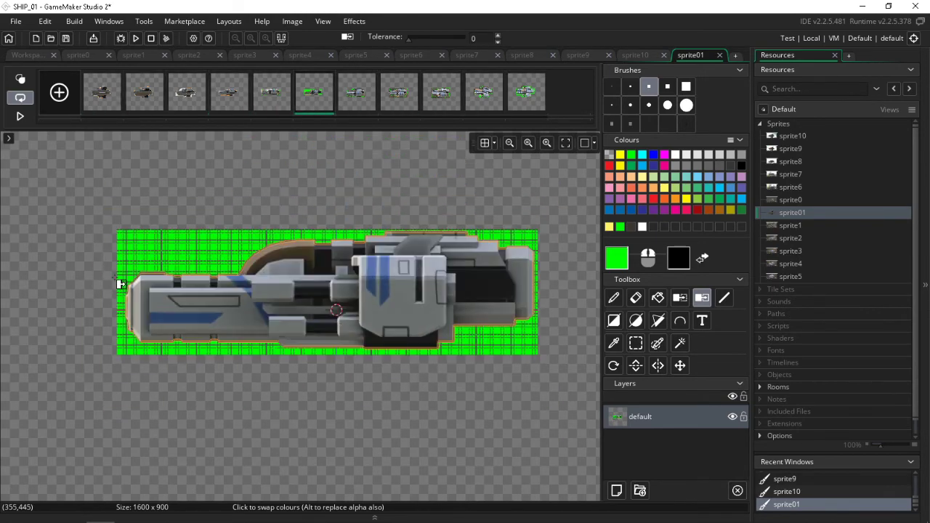
pyautogui.press('Right')
pyautogui.press('Right')
pyautogui.press('Right')
pyautogui.press('Left')
pyautogui.press('Left')
pyautogui.press('Left')
pyautogui.press('Left')
pyautogui.press('Left')
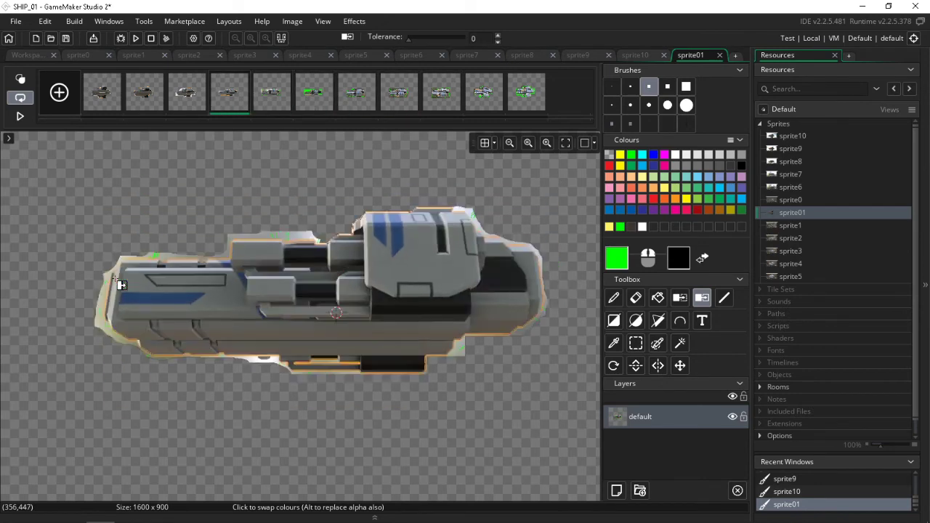
pyautogui.press('Left')
pyautogui.press('Left')
pyautogui.press('Right')
pyautogui.press('Left')
pyautogui.press('Left')
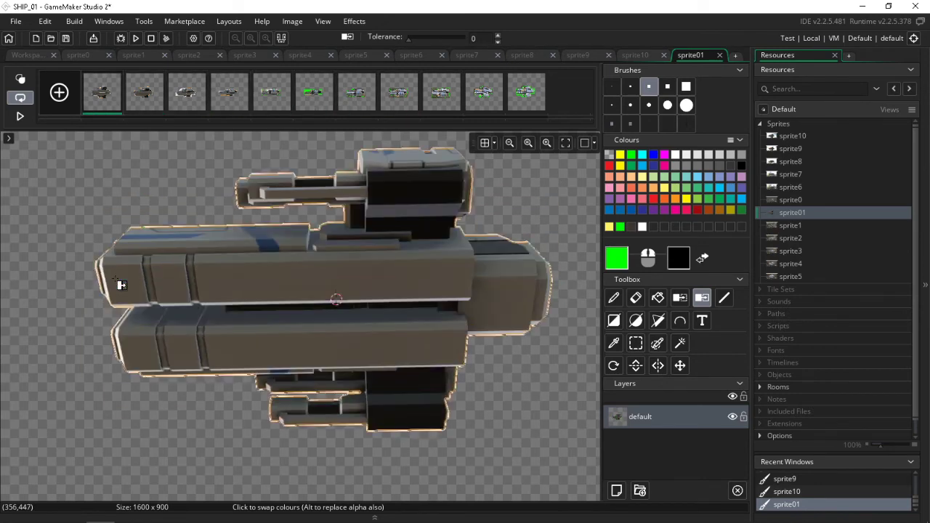
pyautogui.press('Right')
pyautogui.press('Right')
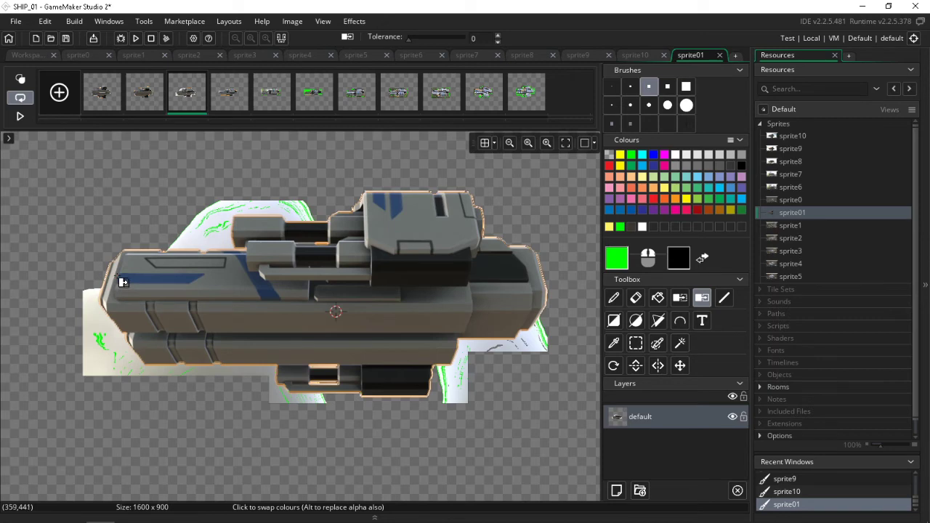
pyautogui.press('Right')
pyautogui.press('Right')
pyautogui.press('Right')
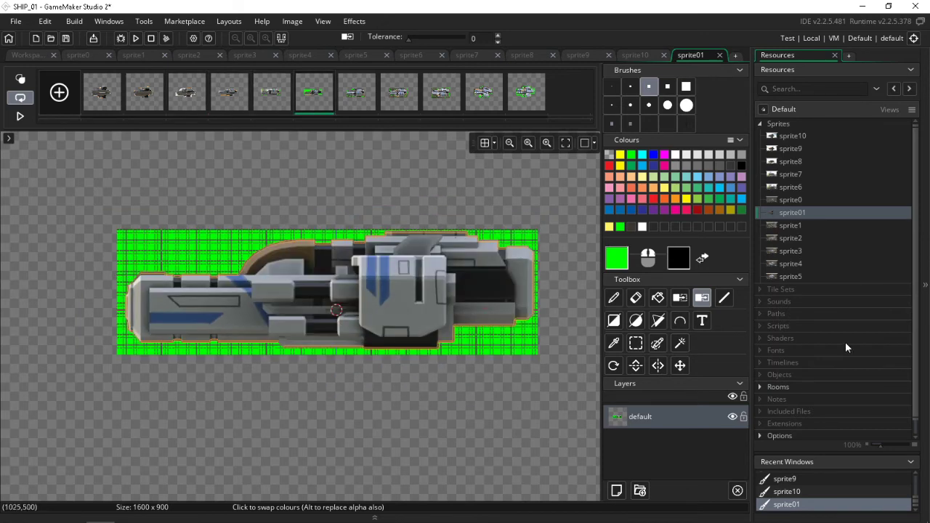
# Move sprite01 to the start of the Sprites list, open it, and duplicate it.
pyautogui.click(799, 212)
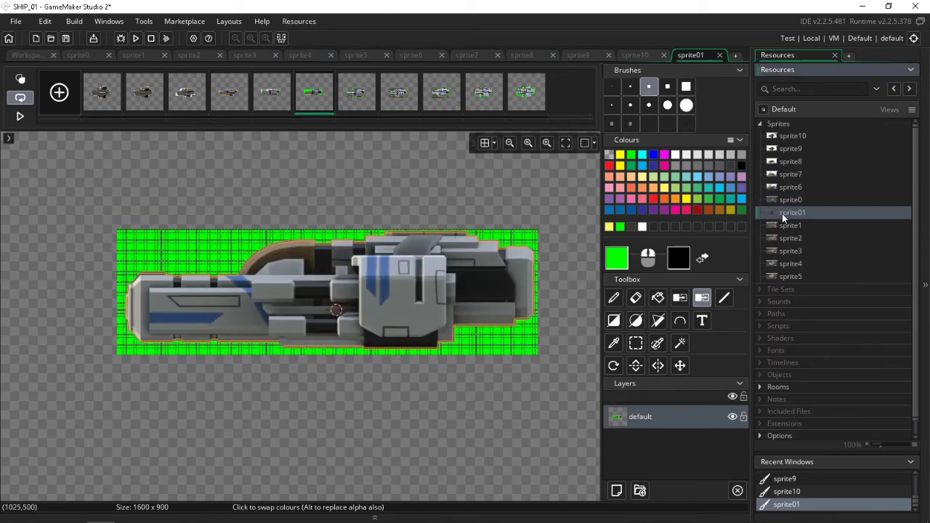
pyautogui.moveTo(791, 214); pyautogui.dragTo(793, 136)
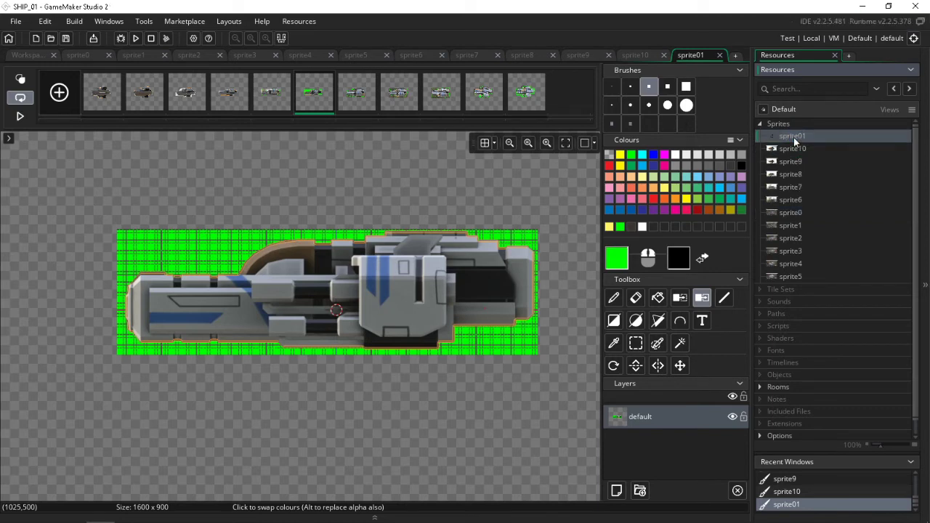
pyautogui.doubleClick(793, 137)
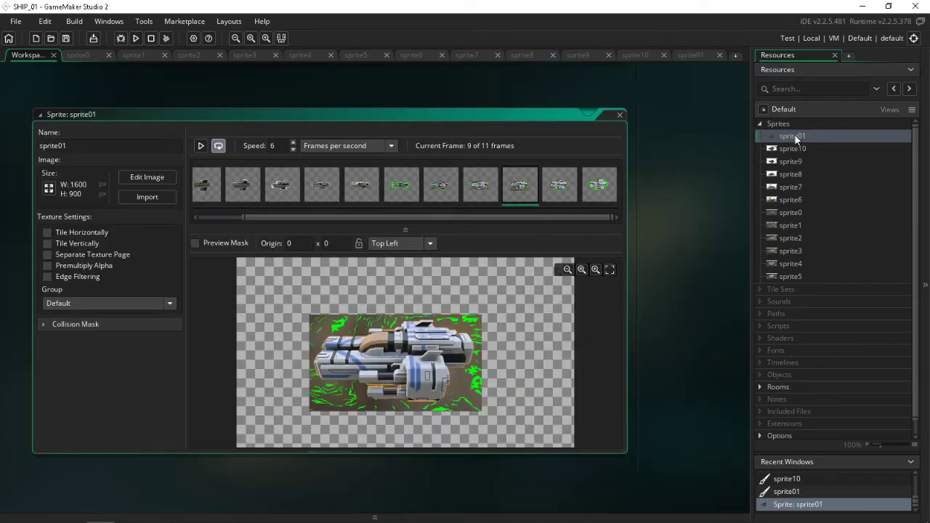
pyautogui.rightClick(795, 135)
pyautogui.click(812, 245)
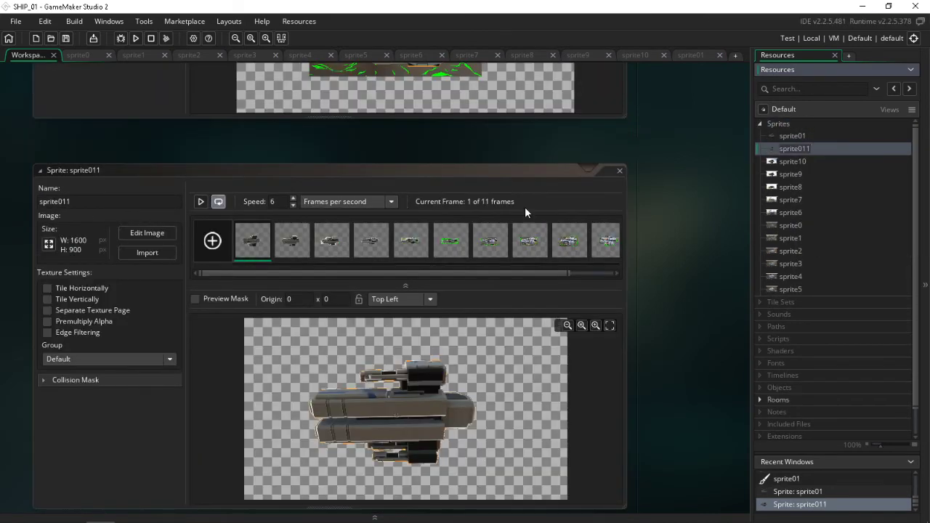
# Scale the duplicated sprite by percent to 800 by 450 pixels with its aspect ratio maintained, and preview its animation.
pyautogui.click(49, 244)
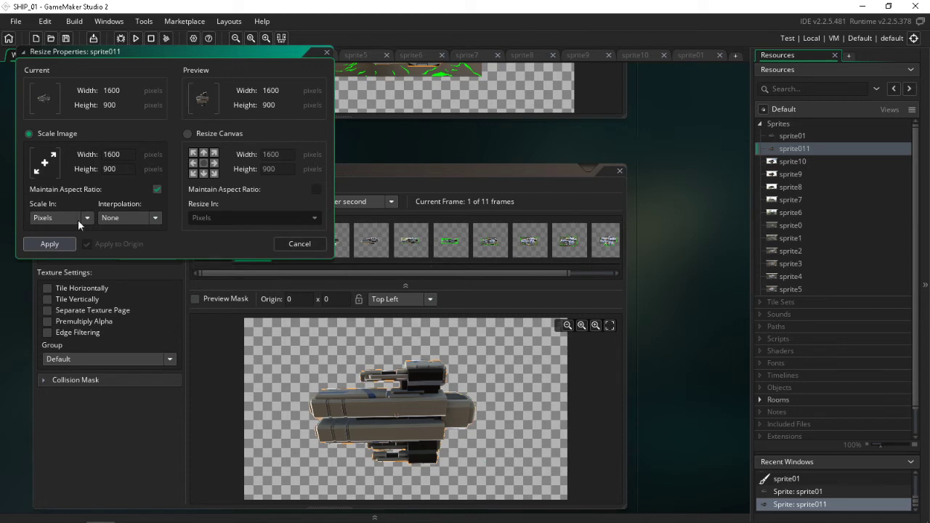
pyautogui.click(90, 219)
pyautogui.click(82, 242)
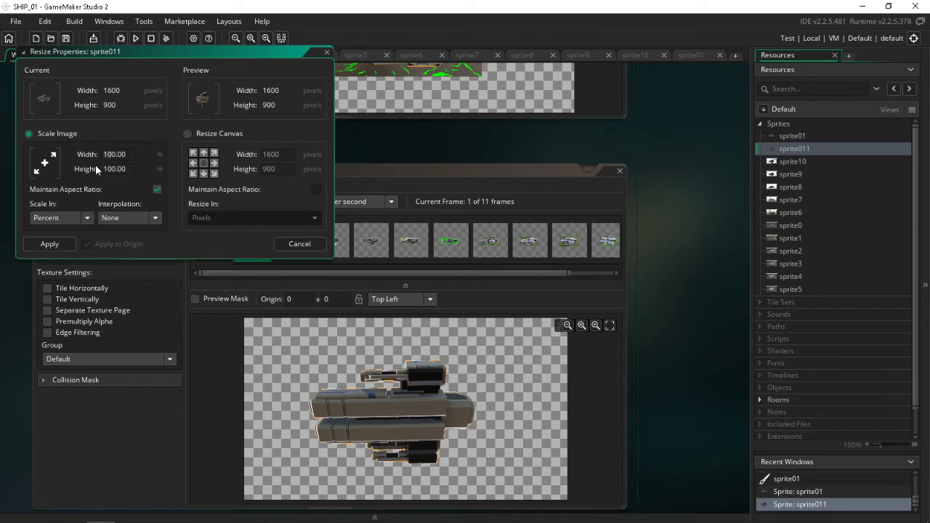
pyautogui.click(129, 169)
pyautogui.click(56, 244)
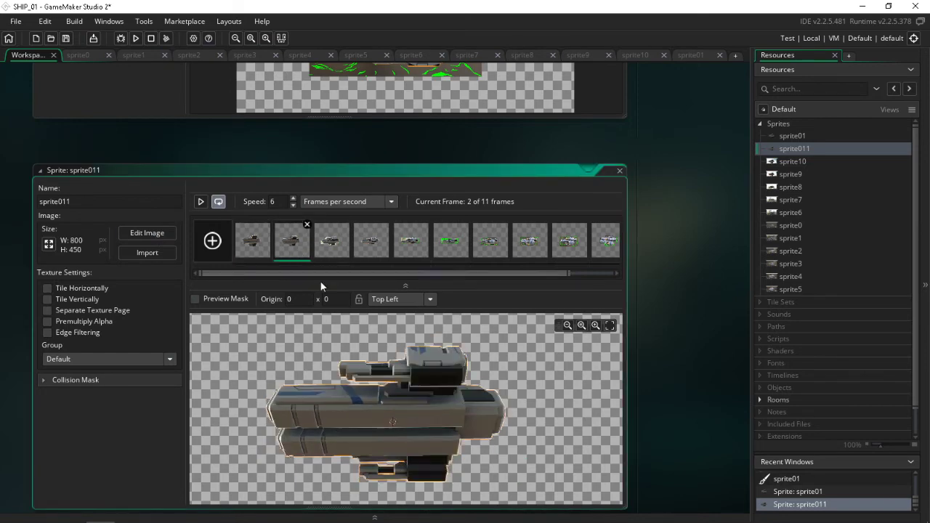
pyautogui.click(201, 202)
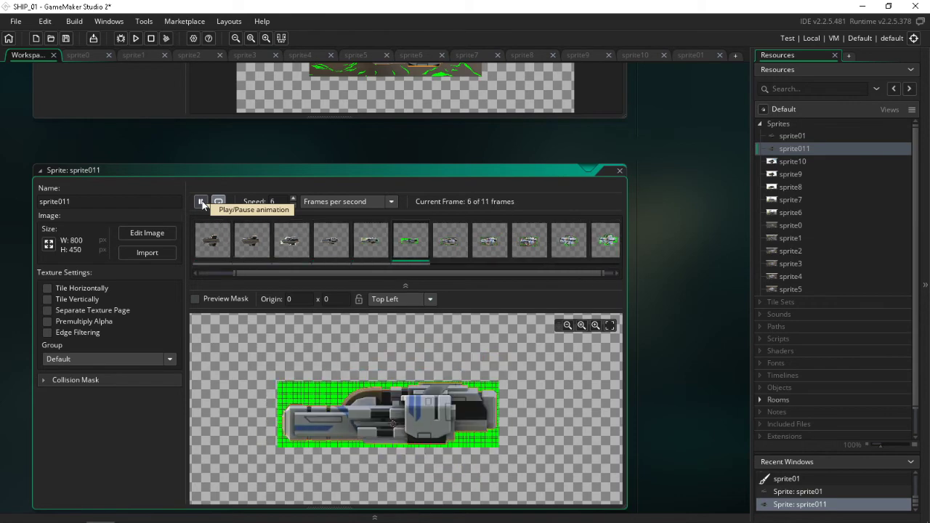
pyautogui.click(201, 202)
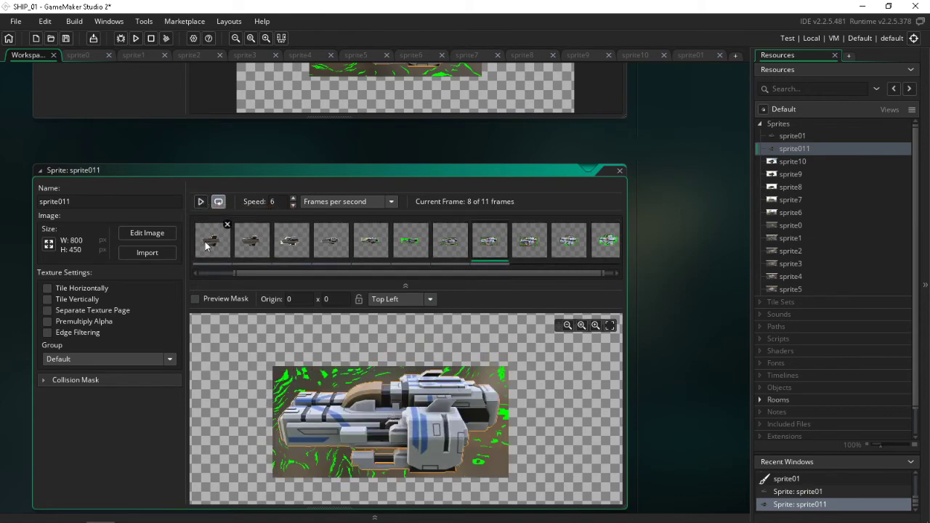
# Scale the duplicated sprite sprite011 to 50 percent in width and height with its aspect ratio maintained.
pyautogui.click(49, 244)
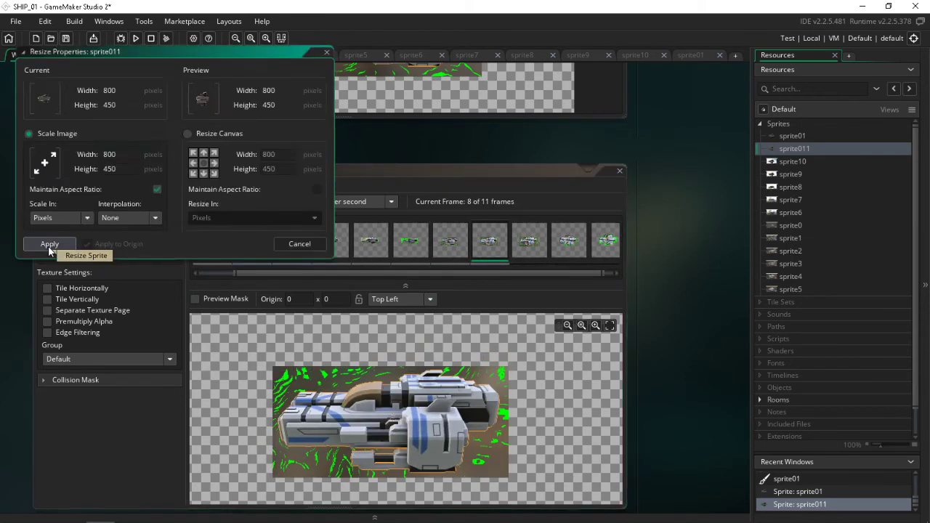
pyautogui.click(86, 221)
pyautogui.click(76, 244)
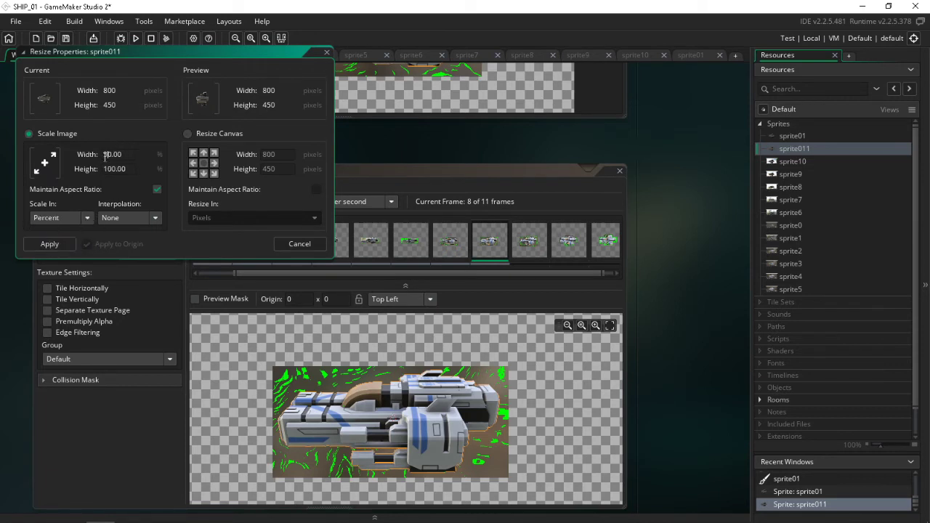
pyautogui.write('50.00')
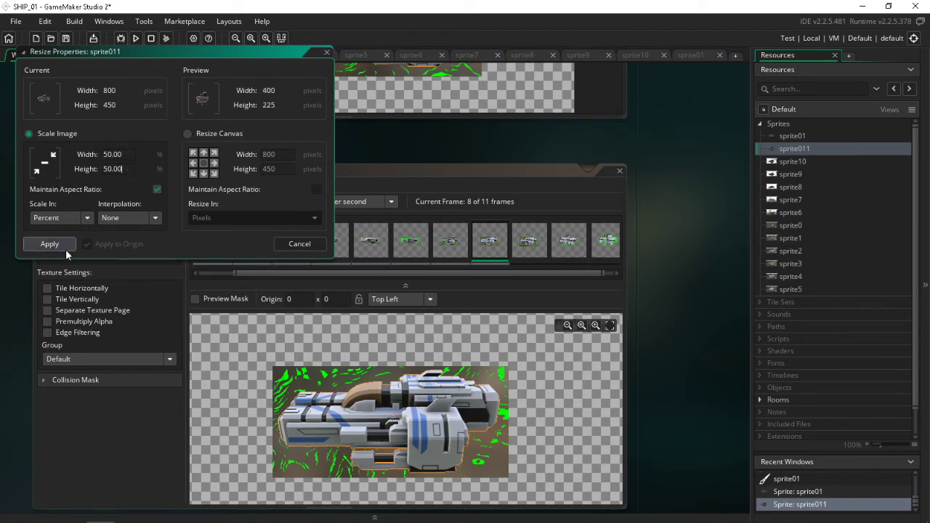
pyautogui.click(65, 249)
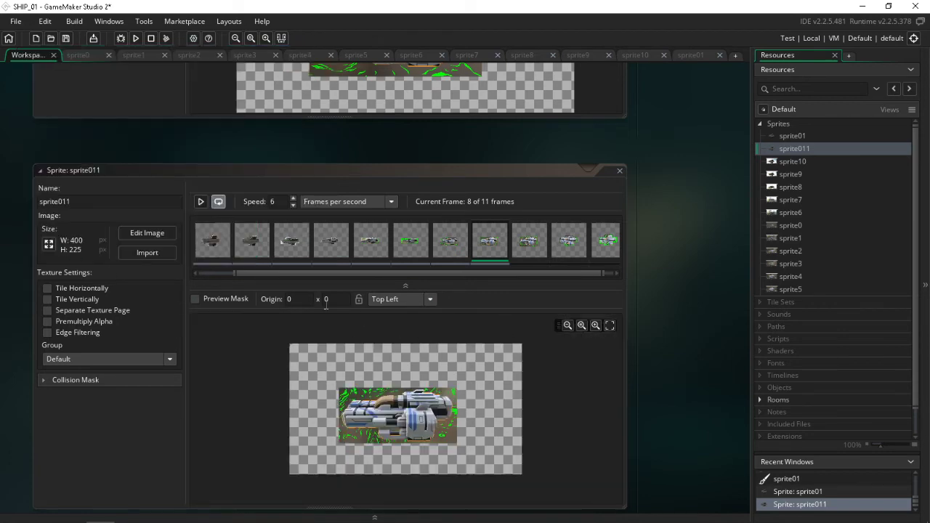
# Open sprite011's frames for image editing and set up the colour replacement tool with bright green.
pyautogui.doubleClick(226, 241)
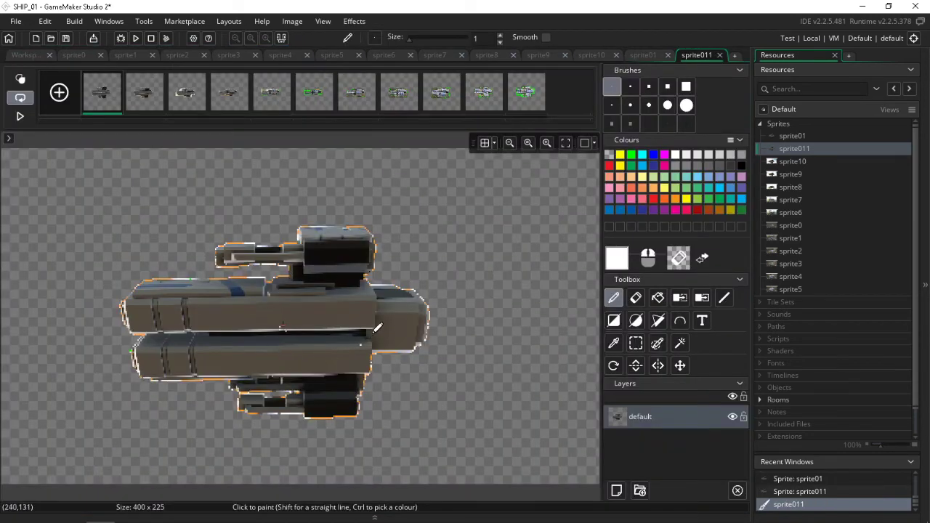
pyautogui.press('Right')
pyautogui.press('Right')
pyautogui.press('Right')
pyautogui.press('Left')
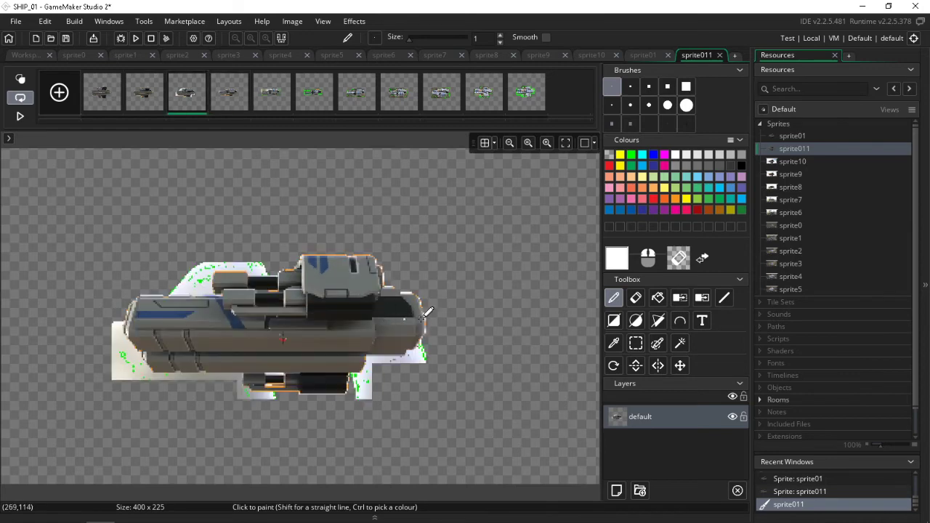
pyautogui.click(702, 297)
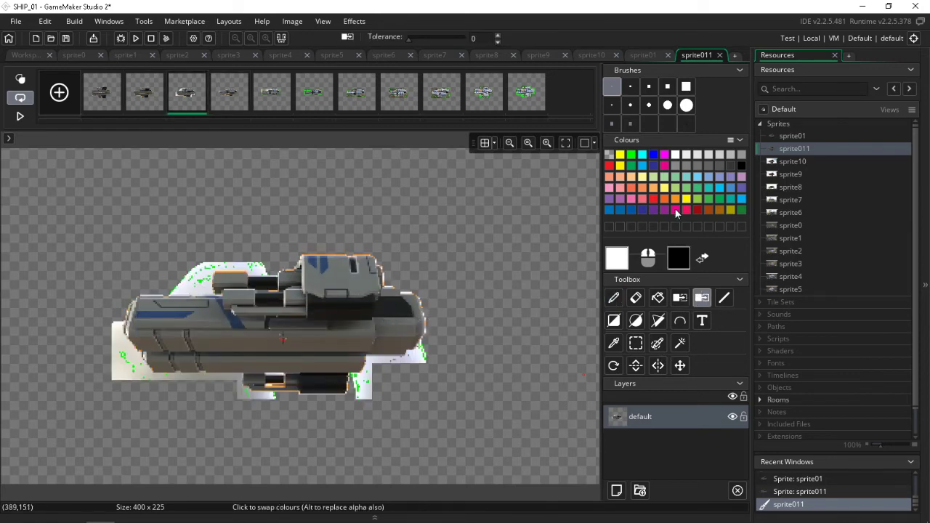
pyautogui.click(631, 156)
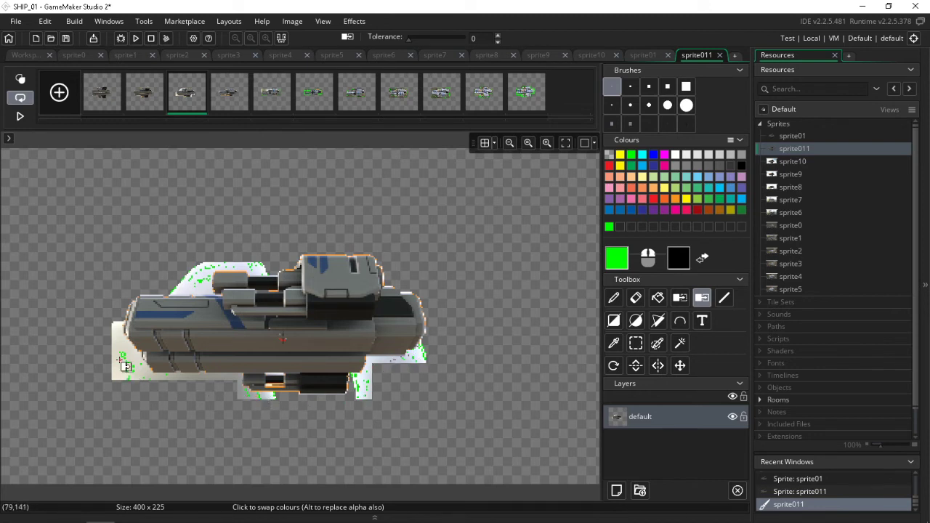
# Recolour the dark background shades left behind the rear hull in the sixth frame to green.
pyautogui.press('Right')
pyautogui.press('Right')
pyautogui.press('Right')
pyautogui.press('Right')
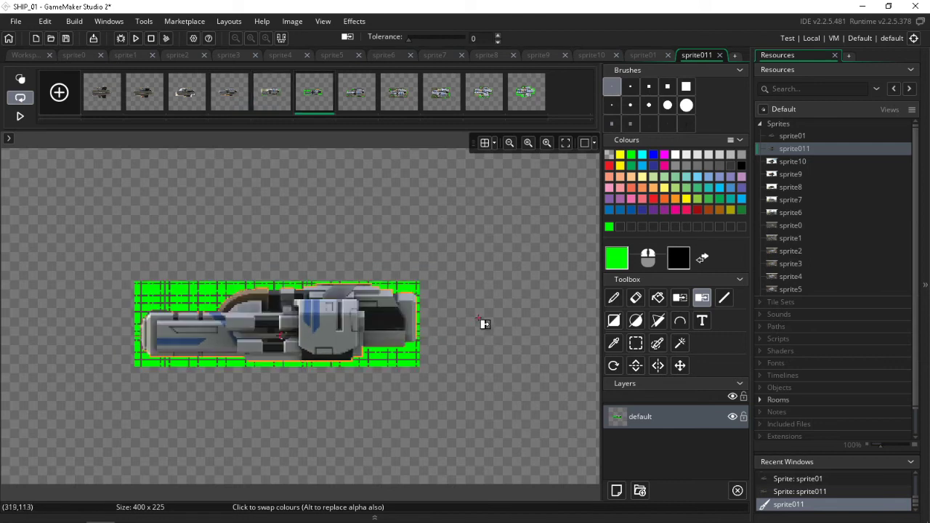
pyautogui.press('Left')
pyautogui.click(417, 359)
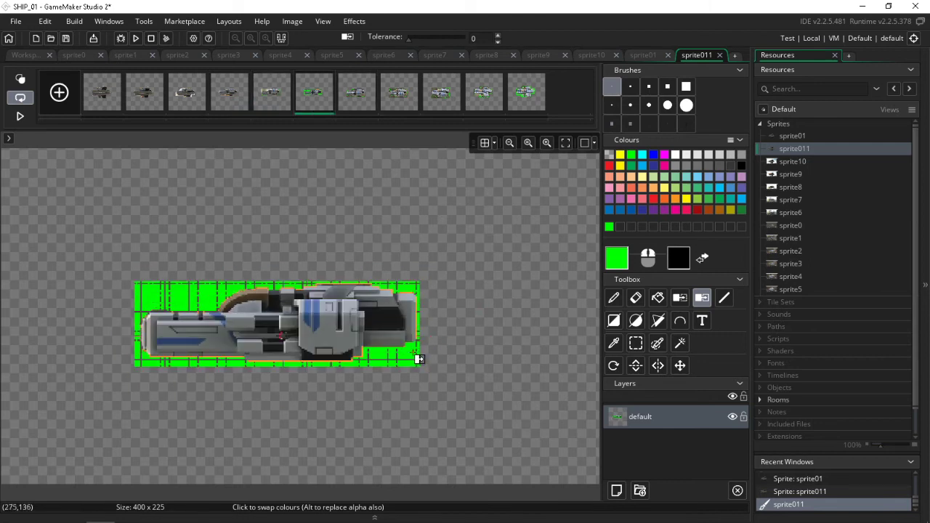
pyautogui.click(415, 364)
pyautogui.click(407, 363)
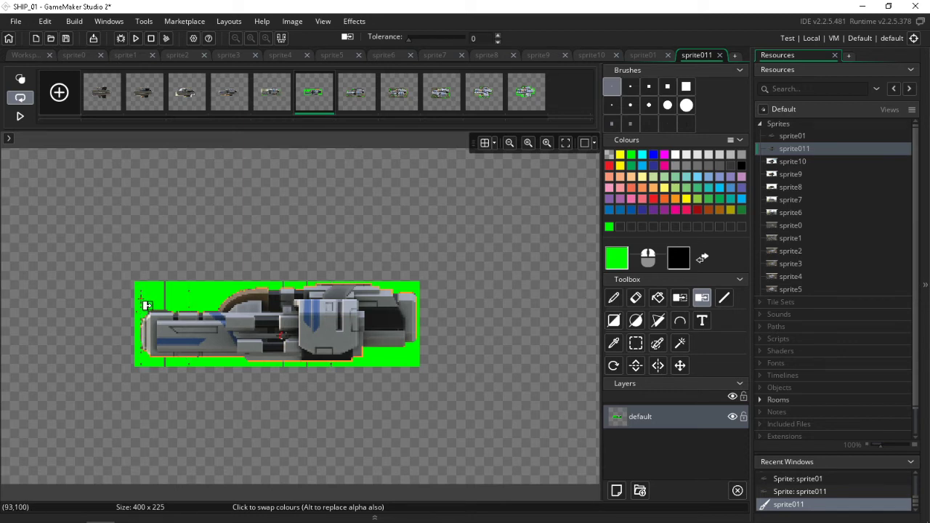
# Try to recolour the remaining dark line and specks above the ship's nose in the sixth frame to green.
pyautogui.hscroll(-5, 147, 285)
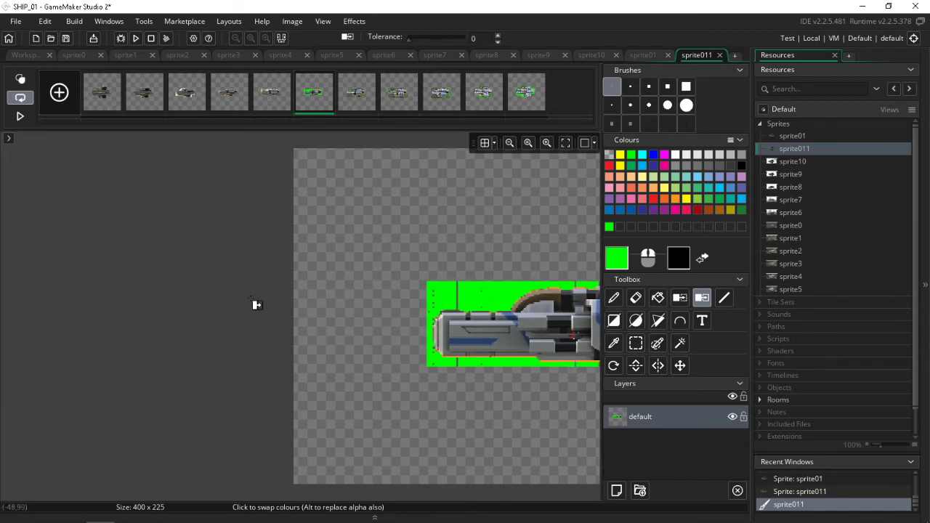
pyautogui.hscroll(4, 436, 298)
pyautogui.scroll(4, 229, 289)
pyautogui.scroll(-4, 311, 249)
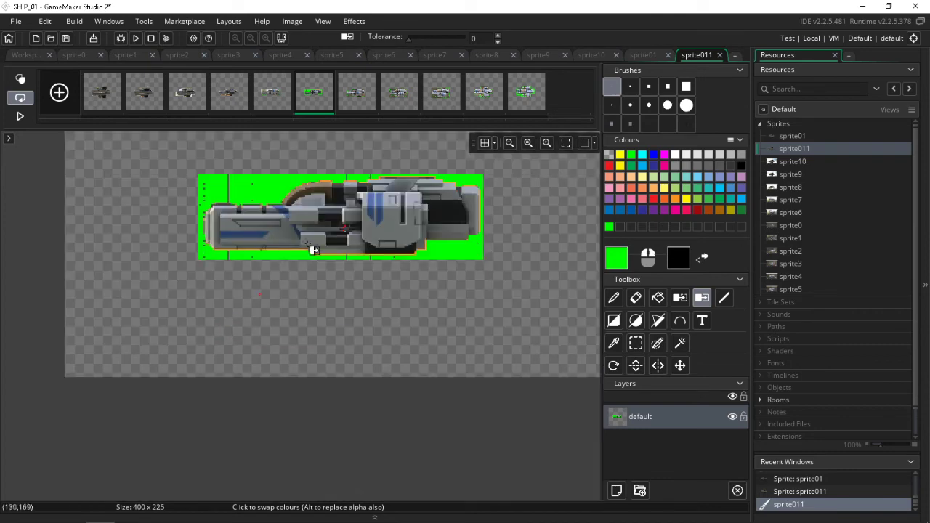
pyautogui.hscroll(-4, 270, 197)
pyautogui.hscroll(4, 291, 190)
pyautogui.scroll(4, 298, 187)
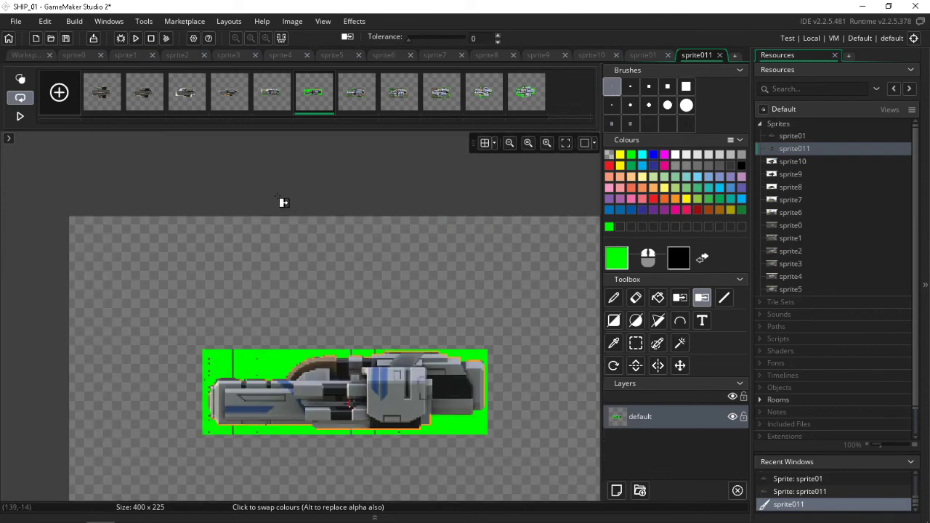
pyautogui.hscroll(-4, 272, 366)
pyautogui.hscroll(4, 253, 369)
pyautogui.keyDown('ctrl'); pyautogui.scroll(4, 254, 359); pyautogui.keyUp('ctrl')
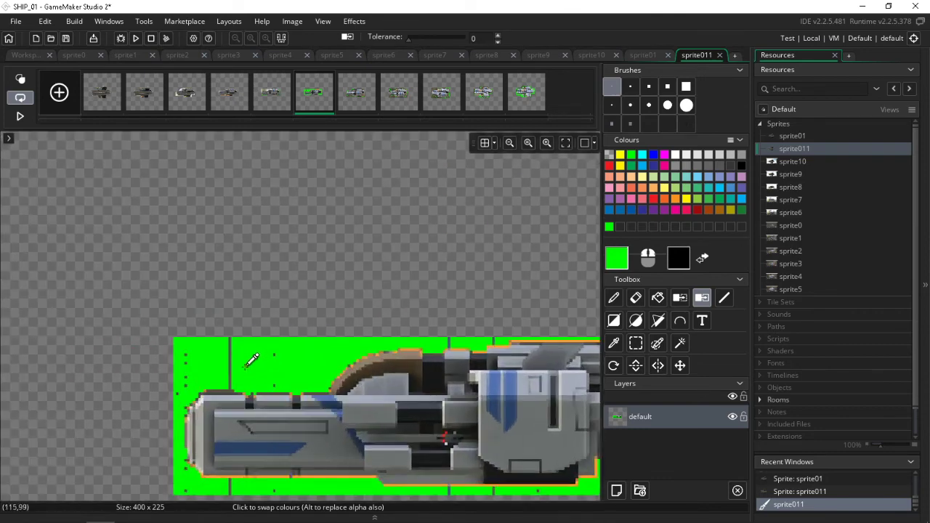
pyautogui.click(194, 349)
pyautogui.keyDown('ctrl'); pyautogui.scroll(-2, 295, 353); pyautogui.keyUp('ctrl')
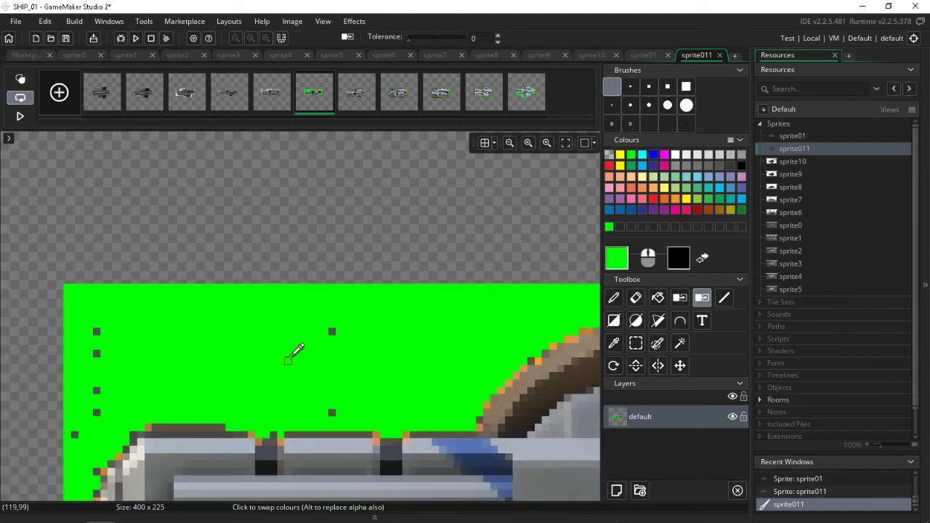
pyautogui.click(328, 334)
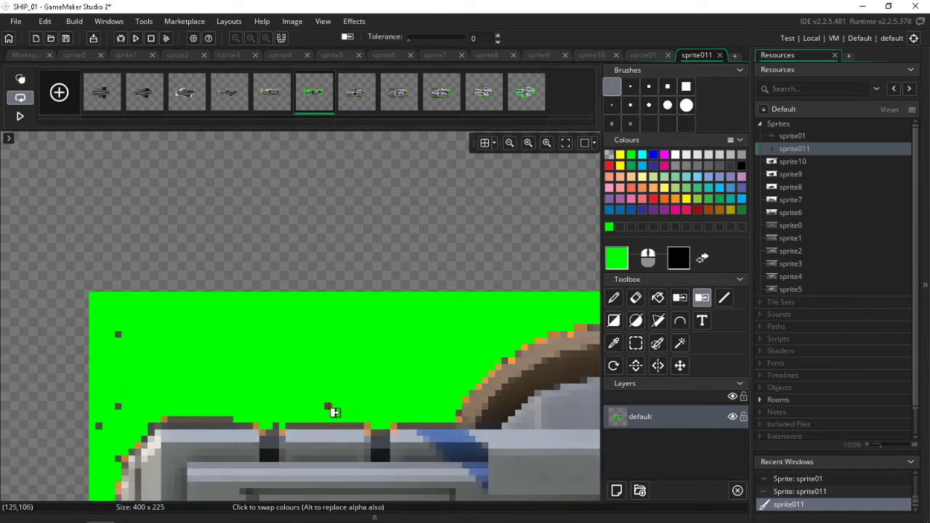
pyautogui.click(327, 406)
pyautogui.keyDown('ctrl'); pyautogui.scroll(-1, 282, 376); pyautogui.keyUp('ctrl')
pyautogui.keyDown('ctrl'); pyautogui.scroll(-1, 282, 375); pyautogui.keyUp('ctrl')
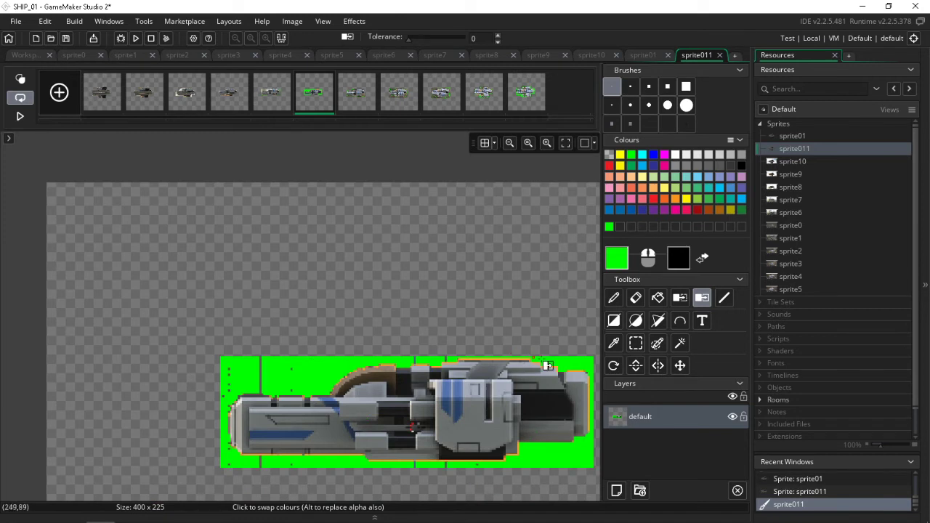
pyautogui.moveTo(446, 305); pyautogui.dragTo(345, 296, button='middle')
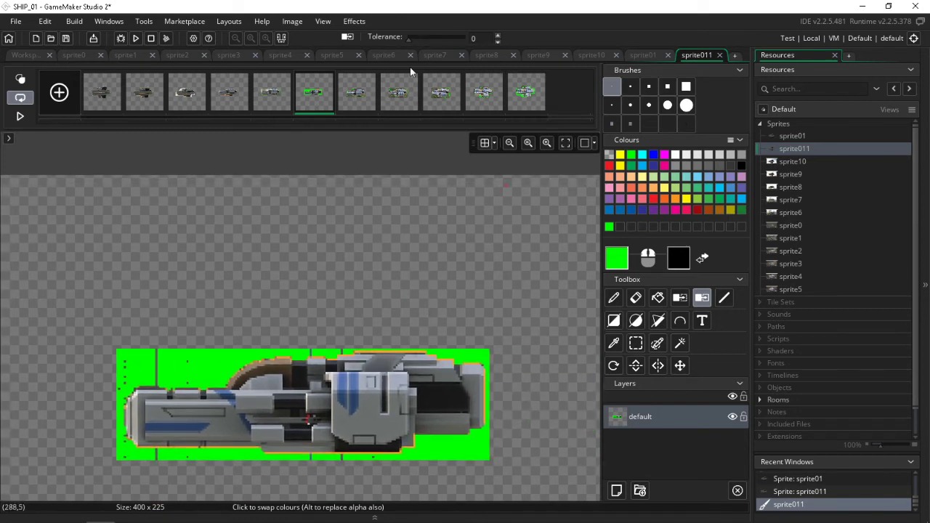
# Recolour background shades above, behind and below the ship in the seventh frame to green.
pyautogui.click(359, 93)
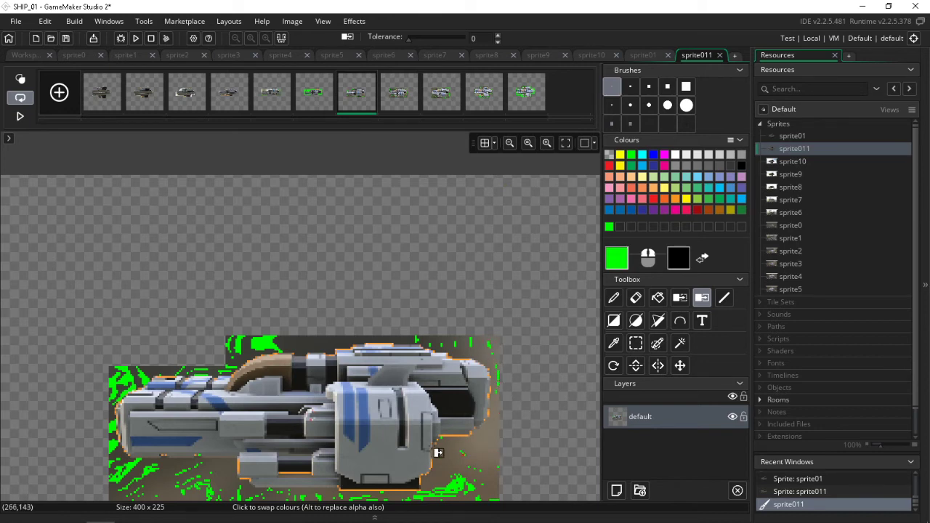
pyautogui.click(315, 340)
pyautogui.click(308, 339)
pyautogui.click(306, 340)
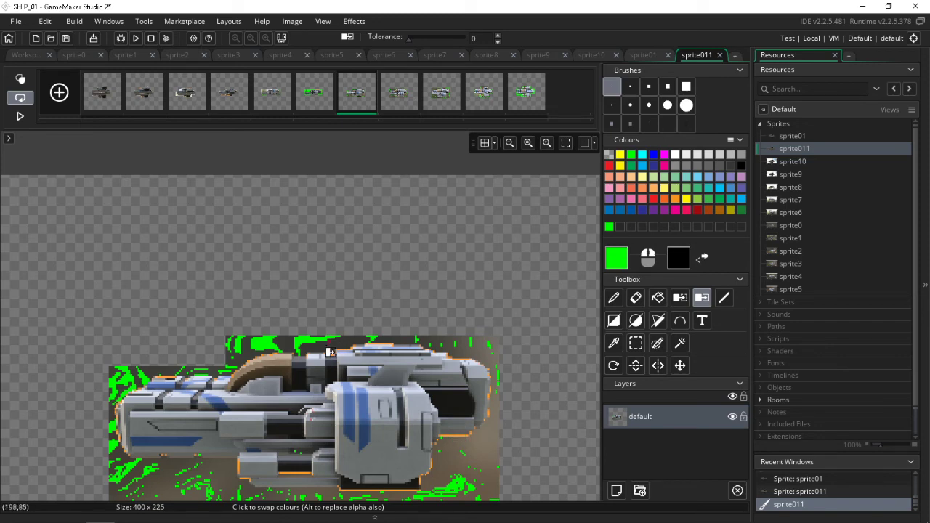
pyautogui.click(253, 352)
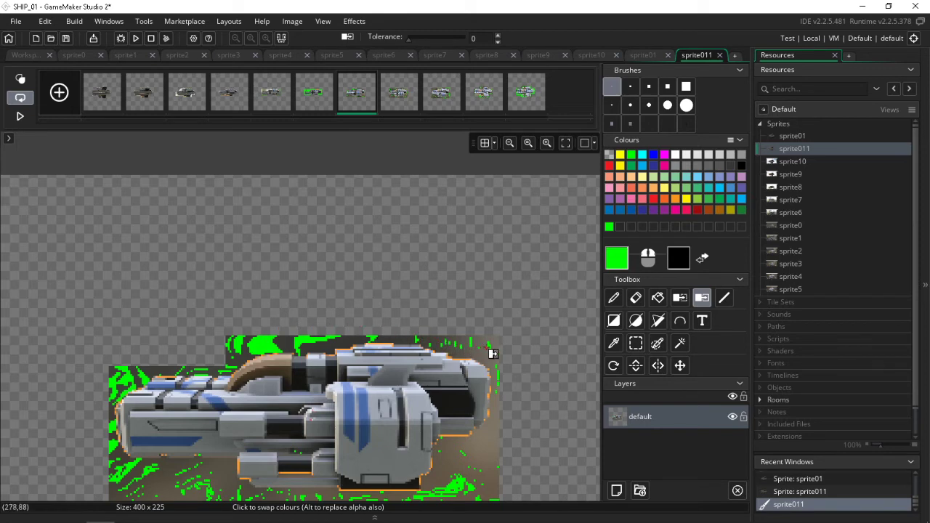
pyautogui.moveTo(497, 365)
pyautogui.mouseDown()
pyautogui.moveTo(491, 451)
pyautogui.moveTo(461, 482)
pyautogui.moveTo(397, 502)
pyautogui.mouseUp()
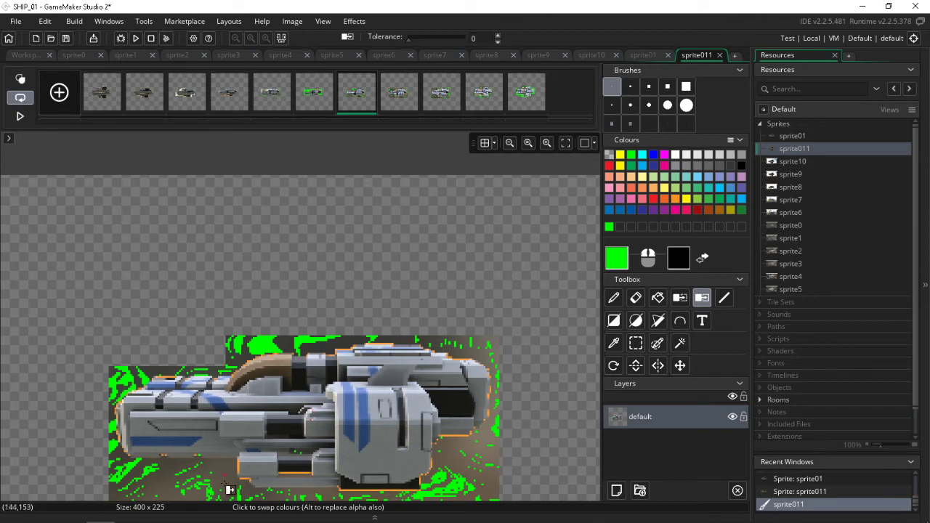
pyautogui.moveTo(224, 482)
pyautogui.mouseDown()
pyautogui.moveTo(175, 472)
pyautogui.moveTo(150, 486)
pyautogui.moveTo(156, 491)
pyautogui.mouseUp()
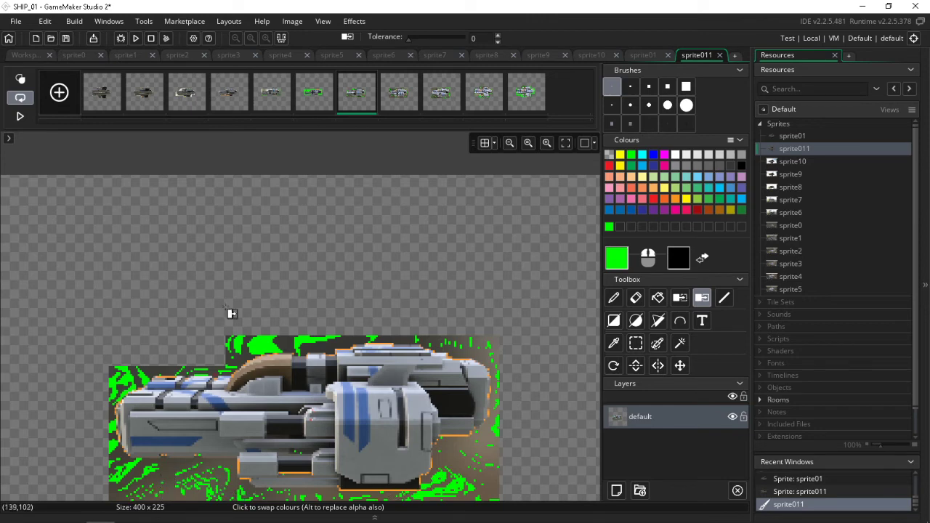
# Recolour background shades below the ship's rear hull in the eighth frame to green.
pyautogui.click(396, 100)
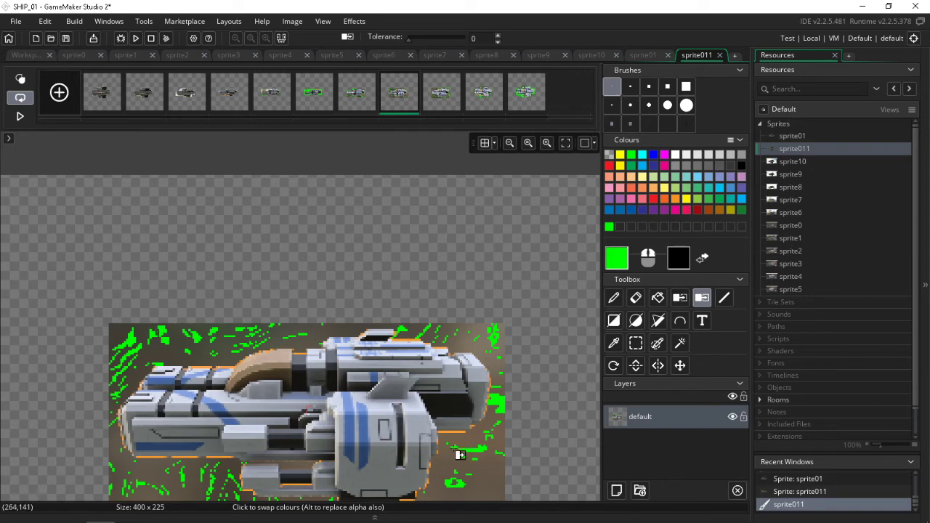
pyautogui.moveTo(455, 448)
pyautogui.mouseDown()
pyautogui.moveTo(497, 490)
pyautogui.moveTo(492, 469)
pyautogui.mouseUp()
pyautogui.scroll(-3, 487, 436)
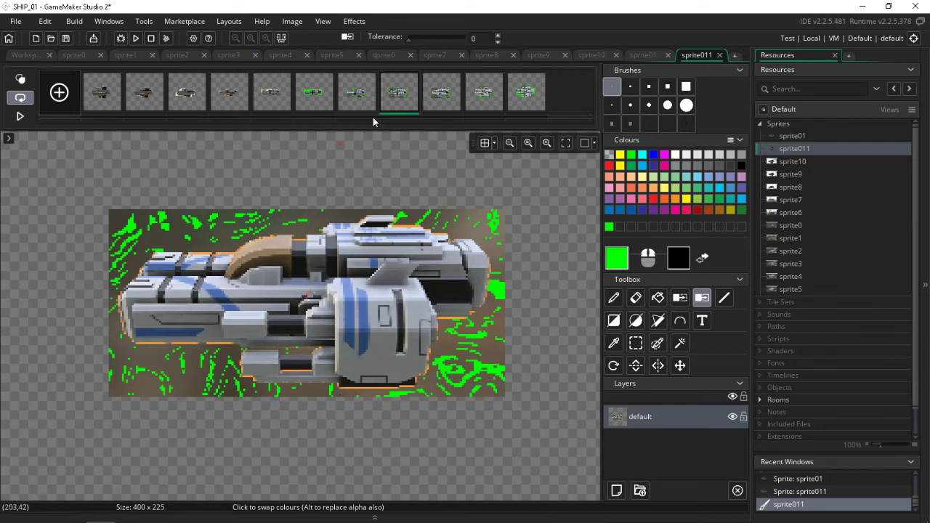
# Flip through the frames of sprite011 from the ninth to the last and back to the first ones to compare their leftover background.
pyautogui.click(444, 96)
pyautogui.click(481, 95)
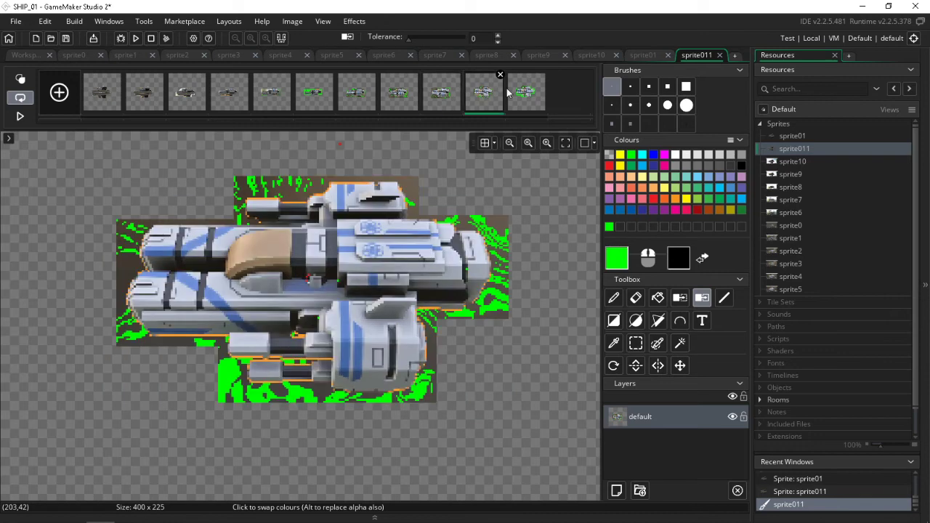
pyautogui.click(523, 96)
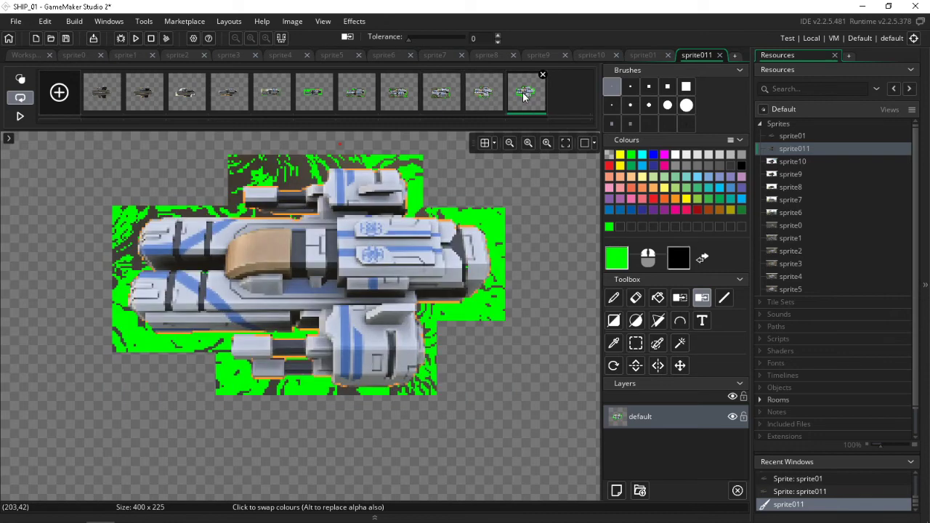
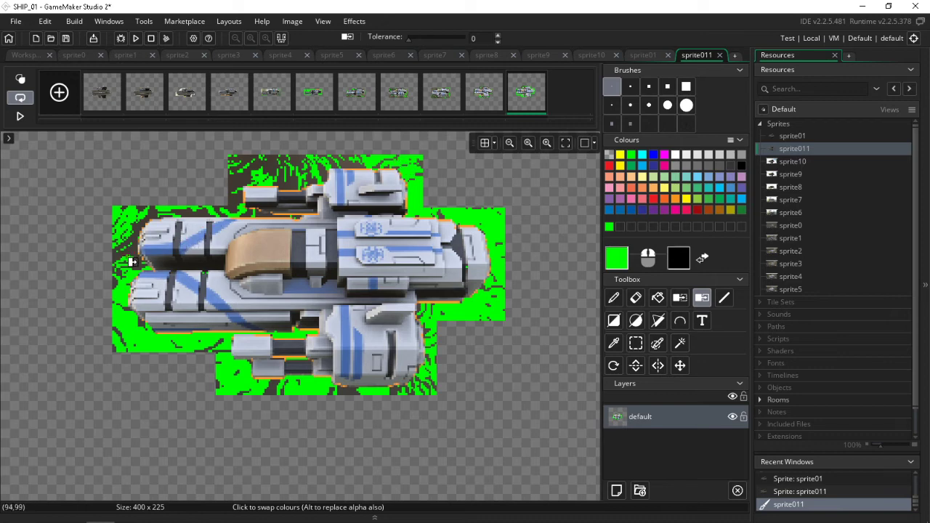
pyautogui.click(477, 95)
pyautogui.click(448, 96)
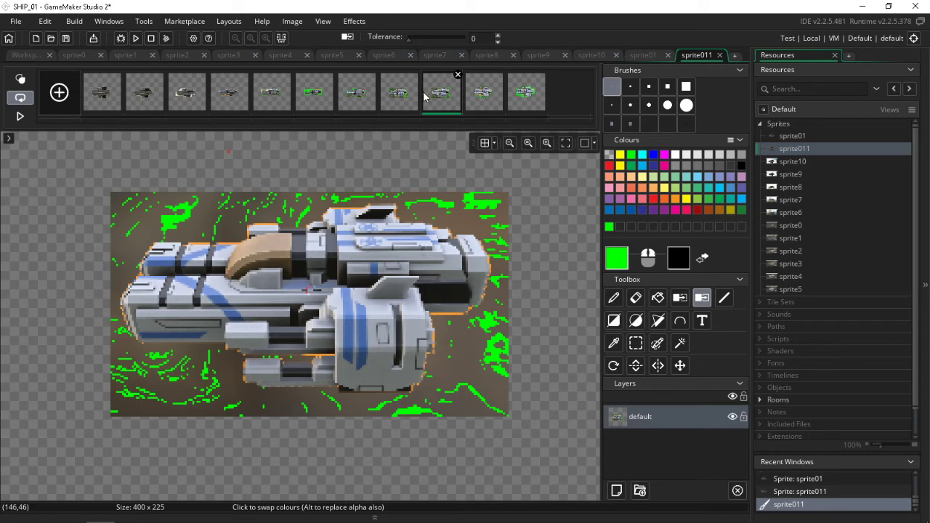
pyautogui.click(399, 95)
pyautogui.click(356, 95)
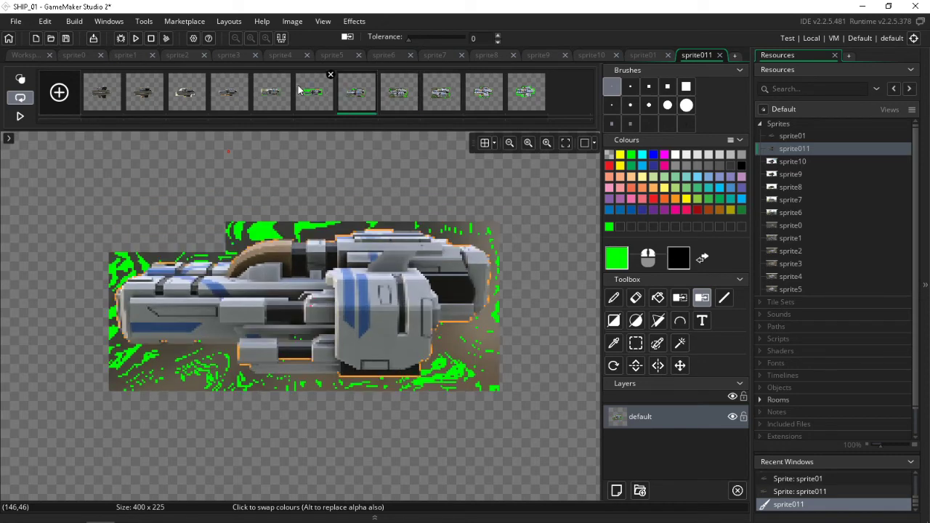
pyautogui.click(304, 92)
pyautogui.click(270, 94)
pyautogui.click(229, 96)
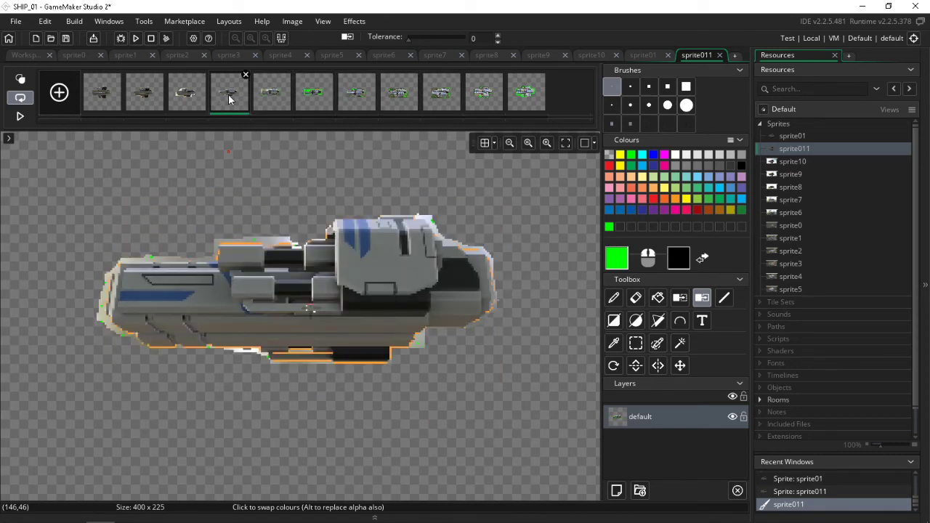
pyautogui.click(270, 94)
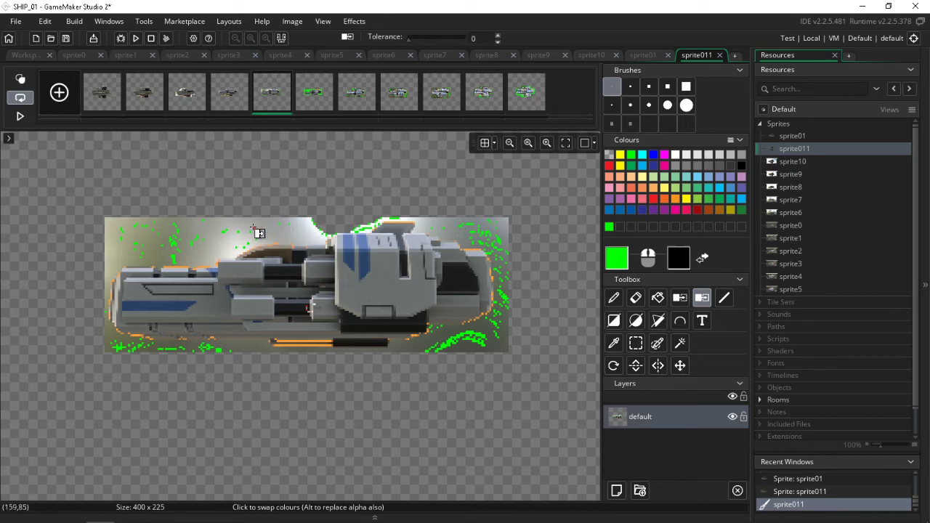
pyautogui.click(104, 100)
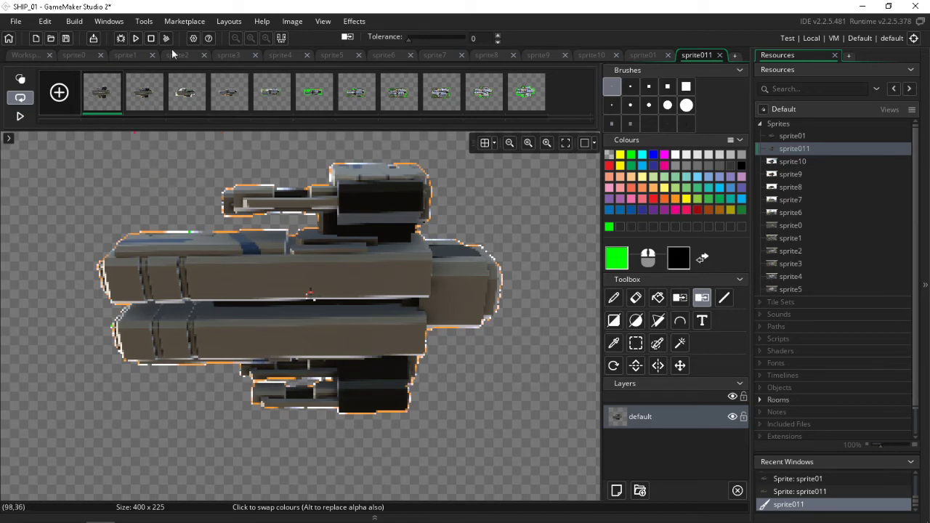
pyautogui.click(154, 95)
pyautogui.click(99, 98)
pyautogui.click(144, 93)
pyautogui.click(197, 93)
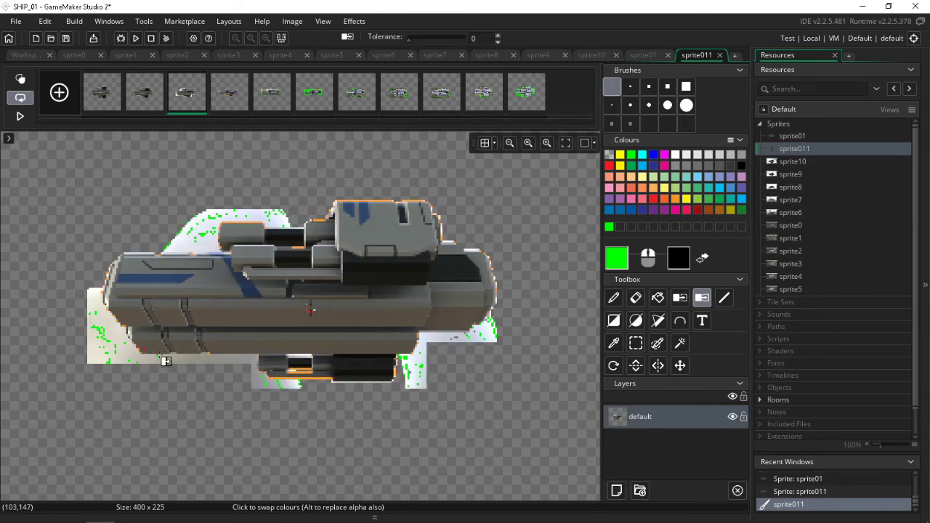
# Delete the background strip and light and orange edge pixels beneath the lower hull in the third frame.
pyautogui.scroll(4, 170, 376)
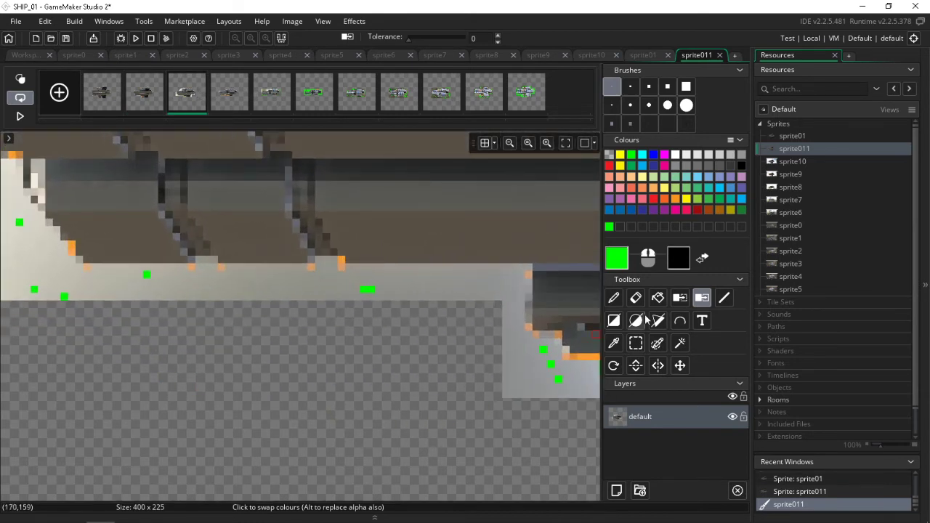
pyautogui.click(635, 343)
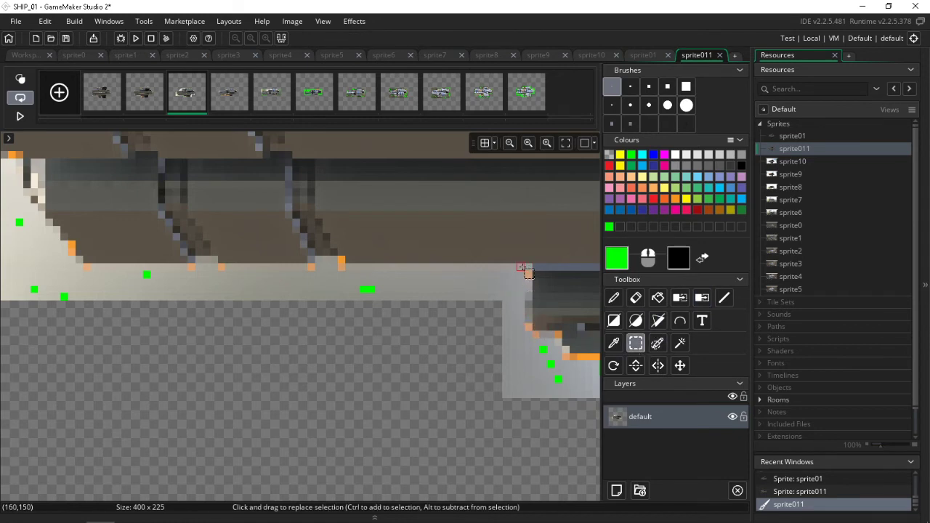
pyautogui.moveTo(524, 264); pyautogui.dragTo(45, 449)
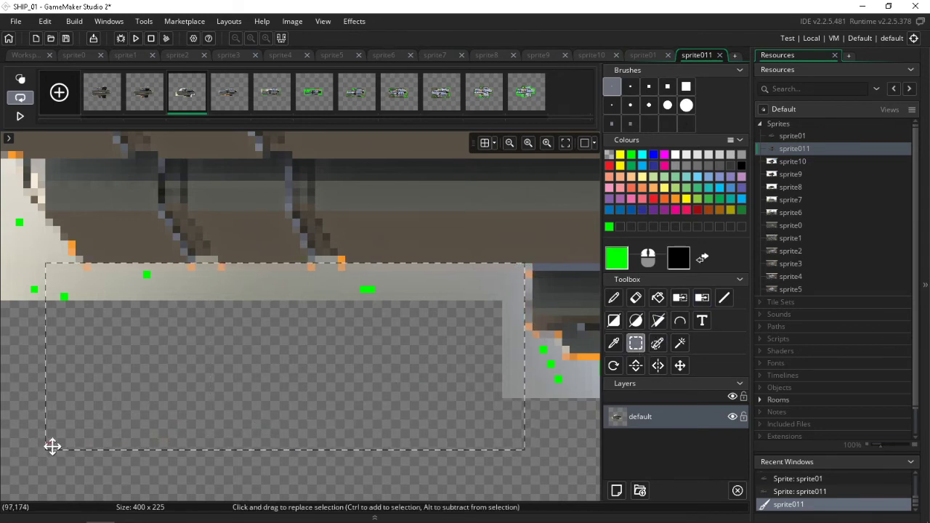
pyautogui.press('Delete')
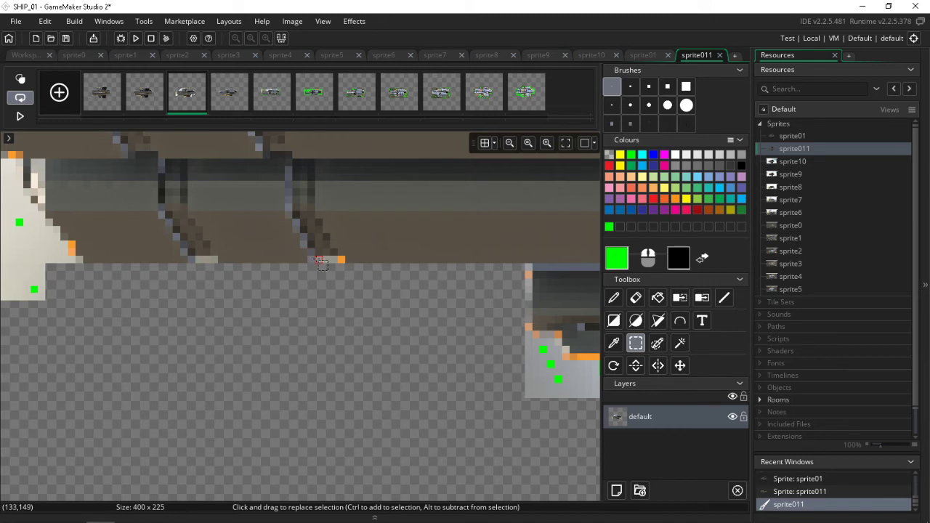
pyautogui.moveTo(316, 258); pyautogui.dragTo(344, 271)
pyautogui.press('Delete')
pyautogui.moveTo(206, 266); pyautogui.dragTo(215, 266)
pyautogui.press('Delete')
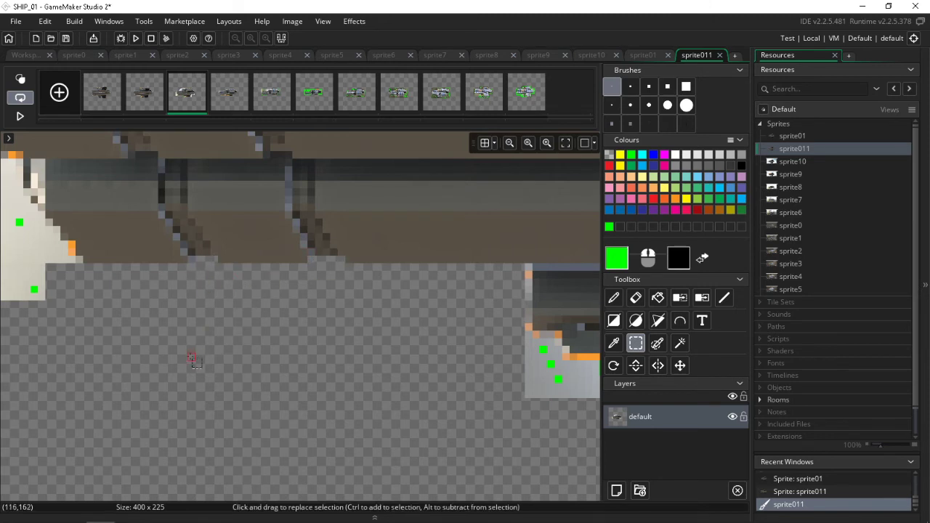
# Delete the lowest bands of the pale background block below the hull's left end in the third frame.
pyautogui.moveTo(185, 349)
pyautogui.mouseDown(button='middle')
pyautogui.moveTo(356, 344)
pyautogui.moveTo(387, 333)
pyautogui.mouseUp(button='middle')
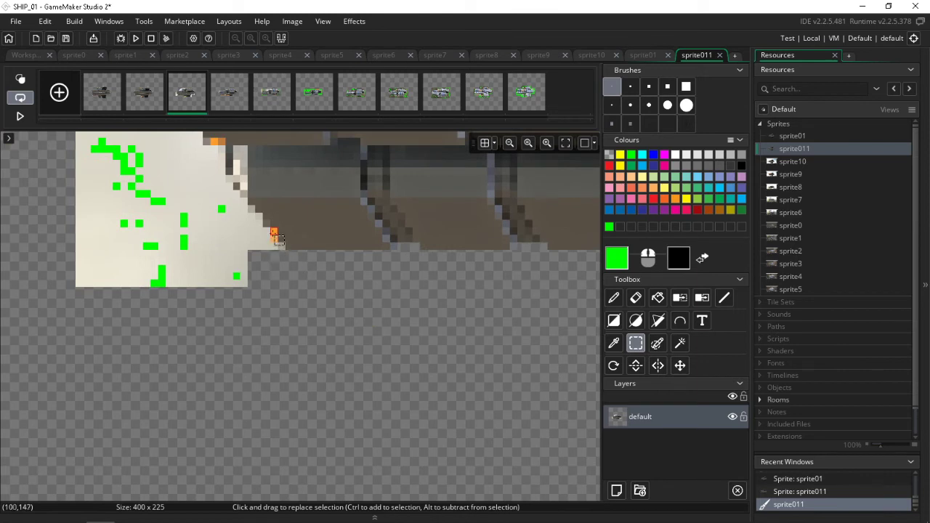
pyautogui.moveTo(278, 240)
pyautogui.mouseDown()
pyautogui.moveTo(225, 284)
pyautogui.moveTo(77, 312)
pyautogui.mouseUp()
pyautogui.press('Delete')
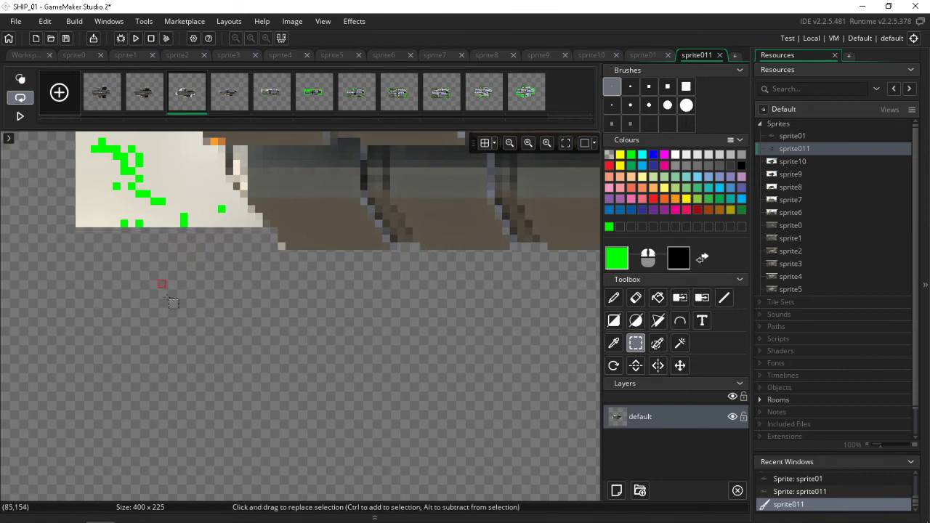
pyautogui.moveTo(172, 303); pyautogui.dragTo(284, 372, button='middle')
pyautogui.moveTo(346, 324); pyautogui.dragTo(106, 381)
pyautogui.press('Delete')
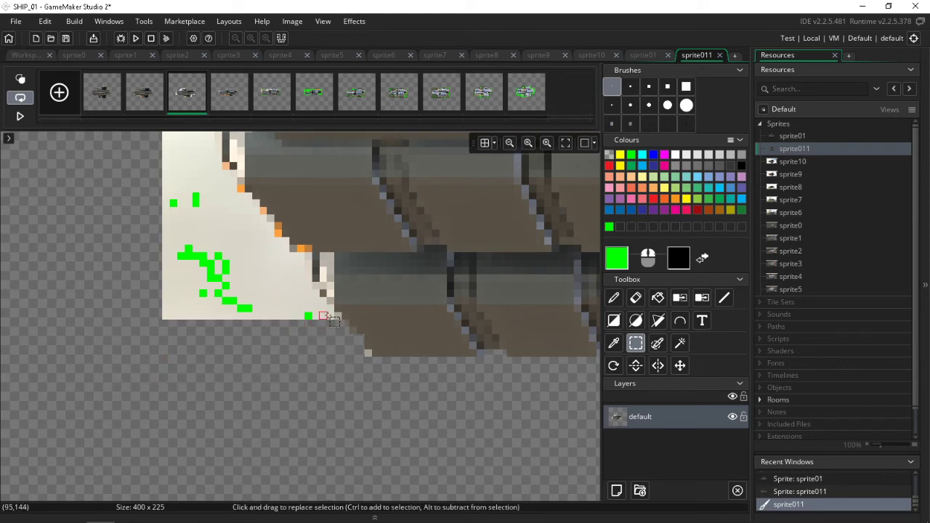
# Trim the remaining pale background block beside the hull's left end to a narrow stepped edge with rectangular selections.
pyautogui.moveTo(338, 317); pyautogui.dragTo(78, 371)
pyautogui.scroll(3, 243, 395)
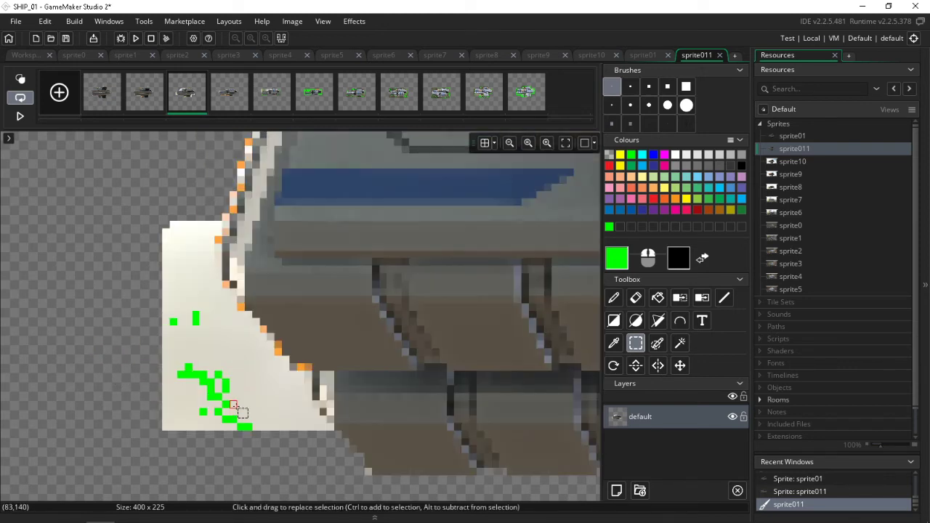
pyautogui.moveTo(219, 234)
pyautogui.mouseDown()
pyautogui.moveTo(117, 214)
pyautogui.moveTo(190, 330)
pyautogui.moveTo(214, 426)
pyautogui.moveTo(210, 473)
pyautogui.mouseUp()
pyautogui.press('Delete')
pyautogui.press('Delete')
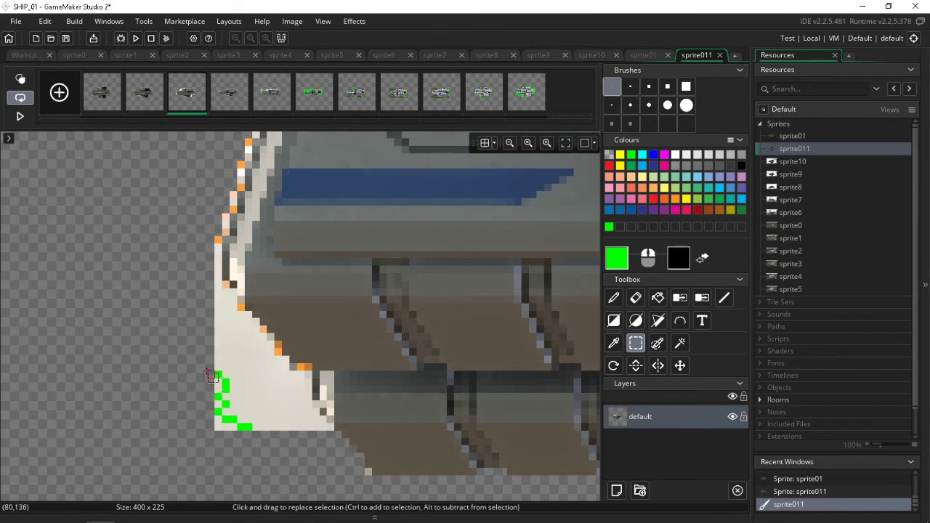
pyautogui.moveTo(210, 363); pyautogui.dragTo(269, 436)
pyautogui.press('Delete')
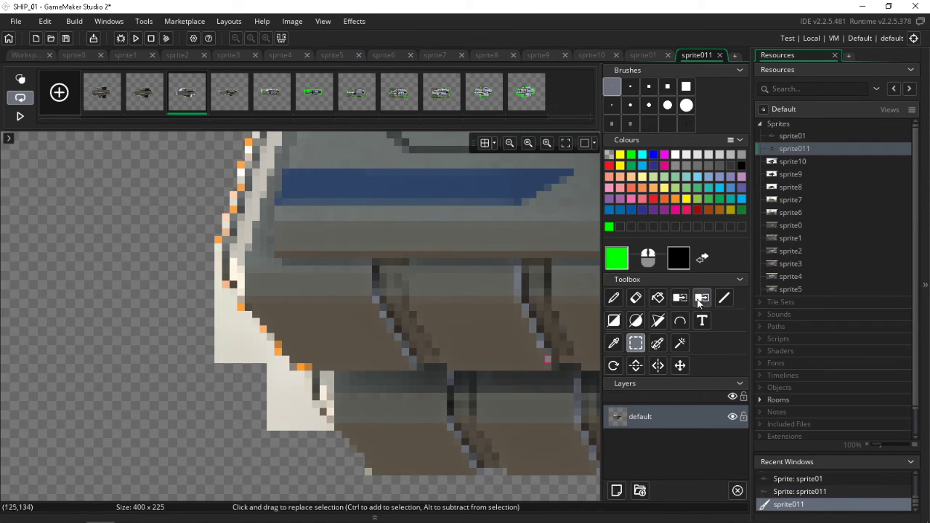
# Recolour several pale background shades along the stepped edge at the hull's left end to green.
pyautogui.click(697, 299)
pyautogui.click(293, 411)
pyautogui.click(278, 407)
pyautogui.click(271, 399)
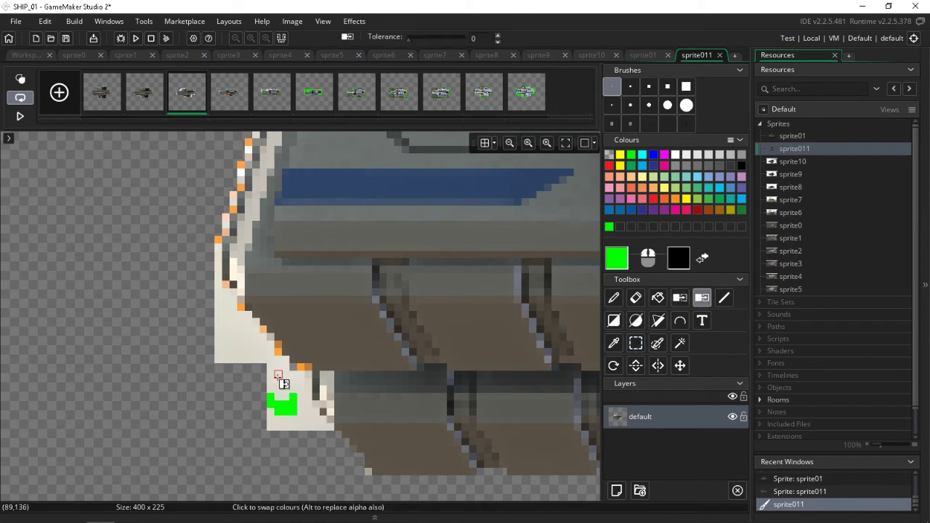
pyautogui.moveTo(278, 374)
pyautogui.mouseDown()
pyautogui.moveTo(230, 356)
pyautogui.moveTo(222, 314)
pyautogui.moveTo(251, 355)
pyautogui.mouseUp()
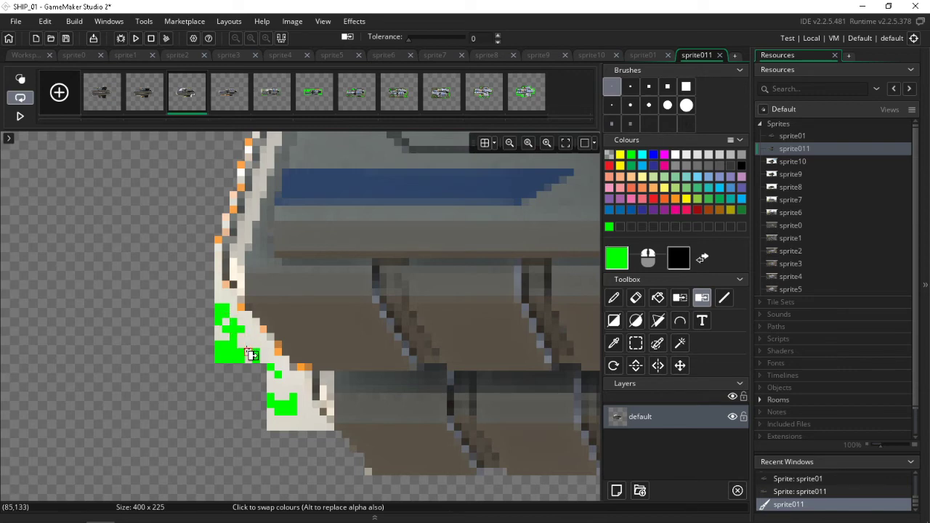
# Recolour light shades around the pod under the hull and along the strip beneath the ship's right end to green.
pyautogui.scroll(-5, 311, 384)
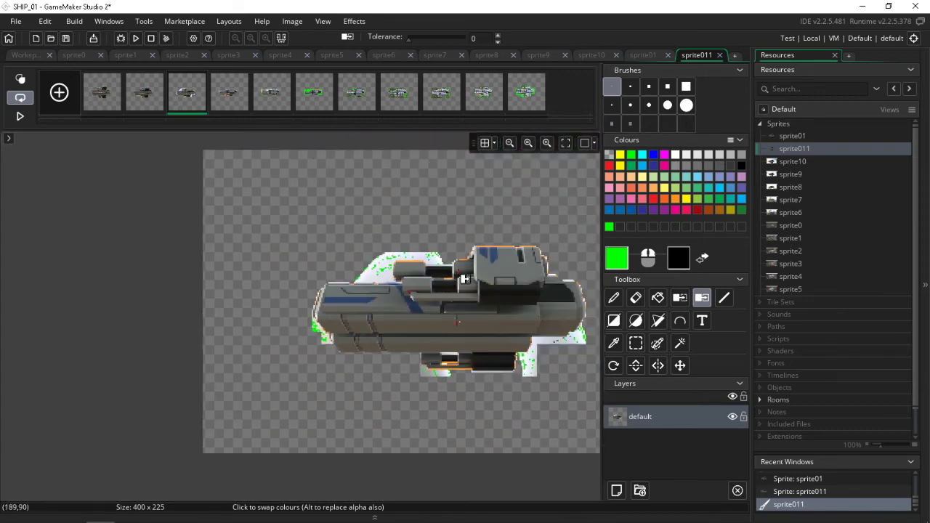
pyautogui.scroll(6, 434, 385)
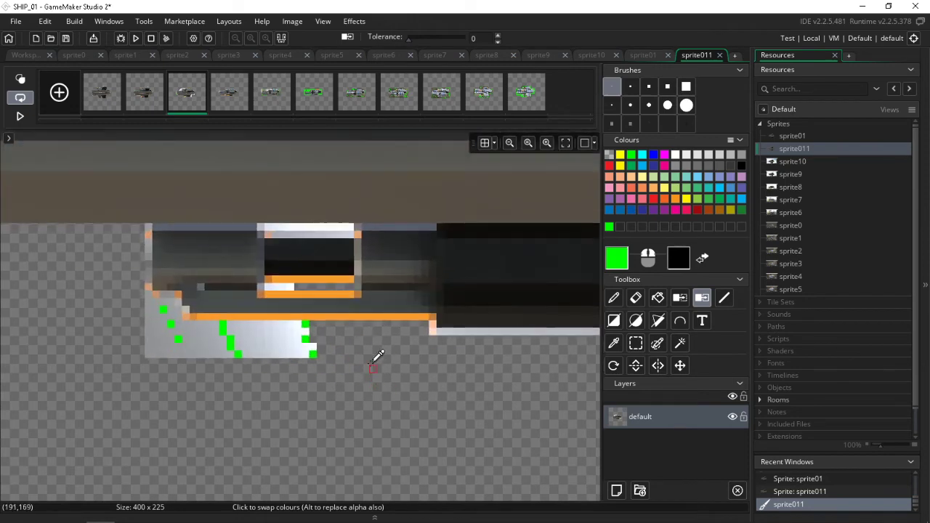
pyautogui.moveTo(298, 229); pyautogui.dragTo(312, 232)
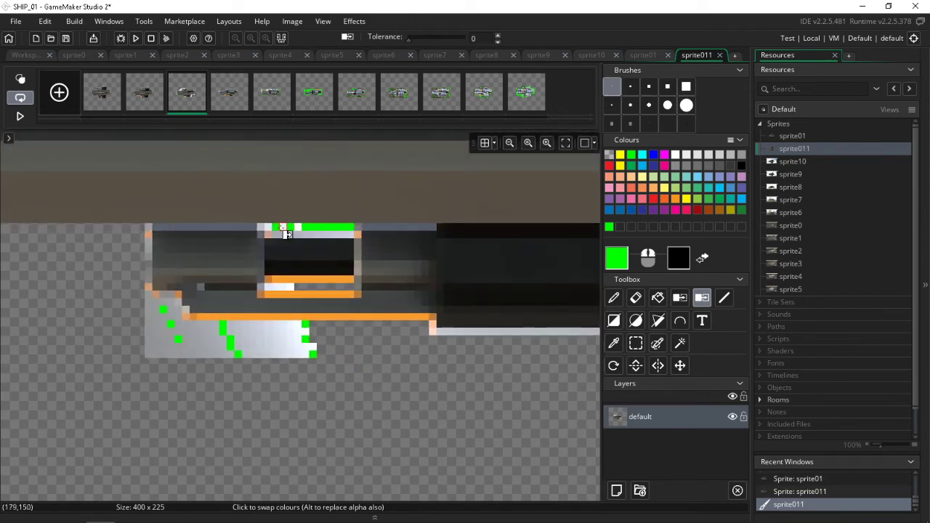
pyautogui.moveTo(285, 231); pyautogui.dragTo(305, 235)
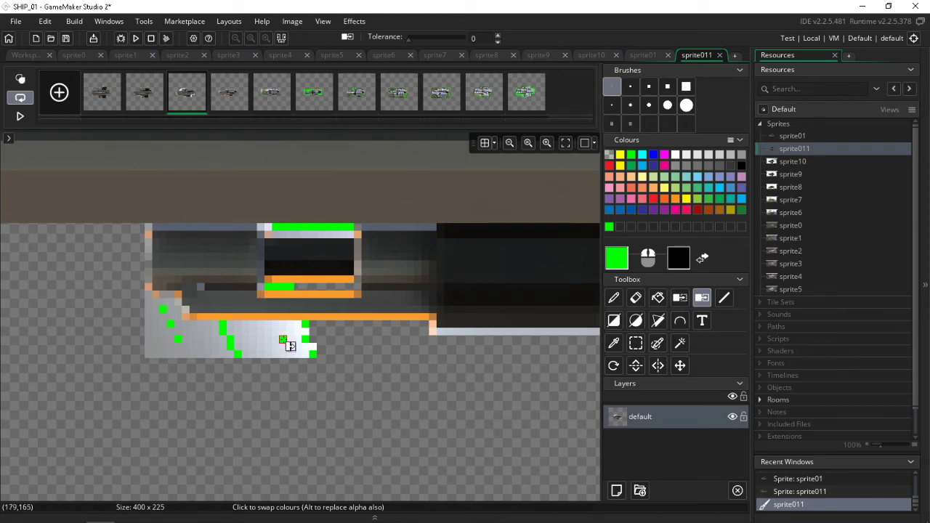
pyautogui.moveTo(290, 346); pyautogui.dragTo(307, 358)
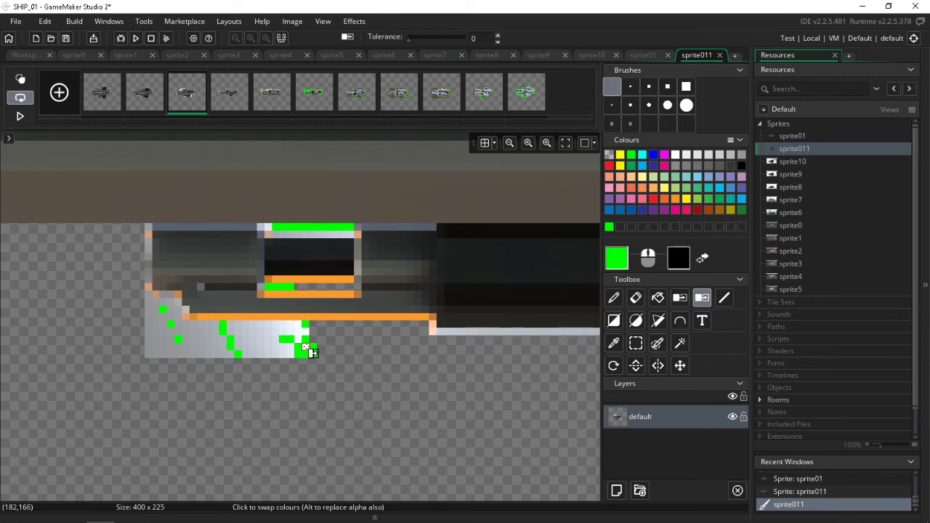
pyautogui.scroll(-4, 287, 347)
pyautogui.scroll(1, 279, 349)
pyautogui.scroll(2, 279, 349)
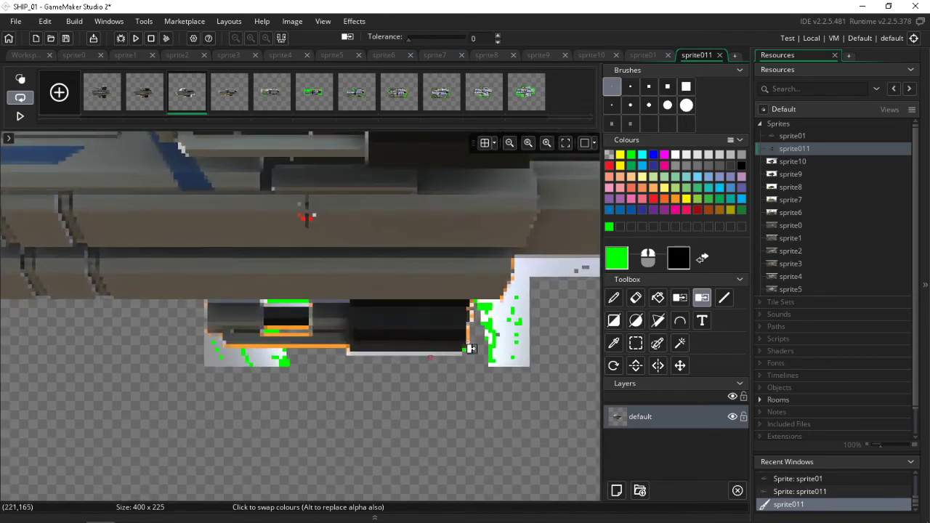
pyautogui.moveTo(546, 263)
pyautogui.mouseDown()
pyautogui.moveTo(570, 265)
pyautogui.moveTo(532, 275)
pyautogui.moveTo(536, 289)
pyautogui.mouseUp()
# Delete the background beneath the hull's right end and beside the lower pod using rectangular selections.
pyautogui.moveTo(541, 296); pyautogui.dragTo(401, 335, button='middle')
pyautogui.click(636, 342)
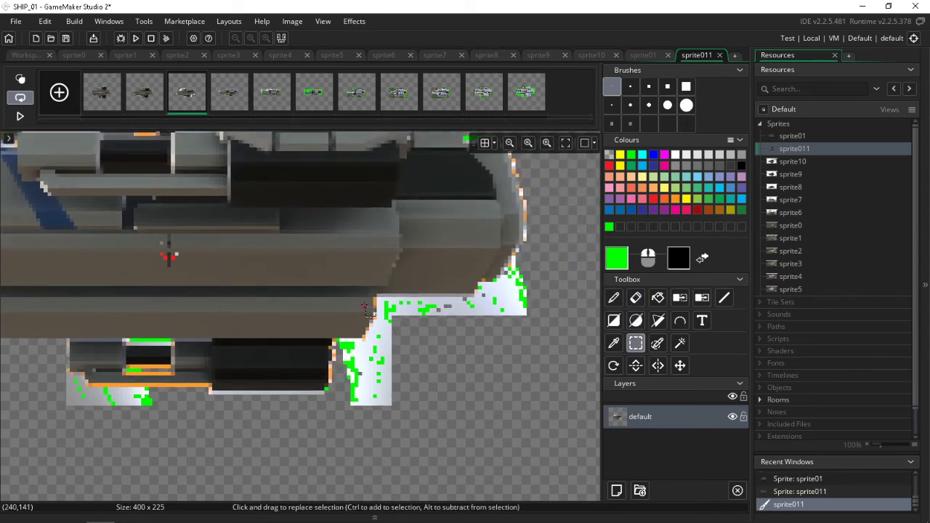
pyautogui.moveTo(378, 300); pyautogui.dragTo(548, 445)
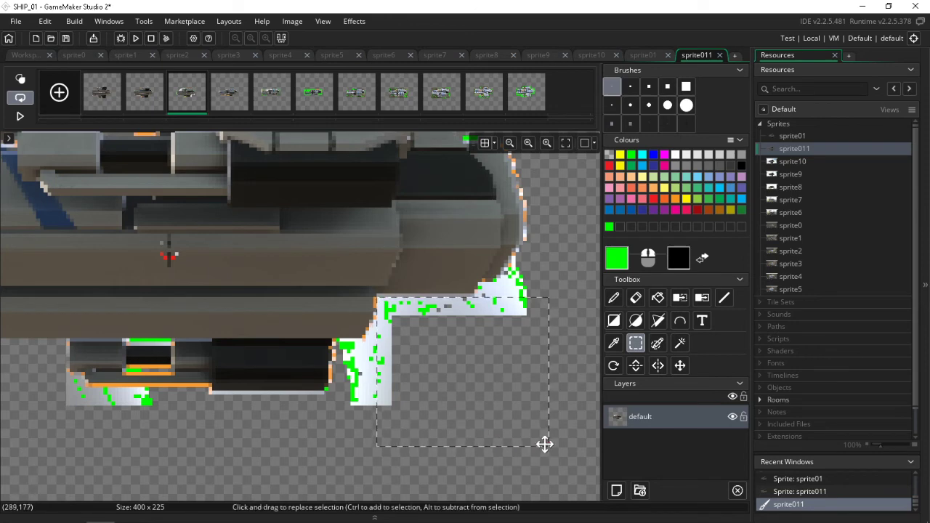
pyautogui.press('Delete')
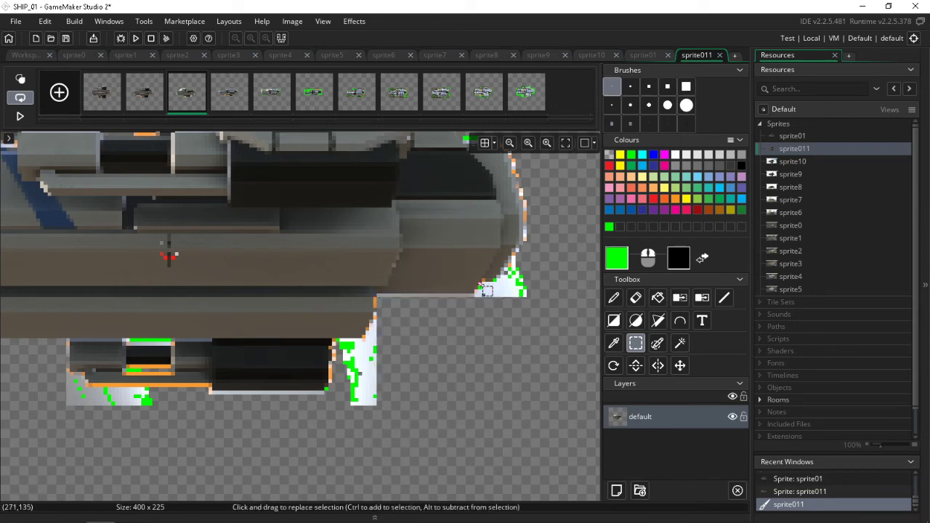
pyautogui.moveTo(478, 283); pyautogui.dragTo(540, 322)
pyautogui.press('Delete')
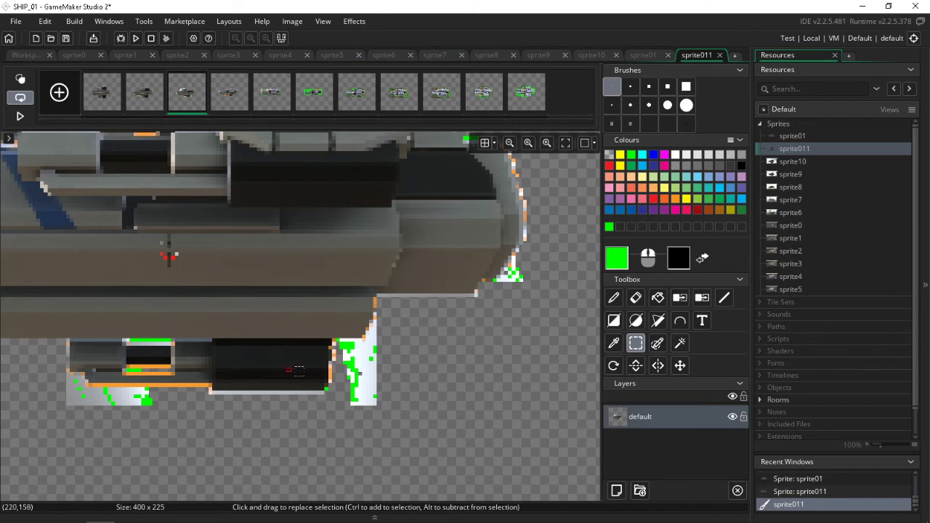
pyautogui.moveTo(336, 339); pyautogui.dragTo(392, 435)
pyautogui.scroll(-1, 379, 348)
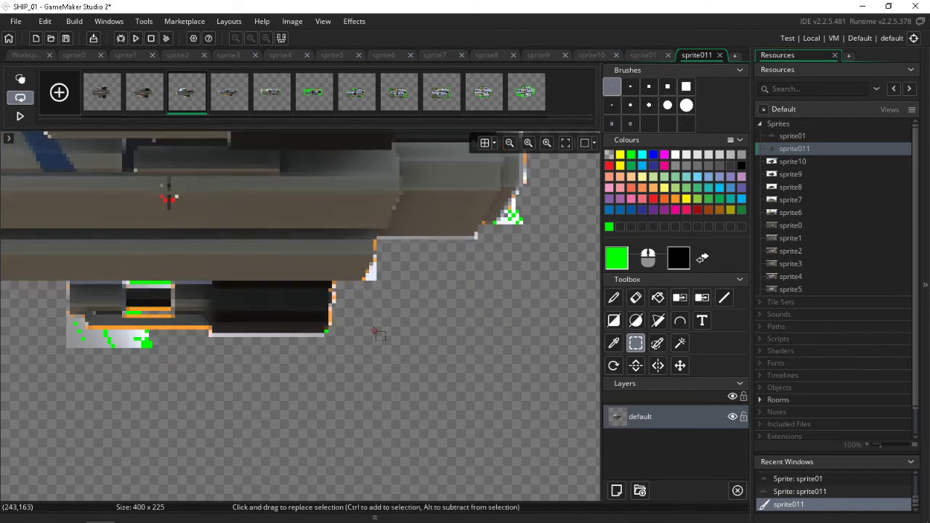
# Delete the background above the upper barrels and the white wedge to their left.
pyautogui.scroll(4, 377, 337)
pyautogui.moveTo(135, 199); pyautogui.dragTo(409, 221, button='middle')
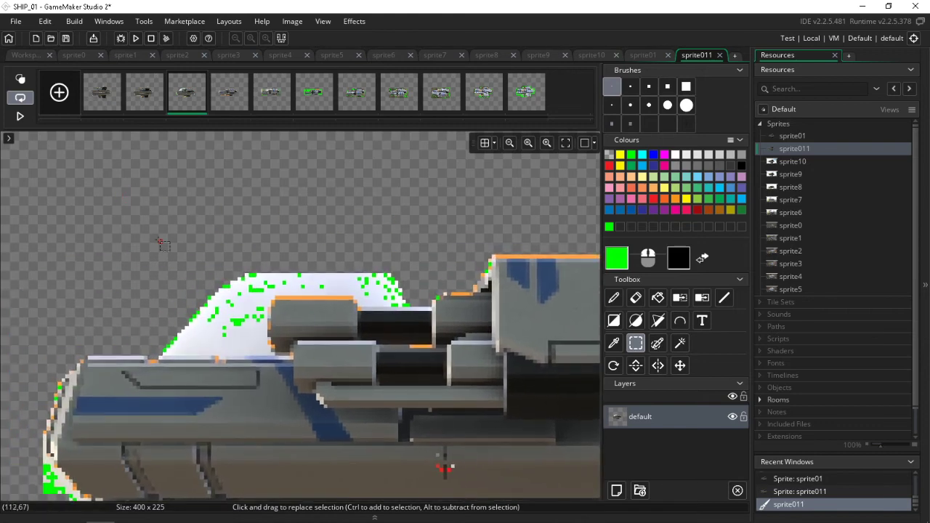
pyautogui.moveTo(166, 236); pyautogui.dragTo(409, 297)
pyautogui.press('Delete')
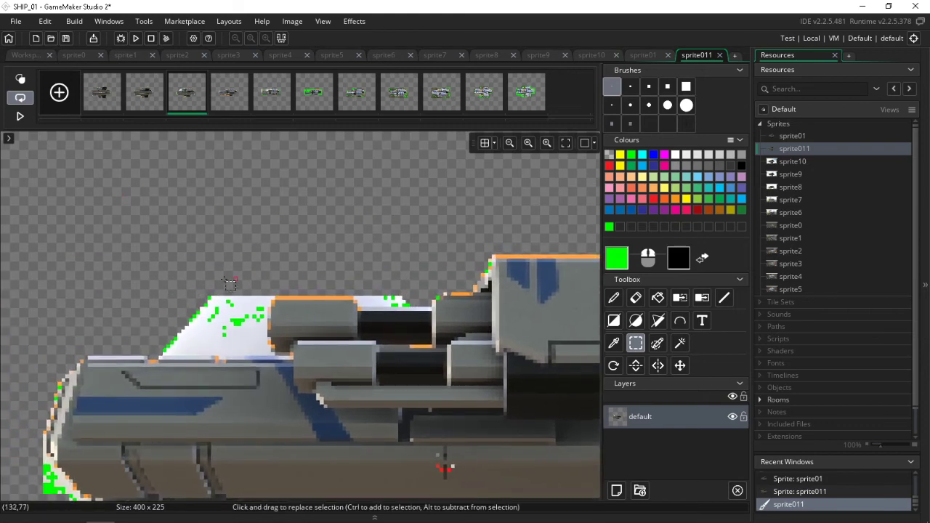
pyautogui.moveTo(266, 354)
pyautogui.mouseDown()
pyautogui.moveTo(251, 333)
pyautogui.moveTo(153, 284)
pyautogui.moveTo(166, 287)
pyautogui.mouseUp()
pyautogui.press('Delete')
# Delete the green pixels on top of the hull's right end and the green and white patch beneath it.
pyautogui.moveTo(336, 207); pyautogui.dragTo(49, 235, button='middle')
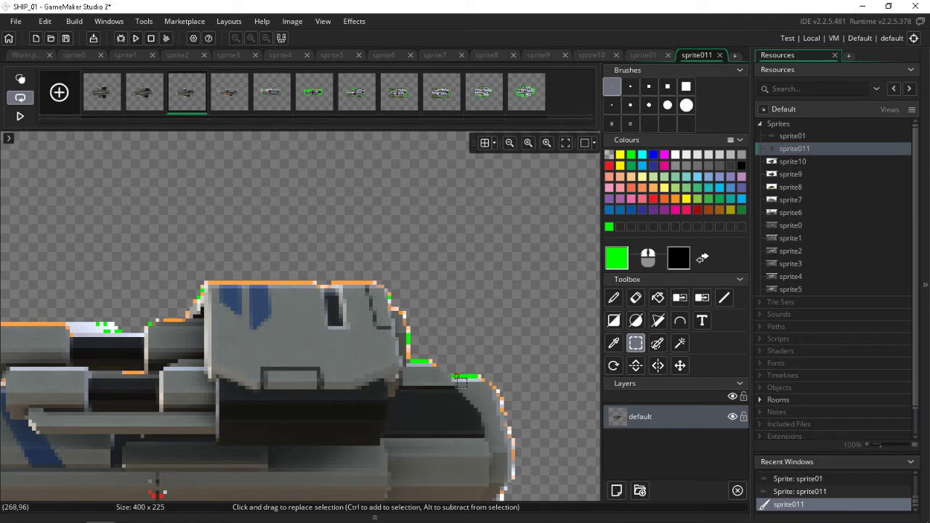
pyautogui.moveTo(453, 376); pyautogui.dragTo(513, 353)
pyautogui.press('Delete')
pyautogui.scroll(-3, 465, 372)
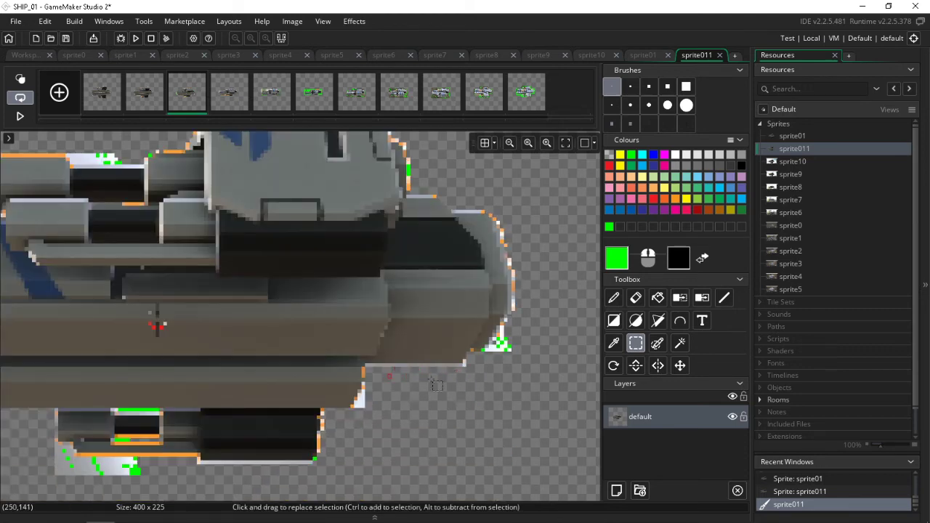
pyautogui.moveTo(497, 341); pyautogui.dragTo(510, 354)
pyautogui.press('Delete')
pyautogui.scroll(-1, 148, 400)
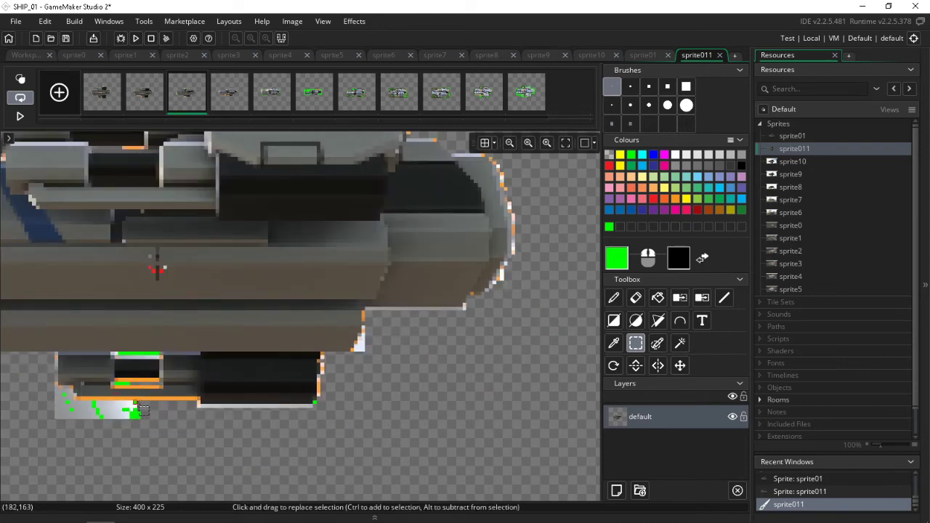
# Delete the background patch and orange line along the underside of the lower pod.
pyautogui.press('Delete')
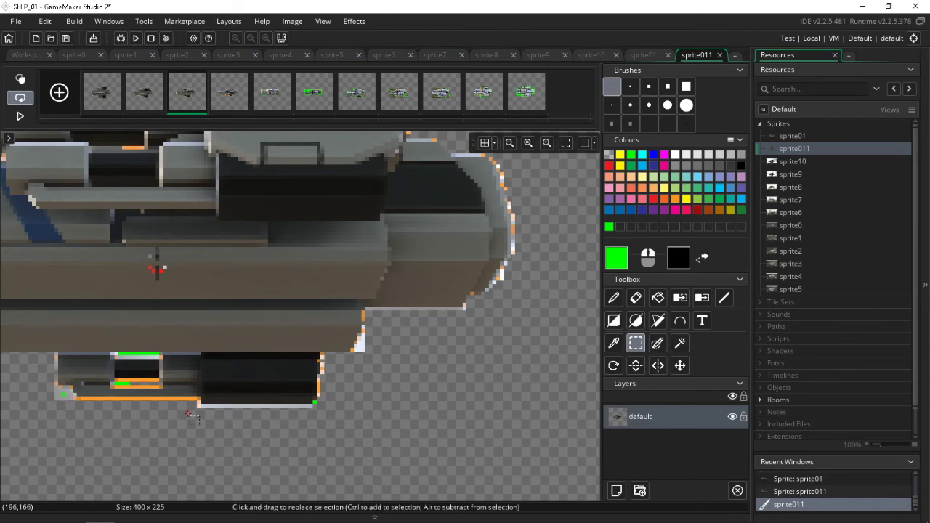
pyautogui.moveTo(199, 402); pyautogui.dragTo(31, 456)
pyautogui.press('Delete')
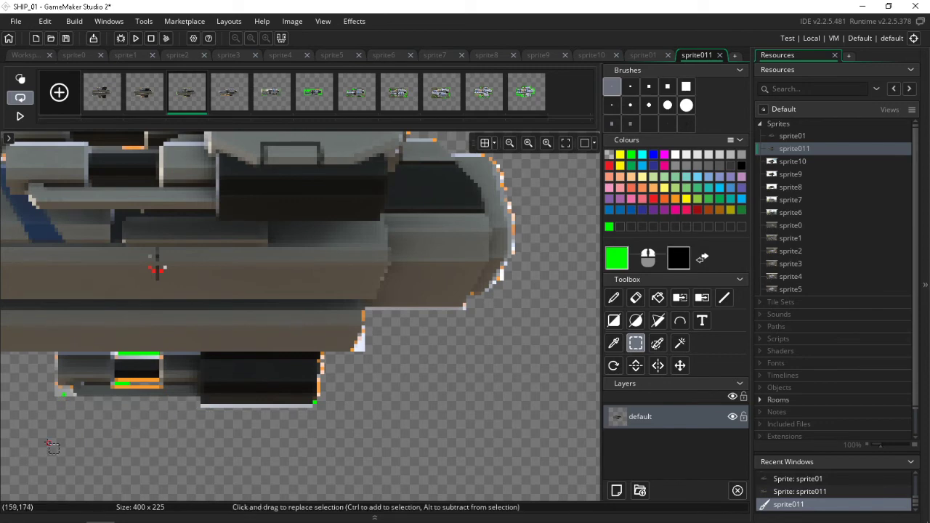
# Delete the 12x3 orange and green band under the lower pod's dark window and its leftover right edge pixels.
pyautogui.moveTo(56, 444); pyautogui.dragTo(252, 441, button='middle')
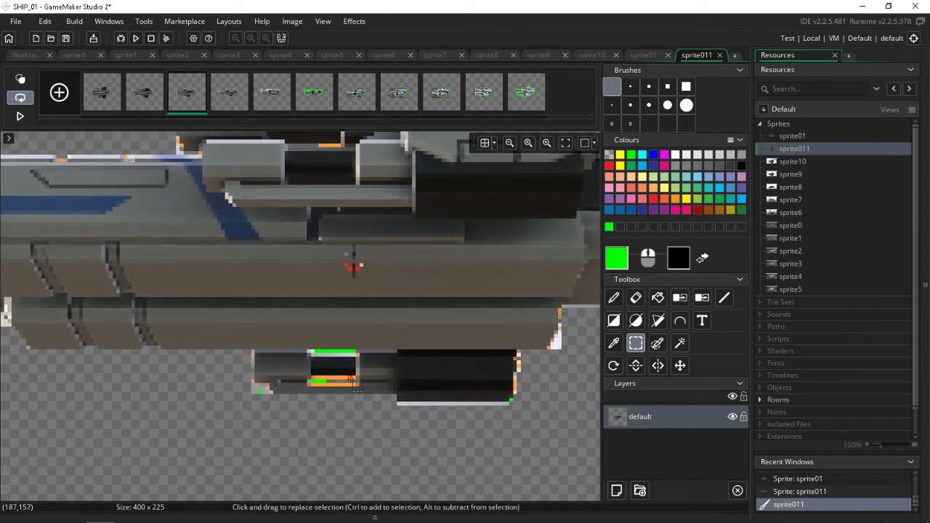
pyautogui.moveTo(357, 380); pyautogui.dragTo(311, 386)
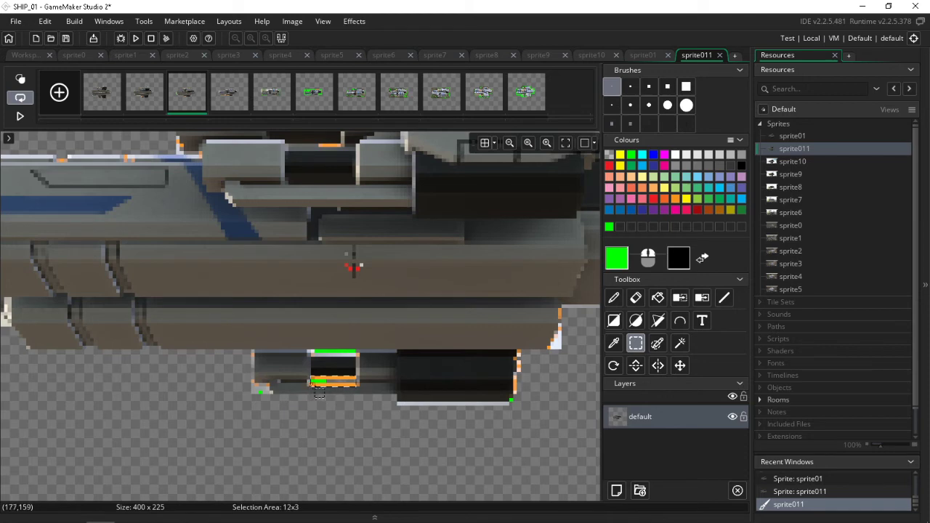
pyautogui.press('Delete')
pyautogui.click(355, 385)
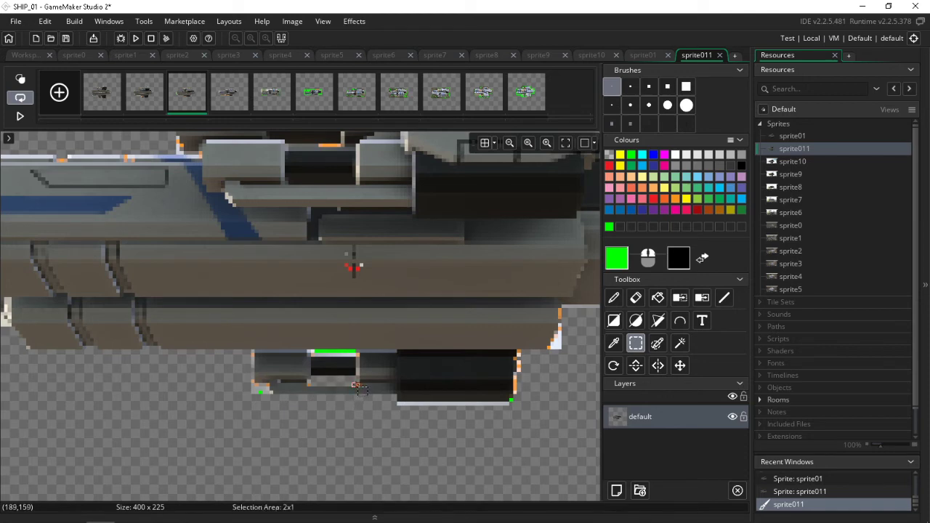
pyautogui.moveTo(348, 383); pyautogui.dragTo(357, 385)
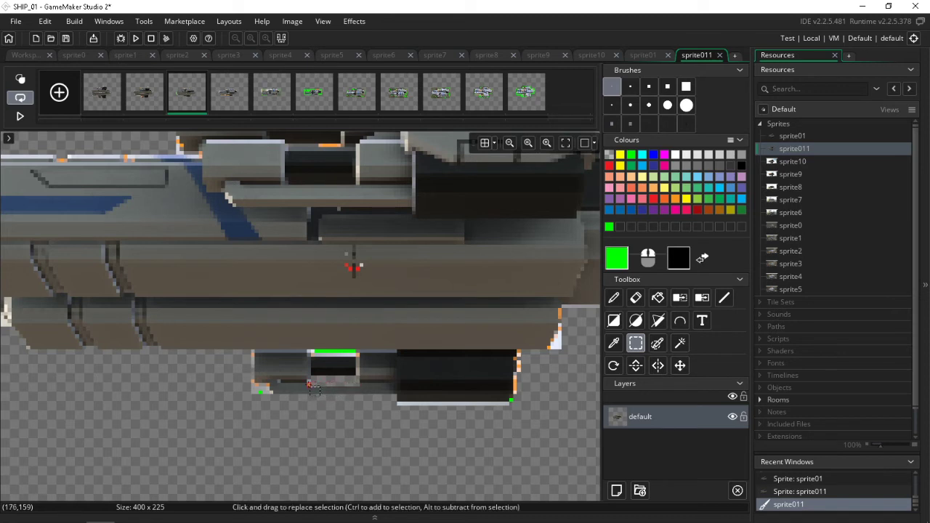
# Delete the green band above the lower pod's dark window and the leftover pixels at the pod's lower-left corner and left edge.
pyautogui.moveTo(313, 352); pyautogui.dragTo(356, 352)
pyautogui.press('Delete')
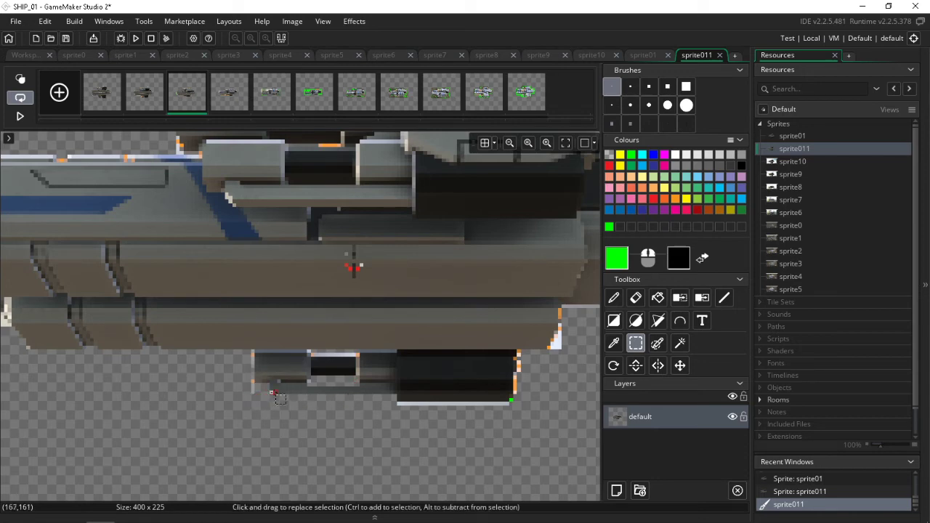
pyautogui.moveTo(271, 392); pyautogui.dragTo(246, 400)
pyautogui.press('Delete')
pyautogui.press('Delete')
pyautogui.moveTo(253, 353)
pyautogui.mouseDown()
pyautogui.moveTo(255, 378)
pyautogui.moveTo(252, 355)
pyautogui.mouseUp()
# Delete the 34x7 area along the lower pod's underside and the 12x1 light strip above its dark window.
pyautogui.moveTo(511, 400); pyautogui.dragTo(382, 425)
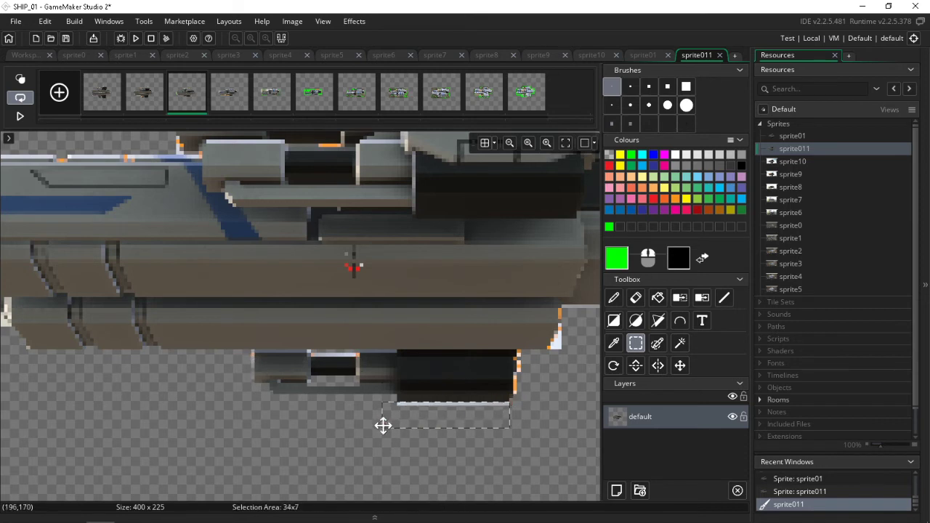
pyautogui.press('Delete')
pyautogui.moveTo(356, 355); pyautogui.dragTo(312, 356)
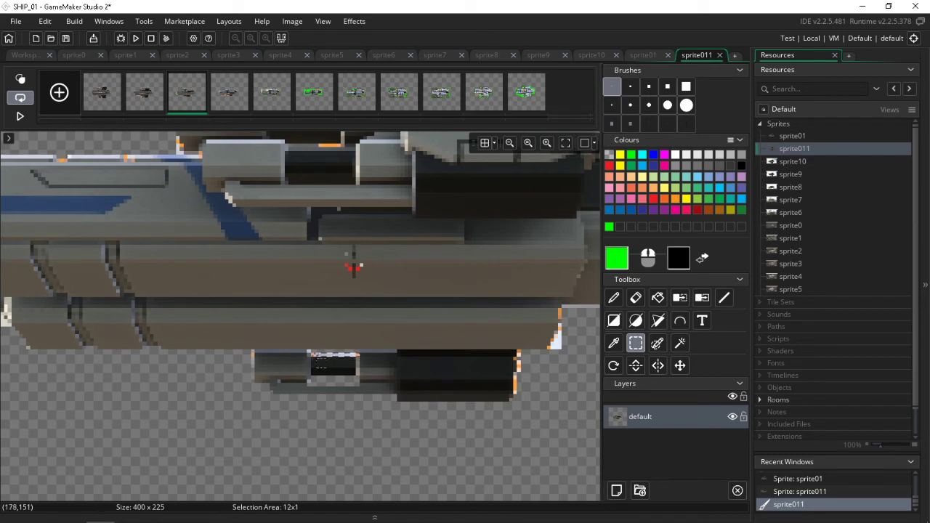
pyautogui.press('Delete')
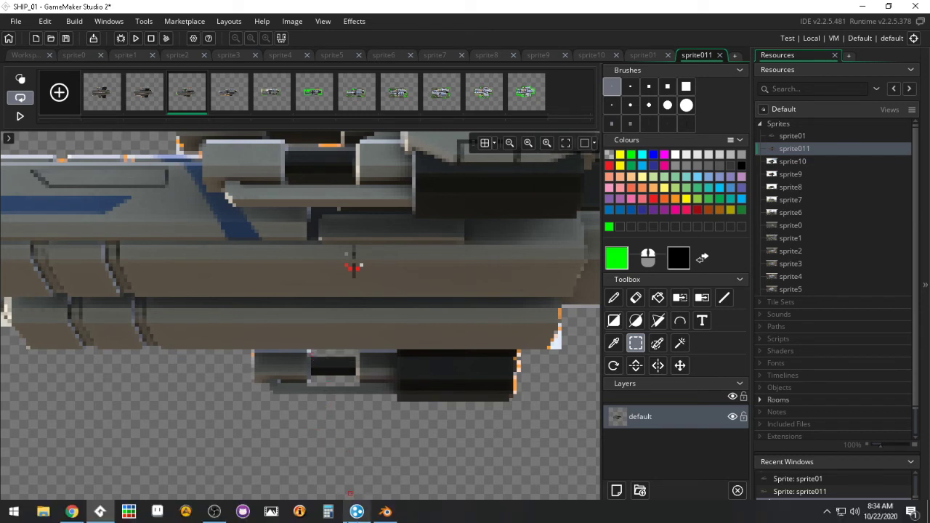
# Select all frames of the sprite from first to last and activate the Colour replace tool at tolerance 0.
pyautogui.keyDown('ctrl'); pyautogui.scroll(-4, 344, 492); pyautogui.keyUp('ctrl')
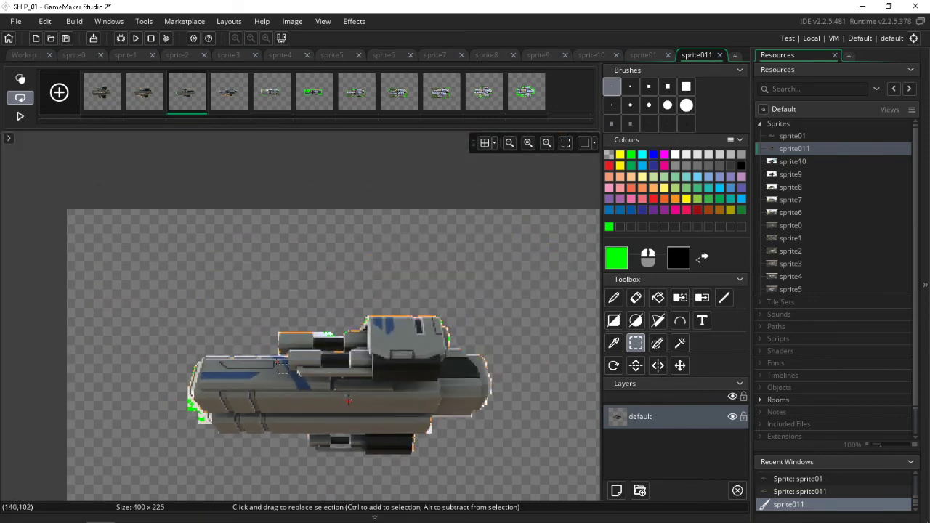
pyautogui.keyDown('ctrl'); pyautogui.scroll(1, 281, 371); pyautogui.keyUp('ctrl')
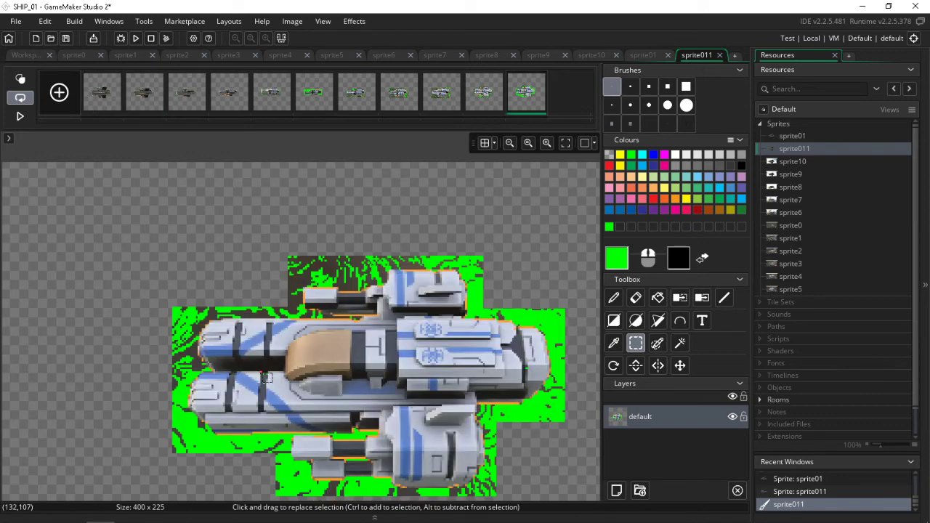
pyautogui.press('Left')
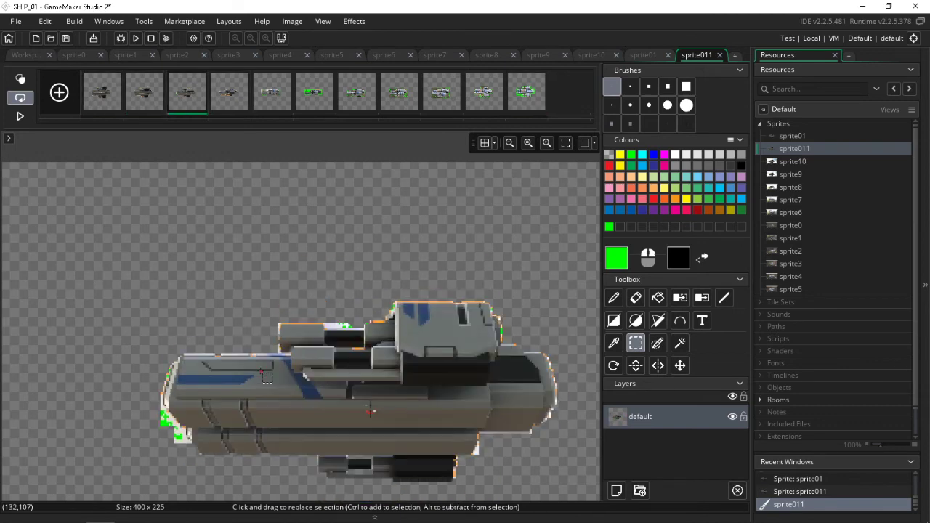
pyautogui.moveTo(220, 411); pyautogui.dragTo(274, 375, button='middle')
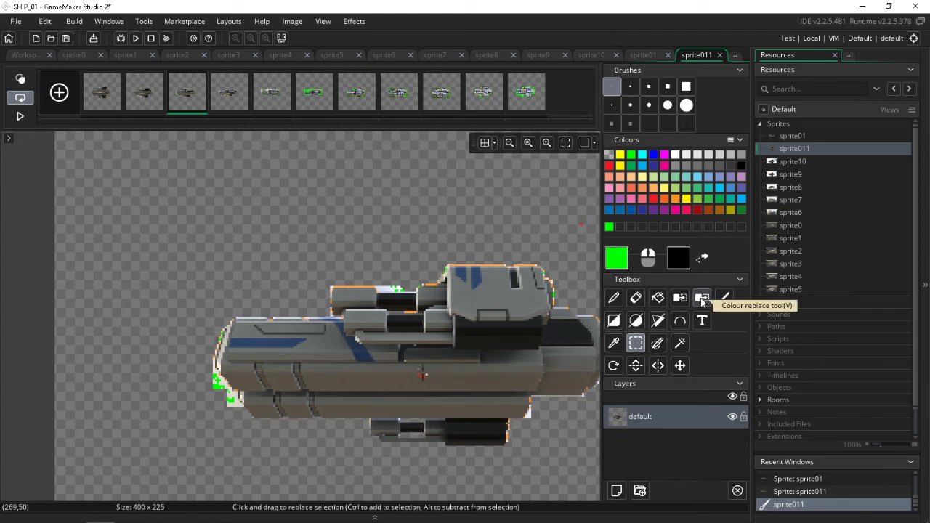
pyautogui.click(116, 75)
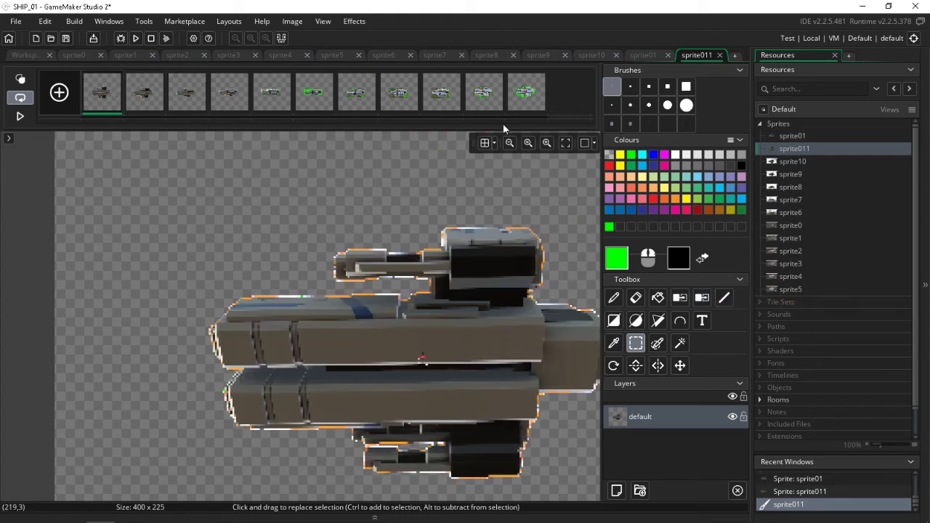
pyautogui.keyDown('shift'); pyautogui.click(527, 100); pyautogui.keyUp('shift')
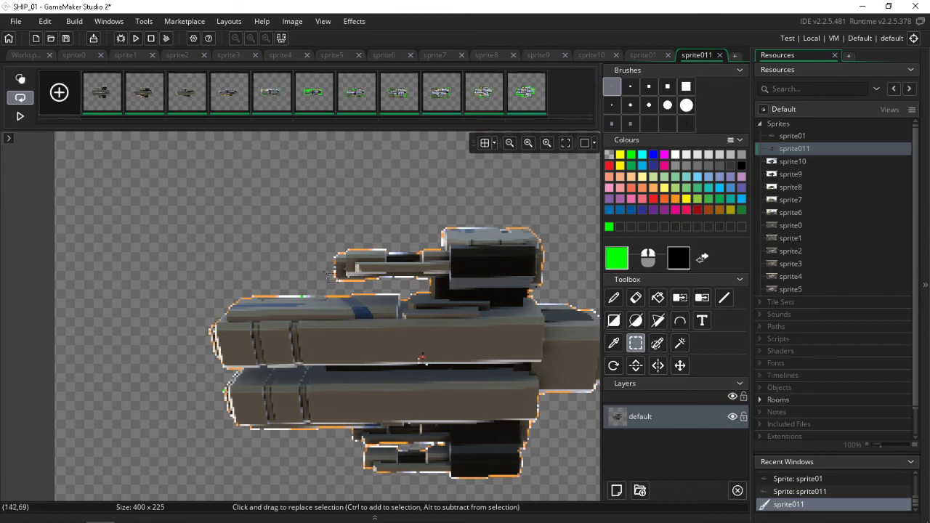
pyautogui.scroll(3, 323, 286)
pyautogui.click(701, 297)
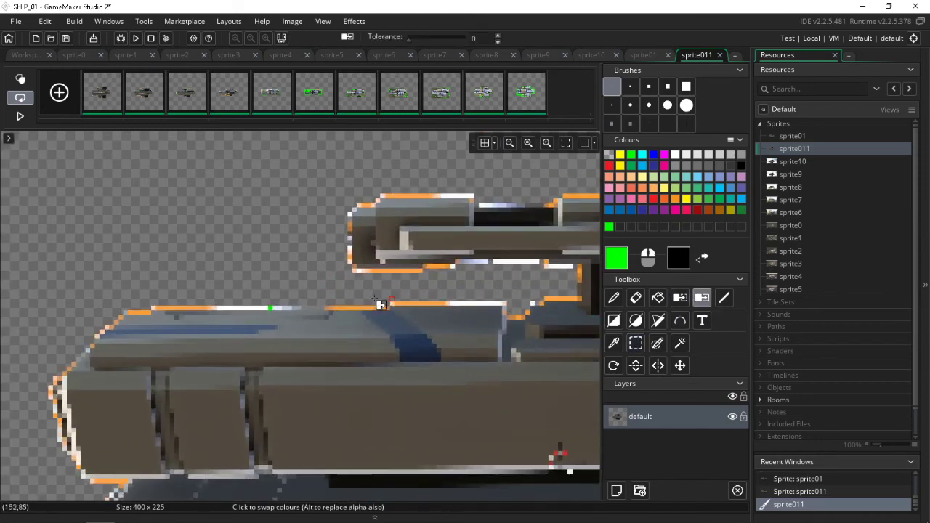
# Replace the orange outline shades along the upper hull's top edge and the upper barrel with green.
pyautogui.moveTo(361, 315)
pyautogui.mouseDown()
pyautogui.moveTo(416, 305)
pyautogui.moveTo(392, 274)
pyautogui.moveTo(460, 268)
pyautogui.moveTo(449, 294)
pyautogui.mouseUp()
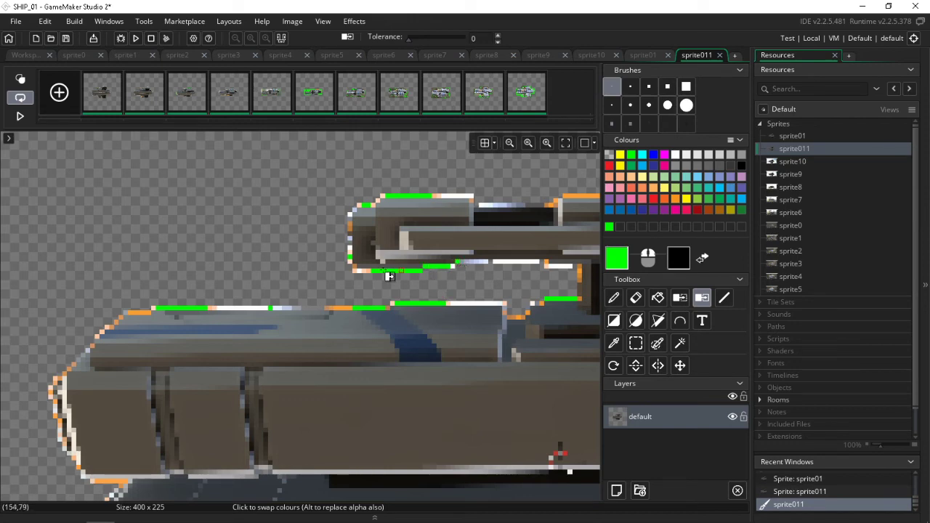
pyautogui.click(355, 269)
pyautogui.click(339, 308)
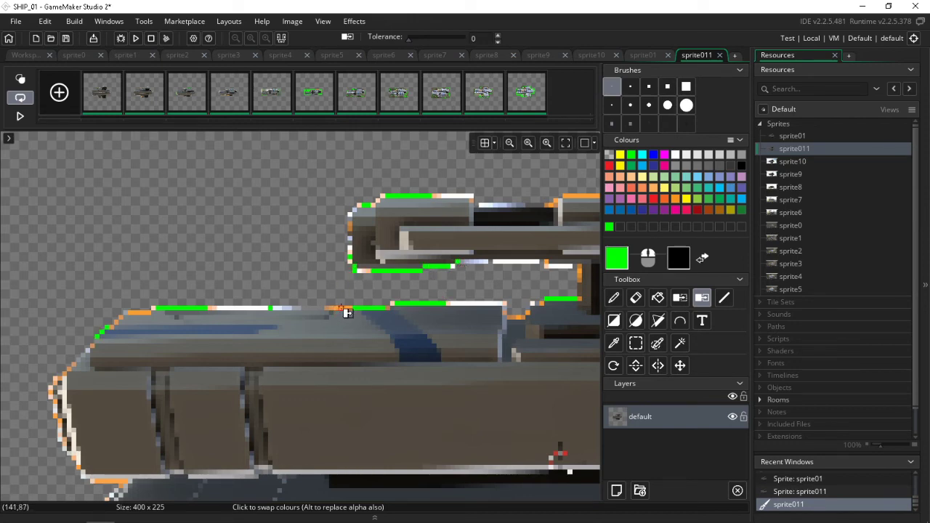
pyautogui.click(145, 316)
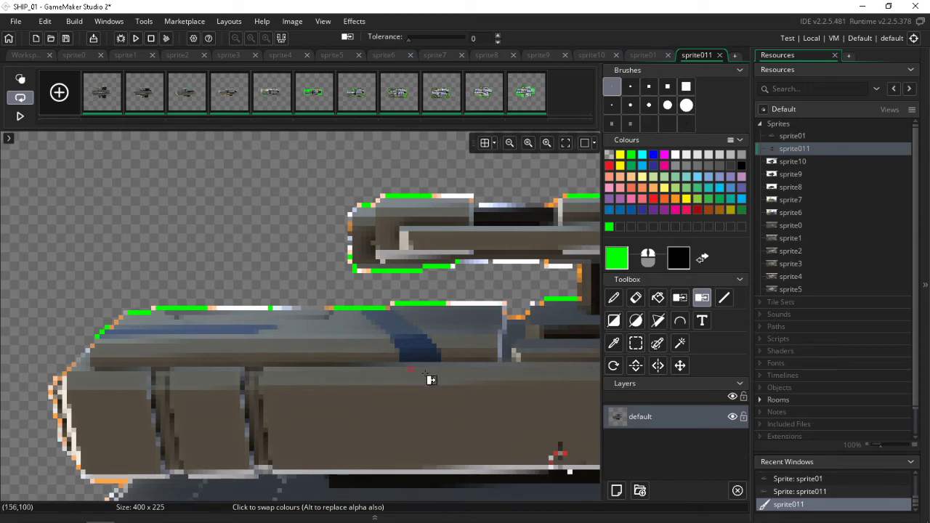
# Replace the orange outline shades along the lower hull's underside and around the lower pod with green.
pyautogui.scroll(-5, 346, 379)
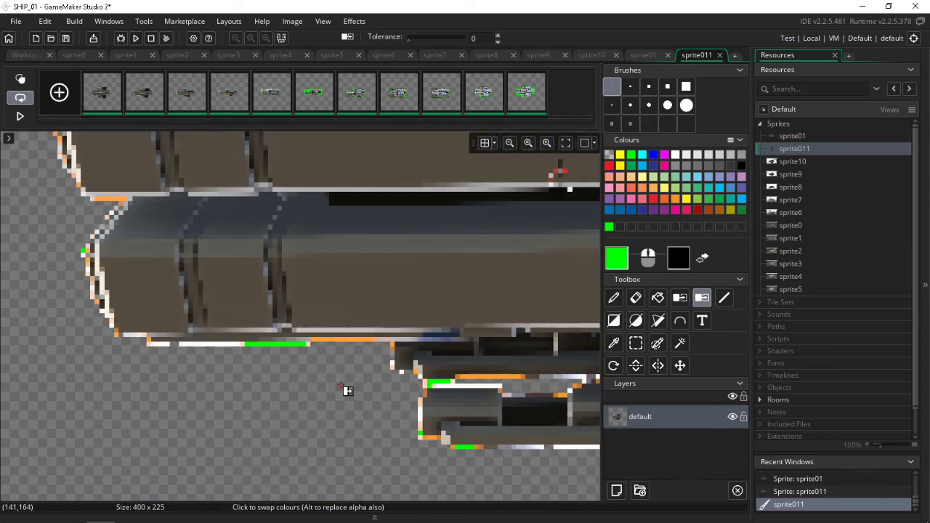
pyautogui.click(360, 340)
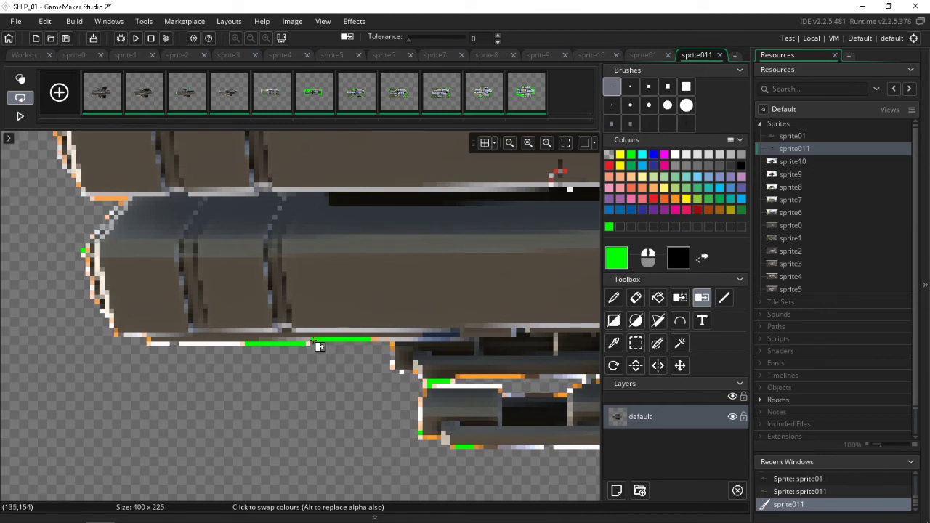
pyautogui.moveTo(479, 383); pyautogui.dragTo(463, 382)
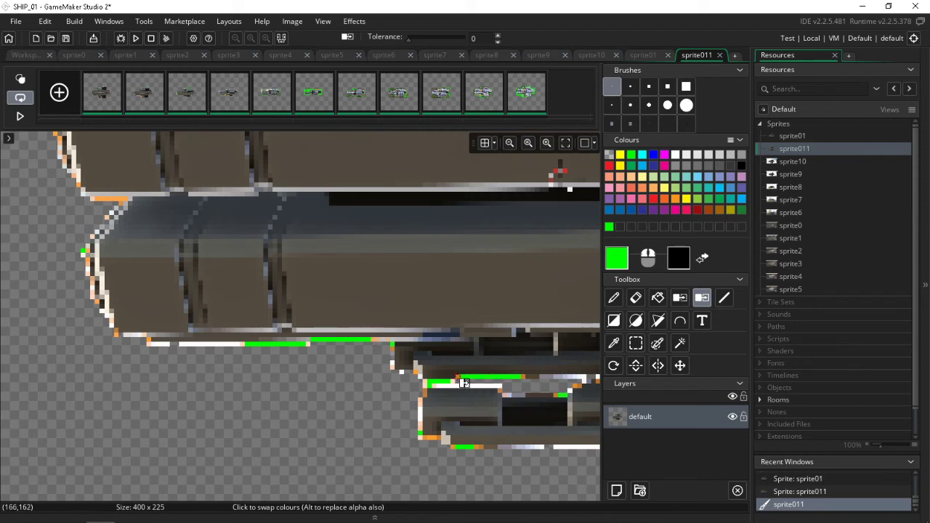
pyautogui.click(433, 443)
# Replace the orange pixels in the gap between the two hulls and around the lower hull's left end with green.
pyautogui.click(102, 199)
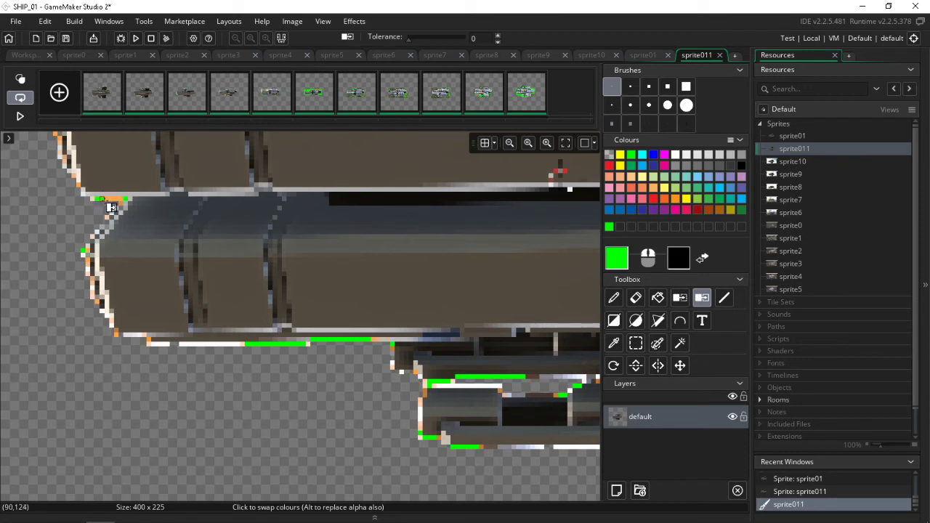
pyautogui.click(112, 199)
pyautogui.click(88, 252)
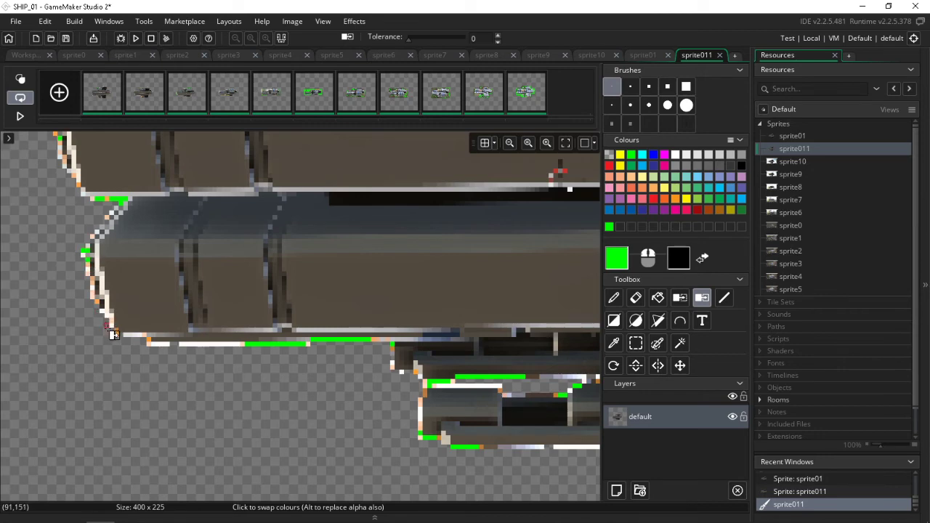
pyautogui.click(117, 332)
pyautogui.click(149, 340)
# Replace the remaining orange shades on the upper hull's sloped left end and along its top edge with green.
pyautogui.scroll(3, 54, 307)
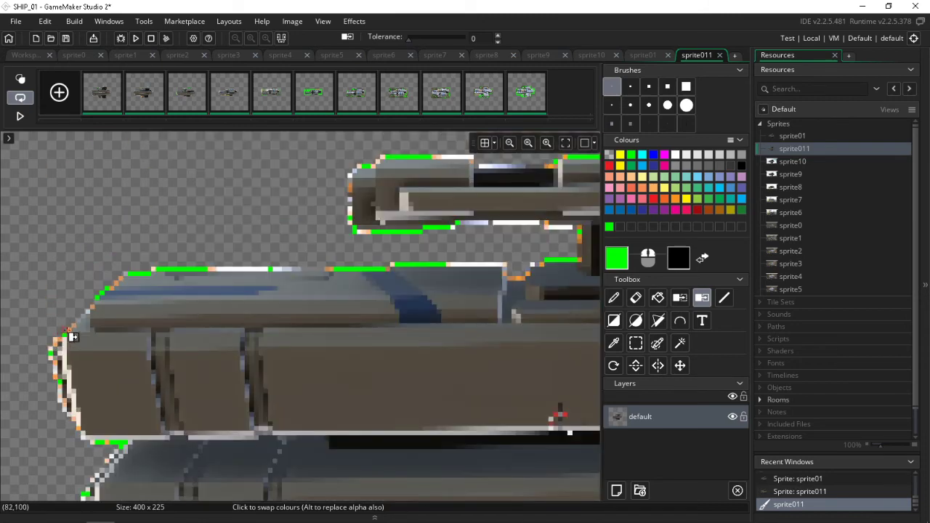
pyautogui.click(70, 329)
pyautogui.click(74, 326)
pyautogui.click(117, 280)
pyautogui.click(327, 269)
pyautogui.click(510, 279)
pyautogui.click(528, 275)
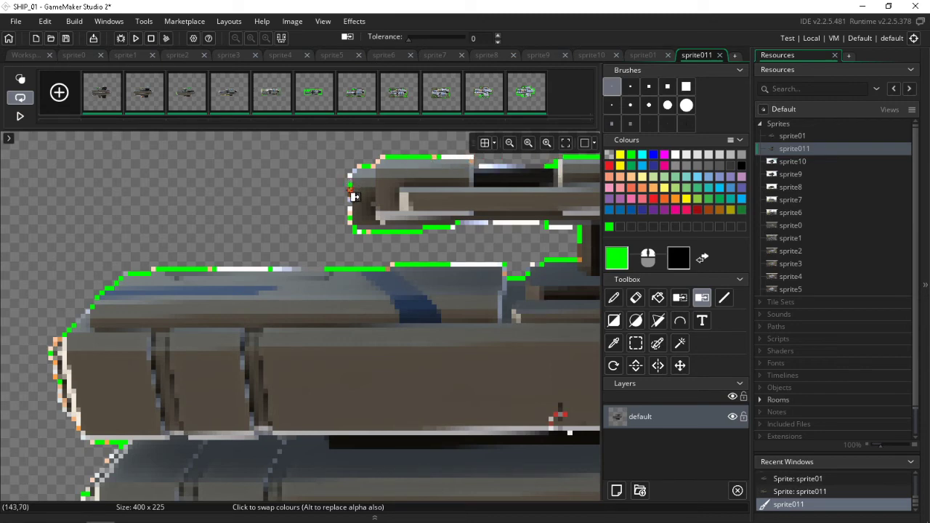
# Replace the orange pixels along the upper turret's top edge and rounded right corner with green.
pyautogui.scroll(-5, 315, 334)
pyautogui.scroll(2, 332, 382)
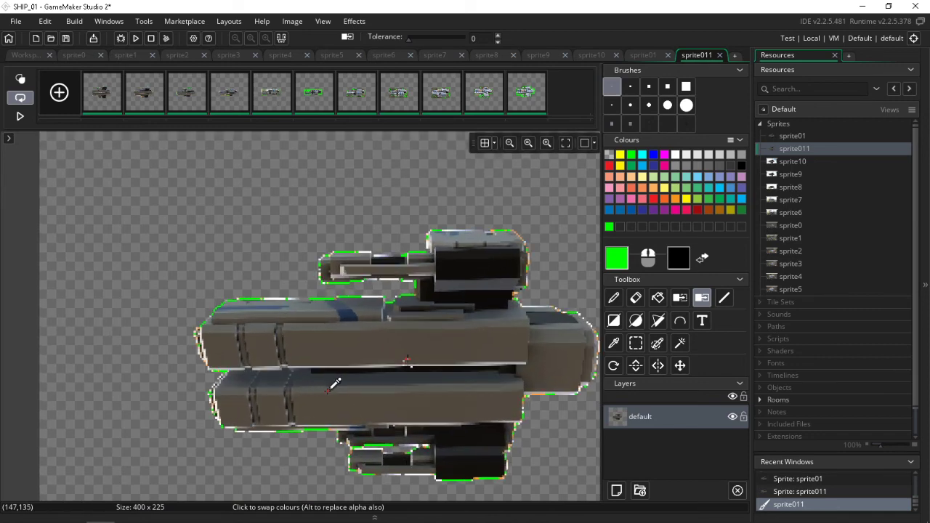
pyautogui.scroll(3, 371, 240)
pyautogui.scroll(2, 371, 239)
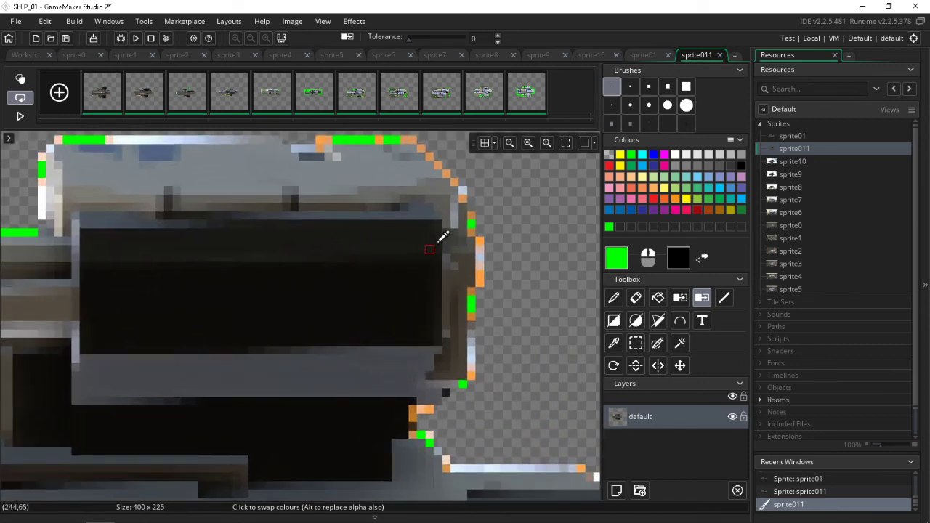
pyautogui.moveTo(441, 168)
pyautogui.mouseDown()
pyautogui.moveTo(418, 147)
pyautogui.moveTo(321, 141)
pyautogui.mouseUp()
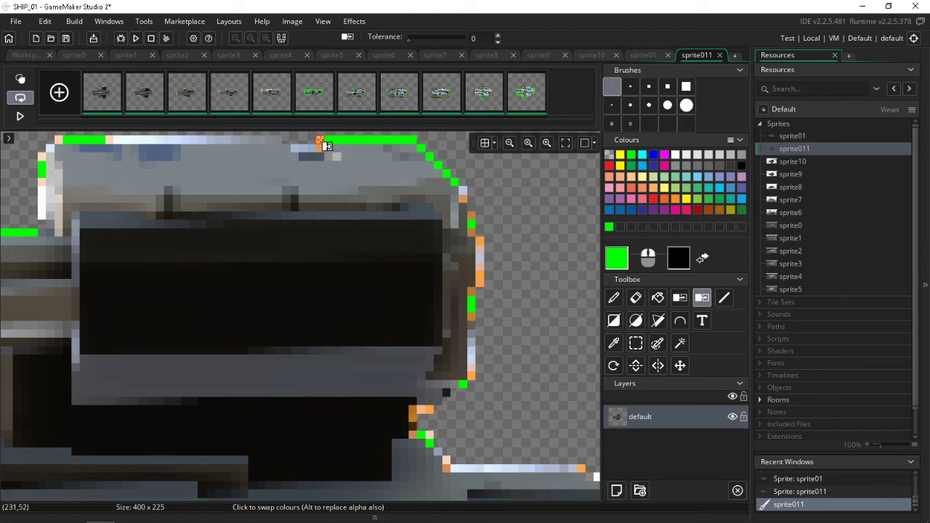
# Replace the orange shades down the right side of the upper turret with green.
pyautogui.click(469, 217)
pyautogui.click(463, 199)
pyautogui.click(480, 240)
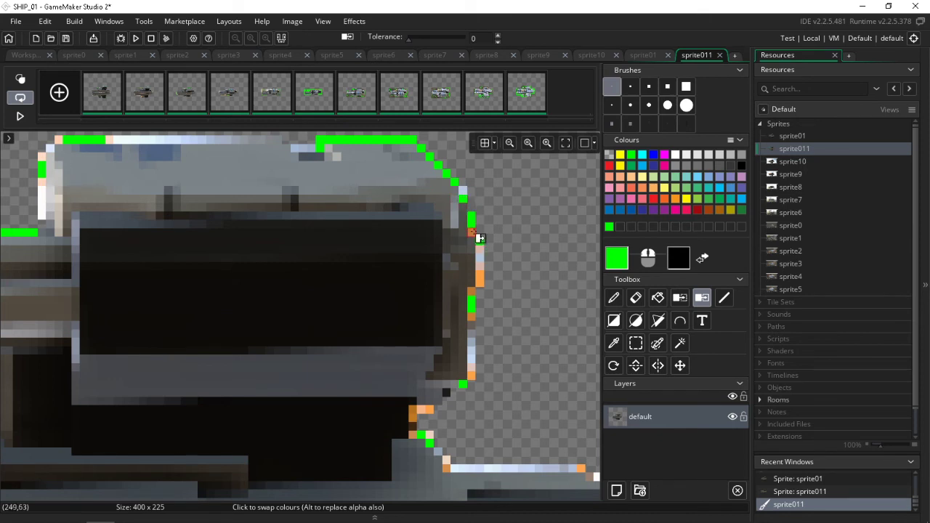
pyautogui.click(482, 281)
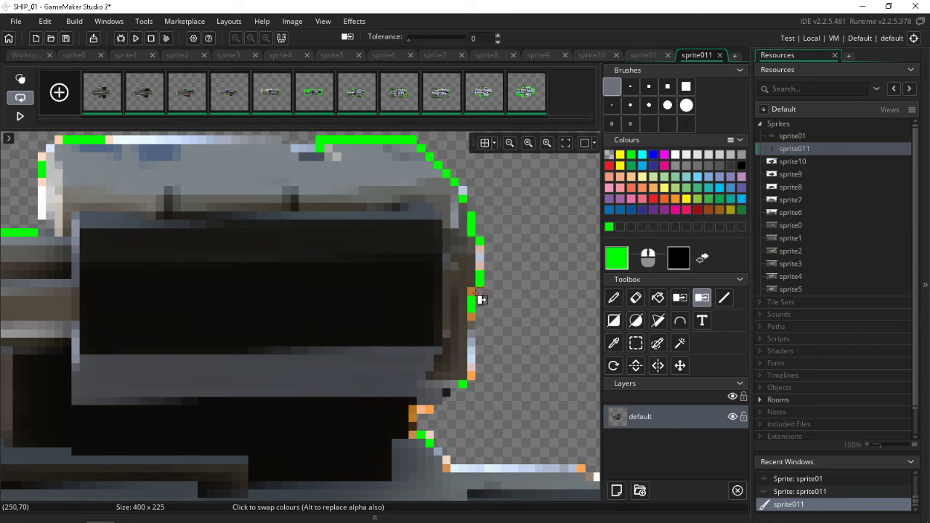
pyautogui.click(472, 292)
pyautogui.click(471, 317)
pyautogui.click(473, 376)
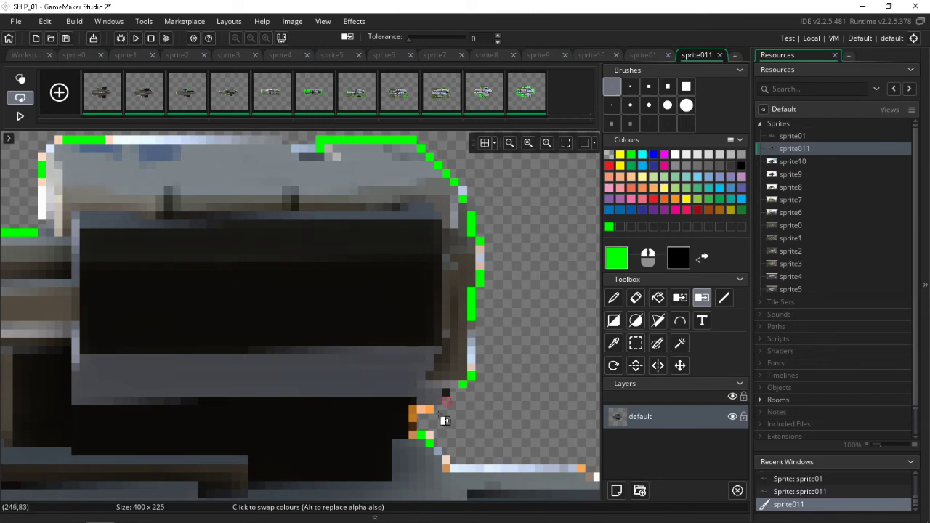
# Replace the orange pixels in the notch beneath the turret with green and sample the pale pink pixel beside them.
pyautogui.click(425, 411)
pyautogui.click(413, 415)
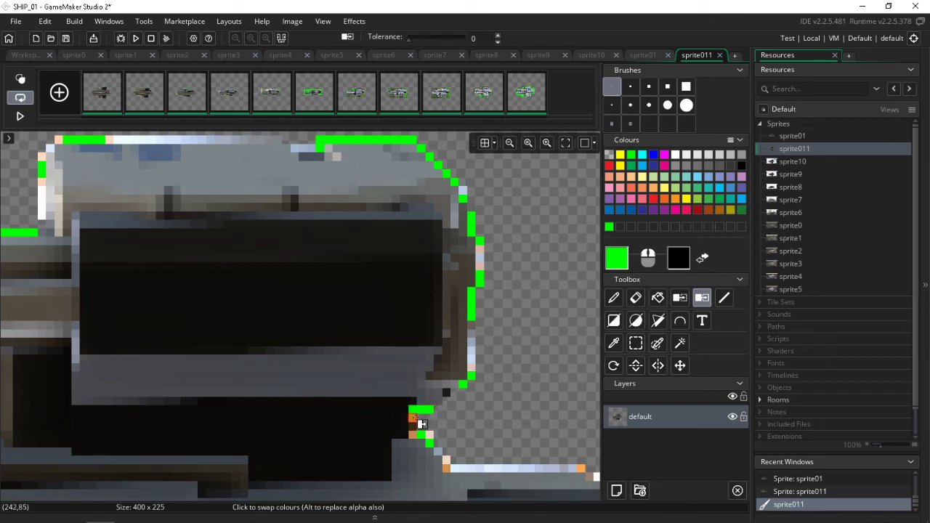
pyautogui.click(414, 434)
pyautogui.keyDown('ctrl'); pyautogui.click(430, 434); pyautogui.keyUp('ctrl')
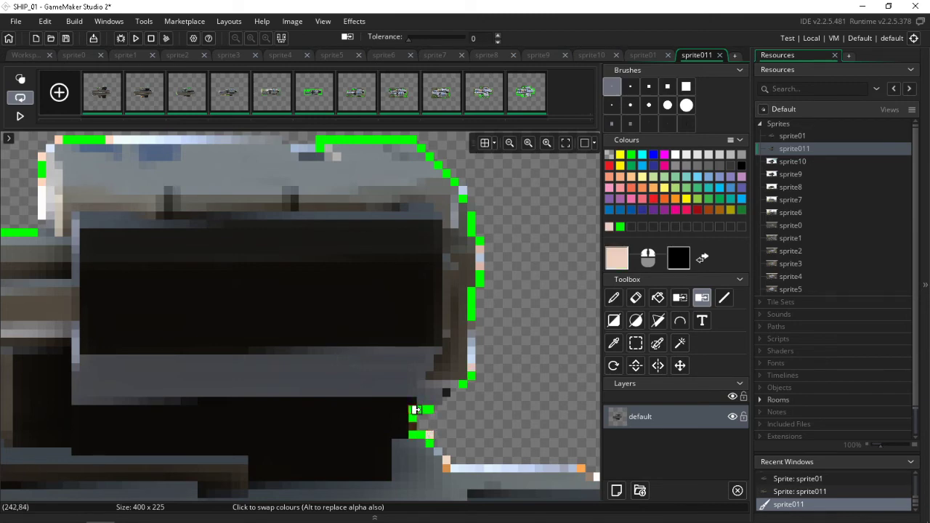
# Look through the frames one by one, starting from the first, to check the remaining background around the ship.
pyautogui.scroll(-1, 415, 411)
pyautogui.keyDown('ctrl'); pyautogui.scroll(-4, 413, 396); pyautogui.keyUp('ctrl')
pyautogui.click(107, 111)
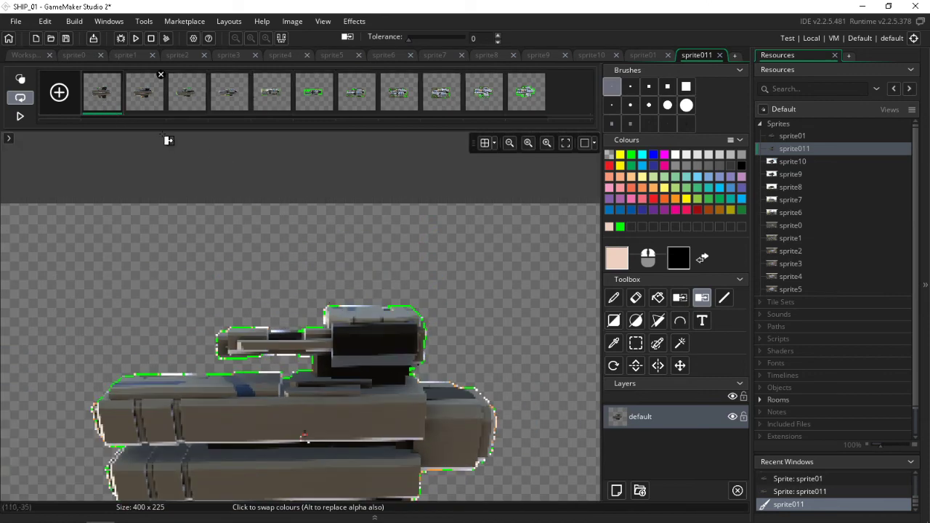
pyautogui.press('Right')
pyautogui.press('Right')
pyautogui.press('Right')
pyautogui.press('Right')
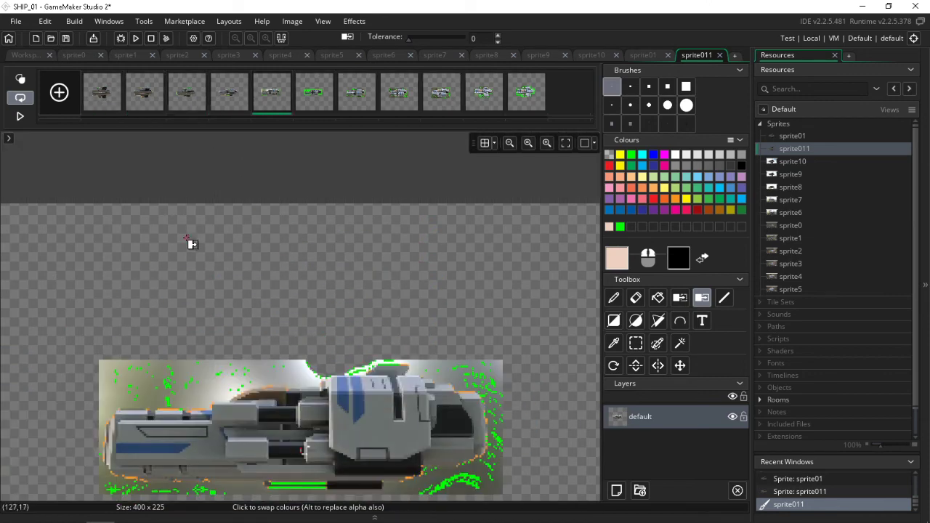
pyautogui.press('Right')
pyautogui.press('Right')
pyautogui.press('Right')
pyautogui.press('Right')
pyautogui.press('Right')
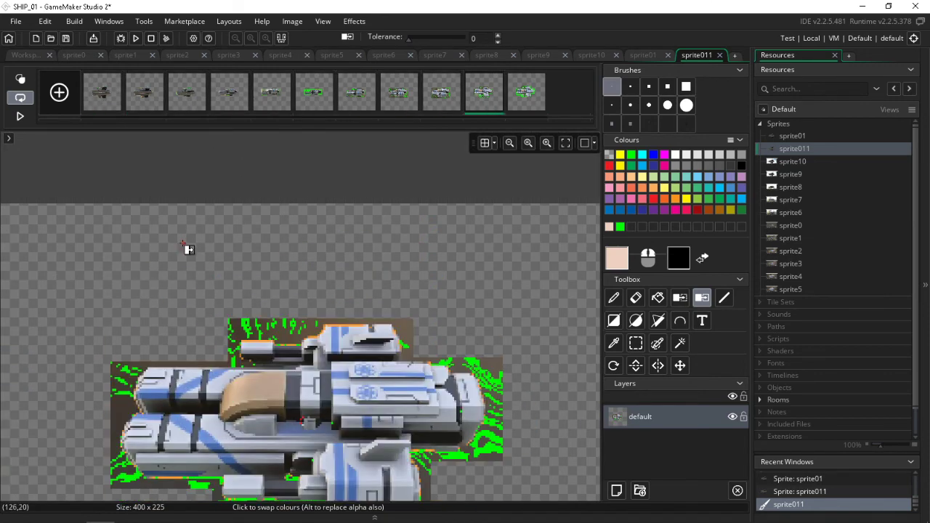
pyautogui.press('Left')
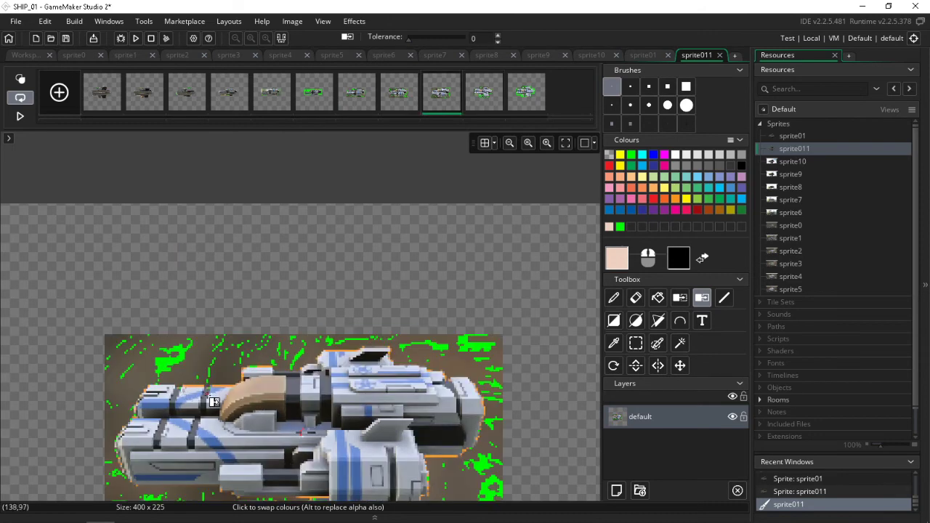
# Try recolouring the orange line on the ninth frame's hull with pale pink, undo it, and set the drawing colour to green.
pyautogui.scroll(5, 214, 396)
pyautogui.moveTo(248, 355); pyautogui.dragTo(287, 357)
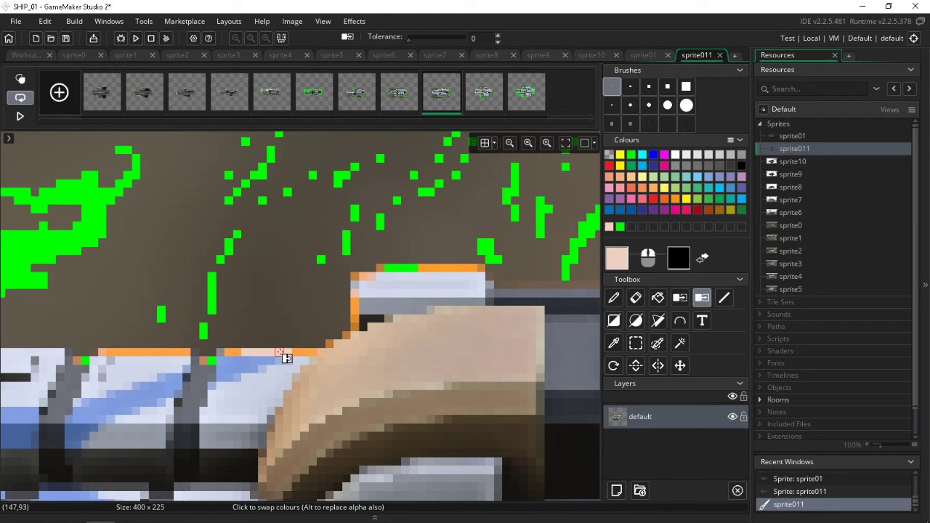
pyautogui.hotkey('ctrl', 'z')
pyautogui.click(621, 228)
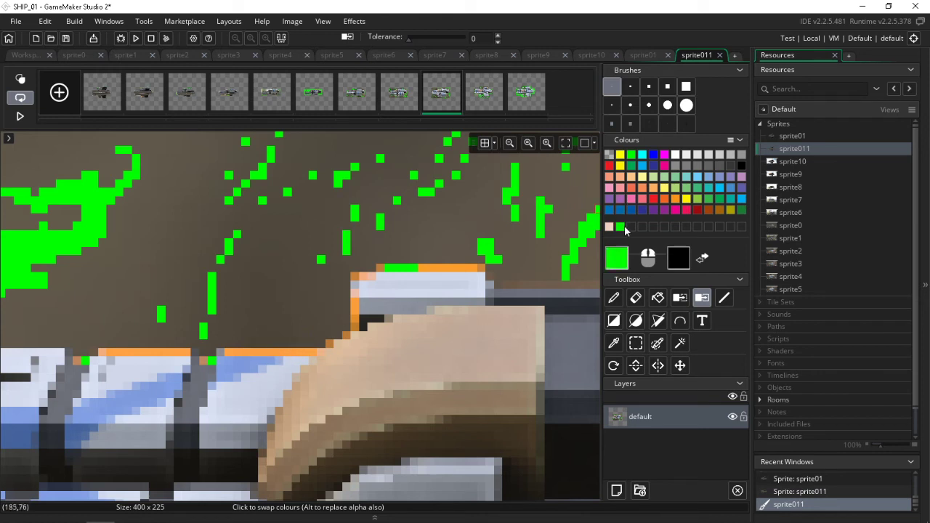
# Replace the orange pixels around the white block behind the ship's tan hood with green on the ninth frame.
pyautogui.click(442, 267)
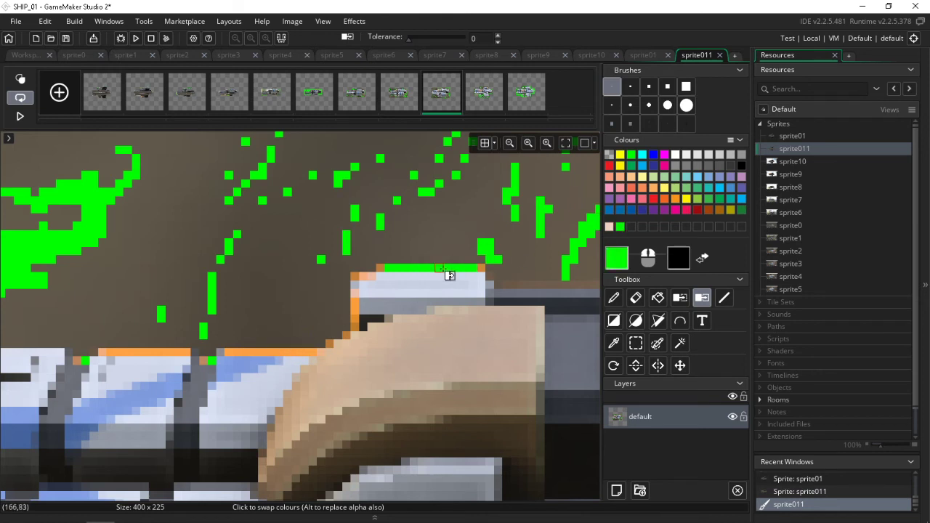
pyautogui.click(379, 268)
pyautogui.click(354, 319)
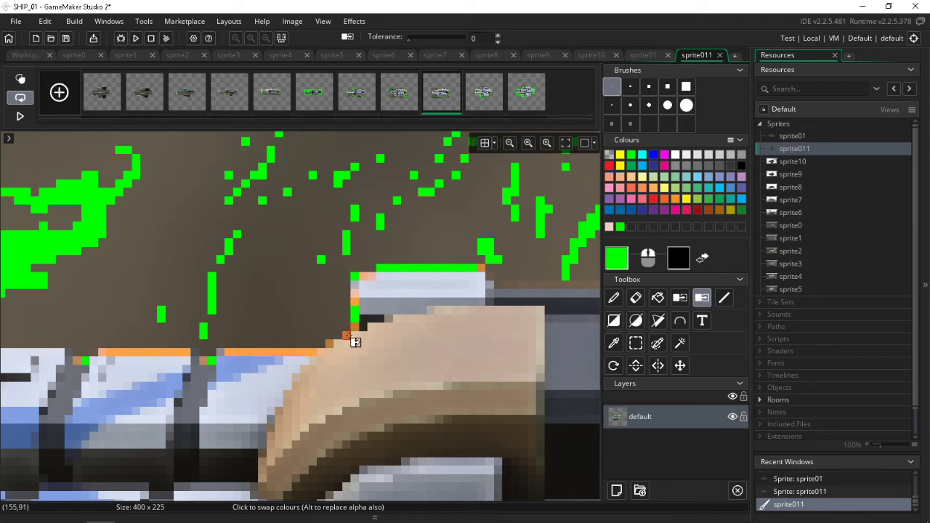
pyautogui.click(348, 334)
pyautogui.click(353, 328)
pyautogui.click(328, 342)
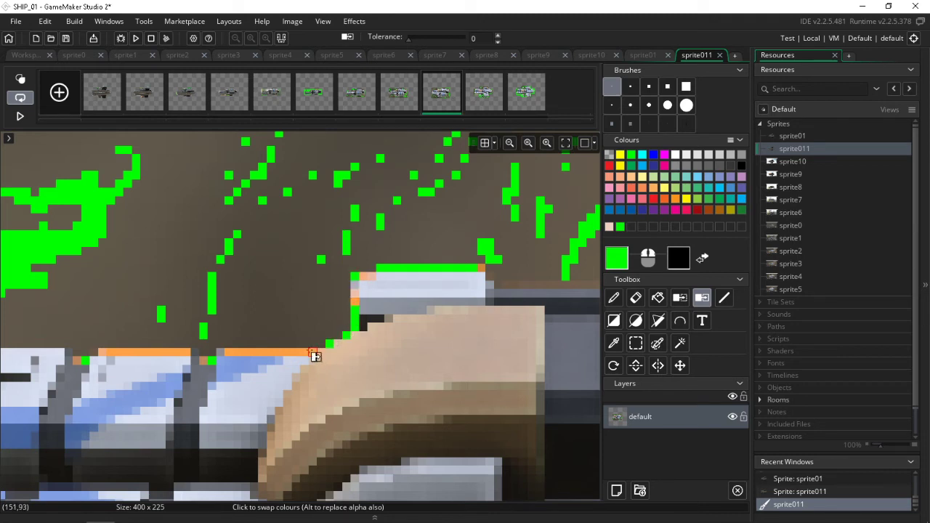
# Replace the orange shades along the top edge of the upper front hull with green.
pyautogui.click(308, 352)
pyautogui.click(289, 352)
pyautogui.click(278, 353)
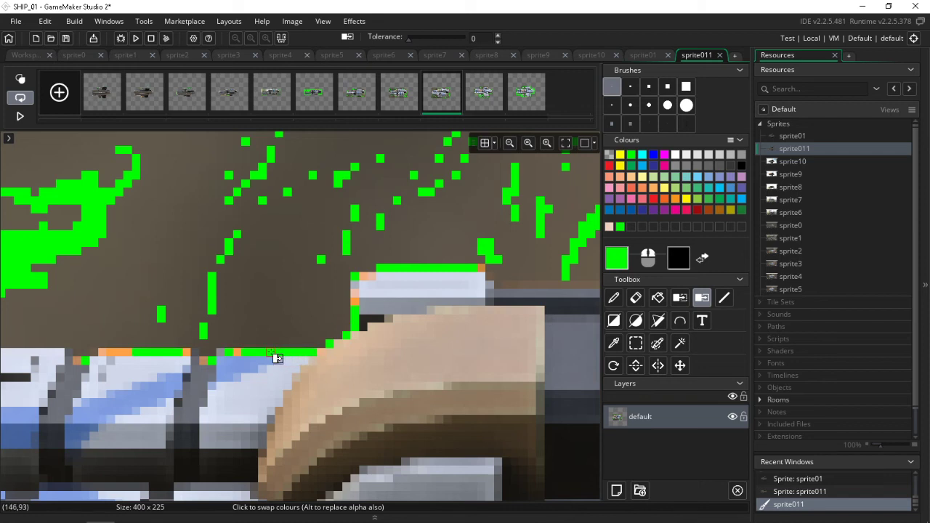
pyautogui.click(238, 352)
pyautogui.click(186, 352)
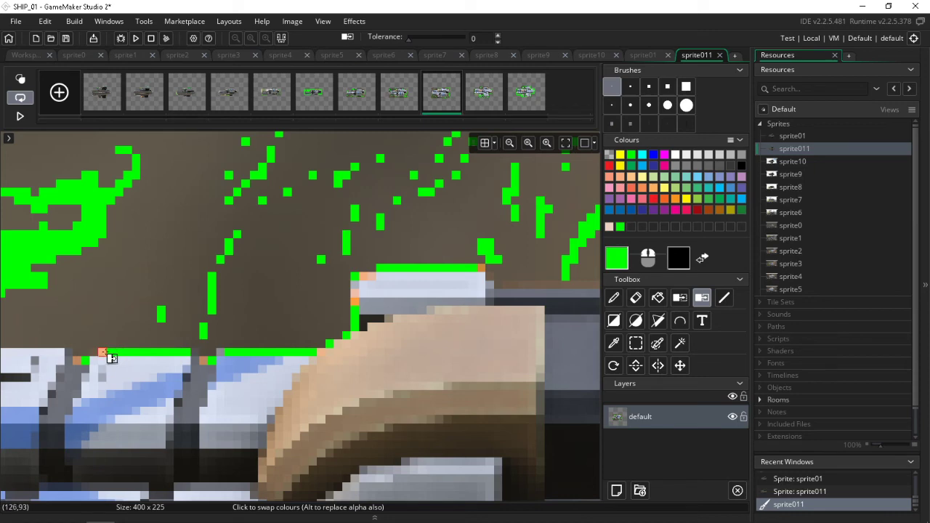
pyautogui.click(106, 352)
pyautogui.click(78, 360)
# Replace the orange line beneath the ship's rear hull with green.
pyautogui.scroll(-5, 205, 351)
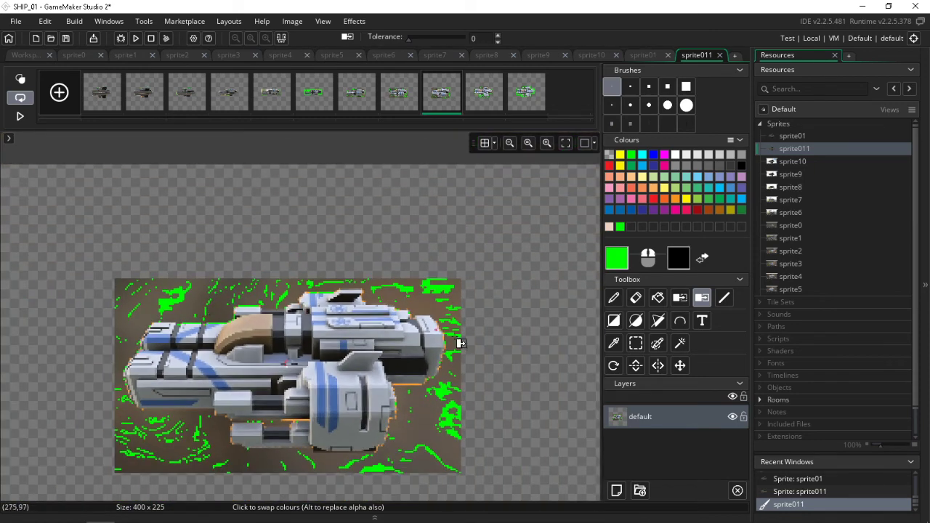
pyautogui.scroll(5, 412, 406)
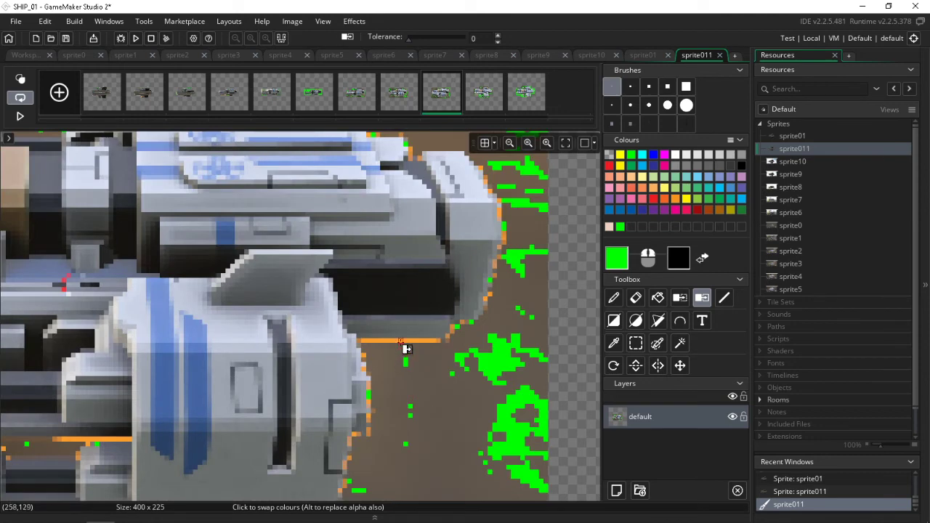
pyautogui.click(404, 340)
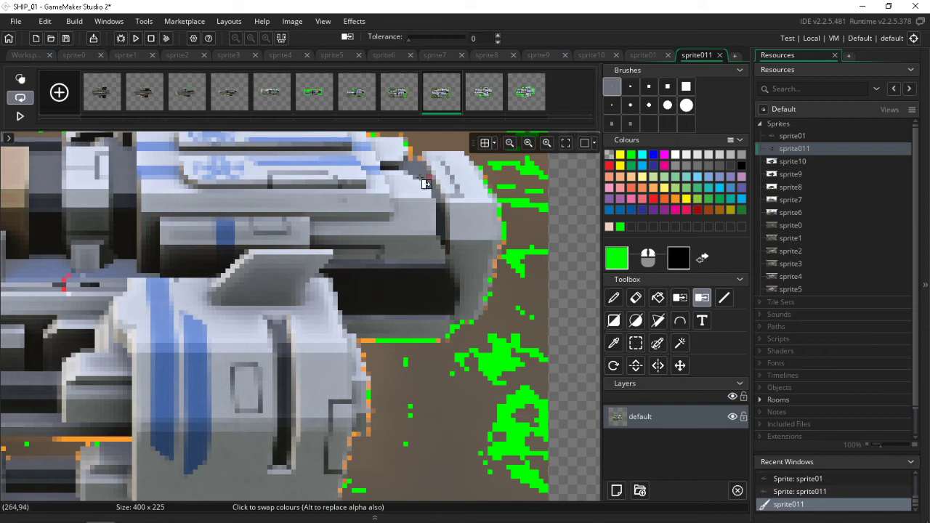
# Replace the orange pixels around the rear tip of the top fin with green.
pyautogui.scroll(3, 425, 181)
pyautogui.keyDown('ctrl'); pyautogui.scroll(3, 409, 324); pyautogui.keyUp('ctrl')
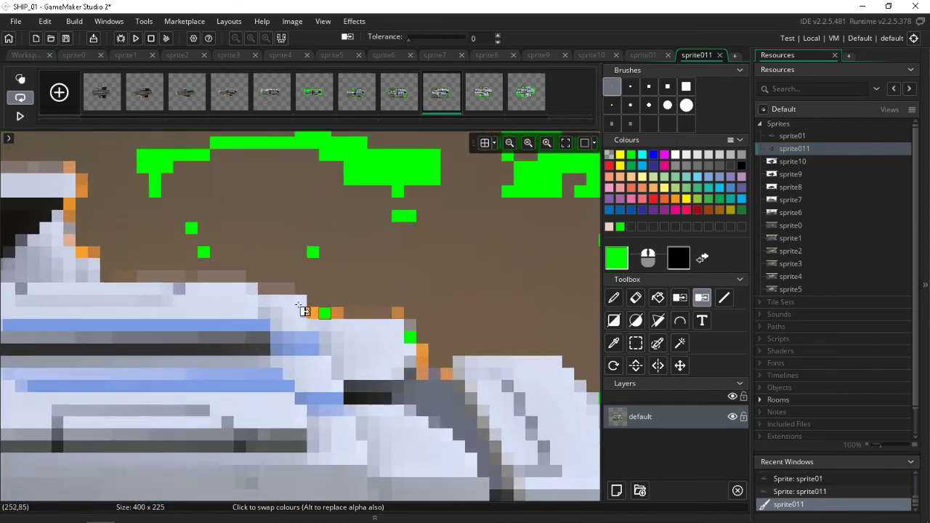
pyautogui.click(81, 182)
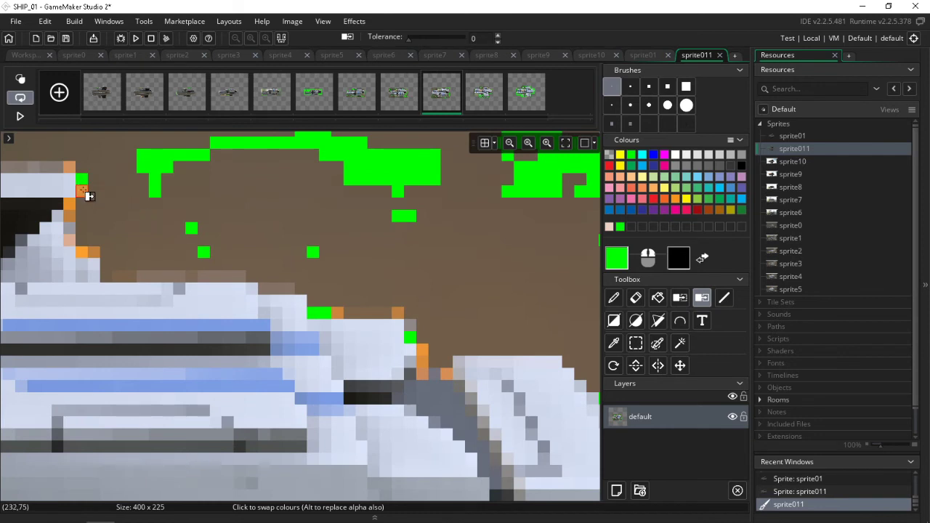
pyautogui.click(81, 191)
pyautogui.click(70, 169)
pyautogui.click(69, 204)
pyautogui.click(69, 216)
pyautogui.click(69, 228)
# Replace the brown background shades and orange pixels in the corner between the top fin and rear deck with green.
pyautogui.click(117, 205)
pyautogui.click(116, 215)
pyautogui.click(109, 227)
pyautogui.click(115, 239)
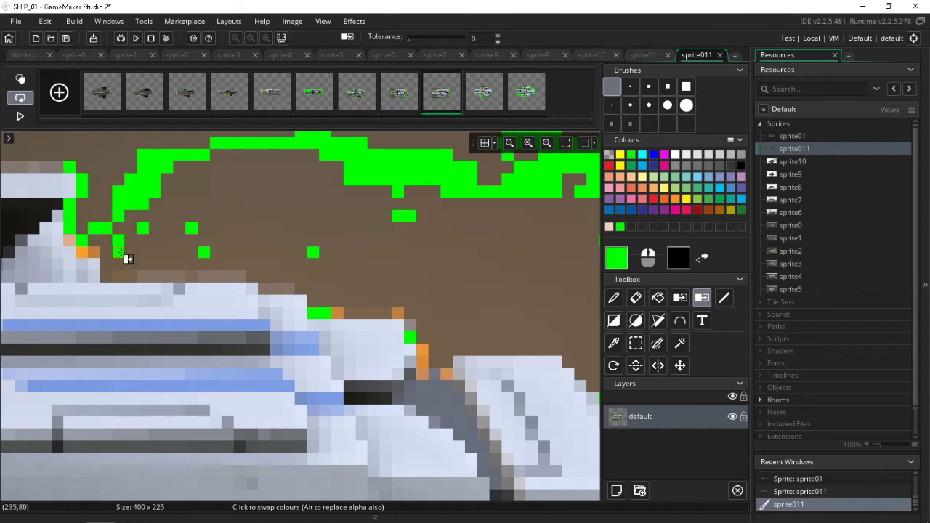
pyautogui.click(119, 250)
pyautogui.click(119, 261)
pyautogui.click(129, 262)
pyautogui.click(142, 258)
pyautogui.click(93, 253)
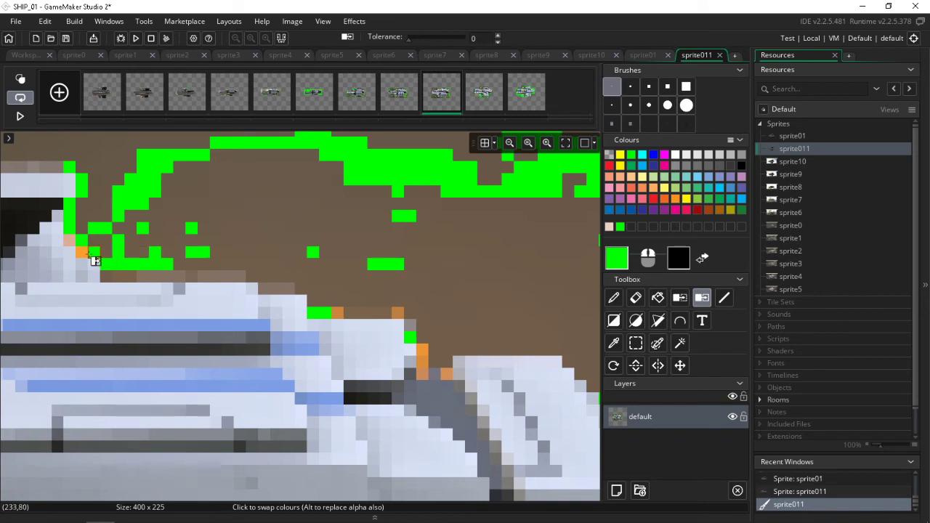
pyautogui.click(83, 252)
# Replace more brown background shades above the rear hull and the orange pixels along its upper edge with green.
pyautogui.click(102, 203)
pyautogui.click(98, 184)
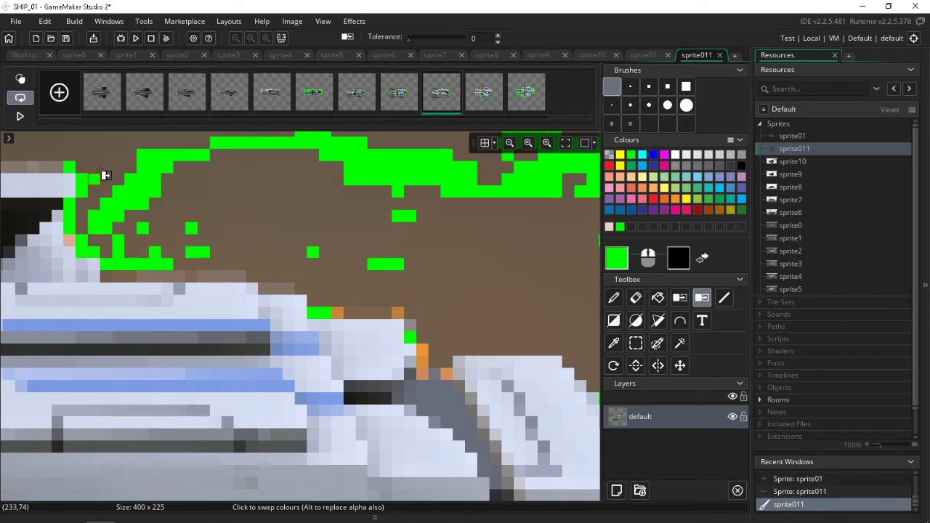
pyautogui.click(116, 157)
pyautogui.click(187, 176)
pyautogui.click(226, 189)
pyautogui.click(263, 196)
pyautogui.click(294, 205)
pyautogui.click(342, 216)
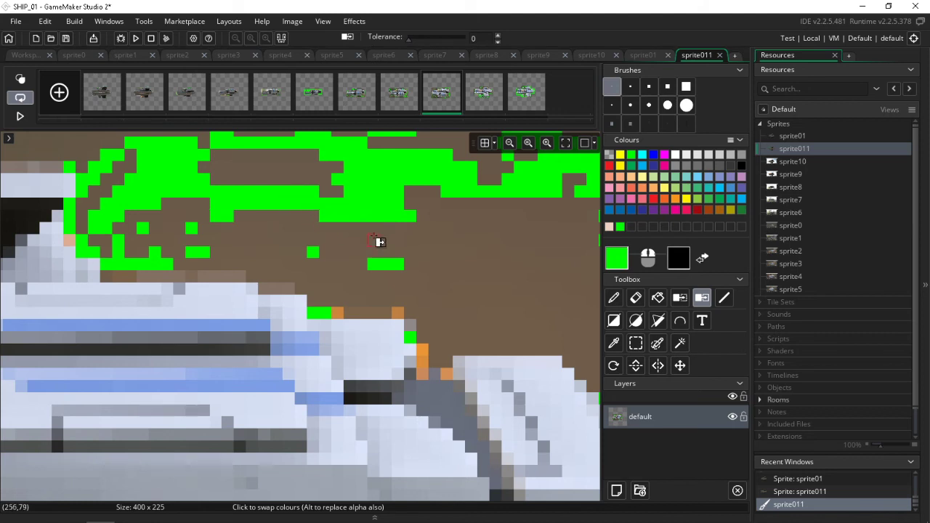
pyautogui.click(378, 239)
pyautogui.click(407, 252)
pyautogui.click(400, 313)
pyautogui.click(338, 313)
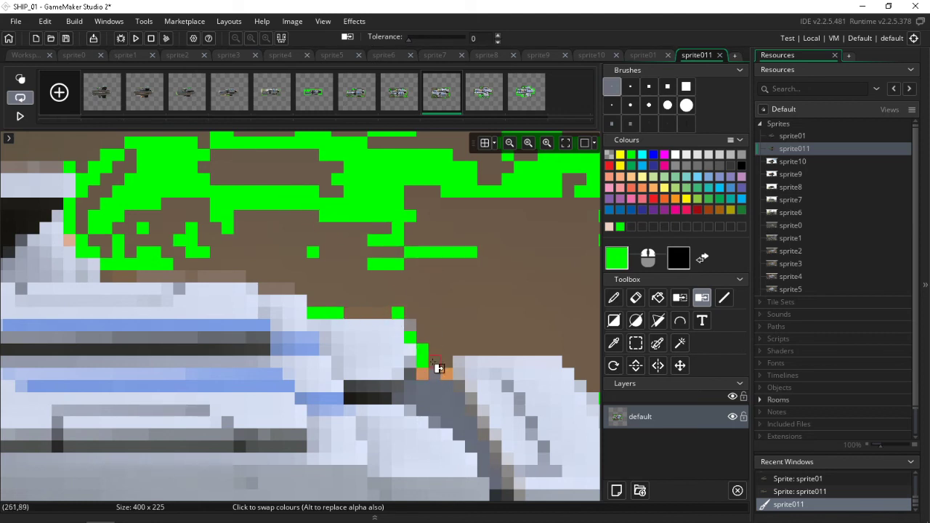
# Replace the remaining orange pixels on the block behind the tan hood and the brown background shades above it with green.
pyautogui.scroll(-5, 482, 315)
pyautogui.scroll(-3, 487, 336)
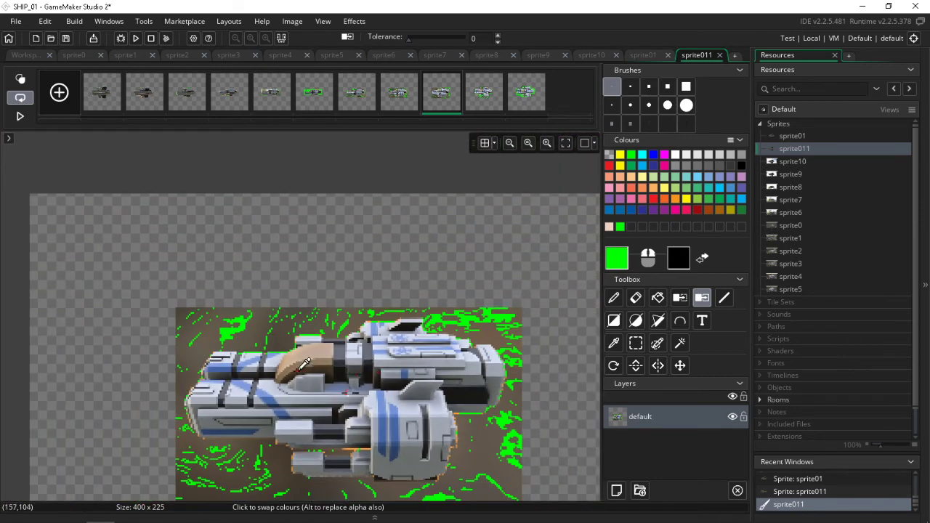
pyautogui.scroll(6, 290, 312)
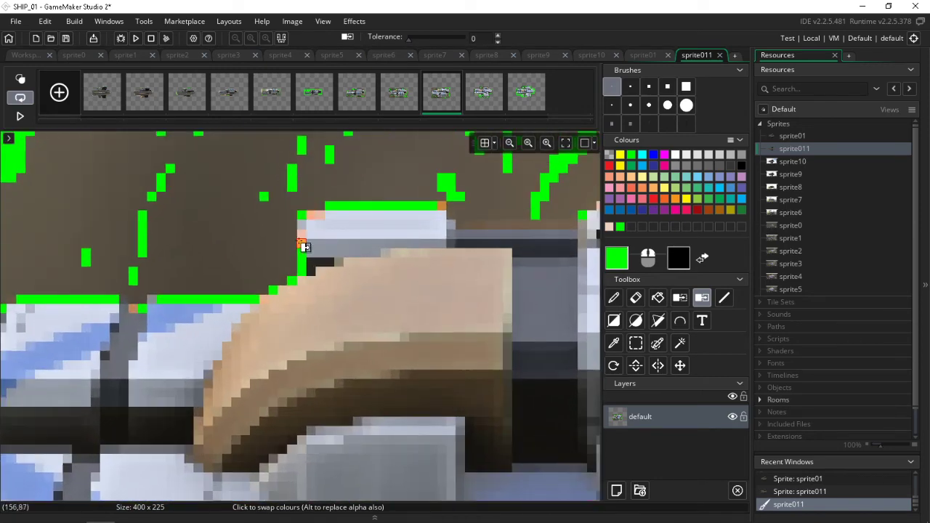
pyautogui.click(302, 243)
pyautogui.moveTo(443, 208)
pyautogui.mouseDown()
pyautogui.moveTo(305, 197)
pyautogui.moveTo(240, 240)
pyautogui.moveTo(141, 254)
pyautogui.moveTo(114, 242)
pyautogui.moveTo(119, 198)
pyautogui.moveTo(197, 162)
pyautogui.moveTo(339, 153)
pyautogui.mouseUp()
pyautogui.click(345, 156)
pyautogui.click(315, 164)
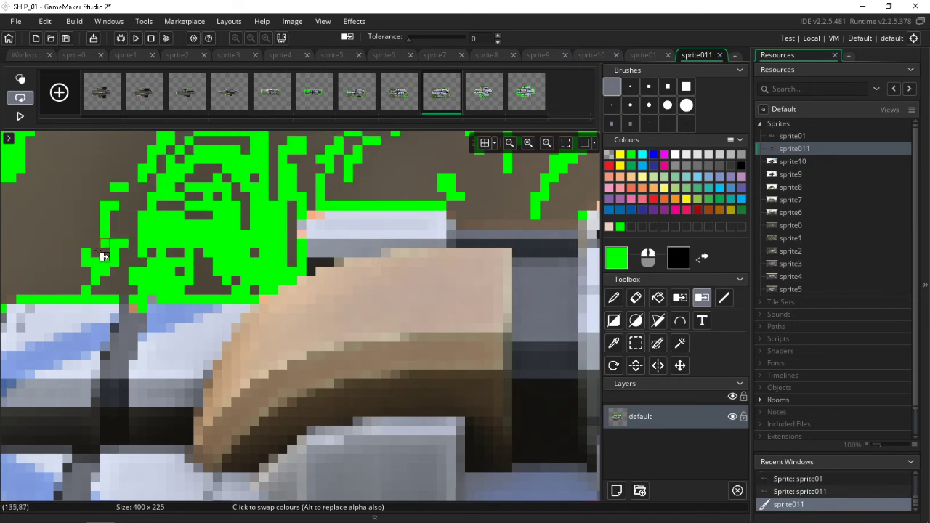
# Replace the orange pixels at the junction of rear hull and lower engine, and down the engine's rear edge, with green.
pyautogui.keyDown('ctrl'); pyautogui.scroll(-4, 96, 259); pyautogui.keyUp('ctrl')
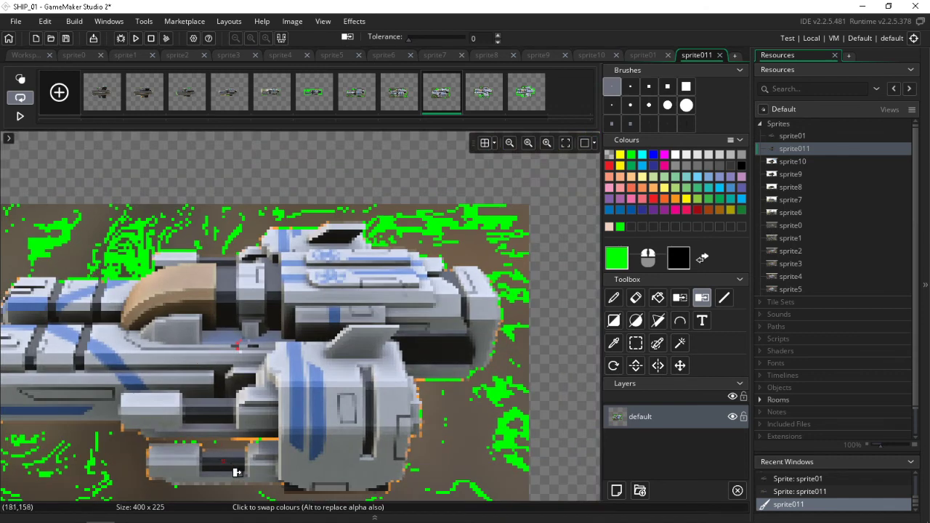
pyautogui.keyDown('ctrl'); pyautogui.scroll(4, 448, 392); pyautogui.keyUp('ctrl')
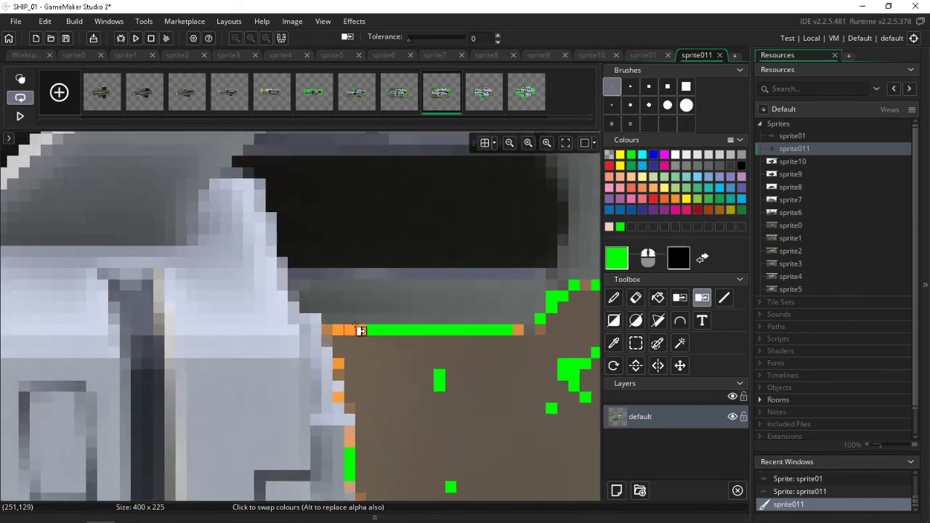
pyautogui.moveTo(359, 334)
pyautogui.mouseDown()
pyautogui.moveTo(339, 337)
pyautogui.moveTo(338, 393)
pyautogui.moveTo(378, 419)
pyautogui.mouseUp()
pyautogui.click(328, 331)
pyautogui.scroll(-3, 384, 426)
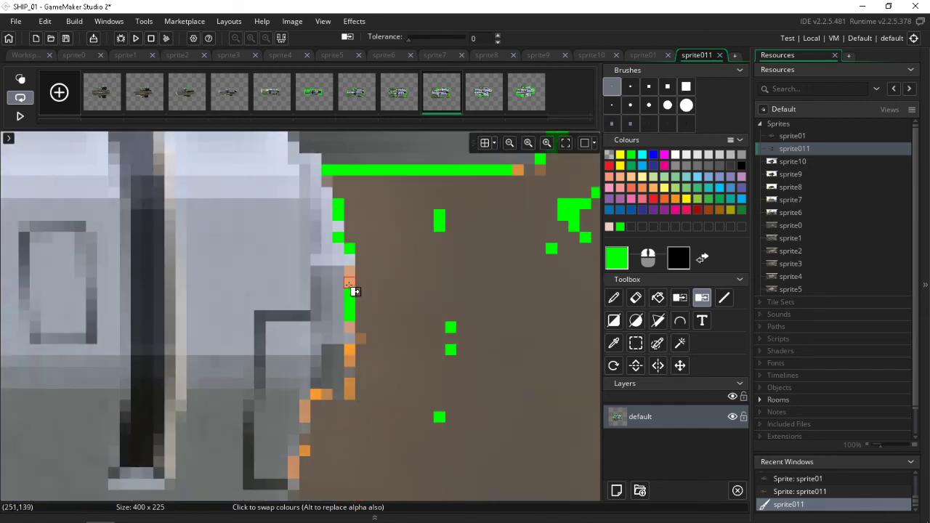
pyautogui.click(361, 392)
pyautogui.click(350, 394)
# Replace the brown background shades behind the lower engine with green.
pyautogui.click(404, 417)
pyautogui.click(432, 425)
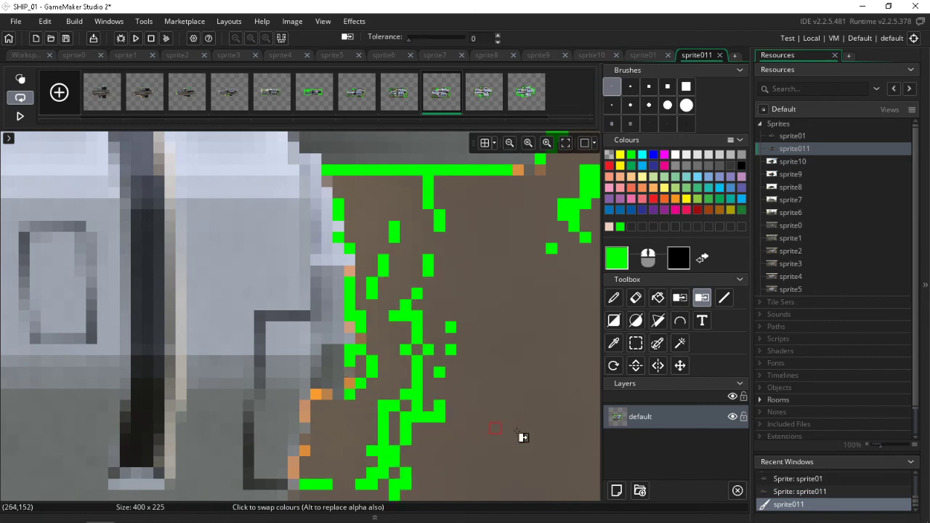
pyautogui.click(540, 432)
pyautogui.click(523, 359)
pyautogui.click(522, 314)
pyautogui.click(570, 340)
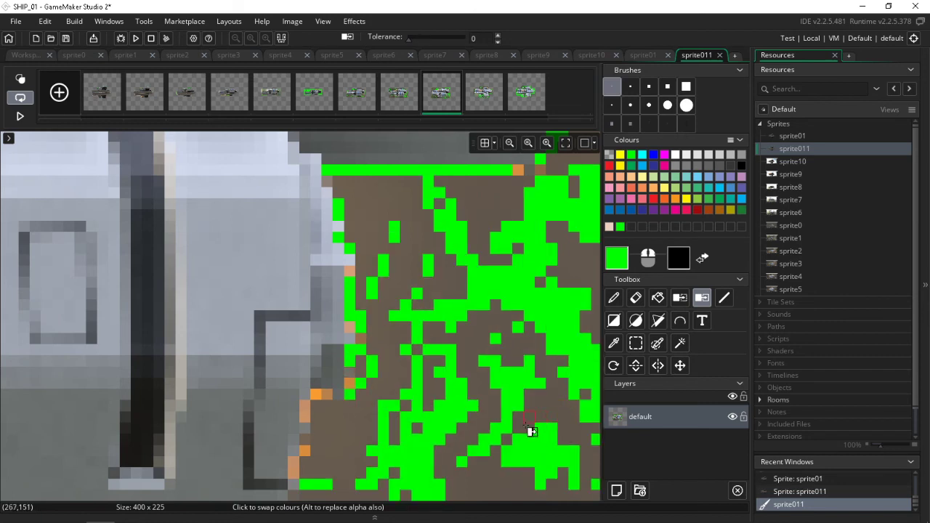
pyautogui.click(525, 428)
pyautogui.click(461, 428)
pyautogui.click(489, 384)
# Replace the brown background shades beneath the lower engine, along the image's bottom edge, with green.
pyautogui.scroll(-5, 528, 333)
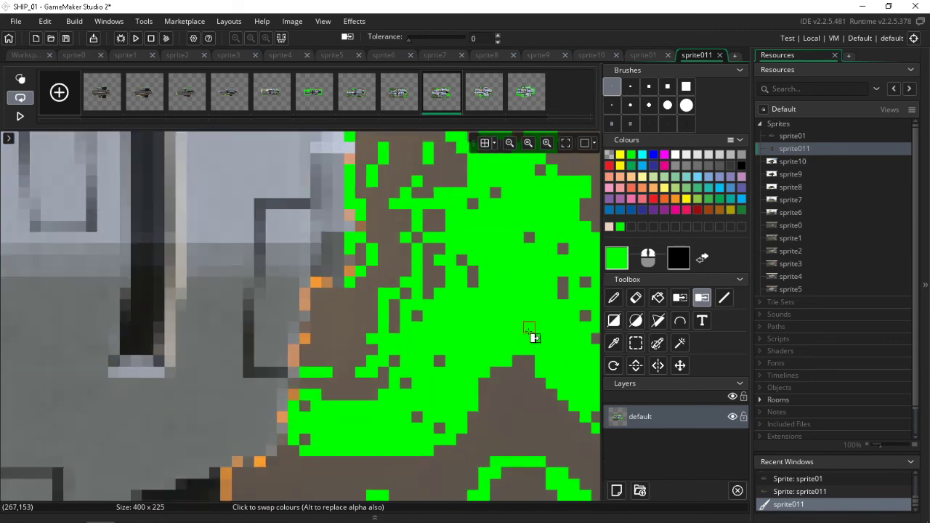
pyautogui.click(519, 216)
pyautogui.click(477, 222)
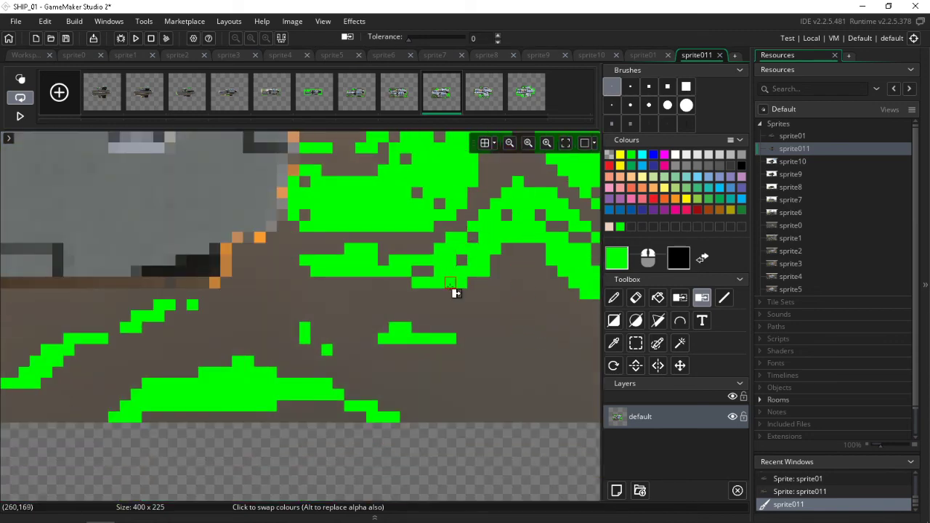
pyautogui.click(461, 312)
pyautogui.click(471, 327)
pyautogui.click(481, 382)
pyautogui.click(446, 413)
pyautogui.click(413, 408)
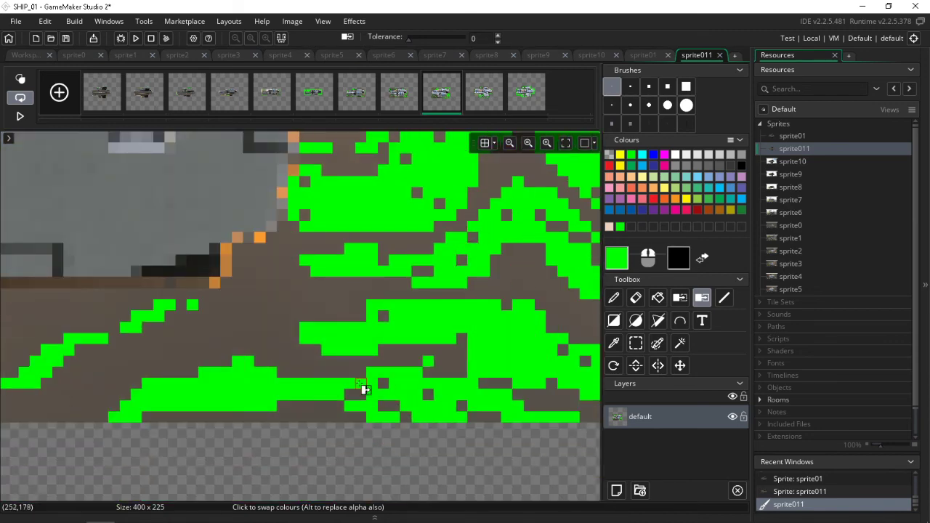
pyautogui.click(280, 342)
pyautogui.click(259, 332)
pyautogui.click(247, 317)
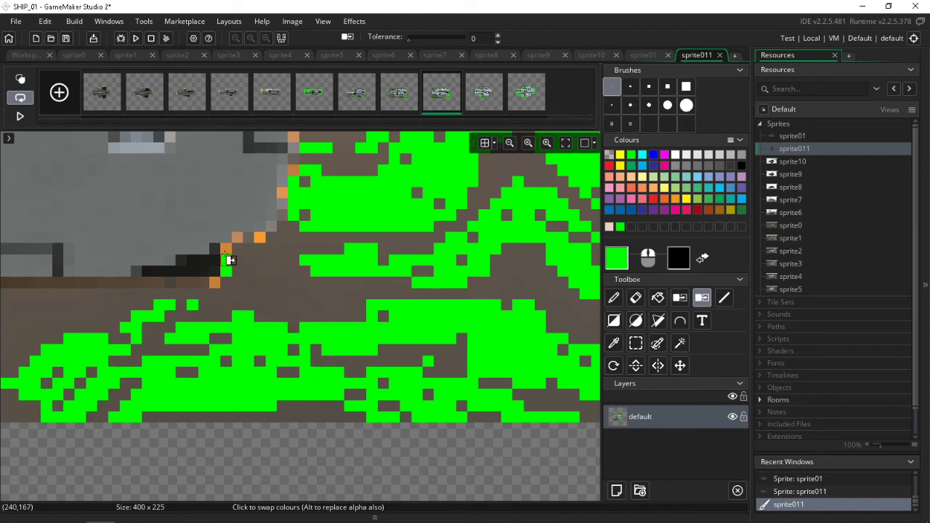
# Replace the orange pixels around the lower engine's bottom rear corner and up its rear edge with green.
pyautogui.click(228, 259)
pyautogui.click(237, 238)
pyautogui.click(259, 238)
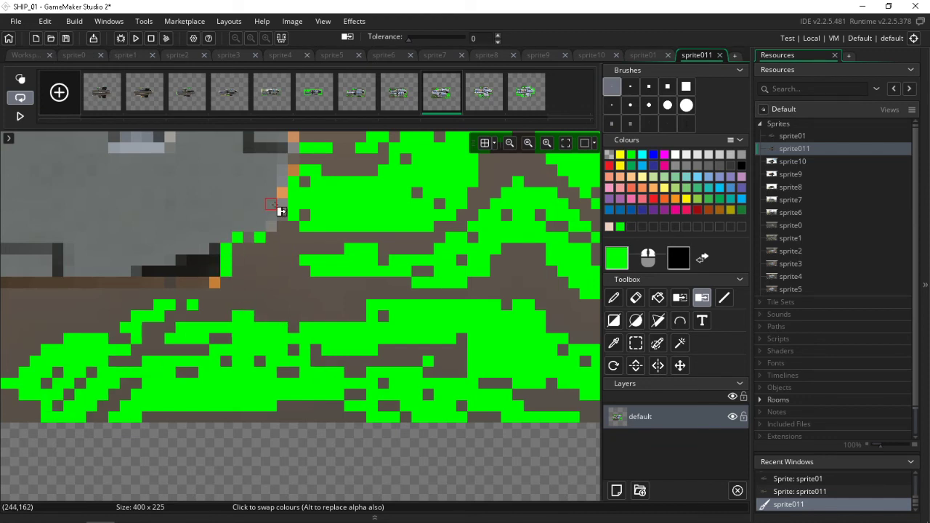
pyautogui.click(282, 194)
pyautogui.scroll(3, 319, 234)
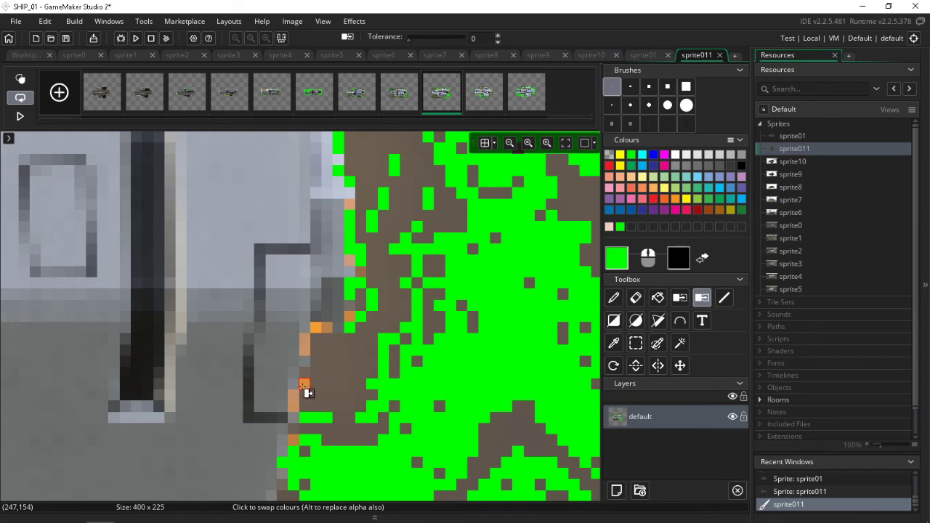
pyautogui.click(317, 328)
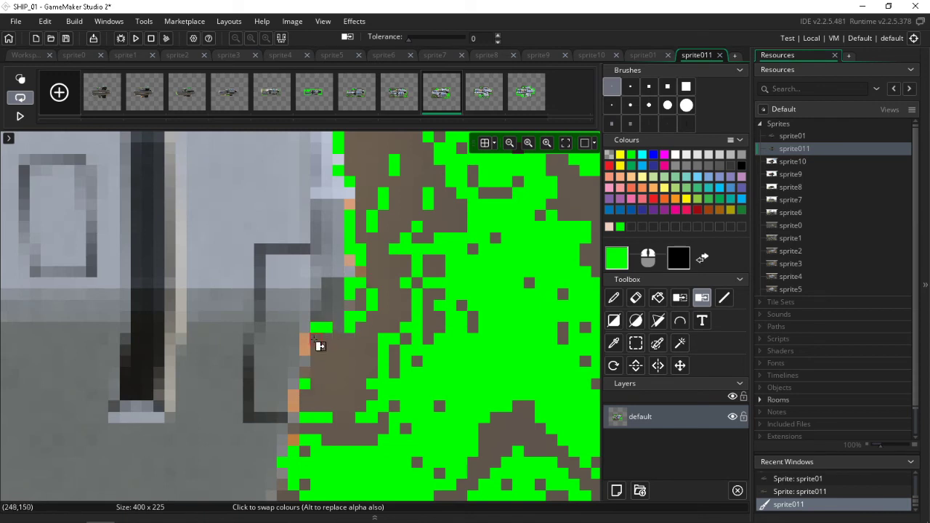
# Replace the orange line between the two lower gun barrels with green.
pyautogui.keyDown('ctrl'); pyautogui.scroll(-2, 353, 398); pyautogui.keyUp('ctrl')
pyautogui.keyDown('ctrl'); pyautogui.scroll(-3, 354, 398); pyautogui.keyUp('ctrl')
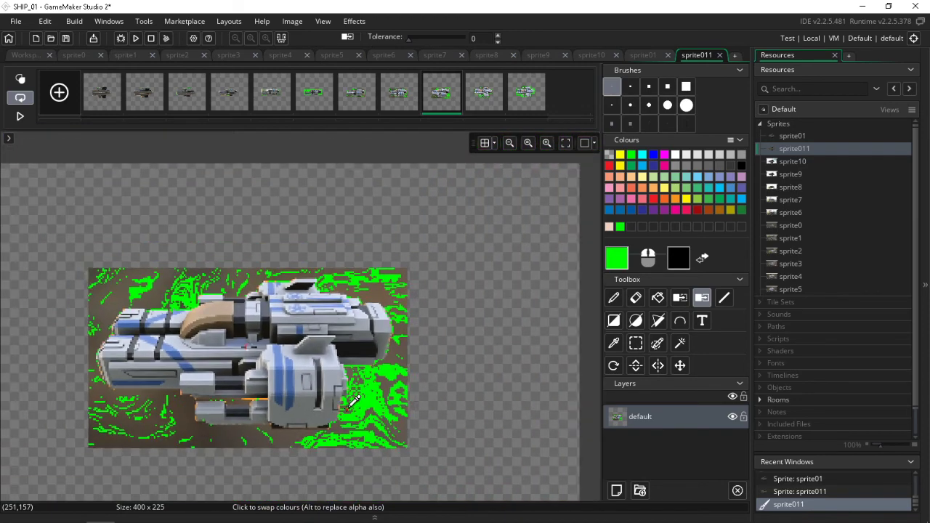
pyautogui.keyDown('ctrl'); pyautogui.scroll(5, 290, 398); pyautogui.keyUp('ctrl')
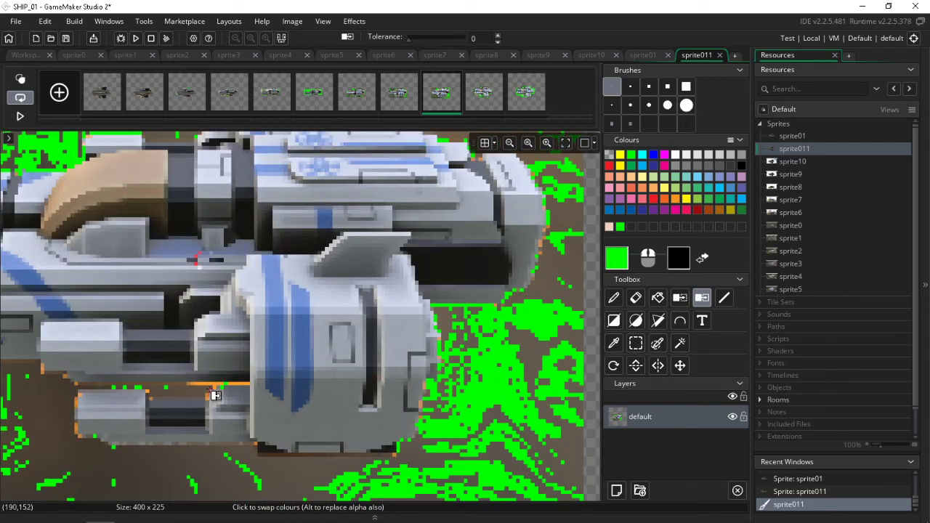
pyautogui.moveTo(220, 390); pyautogui.dragTo(234, 390)
# Step through the neighbouring frames, ending on the last one, to check the remaining background and orange outline around the ship.
pyautogui.press('Right')
pyautogui.press('Right')
pyautogui.press('Right')
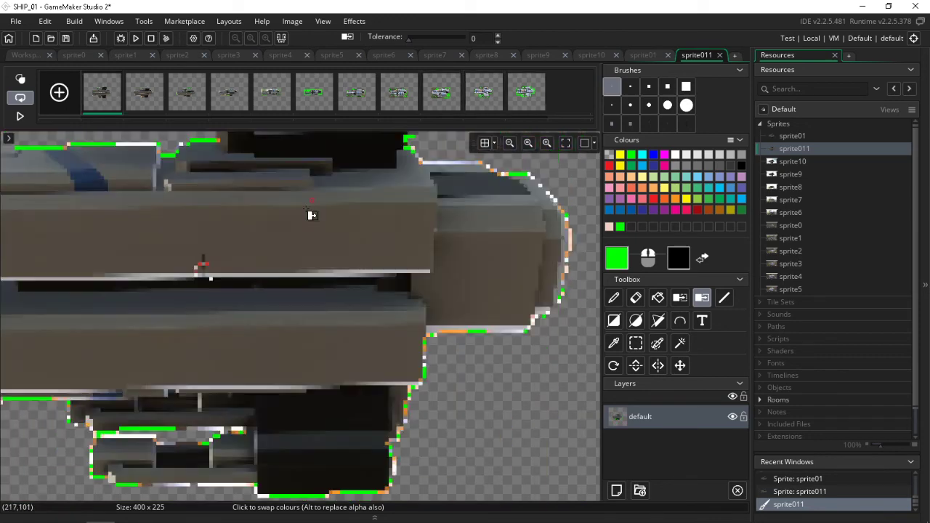
pyautogui.press('Right')
pyautogui.press('Left')
pyautogui.press('Left')
pyautogui.scroll(-1, 213, 298)
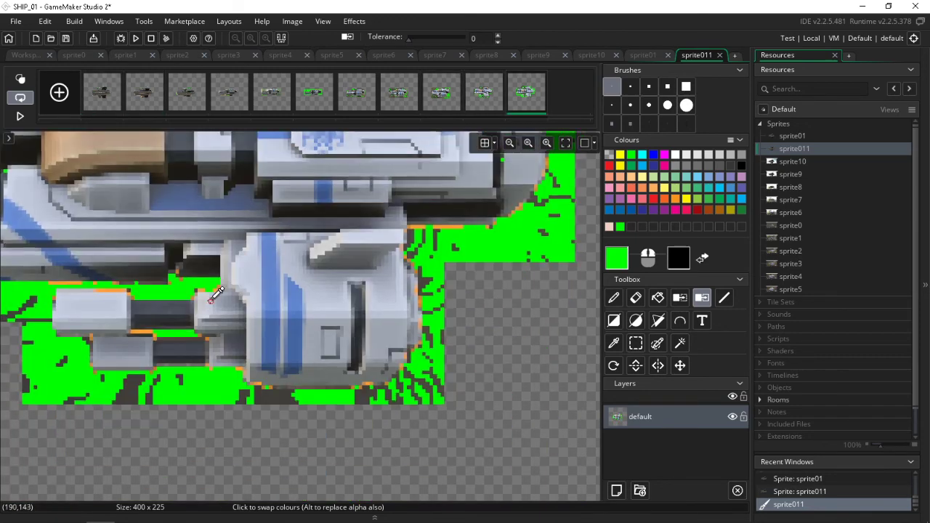
pyautogui.keyDown('ctrl'); pyautogui.scroll(-5, 216, 294); pyautogui.keyUp('ctrl')
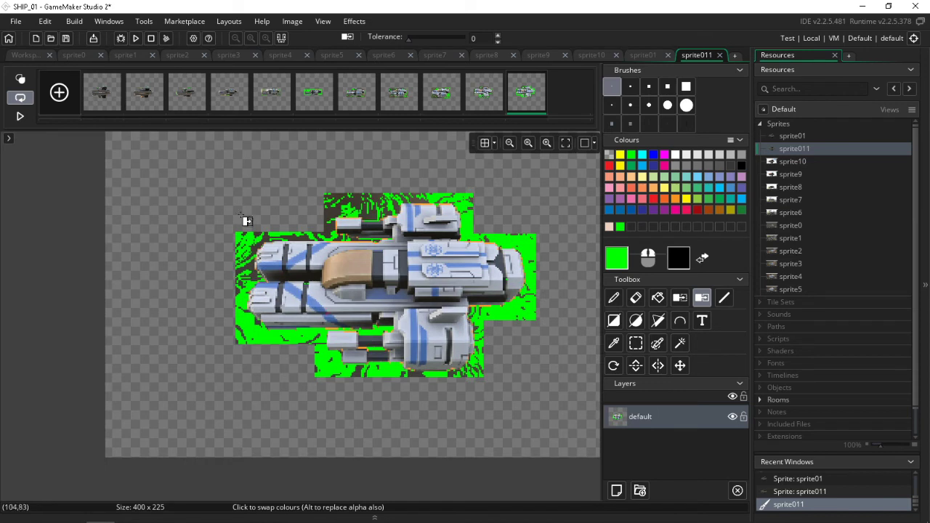
# Open the preferences for the image editor's canvas background.
pyautogui.click(21, 22)
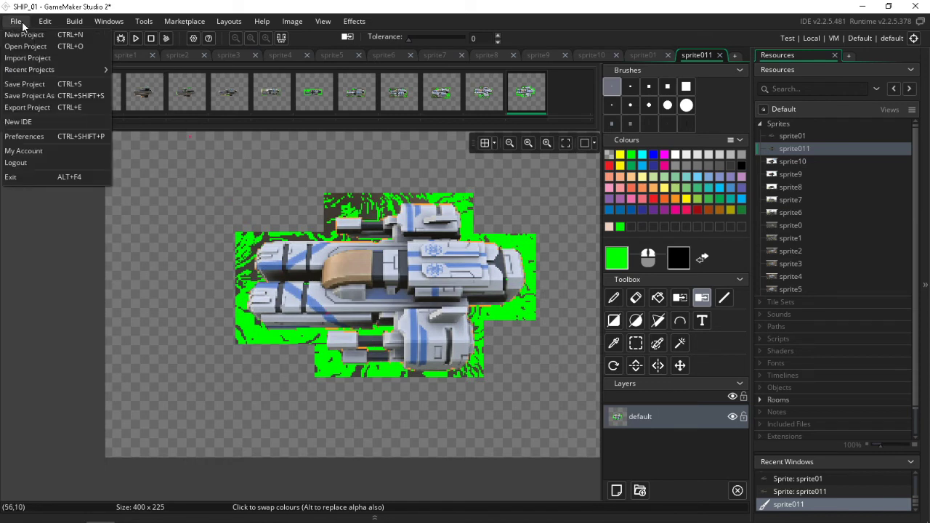
pyautogui.click(21, 137)
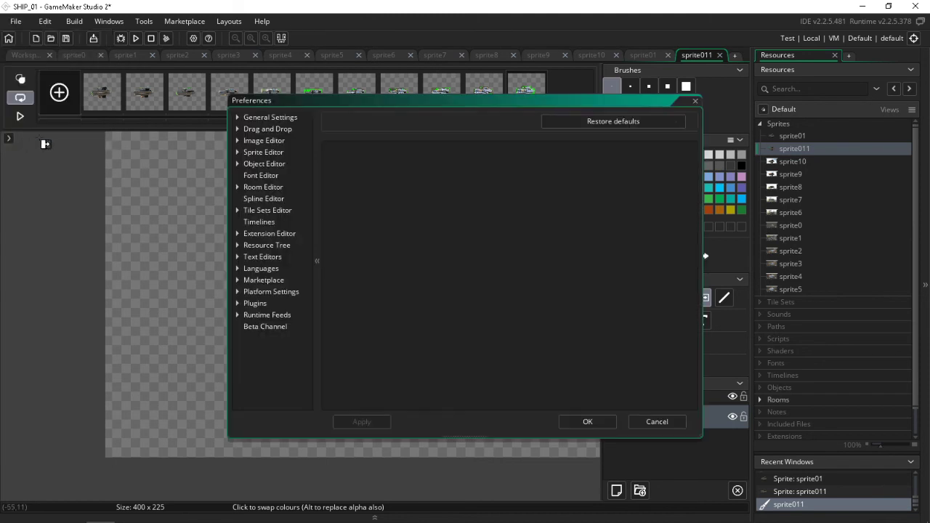
pyautogui.click(237, 154)
pyautogui.click(267, 164)
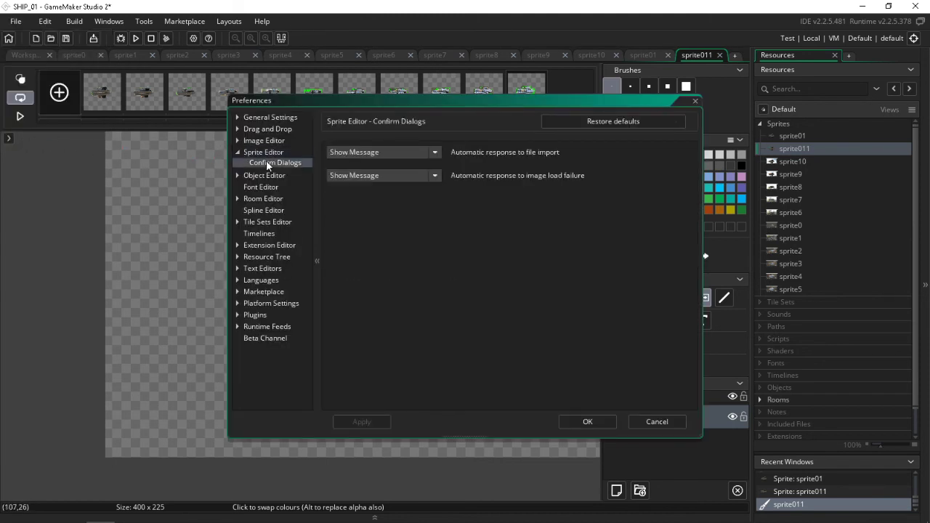
pyautogui.click(263, 152)
pyautogui.click(239, 141)
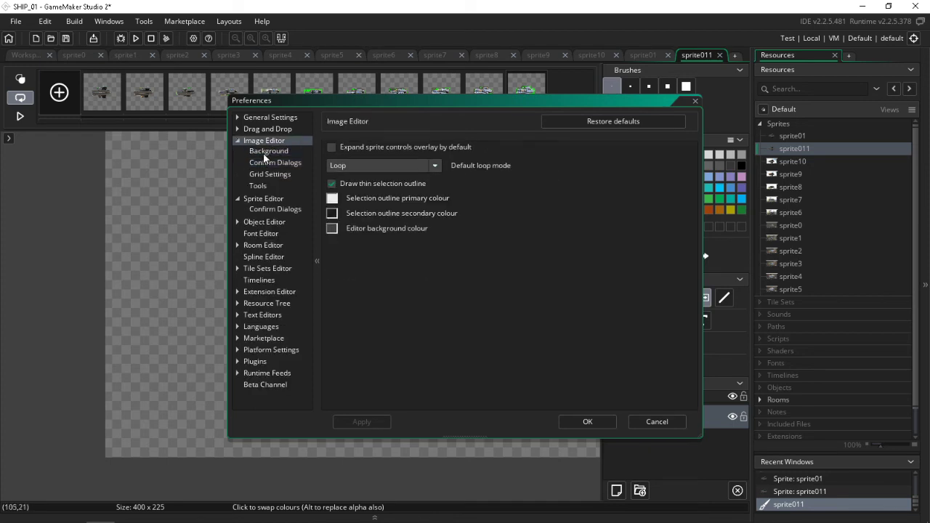
pyautogui.click(268, 152)
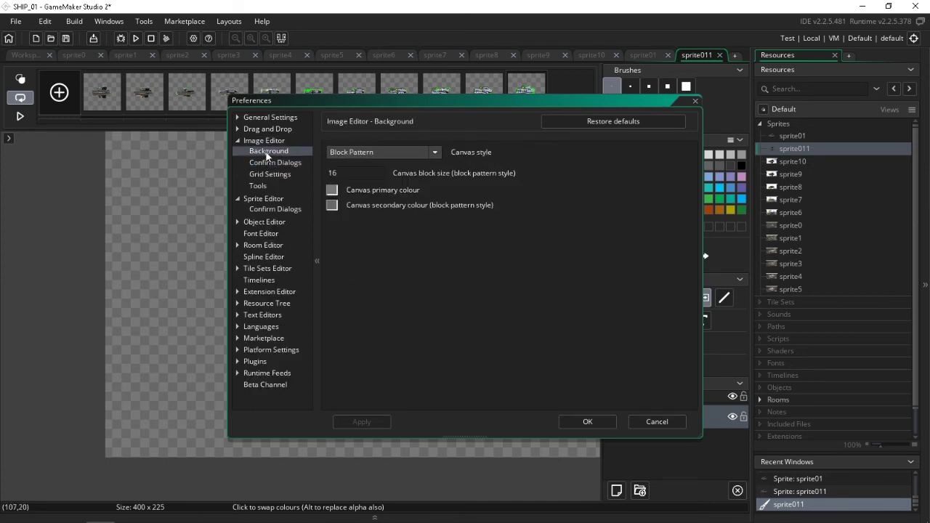
# Set the canvas primary colour to green, hex 77BA3B.
pyautogui.click(332, 190)
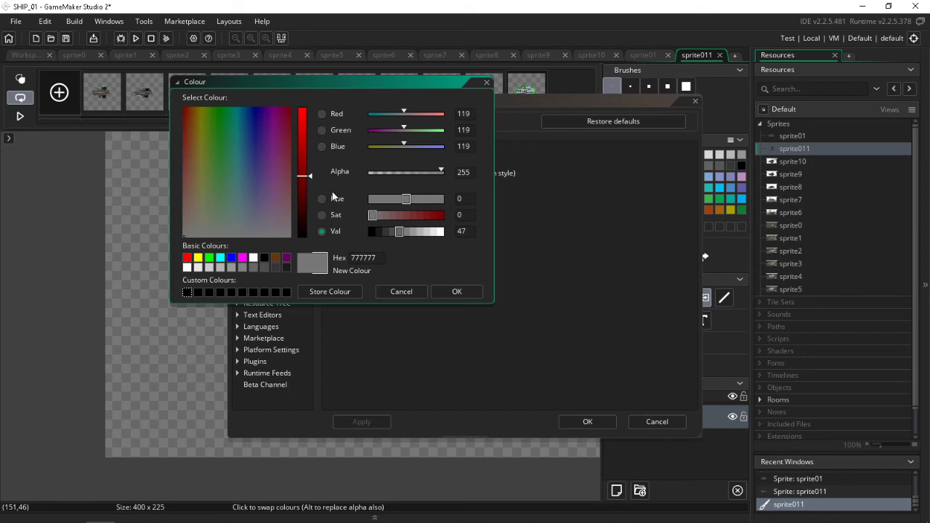
pyautogui.click(396, 216)
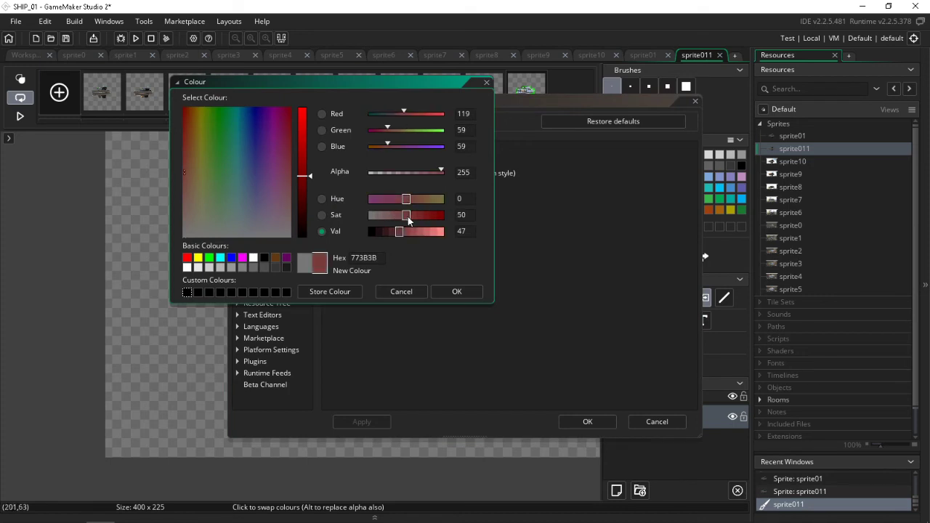
pyautogui.click(423, 131)
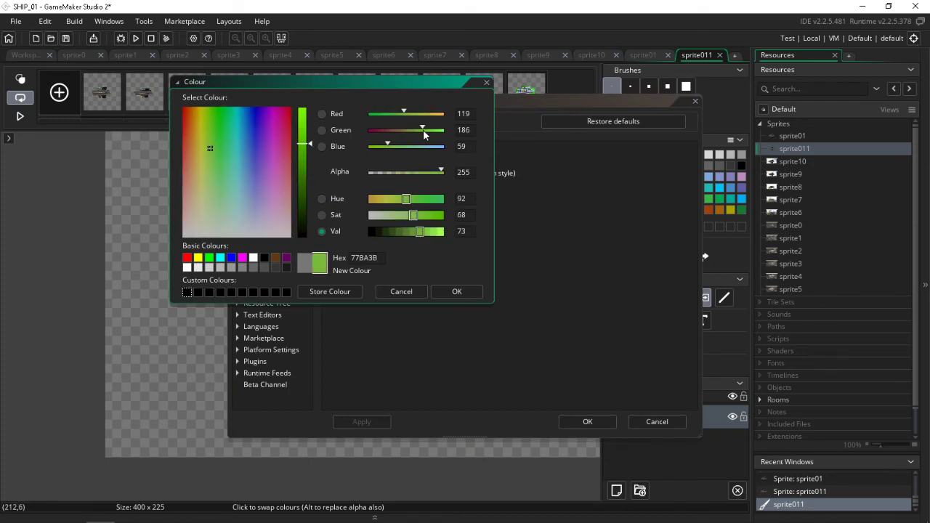
pyautogui.click(455, 293)
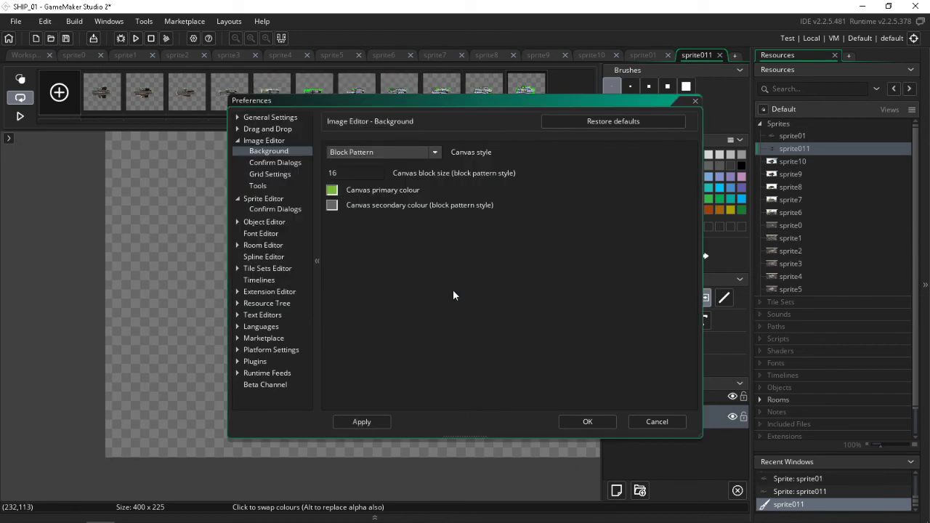
# Set the canvas secondary colour to magenta, hex AA2368, and apply the preferences.
pyautogui.click(332, 206)
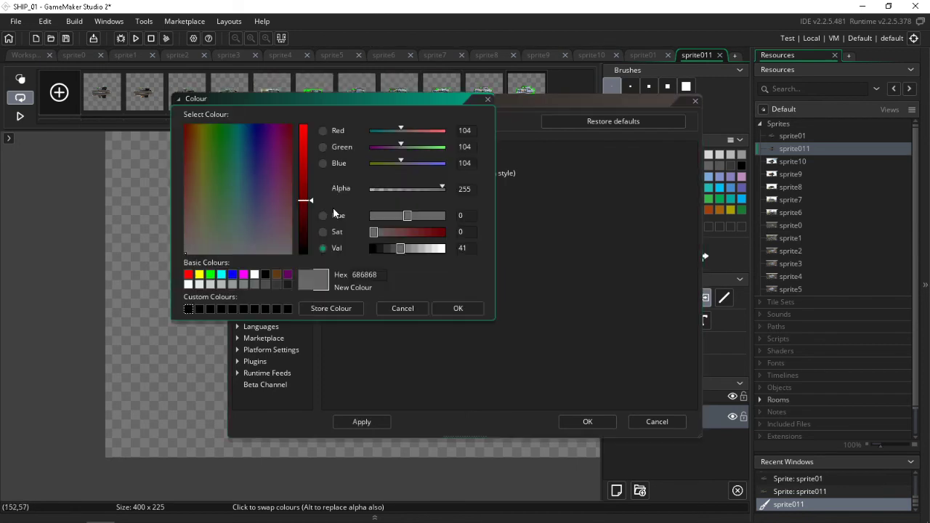
pyautogui.click(419, 130)
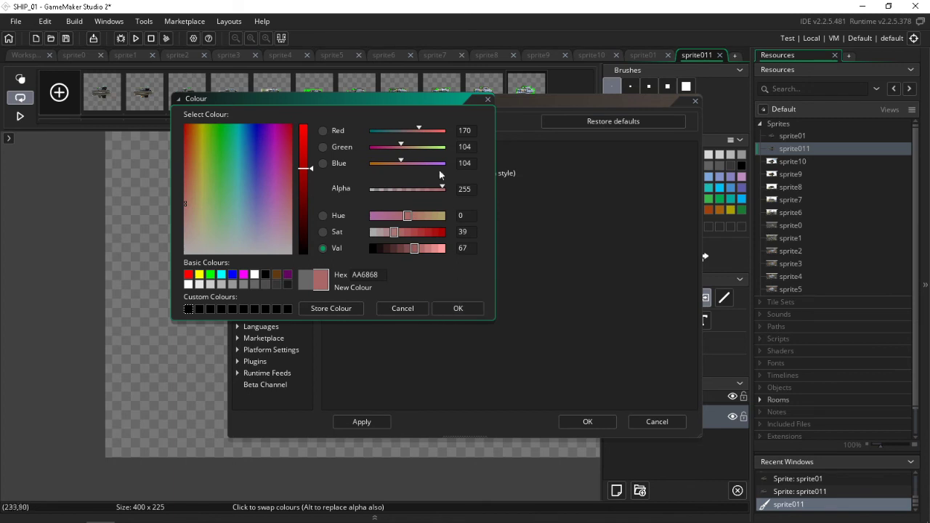
pyautogui.click(382, 146)
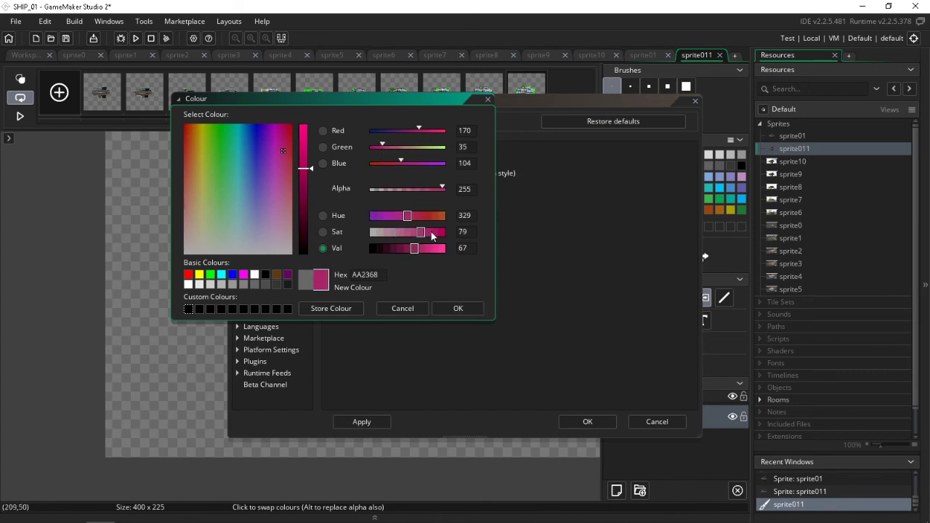
pyautogui.click(451, 306)
pyautogui.click(357, 422)
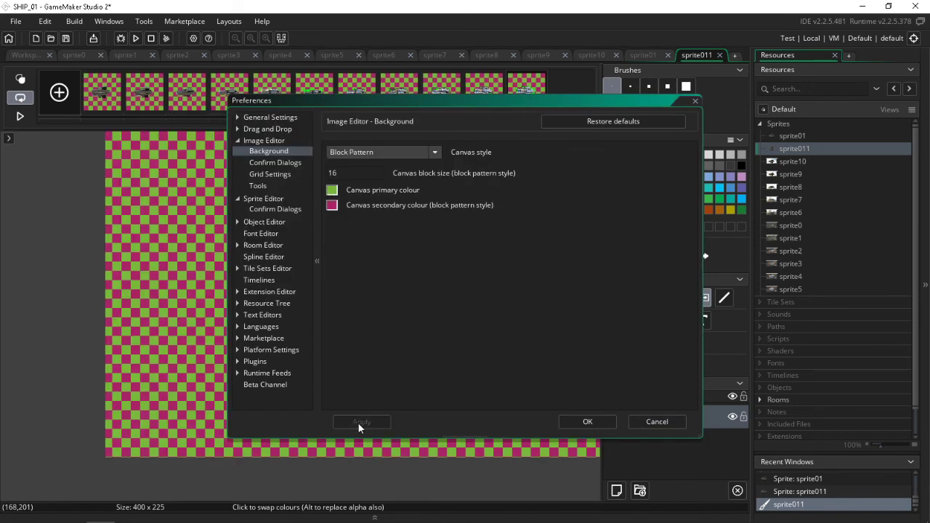
pyautogui.click(586, 421)
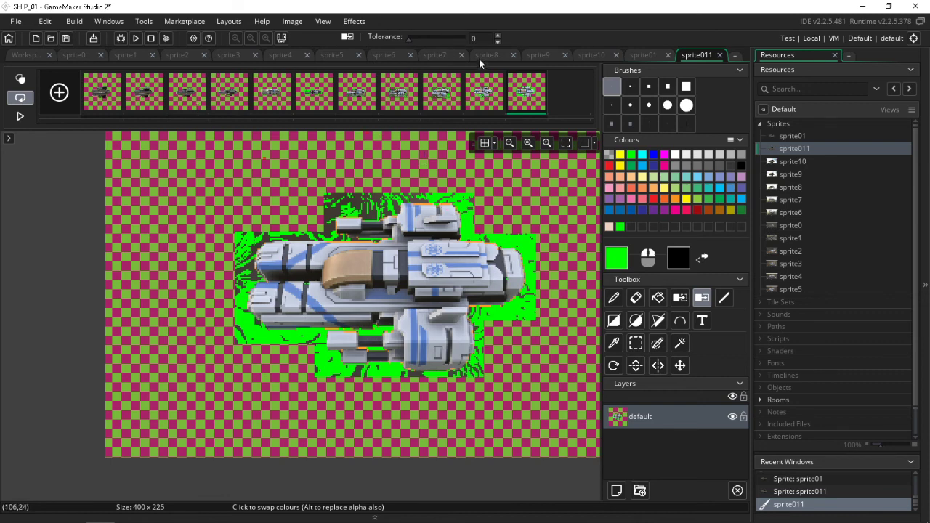
# Step back through sprite011's frames from the tenth to the first to check the ship's edges against the coloured canvas.
pyautogui.click(484, 92)
pyautogui.click(441, 92)
pyautogui.click(396, 92)
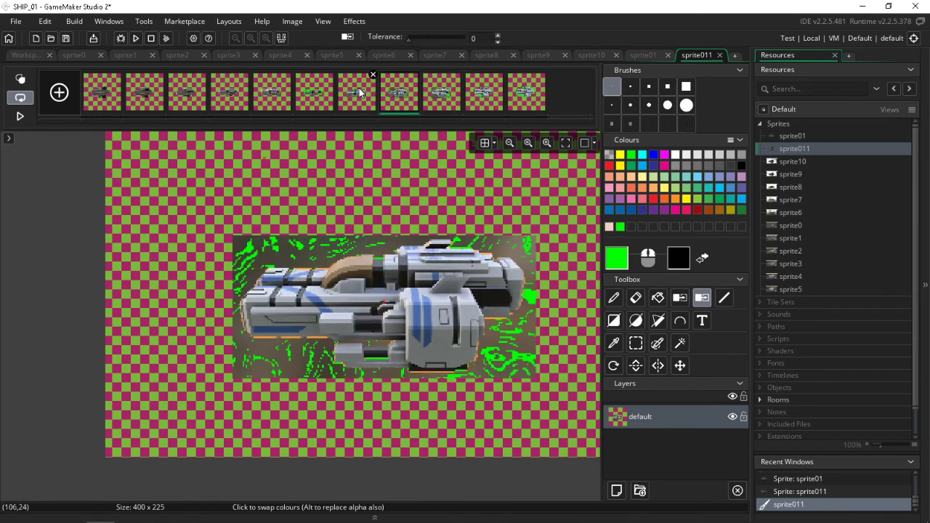
pyautogui.click(357, 92)
pyautogui.click(310, 92)
pyautogui.click(271, 93)
pyautogui.click(217, 85)
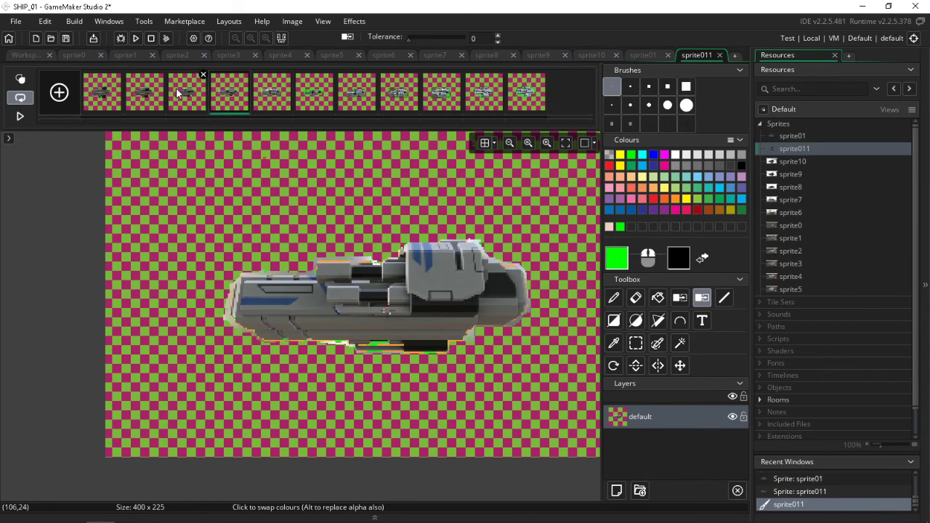
pyautogui.click(176, 87)
pyautogui.click(156, 101)
pyautogui.click(121, 108)
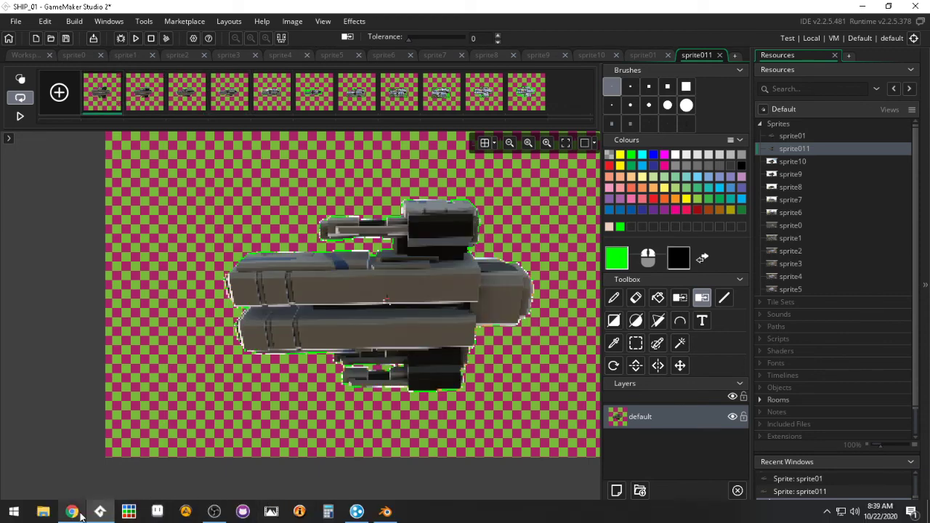
# Return to Workspace 1 and reopen the image editor's canvas background preferences.
pyautogui.moveTo(80, 514)
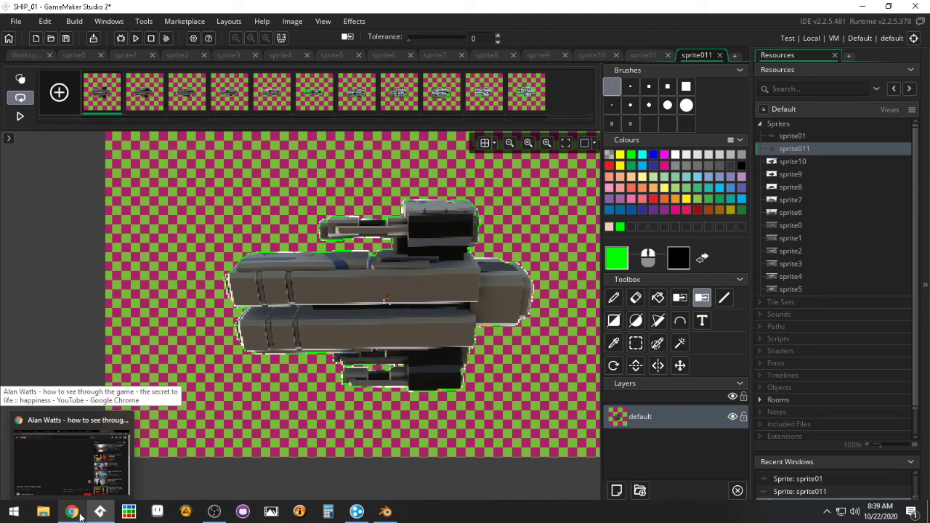
pyautogui.click(15, 21)
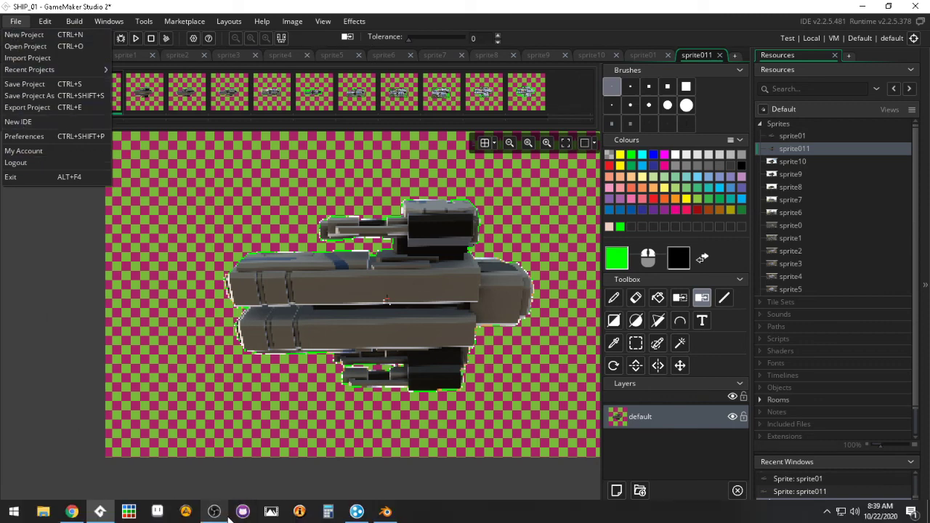
pyautogui.click(124, 55)
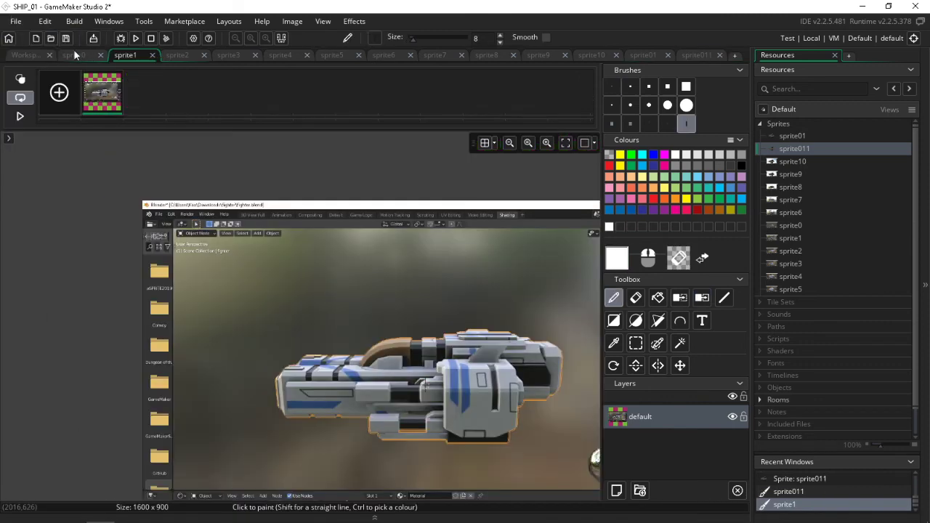
pyautogui.click(18, 57)
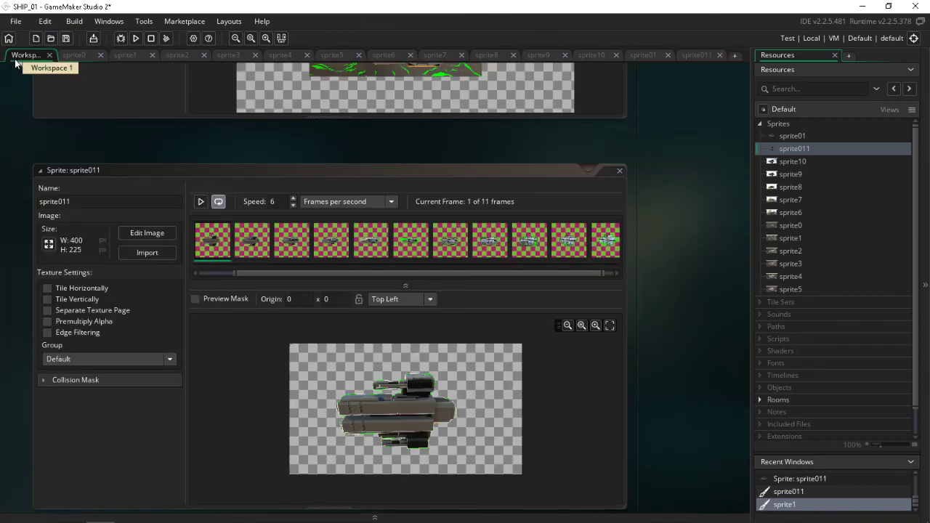
pyautogui.click(14, 21)
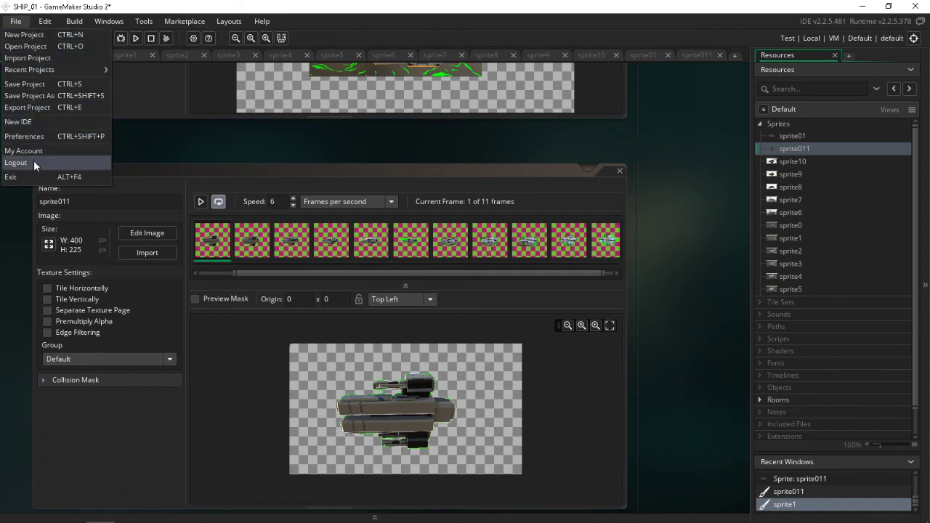
pyautogui.click(40, 138)
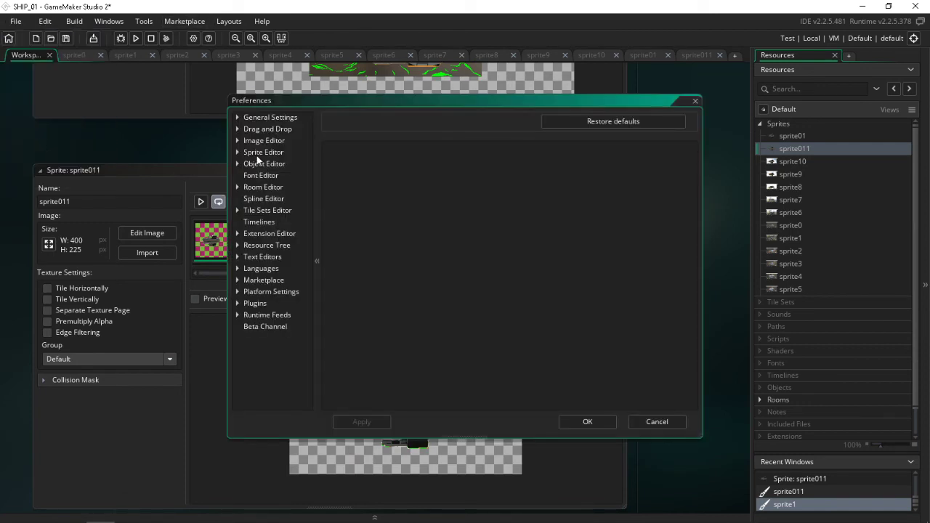
pyautogui.click(238, 143)
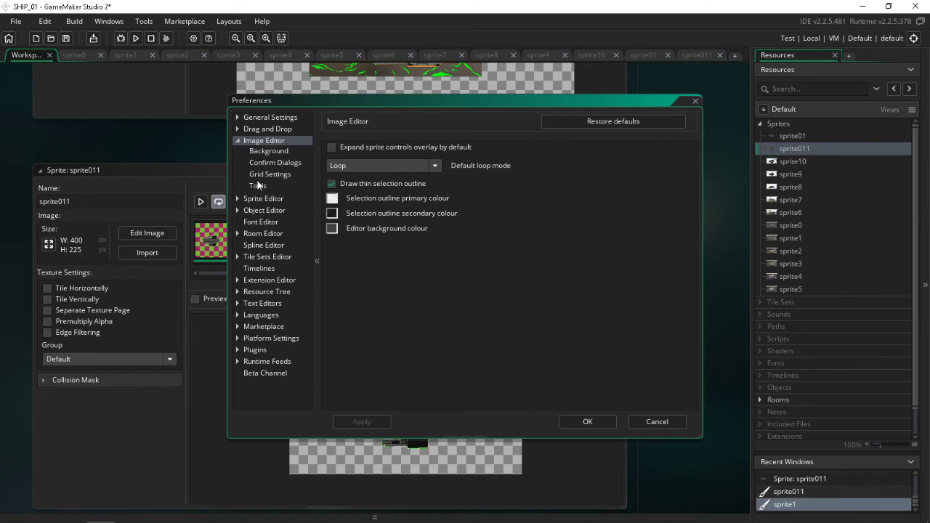
pyautogui.click(238, 200)
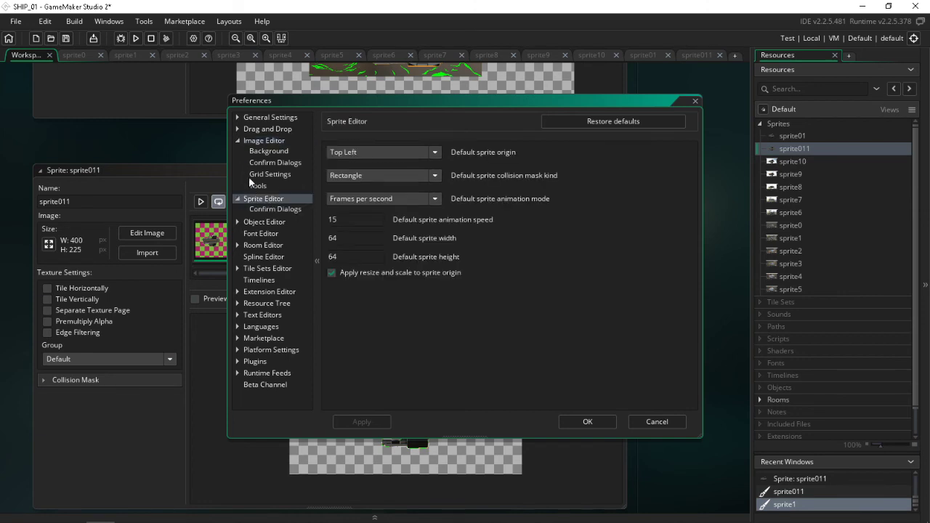
pyautogui.click(265, 142)
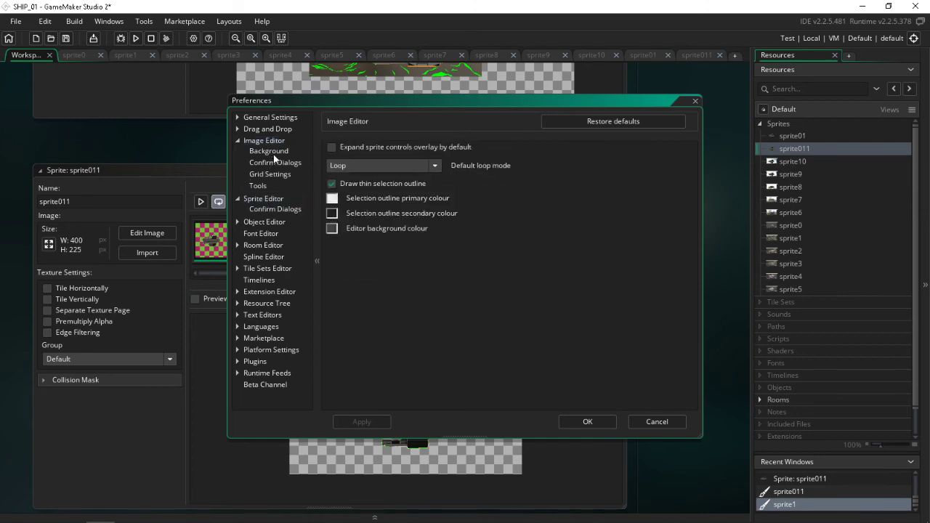
pyautogui.click(270, 151)
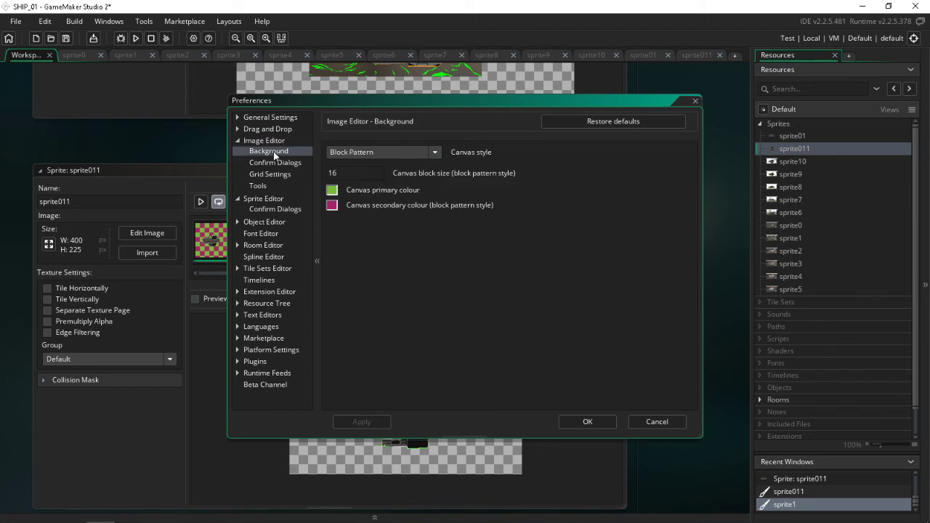
# Set the canvas primary colour to purple, hex BA22E1, and apply the preferences.
pyautogui.click(332, 190)
pyautogui.click(379, 196)
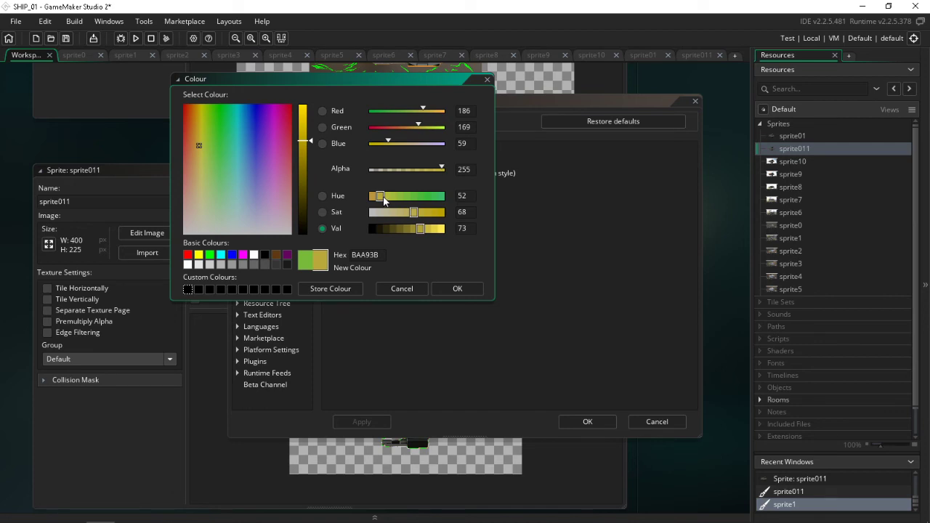
pyautogui.click(382, 128)
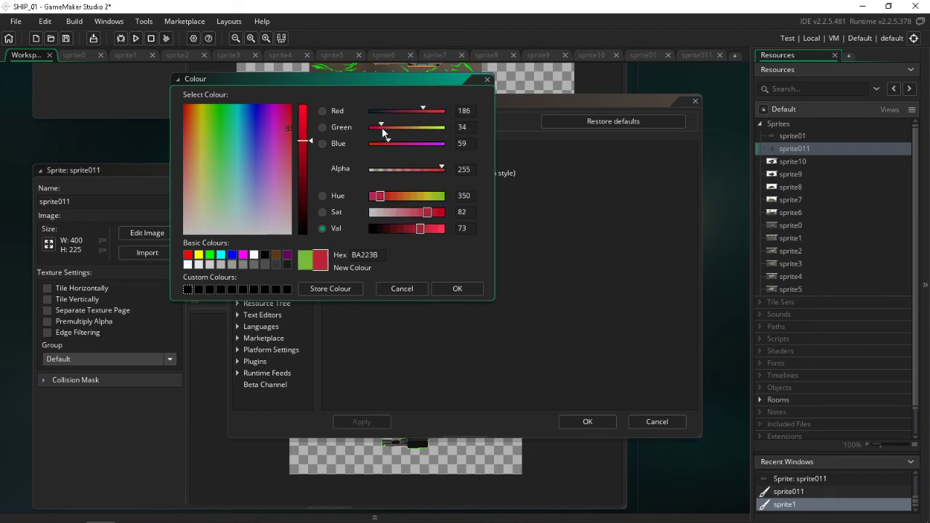
pyautogui.click(435, 145)
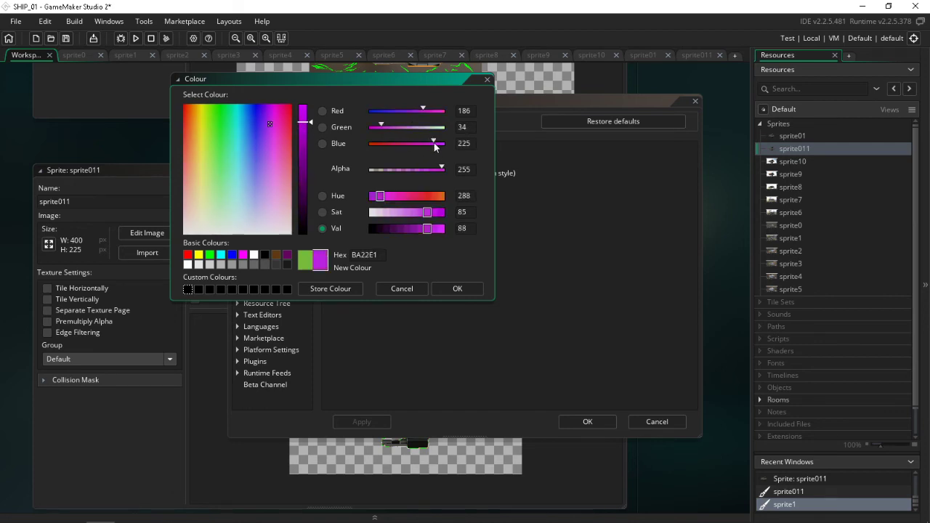
pyautogui.click(457, 288)
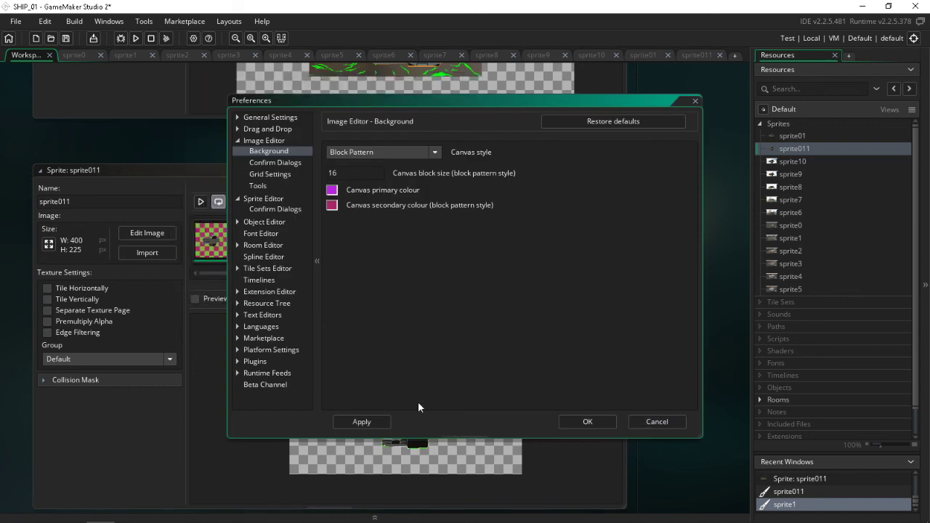
pyautogui.click(365, 421)
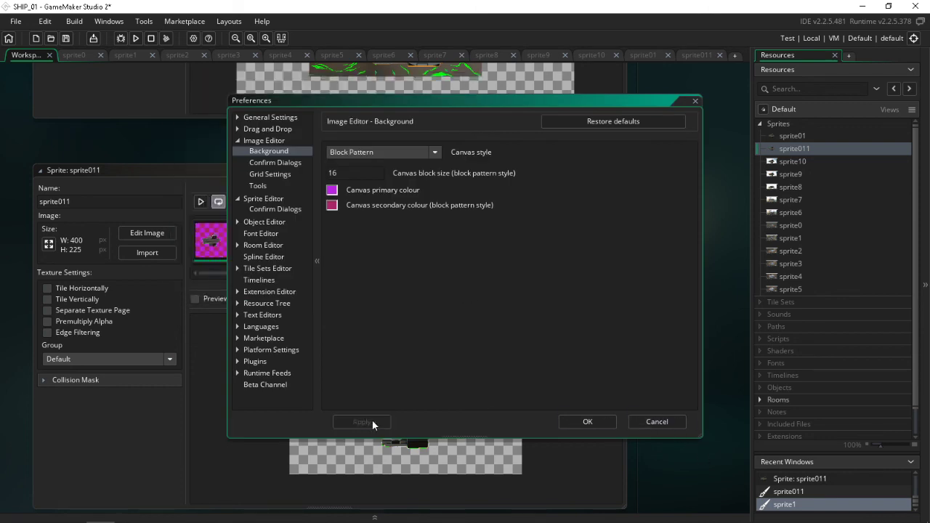
pyautogui.click(183, 166)
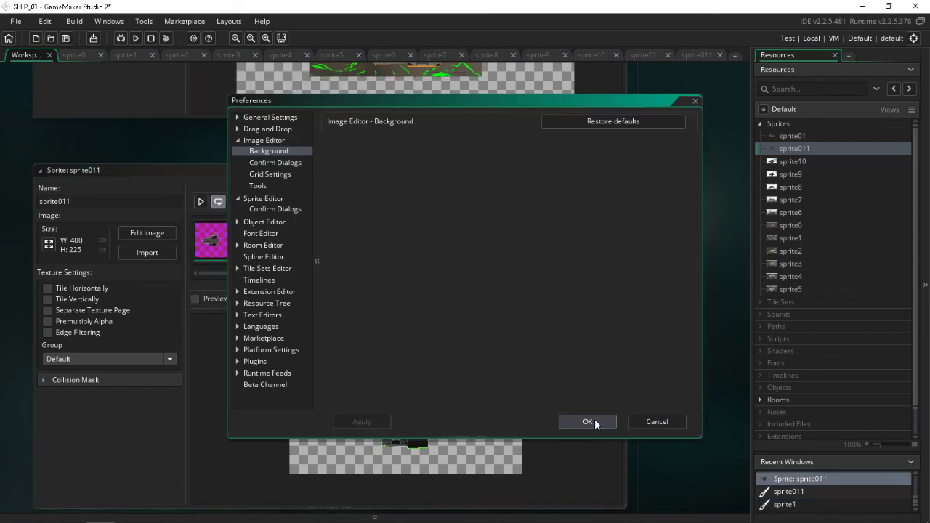
pyautogui.click(593, 421)
# Reopen sprite011 for image editing and view its second and third frames to check for leftover outline pixels.
pyautogui.doubleClick(213, 240)
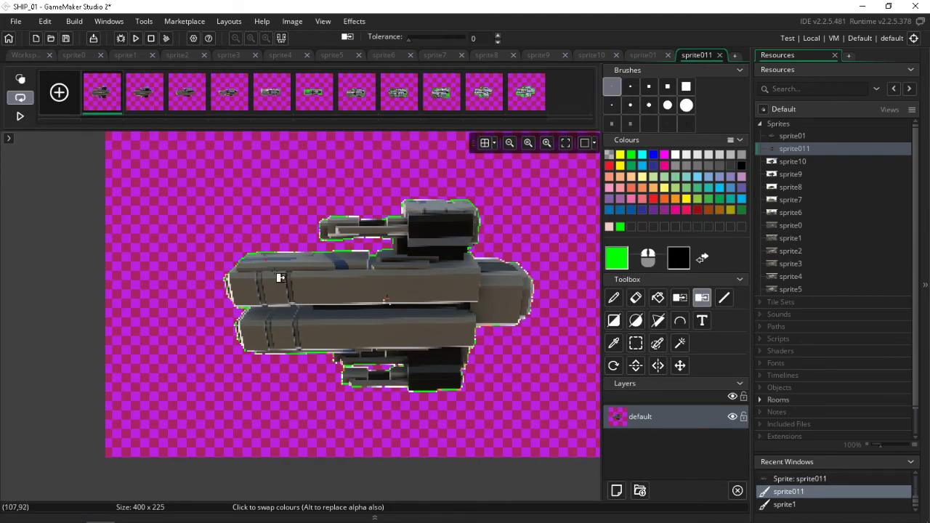
pyautogui.click(146, 91)
pyautogui.click(181, 89)
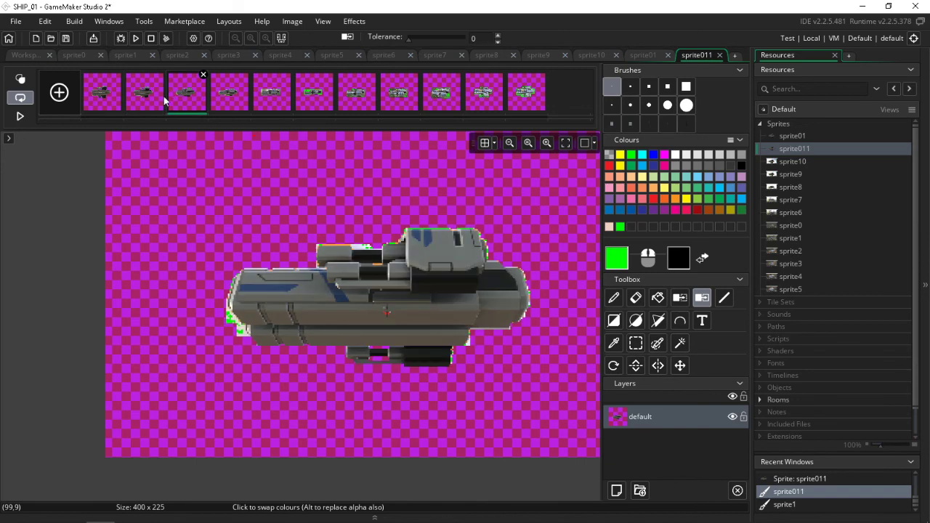
# In sprite011's second frame, remove the green, orange and white outline colours around the ship's lower gun with the colour-removal tool.
pyautogui.click(109, 90)
pyautogui.click(129, 86)
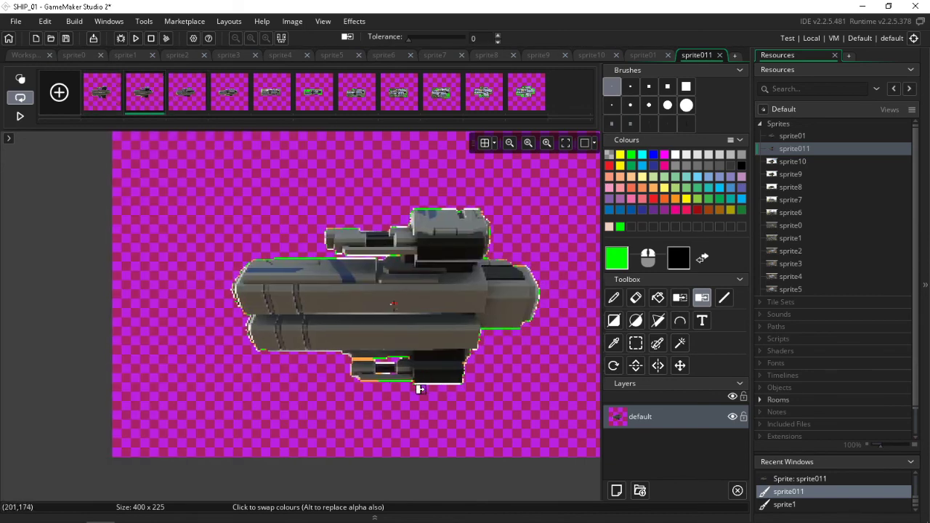
pyautogui.scroll(5, 419, 387)
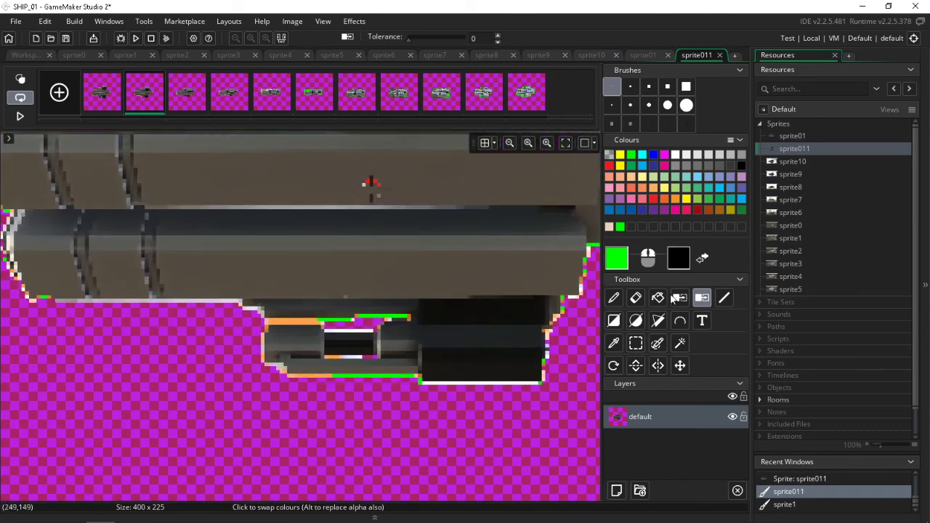
pyautogui.click(683, 300)
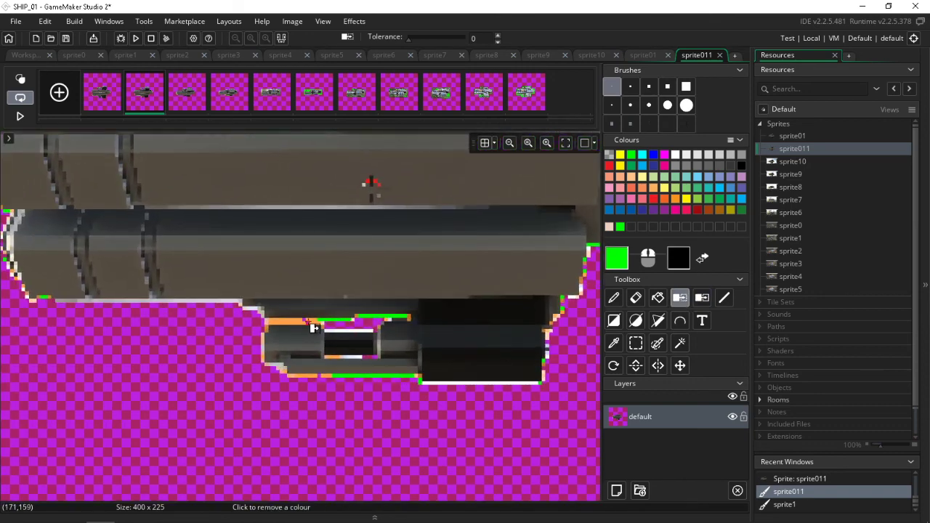
pyautogui.click(326, 324)
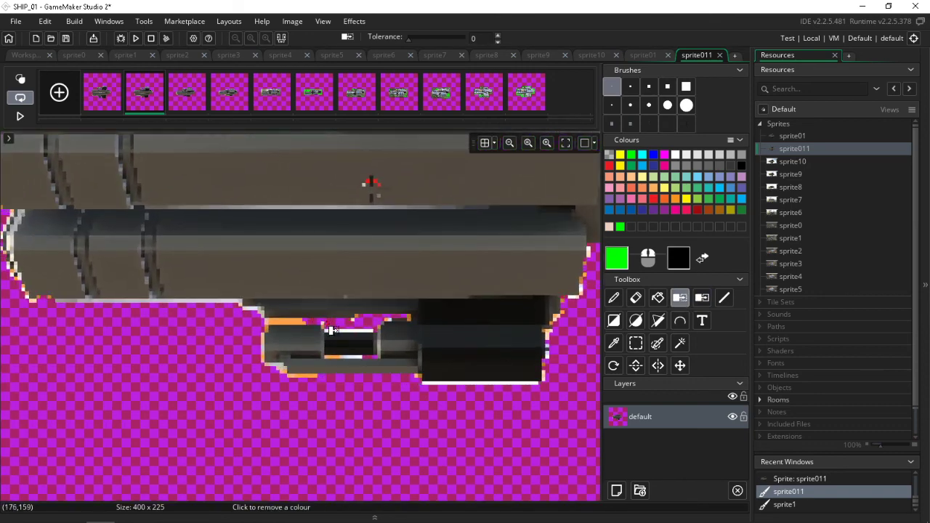
pyautogui.click(295, 323)
pyautogui.click(288, 323)
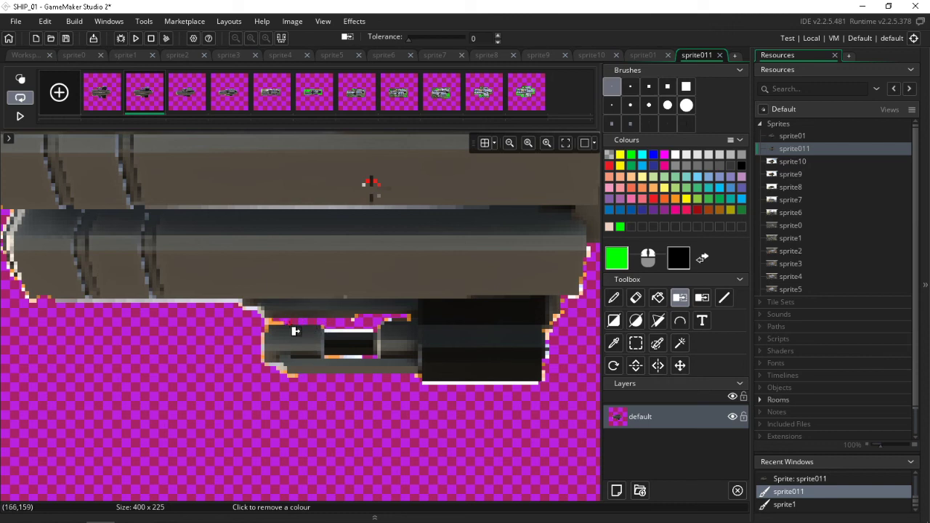
pyautogui.click(273, 323)
pyautogui.click(355, 335)
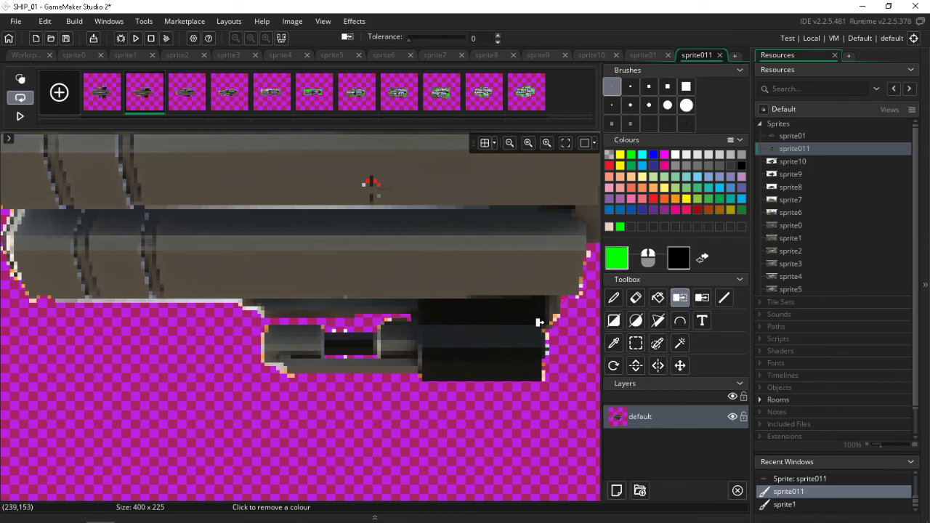
# Remove the orange outline colours along the top edge of the ship's rear hull.
pyautogui.scroll(-4, 207, 370)
pyautogui.scroll(4, 216, 312)
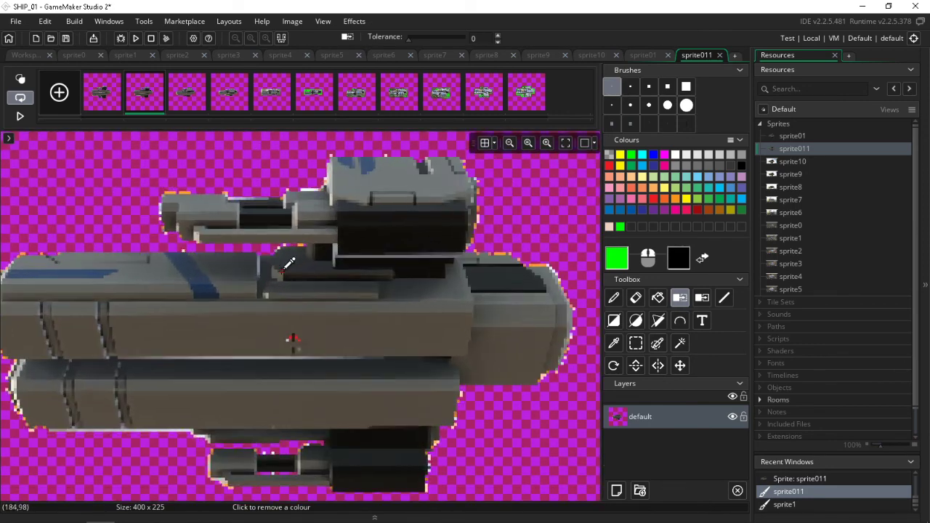
pyautogui.scroll(3, 287, 264)
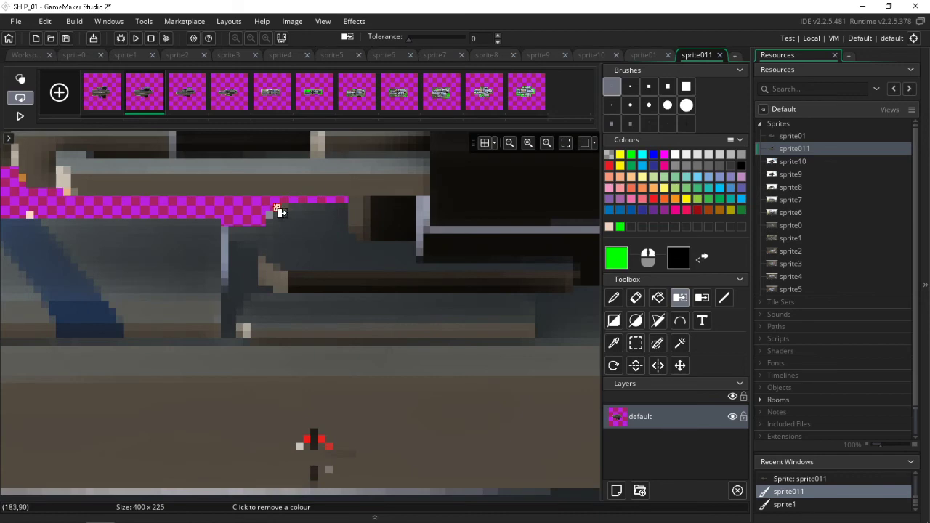
pyautogui.scroll(-2, 188, 244)
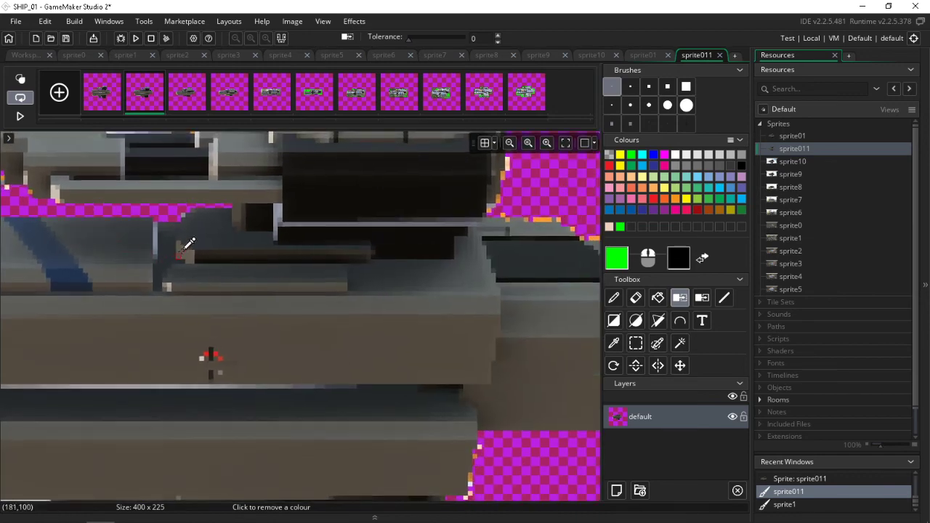
pyautogui.scroll(-3, 188, 244)
pyautogui.scroll(3, 363, 218)
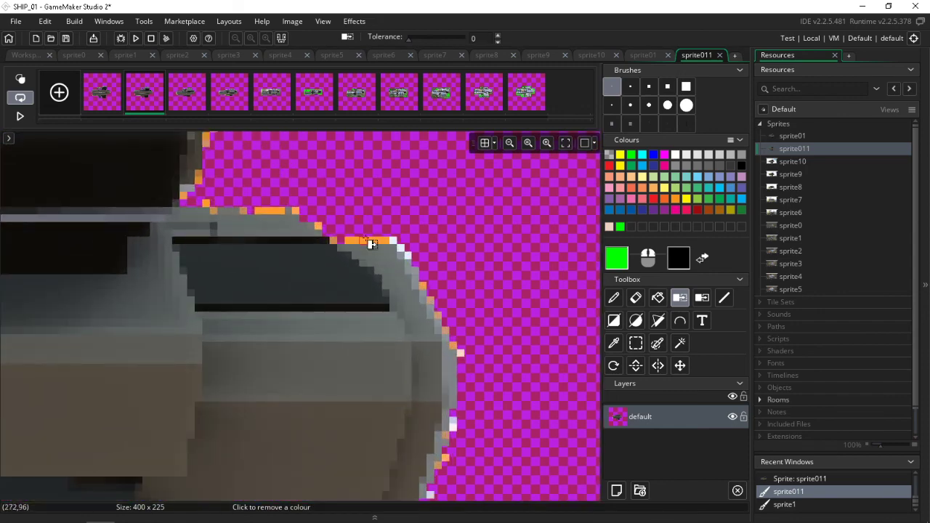
pyautogui.click(367, 243)
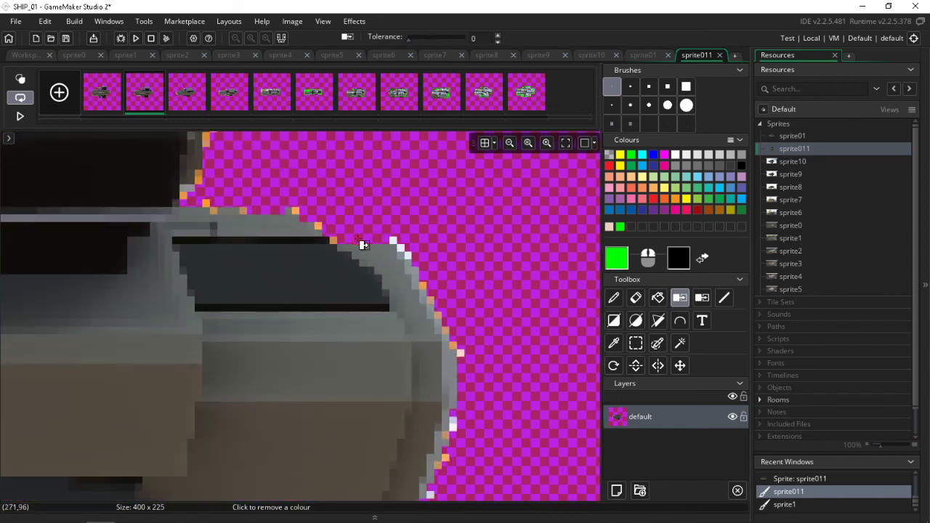
pyautogui.click(318, 225)
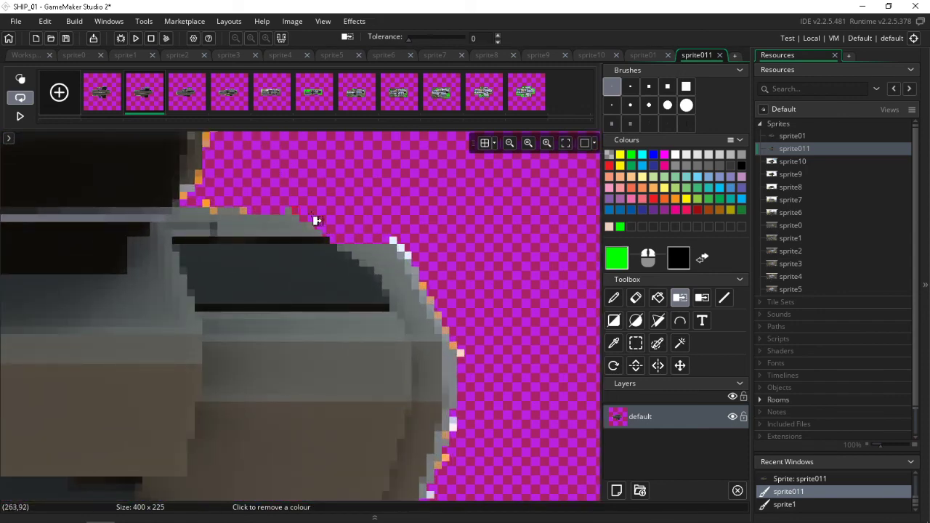
# Remove the white and orange outline colours down the curved rear edge of the hull.
pyautogui.click(402, 248)
pyautogui.click(408, 255)
pyautogui.click(424, 286)
pyautogui.click(445, 330)
pyautogui.click(438, 315)
# Remove the remaining orange colours where the rear hull meets the underside of the upper pod.
pyautogui.click(242, 209)
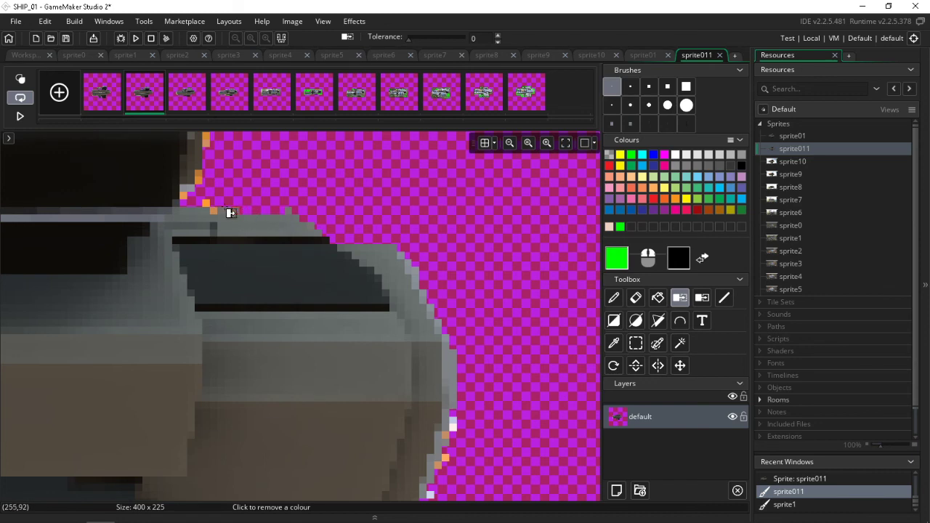
pyautogui.click(211, 209)
pyautogui.click(204, 202)
pyautogui.click(197, 180)
pyautogui.click(185, 195)
pyautogui.click(206, 145)
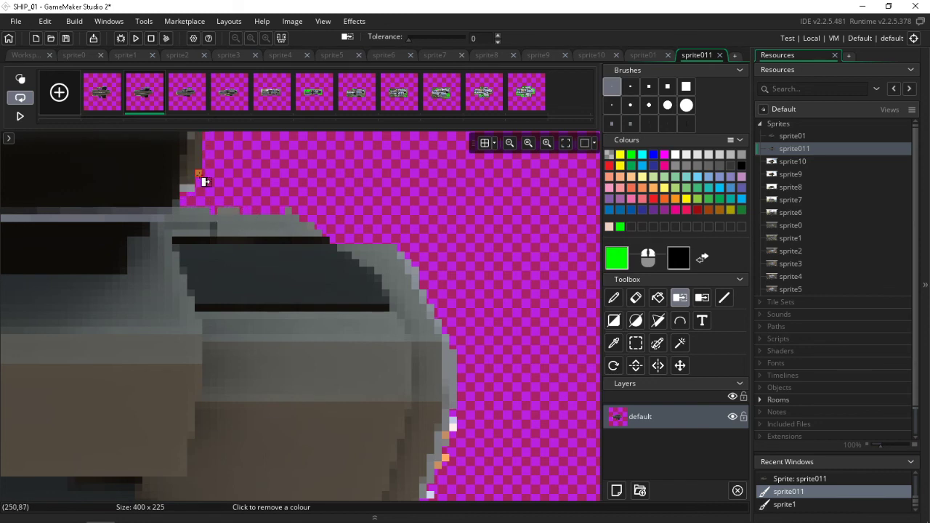
# Remove the orange outline colours along the rear edge of the upper pod.
pyautogui.scroll(-3, 293, 193)
pyautogui.scroll(3, 269, 174)
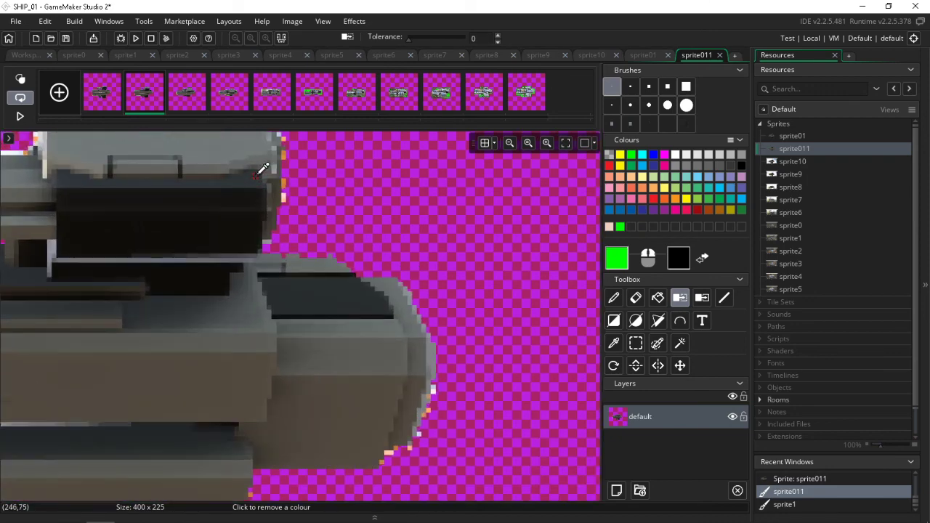
pyautogui.scroll(1, 290, 189)
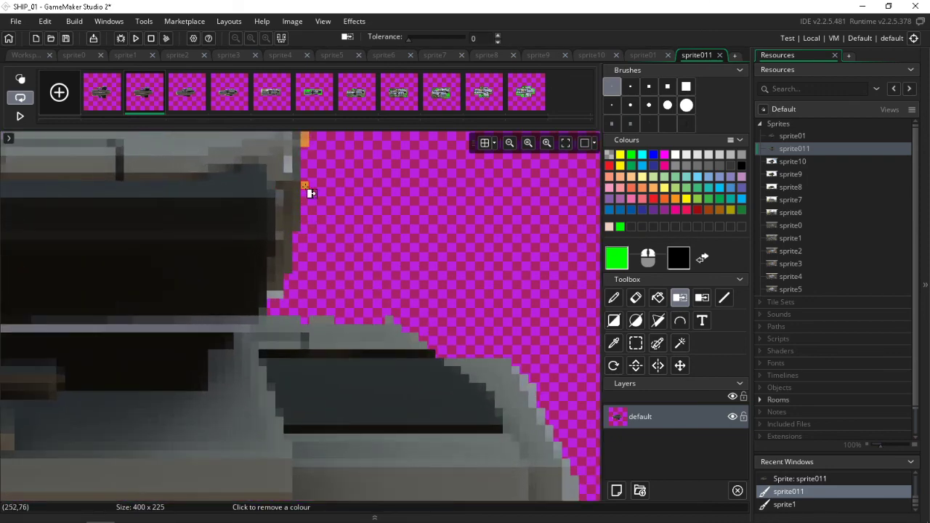
pyautogui.click(307, 187)
pyautogui.click(304, 137)
pyautogui.scroll(3, 311, 210)
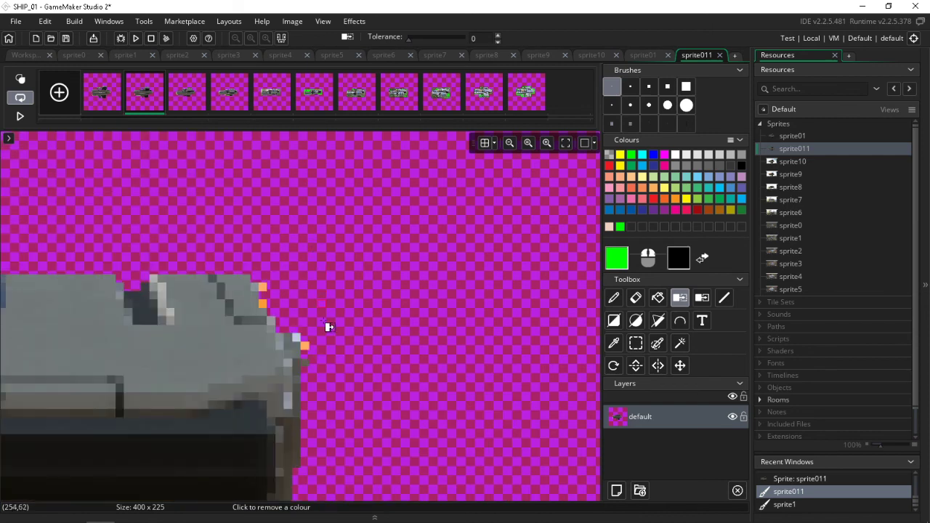
pyautogui.click(303, 345)
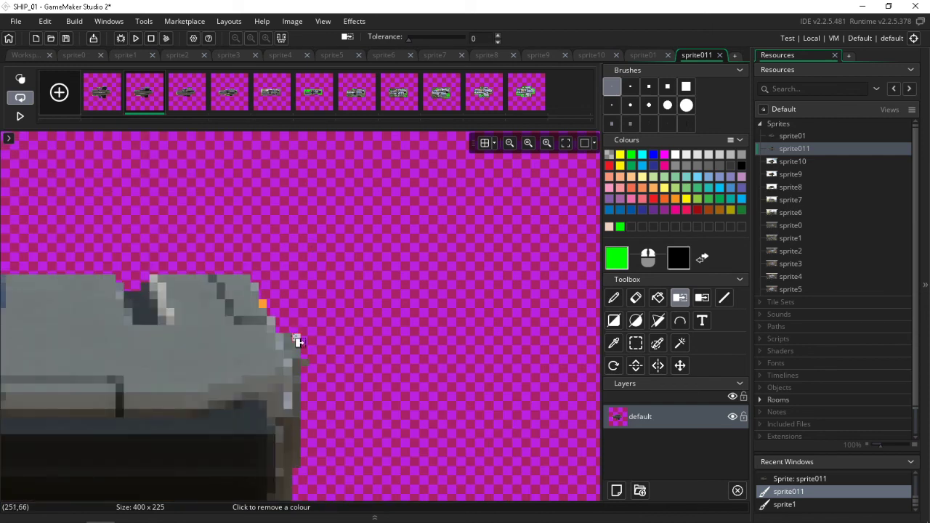
pyautogui.click(262, 304)
# Remove the orange outline colours at the upper pod's front step and around the upper gun barrel.
pyautogui.moveTo(145, 296); pyautogui.dragTo(443, 305, button='middle')
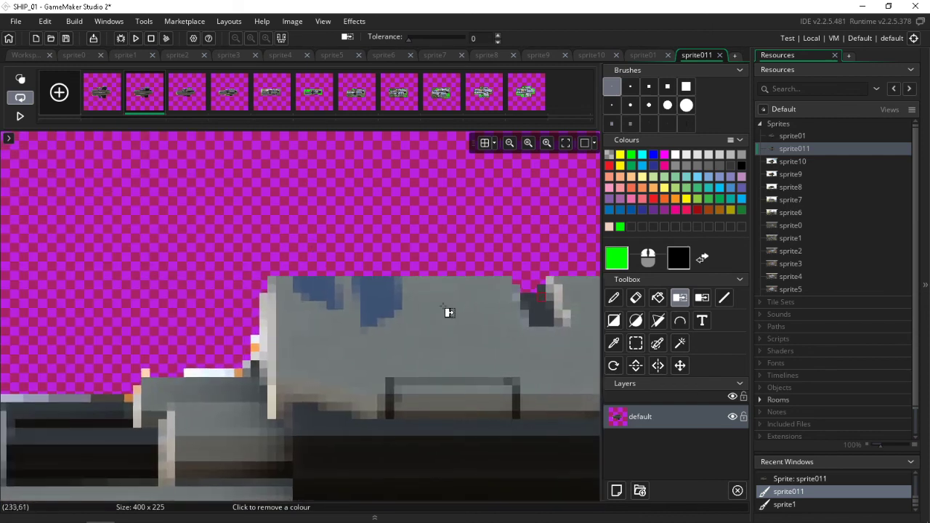
pyautogui.click(255, 347)
pyautogui.moveTo(241, 379)
pyautogui.mouseDown()
pyautogui.moveTo(149, 377)
pyautogui.moveTo(135, 403)
pyautogui.mouseUp()
pyautogui.moveTo(151, 347); pyautogui.dragTo(419, 239, button='middle')
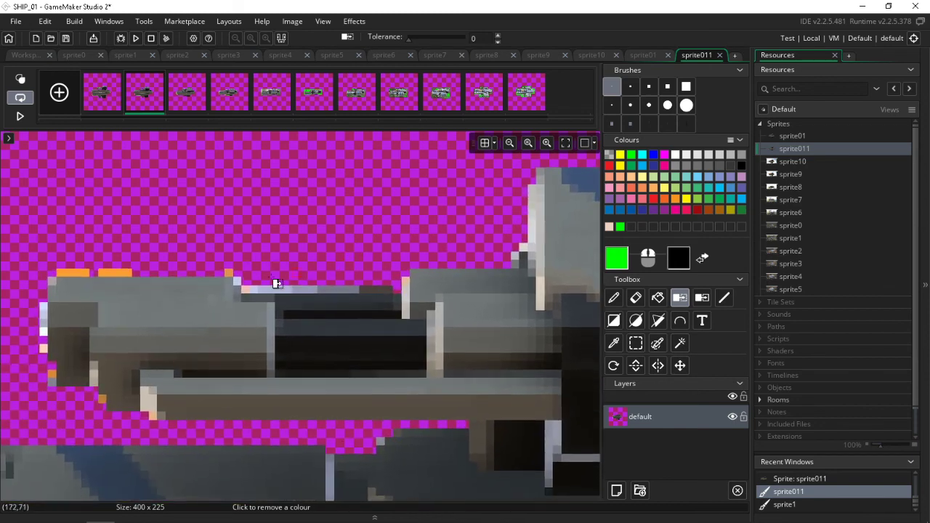
pyautogui.click(228, 273)
pyautogui.click(117, 274)
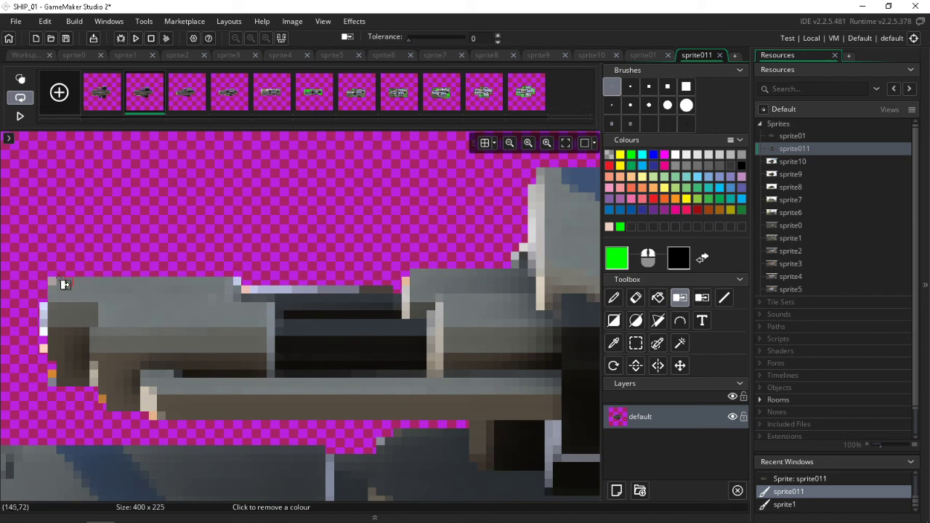
pyautogui.click(52, 372)
pyautogui.click(104, 401)
# Remove the orange and pale outline colours along the upper hull's top edge and down its sloping nose.
pyautogui.scroll(-5, 266, 329)
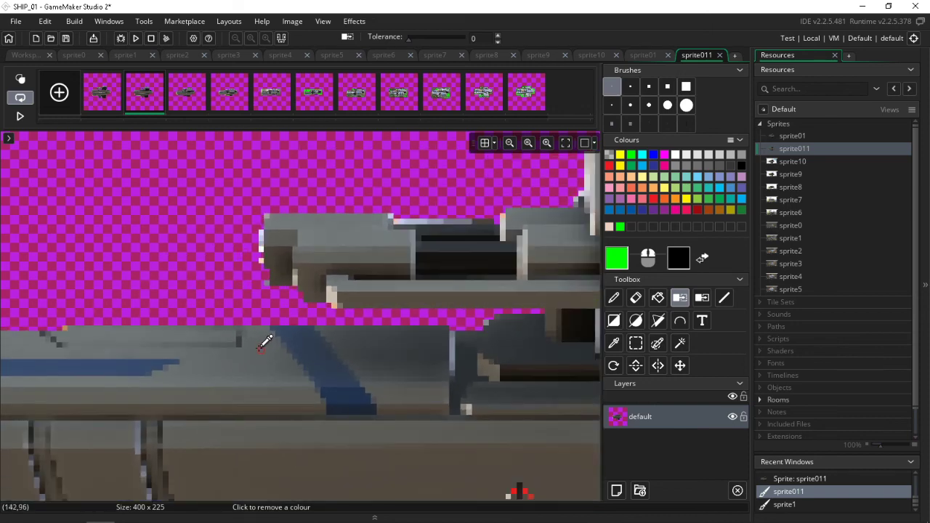
pyautogui.scroll(6, 194, 379)
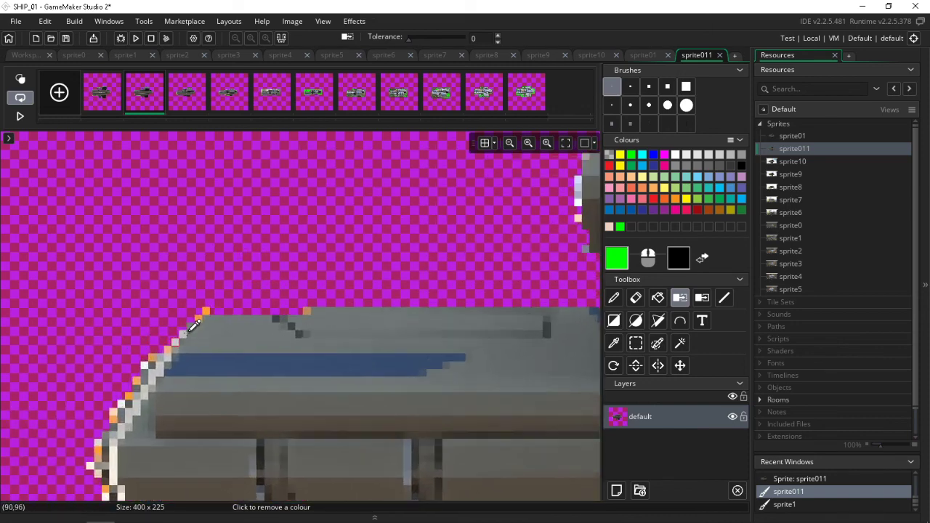
pyautogui.click(341, 306)
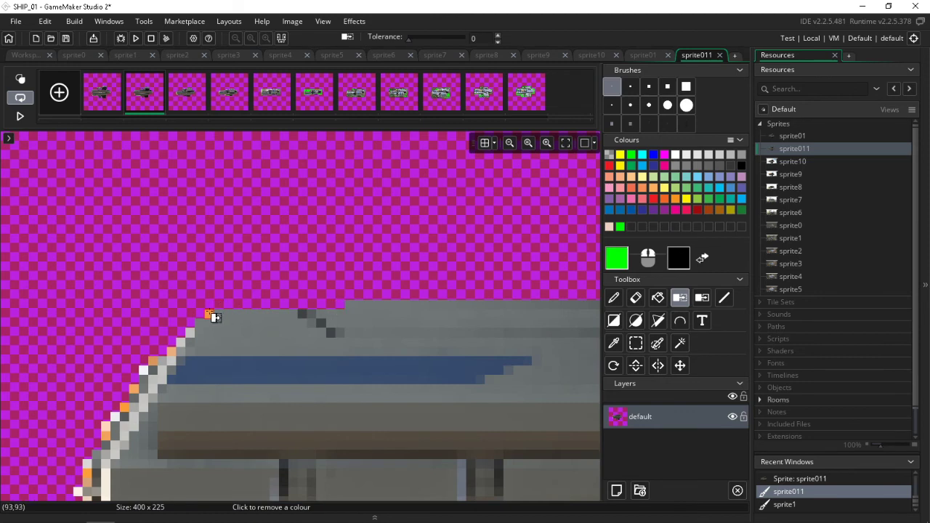
pyautogui.click(209, 313)
pyautogui.click(152, 361)
pyautogui.click(134, 389)
pyautogui.click(124, 407)
pyautogui.click(114, 418)
pyautogui.click(105, 427)
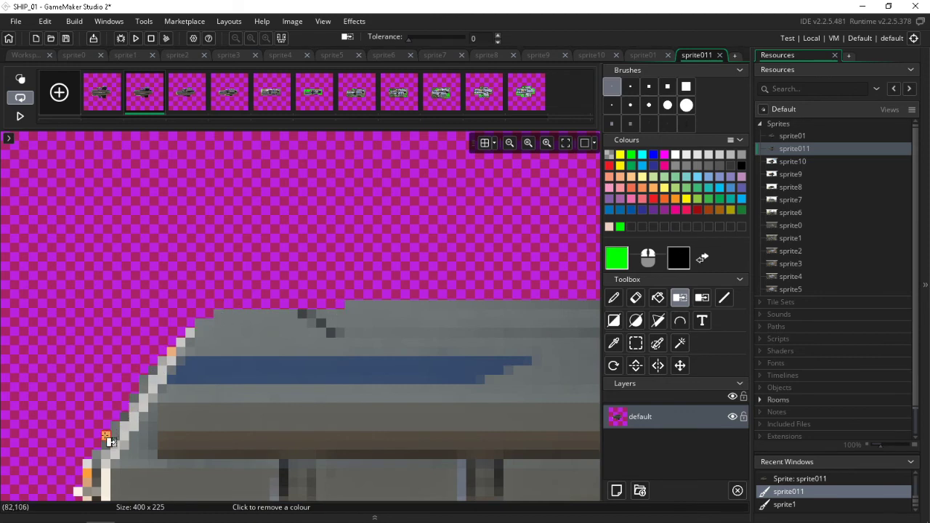
pyautogui.click(106, 435)
# Remove the orange outline colours down the front edge of the upper hull's nose, undoing and repeating one removal.
pyautogui.moveTo(71, 419); pyautogui.dragTo(170, 290, button='middle')
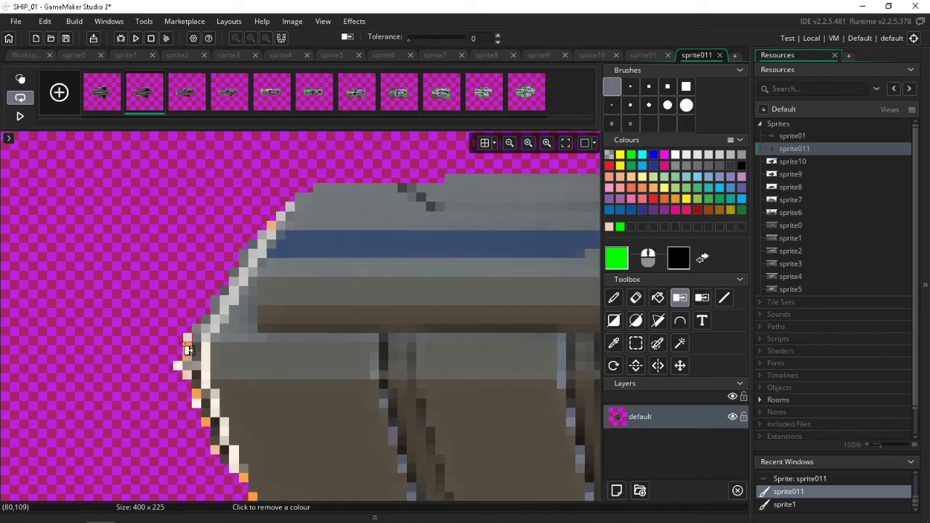
pyautogui.click(186, 347)
pyautogui.hotkey('ctrl', 'z')
pyautogui.click(186, 348)
pyautogui.click(186, 356)
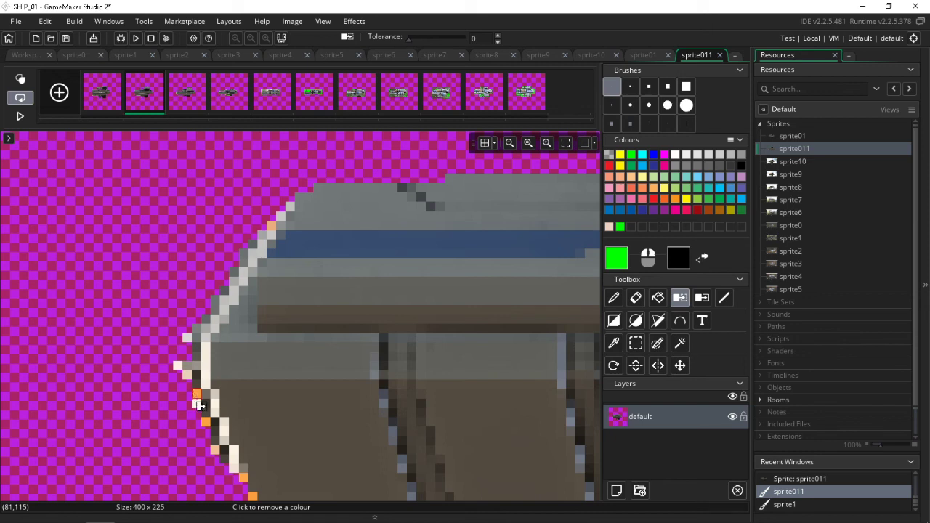
pyautogui.click(197, 404)
pyautogui.click(205, 431)
pyautogui.click(244, 483)
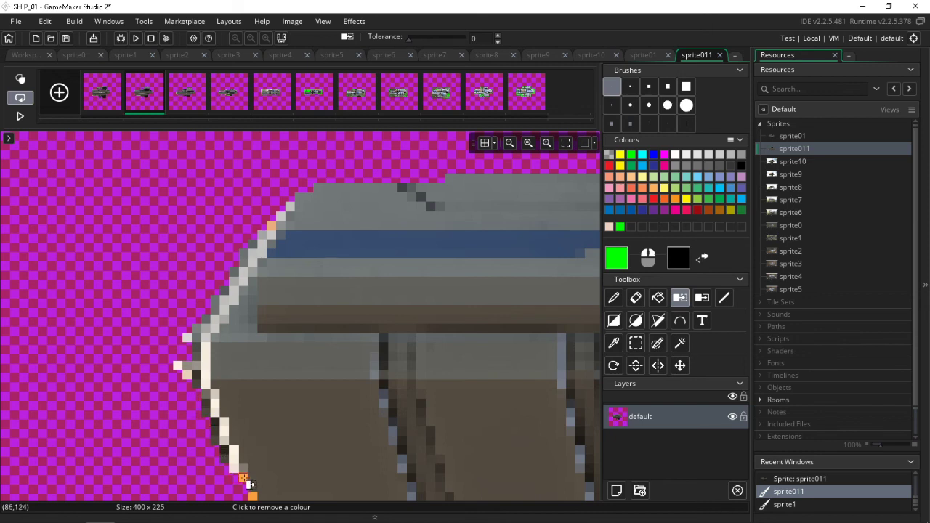
# Remove the orange outline colours between the two hull sections and around the lower hull's front corner.
pyautogui.scroll(-2, 281, 436)
pyautogui.click(253, 334)
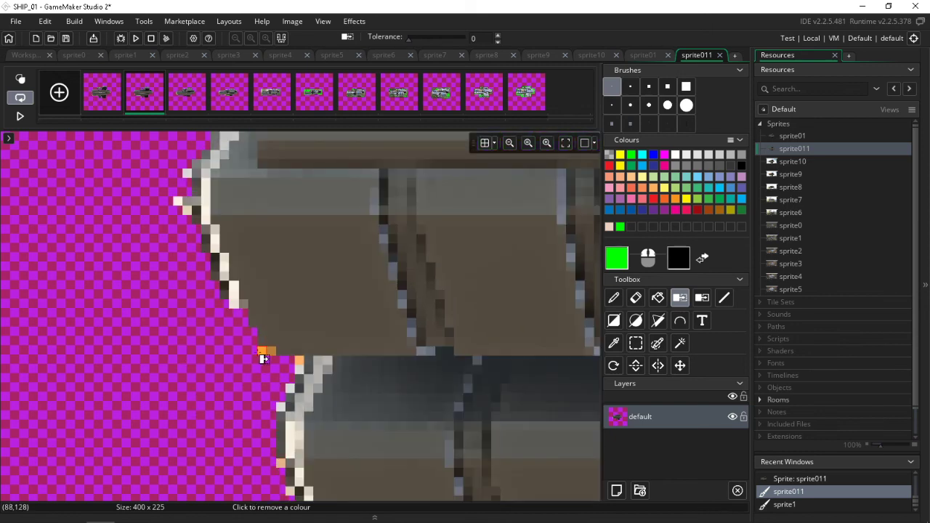
pyautogui.click(261, 351)
pyautogui.click(270, 351)
pyautogui.click(298, 360)
pyautogui.scroll(-3, 280, 421)
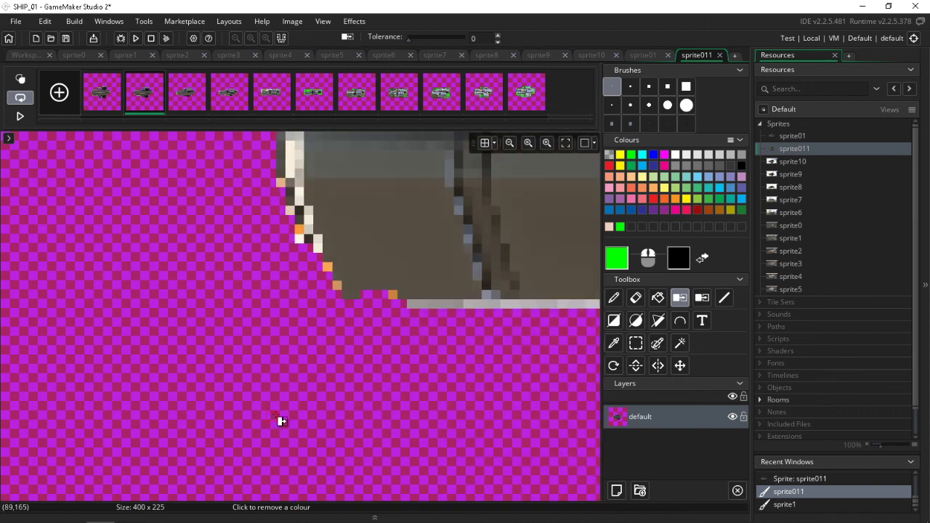
pyautogui.click(327, 267)
pyautogui.click(338, 288)
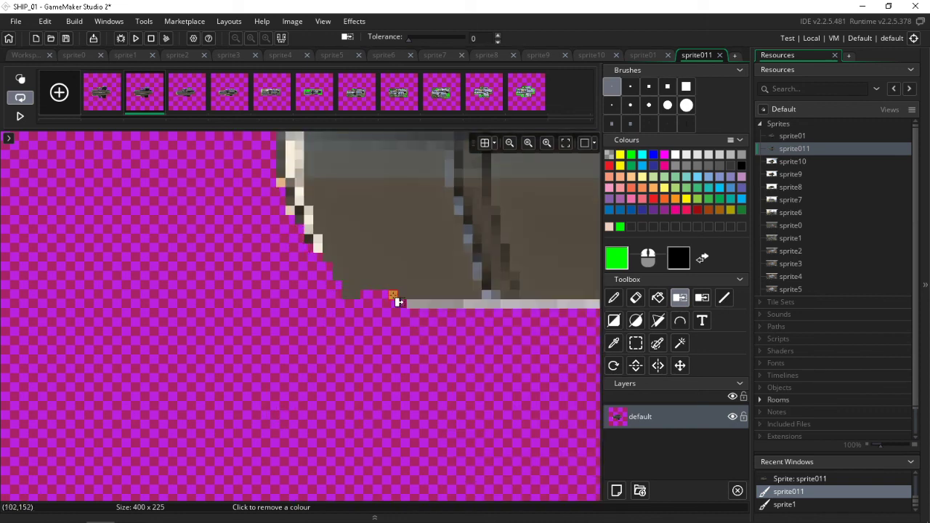
pyautogui.click(393, 297)
# Select the pale strip along the lower hull's bottom edge with a rectangular selection and delete it.
pyautogui.keyDown('shift'); pyautogui.hscroll(6, 395, 358); pyautogui.keyUp('shift')
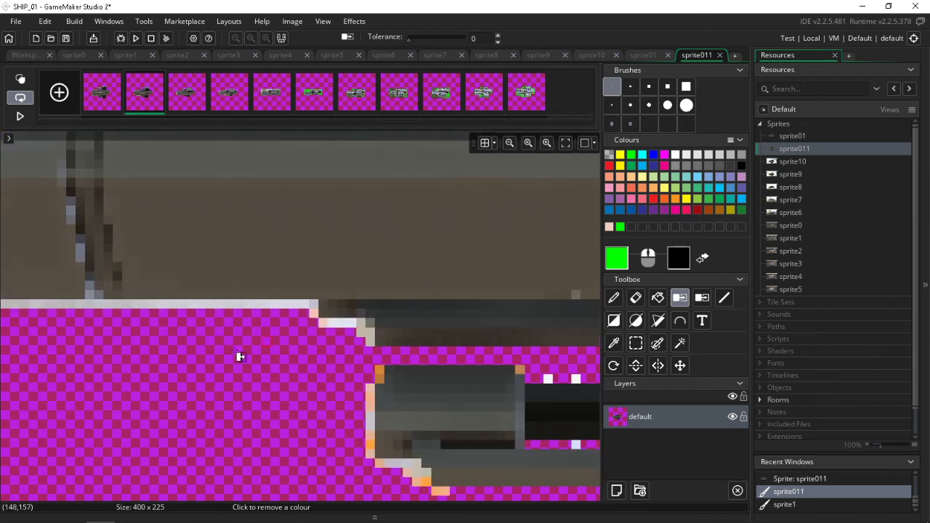
pyautogui.keyDown('shift'); pyautogui.hscroll(-6, 239, 356); pyautogui.keyUp('shift')
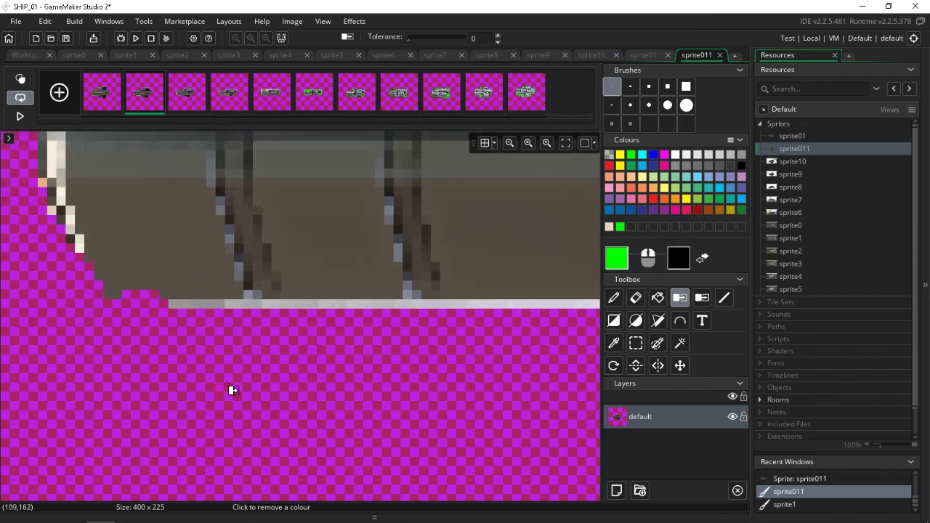
pyautogui.click(177, 305)
pyautogui.moveTo(510, 373)
pyautogui.mouseDown(button='middle')
pyautogui.moveTo(263, 357)
pyautogui.moveTo(514, 369)
pyautogui.mouseUp(button='middle')
pyautogui.click(636, 343)
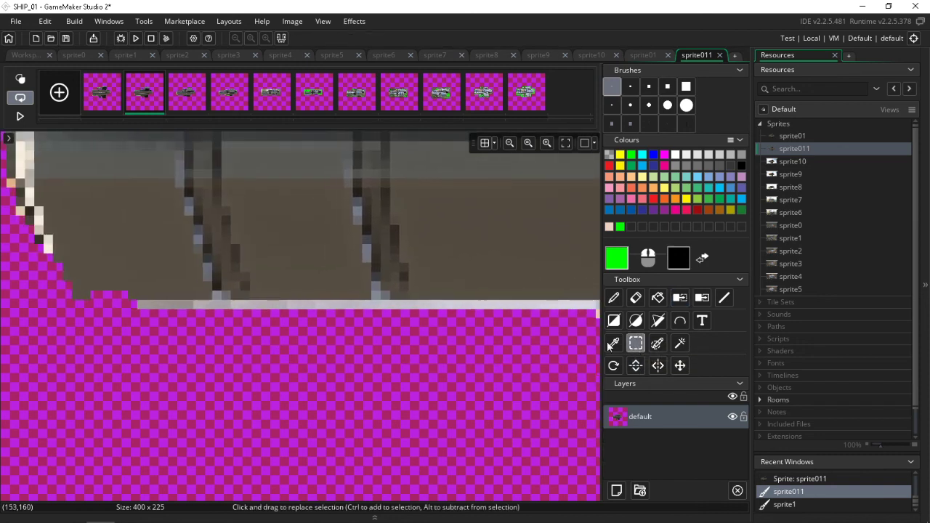
pyautogui.moveTo(127, 314); pyautogui.dragTo(594, 309)
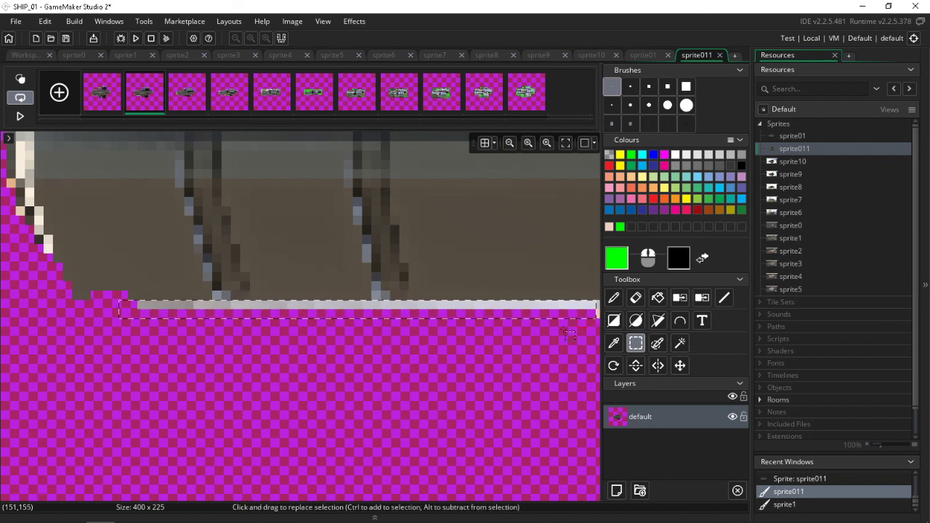
pyautogui.press('Delete')
# Delete the orange pixels at the lower gun's upper front corner and the pale pixels on the step beneath the hull.
pyautogui.moveTo(517, 356); pyautogui.dragTo(233, 276, button='middle')
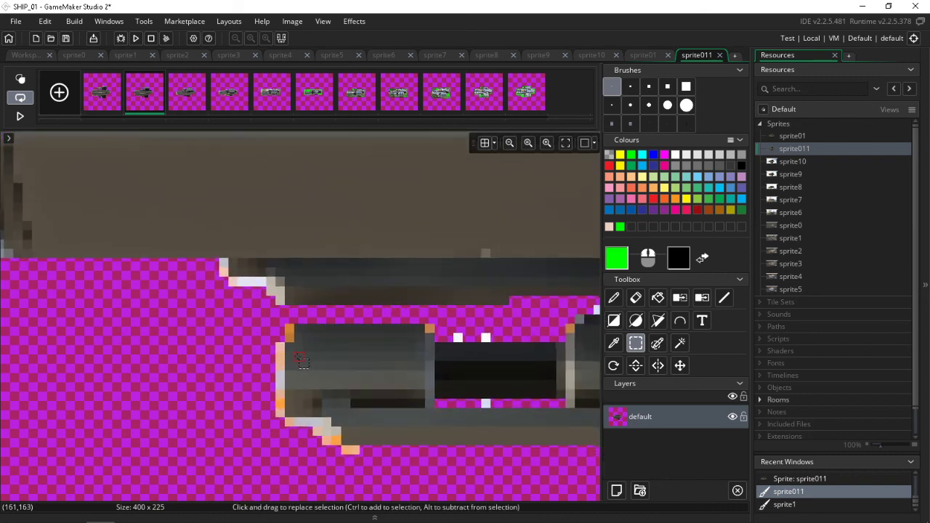
pyautogui.moveTo(285, 325); pyautogui.dragTo(296, 342)
pyautogui.press('Delete')
pyautogui.moveTo(280, 293); pyautogui.dragTo(223, 274)
pyautogui.press('Delete')
pyautogui.press('Delete')
# Delete the pale and orange outline pixels down the lower gun's front edge and along its sloping underside.
pyautogui.moveTo(279, 349); pyautogui.dragTo(283, 434)
pyautogui.press('Delete')
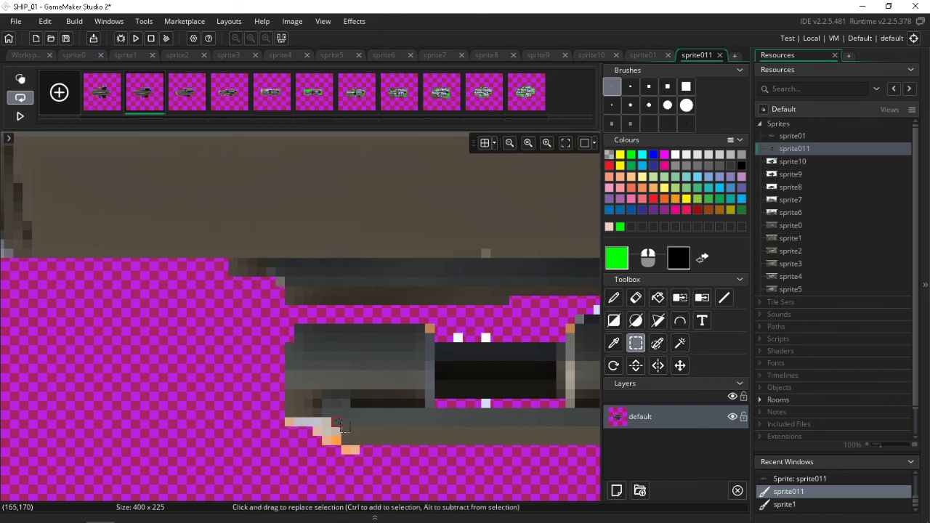
pyautogui.moveTo(331, 417); pyautogui.dragTo(286, 446)
pyautogui.press('Delete')
pyautogui.moveTo(332, 428)
pyautogui.mouseDown()
pyautogui.moveTo(338, 446)
pyautogui.moveTo(359, 456)
pyautogui.mouseUp()
pyautogui.press('Delete')
pyautogui.press('Delete')
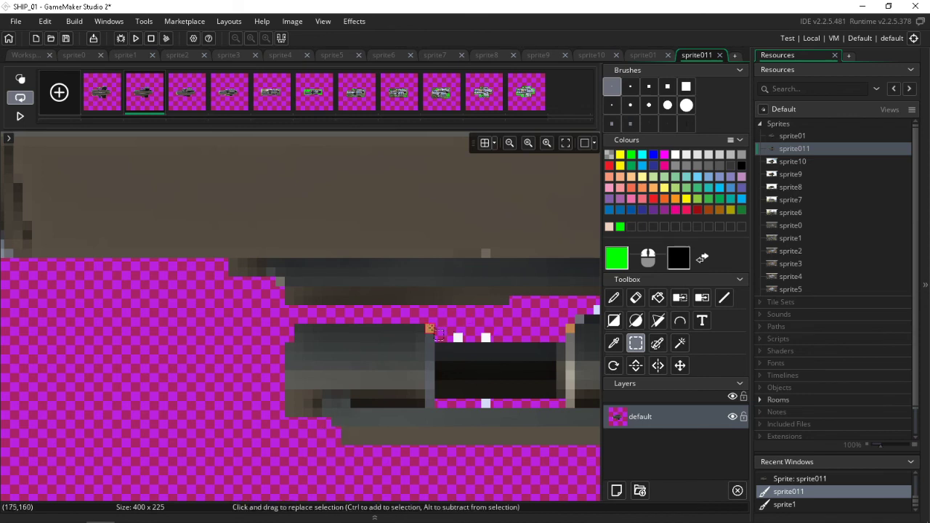
# Delete the stray orange and white pixels above and below the lower gun's dark barrel section.
pyautogui.moveTo(431, 328)
pyautogui.mouseDown()
pyautogui.moveTo(458, 320)
pyautogui.moveTo(504, 329)
pyautogui.mouseUp()
pyautogui.press('Delete')
pyautogui.press('Delete')
pyautogui.moveTo(528, 322); pyautogui.dragTo(432, 335, button='middle')
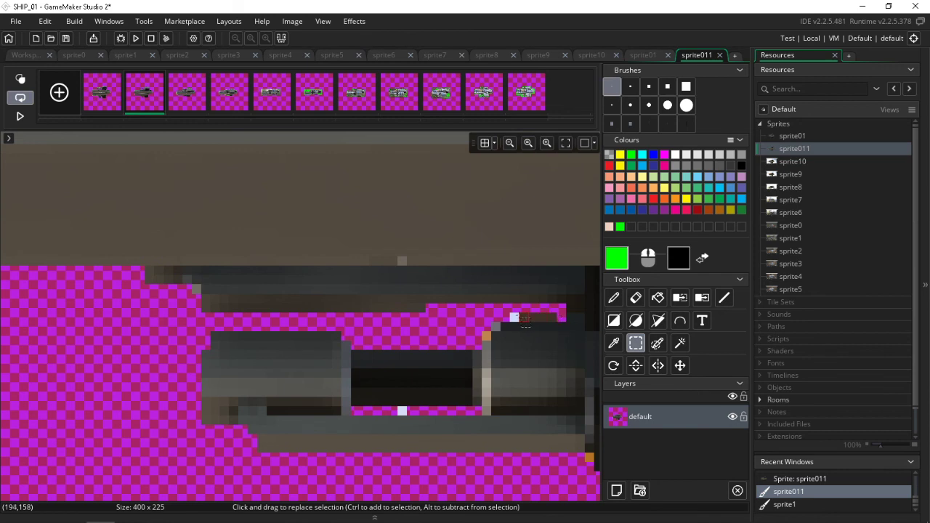
pyautogui.moveTo(519, 314); pyautogui.dragTo(489, 339)
pyautogui.press('Delete')
pyautogui.press('Delete')
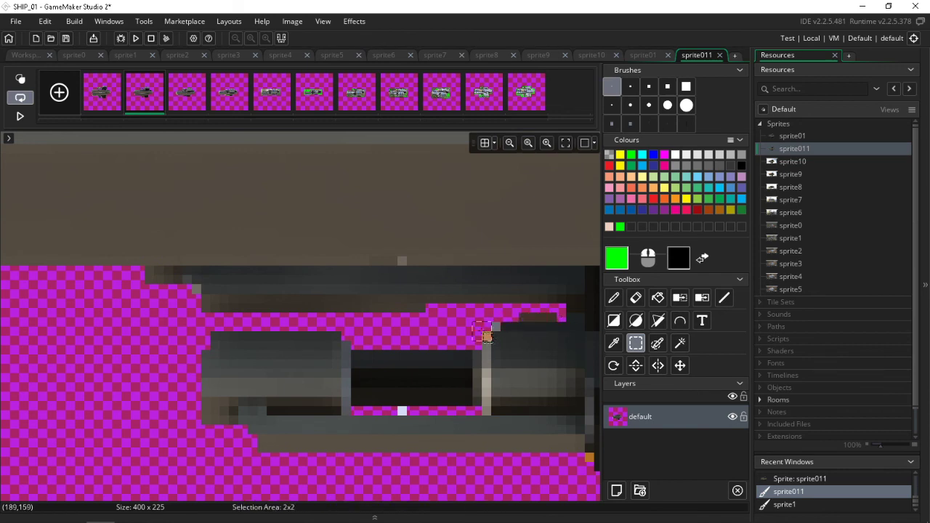
pyautogui.moveTo(402, 411); pyautogui.dragTo(396, 412)
pyautogui.press('Delete')
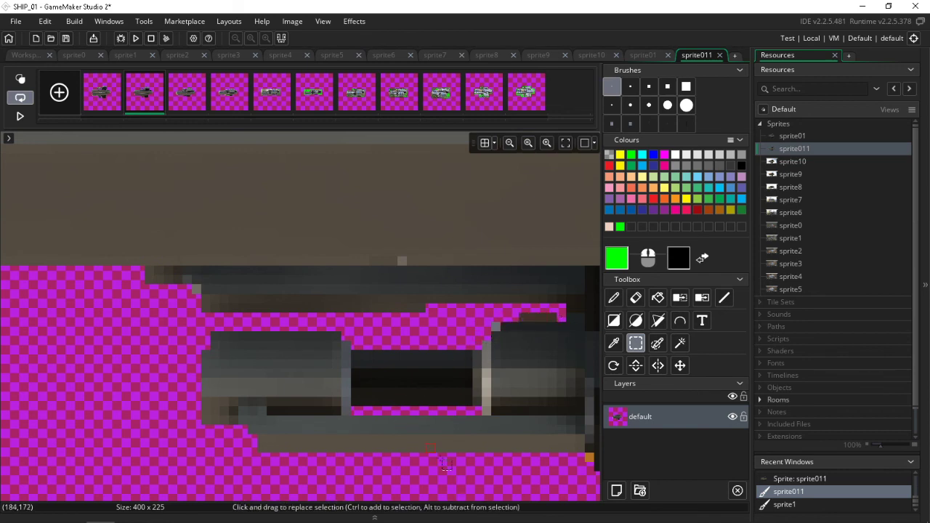
# Delete the orange and white outline pixels along the rear edge of the lower pod.
pyautogui.moveTo(466, 486)
pyautogui.mouseDown(button='middle')
pyautogui.moveTo(208, 454)
pyautogui.moveTo(214, 446)
pyautogui.mouseUp(button='middle')
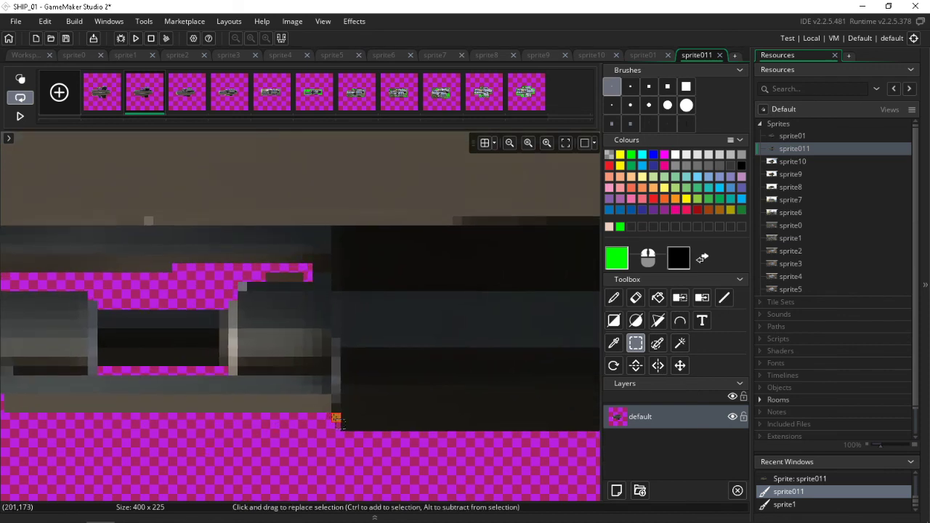
pyautogui.moveTo(340, 428); pyautogui.dragTo(323, 414)
pyautogui.hscroll(5, 359, 417)
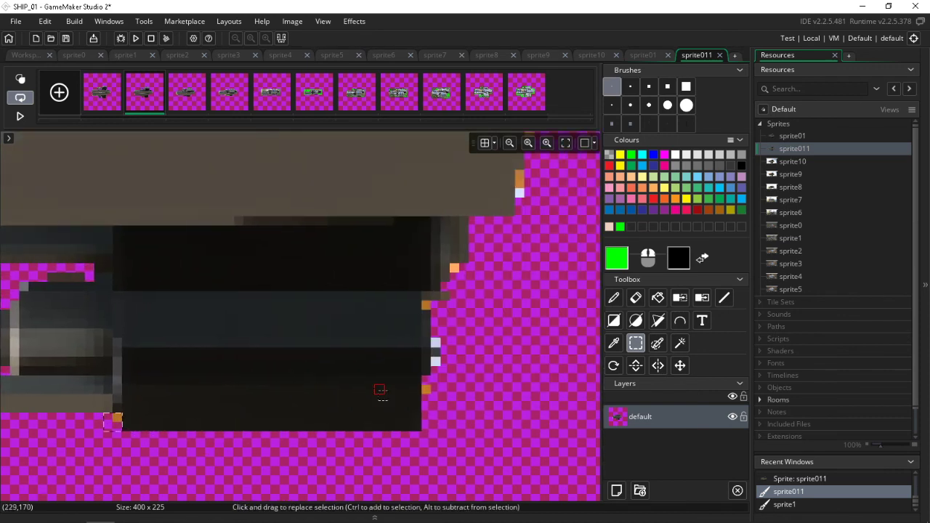
pyautogui.moveTo(369, 388); pyautogui.dragTo(381, 418)
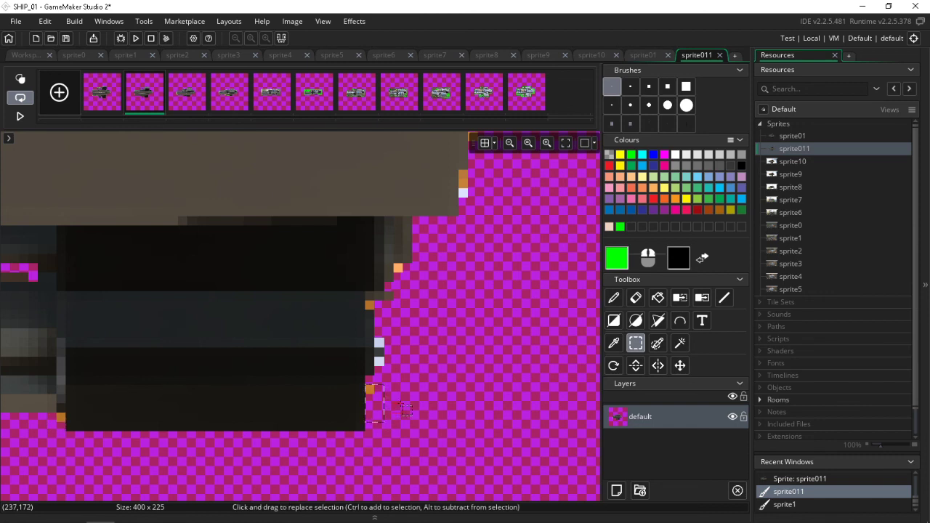
pyautogui.press('Delete')
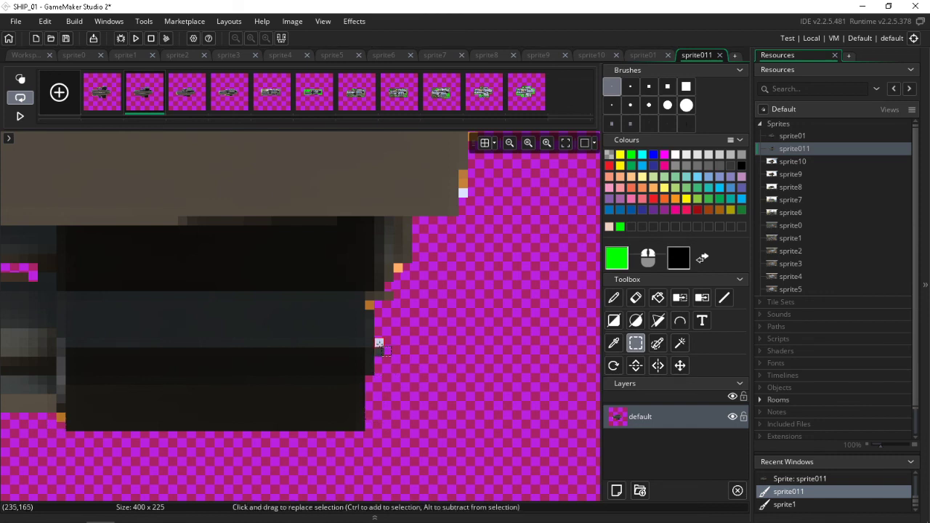
pyautogui.moveTo(379, 342)
pyautogui.mouseDown()
pyautogui.moveTo(388, 333)
pyautogui.moveTo(379, 305)
pyautogui.mouseUp()
pyautogui.press('Delete')
pyautogui.press('Delete')
pyautogui.moveTo(398, 268); pyautogui.dragTo(408, 269)
pyautogui.press('Delete')
# Delete the orange and white outline pixels on the lower hull's rear edge.
pyautogui.moveTo(523, 269); pyautogui.dragTo(477, 386, button='middle')
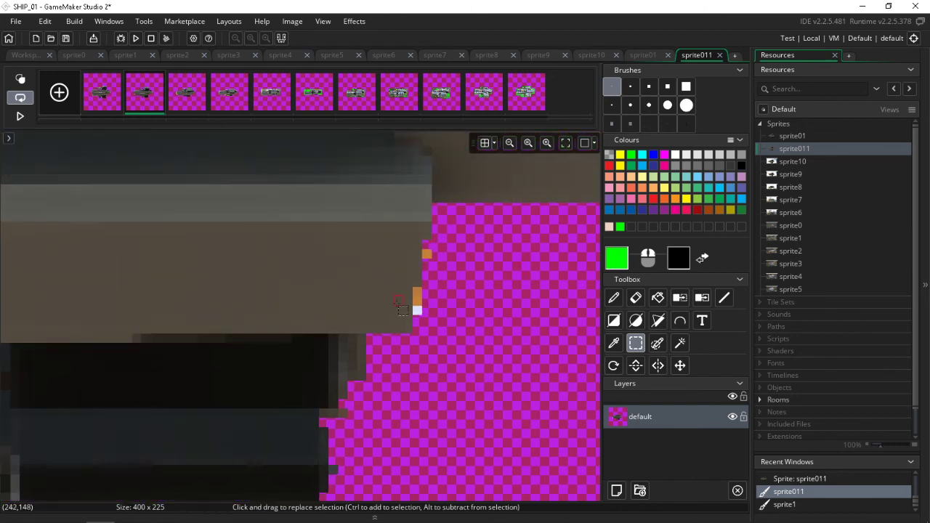
pyautogui.moveTo(414, 288); pyautogui.dragTo(422, 343)
pyautogui.press('Delete')
pyautogui.moveTo(428, 254); pyautogui.dragTo(460, 289)
pyautogui.scroll(-5, 507, 334)
pyautogui.scroll(6, 485, 336)
pyautogui.press('Delete')
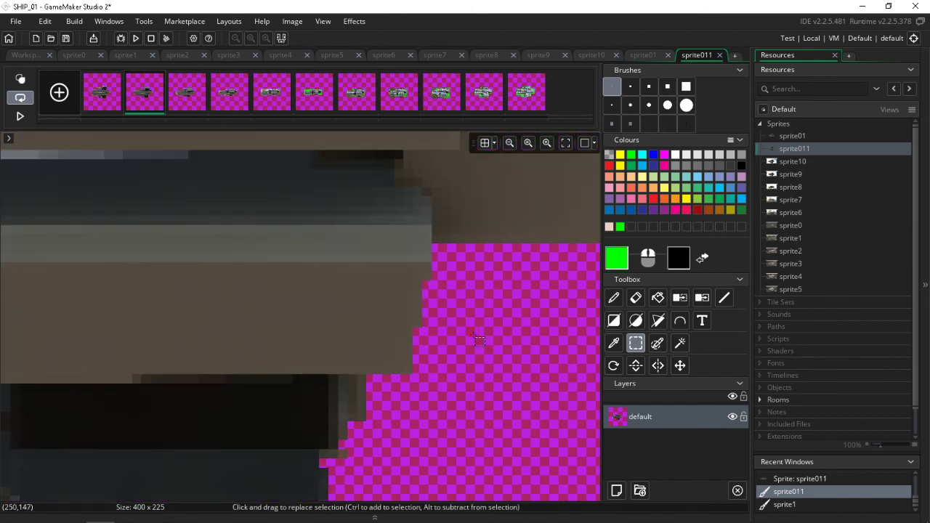
# Delete the pale and orange outline pixels around the rear engine's lower rounded corner.
pyautogui.scroll(-5, 479, 334)
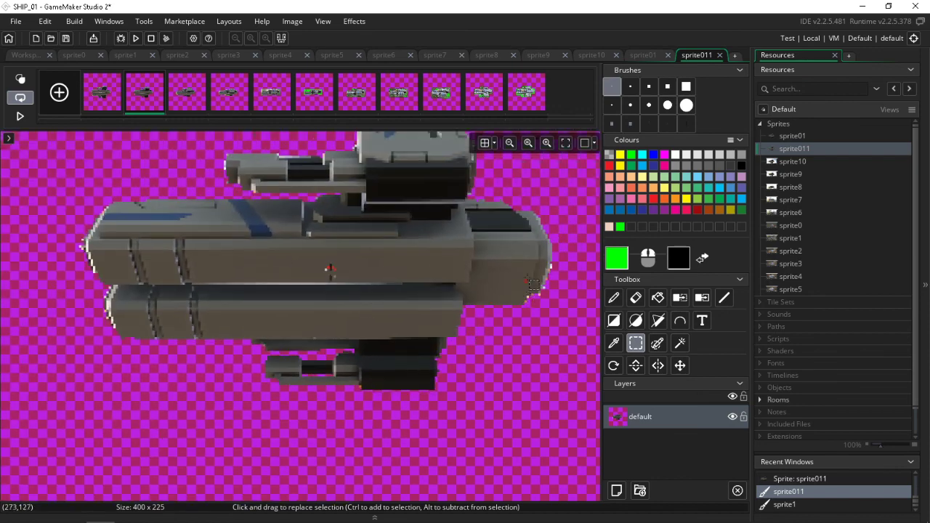
pyautogui.scroll(5, 534, 283)
pyautogui.moveTo(421, 288); pyautogui.dragTo(436, 313)
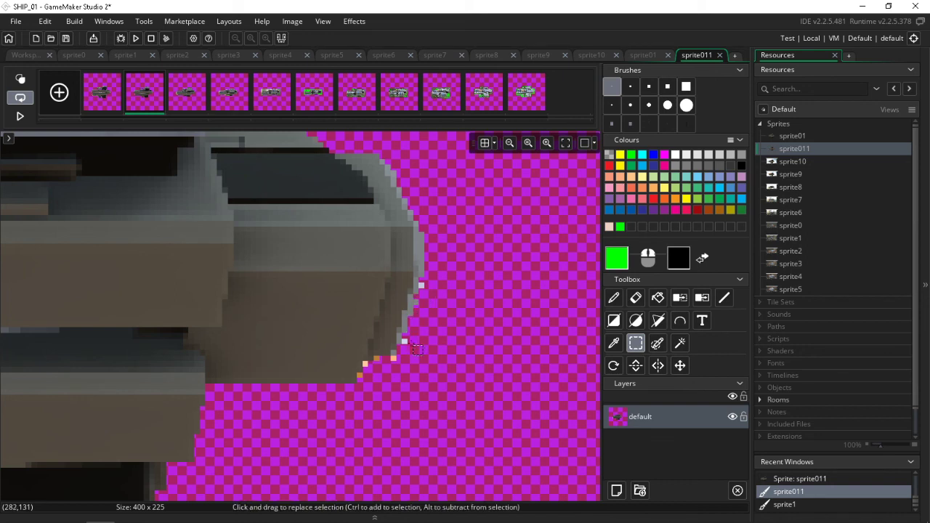
pyautogui.moveTo(403, 339)
pyautogui.mouseDown()
pyautogui.moveTo(417, 356)
pyautogui.moveTo(406, 371)
pyautogui.moveTo(370, 369)
pyautogui.mouseUp()
pyautogui.press('Delete')
pyautogui.press('Delete')
pyautogui.press('Delete')
pyautogui.press('Delete')
pyautogui.click(101, 93)
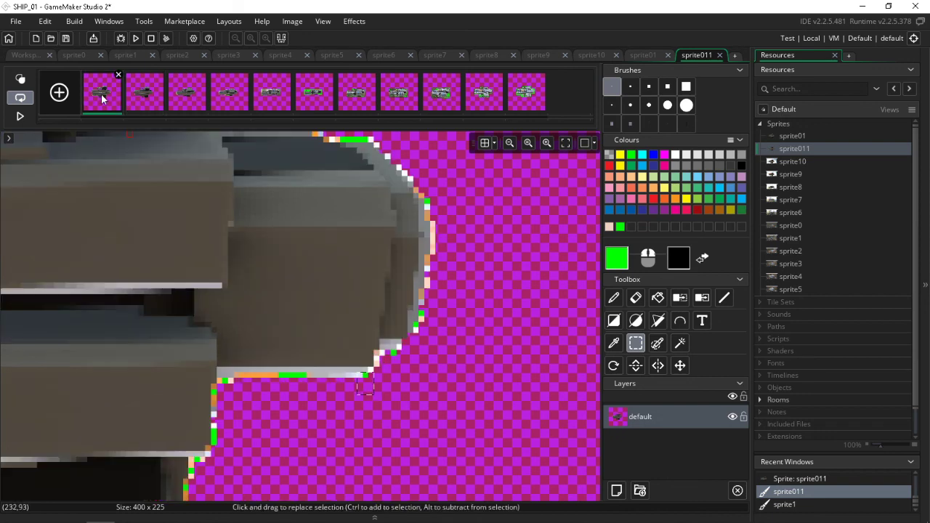
pyautogui.click(145, 91)
pyautogui.click(186, 88)
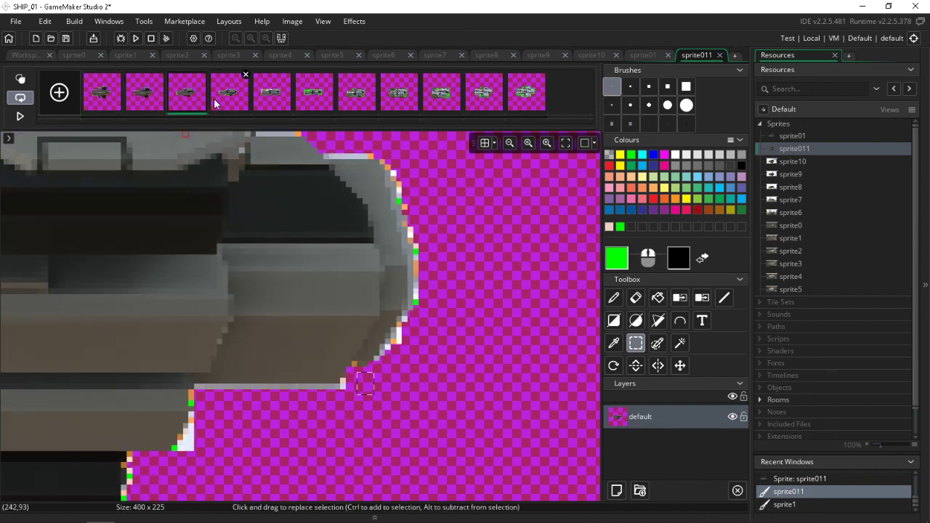
pyautogui.click(218, 100)
pyautogui.click(145, 91)
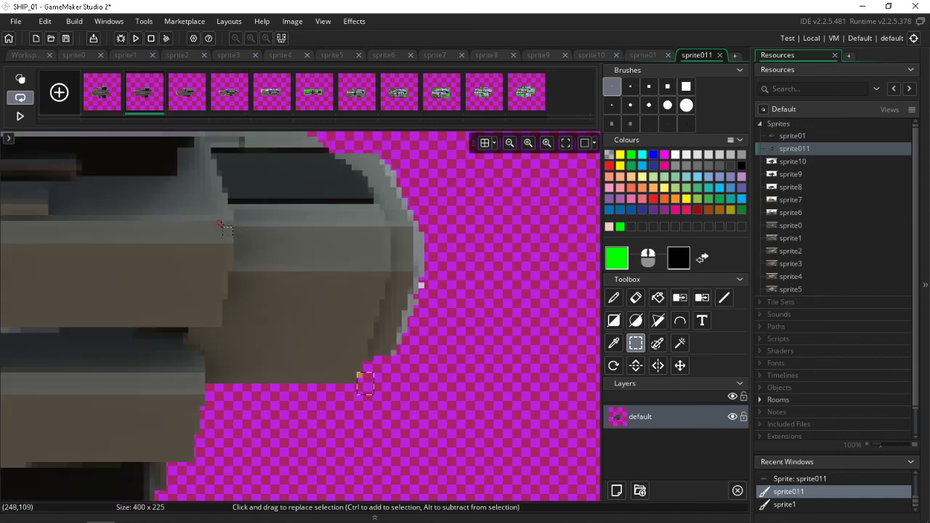
# Delete the remaining white pixel on the rear engine's curved edge and the orange pixel at its lower corner.
pyautogui.scroll(-3, 217, 223)
pyautogui.scroll(3, 308, 256)
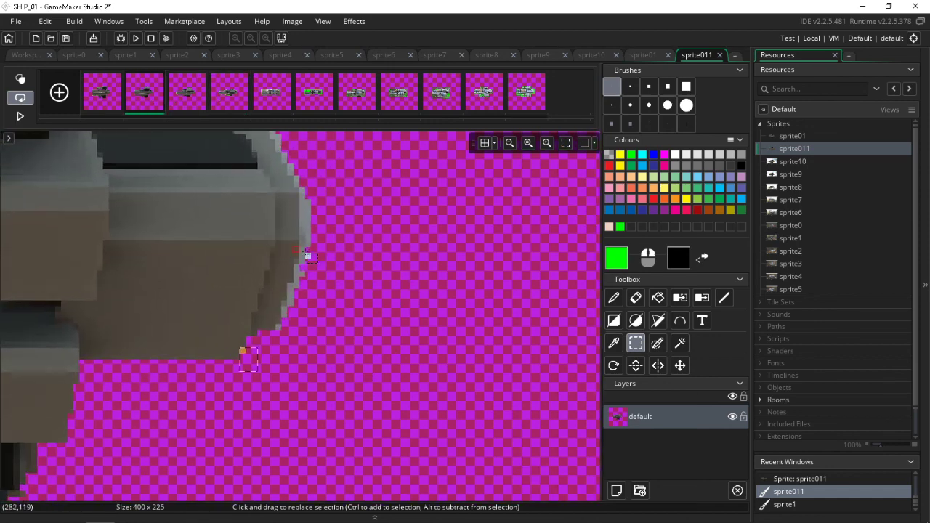
pyautogui.scroll(1, 307, 255)
pyautogui.moveTo(307, 255); pyautogui.dragTo(324, 279)
pyautogui.press('Delete')
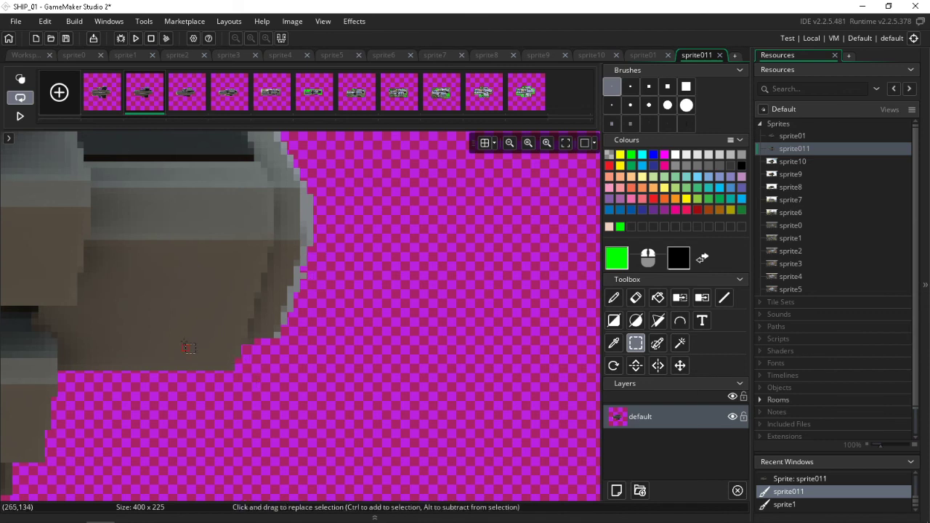
# Delete the stray pale pixel at the tip of the upper hull's nose.
pyautogui.scroll(-5, 187, 338)
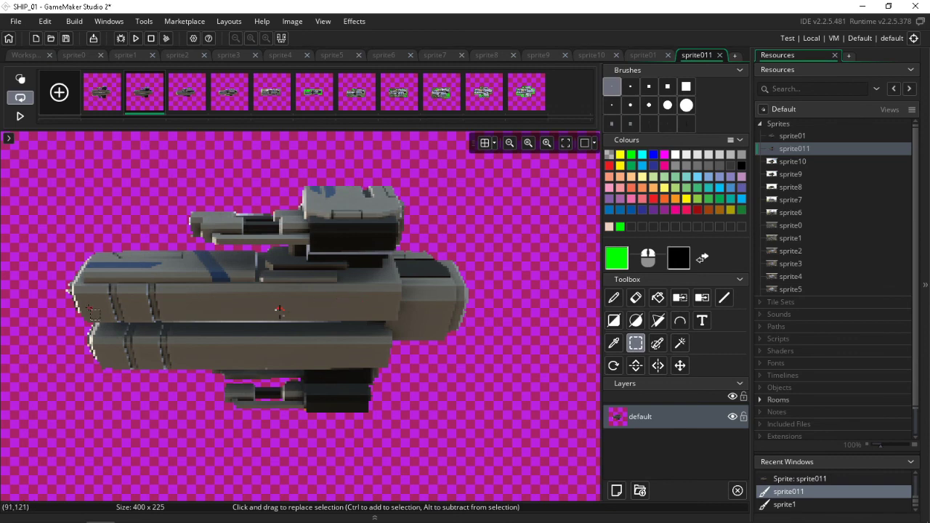
pyautogui.scroll(4, 34, 302)
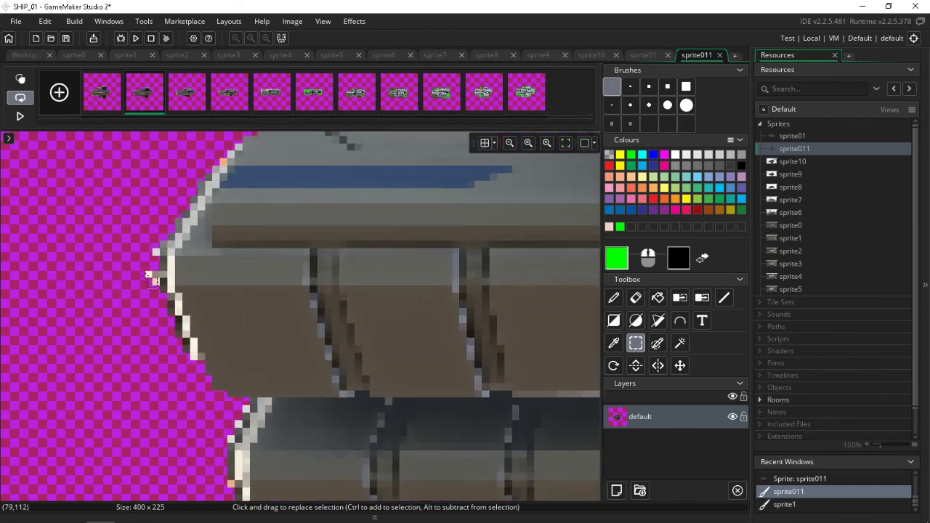
pyautogui.moveTo(148, 275); pyautogui.dragTo(140, 284)
pyautogui.press('Delete')
# Open the first frame and remove the bright green outline colour with the Remove Colour tool.
pyautogui.click(89, 90)
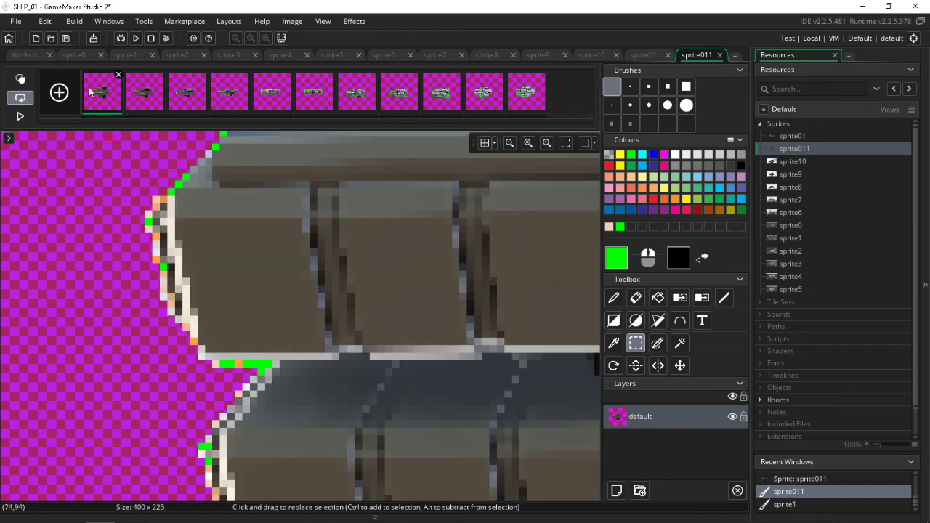
pyautogui.scroll(-4, 111, 274)
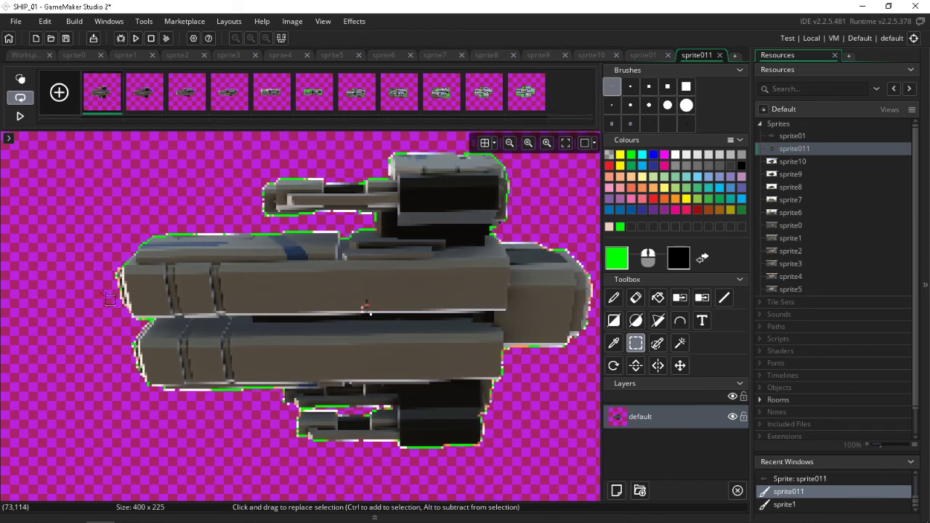
pyautogui.click(682, 300)
pyautogui.scroll(5, 272, 187)
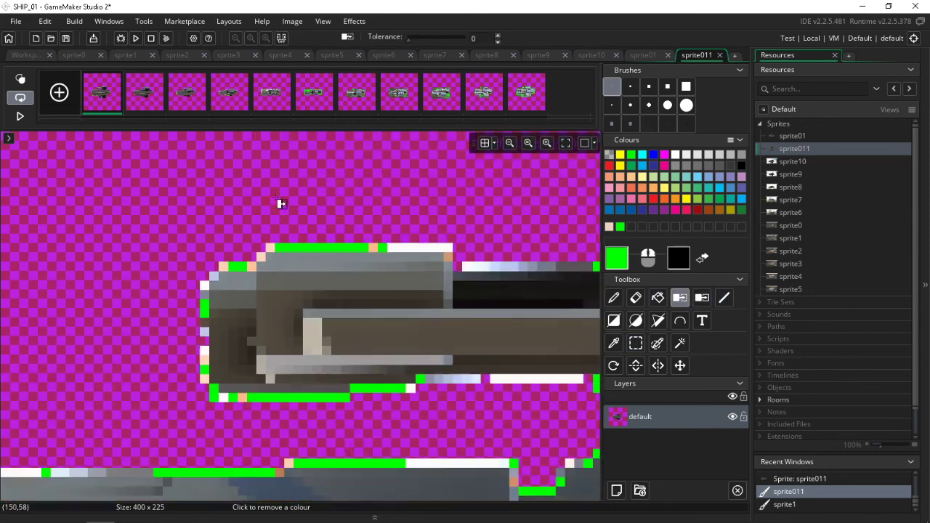
pyautogui.click(319, 317)
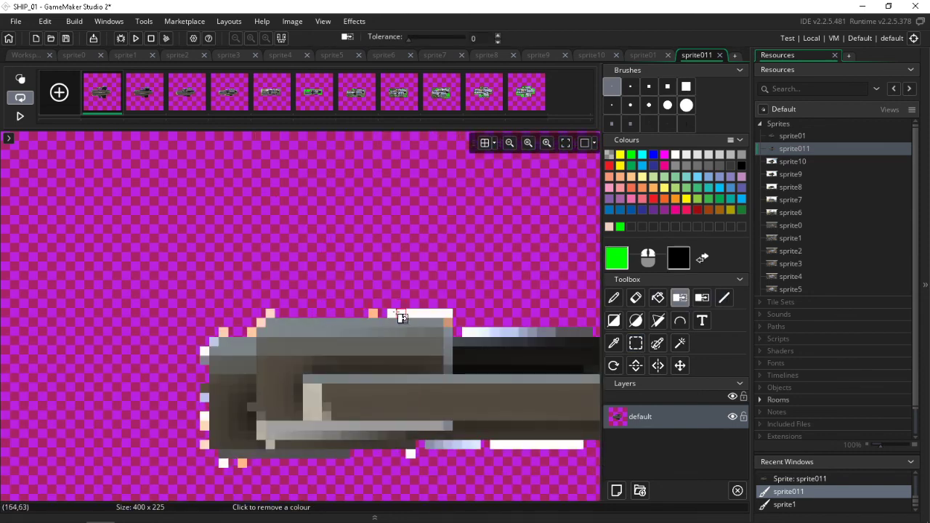
# Remove the peach, white and orange outline colours around the front section of the upper gun.
pyautogui.click(373, 314)
pyautogui.click(402, 315)
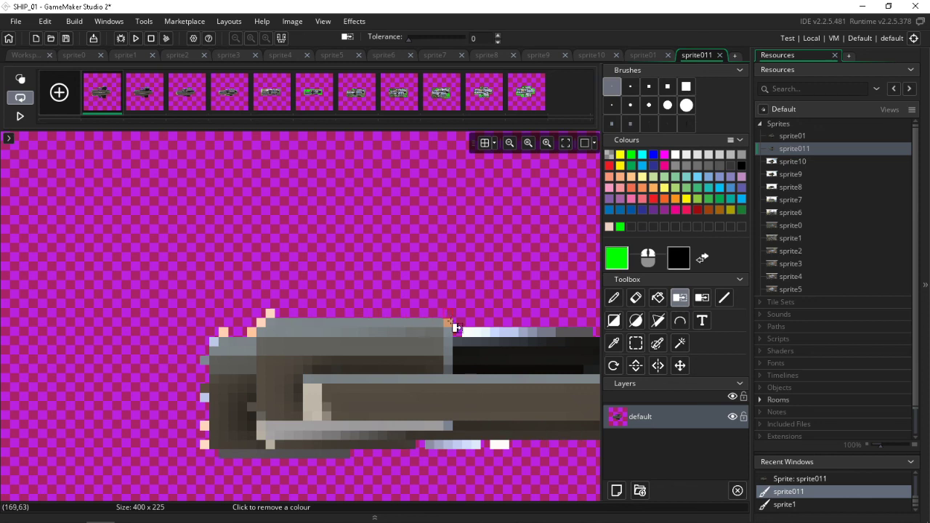
pyautogui.click(448, 324)
pyautogui.click(270, 313)
pyautogui.click(263, 323)
pyautogui.click(204, 443)
# Remove the orange and peach outline colours beneath the rear engine and around the lower gun block's rear and bottom edges.
pyautogui.keyDown('ctrl'); pyautogui.scroll(-7, 171, 424); pyautogui.keyUp('ctrl')
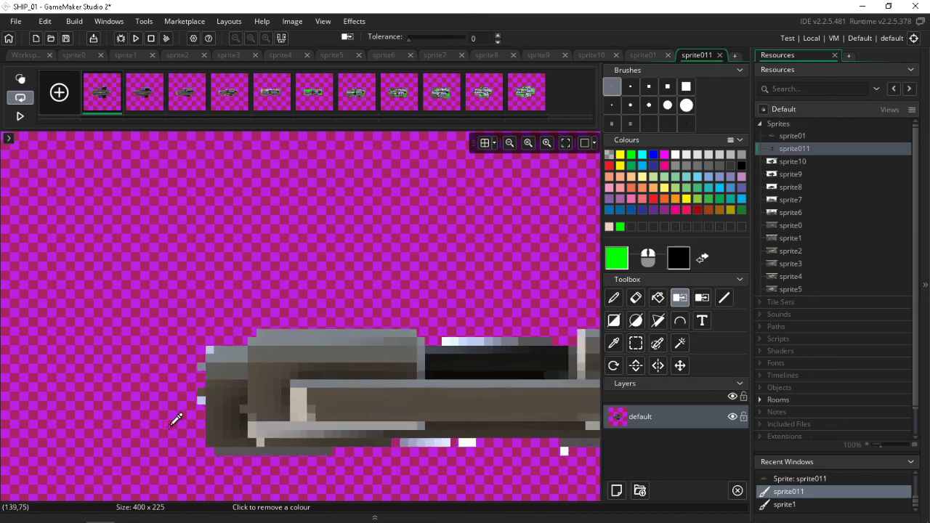
pyautogui.scroll(-3, 225, 415)
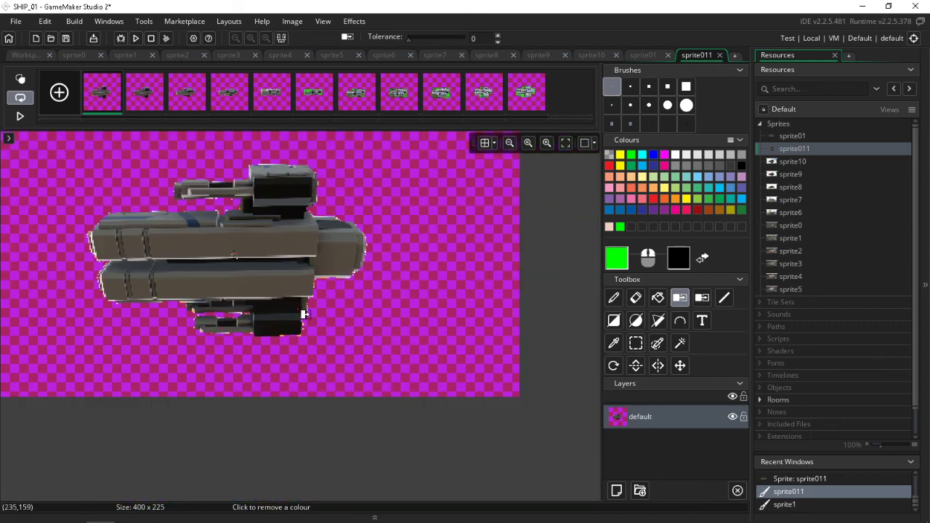
pyautogui.keyDown('ctrl'); pyautogui.scroll(6, 356, 286); pyautogui.keyUp('ctrl')
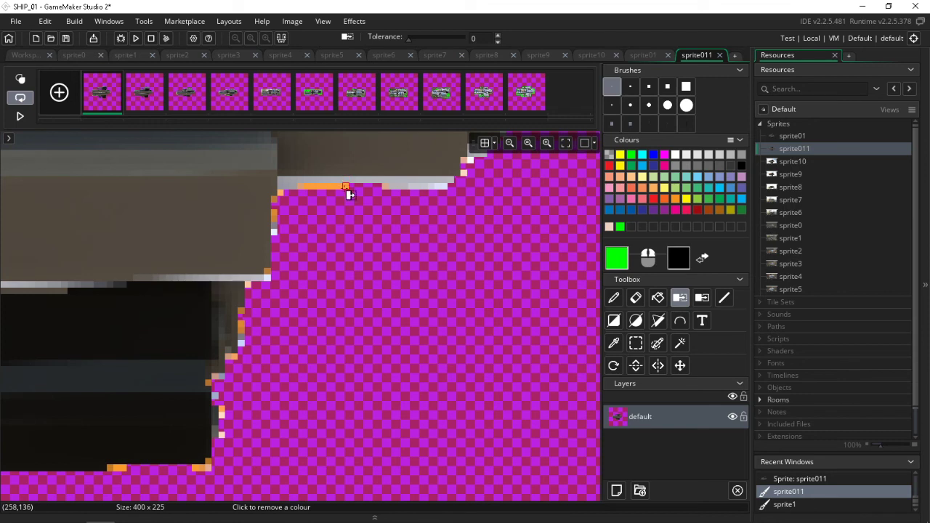
pyautogui.moveTo(349, 194); pyautogui.dragTo(317, 195)
pyautogui.click(240, 311)
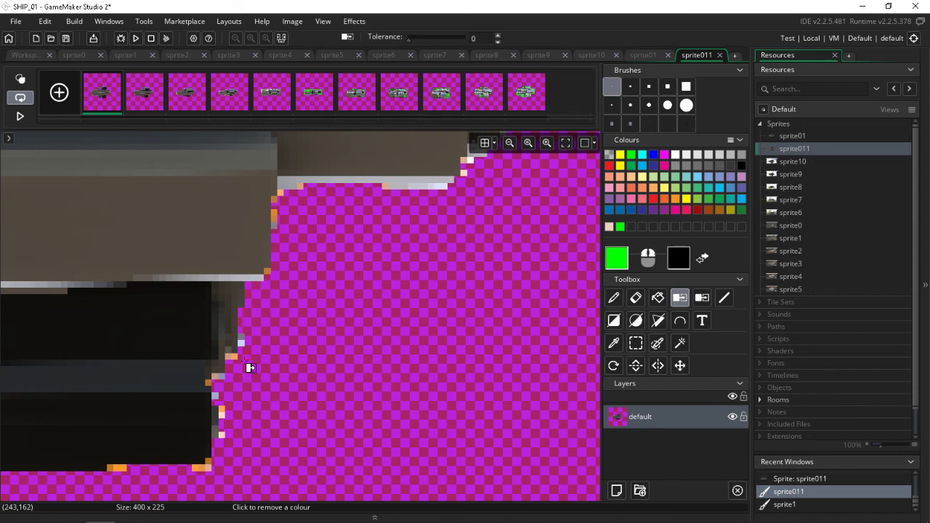
pyautogui.click(121, 469)
pyautogui.click(112, 466)
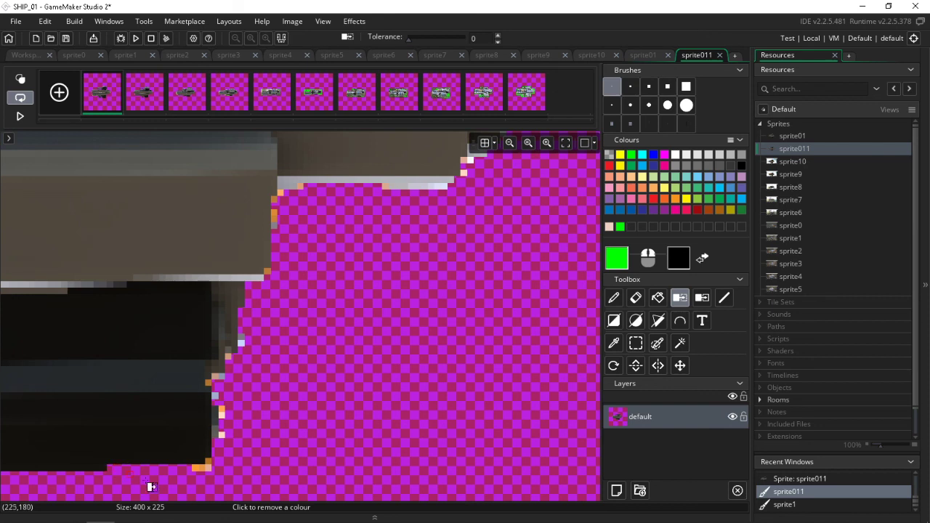
pyautogui.click(208, 466)
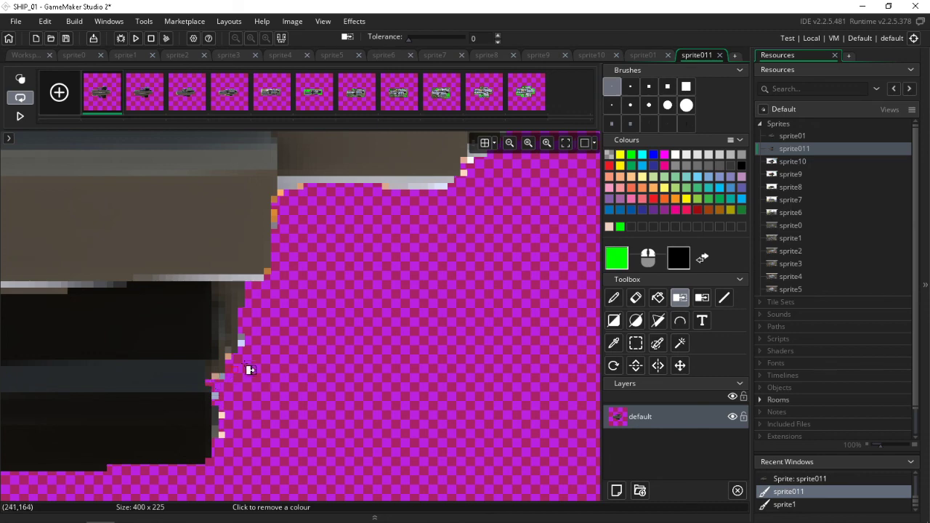
# Remove the orange, peach and white outline colours along the front edge of the upper hull's nose.
pyautogui.scroll(-3, 245, 370)
pyautogui.moveTo(116, 306); pyautogui.dragTo(458, 341, button='middle')
pyautogui.scroll(5, 203, 270)
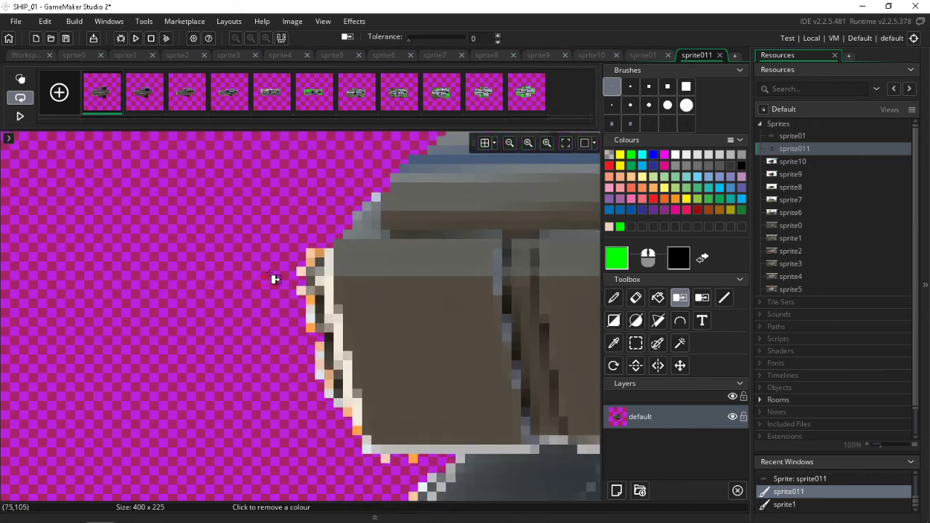
pyautogui.moveTo(317, 259)
pyautogui.mouseDown()
pyautogui.moveTo(300, 270)
pyautogui.moveTo(303, 295)
pyautogui.moveTo(331, 385)
pyautogui.mouseUp()
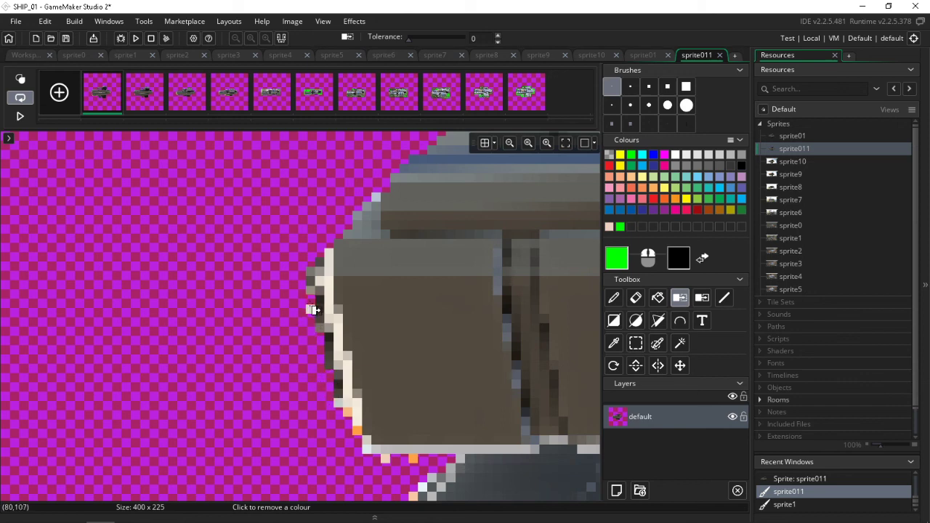
pyautogui.moveTo(346, 414); pyautogui.dragTo(357, 459)
pyautogui.scroll(-3, 359, 457)
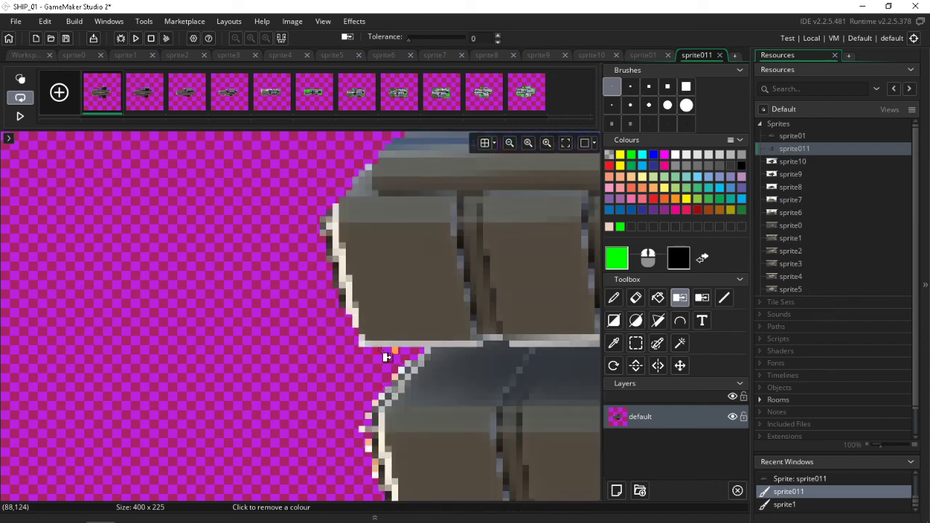
# Remove the pale grey and white outline colours between the lower gun barrels and beneath the rear engine.
pyautogui.keyDown('ctrl'); pyautogui.scroll(-5, 353, 436); pyautogui.keyUp('ctrl')
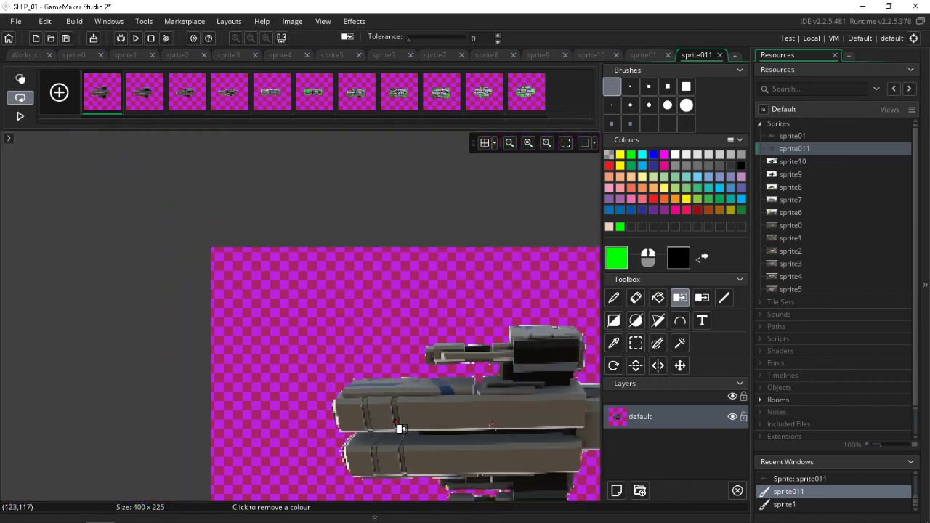
pyautogui.keyDown('ctrl'); pyautogui.scroll(5, 286, 406); pyautogui.keyUp('ctrl')
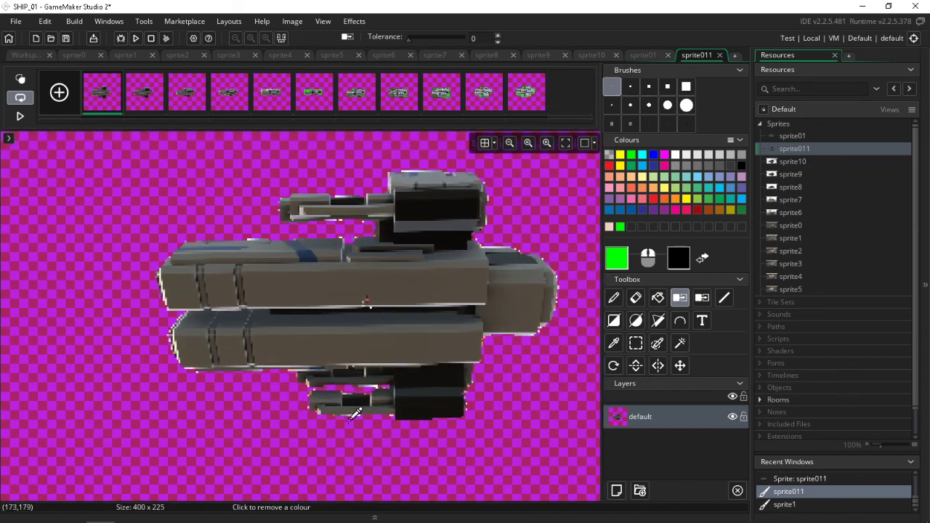
pyautogui.keyDown('ctrl'); pyautogui.scroll(2, 374, 429); pyautogui.keyUp('ctrl')
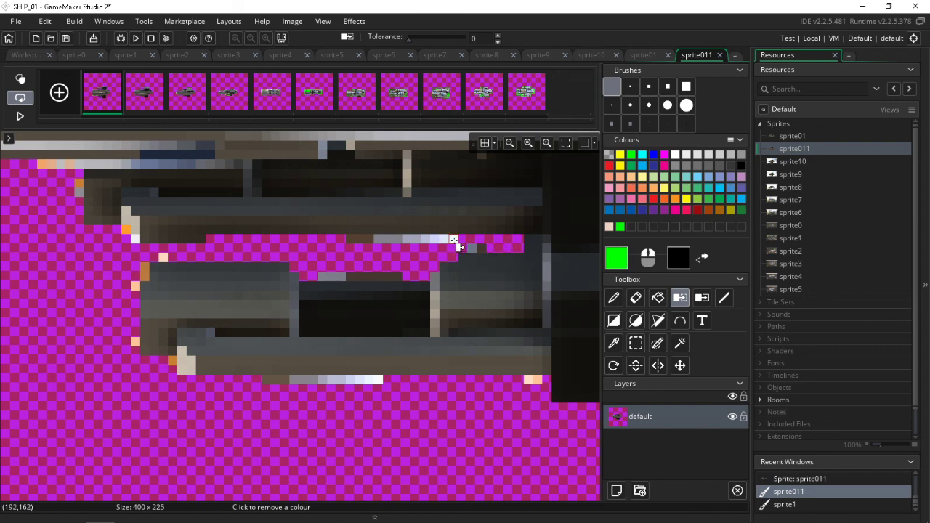
pyautogui.moveTo(457, 246); pyautogui.dragTo(369, 245)
pyautogui.scroll(-6, 313, 327)
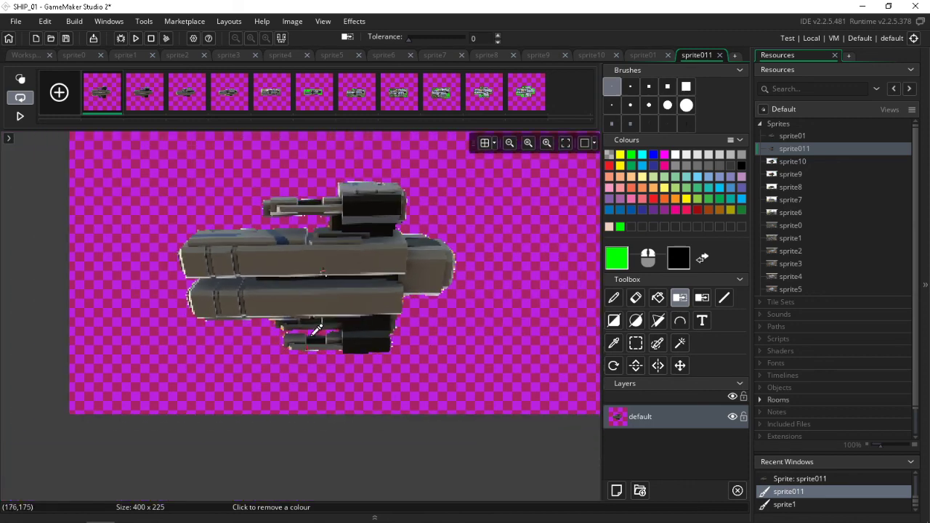
pyautogui.scroll(6, 432, 295)
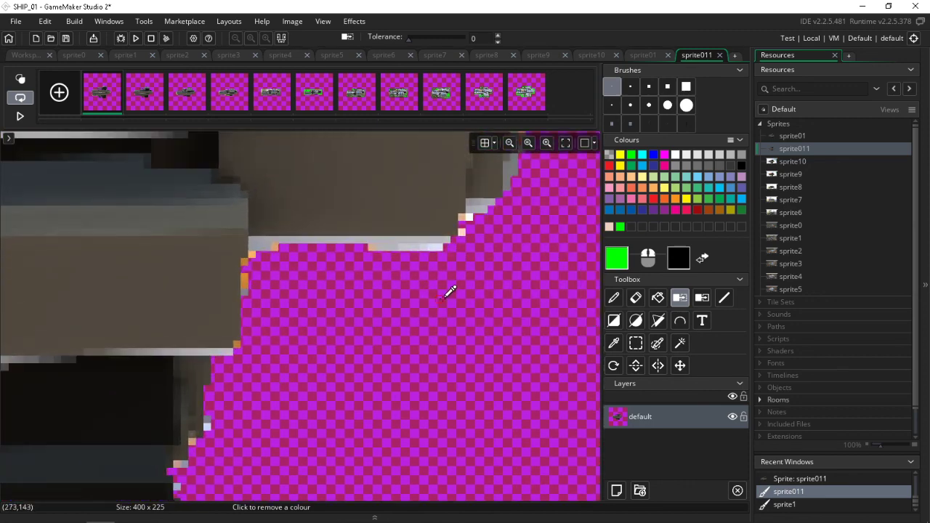
pyautogui.moveTo(440, 233)
pyautogui.mouseDown()
pyautogui.moveTo(441, 245)
pyautogui.moveTo(367, 248)
pyautogui.moveTo(377, 250)
pyautogui.mouseUp()
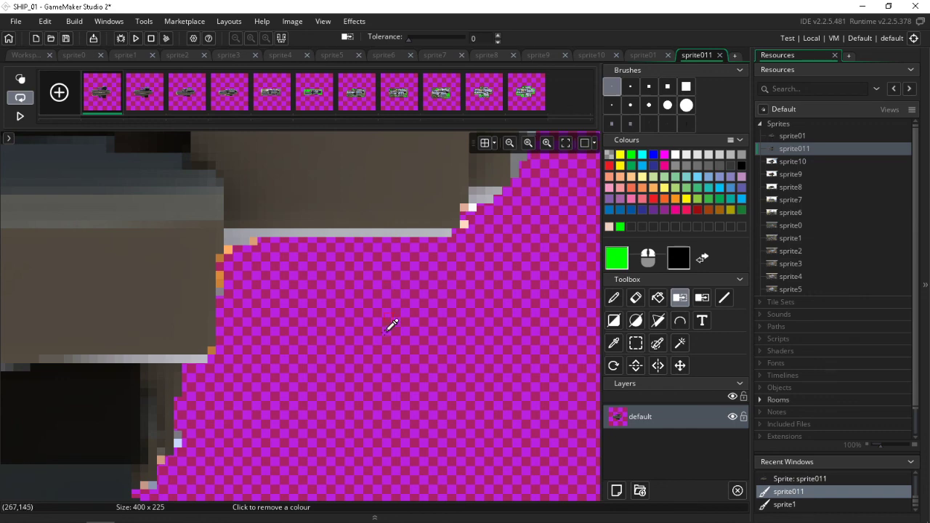
# Remove the white, peach, orange and pale blue outline colours along the rear engine's upper curved edge.
pyautogui.scroll(-5, 390, 324)
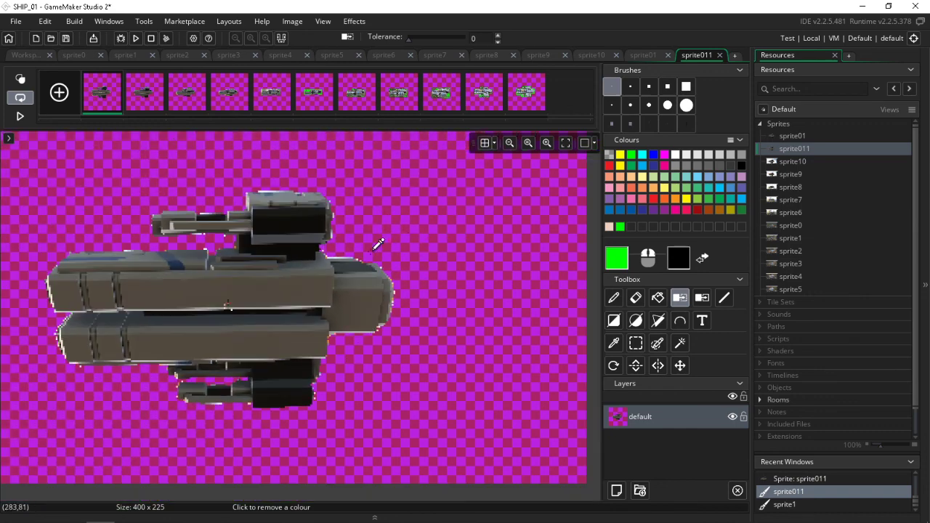
pyautogui.scroll(5, 378, 243)
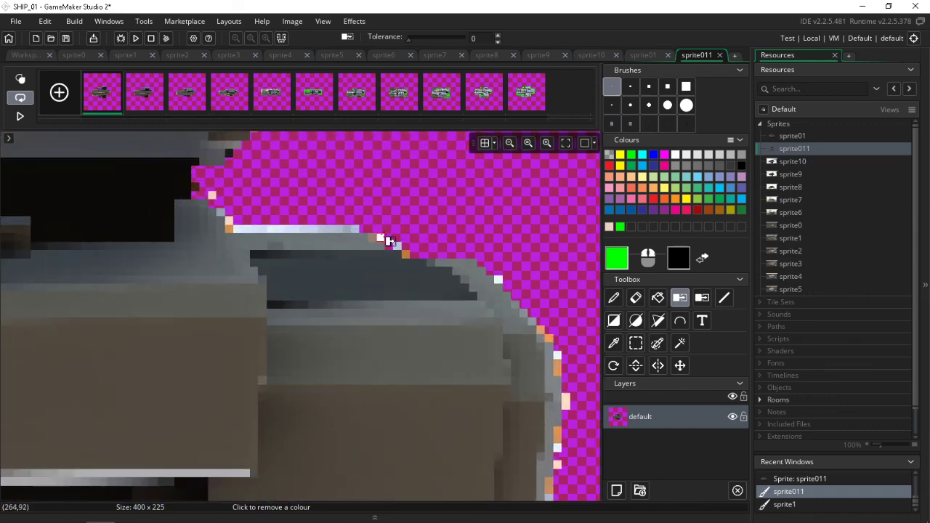
pyautogui.click(498, 279)
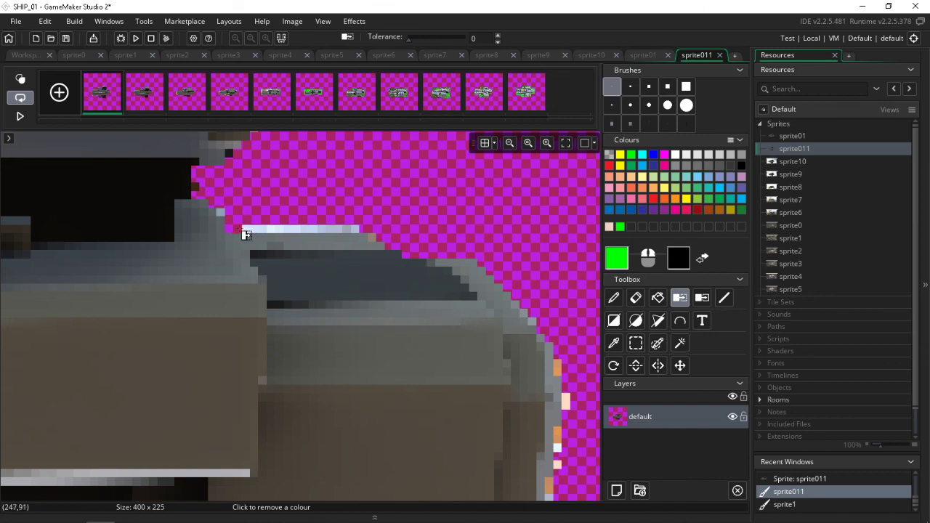
pyautogui.moveTo(225, 216)
pyautogui.mouseDown()
pyautogui.moveTo(260, 232)
pyautogui.moveTo(295, 233)
pyautogui.mouseUp()
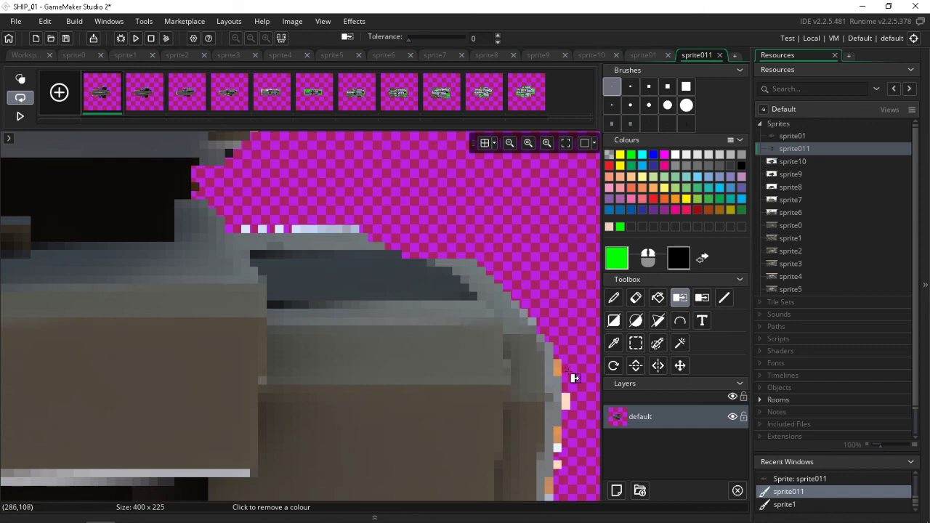
# Select the strip of white and peach pixels under the lowest gun barrel with the rectangular selection tool and delete it.
pyautogui.scroll(-4, 580, 406)
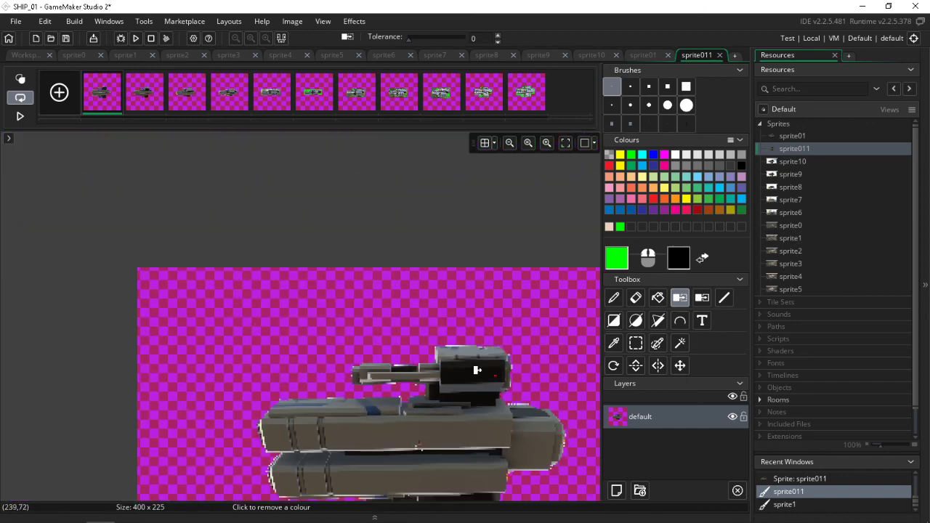
pyautogui.scroll(-3, 433, 406)
pyautogui.moveTo(472, 418); pyautogui.dragTo(412, 441, button='middle')
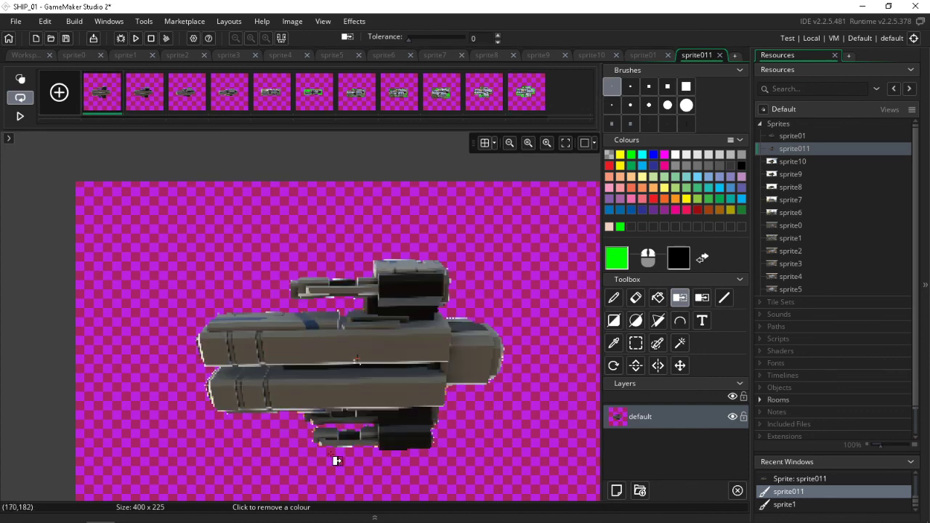
pyautogui.scroll(5, 337, 461)
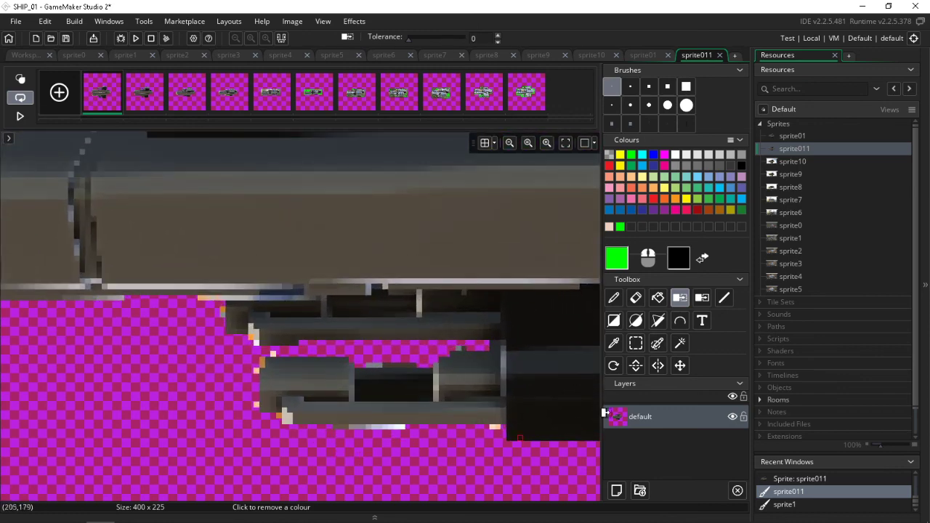
pyautogui.click(635, 344)
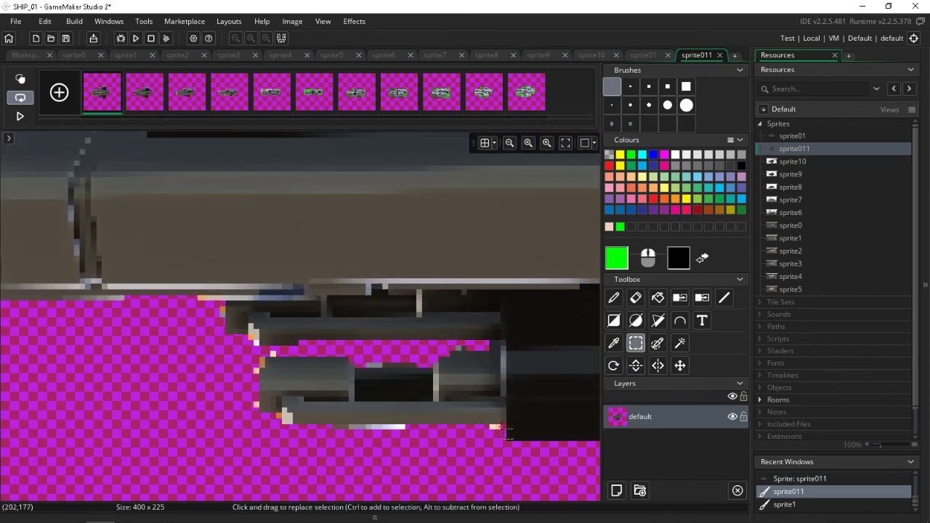
pyautogui.moveTo(503, 427)
pyautogui.mouseDown()
pyautogui.moveTo(351, 475)
pyautogui.moveTo(317, 473)
pyautogui.mouseUp()
pyautogui.press('Delete')
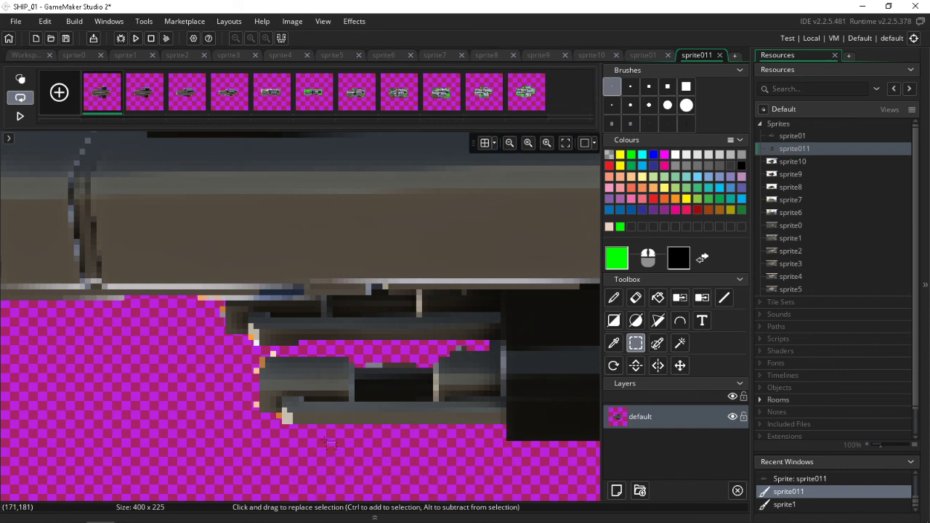
# Delete the white, peach and orange outline pixels around the front ends of both lower gun barrels.
pyautogui.moveTo(257, 332)
pyautogui.mouseDown()
pyautogui.moveTo(257, 347)
pyautogui.moveTo(250, 332)
pyautogui.moveTo(251, 341)
pyautogui.moveTo(251, 330)
pyautogui.moveTo(273, 358)
pyautogui.moveTo(262, 361)
pyautogui.moveTo(244, 429)
pyautogui.moveTo(279, 429)
pyautogui.moveTo(284, 416)
pyautogui.mouseUp()
pyautogui.press('Delete')
pyautogui.click(256, 346)
pyautogui.click(237, 354)
pyautogui.press('Delete')
pyautogui.press('Delete')
pyautogui.press('Delete')
pyautogui.press('Delete')
pyautogui.press('Delete')
pyautogui.press('Delete')
pyautogui.press('Delete')
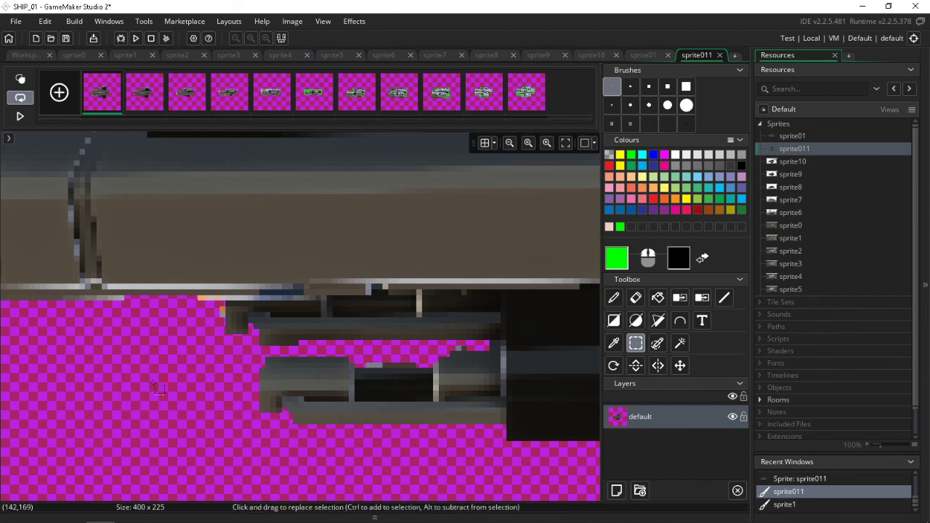
# Select and delete the peach and pale blue stray pixels along the lower gun block's rear edge.
pyautogui.keyDown('ctrl'); pyautogui.scroll(-2, 141, 398); pyautogui.keyUp('ctrl')
pyautogui.moveTo(142, 398); pyautogui.dragTo(209, 414, button='middle')
pyautogui.keyDown('ctrl'); pyautogui.scroll(2, 538, 432); pyautogui.keyUp('ctrl')
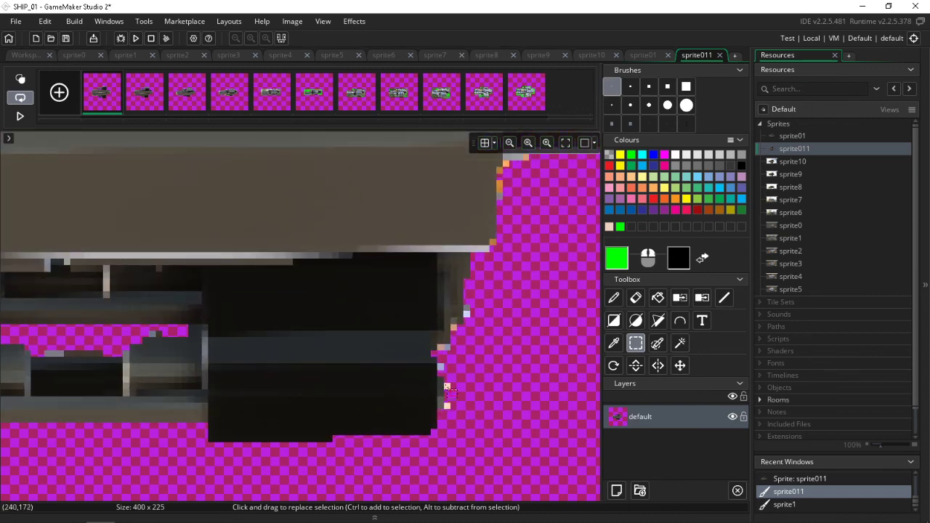
pyautogui.moveTo(446, 380); pyautogui.dragTo(452, 413)
pyautogui.press('Delete')
pyautogui.click(467, 315)
pyautogui.press('Delete')
pyautogui.moveTo(441, 346); pyautogui.dragTo(452, 366)
pyautogui.press('Delete')
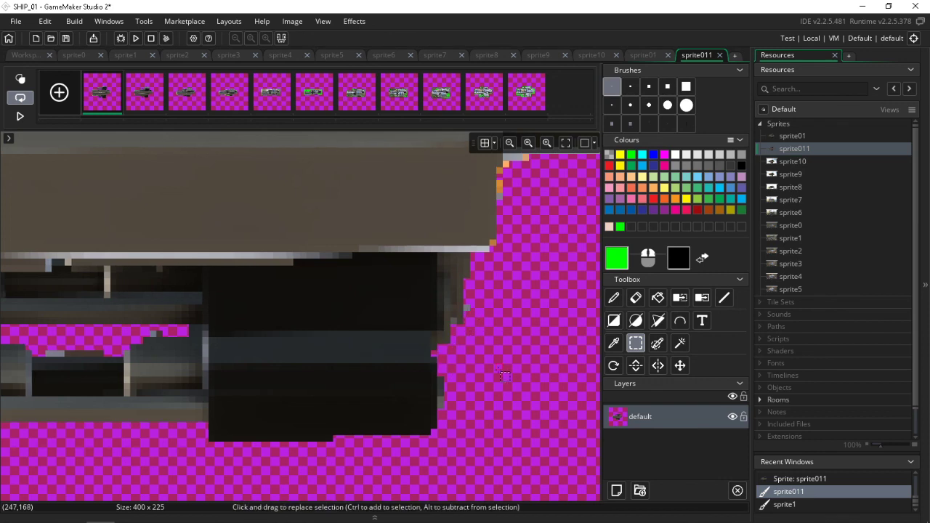
# Delete the orange pixels on the lower hull's rear edge and corner, plus the peach pixel beneath the rear engine.
pyautogui.keyDown('ctrl'); pyautogui.scroll(-5, 504, 372); pyautogui.keyUp('ctrl')
pyautogui.keyDown('ctrl'); pyautogui.scroll(3, 517, 324); pyautogui.keyUp('ctrl')
pyautogui.keyDown('ctrl'); pyautogui.scroll(3, 498, 326); pyautogui.keyUp('ctrl')
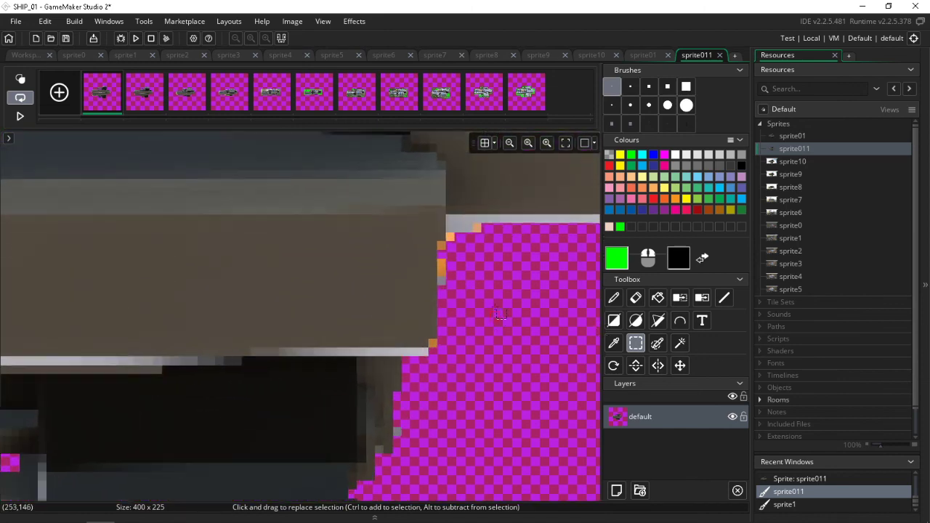
pyautogui.moveTo(432, 236); pyautogui.dragTo(451, 263)
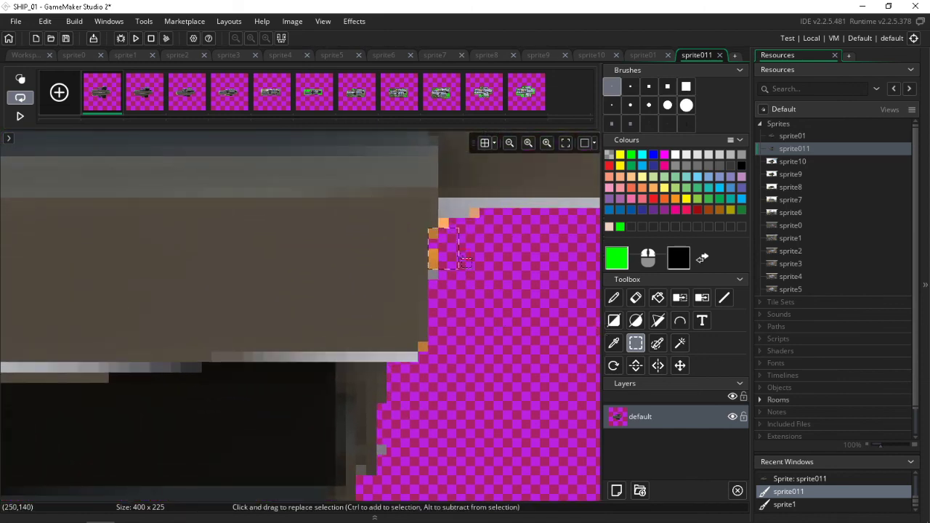
pyautogui.press('Delete')
pyautogui.press('Delete')
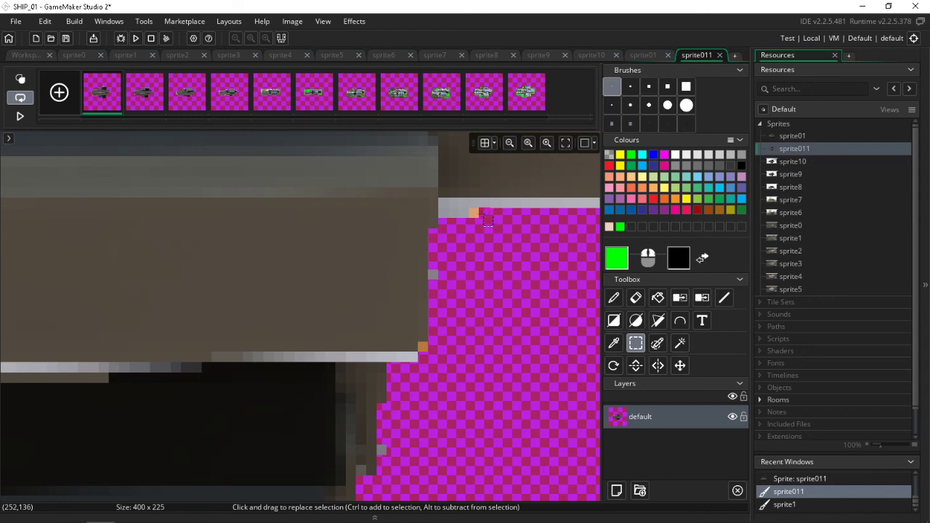
pyautogui.click(487, 220)
pyautogui.moveTo(423, 346); pyautogui.dragTo(432, 362)
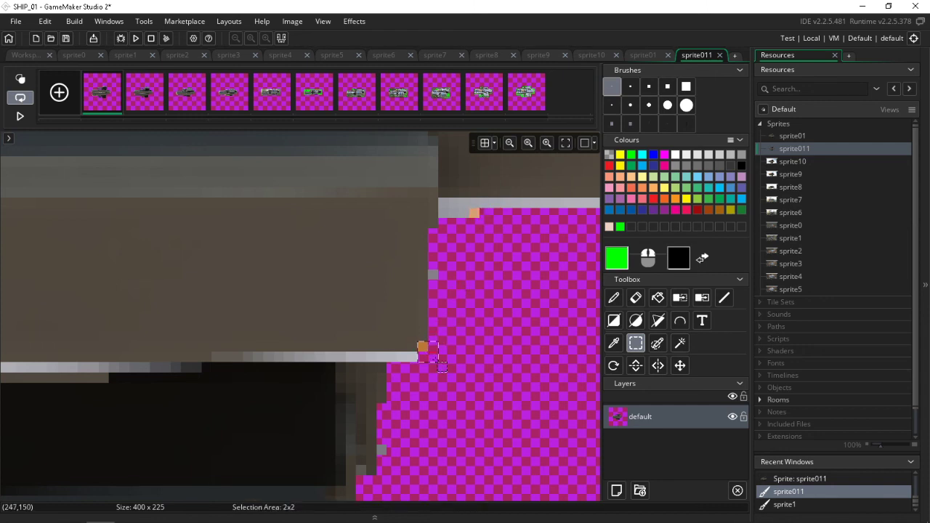
pyautogui.press('Delete')
pyautogui.moveTo(469, 209); pyautogui.dragTo(476, 219)
pyautogui.press('Delete')
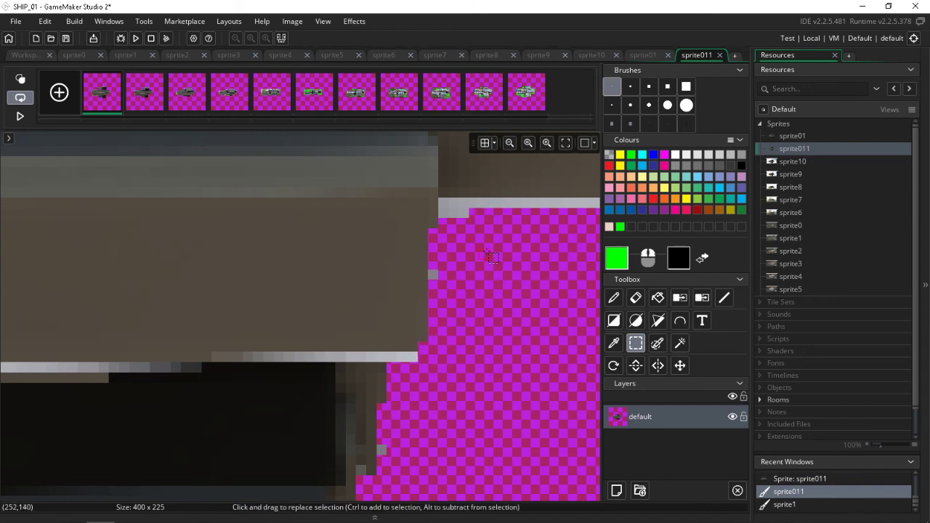
# Advance to the sprite's second frame and close the Help tab opened by mistake.
pyautogui.press('Right')
pyautogui.scroll(-5, 393, 306)
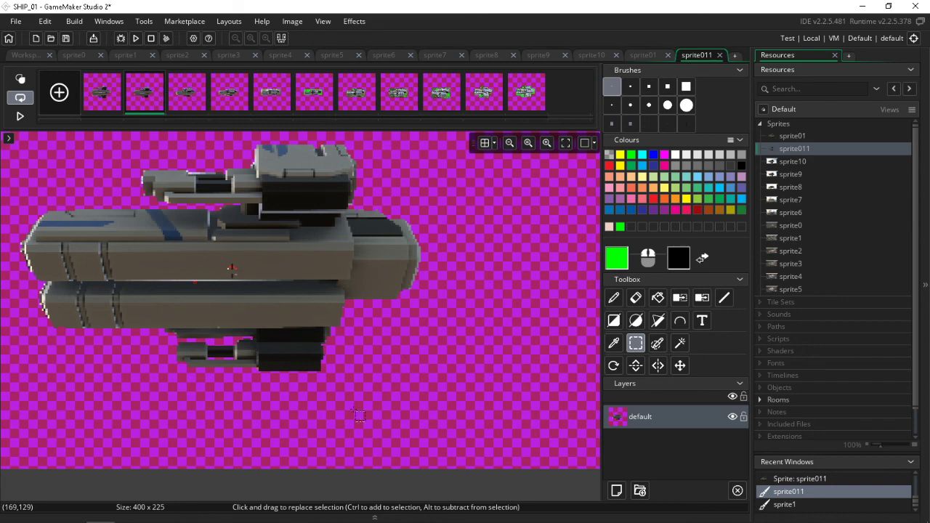
pyautogui.press('F1')
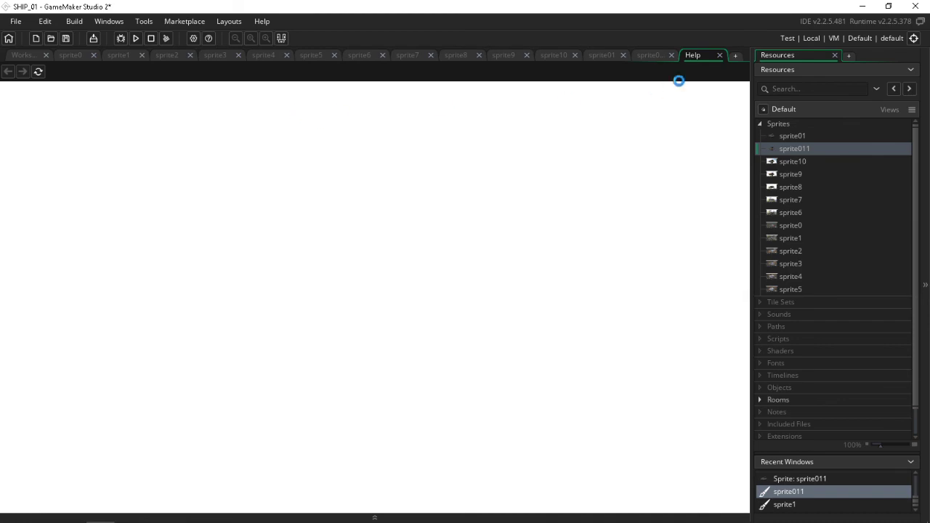
pyautogui.click(719, 56)
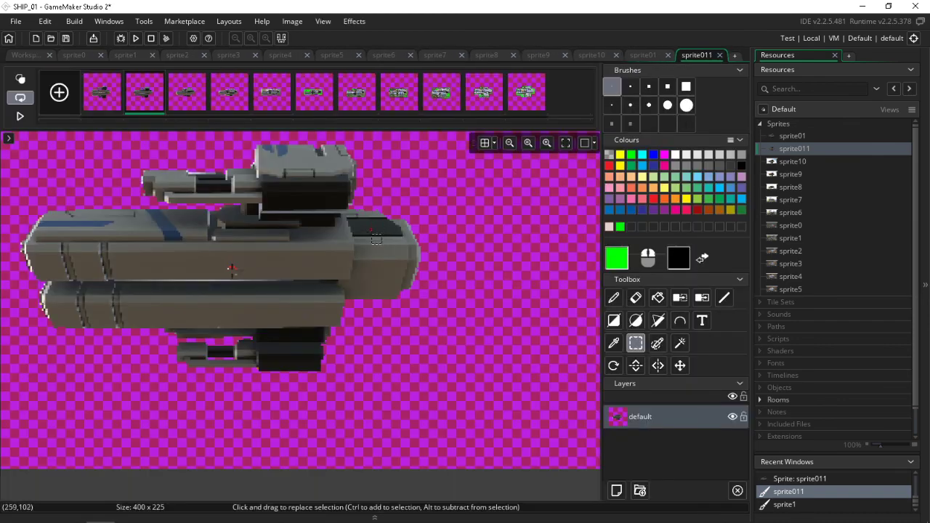
# Flip between the sprite's first two frames to compare their remaining outline pixels.
pyautogui.press('Left')
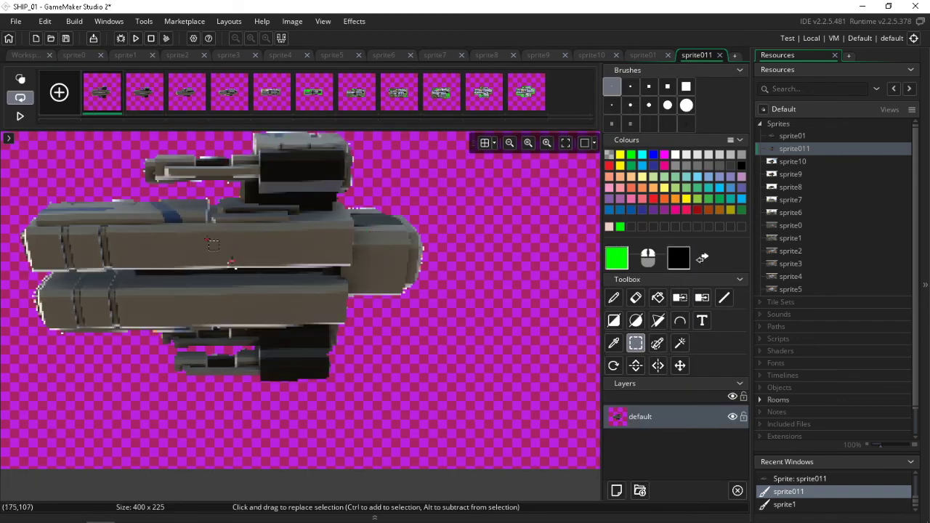
pyautogui.moveTo(252, 272); pyautogui.dragTo(321, 306, button='middle')
pyautogui.press('Right')
pyautogui.press('Left')
pyautogui.press('Right')
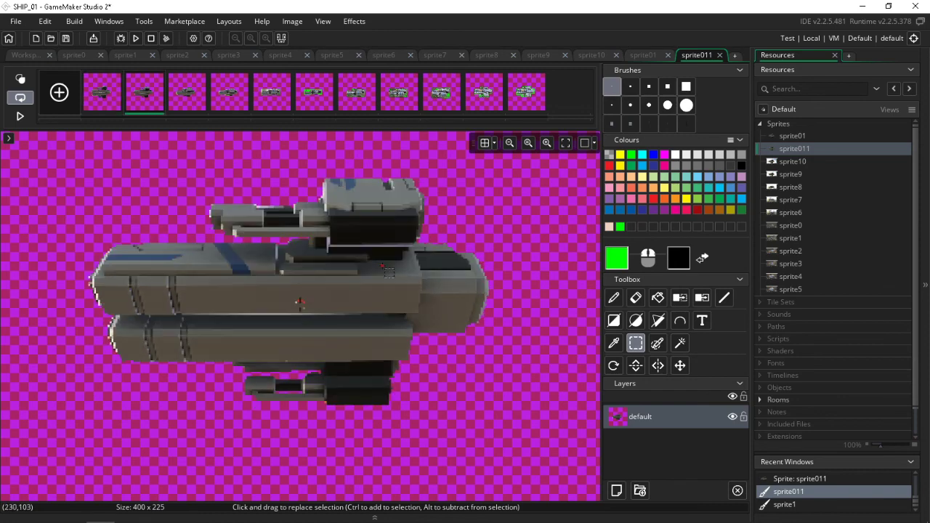
pyautogui.press('Left')
pyautogui.press('Right')
# Remove the solid green background colour from the sprite's sixth frame with the colour remover at tolerance 0.
pyautogui.press('Right')
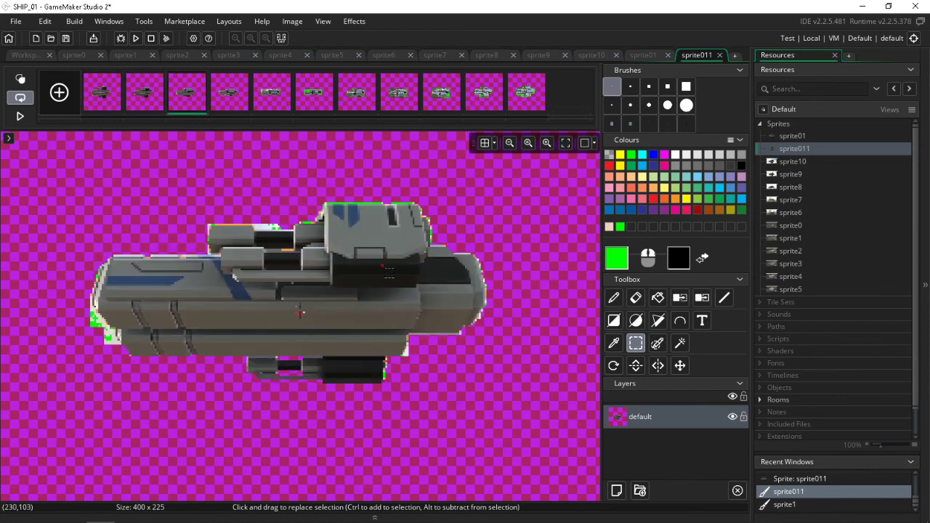
pyautogui.press('Right')
pyautogui.press('Right')
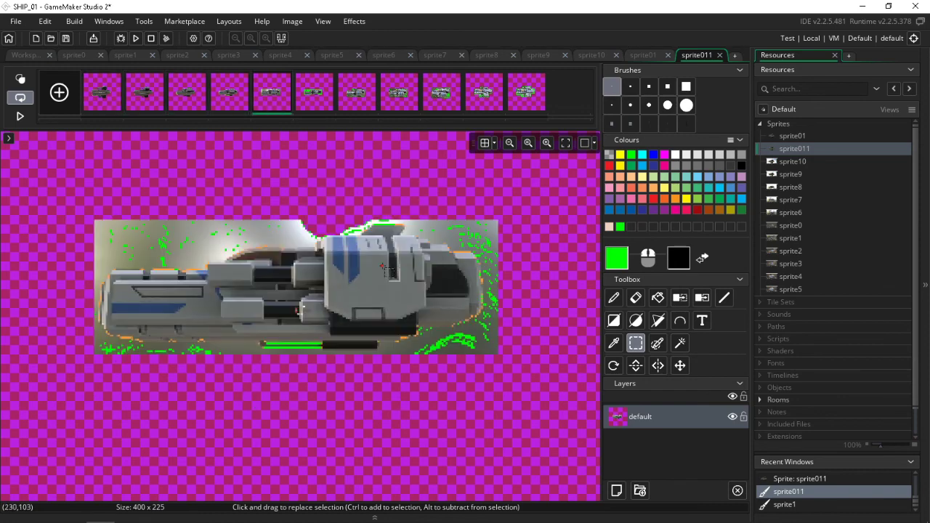
pyautogui.press('Right')
pyautogui.click(679, 297)
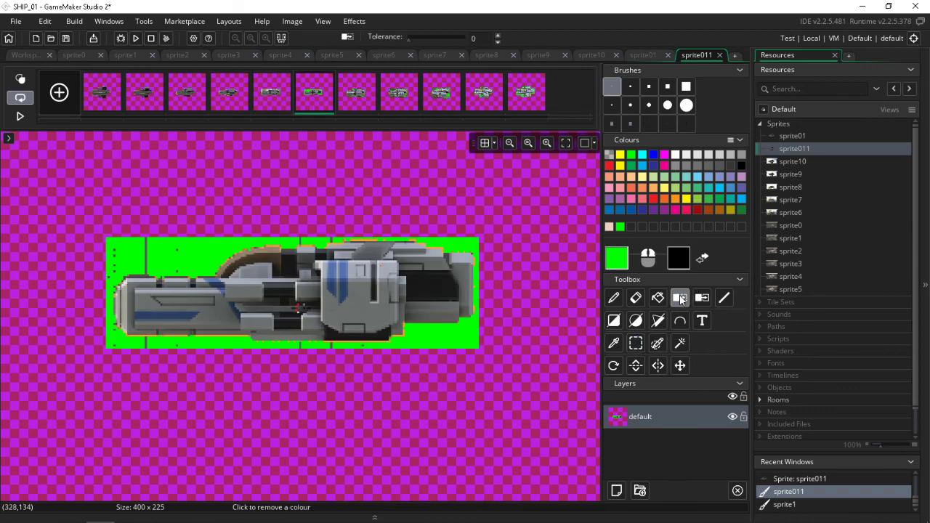
pyautogui.click(220, 259)
# Remove the green background colour from the seventh and eighth frames.
pyautogui.press('Right')
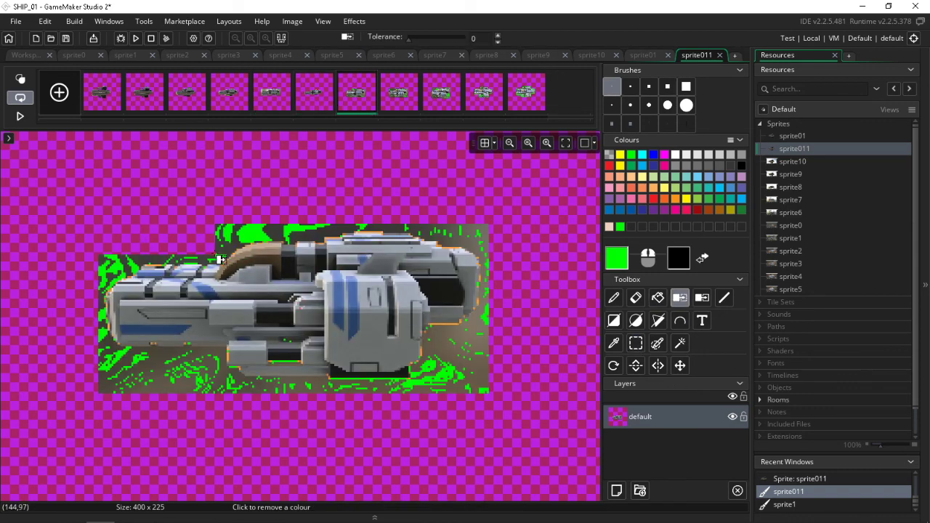
pyautogui.click(253, 237)
pyautogui.press('Right')
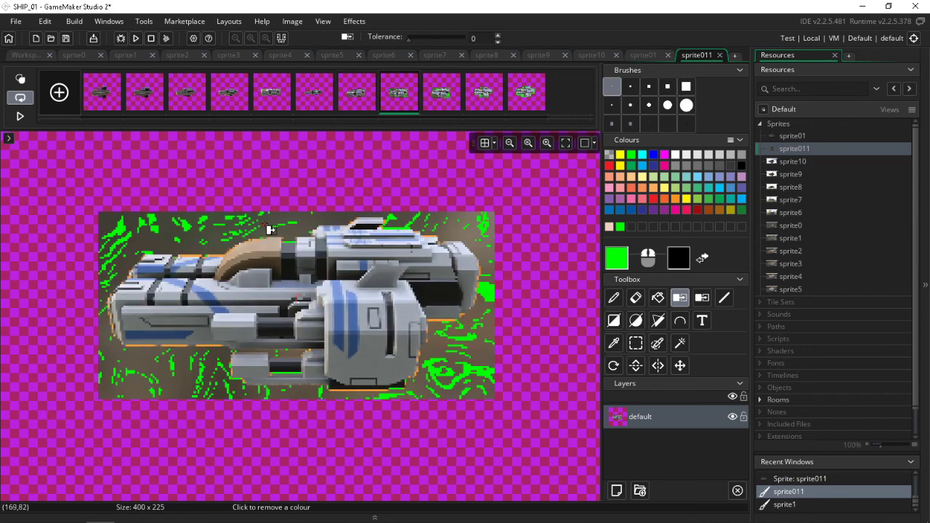
pyautogui.click(247, 223)
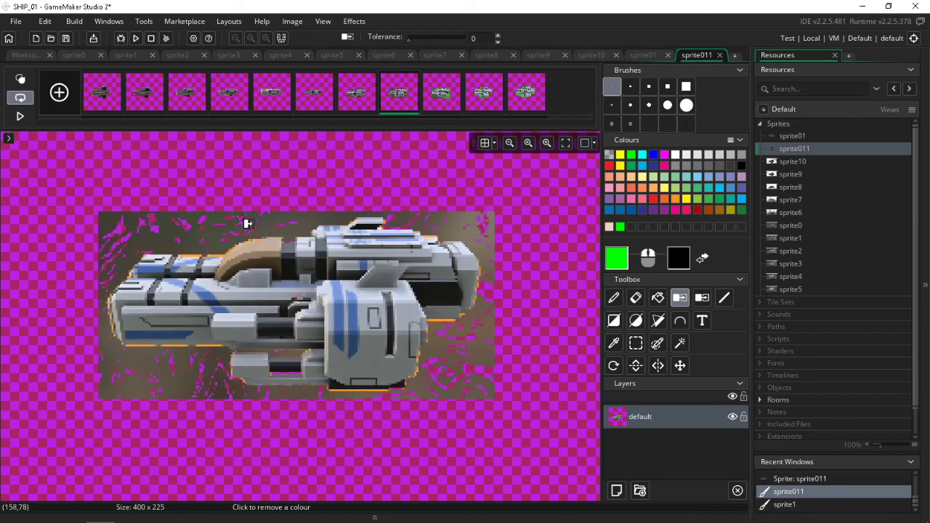
# Remove the green background colour from the ninth, tenth and eleventh frames.
pyautogui.press('Right')
pyautogui.click(228, 239)
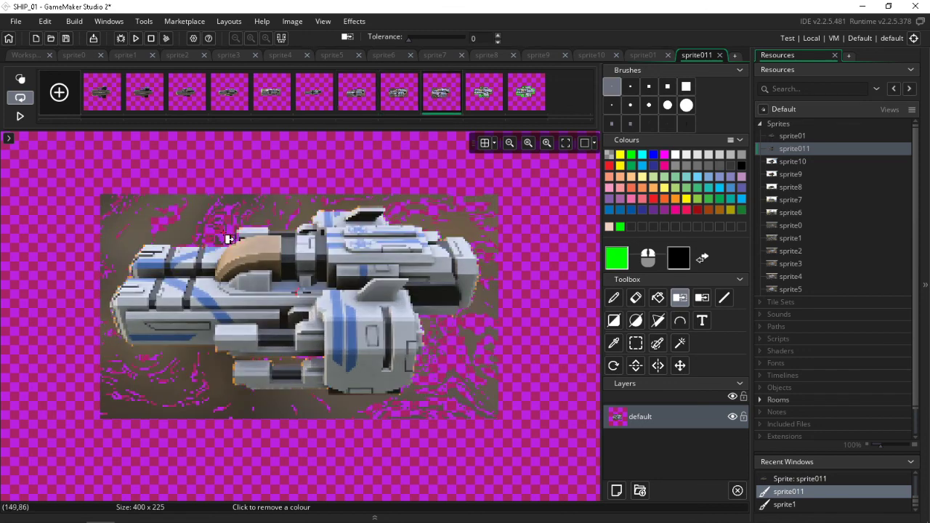
pyautogui.press('Right')
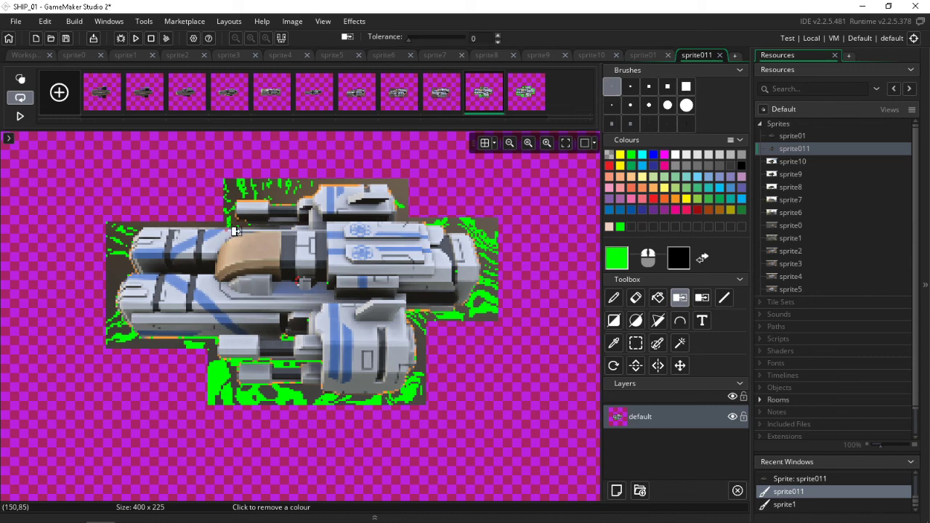
pyautogui.click(243, 188)
pyautogui.press('Right')
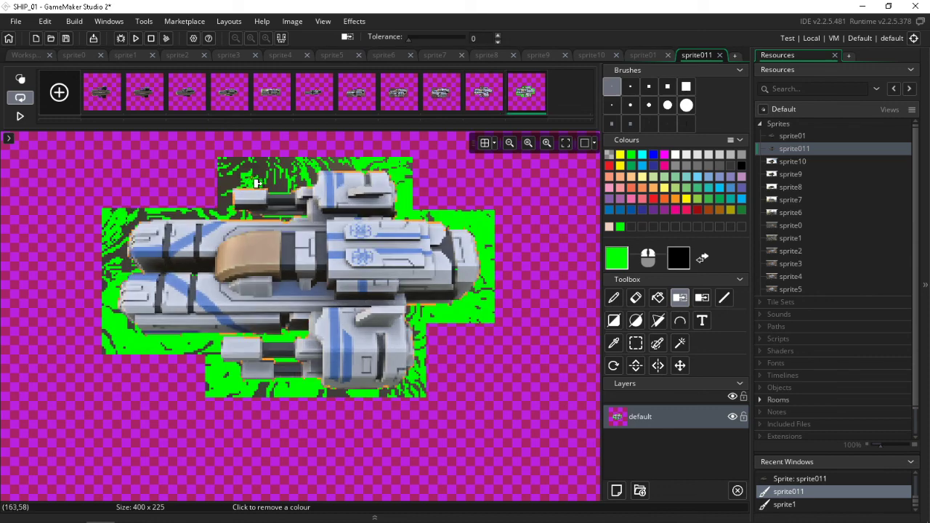
pyautogui.click(257, 183)
# Review the sprite's first five frames for leftover background and outline pixels.
pyautogui.press('Right')
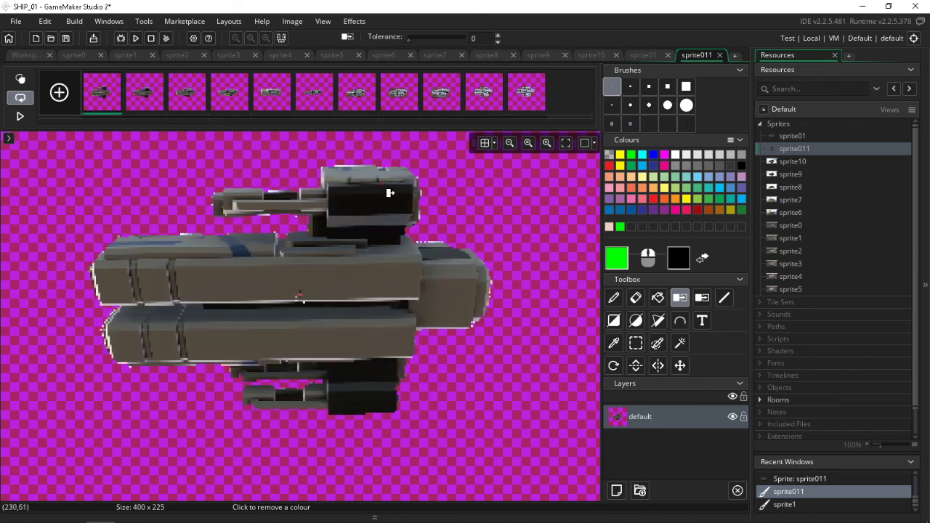
pyautogui.press('Right')
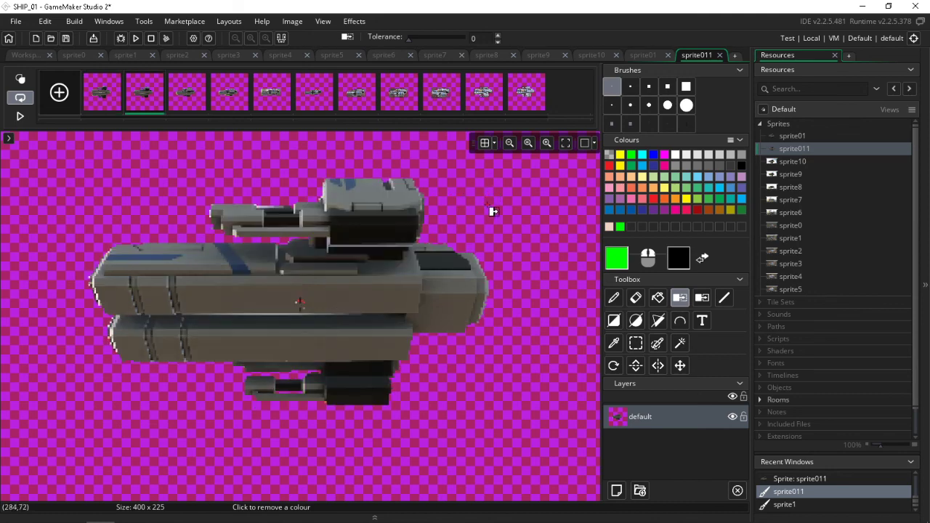
pyautogui.press('Right')
pyautogui.press('Right')
pyautogui.press('Right')
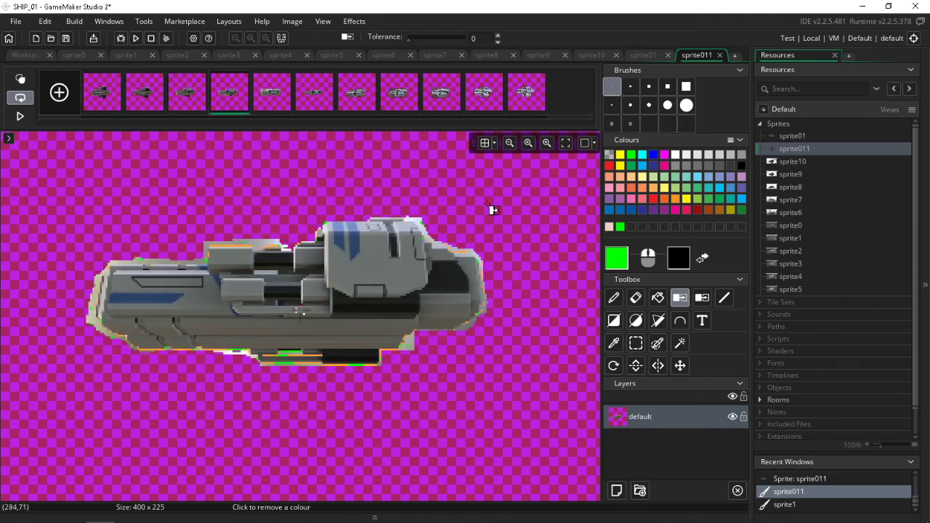
pyautogui.press('Right')
pyautogui.press('Left')
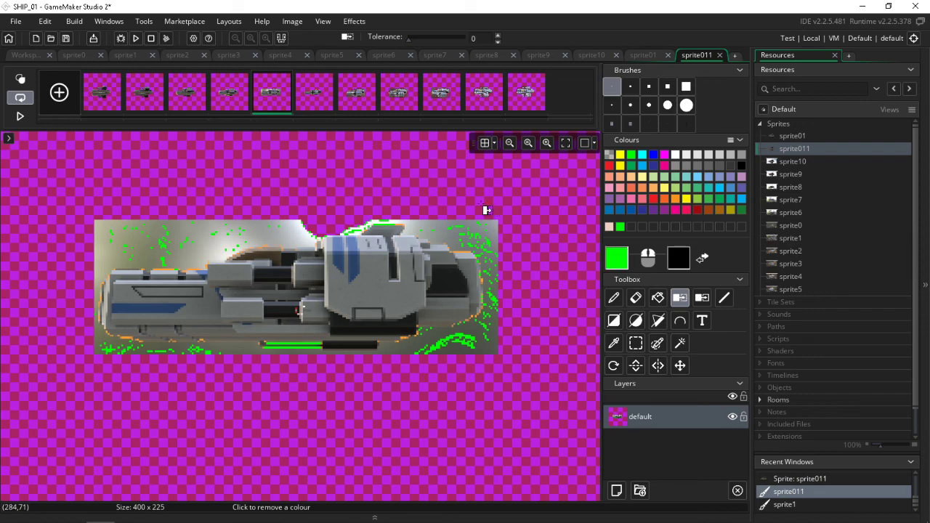
pyautogui.click(71, 511)
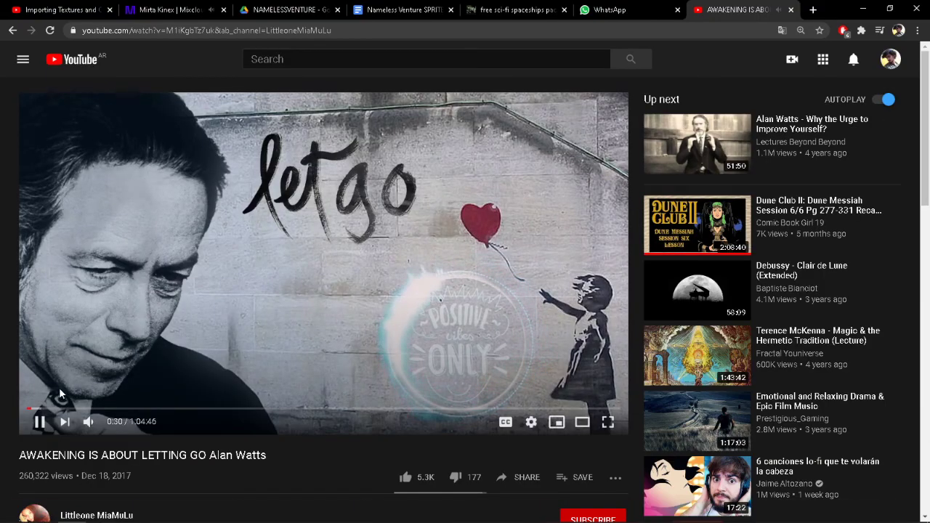
pyautogui.click(214, 511)
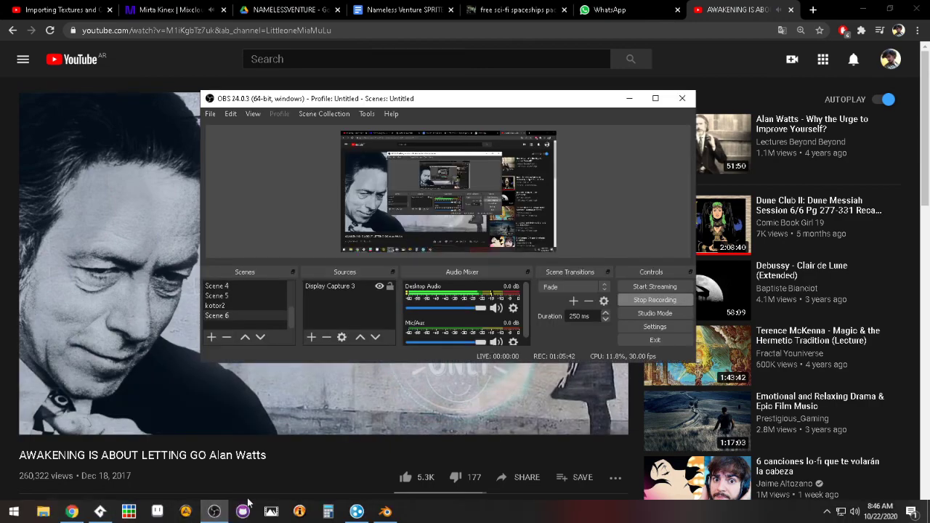